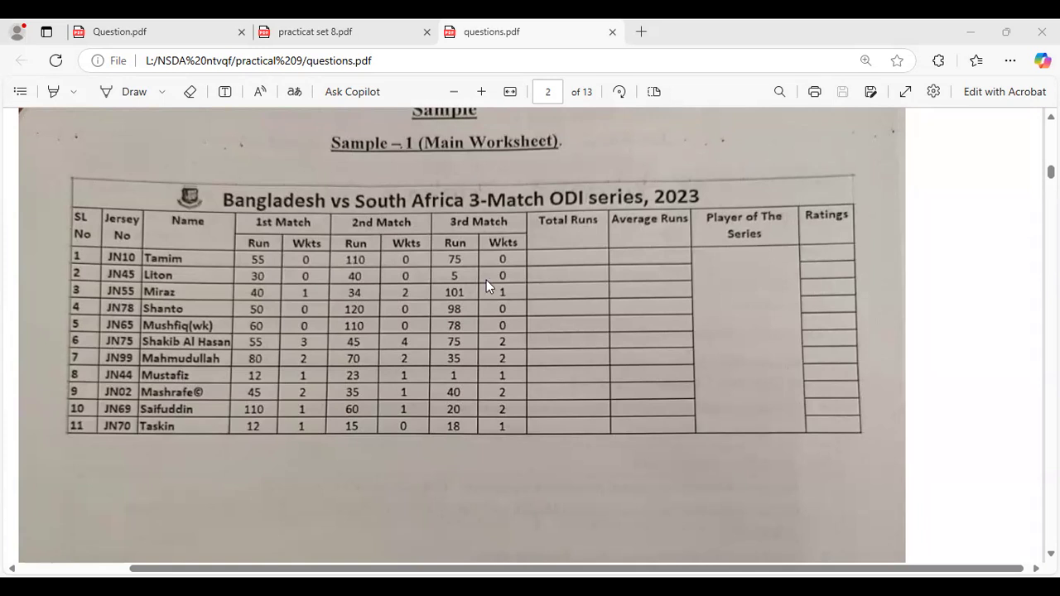
Look over the Job 02 specification sheet on page 1, from the font and cell formatting conditions to the required resources
{"action": "scroll", "coordinate": [486, 281], "scroll_direction": "up", "scroll_amount": 10}
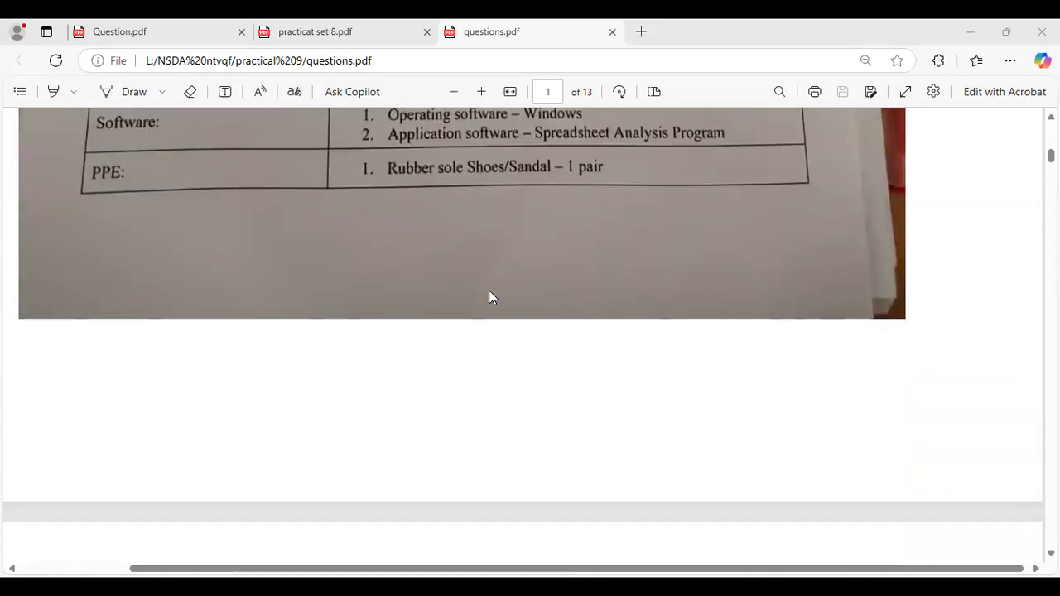
{"action": "scroll", "coordinate": [489, 296], "scroll_direction": "up", "scroll_amount": 7}
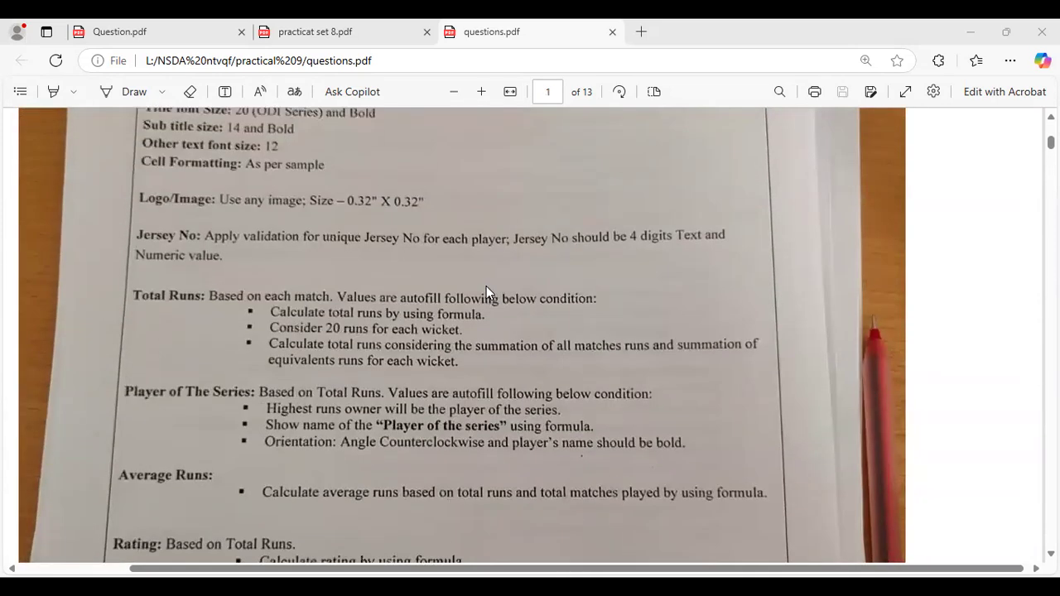
{"action": "scroll", "coordinate": [486, 286], "scroll_direction": "up", "scroll_amount": 5}
{"action": "scroll", "coordinate": [486, 282], "scroll_direction": "down", "scroll_amount": 10}
{"action": "scroll", "coordinate": [486, 283], "scroll_direction": "up", "scroll_amount": 6}
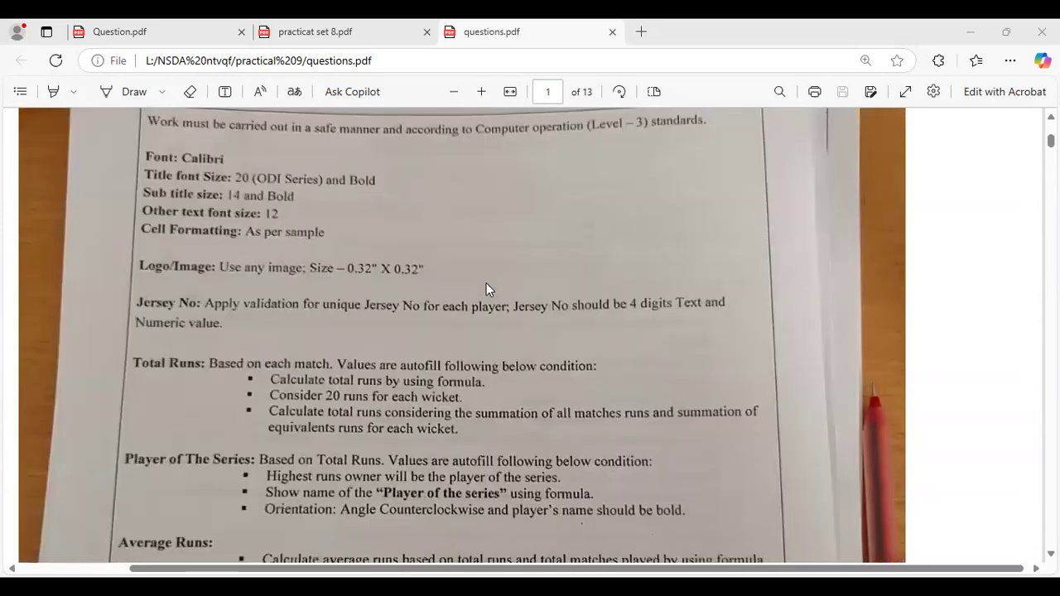
{"action": "scroll", "coordinate": [486, 289], "scroll_direction": "up", "scroll_amount": 2}
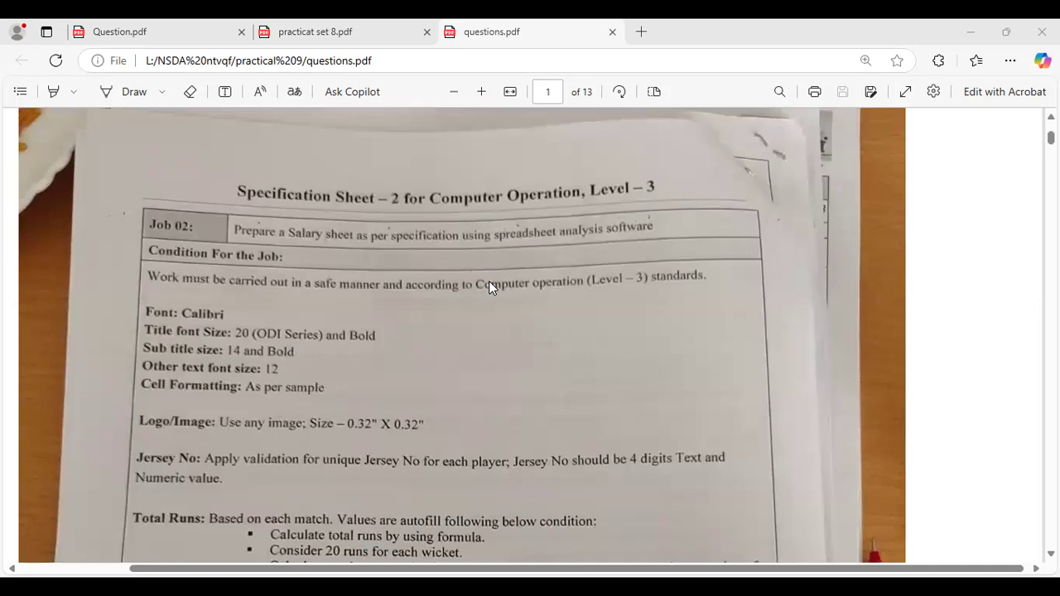
{"action": "scroll", "coordinate": [489, 278], "scroll_direction": "down", "scroll_amount": 3}
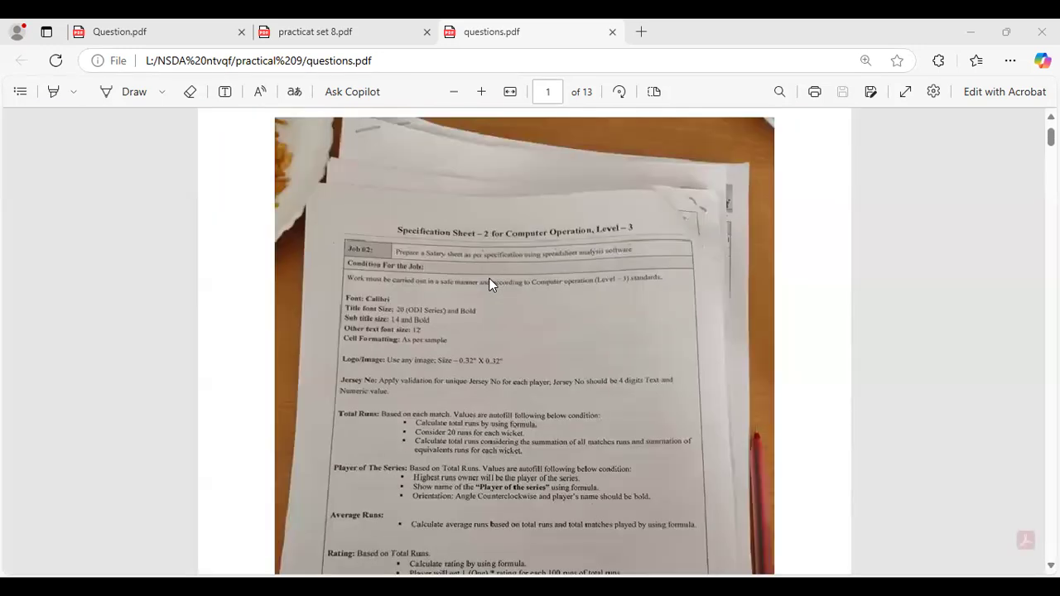
{"action": "scroll", "coordinate": [489, 277], "scroll_direction": "down", "scroll_amount": 2}
{"action": "scroll", "coordinate": [488, 277], "scroll_direction": "up", "scroll_amount": 3}
{"action": "scroll", "coordinate": [488, 276], "scroll_direction": "down", "scroll_amount": 15}
{"action": "scroll", "coordinate": [497, 288], "scroll_direction": "down", "scroll_amount": 5}
{"action": "scroll", "coordinate": [499, 287], "scroll_direction": "up", "scroll_amount": 20}
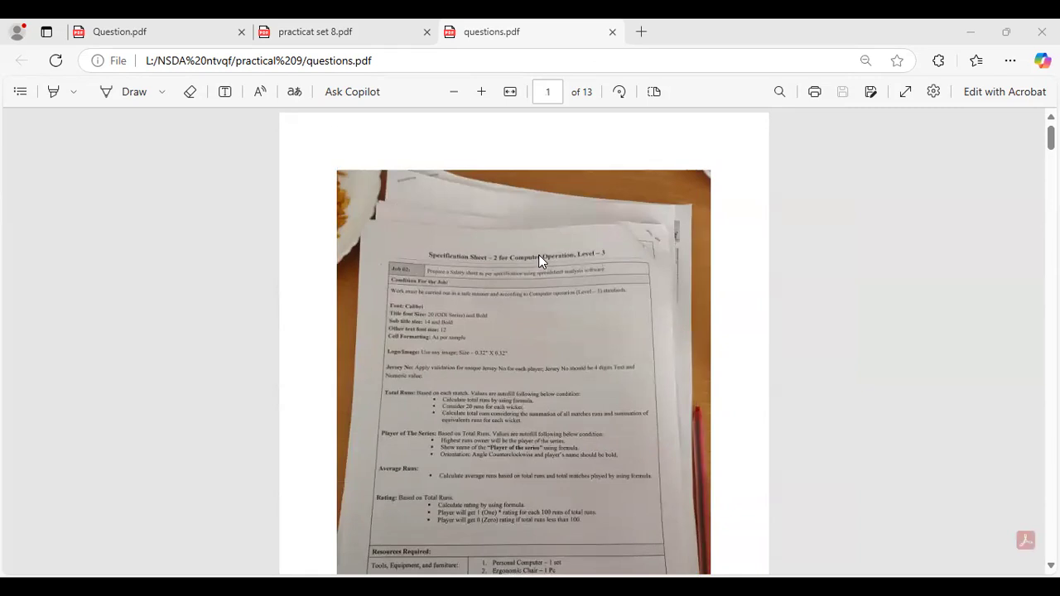
{"action": "scroll", "coordinate": [527, 294], "scroll_direction": "down", "scroll_amount": 3}
{"action": "scroll", "coordinate": [527, 295], "scroll_direction": "up", "scroll_amount": 3}
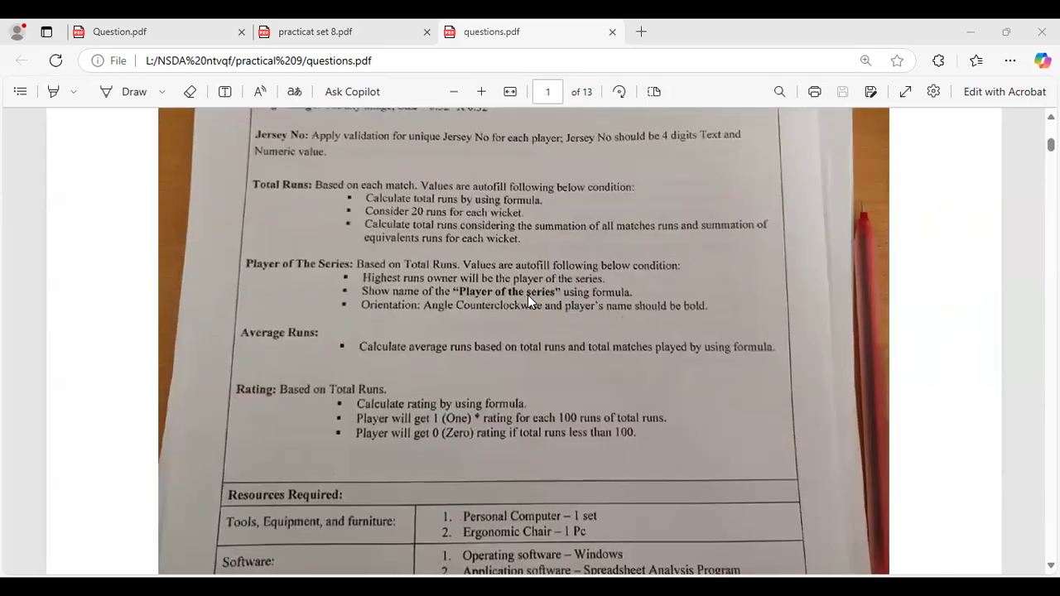
{"action": "scroll", "coordinate": [528, 295], "scroll_direction": "up", "scroll_amount": 5}
{"action": "scroll", "coordinate": [528, 295], "scroll_direction": "down", "scroll_amount": 3}
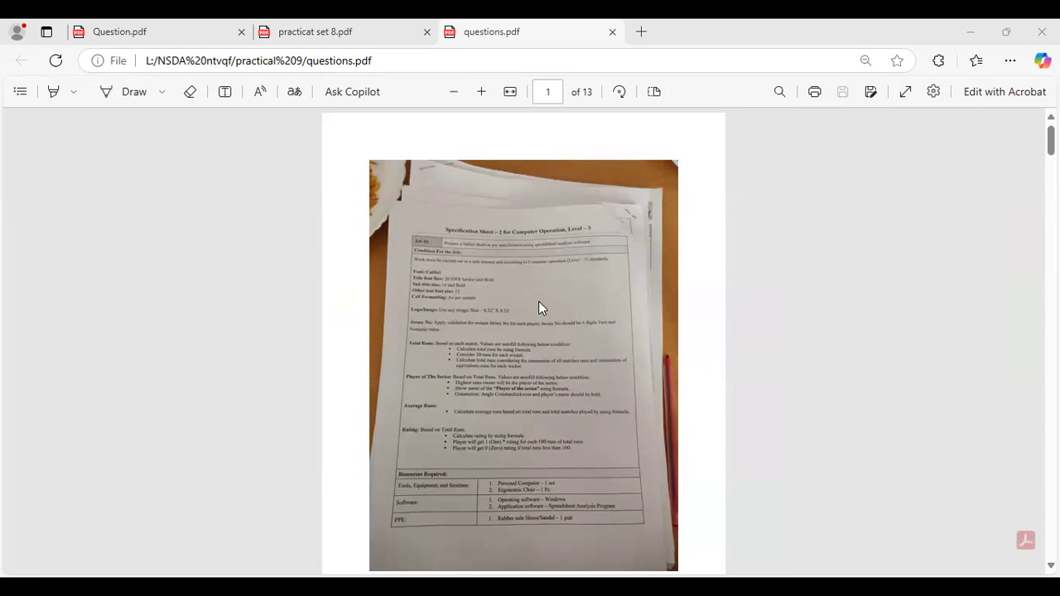
Read the Job 02 conditions for fonts, logo size, jersey number validation, total runs, player of the series, average runs and rating
{"action": "scroll", "coordinate": [538, 307], "scroll_direction": "down", "scroll_amount": 6}
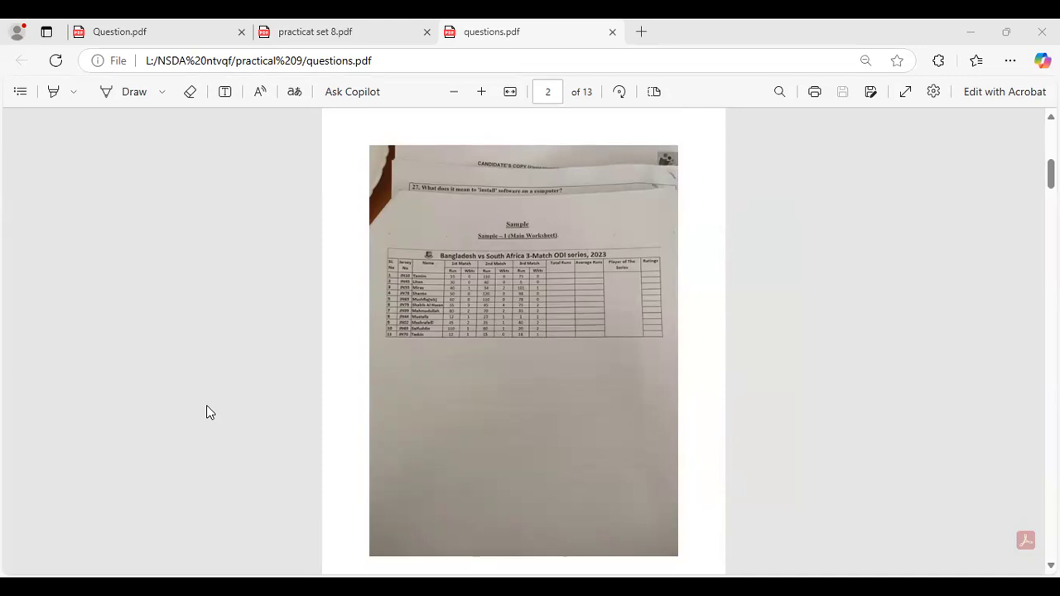
{"action": "scroll", "coordinate": [509, 320], "scroll_direction": "up", "scroll_amount": 5}
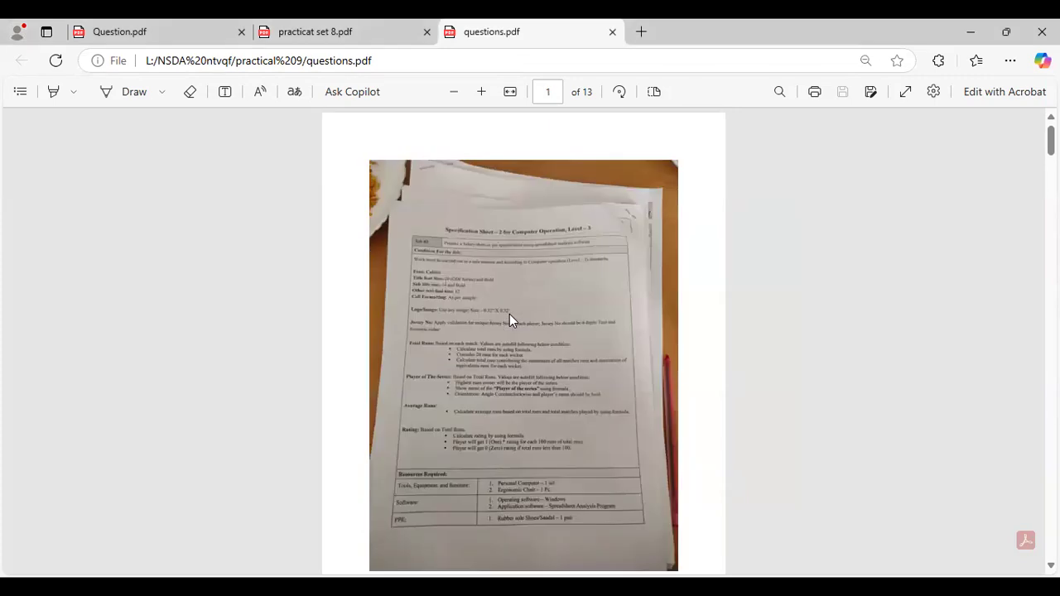
{"action": "scroll", "coordinate": [513, 339], "scroll_direction": "up", "scroll_amount": 5, "text": "ctrl"}
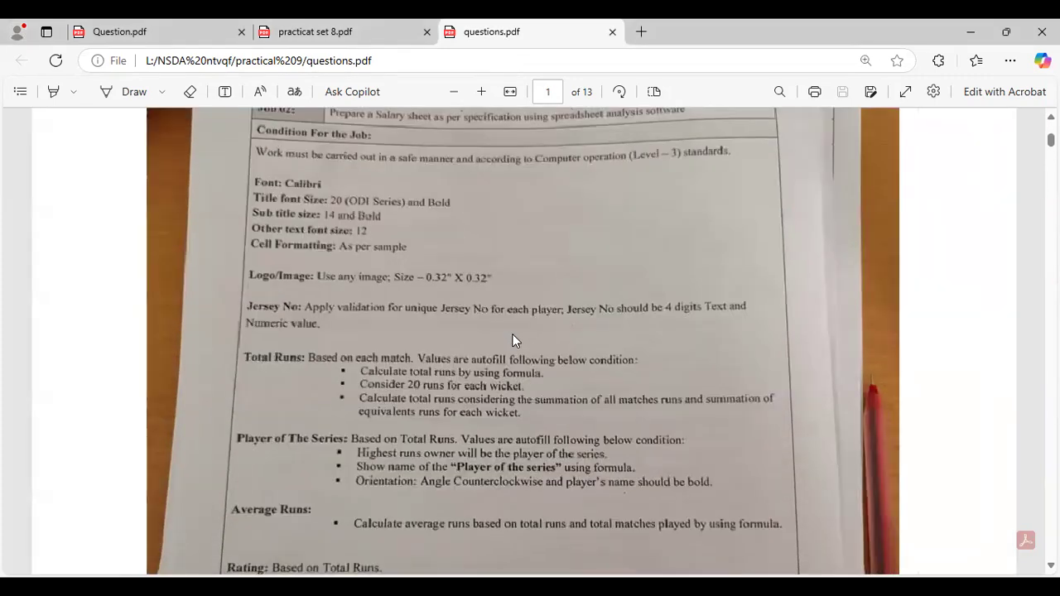
{"action": "scroll", "coordinate": [364, 319], "scroll_direction": "up", "scroll_amount": 3, "text": "ctrl"}
{"action": "scroll", "coordinate": [364, 320], "scroll_direction": "up", "scroll_amount": 1}
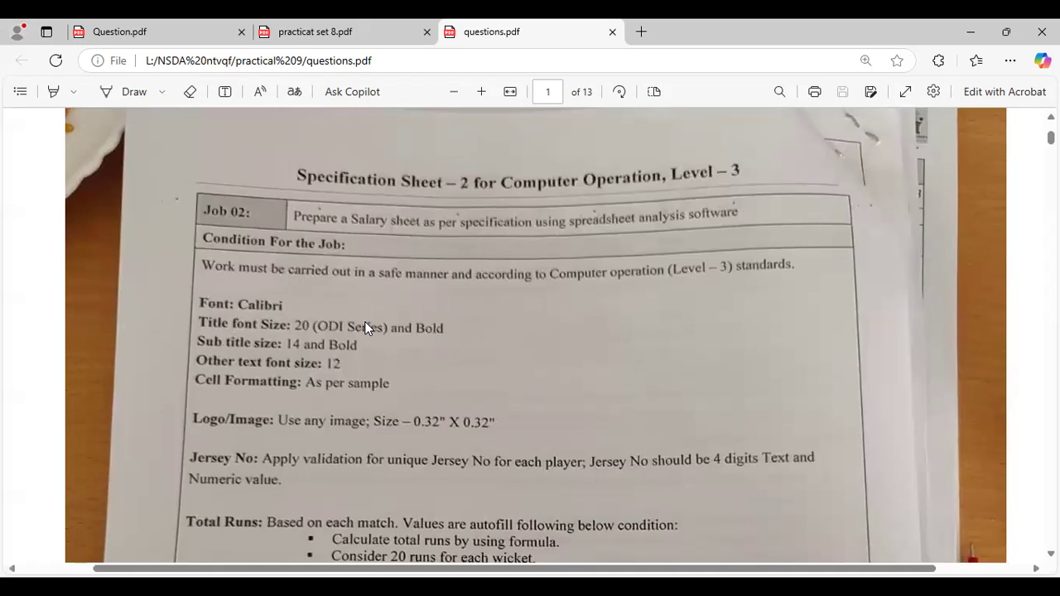
{"action": "scroll", "coordinate": [364, 323], "scroll_direction": "down", "scroll_amount": 1}
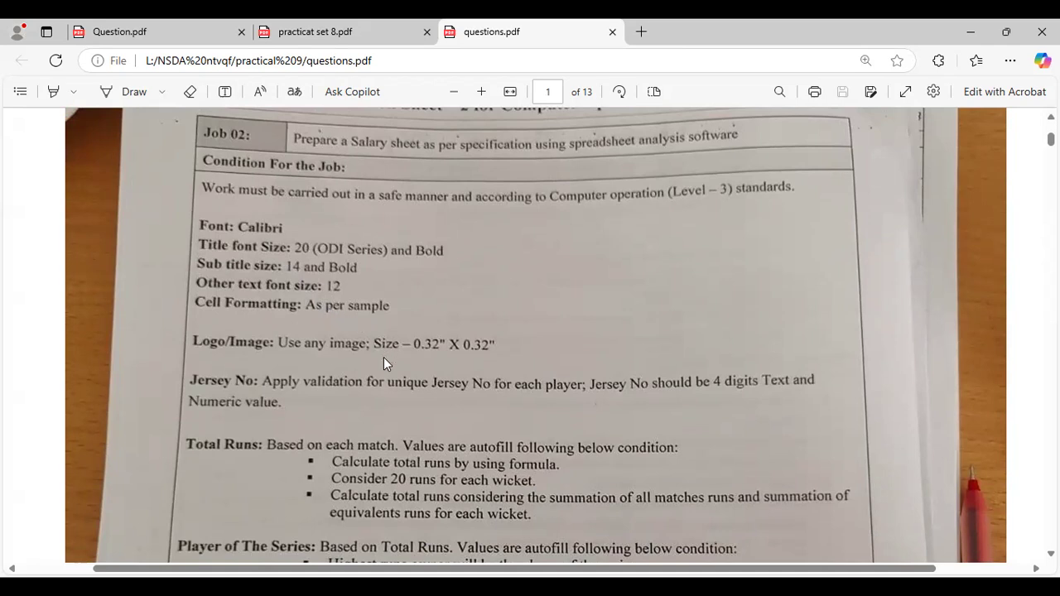
{"action": "scroll", "coordinate": [383, 357], "scroll_direction": "down", "scroll_amount": 2}
{"action": "scroll", "coordinate": [387, 357], "scroll_direction": "down", "scroll_amount": 1}
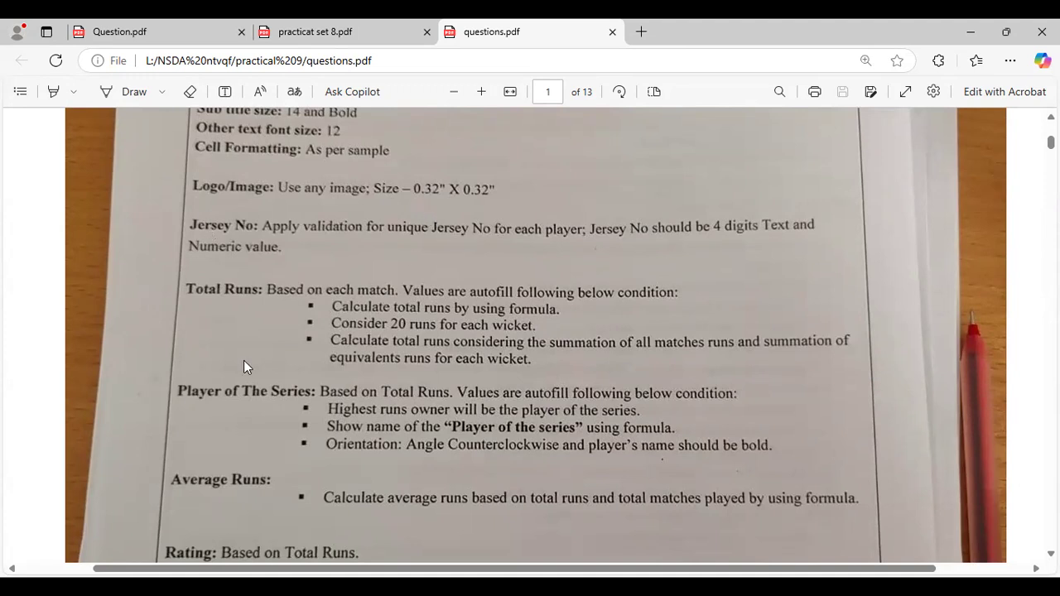
{"action": "scroll", "coordinate": [244, 362], "scroll_direction": "down", "scroll_amount": 3}
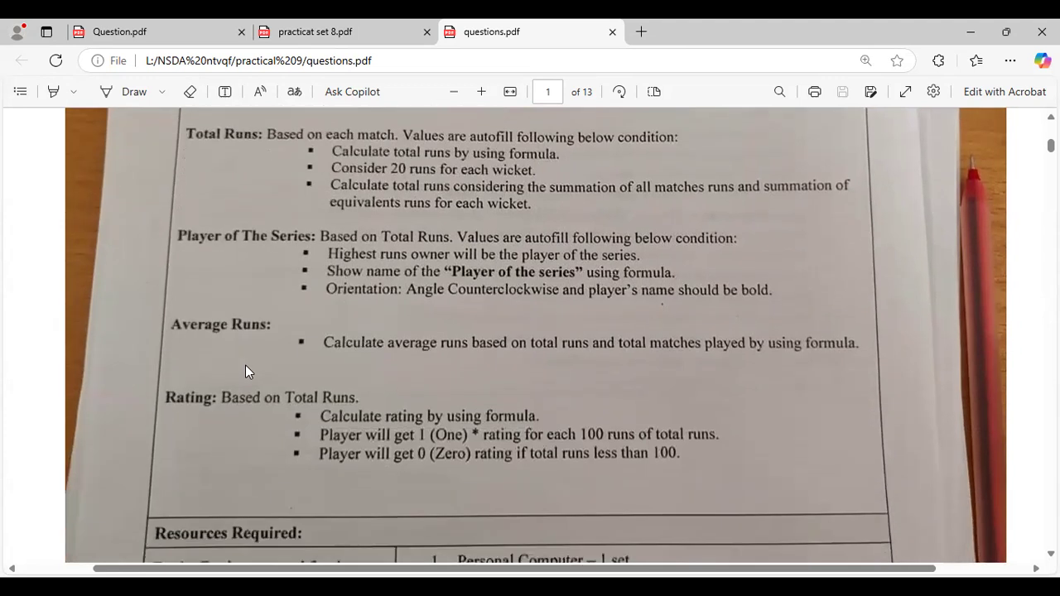
{"action": "scroll", "coordinate": [245, 365], "scroll_direction": "down", "scroll_amount": 3}
{"action": "scroll", "coordinate": [245, 365], "scroll_direction": "up", "scroll_amount": 4}
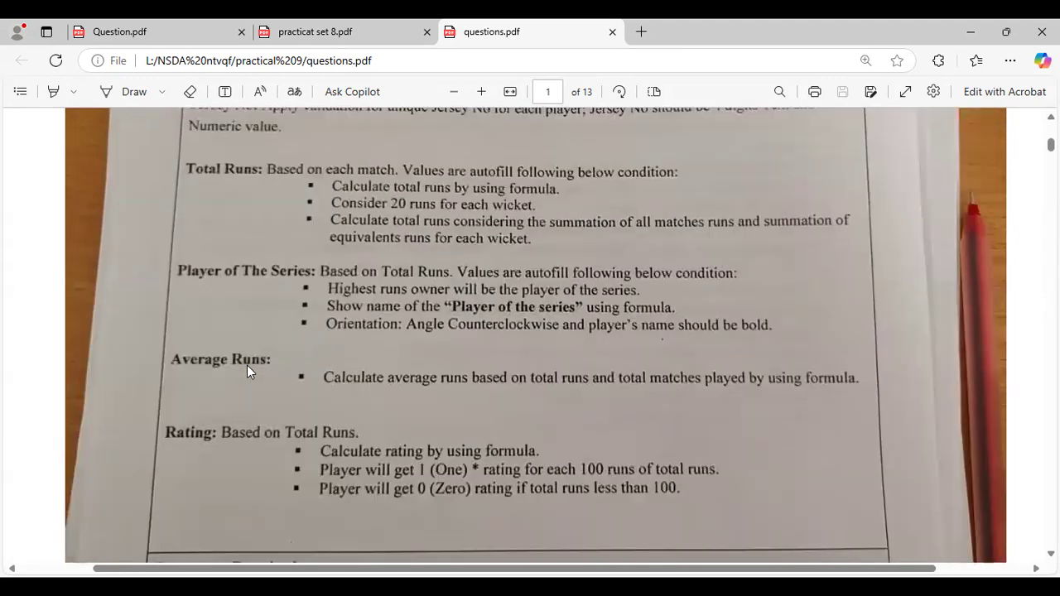
{"action": "scroll", "coordinate": [248, 361], "scroll_direction": "up", "scroll_amount": 1}
{"action": "scroll", "coordinate": [274, 263], "scroll_direction": "up", "scroll_amount": 2}
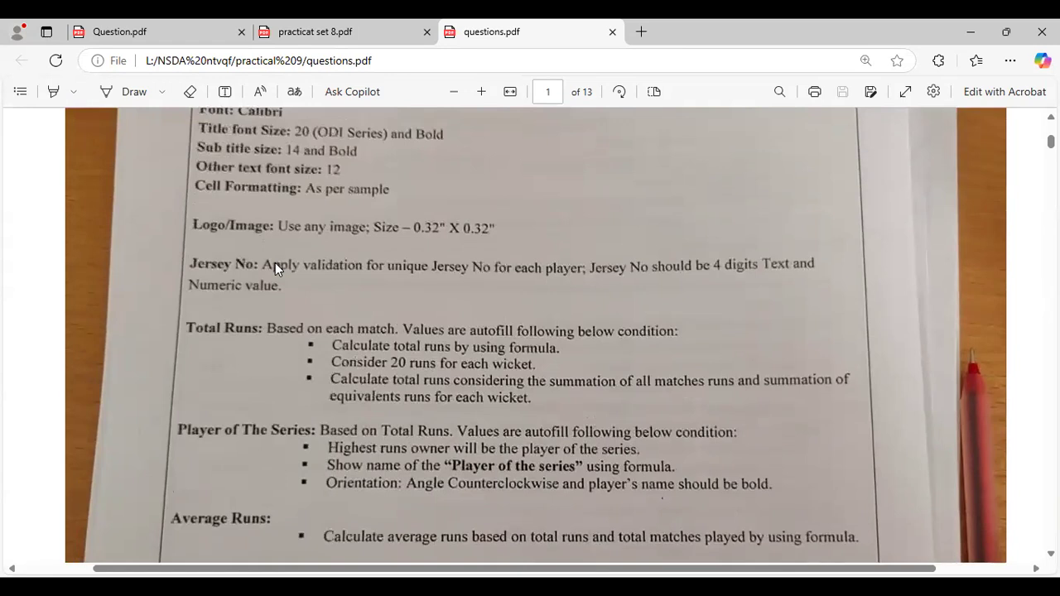
{"action": "scroll", "coordinate": [282, 277], "scroll_direction": "up", "scroll_amount": 1}
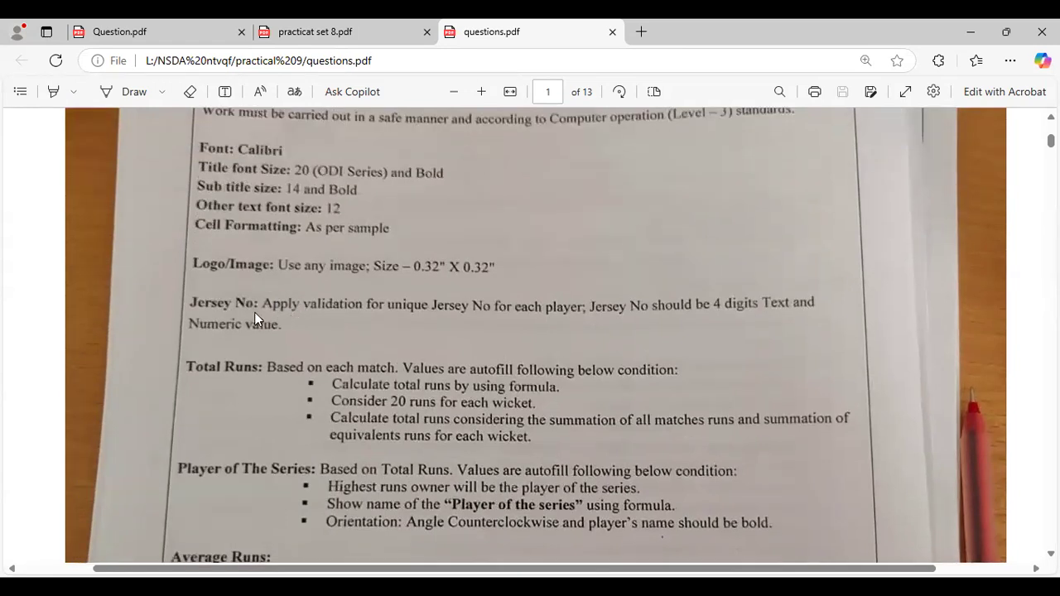
Examine the sample ODI series worksheet on page 2 and compare it with the Job 02 conditions on page 1
{"action": "scroll", "coordinate": [480, 361], "scroll_direction": "down", "scroll_amount": 20}
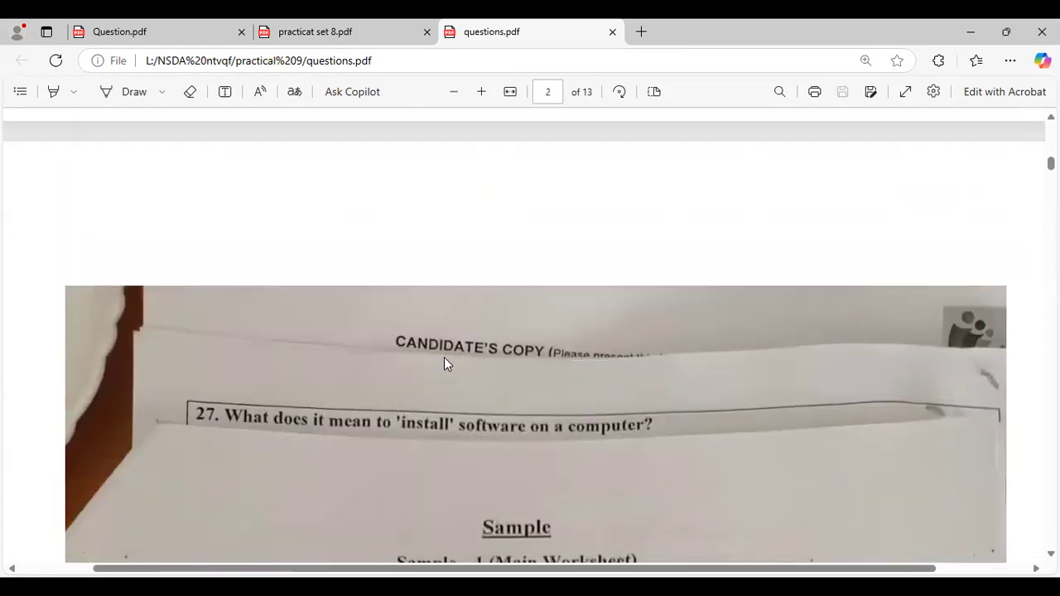
{"action": "scroll", "coordinate": [401, 364], "scroll_direction": "down", "scroll_amount": 2}
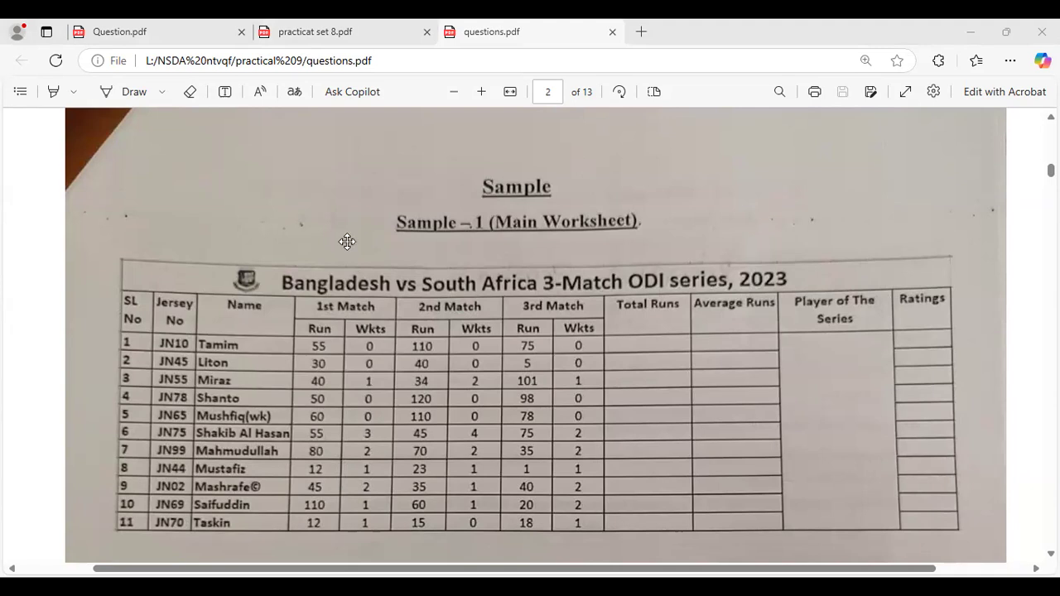
{"action": "scroll", "coordinate": [414, 352], "scroll_direction": "up", "scroll_amount": 5}
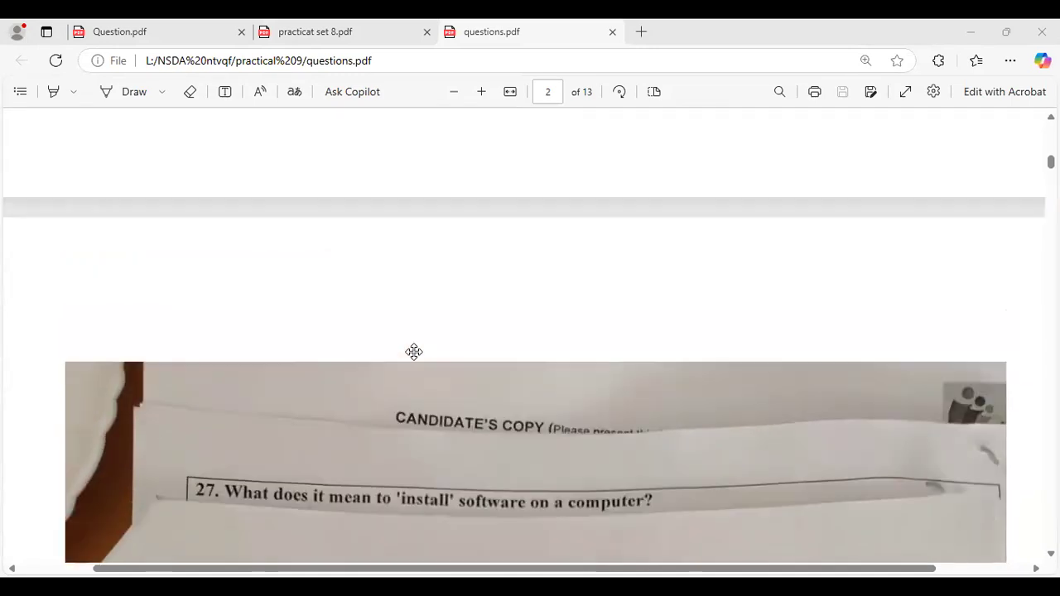
{"action": "scroll", "coordinate": [414, 352], "scroll_direction": "up", "scroll_amount": 10}
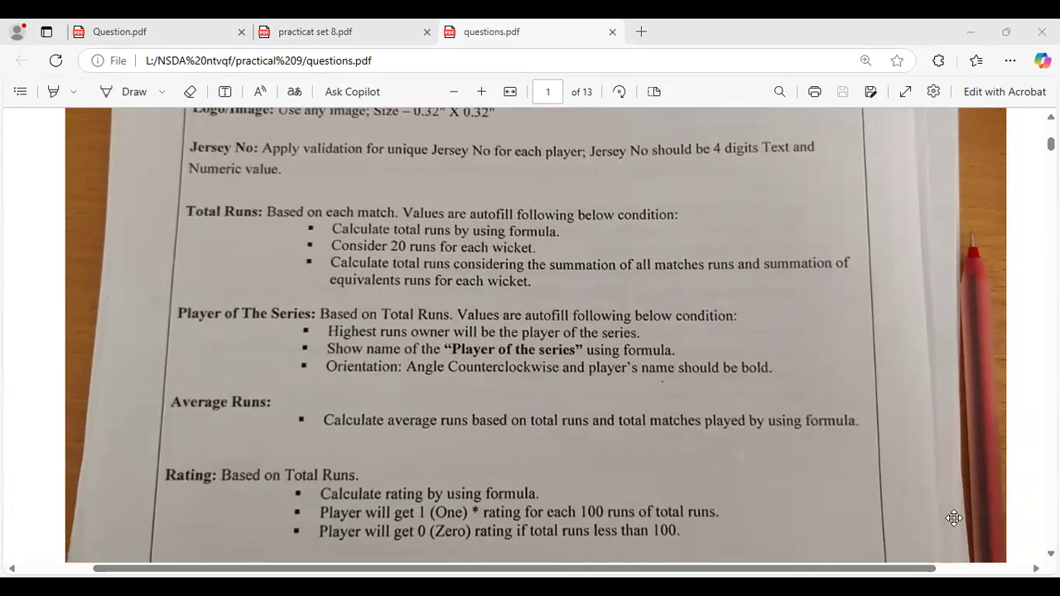
{"action": "left_click", "coordinate": [573, 384]}
{"action": "scroll", "coordinate": [523, 395], "scroll_direction": "up", "scroll_amount": 5}
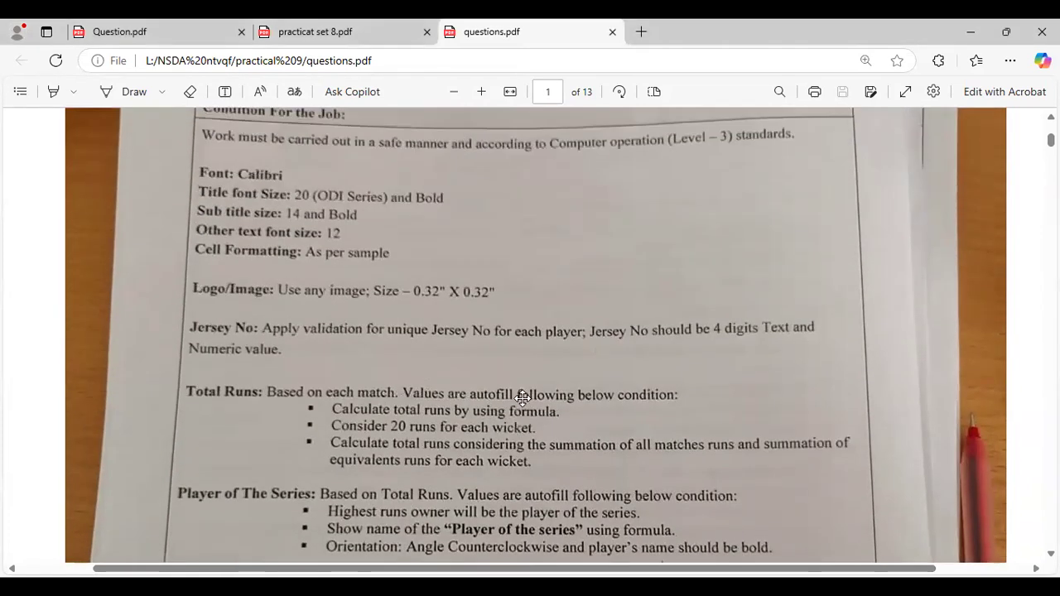
{"action": "scroll", "coordinate": [482, 385], "scroll_direction": "down", "scroll_amount": 3}
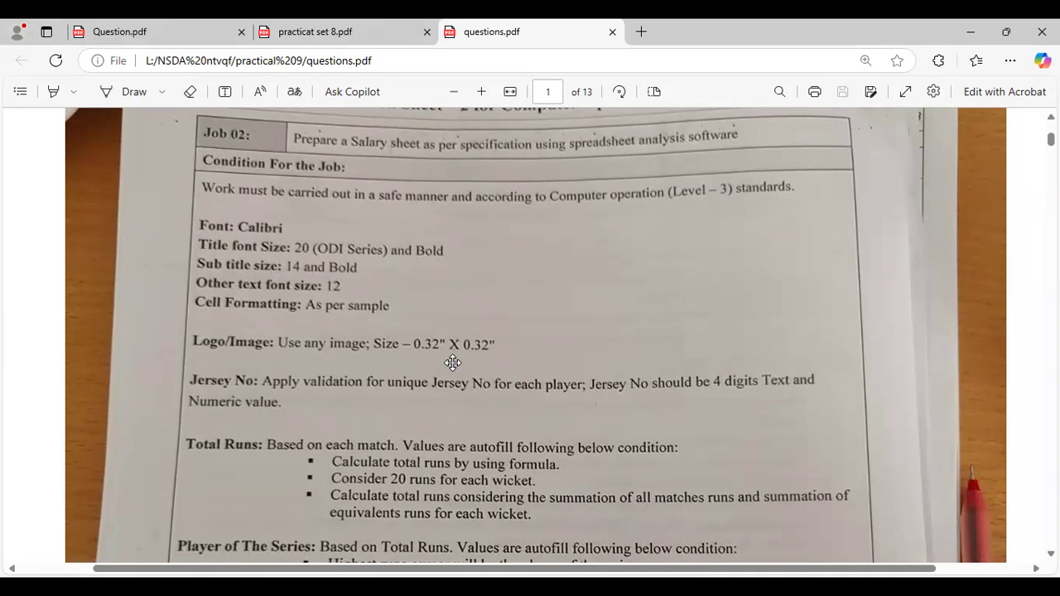
{"action": "scroll", "coordinate": [527, 356], "scroll_direction": "down", "scroll_amount": 3}
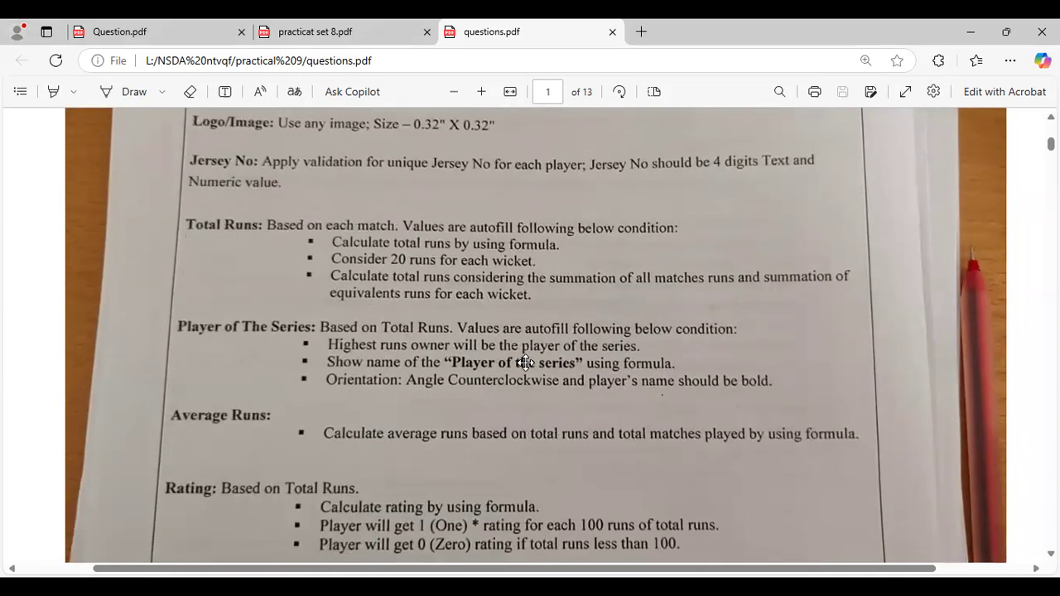
{"action": "scroll", "coordinate": [525, 362], "scroll_direction": "down", "scroll_amount": 1}
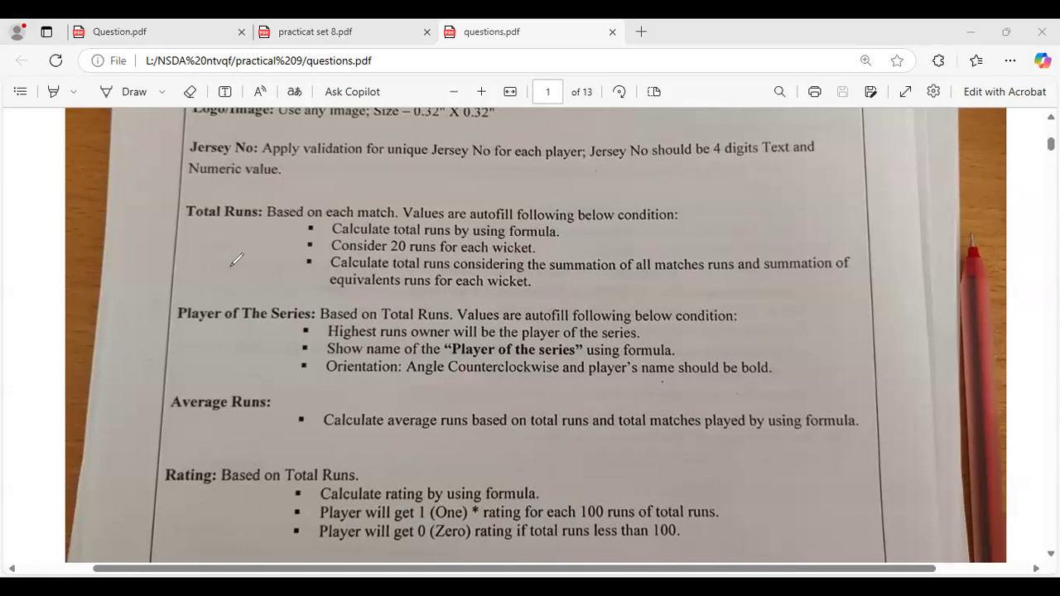
{"action": "mouse_move", "coordinate": [177, 299]}
{"action": "left_mouse_down"}
{"action": "mouse_move", "coordinate": [207, 309]}
{"action": "mouse_move", "coordinate": [255, 246]}
{"action": "mouse_move", "coordinate": [270, 252]}
{"action": "mouse_move", "coordinate": [265, 235]}
{"action": "mouse_move", "coordinate": [308, 247]}
{"action": "left_mouse_up"}
{"action": "left_click_drag", "start_coordinate": [284, 207], "coordinate": [346, 230]}
{"action": "mouse_move", "coordinate": [208, 365]}
{"action": "left_mouse_down"}
{"action": "mouse_move", "coordinate": [245, 410]}
{"action": "mouse_move", "coordinate": [311, 373]}
{"action": "mouse_move", "coordinate": [363, 322]}
{"action": "mouse_move", "coordinate": [421, 302]}
{"action": "mouse_move", "coordinate": [406, 330]}
{"action": "left_mouse_up"}
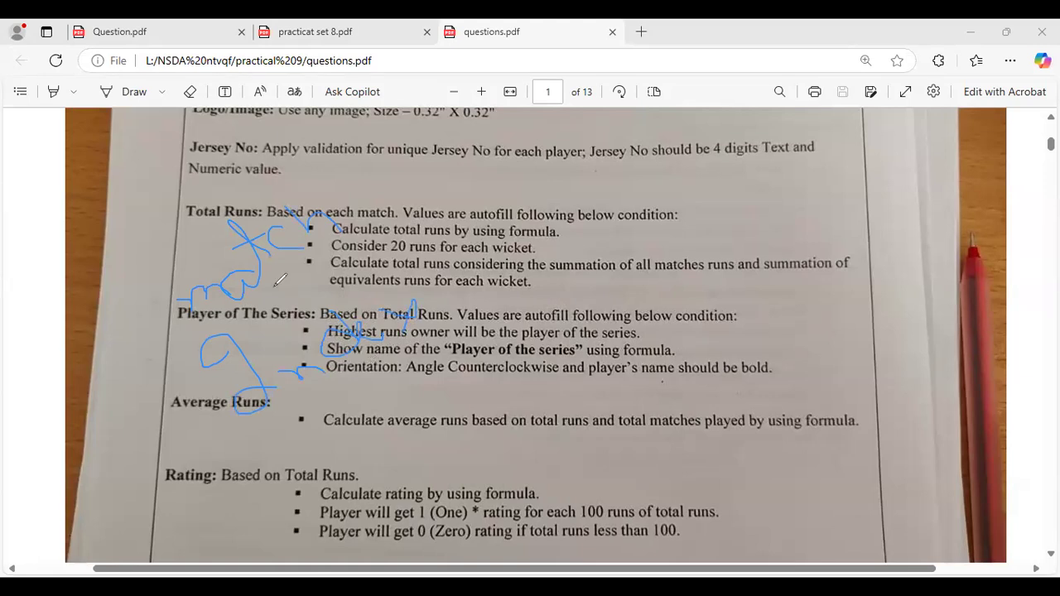
{"action": "mouse_move", "coordinate": [312, 218]}
{"action": "left_mouse_down"}
{"action": "mouse_move", "coordinate": [245, 262]}
{"action": "mouse_move", "coordinate": [248, 224]}
{"action": "mouse_move", "coordinate": [271, 298]}
{"action": "left_mouse_up"}
{"action": "mouse_move", "coordinate": [362, 299]}
{"action": "left_mouse_down"}
{"action": "mouse_move", "coordinate": [226, 361]}
{"action": "mouse_move", "coordinate": [249, 401]}
{"action": "mouse_move", "coordinate": [276, 367]}
{"action": "left_mouse_up"}
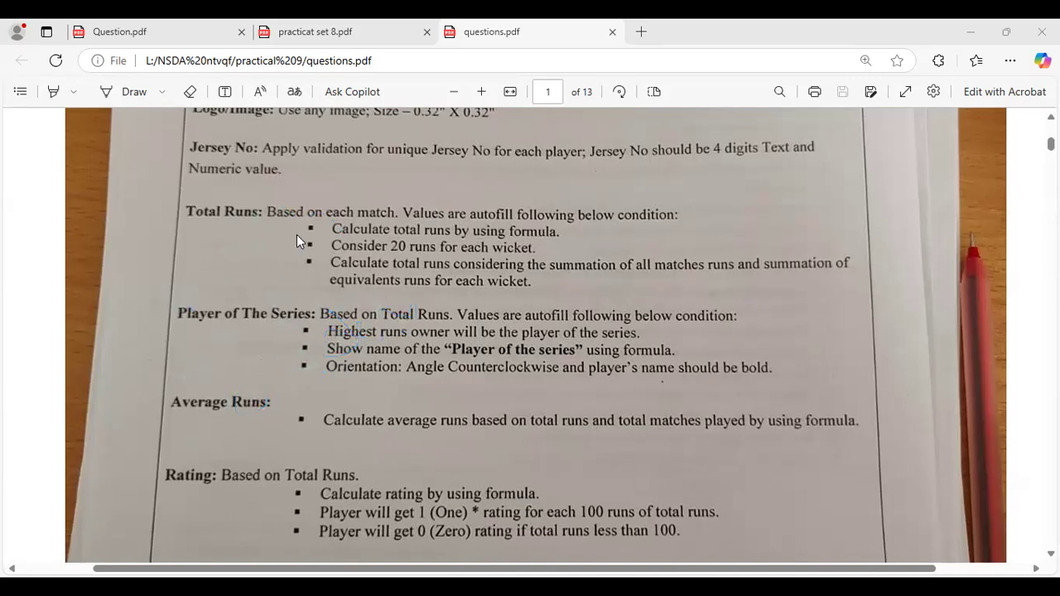
Study the calculation rules for total runs, player of the series, average runs and rating, plus the resources required
{"action": "scroll", "coordinate": [296, 234], "scroll_direction": "up", "scroll_amount": 1}
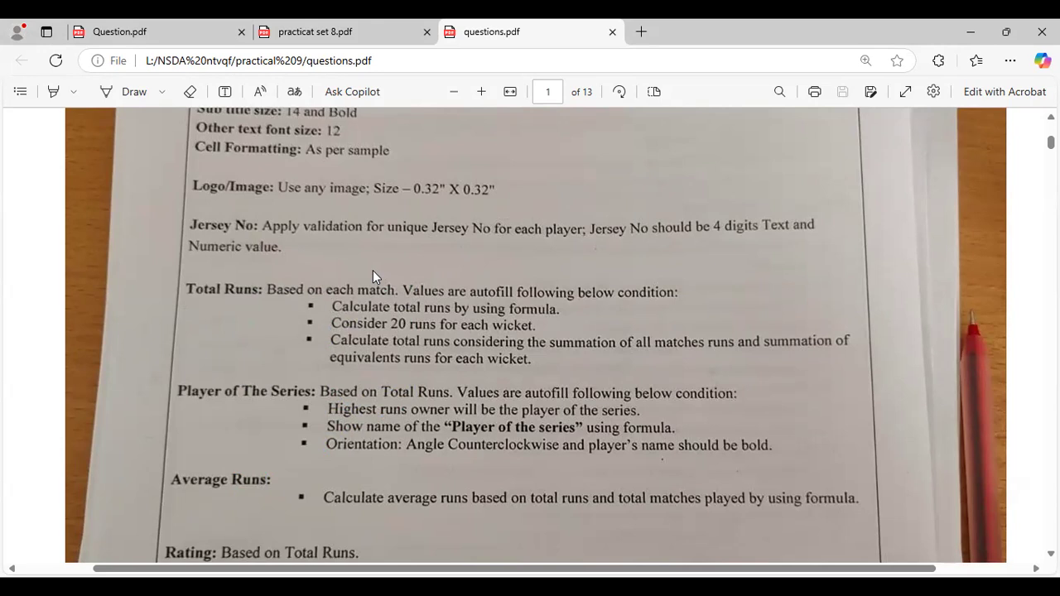
{"action": "scroll", "coordinate": [391, 288], "scroll_direction": "down", "scroll_amount": 1}
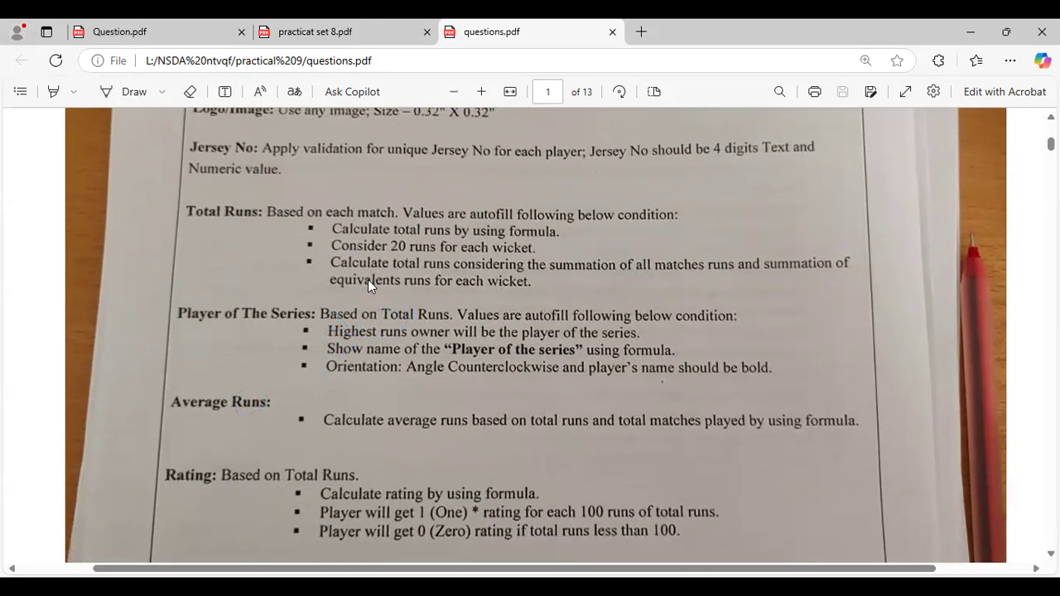
{"action": "scroll", "coordinate": [368, 279], "scroll_direction": "up", "scroll_amount": 1}
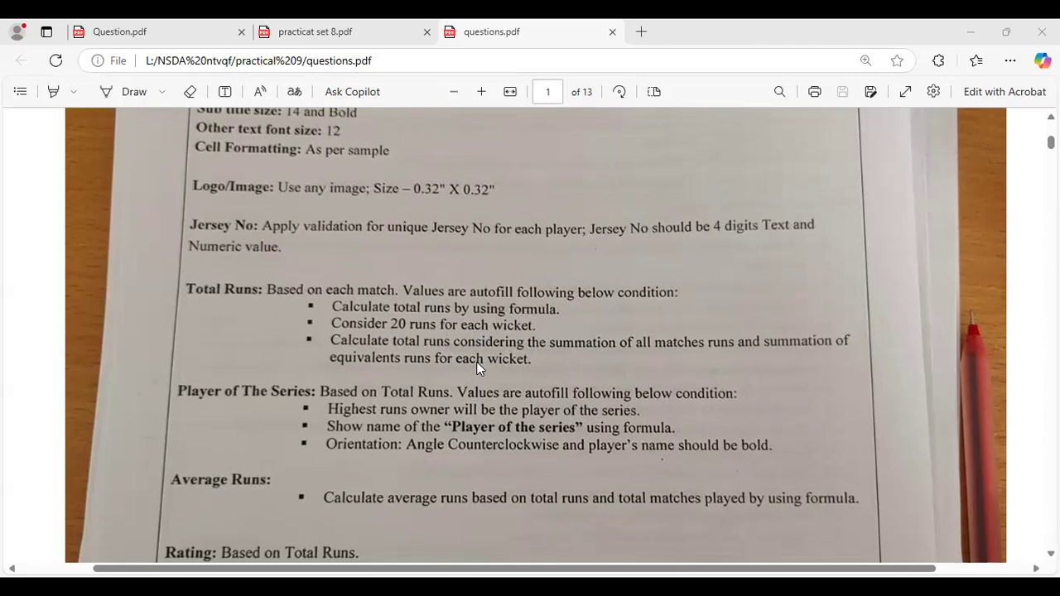
{"action": "scroll", "coordinate": [477, 363], "scroll_direction": "down", "scroll_amount": 1}
{"action": "scroll", "coordinate": [477, 364], "scroll_direction": "up", "scroll_amount": 1}
{"action": "scroll", "coordinate": [522, 342], "scroll_direction": "down", "scroll_amount": 1}
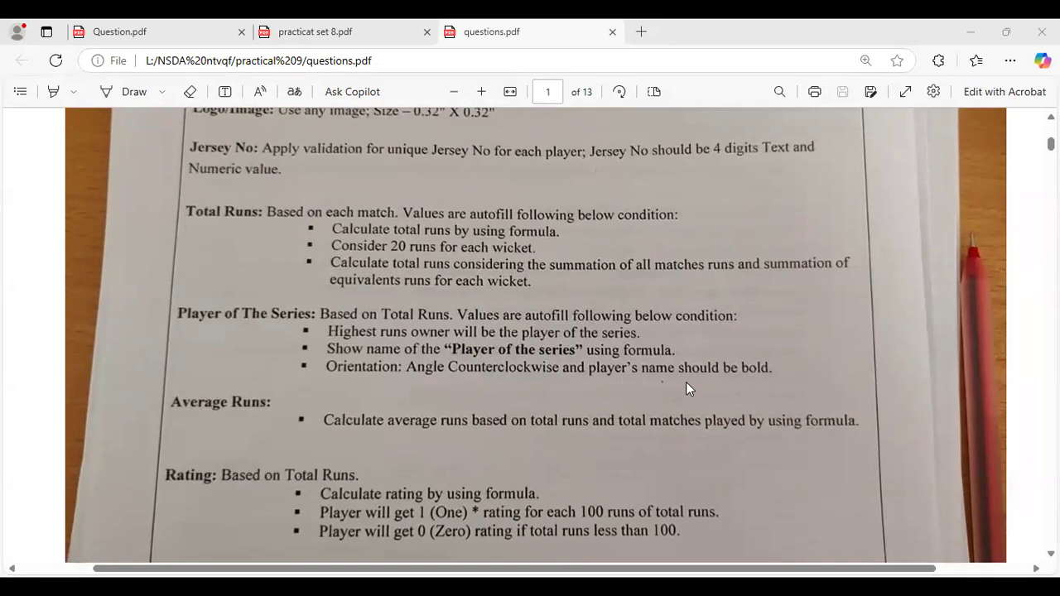
{"action": "scroll", "coordinate": [522, 371], "scroll_direction": "down", "scroll_amount": 2}
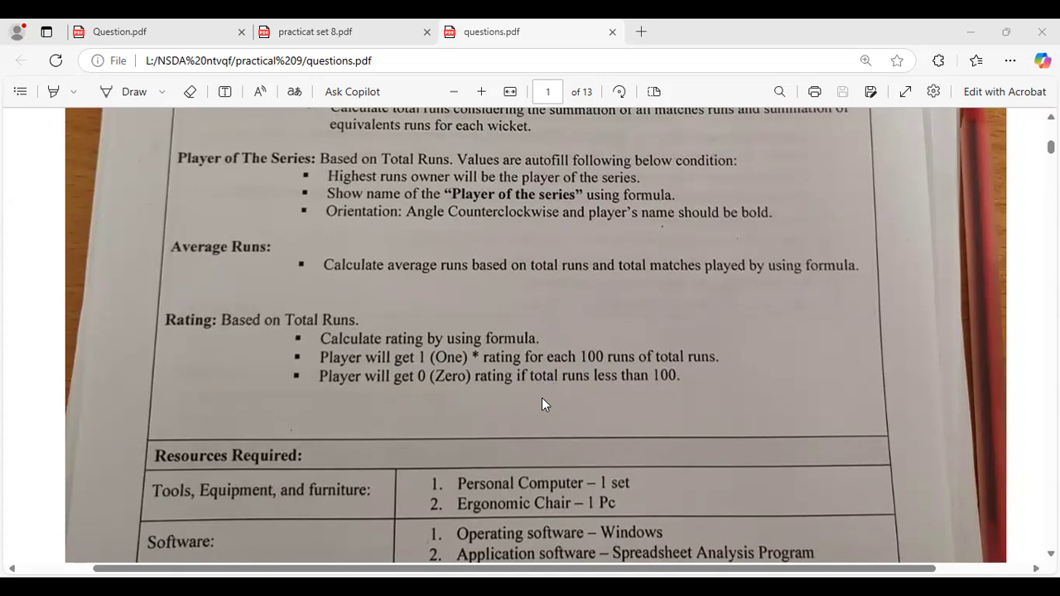
{"action": "scroll", "coordinate": [543, 397], "scroll_direction": "down", "scroll_amount": 2}
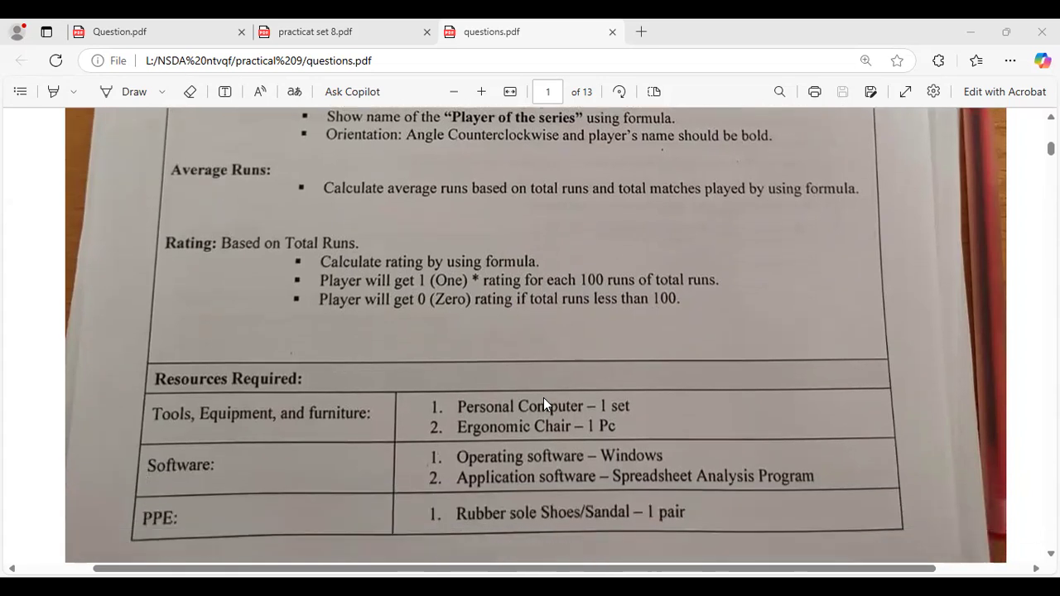
{"action": "scroll", "coordinate": [543, 392], "scroll_direction": "up", "scroll_amount": 5}
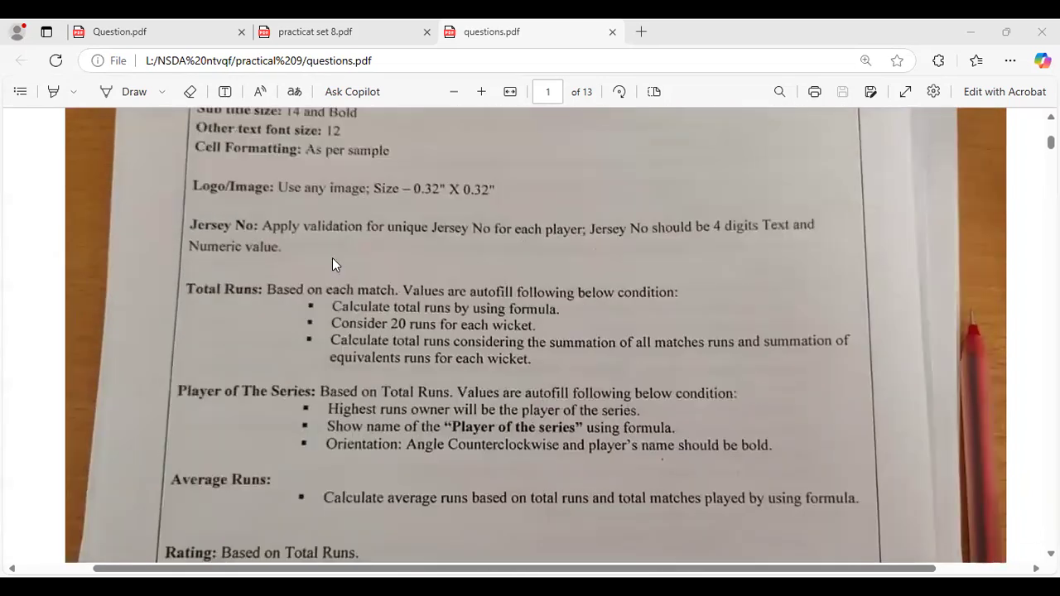
Review the remaining Job 02 calculation rules and the layout and data of the sample main worksheet on page 2
{"action": "scroll", "coordinate": [335, 265], "scroll_direction": "down", "scroll_amount": 1}
{"action": "scroll", "coordinate": [476, 364], "scroll_direction": "down", "scroll_amount": 10}
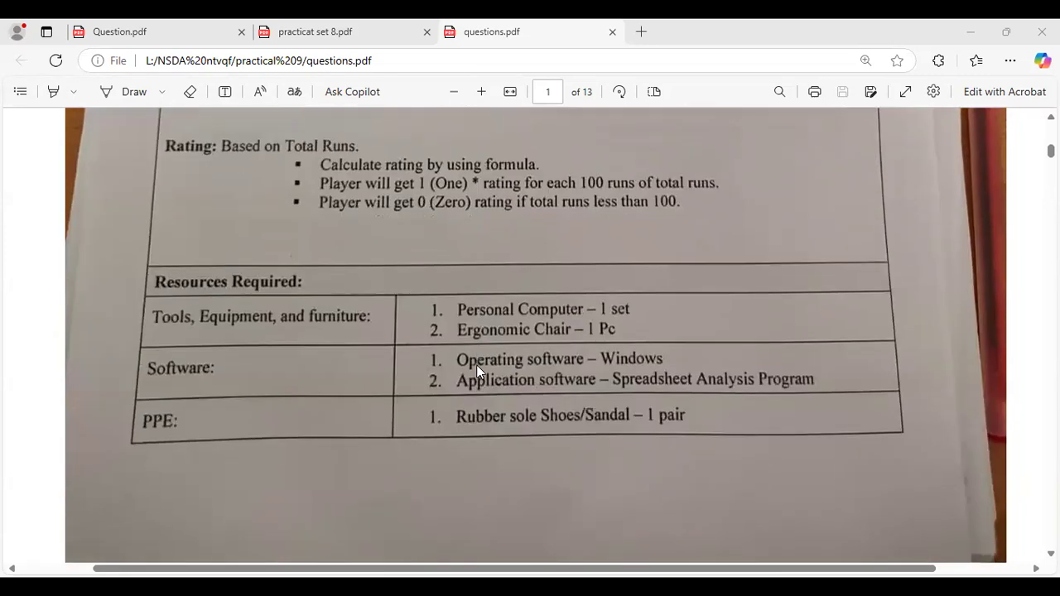
{"action": "scroll", "coordinate": [478, 365], "scroll_direction": "down", "scroll_amount": 6}
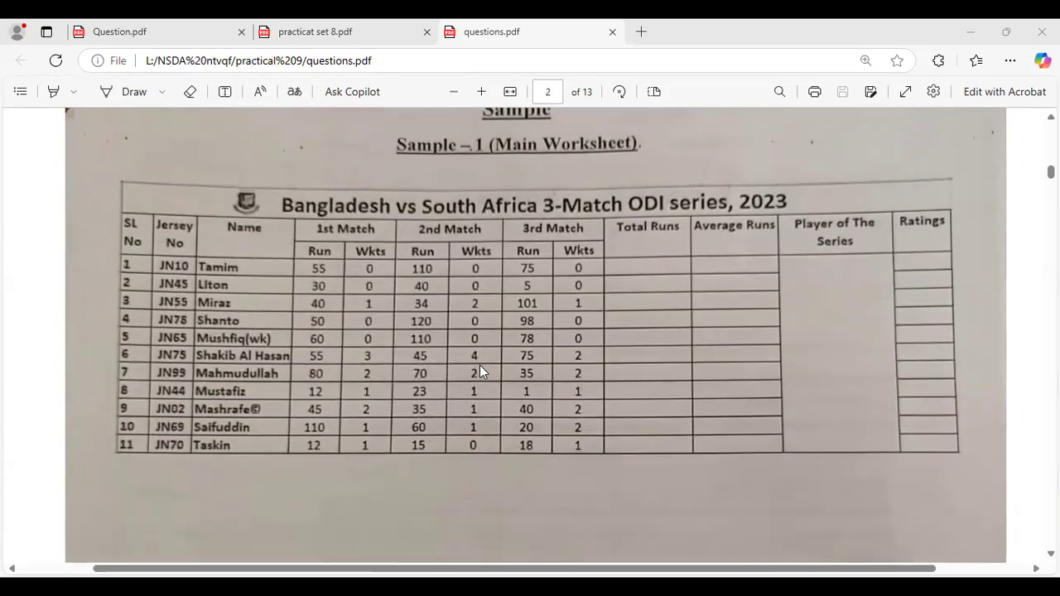
{"action": "scroll", "coordinate": [480, 368], "scroll_direction": "up", "scroll_amount": 1}
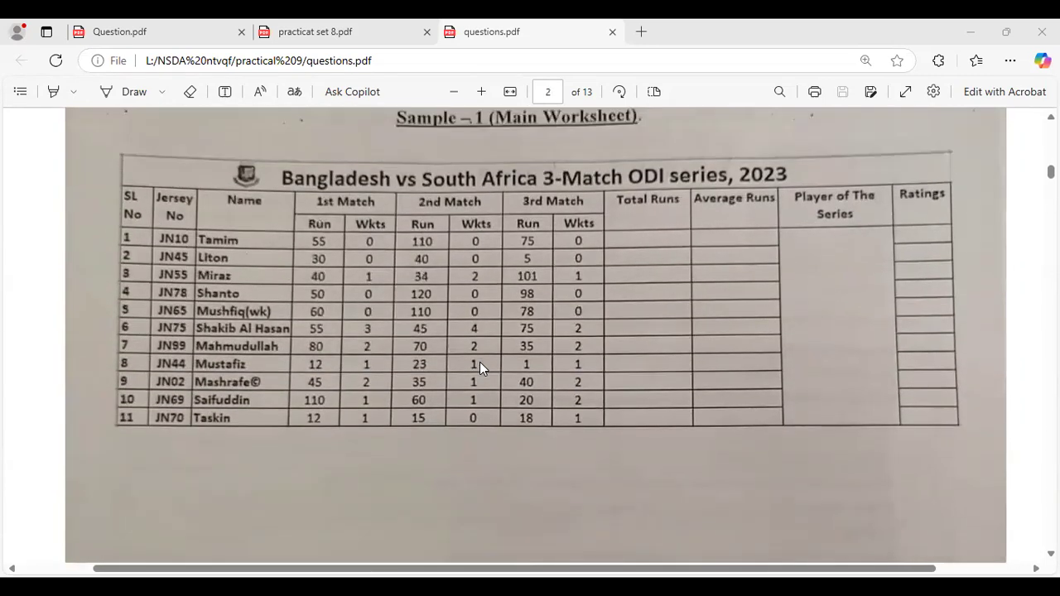
{"action": "scroll", "coordinate": [480, 368], "scroll_direction": "up", "scroll_amount": 1}
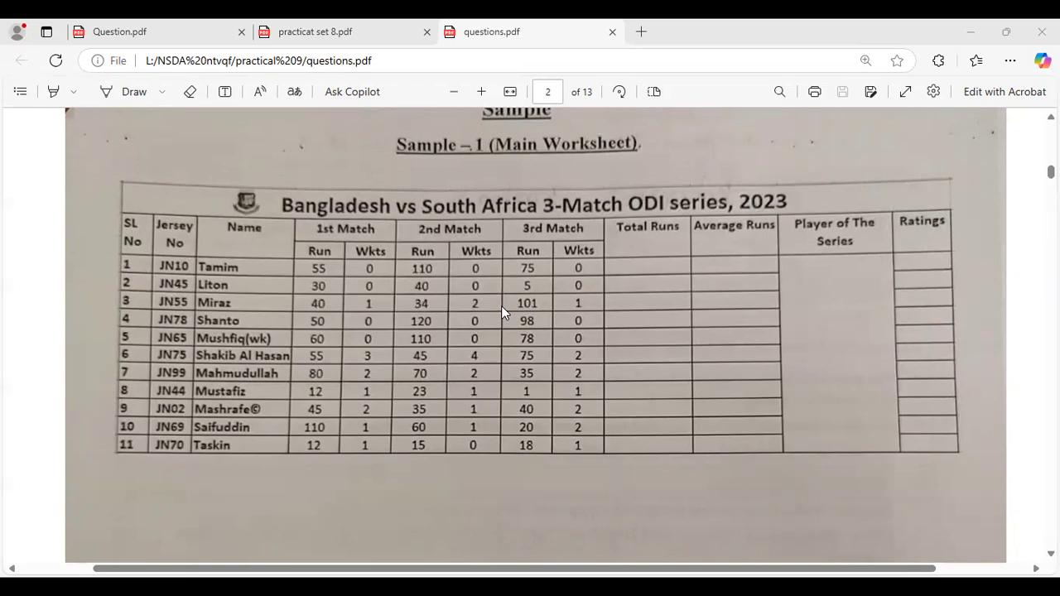
Switch to the blank Excel workbook and enter the headings "sl no", "jersy no" and "Name" in A2:C2
{"action": "key", "text": "alt+Tab"}
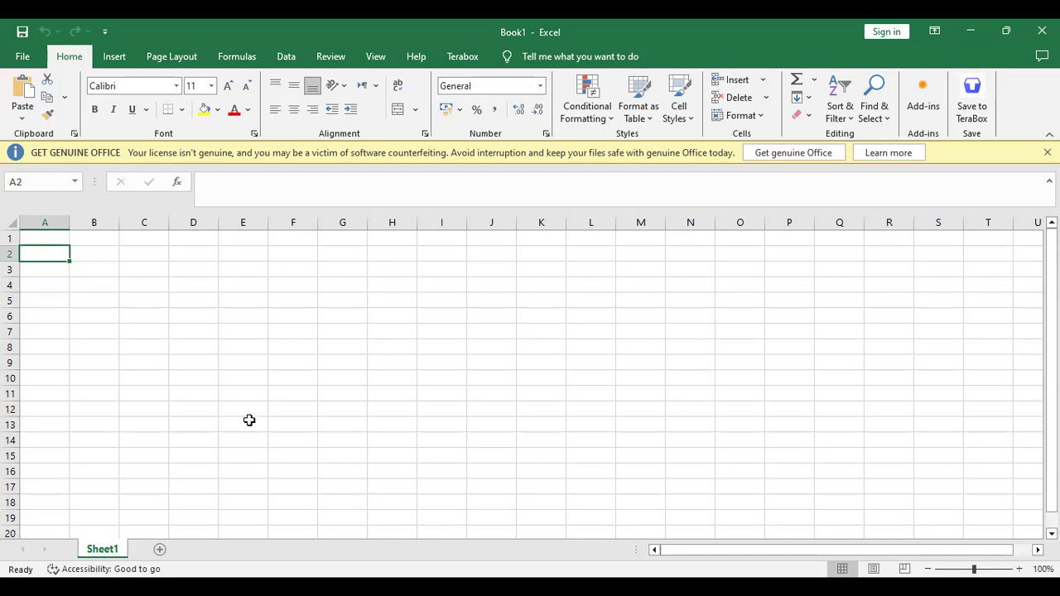
{"action": "type", "text": "sl"}
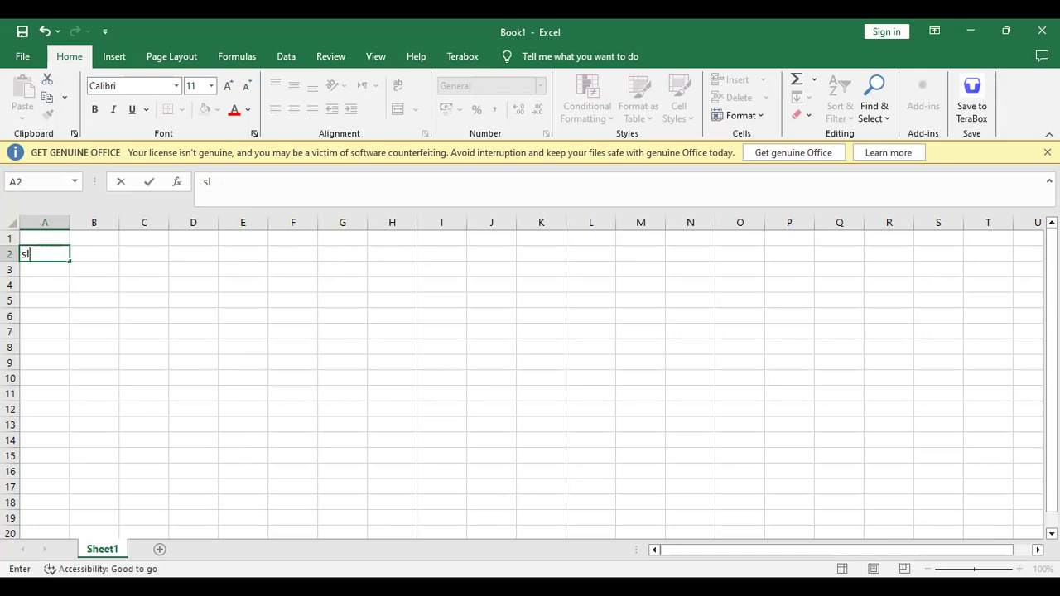
{"action": "type", "text": "no"}
{"action": "key", "text": "Tab"}
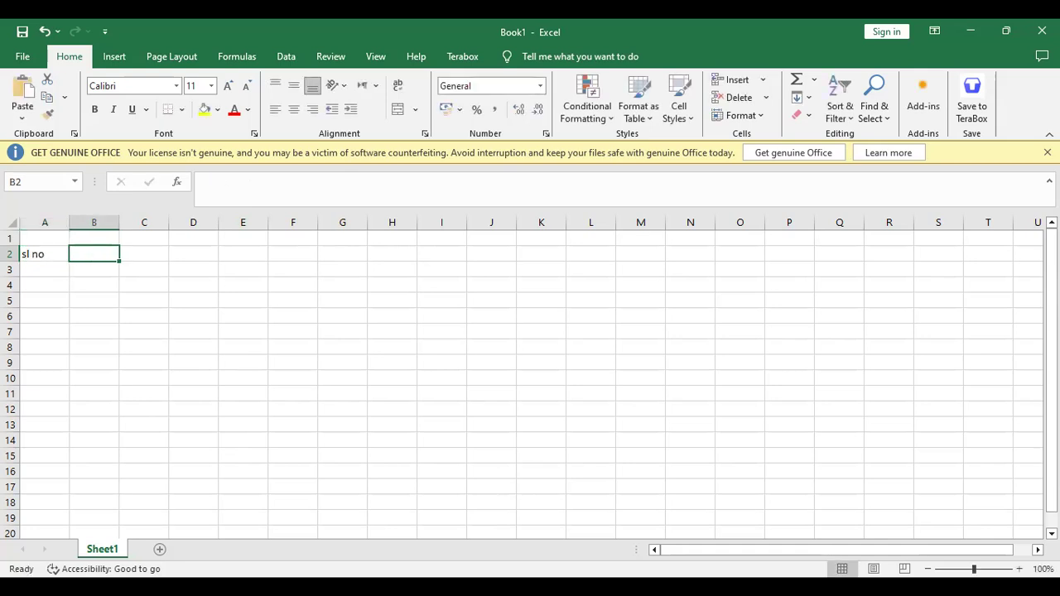
{"action": "type", "text": "jersy no"}
{"action": "key", "text": "Tab"}
{"action": "type", "text": "name"}
{"action": "key", "text": "BackSpace"}
{"action": "key", "text": "BackSpace"}
{"action": "key", "text": "BackSpace"}
{"action": "key", "text": "BackSpace"}
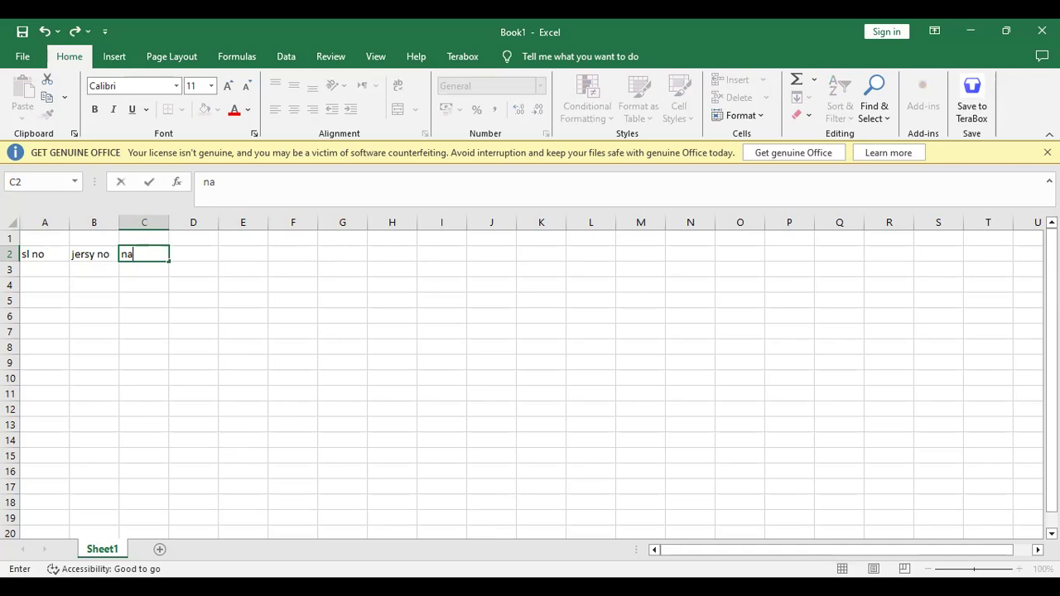
{"action": "type", "text": "Name"}
{"action": "key", "text": "Tab"}
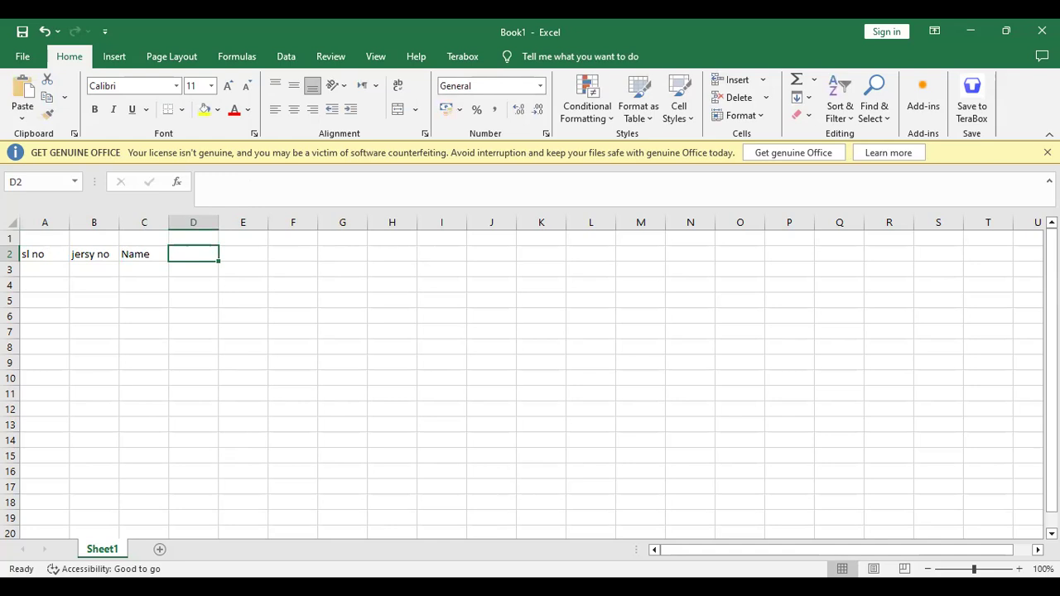
Enter "1st match" in D2 and autofill it through I2 so every second column gets "2nd match" and "3rd match"
{"action": "type", "text": "1st m"}
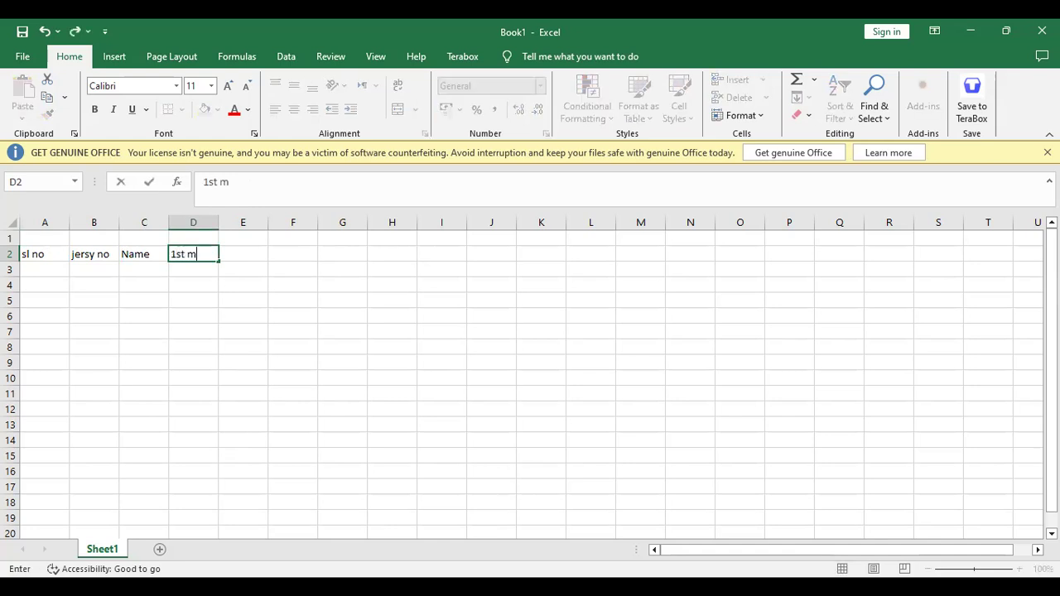
{"action": "type", "text": "atch"}
{"action": "key", "text": "Tab"}
{"action": "left_click", "coordinate": [292, 255]}
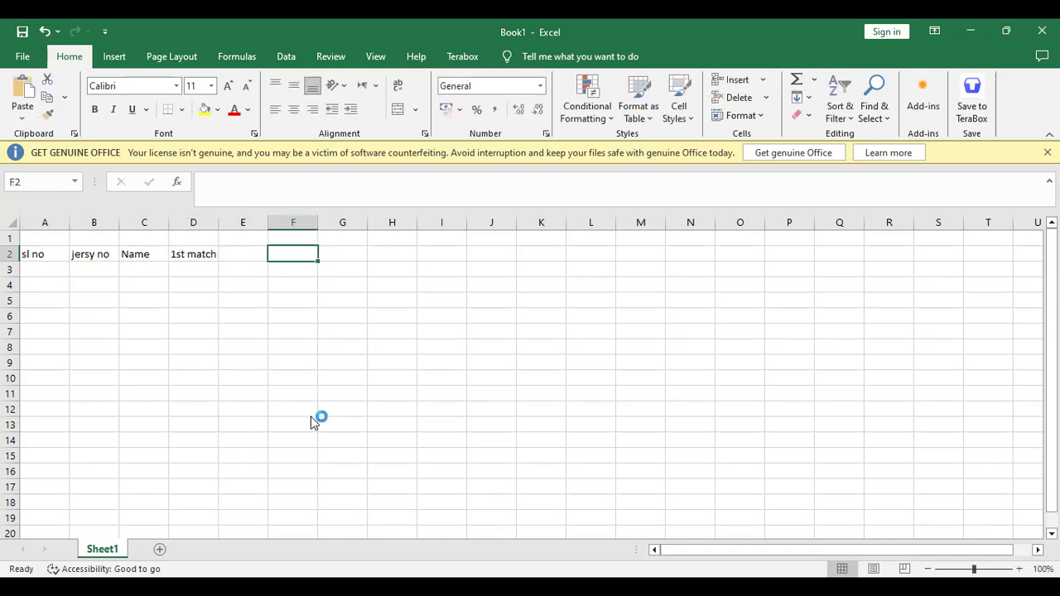
{"action": "left_click_drag", "start_coordinate": [186, 255], "coordinate": [444, 263]}
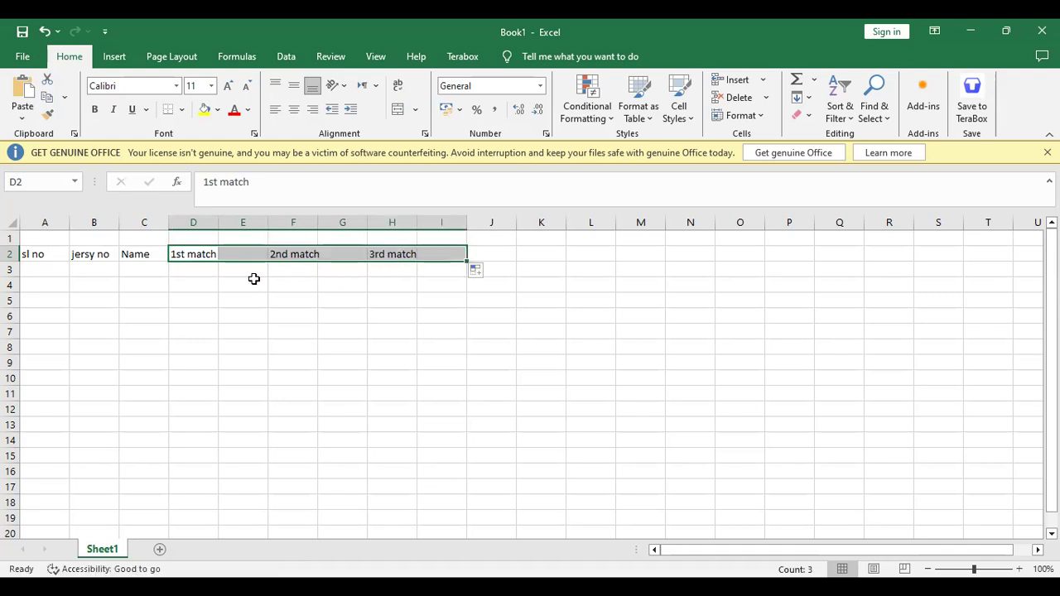
Merge and center each of the three match headings across its two columns in D2:I2
{"action": "left_click_drag", "start_coordinate": [199, 254], "coordinate": [426, 255]}
{"action": "left_click", "coordinate": [397, 109]}
{"action": "left_click", "coordinate": [397, 109]}
{"action": "left_click", "coordinate": [398, 110]}
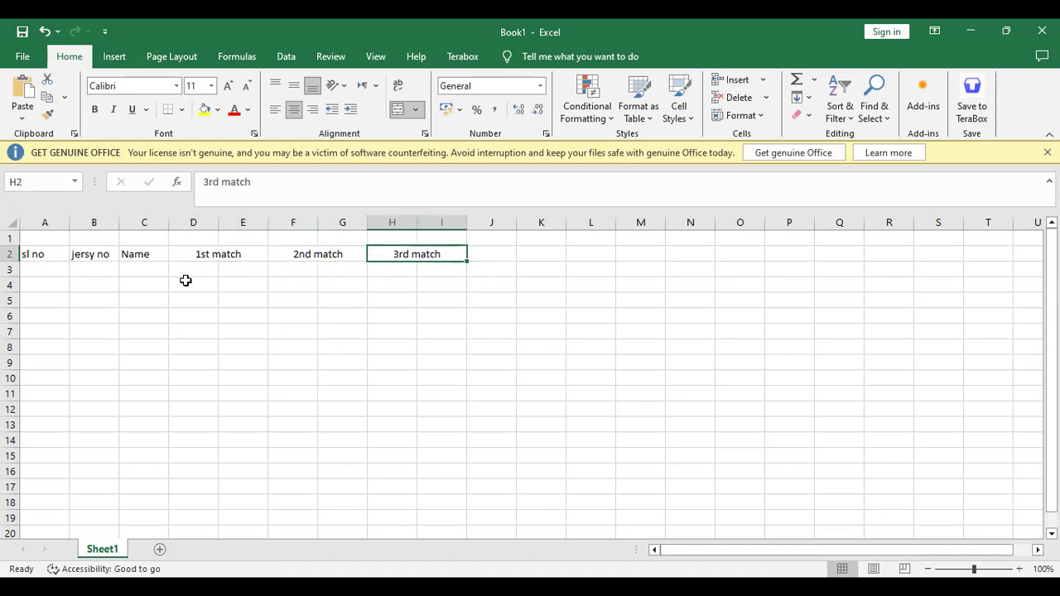
Fill D3:I3 with alternating "Run" and "Wkts" subheadings under the three match headings
{"action": "left_click", "coordinate": [189, 270]}
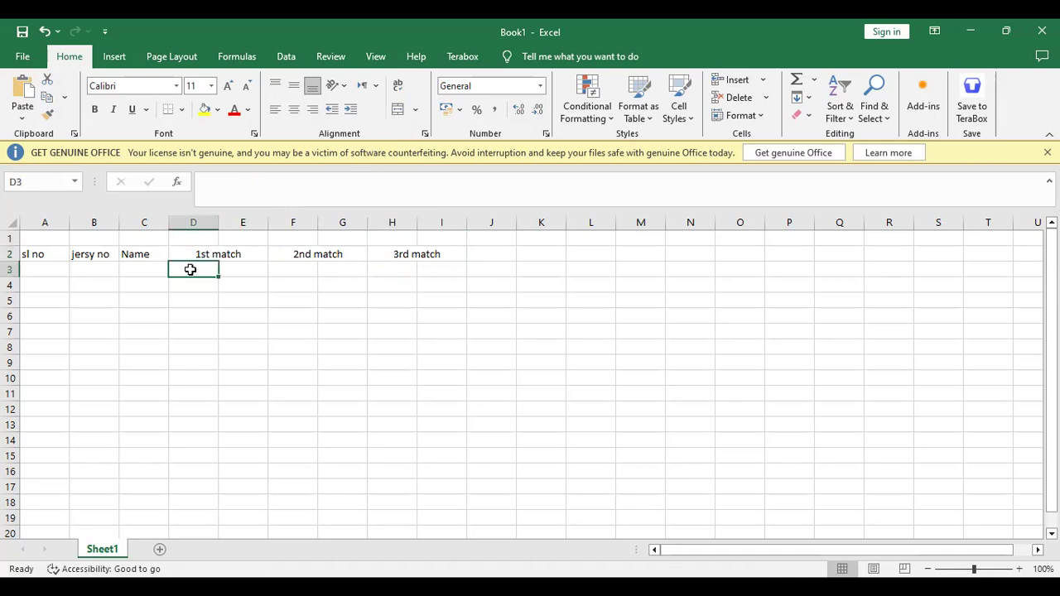
{"action": "type", "text": "Run"}
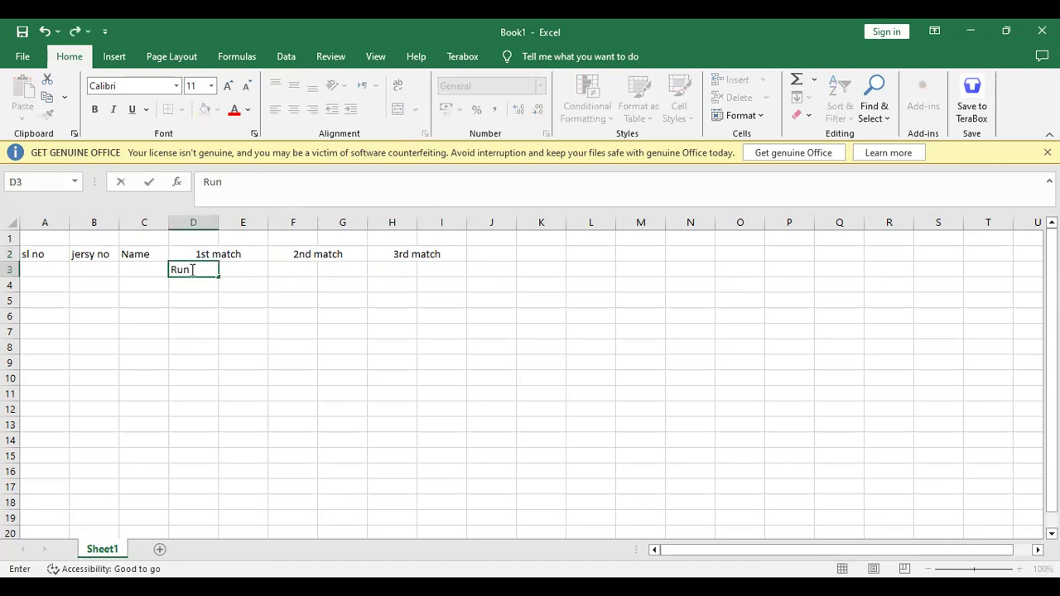
{"action": "key", "text": "Tab"}
{"action": "type", "text": "Wkts"}
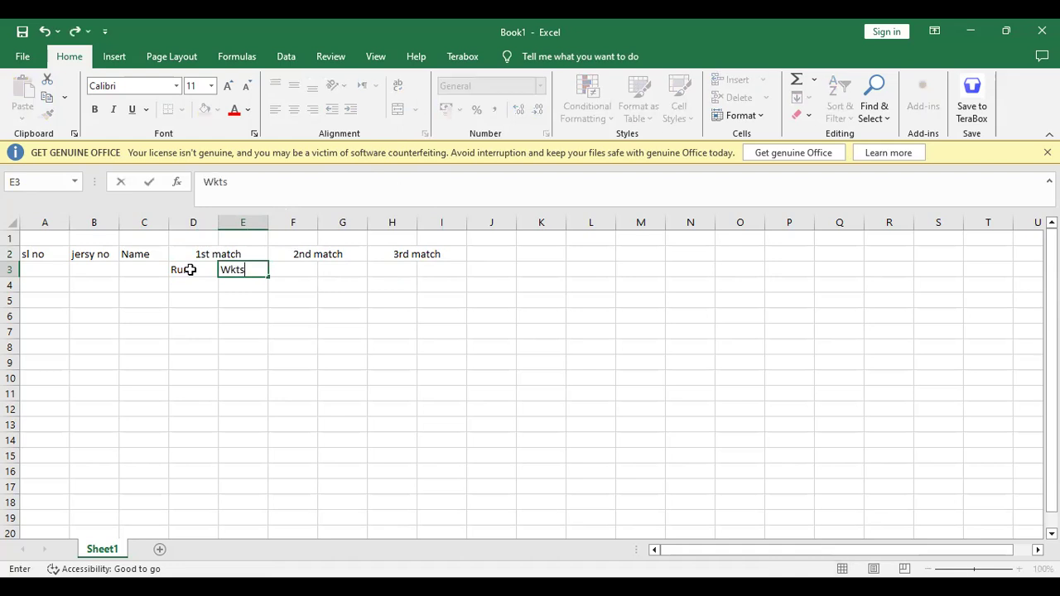
{"action": "key", "text": "Tab"}
{"action": "type", "text": "Run"}
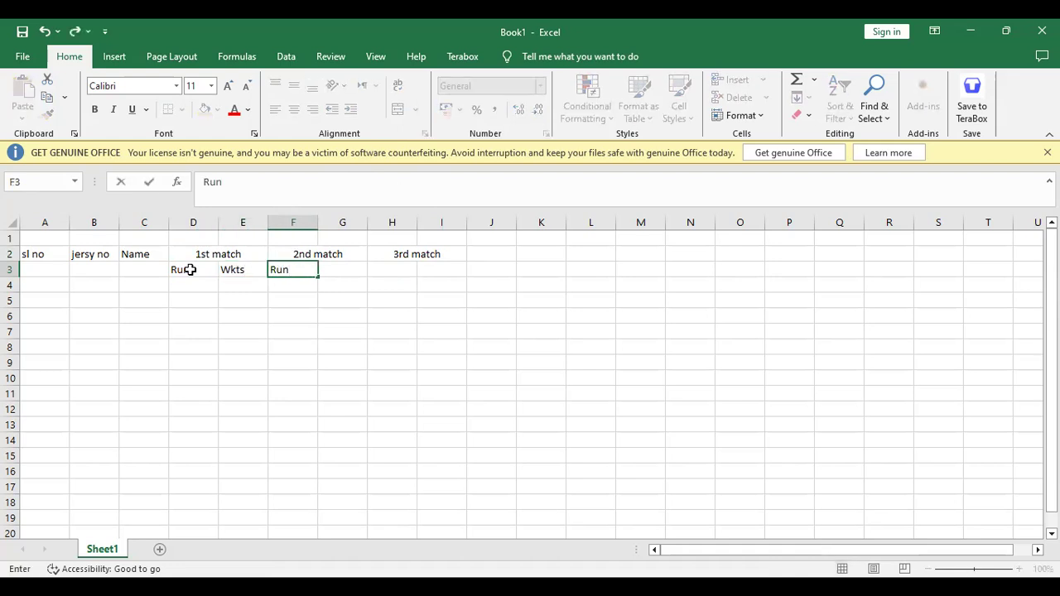
{"action": "key", "text": "Tab"}
{"action": "type", "text": "Wkts"}
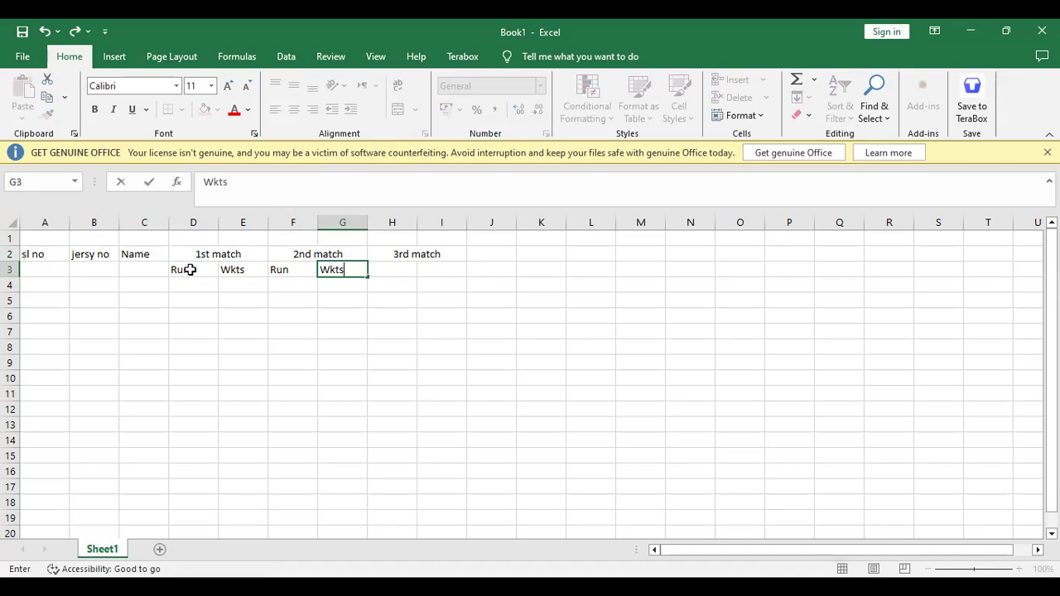
{"action": "key", "text": "Tab"}
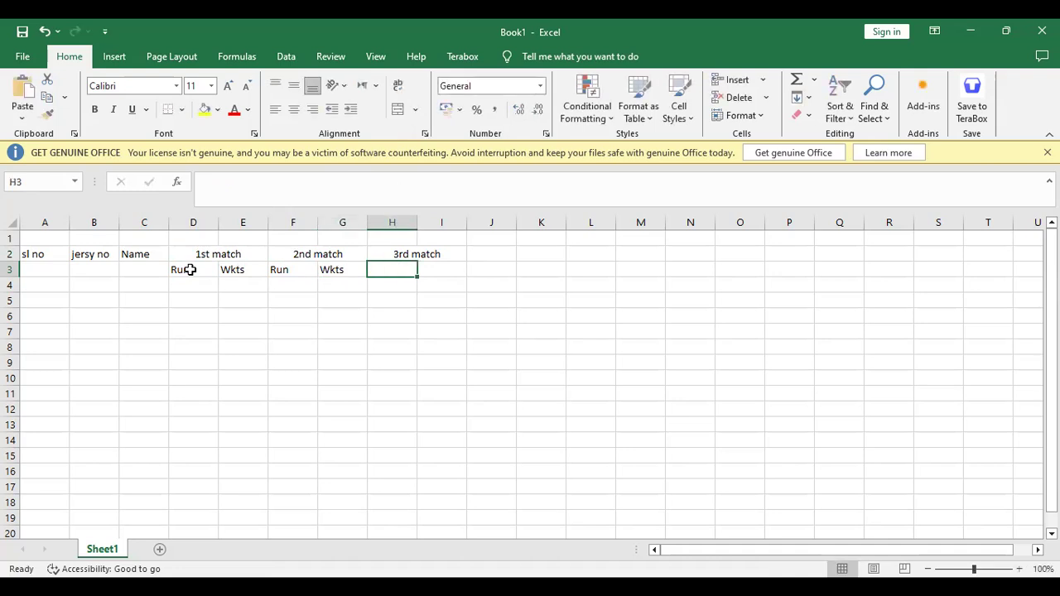
{"action": "left_click_drag", "start_coordinate": [303, 273], "coordinate": [448, 275]}
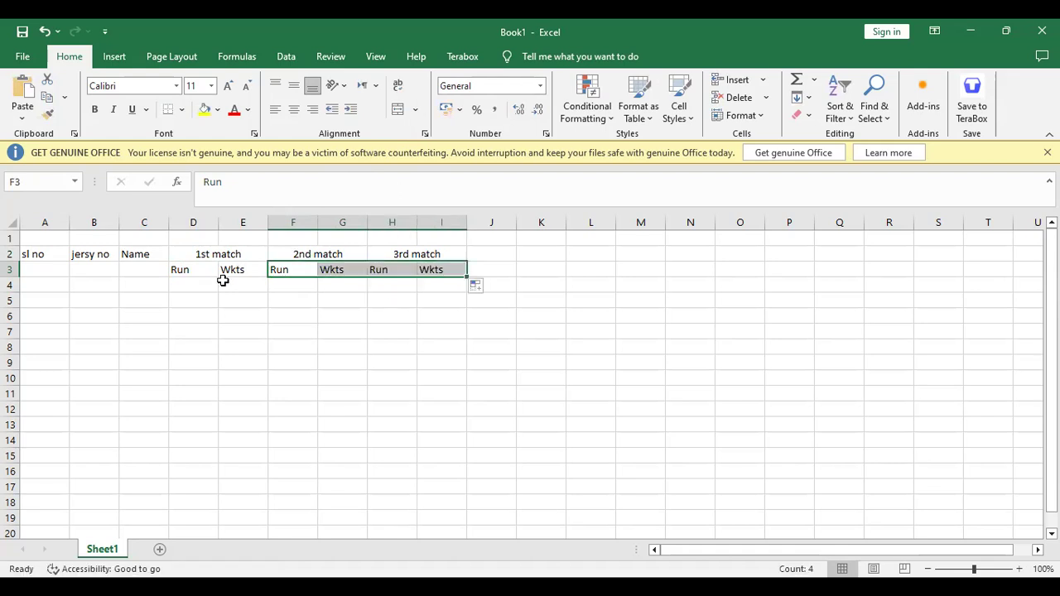
Enter the 1st match runs 55, 30, 40, 50, 60, 55, 80, 12, 45, 110 and 12 in D4:D14
{"action": "left_click", "coordinate": [188, 288]}
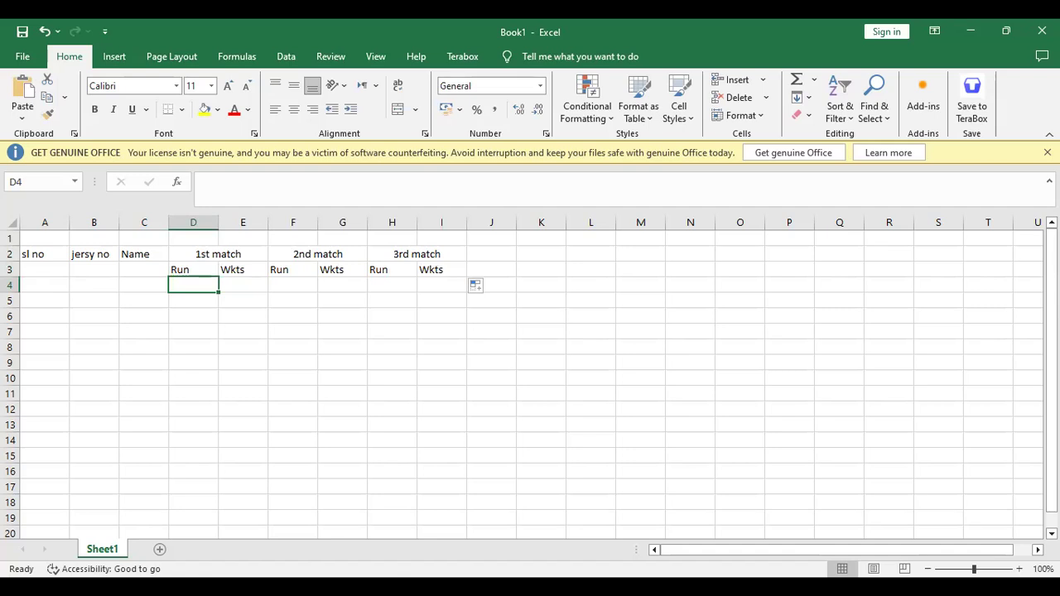
{"action": "left_click", "coordinate": [190, 289]}
{"action": "type", "text": "55"}
{"action": "key", "text": "Return"}
{"action": "type", "text": "30"}
{"action": "key", "text": "Return"}
{"action": "type", "text": "40"}
{"action": "key", "text": "Return"}
{"action": "type", "text": "5"}
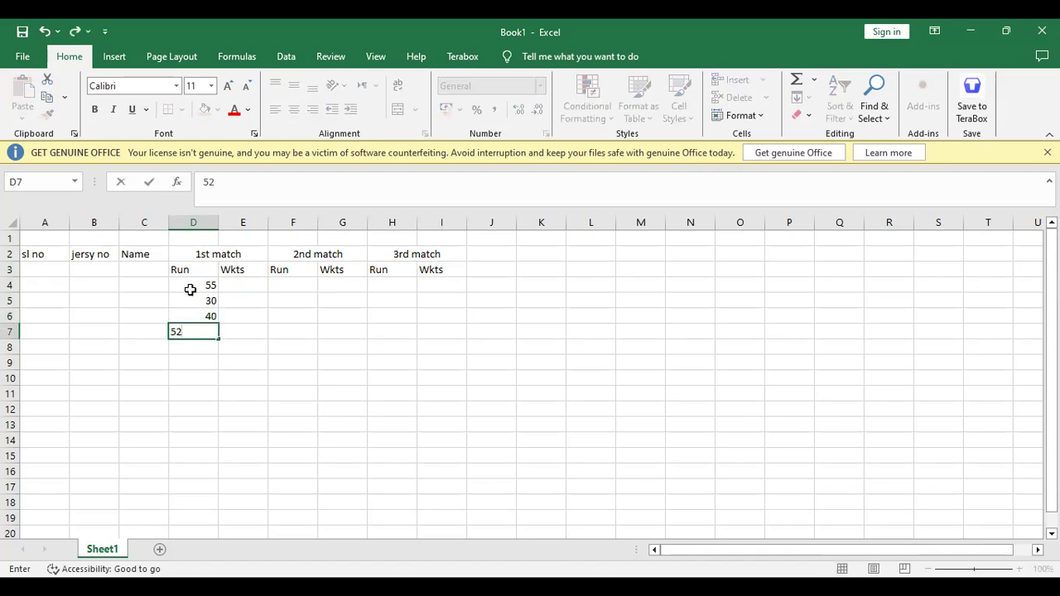
{"action": "type", "text": "0"}
{"action": "key", "text": "Return"}
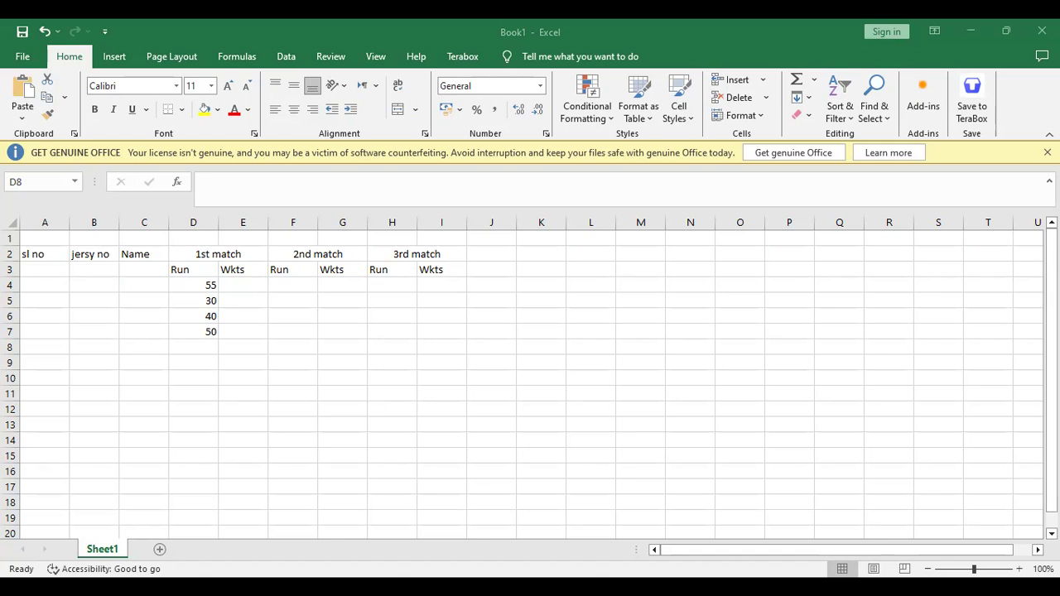
{"action": "left_click", "coordinate": [292, 375]}
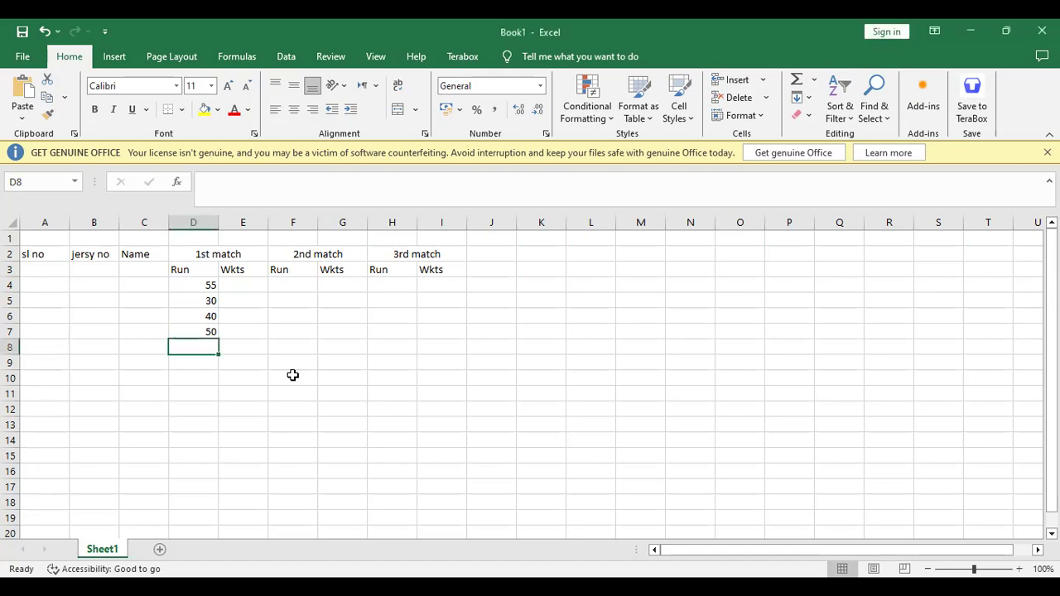
{"action": "type", "text": "60"}
{"action": "key", "text": "Return"}
{"action": "type", "text": "55"}
{"action": "key", "text": "Return"}
{"action": "type", "text": "80"}
{"action": "key", "text": "Return"}
{"action": "type", "text": "12"}
{"action": "key", "text": "Return"}
{"action": "type", "text": "45"}
{"action": "key", "text": "Return"}
{"action": "type", "text": "110"}
{"action": "key", "text": "Return"}
{"action": "type", "text": "12"}
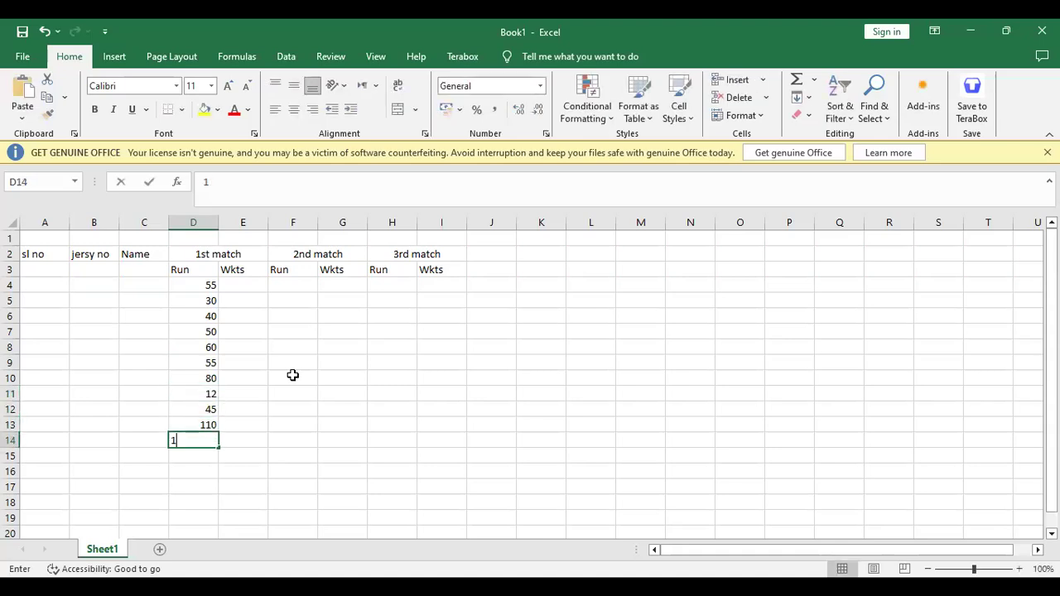
{"action": "key", "text": "Return"}
Enter the 1st match wickets 0, 0, 1, 0, 0, 3, 2, 1, 2, 1 and 1 in E4:E14
{"action": "key", "text": "Up"}
{"action": "key", "text": "Up"}
{"action": "key", "text": "Up"}
{"action": "key", "text": "Up"}
{"action": "key", "text": "Up"}
{"action": "key", "text": "Up"}
{"action": "key", "text": "Up"}
{"action": "key", "text": "Up"}
{"action": "key", "text": "Up"}
{"action": "key", "text": "Up"}
{"action": "key", "text": "Up"}
{"action": "key", "text": "Right"}
{"action": "type", "text": "0"}
{"action": "key", "text": "Return"}
{"action": "type", "text": "0"}
{"action": "key", "text": "Return"}
{"action": "type", "text": "1"}
{"action": "key", "text": "Return"}
{"action": "type", "text": "0"}
{"action": "key", "text": "Return"}
{"action": "type", "text": "0"}
{"action": "key", "text": "Return"}
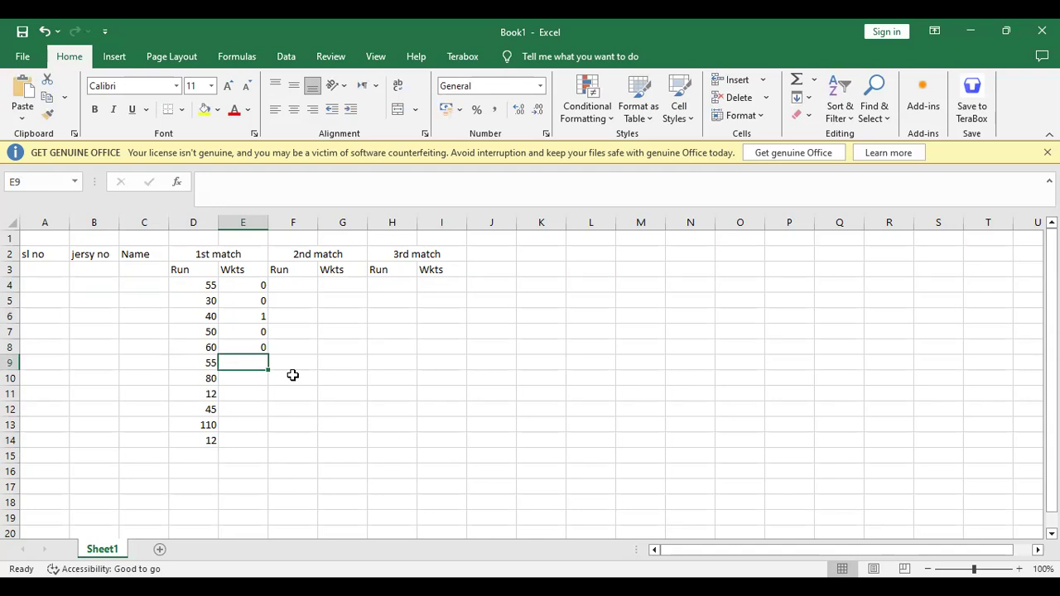
{"action": "type", "text": "3"}
{"action": "key", "text": "Return"}
{"action": "type", "text": "2"}
{"action": "key", "text": "Return"}
{"action": "type", "text": "1"}
{"action": "key", "text": "Return"}
{"action": "type", "text": "2"}
{"action": "key", "text": "Return"}
{"action": "type", "text": "1"}
{"action": "key", "text": "Return"}
{"action": "type", "text": "1"}
{"action": "key", "text": "Return"}
Enter the 2nd match runs 110, 40, 34, 120, 110, 45, 70, 23, 35, 60 and 15 in F4:F14
{"action": "key", "text": "Up"}
{"action": "key", "text": "Up"}
{"action": "key", "text": "Up"}
{"action": "key", "text": "Up"}
{"action": "key", "text": "Up"}
{"action": "key", "text": "Up"}
{"action": "key", "text": "Up"}
{"action": "key", "text": "Up"}
{"action": "key", "text": "Up"}
{"action": "key", "text": "Up"}
{"action": "key", "text": "Up"}
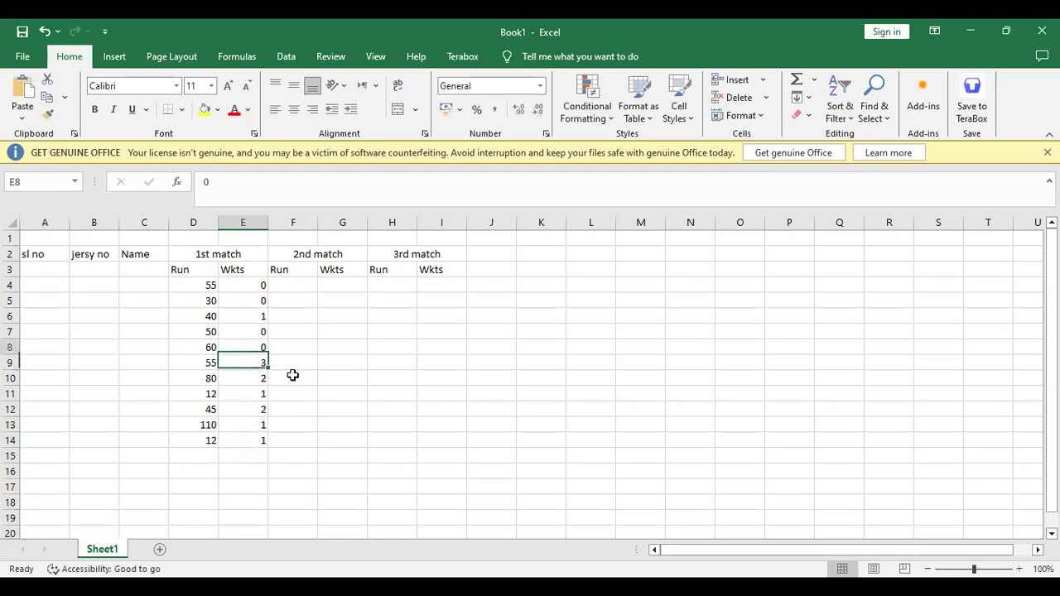
{"action": "key", "text": "Right"}
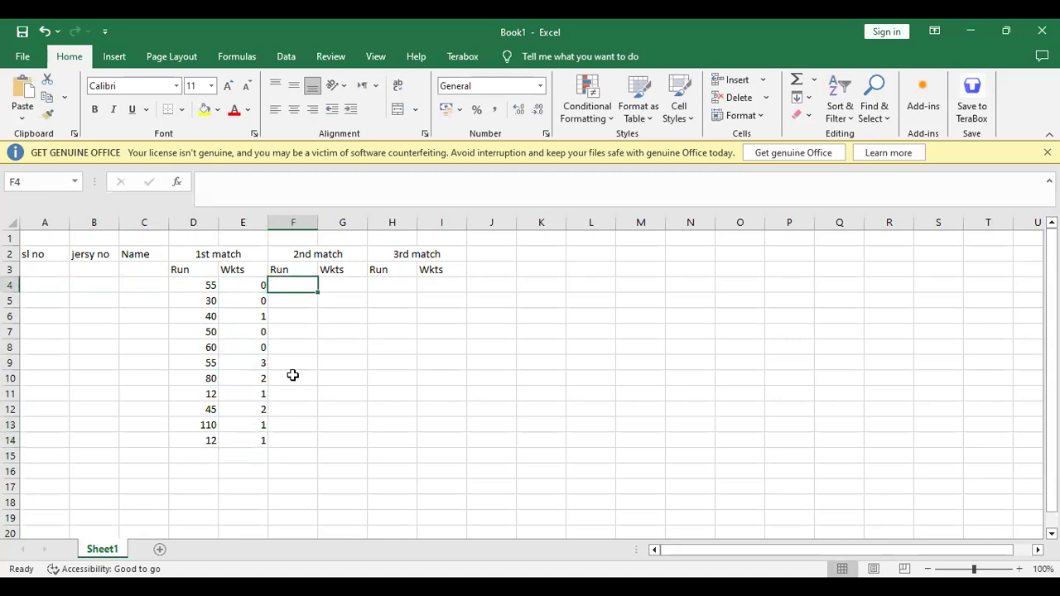
{"action": "type", "text": "110"}
{"action": "key", "text": "Return"}
{"action": "type", "text": "40"}
{"action": "key", "text": "Return"}
{"action": "type", "text": "34"}
{"action": "key", "text": "Return"}
{"action": "type", "text": "120"}
{"action": "key", "text": "Return"}
{"action": "type", "text": "110"}
{"action": "key", "text": "Return"}
{"action": "type", "text": "45"}
{"action": "key", "text": "Return"}
{"action": "type", "text": "70"}
{"action": "key", "text": "Return"}
{"action": "type", "text": "23"}
{"action": "key", "text": "Return"}
{"action": "type", "text": "35"}
{"action": "key", "text": "Return"}
{"action": "type", "text": "60"}
{"action": "key", "text": "Return"}
{"action": "type", "text": "15"}
{"action": "key", "text": "Return"}
Enter the 2nd match wickets 0, 0, 2, 0, 0, 4, 2, 1, 1, 1 and 0 in G4:G14
{"action": "key", "text": "Up"}
{"action": "key", "text": "Up"}
{"action": "key", "text": "Up"}
{"action": "key", "text": "Up"}
{"action": "key", "text": "Up"}
{"action": "key", "text": "Up"}
{"action": "key", "text": "Up"}
{"action": "key", "text": "Up"}
{"action": "key", "text": "Up"}
{"action": "key", "text": "Up"}
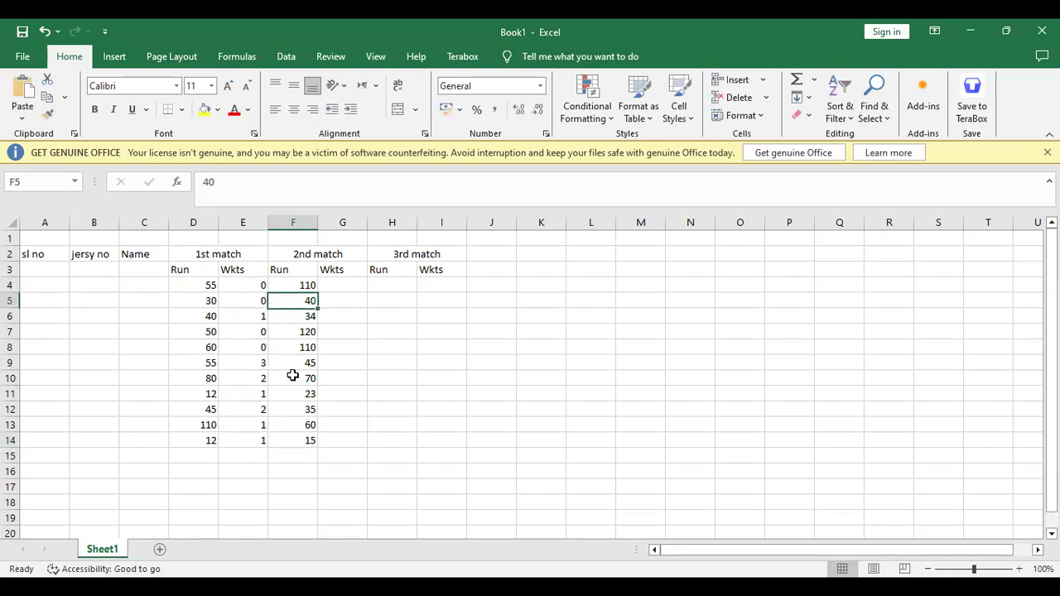
{"action": "key", "text": "Up"}
{"action": "key", "text": "Right"}
{"action": "type", "text": "0"}
{"action": "key", "text": "Return"}
{"action": "type", "text": "0"}
{"action": "key", "text": "Return"}
{"action": "type", "text": "2"}
{"action": "key", "text": "Return"}
{"action": "type", "text": "0"}
{"action": "key", "text": "Return"}
{"action": "type", "text": "0"}
{"action": "key", "text": "Return"}
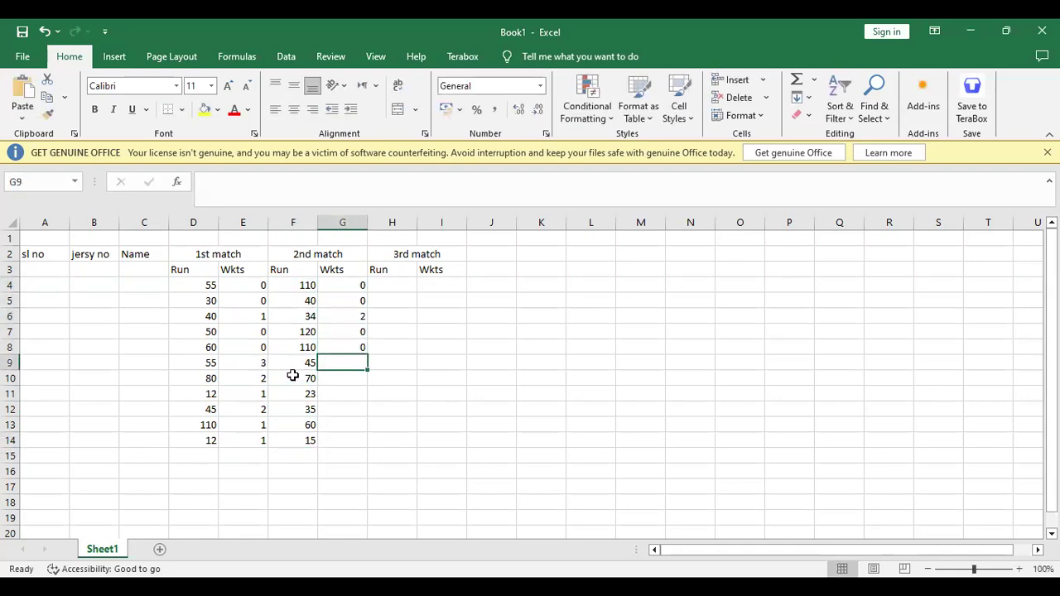
{"action": "type", "text": "4"}
{"action": "key", "text": "Return"}
{"action": "type", "text": "2"}
{"action": "key", "text": "Return"}
{"action": "type", "text": "1"}
{"action": "key", "text": "Return"}
{"action": "type", "text": "1"}
{"action": "key", "text": "Return"}
{"action": "type", "text": "1"}
{"action": "key", "text": "Return"}
{"action": "type", "text": "0"}
{"action": "key", "text": "Return"}
Enter the 3rd match runs 75, 5, 101, 98, 78, 75, 35, 1, 40, 20 and 18 in H4:H14
{"action": "key", "text": "Up"}
{"action": "key", "text": "Up"}
{"action": "key", "text": "Up"}
{"action": "key", "text": "Up"}
{"action": "key", "text": "Up"}
{"action": "key", "text": "Up"}
{"action": "key", "text": "Up"}
{"action": "key", "text": "Up"}
{"action": "key", "text": "Up"}
{"action": "key", "text": "Up"}
{"action": "key", "text": "Up"}
{"action": "key", "text": "Right"}
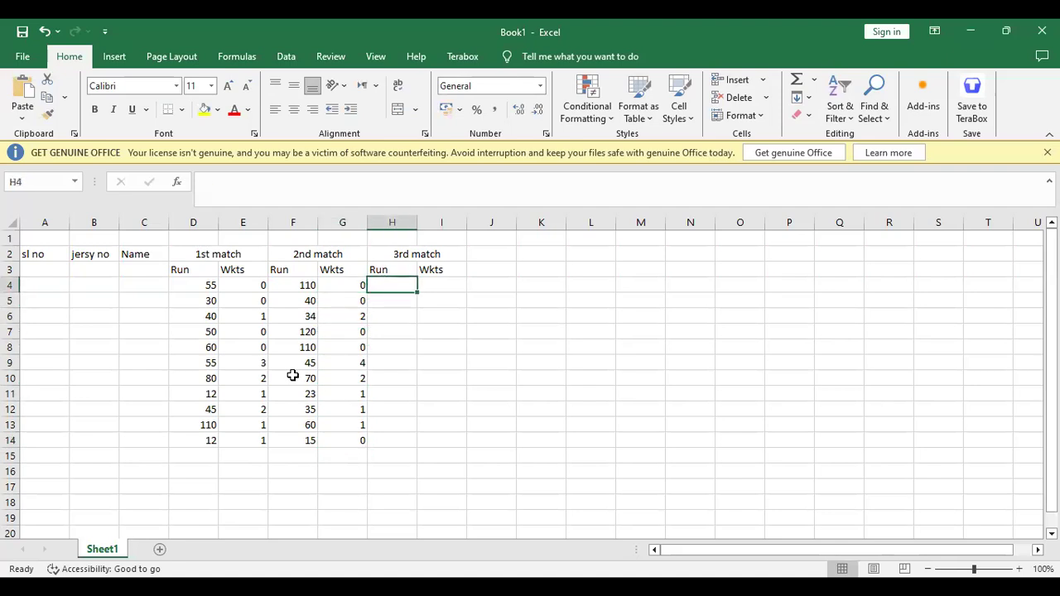
{"action": "type", "text": "75"}
{"action": "key", "text": "Return"}
{"action": "type", "text": "5"}
{"action": "key", "text": "Return"}
{"action": "type", "text": "101"}
{"action": "key", "text": "Return"}
{"action": "type", "text": "98"}
{"action": "key", "text": "Return"}
{"action": "type", "text": "78"}
{"action": "key", "text": "Return"}
{"action": "type", "text": "75"}
{"action": "key", "text": "Return"}
{"action": "type", "text": "35"}
{"action": "key", "text": "Return"}
{"action": "type", "text": "1"}
{"action": "key", "text": "Return"}
{"action": "type", "text": "40"}
{"action": "key", "text": "Return"}
{"action": "type", "text": "20"}
{"action": "key", "text": "Return"}
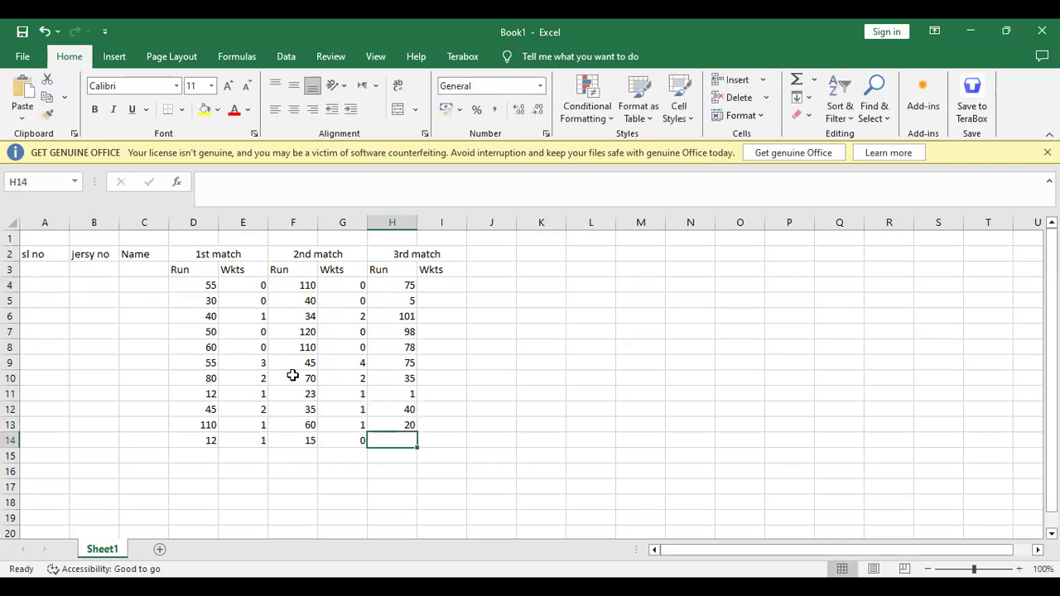
{"action": "type", "text": "18"}
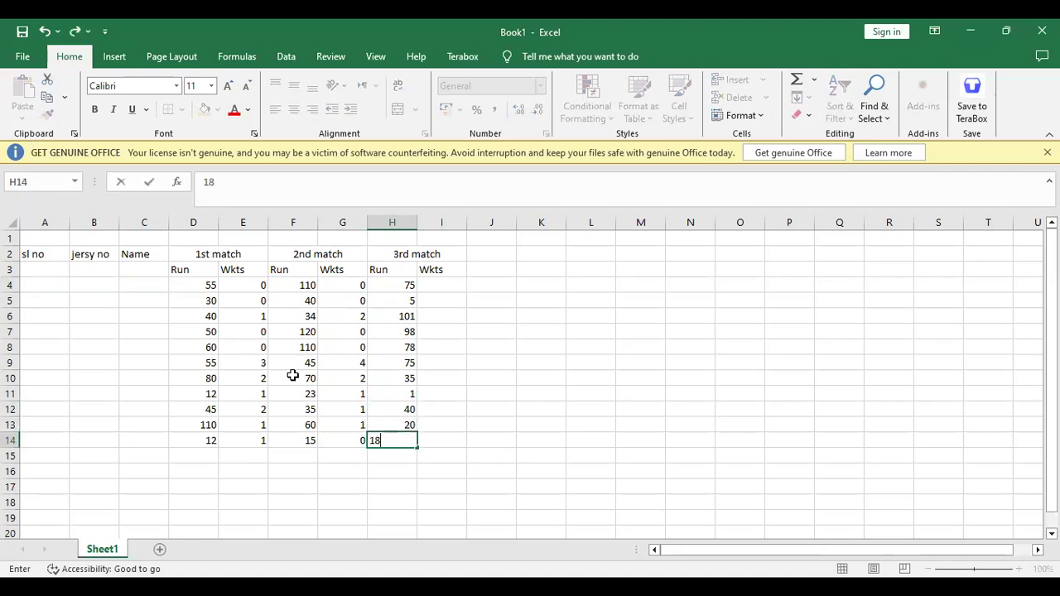
{"action": "key", "text": "Return"}
Enter the 3rd match wickets 0, 0, 1, 0, 0, 2, 2, 1, 2, 2 and 1 in I4:I14
{"action": "key", "text": "Up"}
{"action": "key", "text": "Up"}
{"action": "key", "text": "Up"}
{"action": "key", "text": "Up"}
{"action": "key", "text": "Up"}
{"action": "key", "text": "Up"}
{"action": "key", "text": "Up"}
{"action": "key", "text": "Up"}
{"action": "key", "text": "Up"}
{"action": "key", "text": "Up"}
{"action": "key", "text": "Up"}
{"action": "key", "text": "Up"}
{"action": "key", "text": "Up"}
{"action": "key", "text": "Up"}
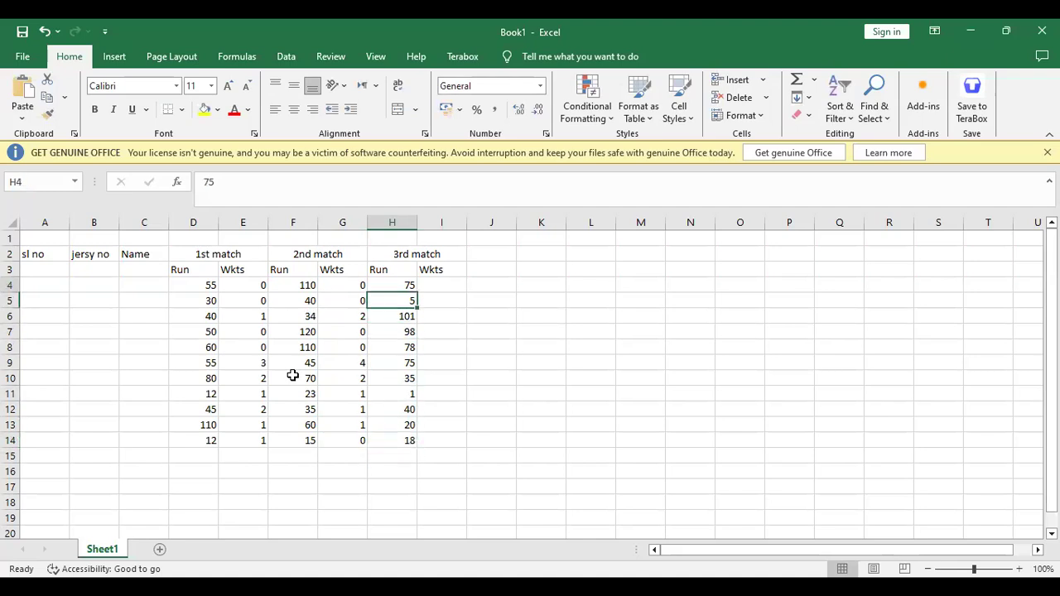
{"action": "key", "text": "Down"}
{"action": "key", "text": "Down"}
{"action": "key", "text": "Down"}
{"action": "key", "text": "Right"}
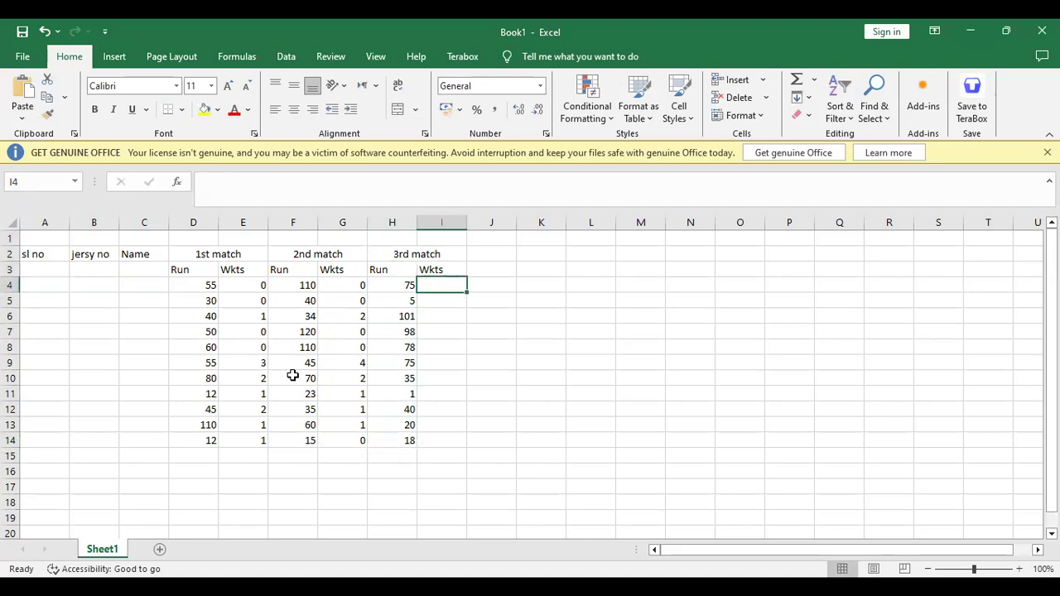
{"action": "type", "text": "0"}
{"action": "key", "text": "Return"}
{"action": "type", "text": "0"}
{"action": "key", "text": "Return"}
{"action": "type", "text": "1"}
{"action": "key", "text": "Return"}
{"action": "type", "text": "0"}
{"action": "key", "text": "Return"}
{"action": "type", "text": "0"}
{"action": "key", "text": "Return"}
{"action": "type", "text": "2"}
{"action": "key", "text": "Return"}
{"action": "type", "text": "2"}
{"action": "key", "text": "Return"}
{"action": "type", "text": "1"}
{"action": "key", "text": "Return"}
{"action": "type", "text": "2"}
{"action": "key", "text": "Return"}
{"action": "type", "text": "2"}
{"action": "key", "text": "Return"}
{"action": "type", "text": "1"}
{"action": "key", "text": "Return"}
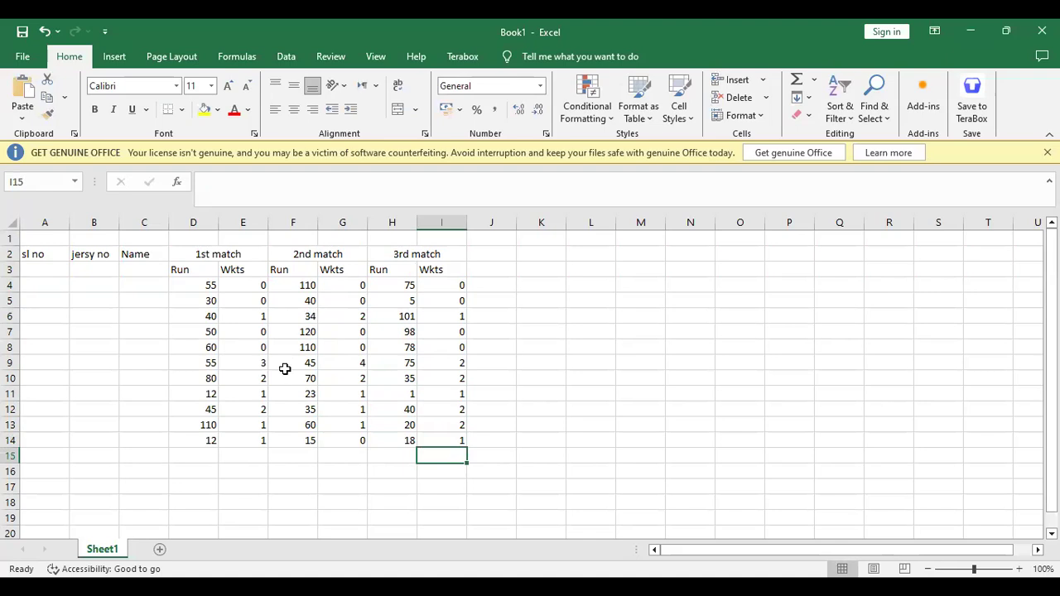
Number the sl no column from 1 to 11 in A4:A14 as a filled series
{"action": "left_click", "coordinate": [47, 285]}
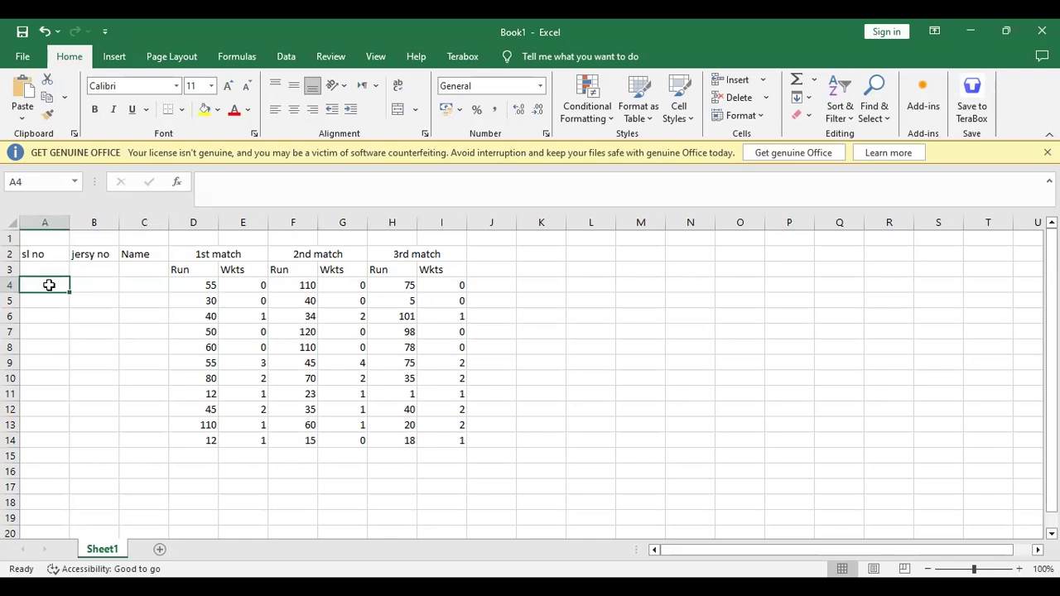
{"action": "key", "text": "Up"}
{"action": "type", "text": "1"}
{"action": "key", "text": "Return"}
{"action": "left_click", "coordinate": [49, 285]}
{"action": "left_click_drag", "start_coordinate": [70, 291], "coordinate": [78, 319]}
{"action": "left_click_drag", "start_coordinate": [85, 435], "coordinate": [83, 443]}
{"action": "left_click", "coordinate": [91, 460]}
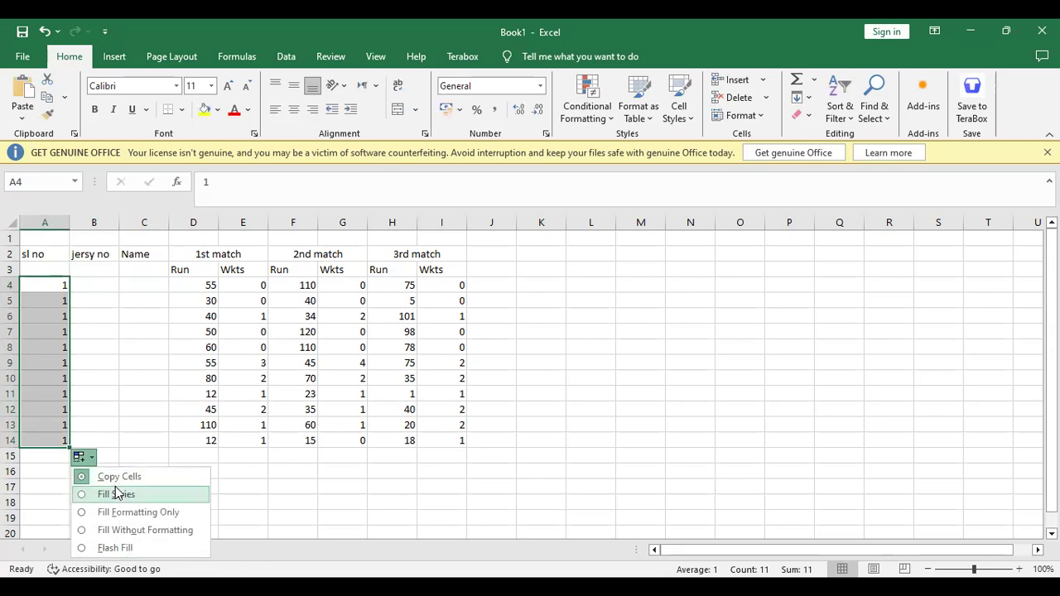
{"action": "left_click", "coordinate": [106, 494]}
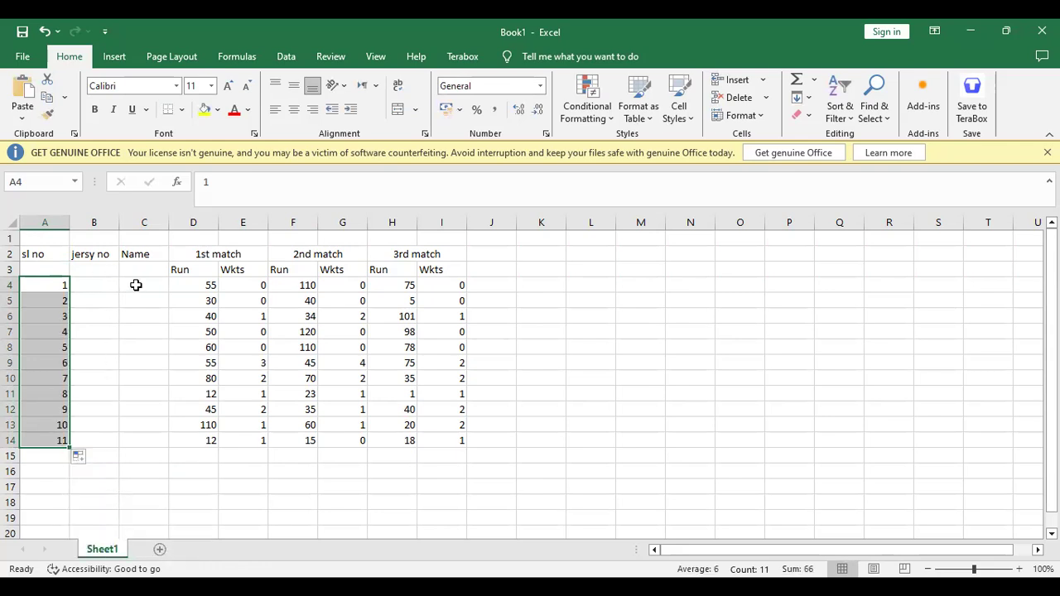
Check the Jersey No requirement in questions.pdf in the browser, then return to Excel and select the jersey number cells B4:B14
{"action": "left_click", "coordinate": [135, 286]}
{"action": "left_click", "coordinate": [94, 283]}
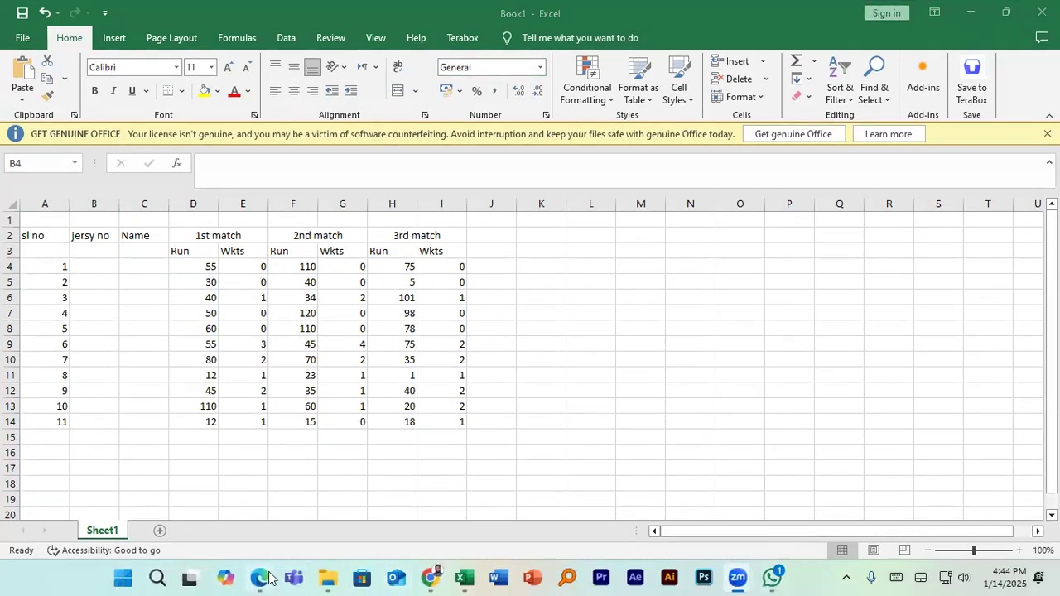
{"action": "left_click", "coordinate": [261, 578]}
{"action": "scroll", "coordinate": [259, 331], "scroll_direction": "up", "scroll_amount": 4}
{"action": "scroll", "coordinate": [258, 331], "scroll_direction": "up", "scroll_amount": 10}
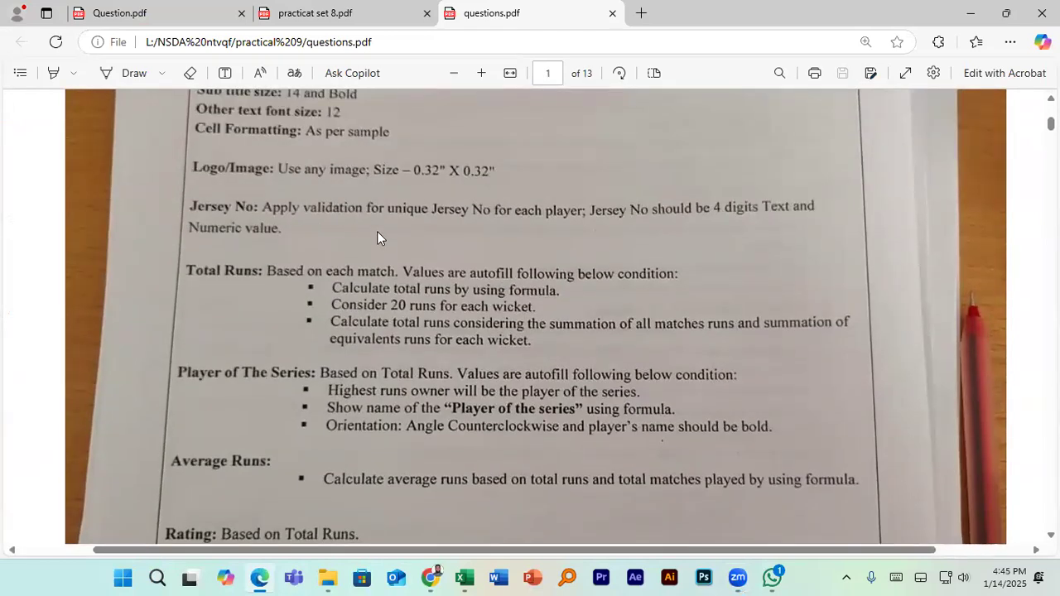
{"action": "left_click", "coordinate": [465, 578]}
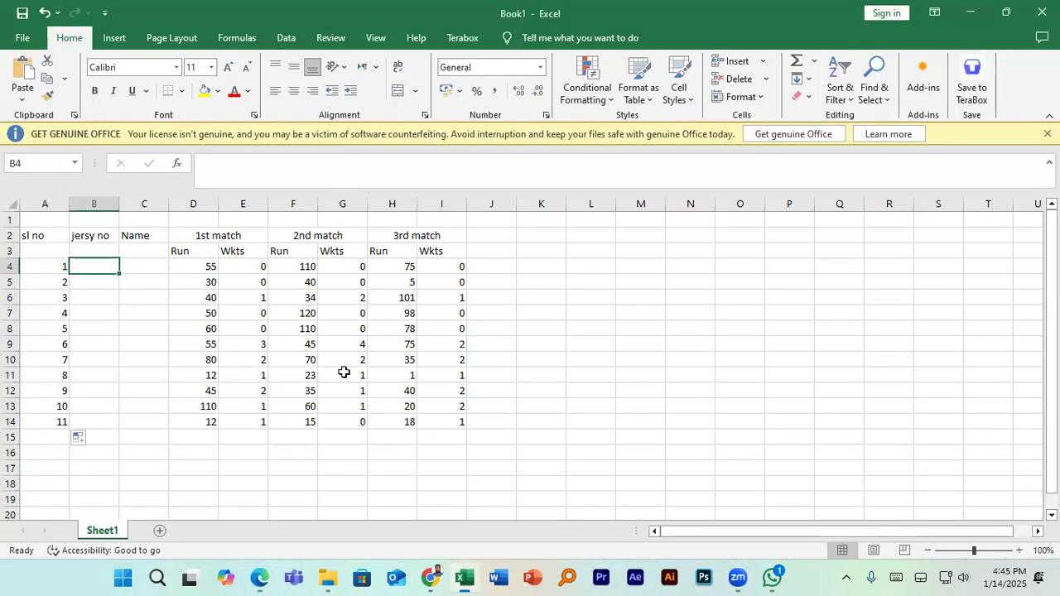
{"action": "left_click_drag", "start_coordinate": [112, 269], "coordinate": [109, 417]}
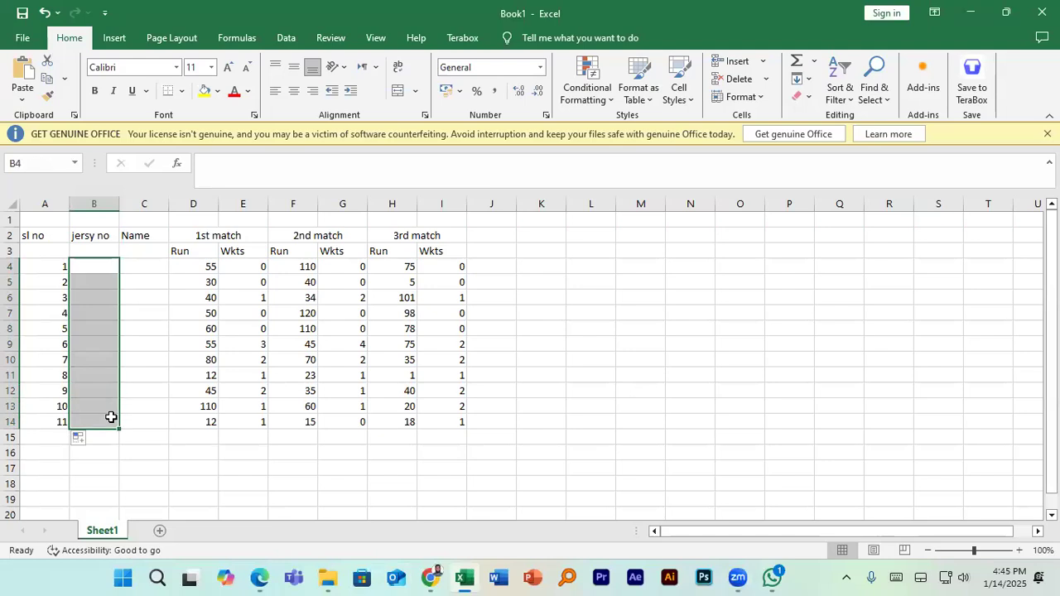
Enter the player names Tamim, Liton, Miraz, Shanto and Mushfiq in C4:C8
{"action": "left_click", "coordinate": [141, 269]}
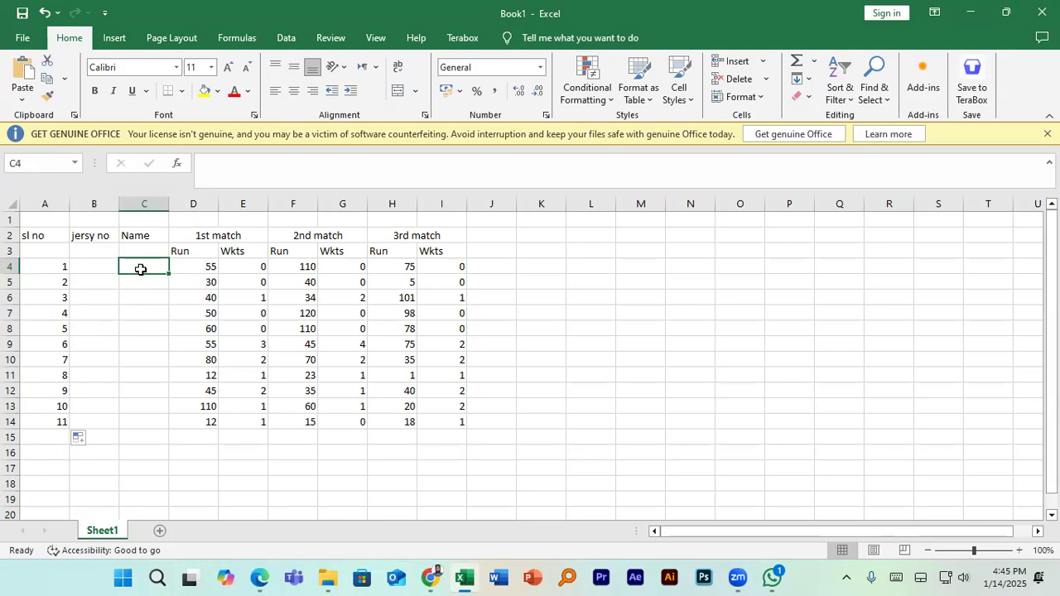
{"action": "type", "text": "Tamin"}
{"action": "key", "text": "BackSpace"}
{"action": "type", "text": "m"}
{"action": "key", "text": "Return"}
{"action": "type", "text": "Liton"}
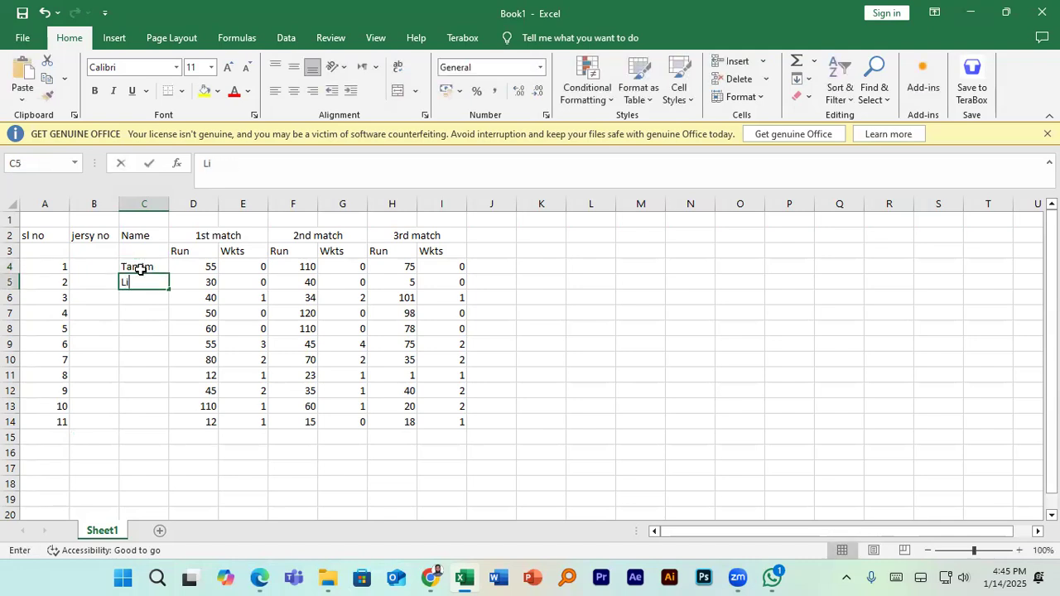
{"action": "key", "text": "Return"}
{"action": "type", "text": "Miraz"}
{"action": "key", "text": "Return"}
{"action": "type", "text": "Shanto"}
{"action": "key", "text": "Return"}
{"action": "type", "text": "Mushfiq"}
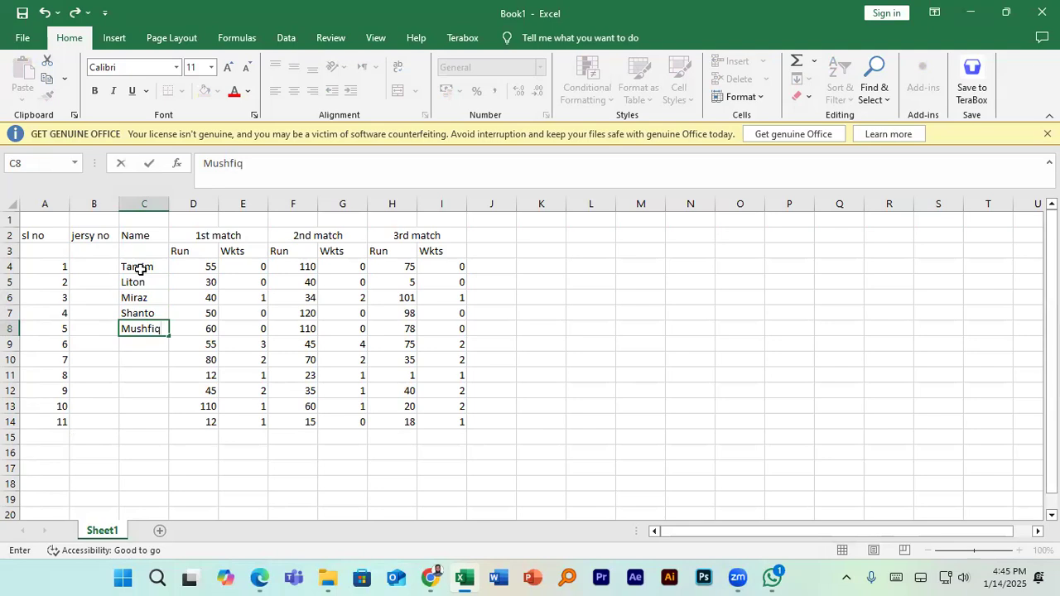
{"action": "key", "text": "Return"}
Enter the player names Shakib Al Hasan, Mahmudullah, Mustafiz and Mashrafe in C9:C12
{"action": "type", "text": "Shk"}
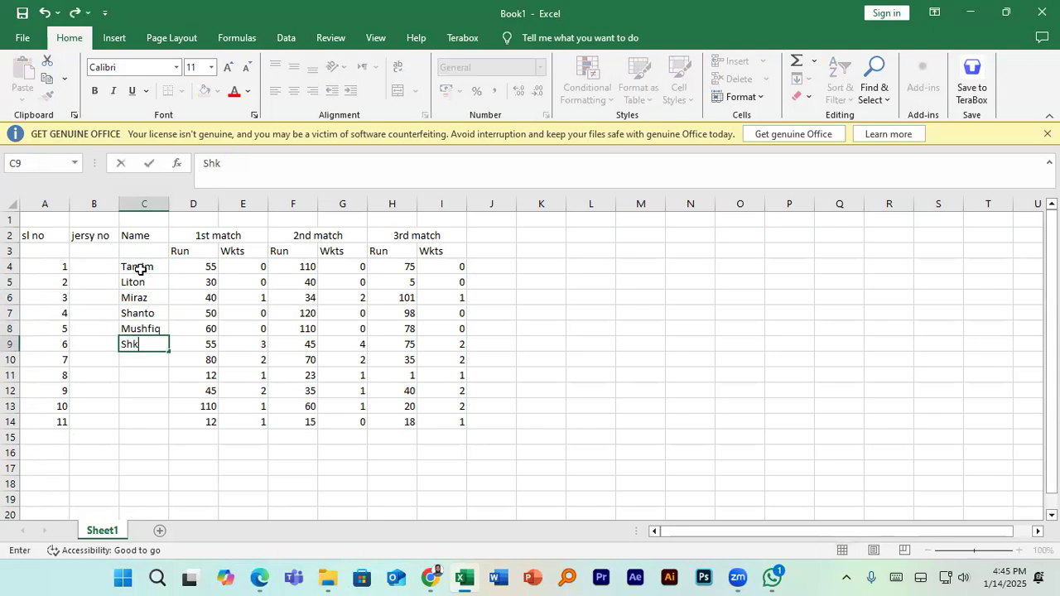
{"action": "type", "text": "akib Al Hasan"}
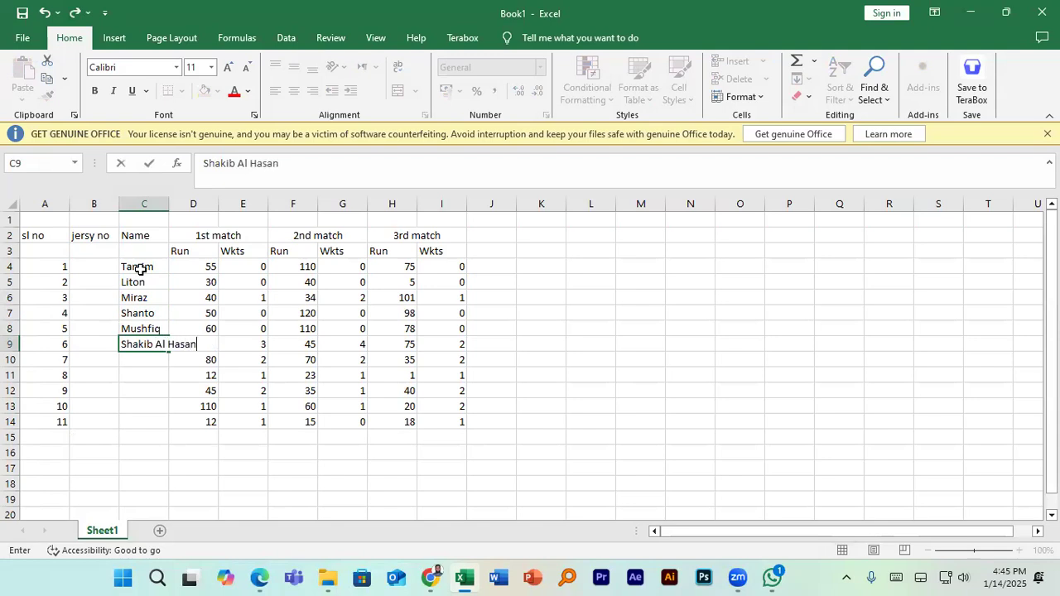
{"action": "key", "text": "Return"}
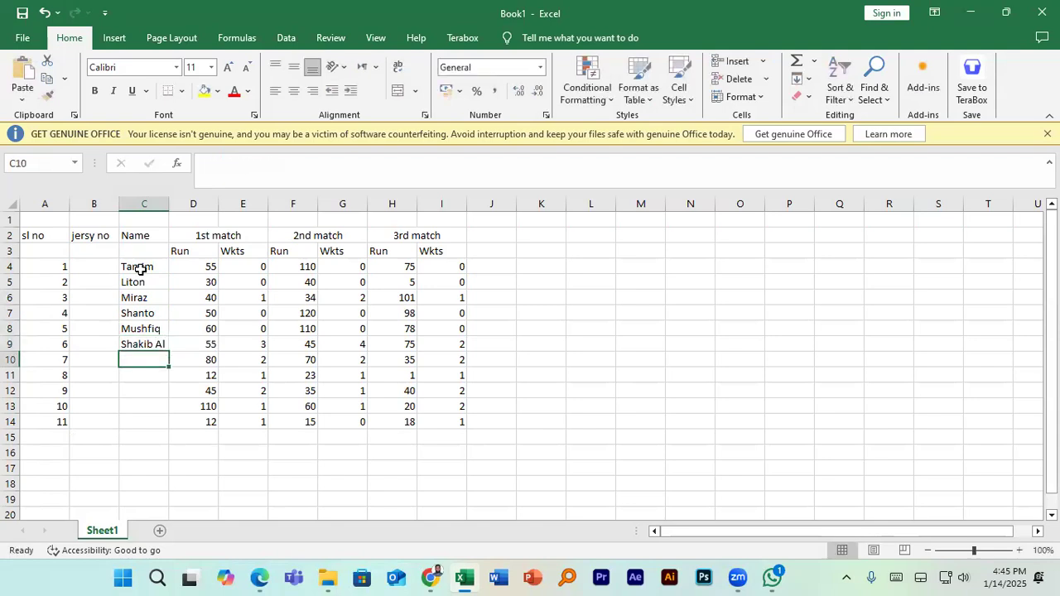
{"action": "type", "text": "Mahm"}
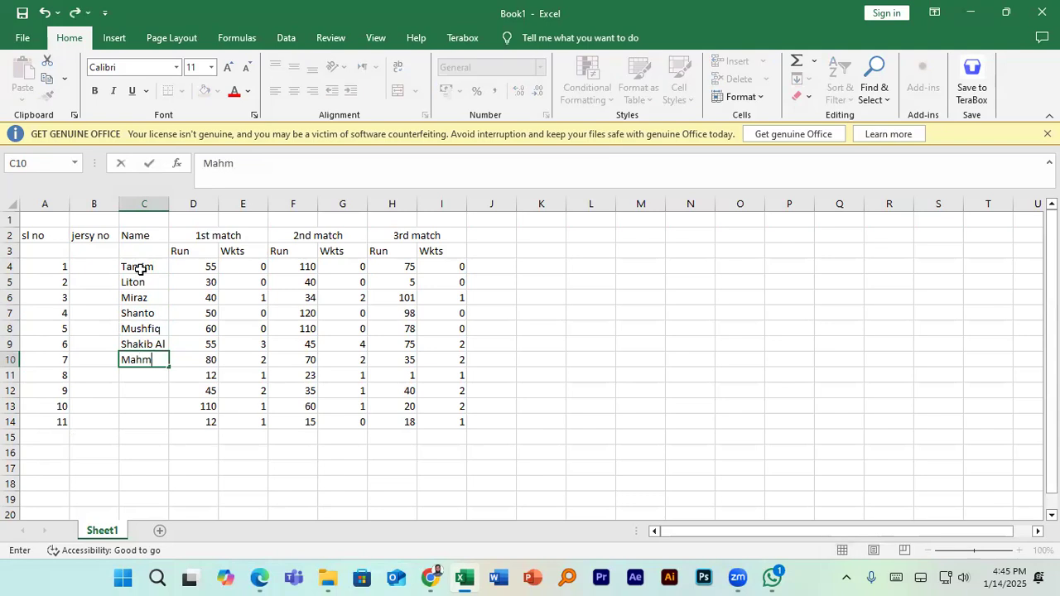
{"action": "type", "text": "udullah"}
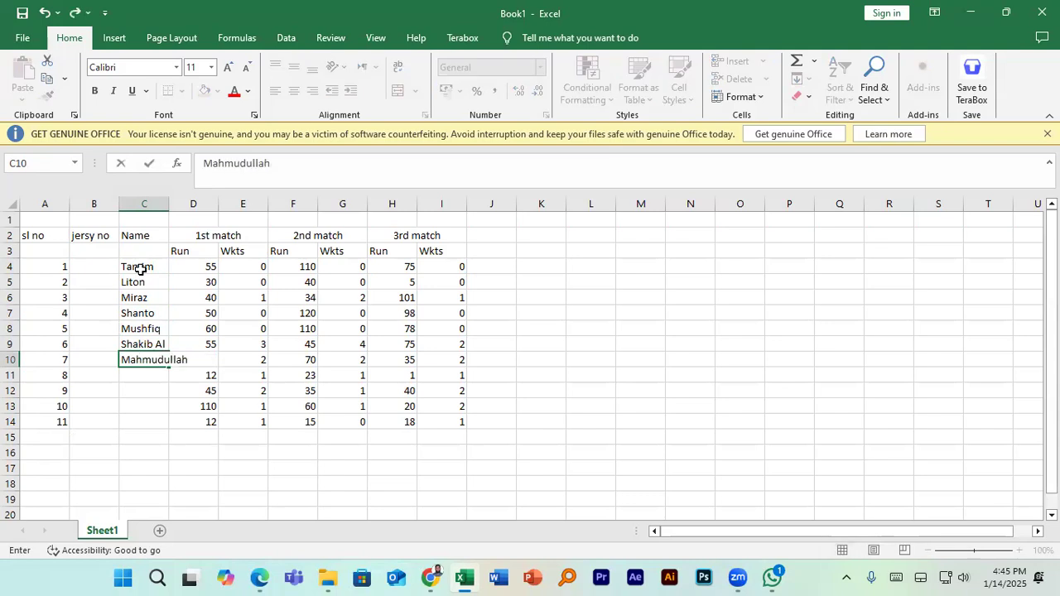
{"action": "key", "text": "Return"}
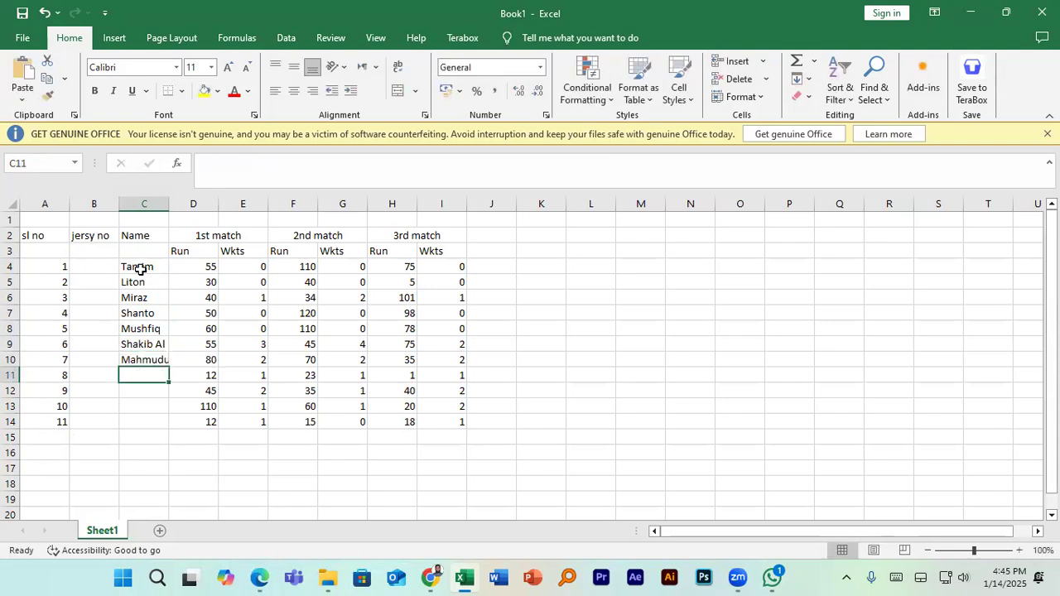
{"action": "type", "text": "Mustafiz"}
{"action": "key", "text": "Return"}
{"action": "type", "text": "Mashrafe"}
{"action": "key", "text": "Return"}
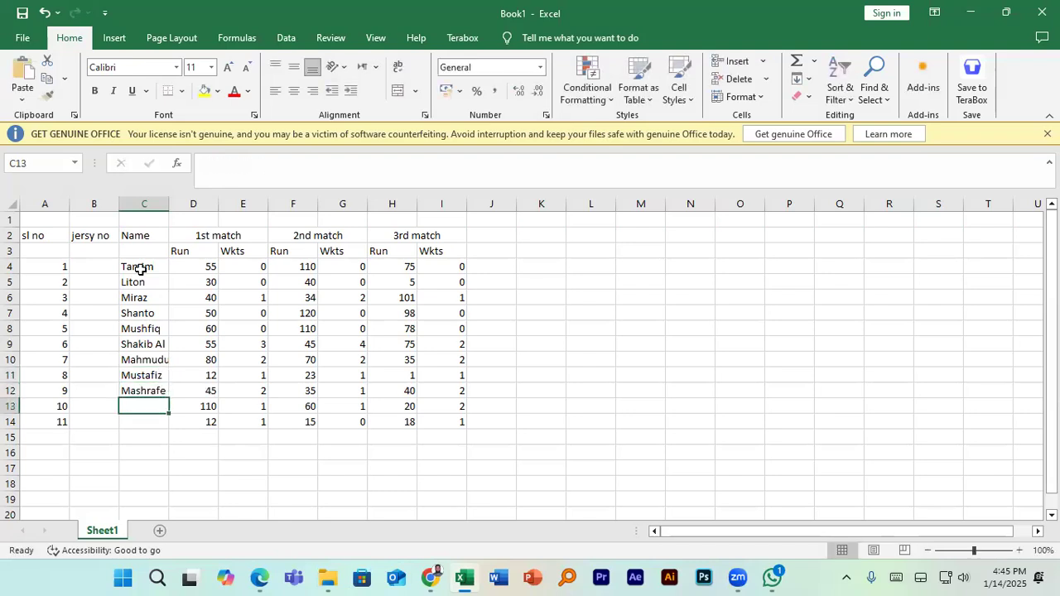
Enter the last two player names, Saifuddin and Taskin, in C13:C14
{"action": "type", "text": "Saifuddin"}
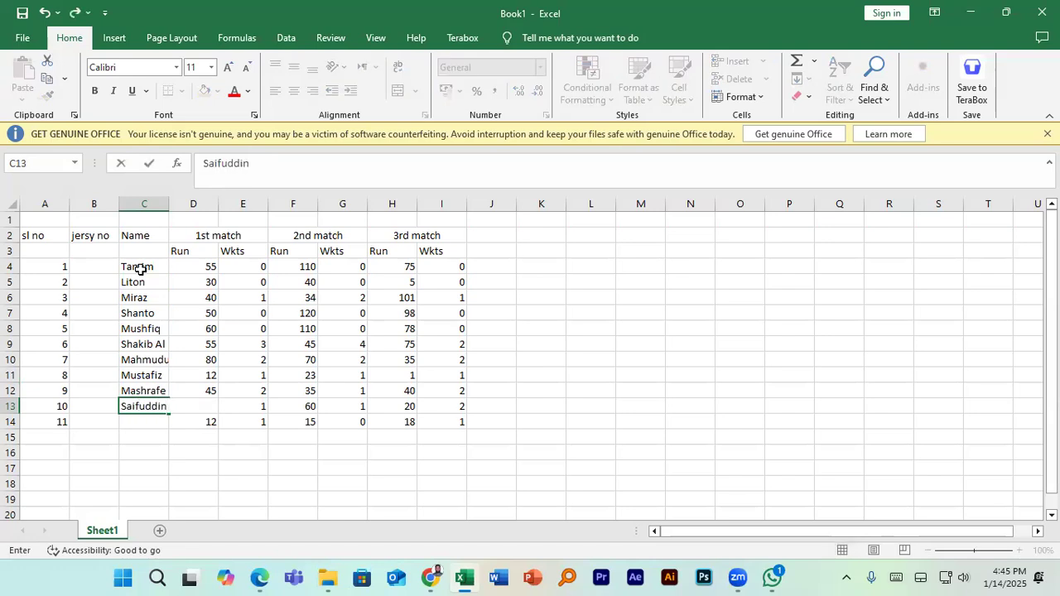
{"action": "key", "text": "Return"}
{"action": "type", "text": "Tamim"}
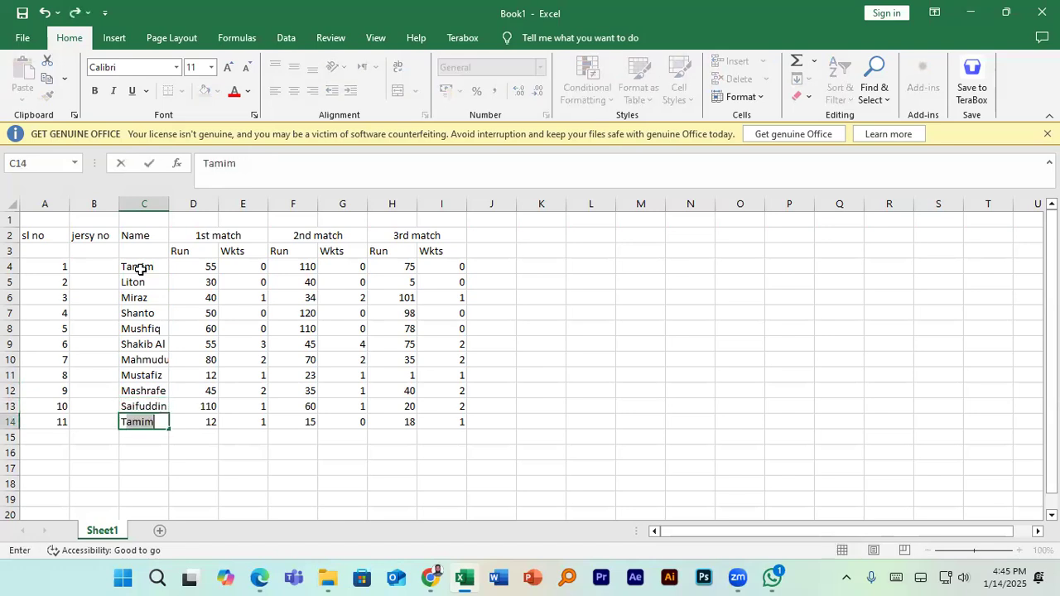
{"action": "key", "text": "BackSpace"}
{"action": "key", "text": "BackSpace"}
{"action": "key", "text": "BackSpace"}
{"action": "type", "text": "skin"}
{"action": "key", "text": "Return"}
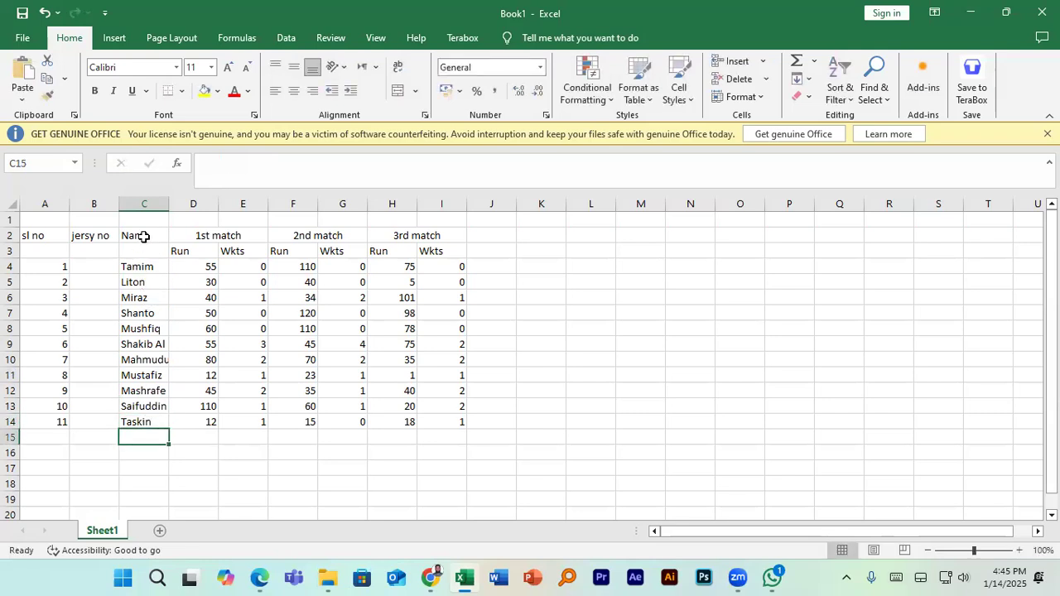
Merge and center each of the sl no, jersy no and Name headers across rows 2 and 3
{"action": "left_click_drag", "start_coordinate": [143, 237], "coordinate": [39, 250]}
{"action": "left_click", "coordinate": [397, 98]}
{"action": "left_click", "coordinate": [392, 98]}
{"action": "left_click", "coordinate": [397, 92]}
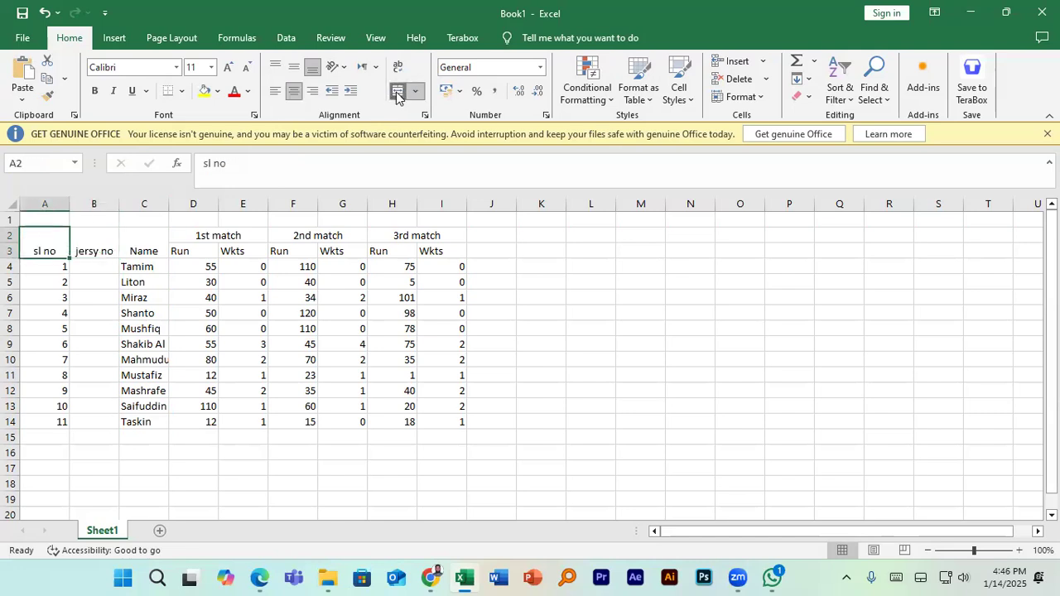
Apply all borders to the table range A2:I14
{"action": "left_click_drag", "start_coordinate": [61, 241], "coordinate": [453, 417]}
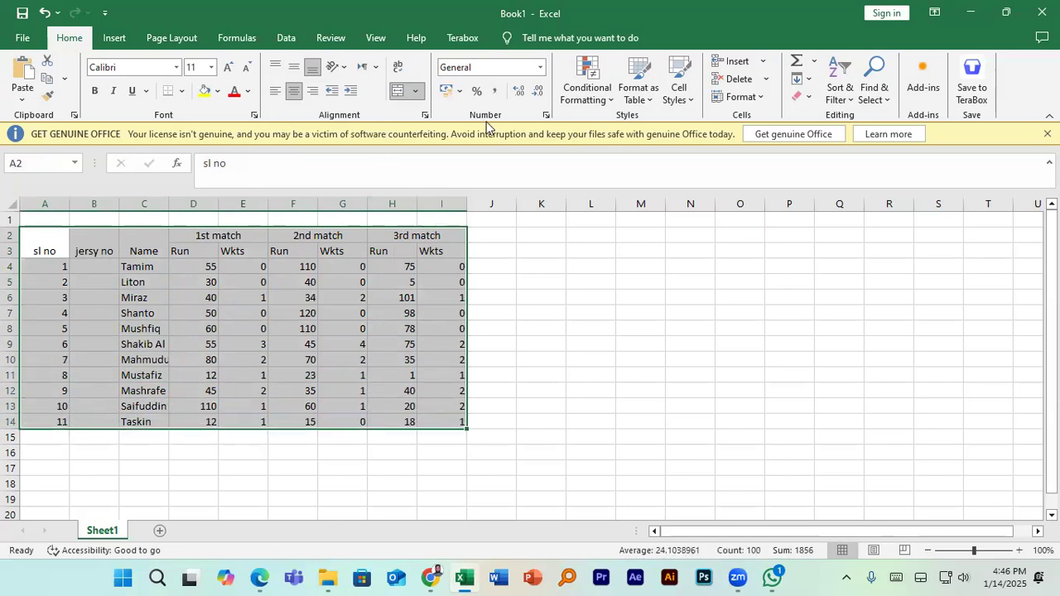
{"action": "left_click", "coordinate": [181, 91]}
{"action": "left_click", "coordinate": [212, 226]}
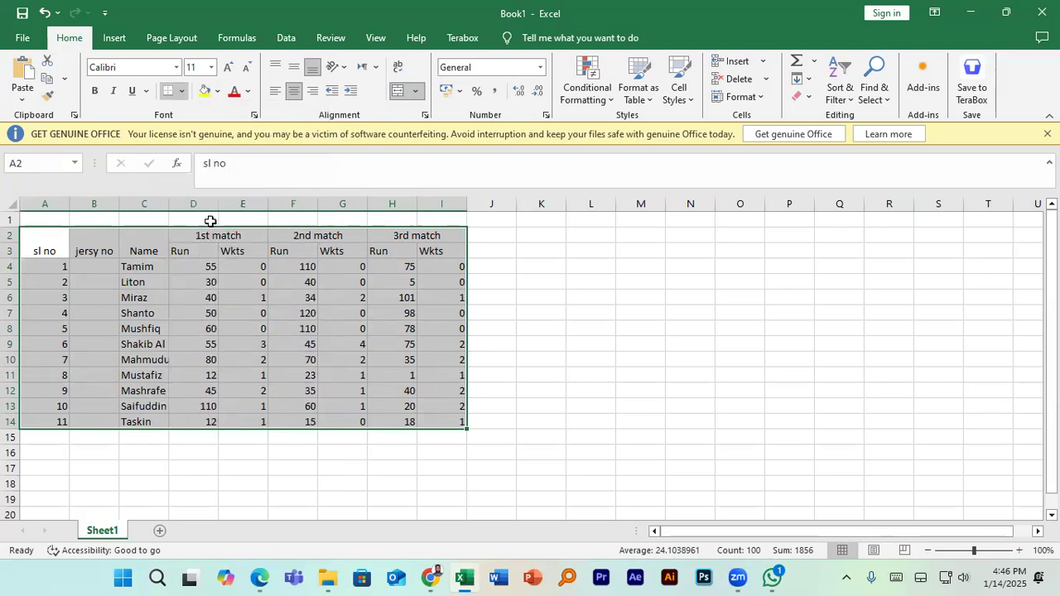
{"action": "left_click", "coordinate": [128, 221]}
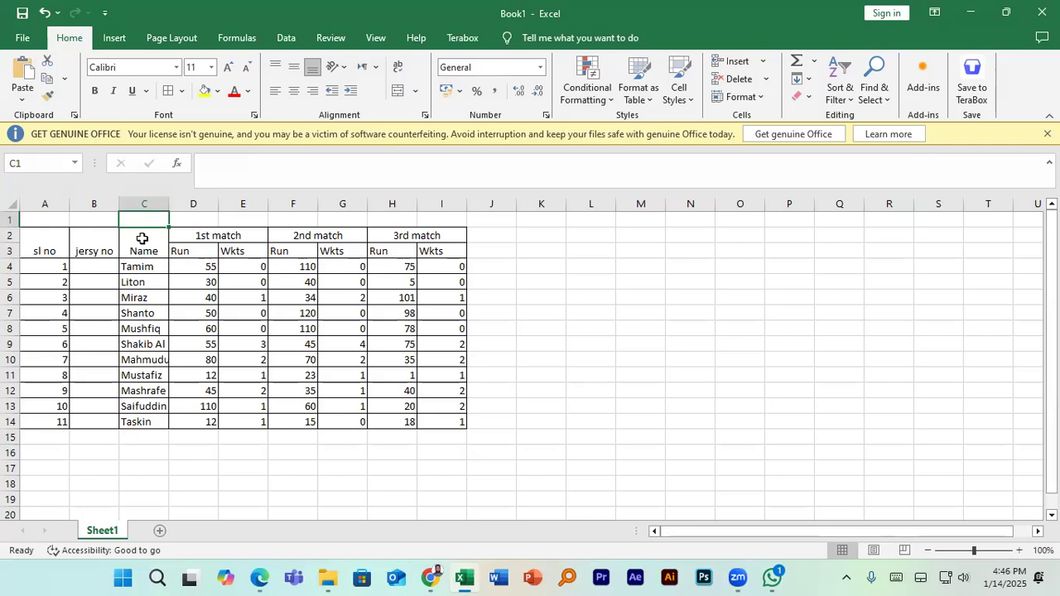
Add the column headers Total Runs in J2 and Average Runs in K2
{"action": "left_click", "coordinate": [480, 236]}
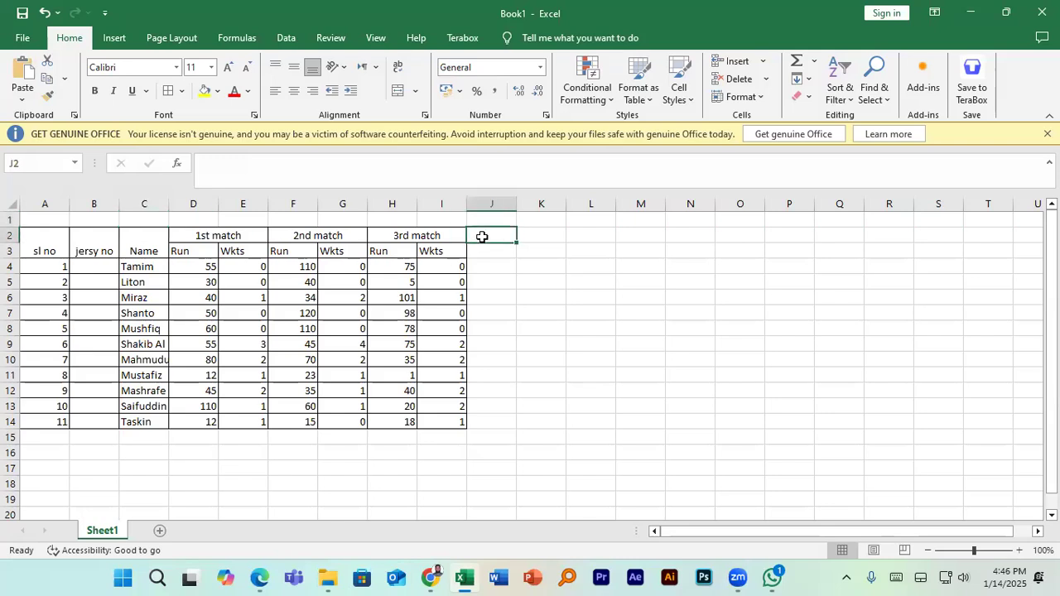
{"action": "type", "text": "Tota"}
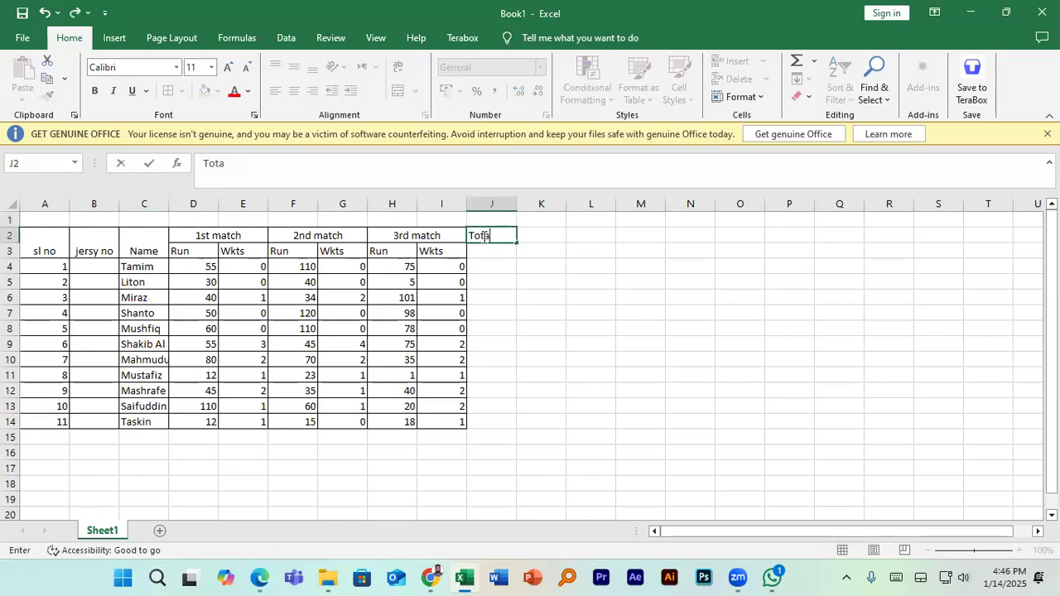
{"action": "type", "text": "l Runs"}
{"action": "key", "text": "Tab"}
{"action": "type", "text": "A"}
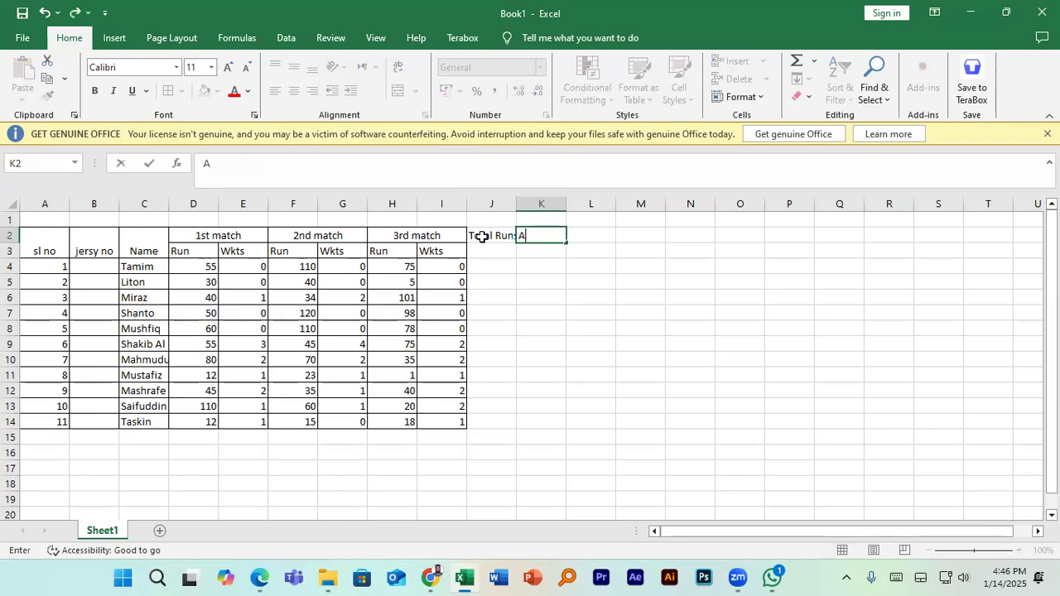
{"action": "type", "text": "verage Runs"}
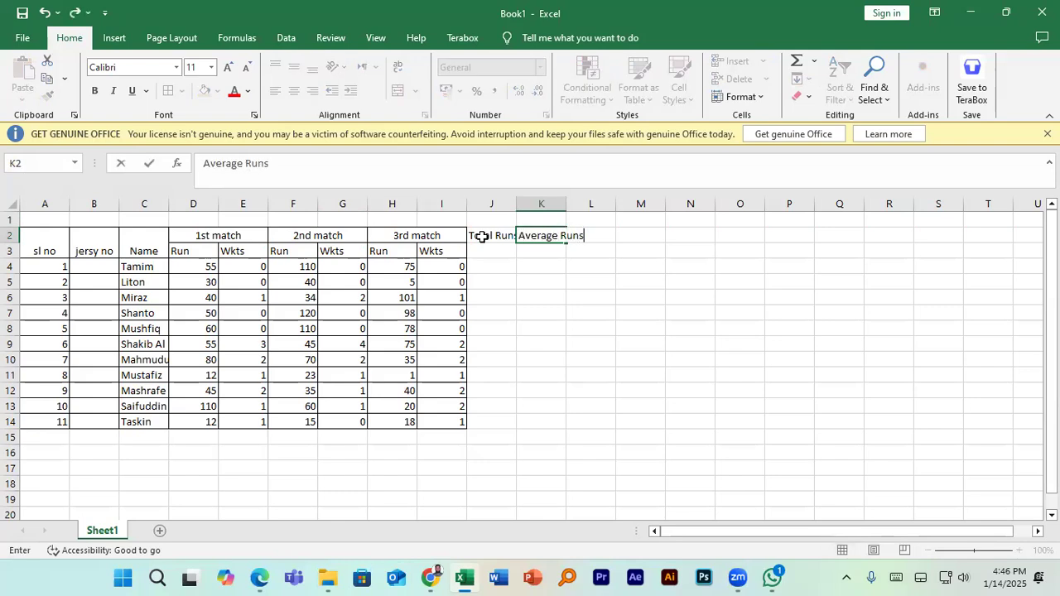
{"action": "key", "text": "Tab"}
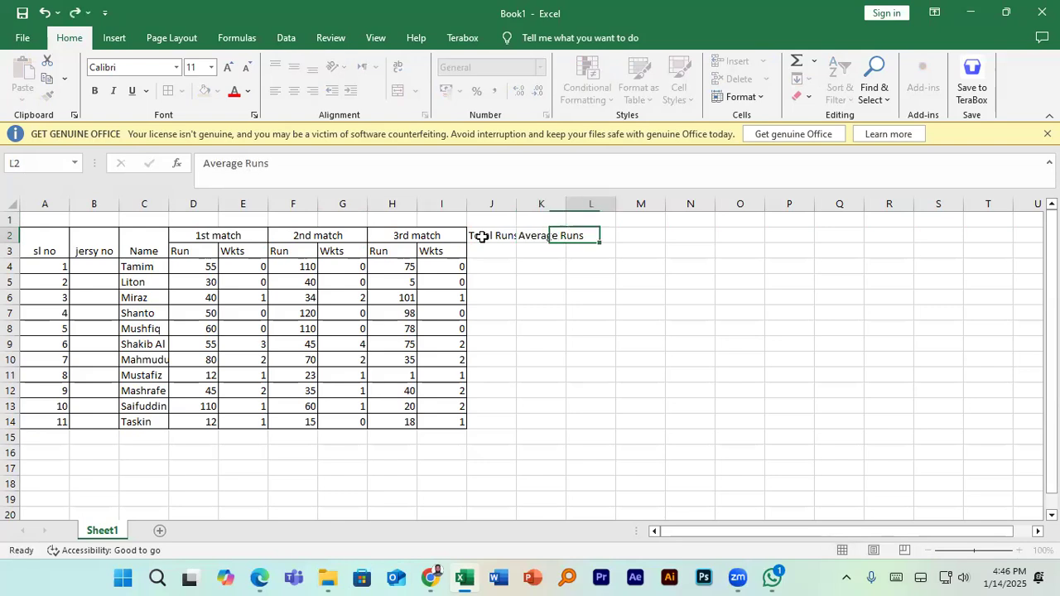
Add the header Player of The Series in L2, with a line break before Series
{"action": "type", "text": "Player "}
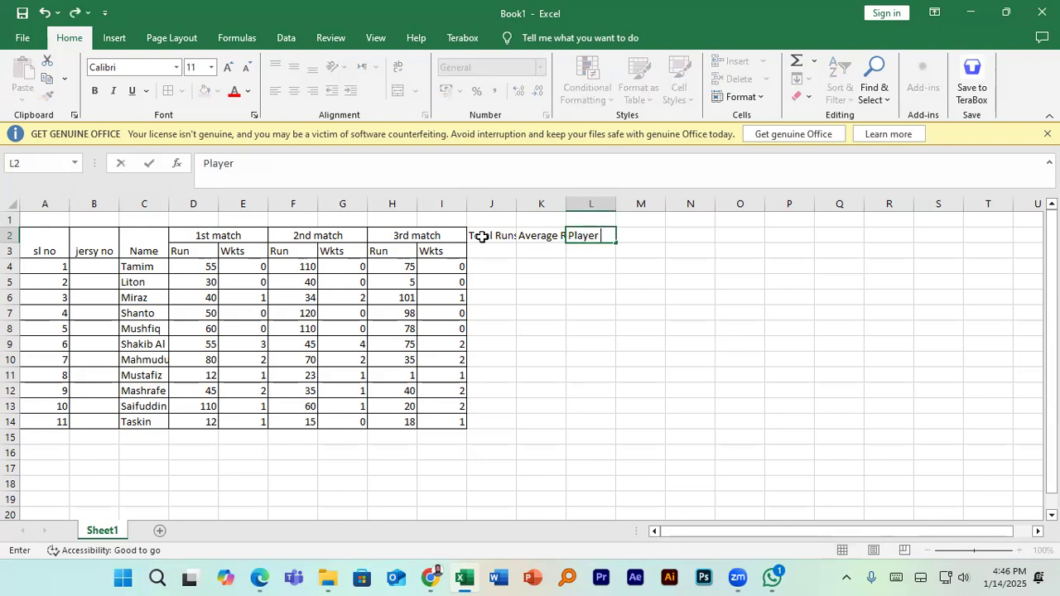
{"action": "type", "text": "of The"}
{"action": "key", "text": "alt+Return"}
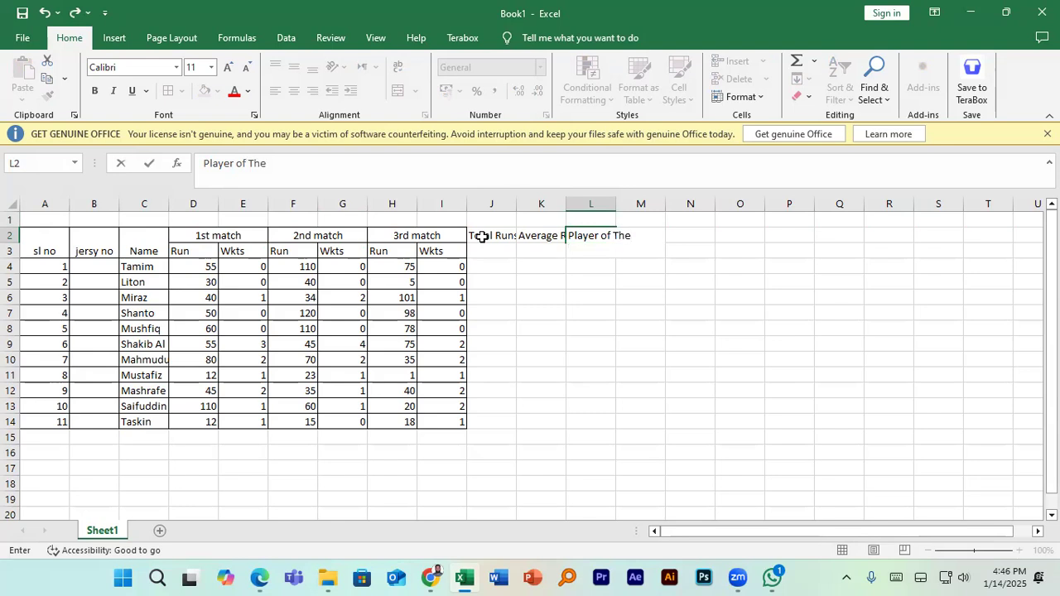
{"action": "type", "text": "Series"}
{"action": "left_click", "coordinate": [482, 237]}
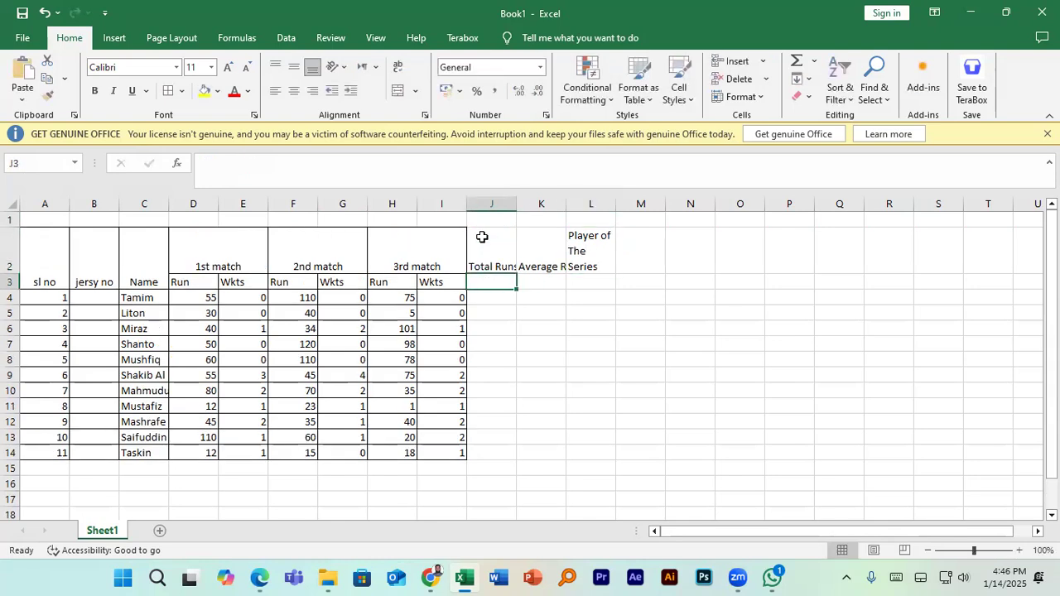
Add the header Ratings in M2 and widen column L so Player of The fits on one line
{"action": "key", "text": "Up"}
{"action": "key", "text": "Right"}
{"action": "key", "text": "Right"}
{"action": "key", "text": "Right"}
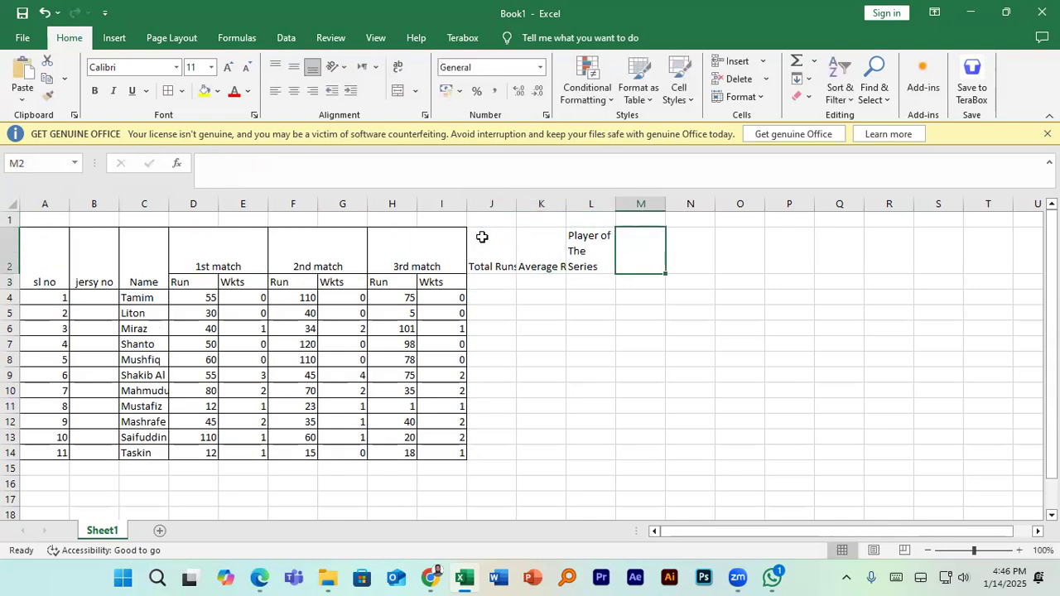
{"action": "type", "text": "Ratings"}
{"action": "key", "text": "Return"}
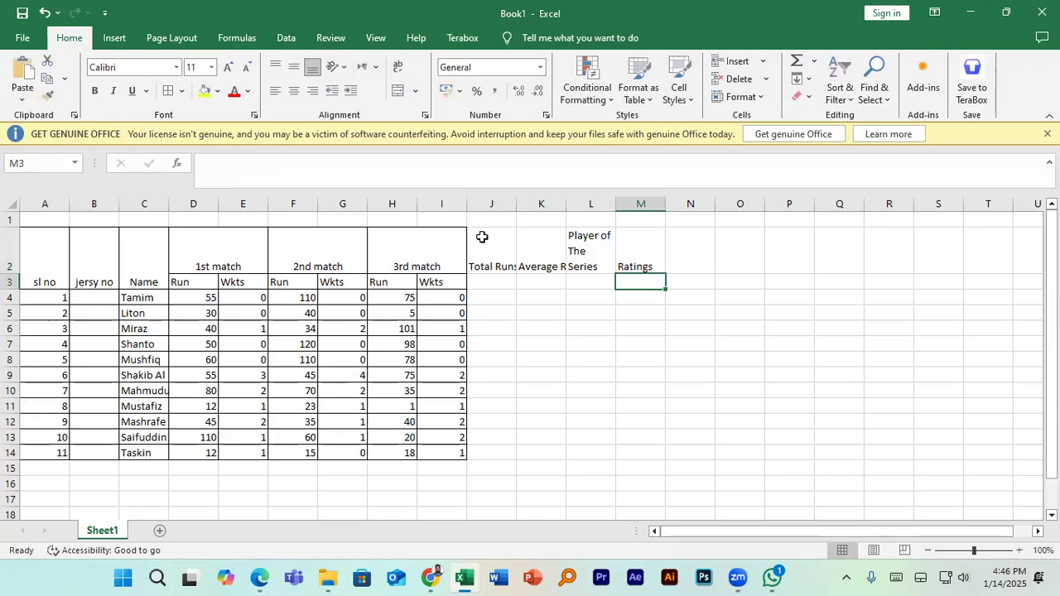
{"action": "left_click_drag", "start_coordinate": [615, 203], "coordinate": [632, 204]}
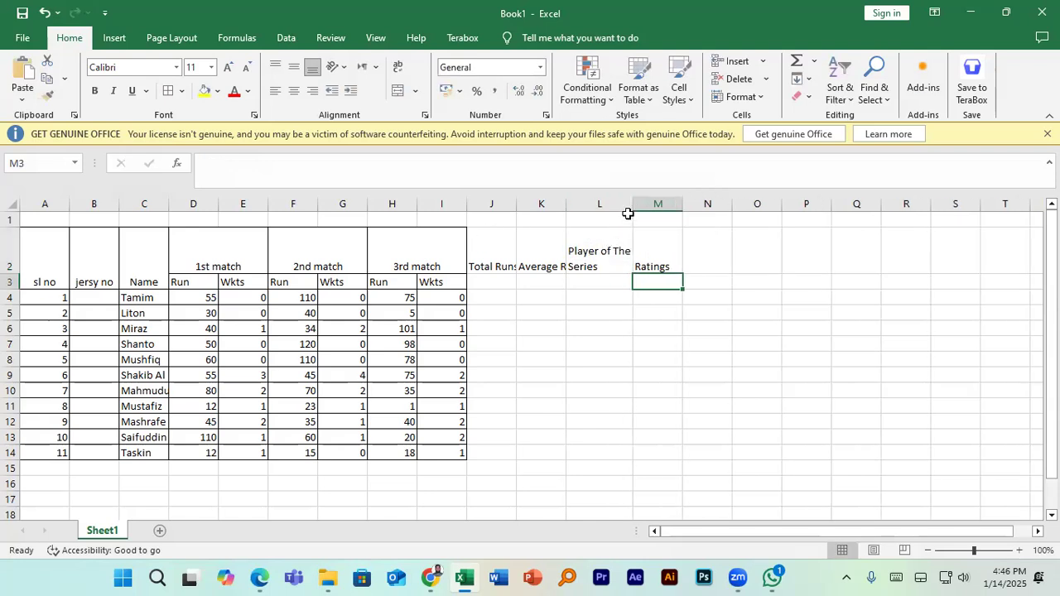
{"action": "left_click", "coordinate": [606, 253]}
{"action": "left_click_drag", "start_coordinate": [33, 260], "coordinate": [647, 452]}
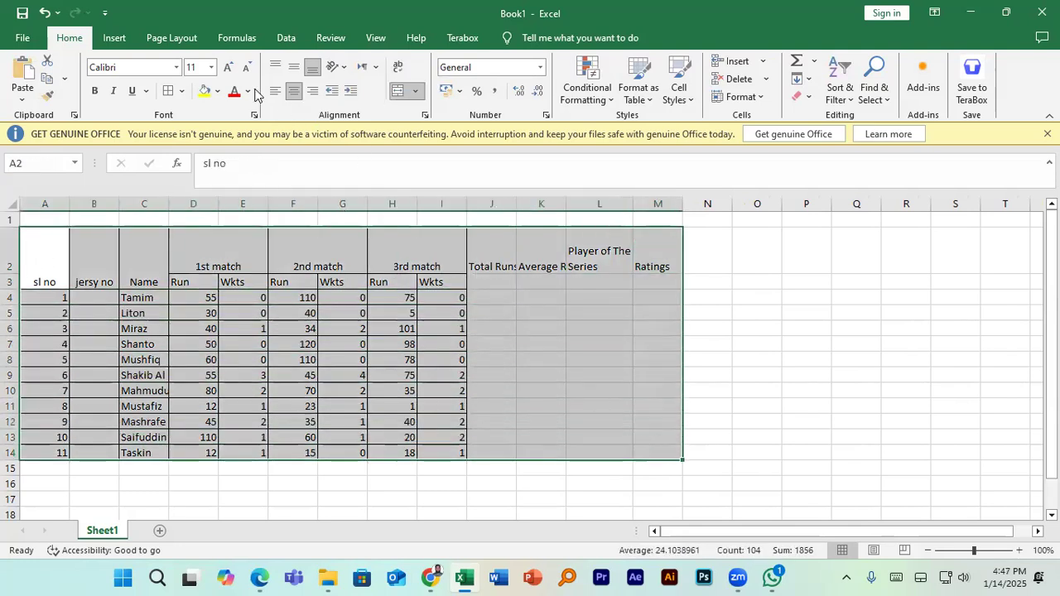
{"action": "left_click", "coordinate": [182, 91]}
{"action": "left_click", "coordinate": [133, 314]}
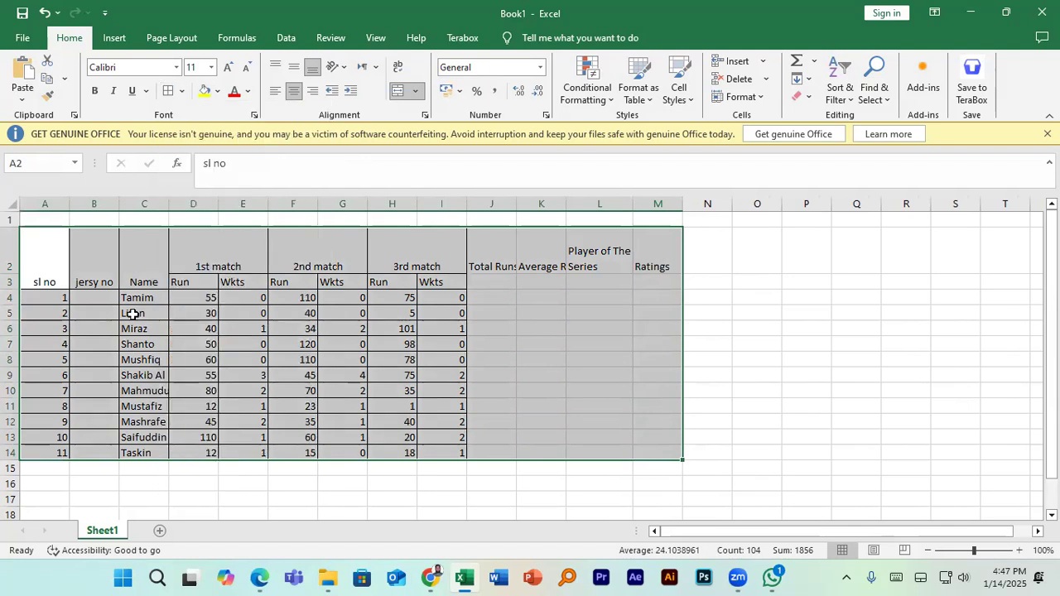
{"action": "left_click", "coordinate": [88, 218]}
Apply all borders to A1:M14 and center its contents both vertically and horizontally
{"action": "left_click_drag", "start_coordinate": [40, 217], "coordinate": [638, 456]}
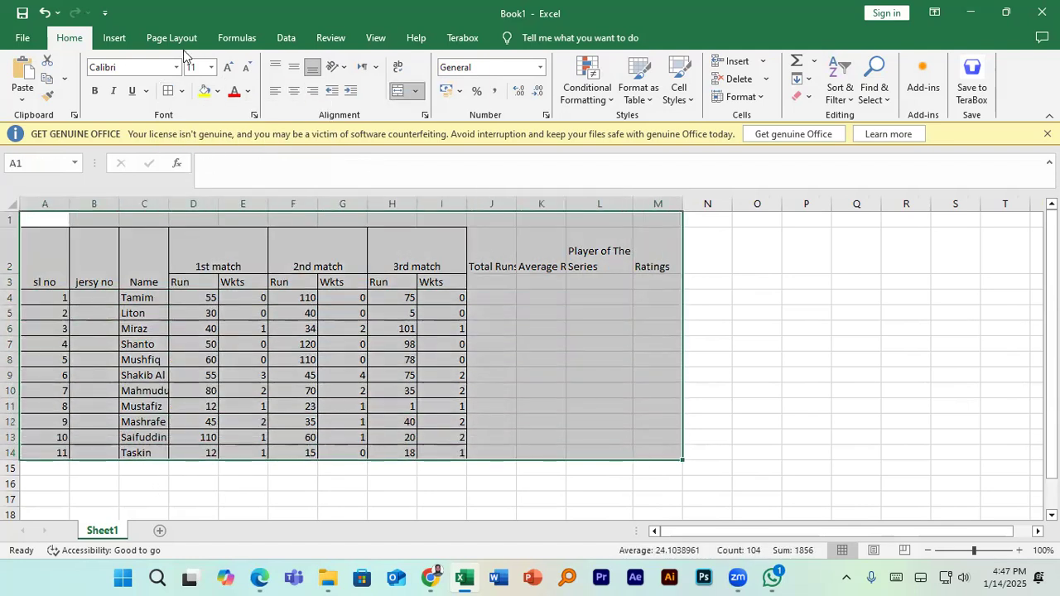
{"action": "left_click", "coordinate": [182, 91]}
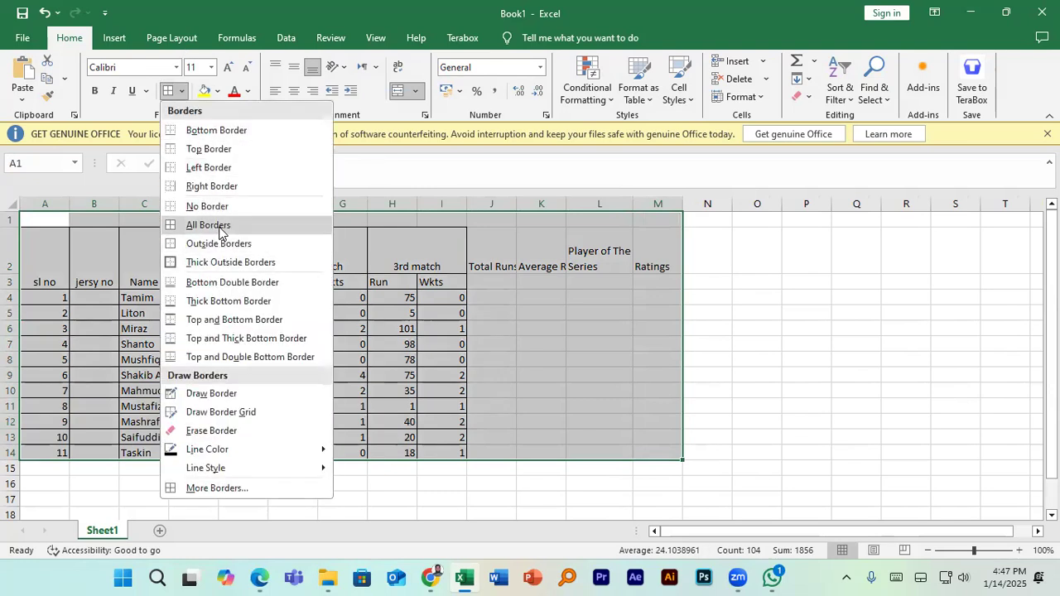
{"action": "left_click", "coordinate": [220, 228]}
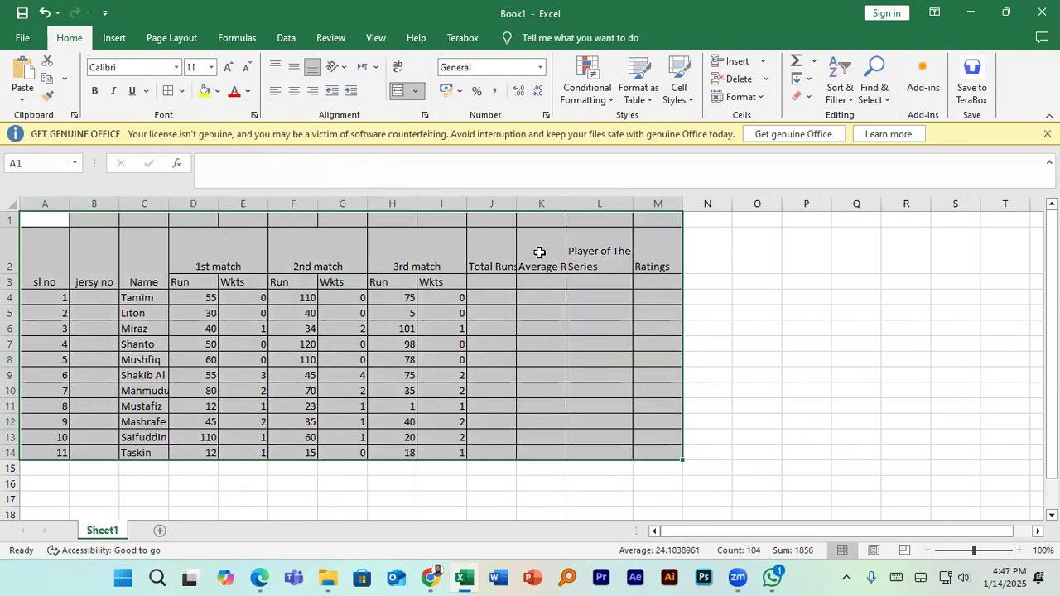
{"action": "left_click", "coordinate": [294, 66]}
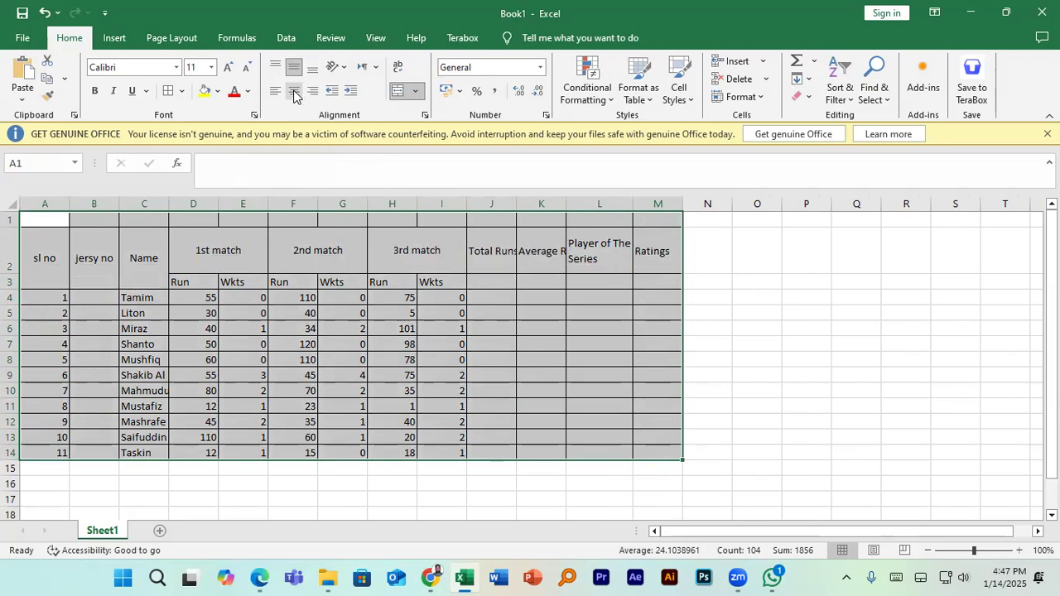
{"action": "left_click", "coordinate": [294, 91]}
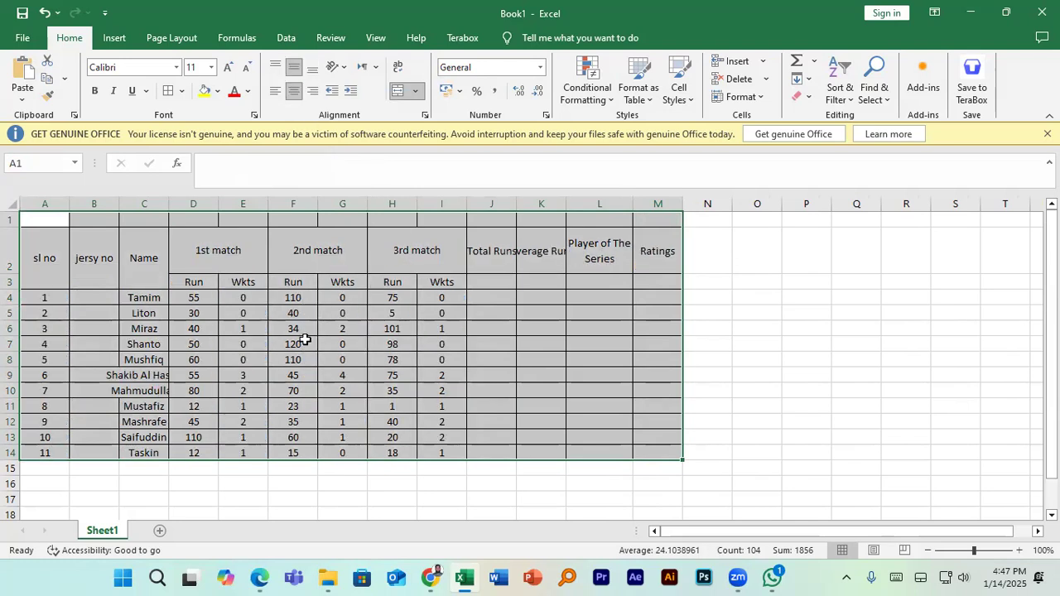
Auto-fit the width of column C so the full player names fit
{"action": "left_click", "coordinate": [158, 278]}
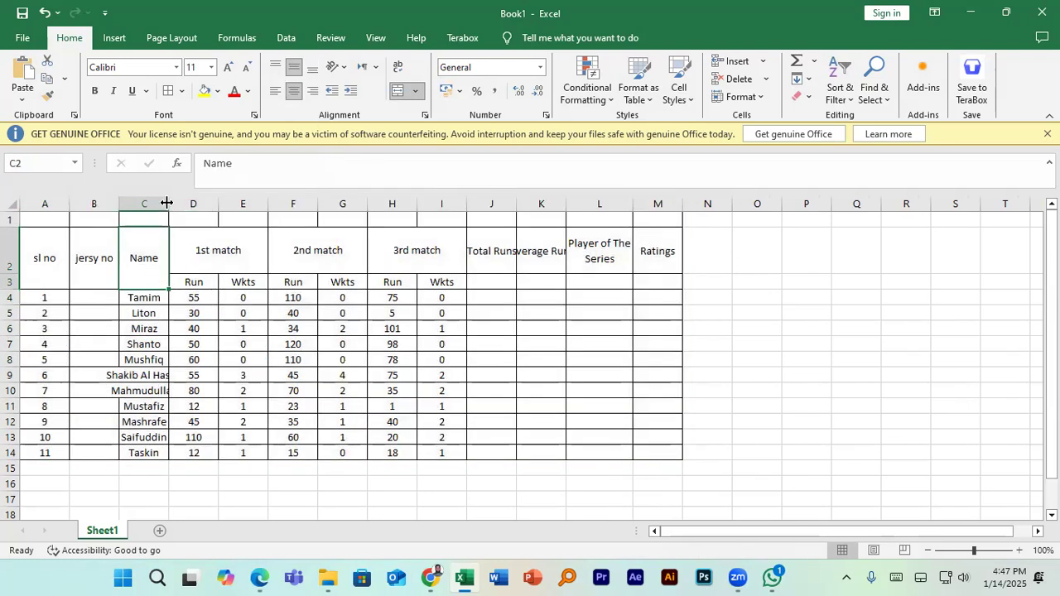
{"action": "double_click", "coordinate": [167, 203]}
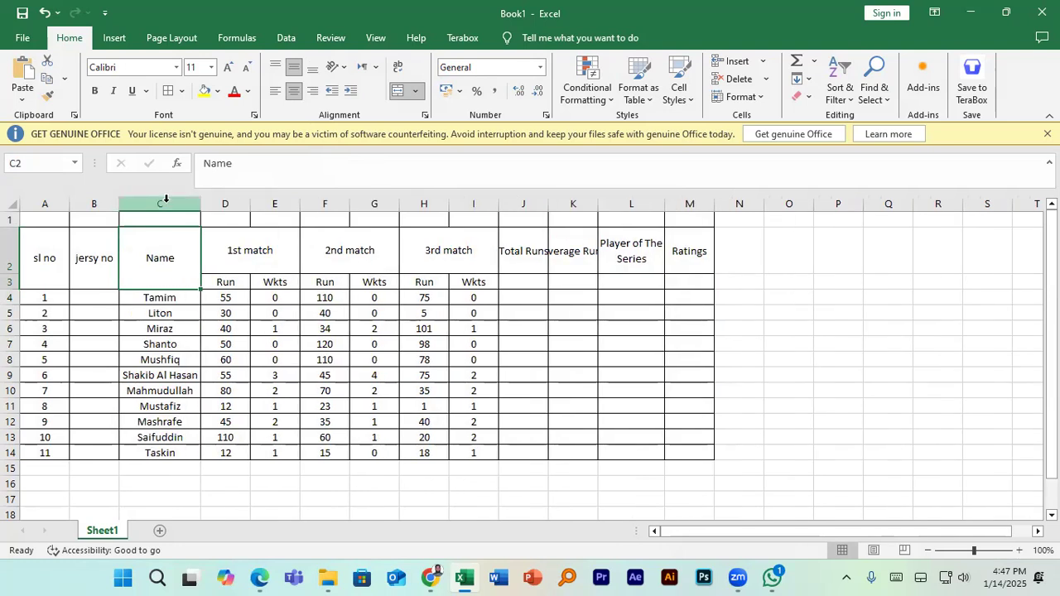
{"action": "left_click", "coordinate": [246, 217]}
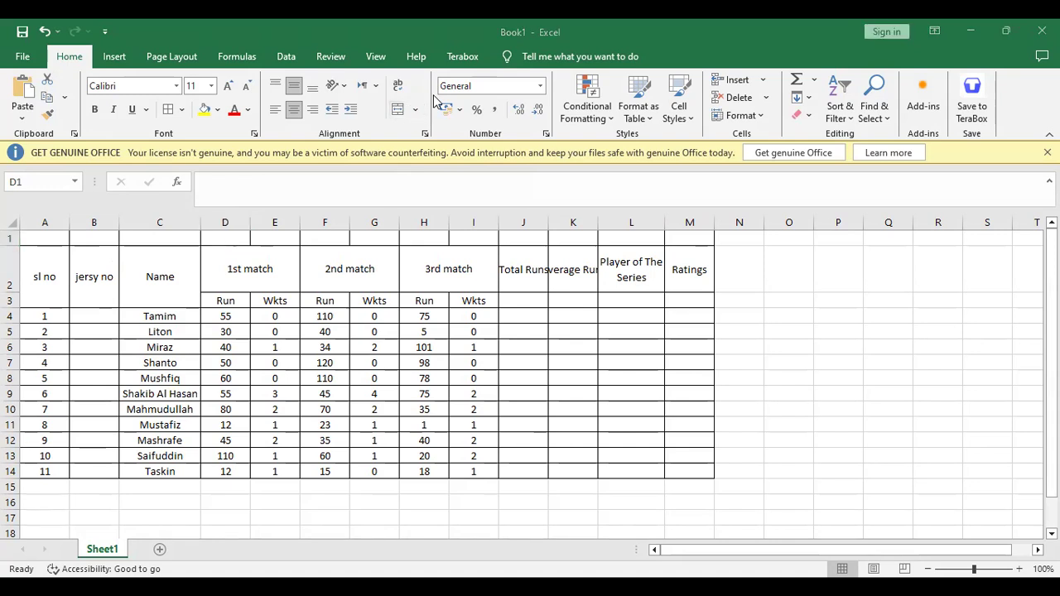
Merge and center the range A1:M1 into a single title cell above the table
{"action": "left_click", "coordinate": [394, 303]}
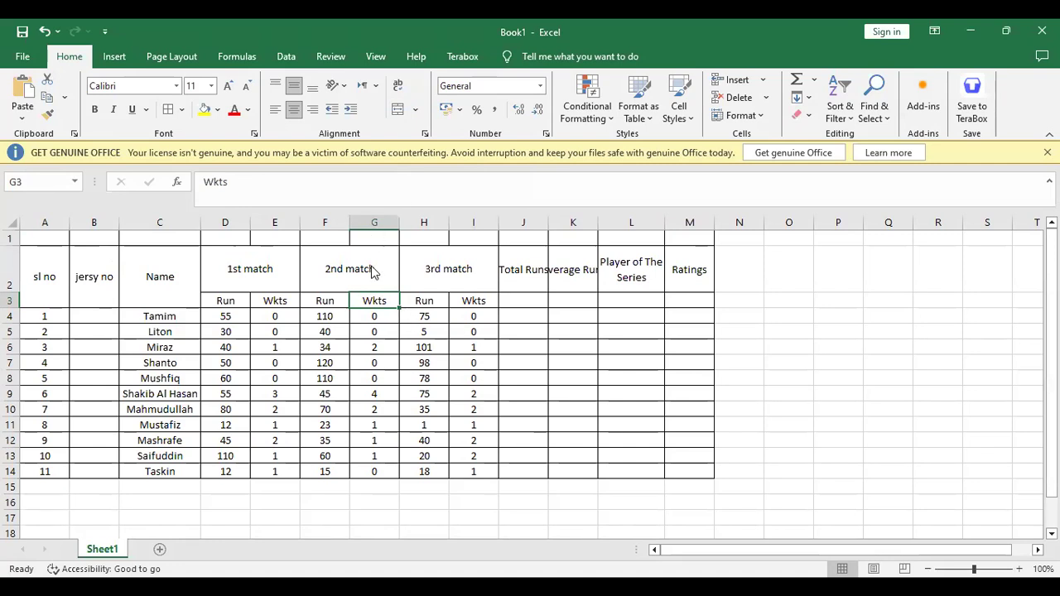
{"action": "left_click", "coordinate": [217, 239]}
{"action": "left_click_drag", "start_coordinate": [66, 239], "coordinate": [670, 242]}
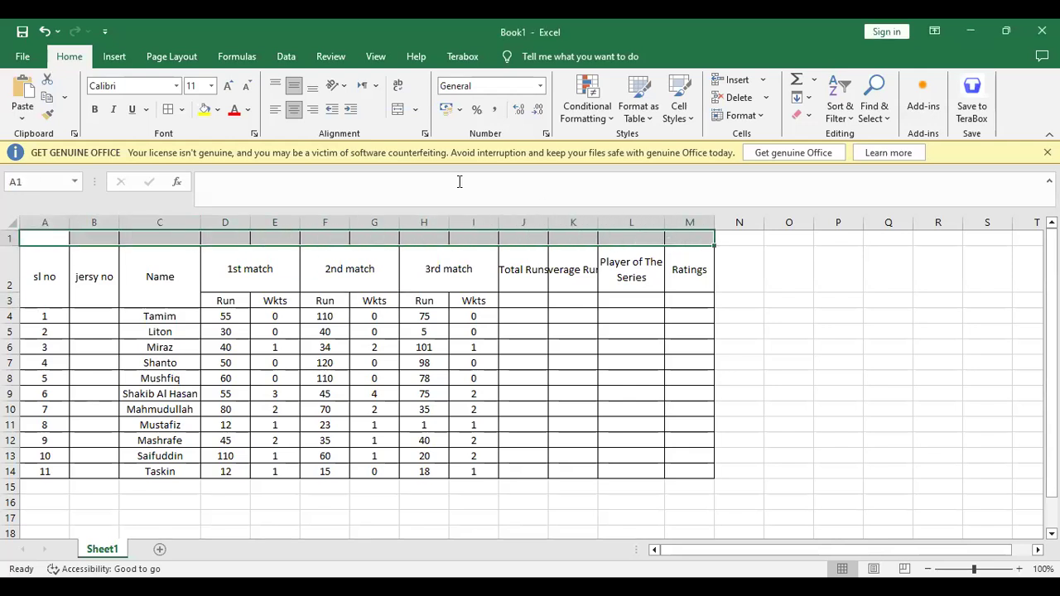
{"action": "left_click", "coordinate": [399, 110]}
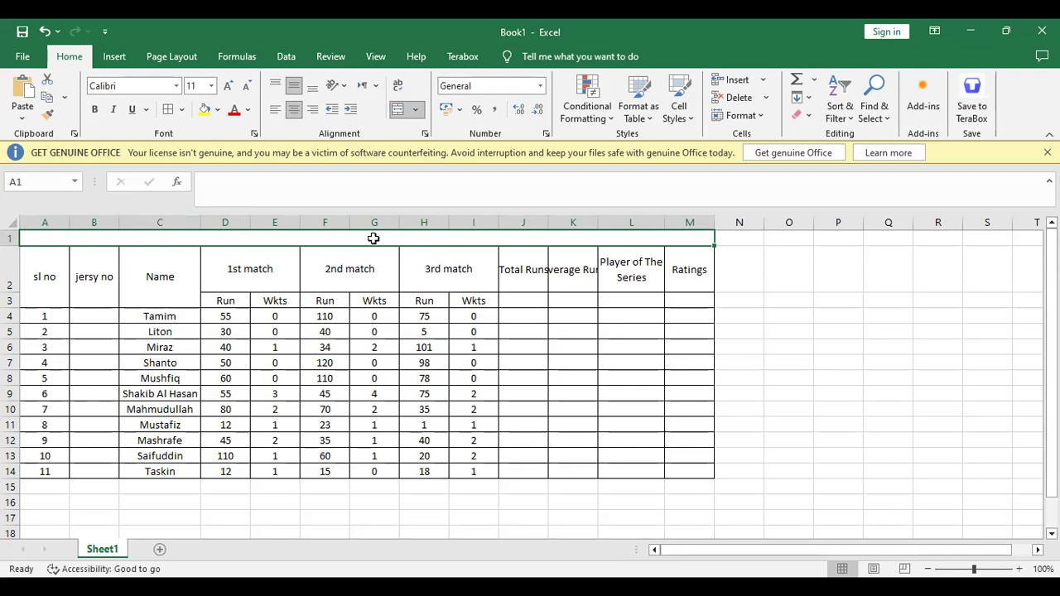
Enter the title Bangladesh vs South Africa 3-Match ODI Series,2023 in the merged cell A1
{"action": "type", "text": "Bangl"}
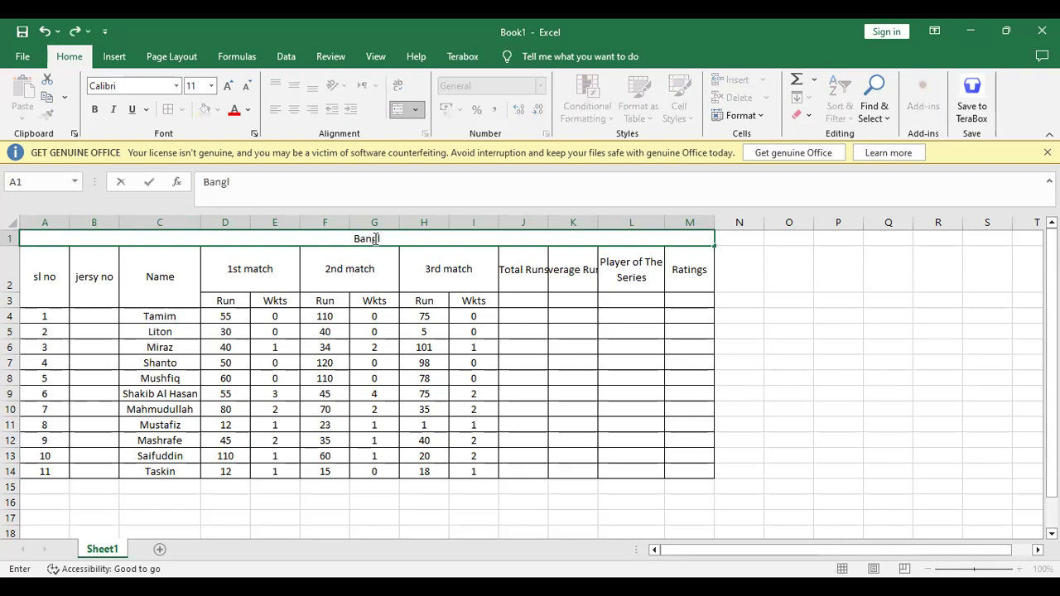
{"action": "type", "text": "adesh vs S"}
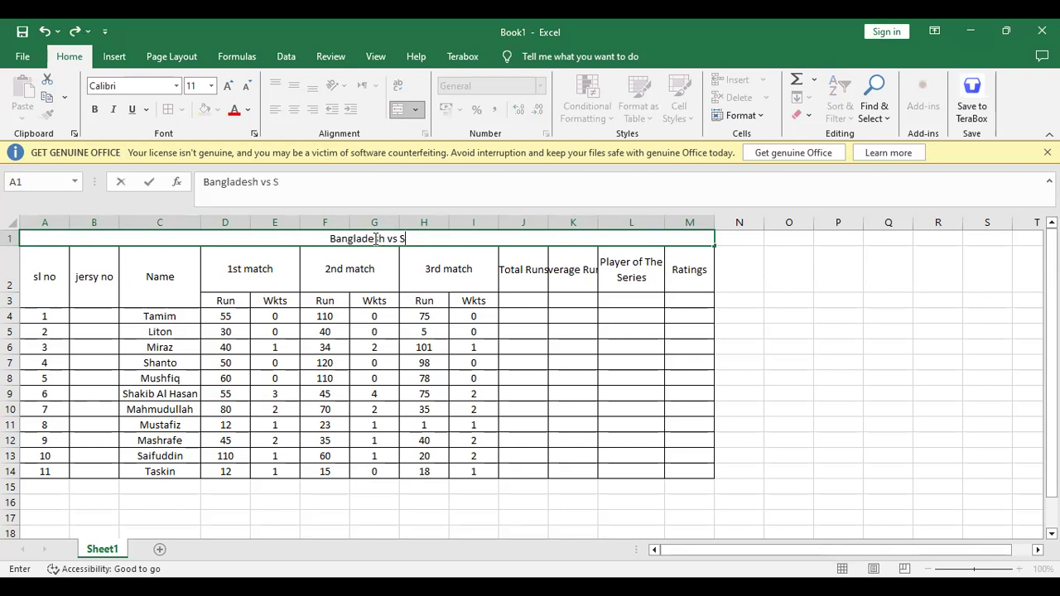
{"action": "type", "text": "outh Africat"}
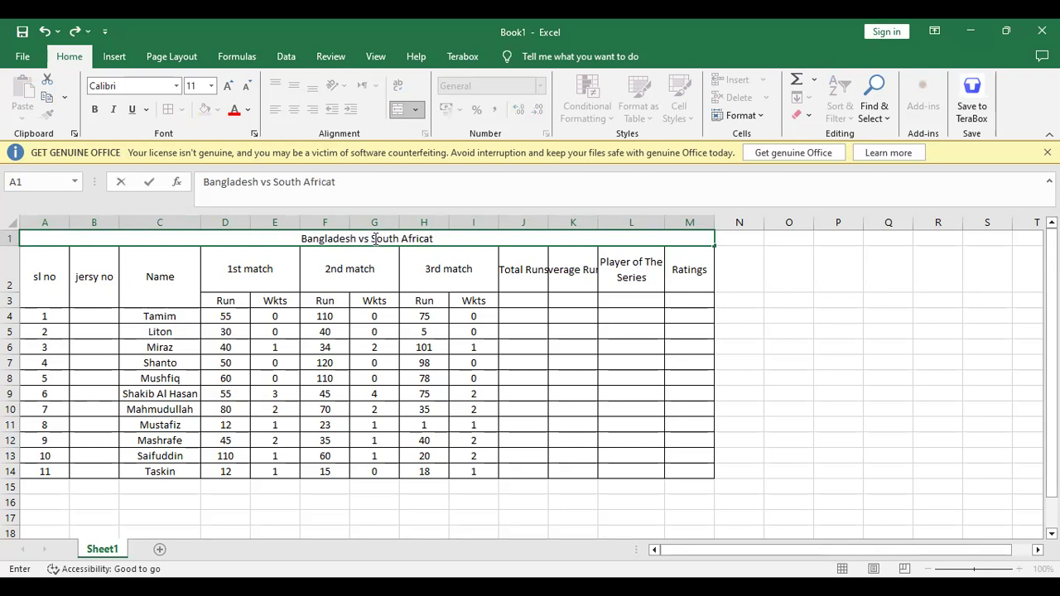
{"action": "key", "text": "BackSpace"}
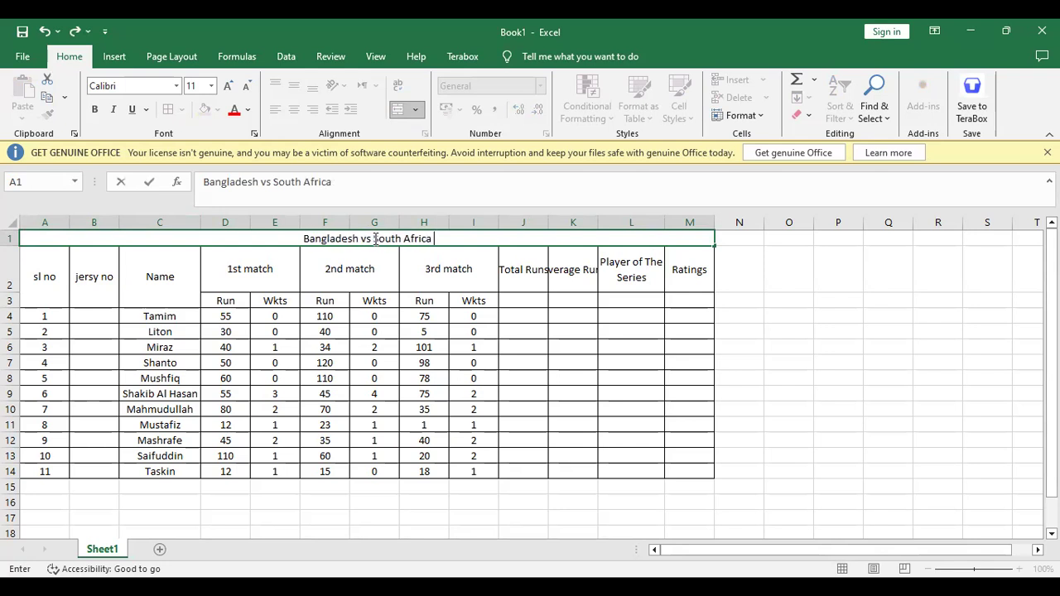
{"action": "type", "text": "3-"}
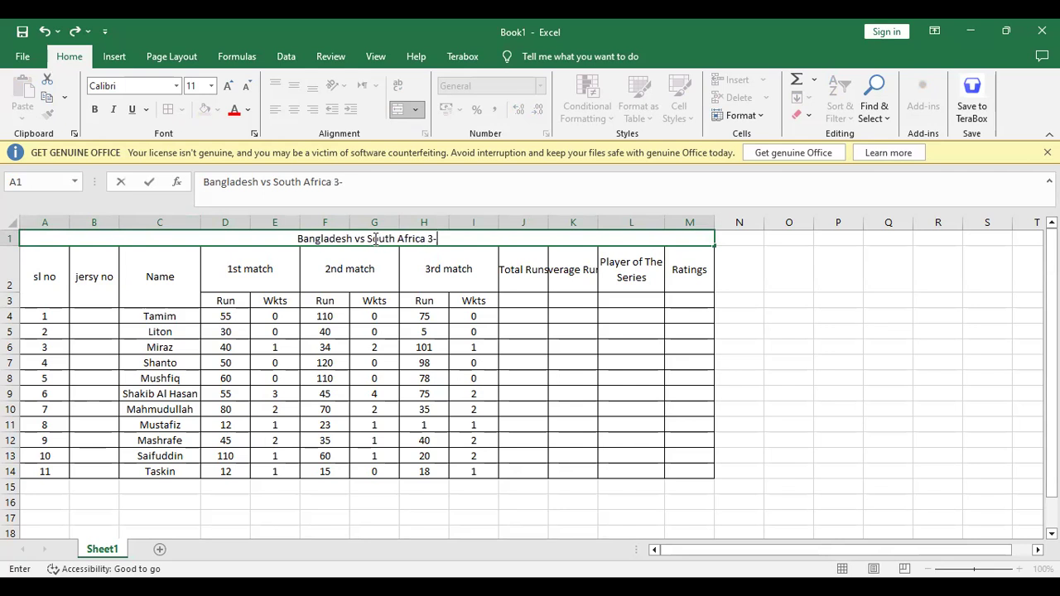
{"action": "type", "text": "Match ODI"}
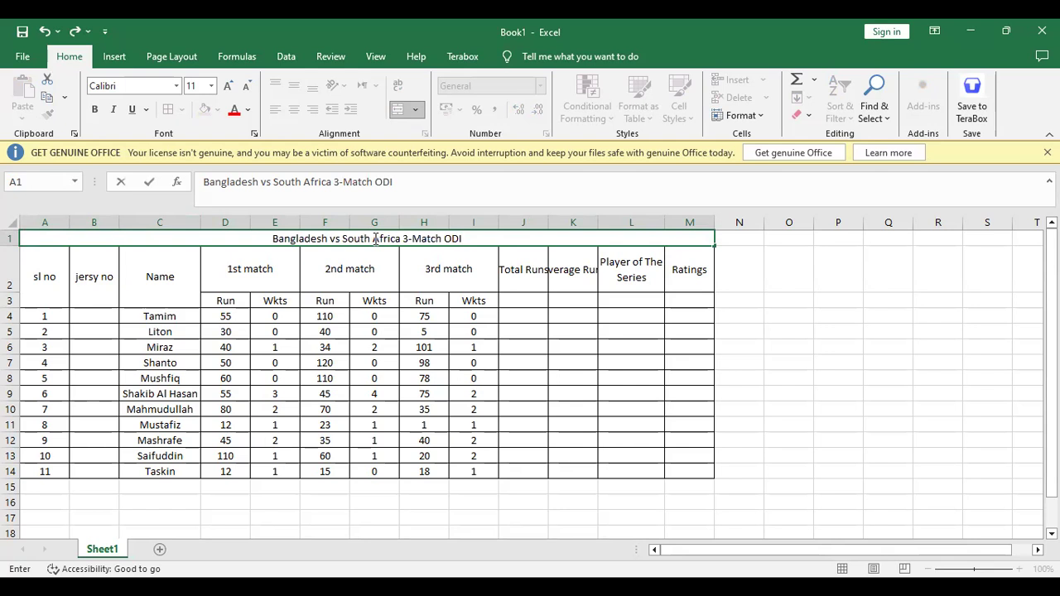
{"action": "type", "text": "Series"}
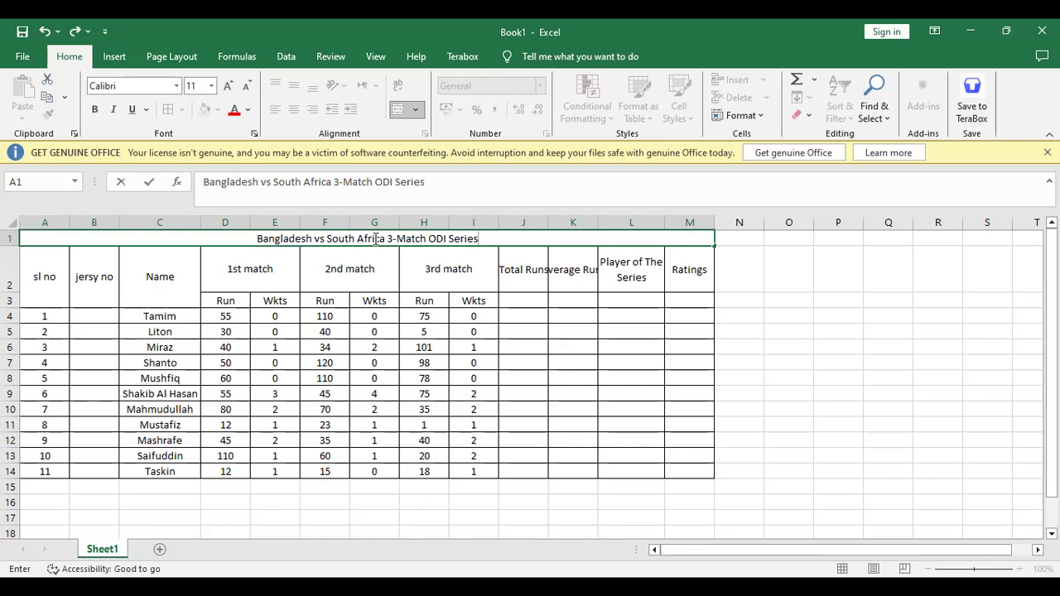
{"action": "type", "text": ",2023"}
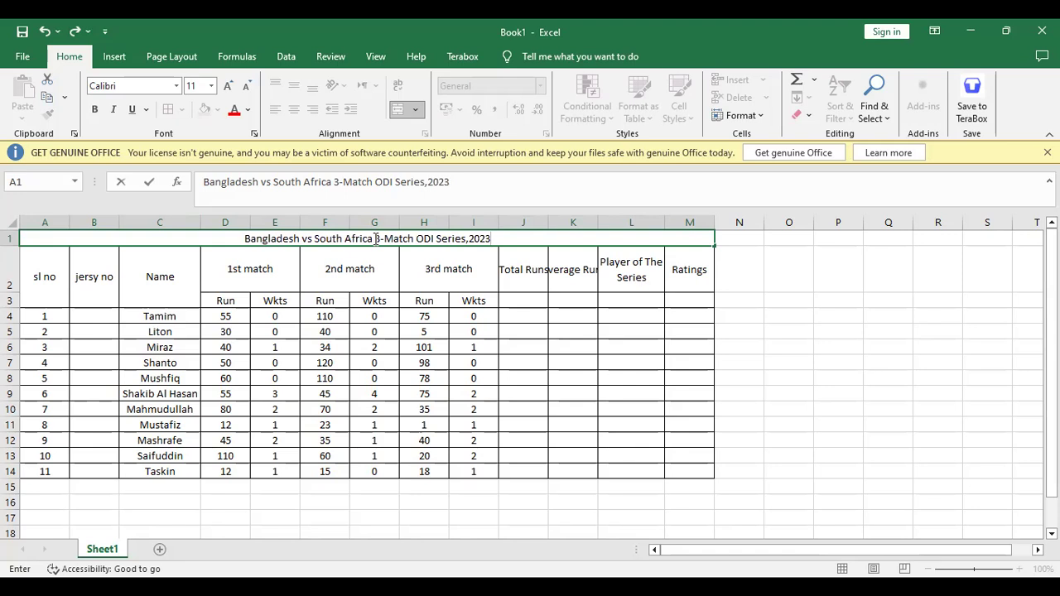
Make the title text in A1 bold and set its font size to 20
{"action": "left_click_drag", "start_coordinate": [498, 235], "coordinate": [293, 135]}
{"action": "left_click", "coordinate": [94, 109]}
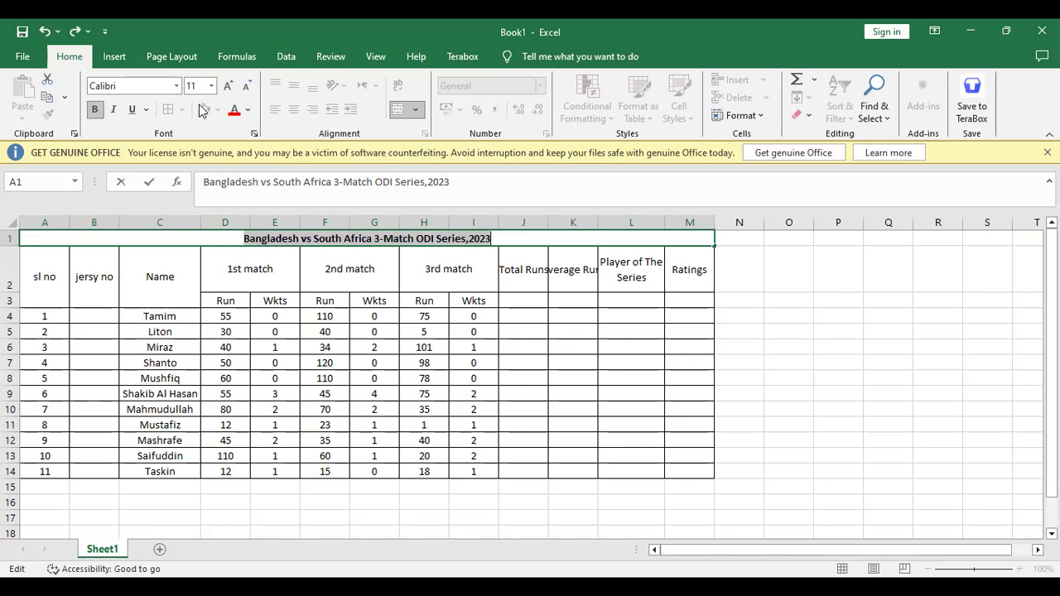
{"action": "left_click", "coordinate": [211, 86]}
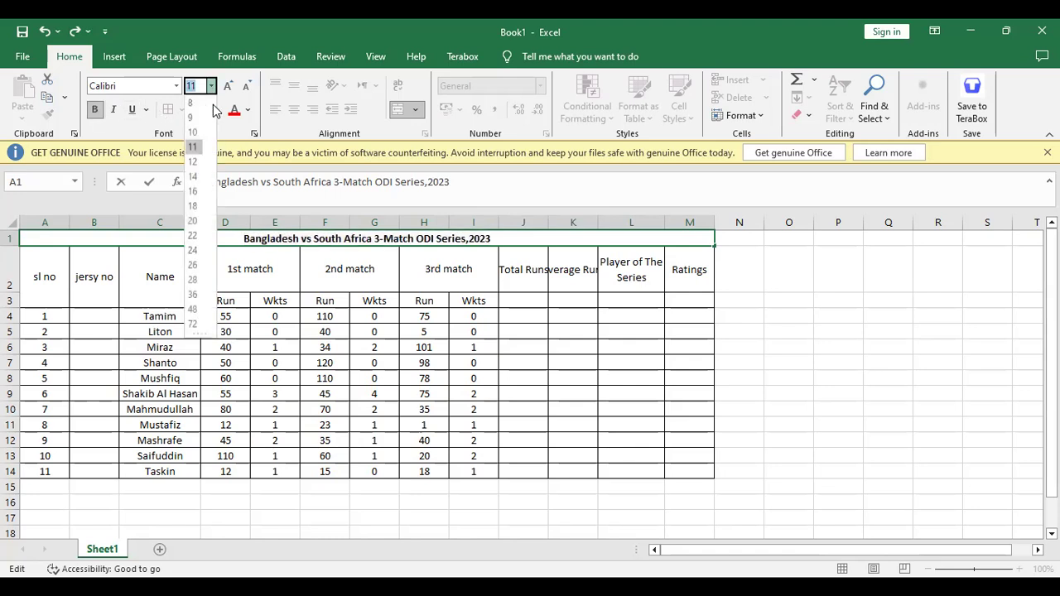
{"action": "left_click", "coordinate": [192, 220]}
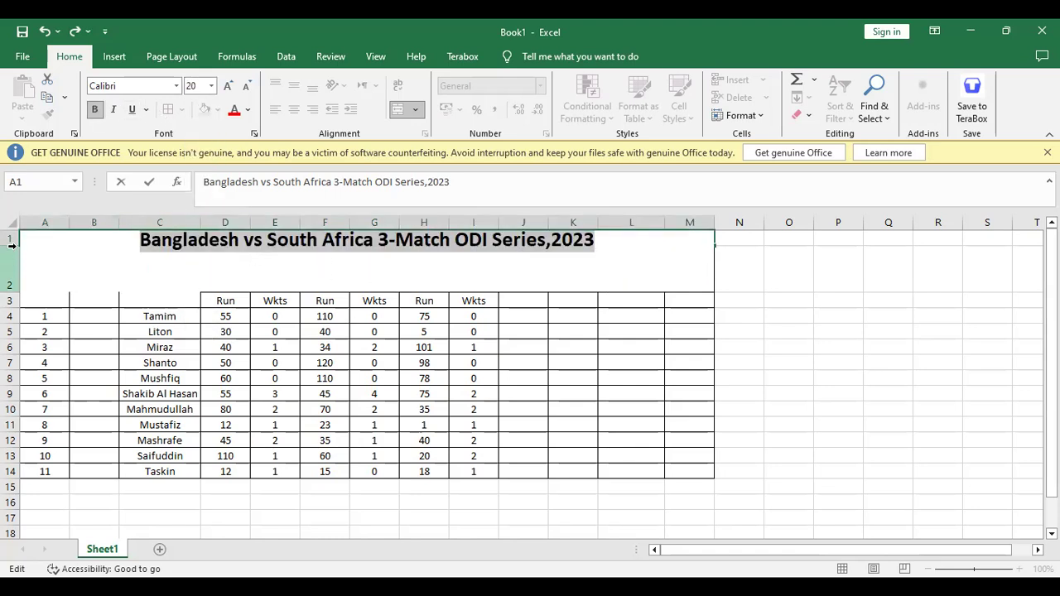
{"action": "left_click", "coordinate": [352, 328]}
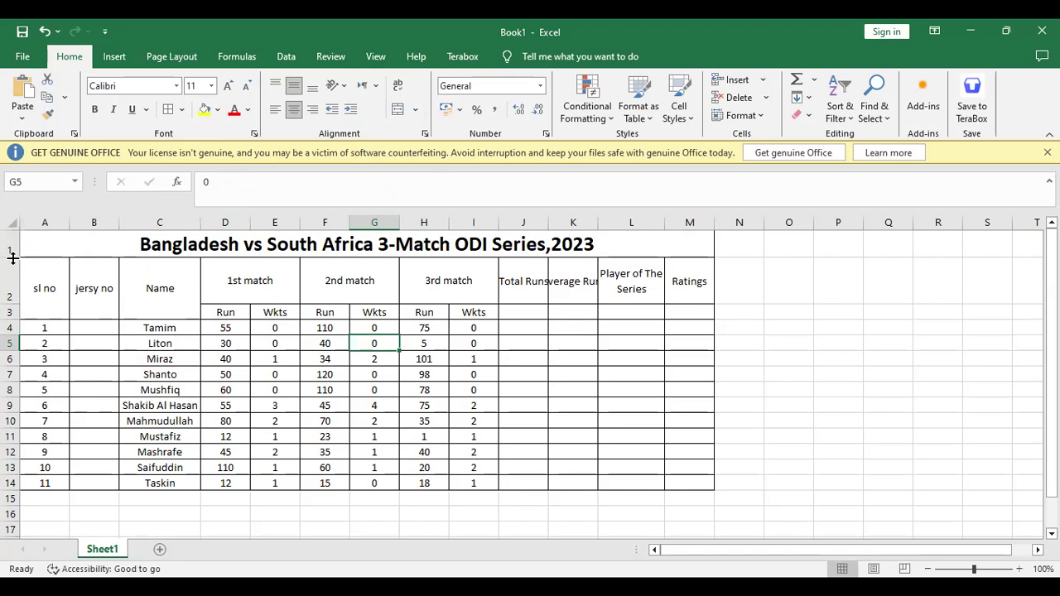
Increase the height of title row 1 and auto-fit columns K and J to their headers
{"action": "left_click", "coordinate": [166, 244]}
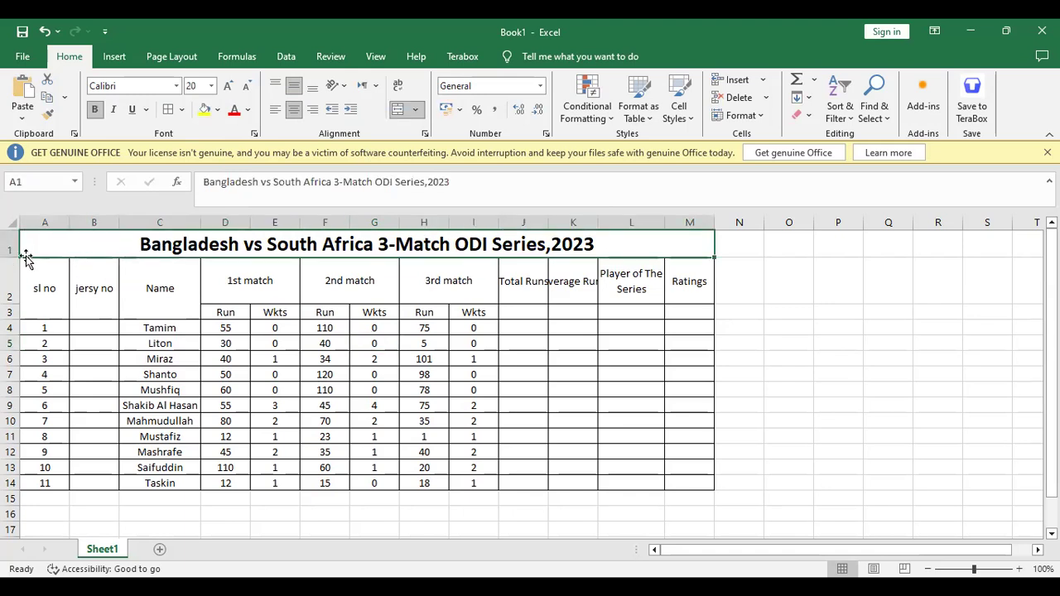
{"action": "left_click_drag", "start_coordinate": [13, 256], "coordinate": [15, 269]}
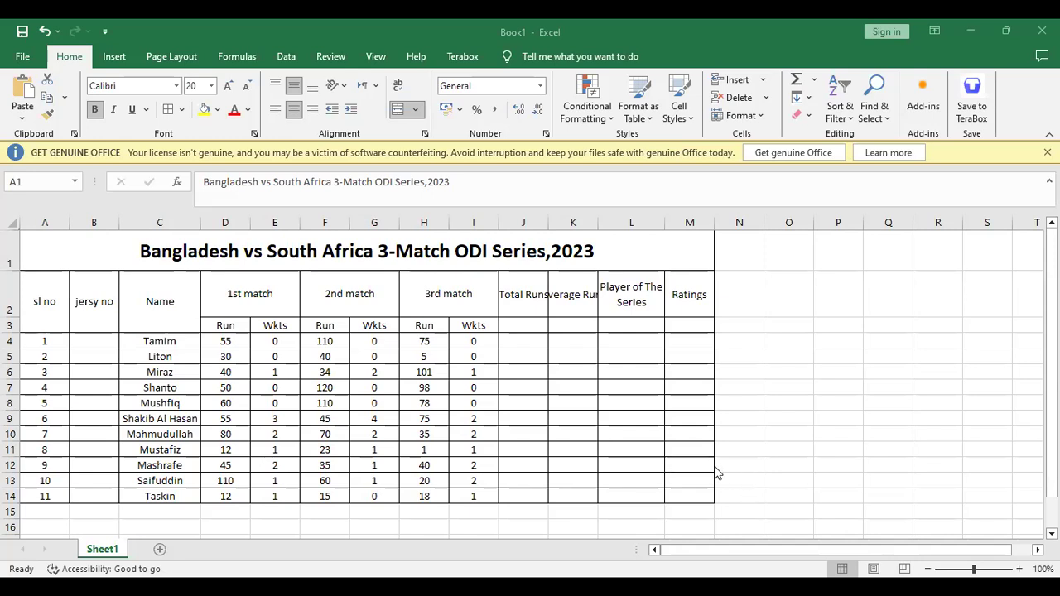
{"action": "double_click", "coordinate": [598, 222]}
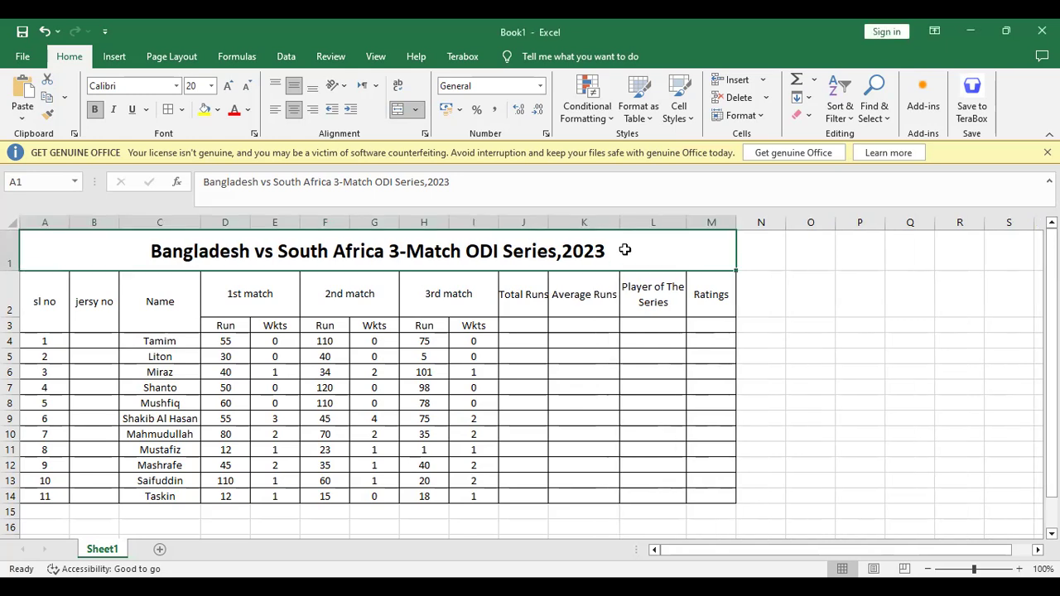
{"action": "double_click", "coordinate": [548, 222]}
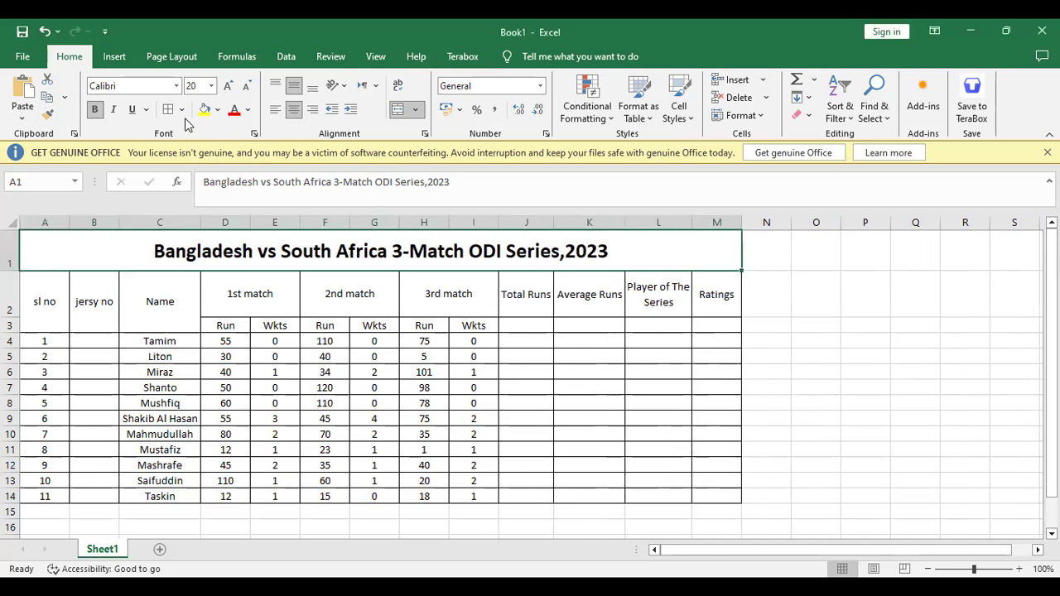
Insert the picture Capture.PNG from the device's Pictures folder and shift it over to start at column B
{"action": "left_click", "coordinate": [114, 56]}
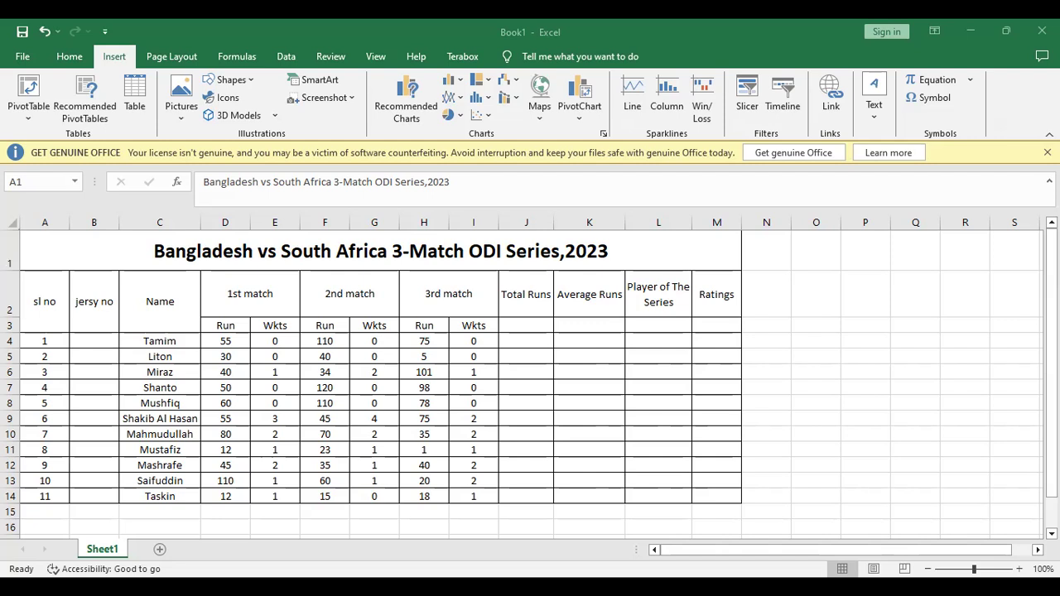
{"action": "left_click", "coordinate": [129, 130]}
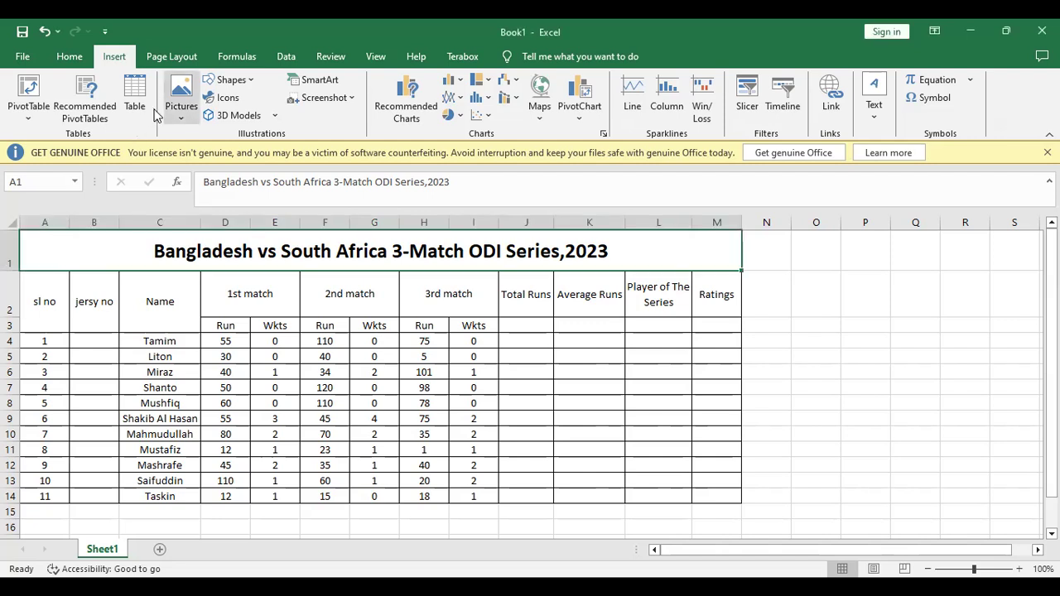
{"action": "left_click", "coordinate": [180, 104]}
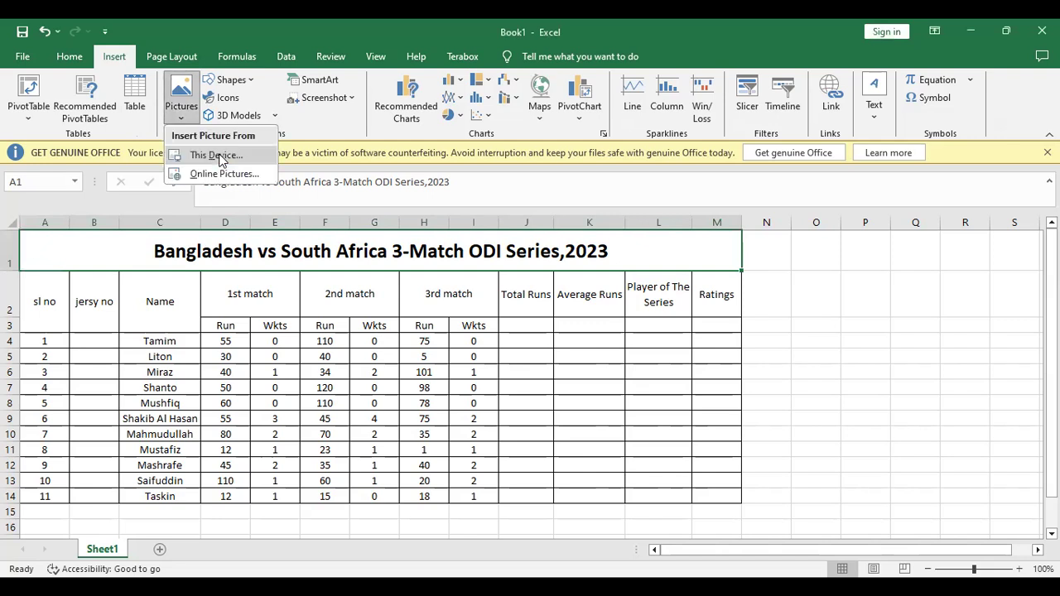
{"action": "left_click", "coordinate": [219, 156]}
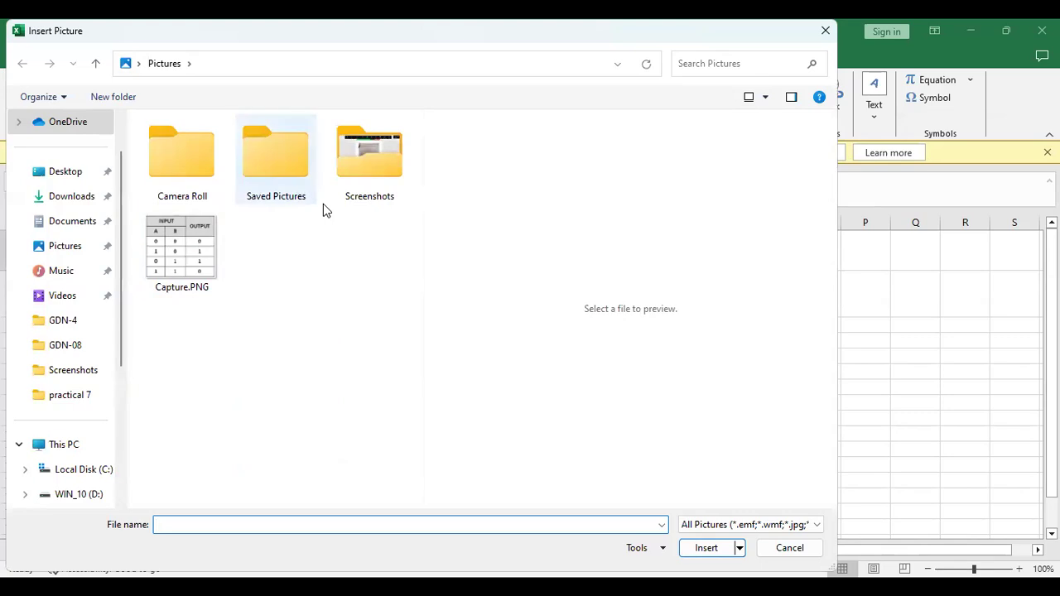
{"action": "left_click", "coordinate": [172, 246]}
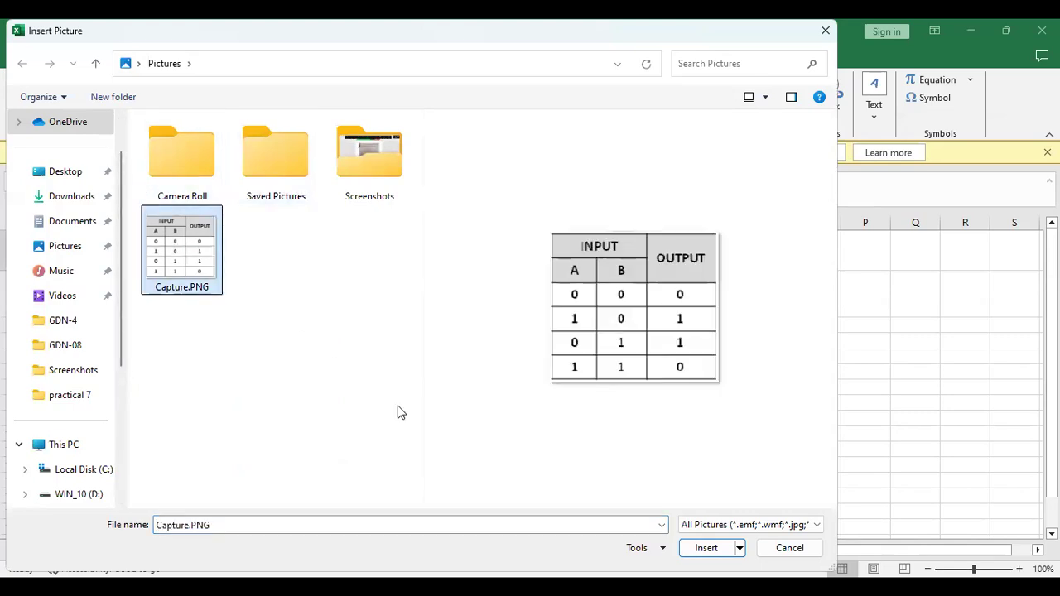
{"action": "left_click", "coordinate": [709, 550]}
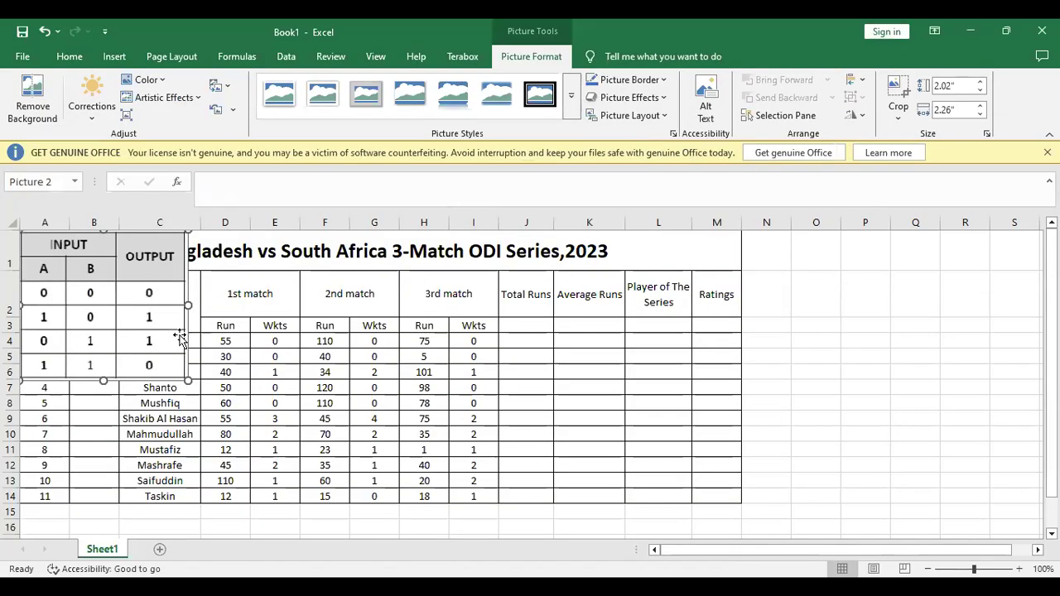
{"action": "left_click_drag", "start_coordinate": [140, 320], "coordinate": [192, 321]}
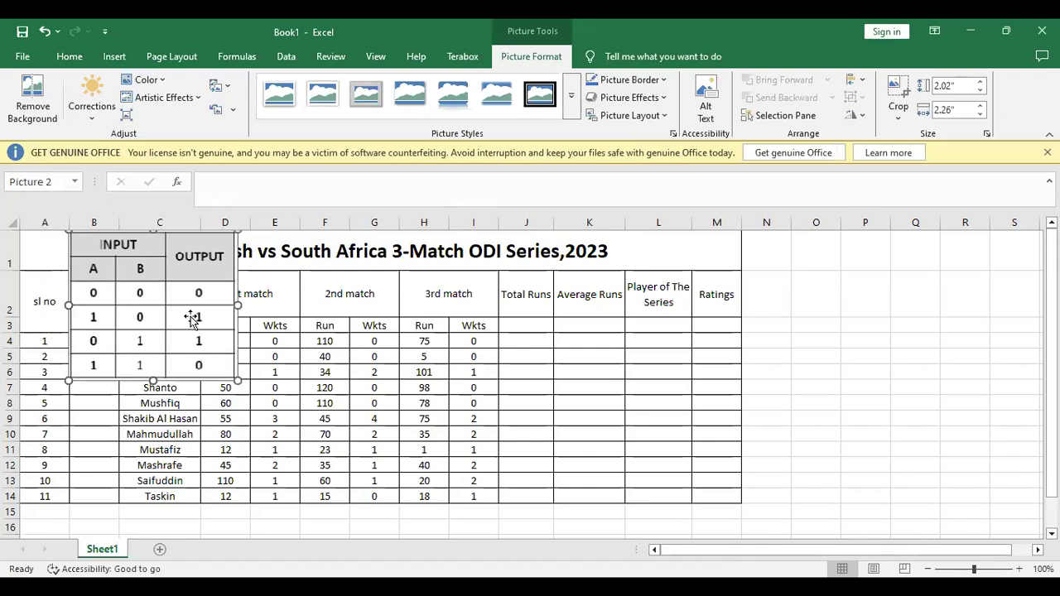
Turn off the picture's aspect ratio lock and set its height and width to 0.32" each
{"action": "left_click", "coordinate": [986, 134]}
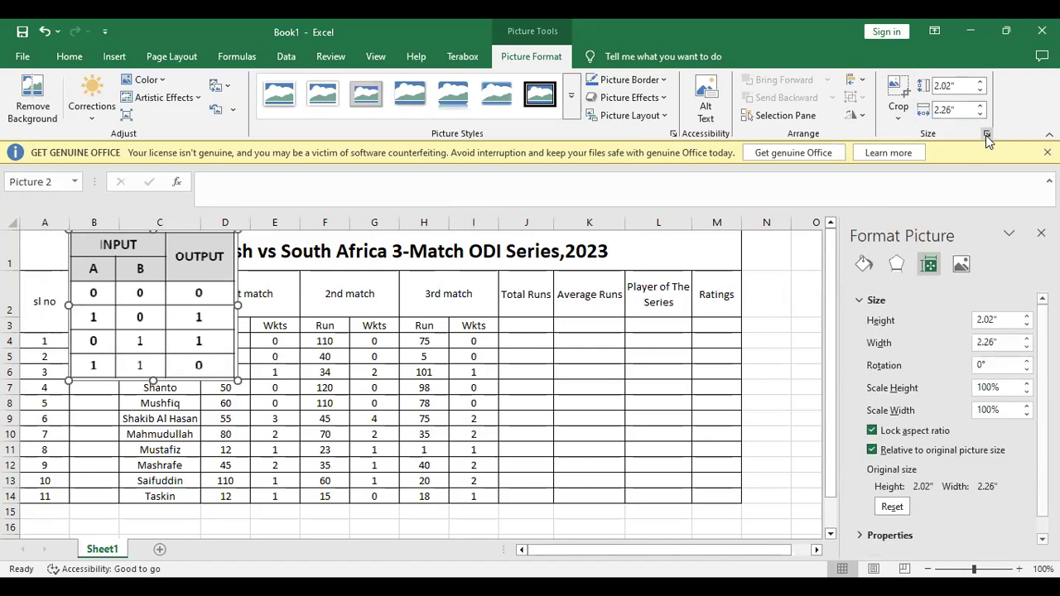
{"action": "left_click", "coordinate": [872, 431]}
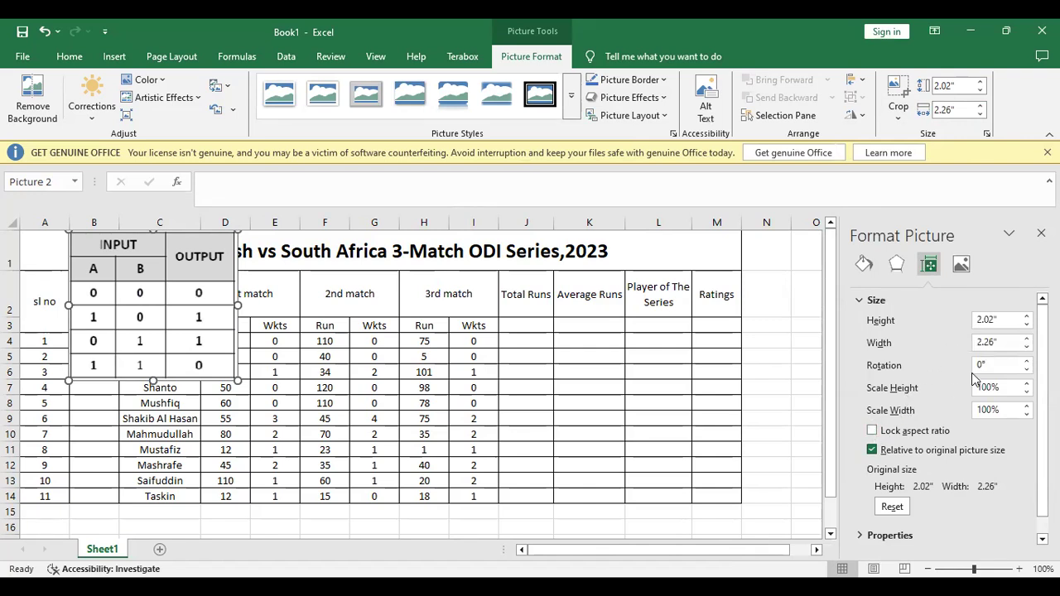
{"action": "left_click", "coordinate": [996, 321]}
{"action": "type", "text": ".32"}
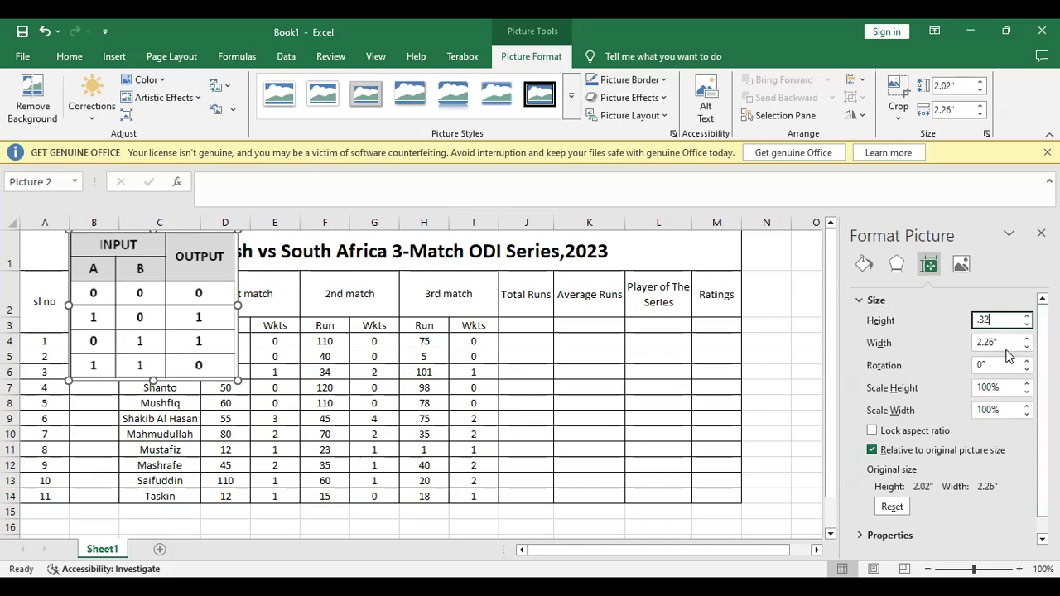
{"action": "key", "text": "Tab"}
{"action": "type", "text": ".32"}
{"action": "key", "text": "Return"}
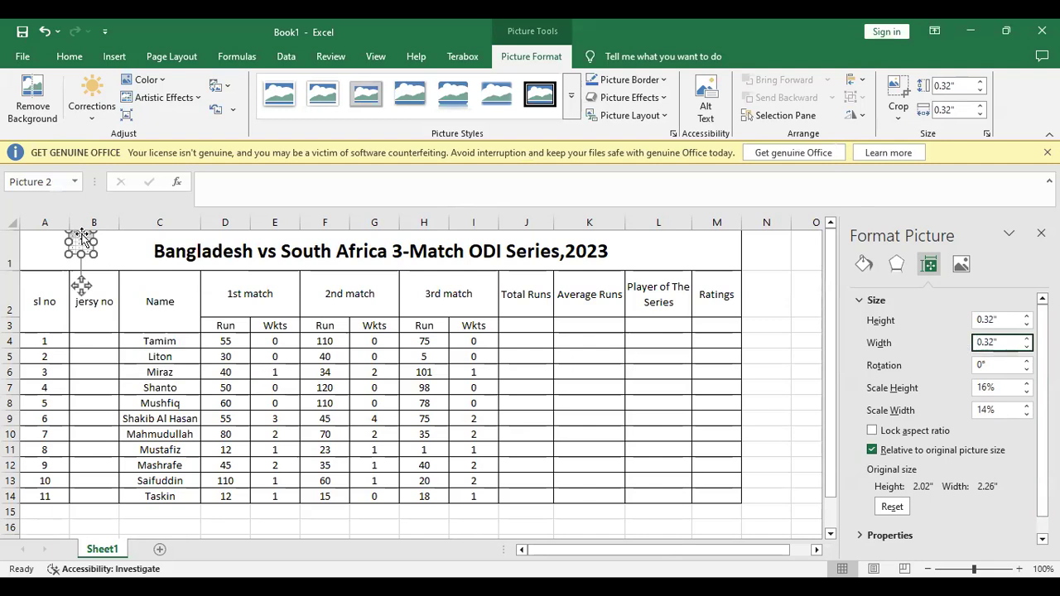
Place the small picture in row 1 just before the title text and close the picture formatting options
{"action": "left_click_drag", "start_coordinate": [83, 237], "coordinate": [127, 248]}
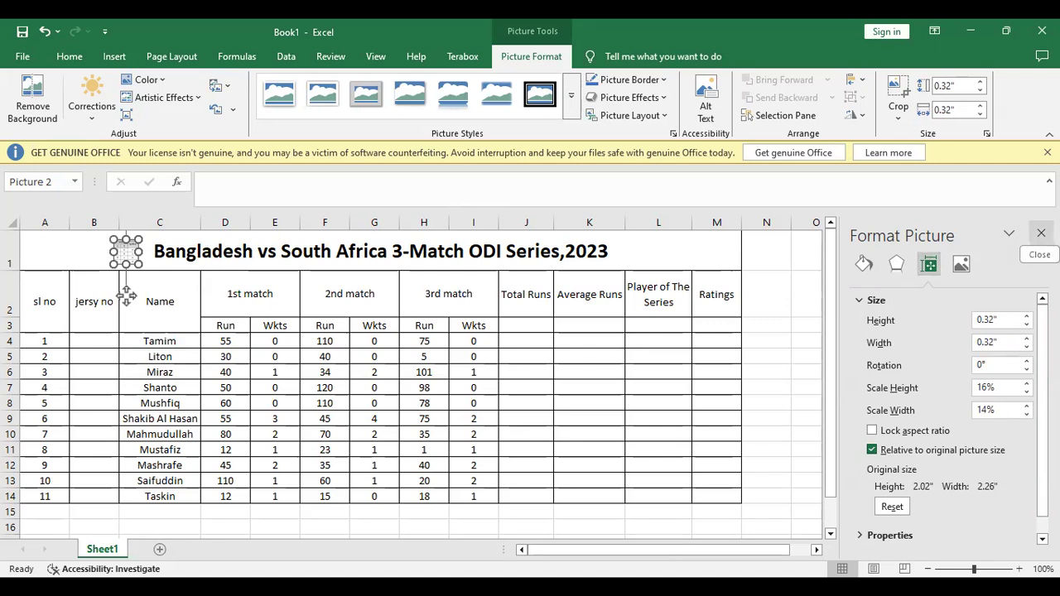
{"action": "left_click", "coordinate": [1041, 233]}
{"action": "left_click", "coordinate": [371, 324]}
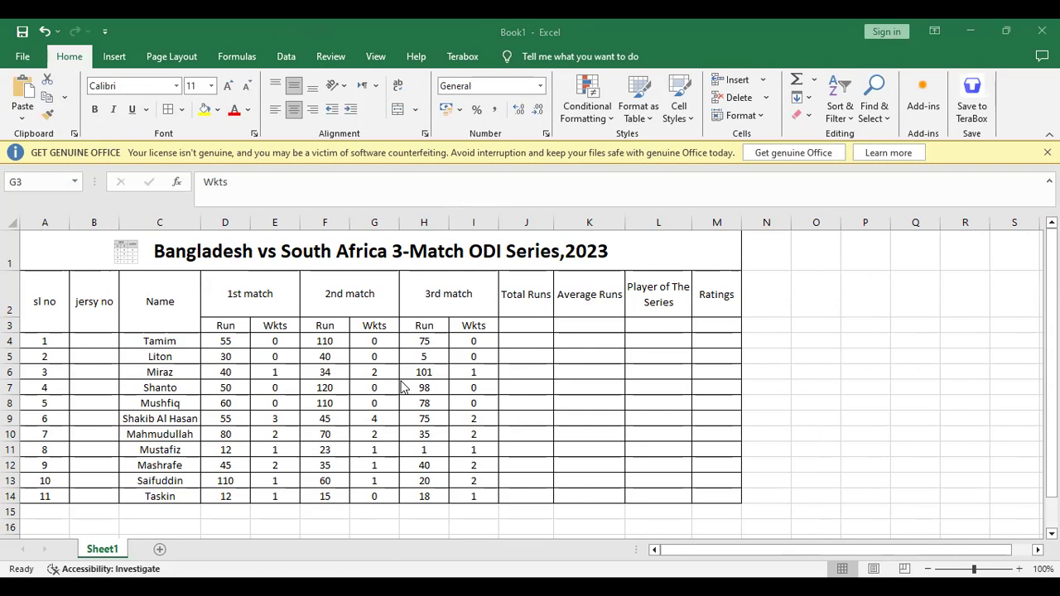
Capitalize the first letter of the serial number header in A2 so it reads "Sl no"
{"action": "left_click", "coordinate": [260, 386]}
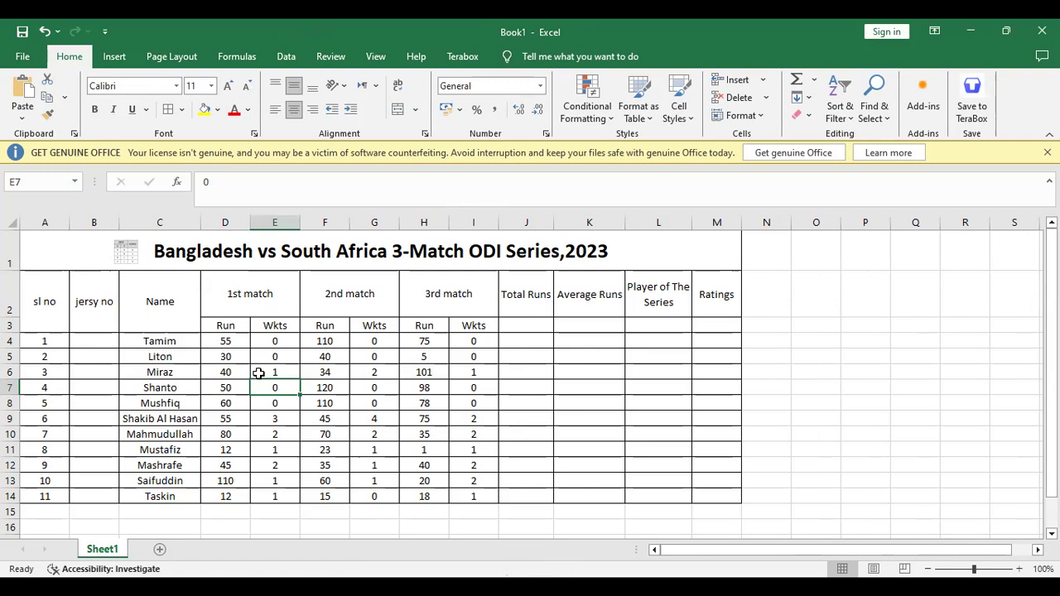
{"action": "left_click", "coordinate": [43, 299]}
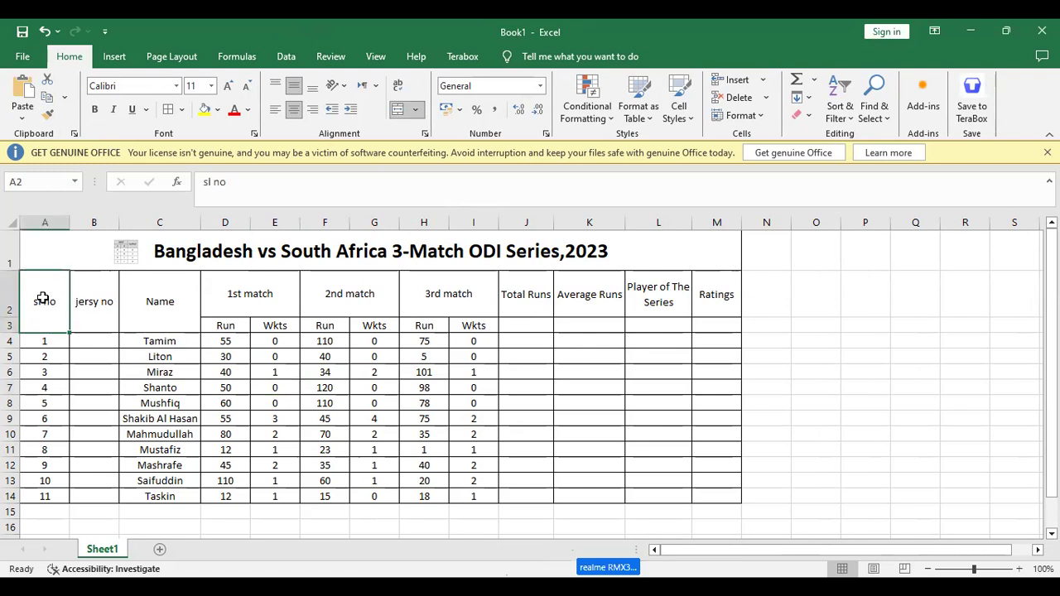
{"action": "double_click", "coordinate": [44, 299]}
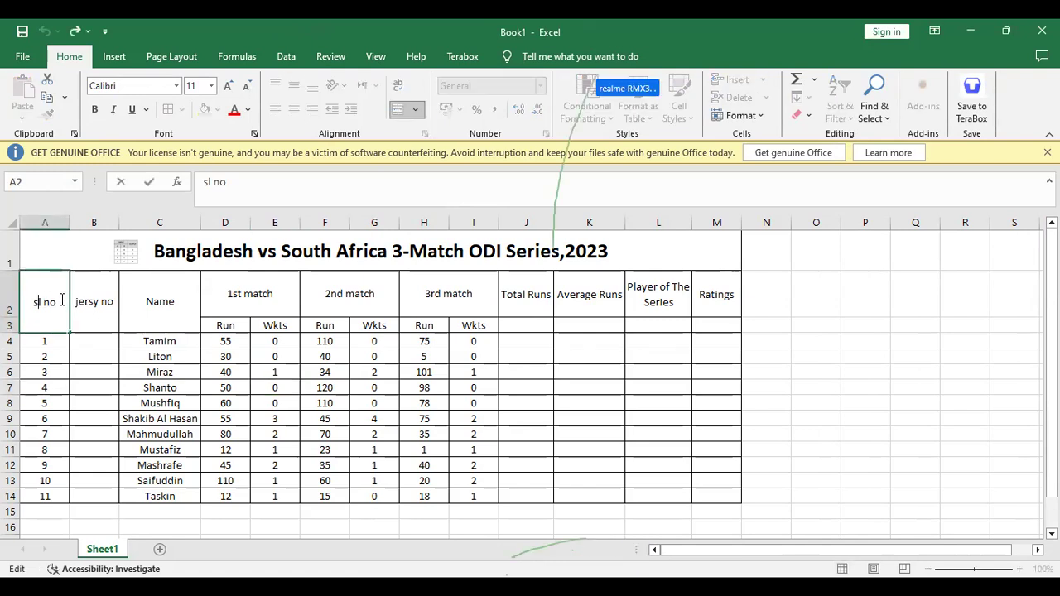
{"action": "key", "text": "BackSpace"}
{"action": "type", "text": "S"}
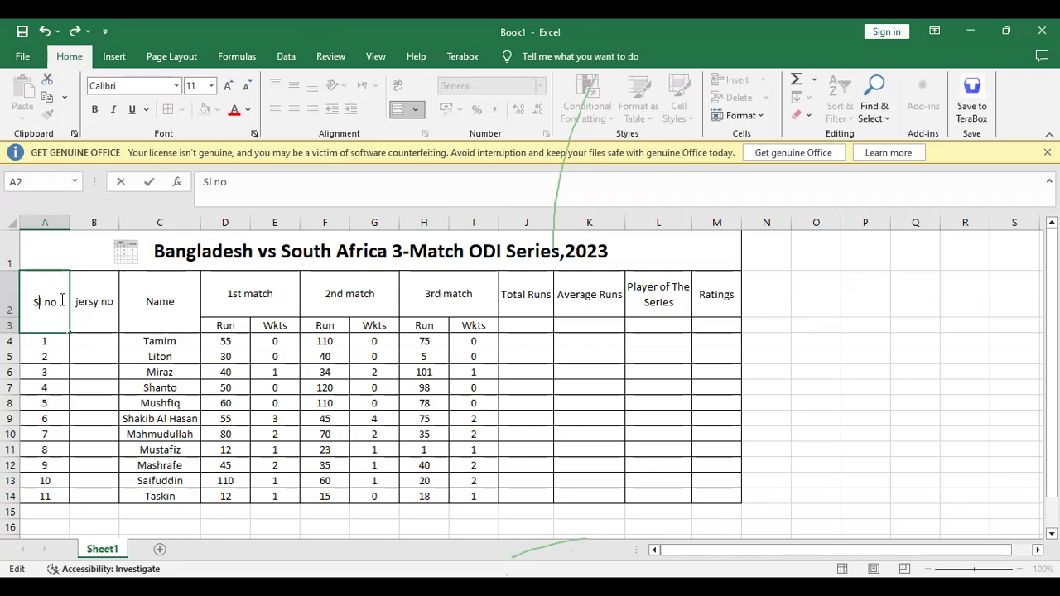
{"action": "key", "text": "Tab"}
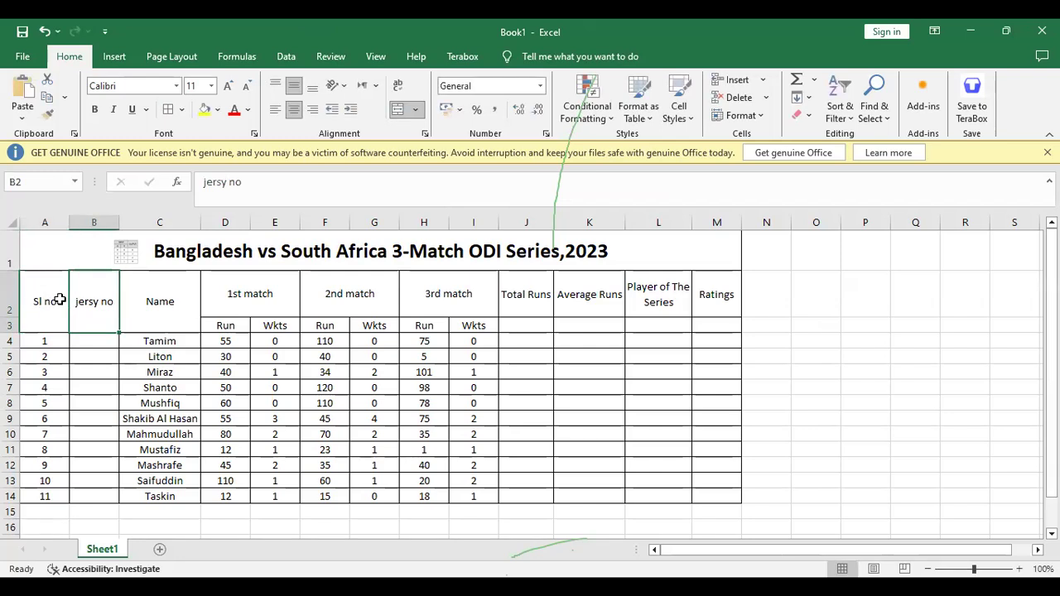
Capitalize the first letter of the header in B2 so it reads "Jersy no"
{"action": "key", "text": "F2"}
{"action": "key", "text": "Left"}
{"action": "key", "text": "Left"}
{"action": "key", "text": "Left"}
{"action": "key", "text": "Left"}
{"action": "key", "text": "Left"}
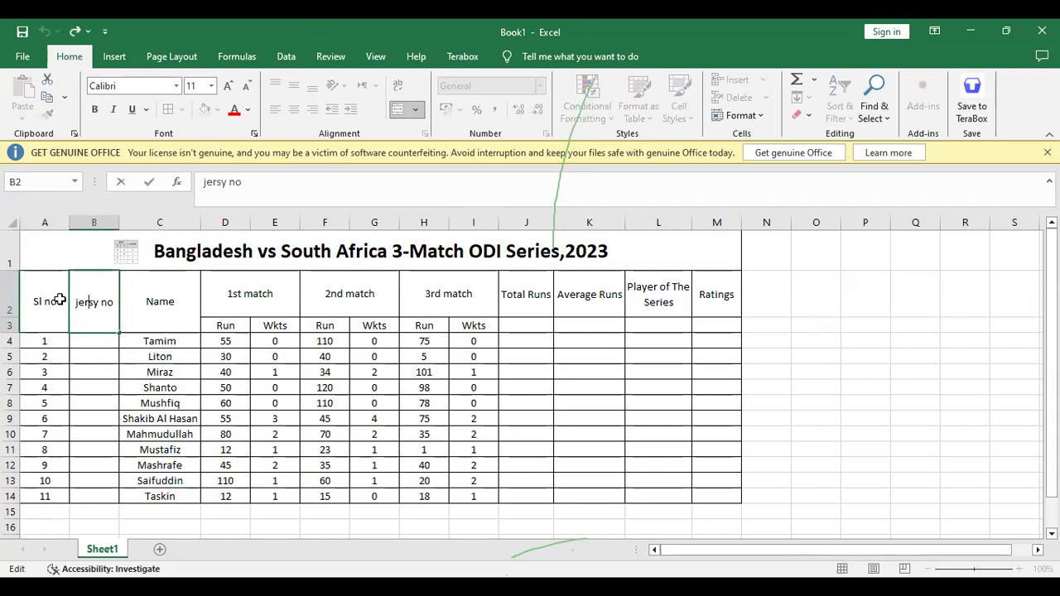
{"action": "key", "text": "Delete"}
{"action": "key", "text": "Tab"}
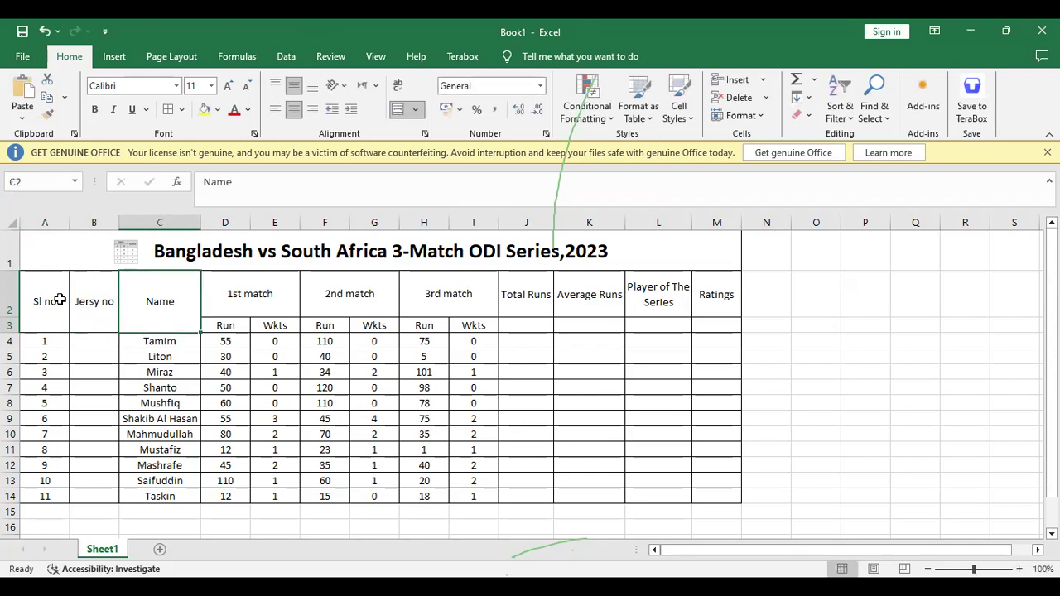
{"action": "left_click", "coordinate": [88, 340]}
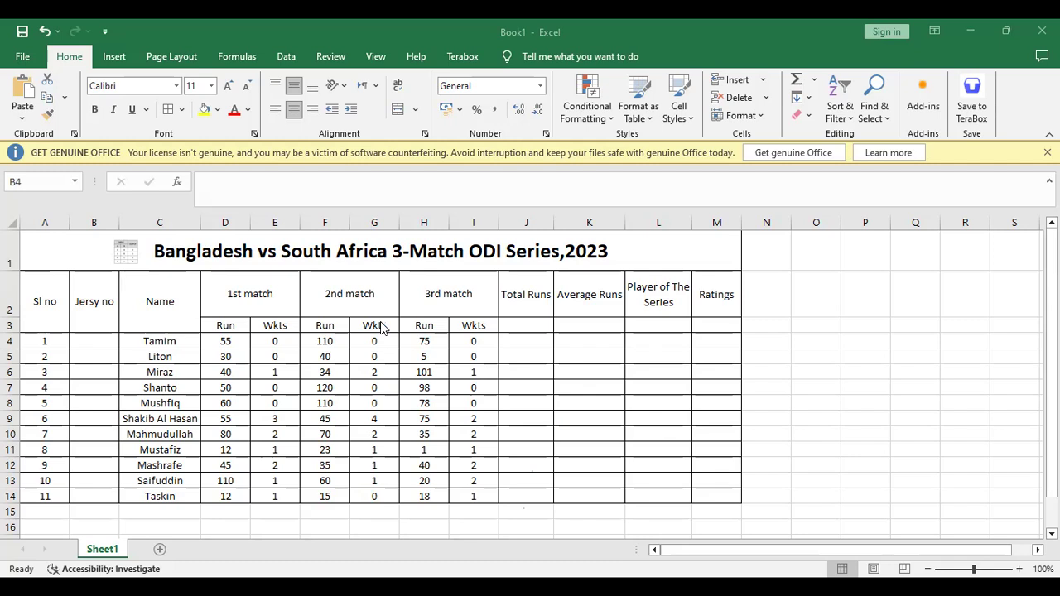
{"action": "left_click", "coordinate": [365, 258]}
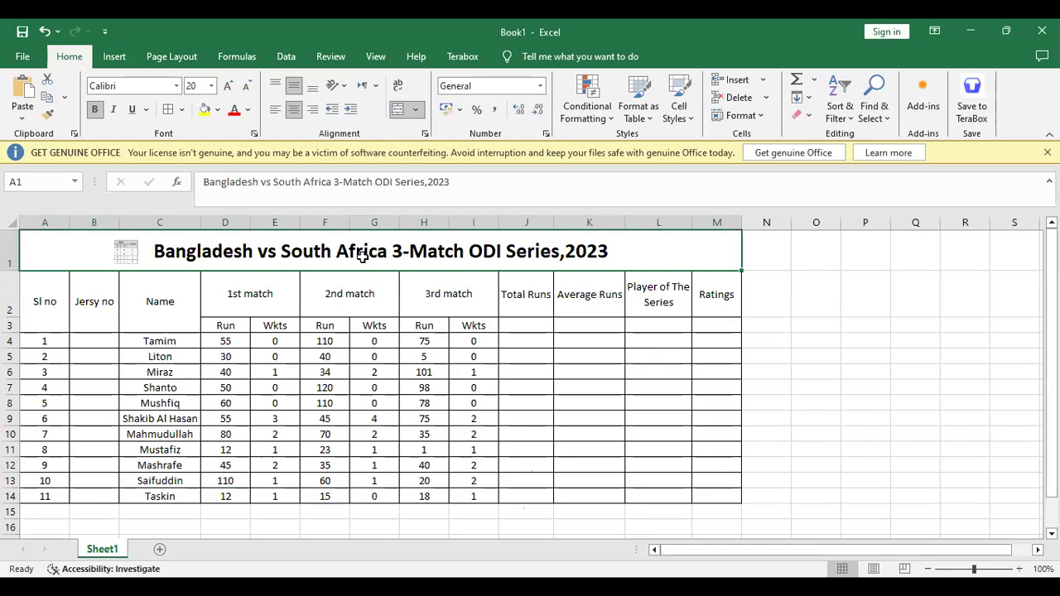
{"action": "left_click", "coordinate": [258, 304]}
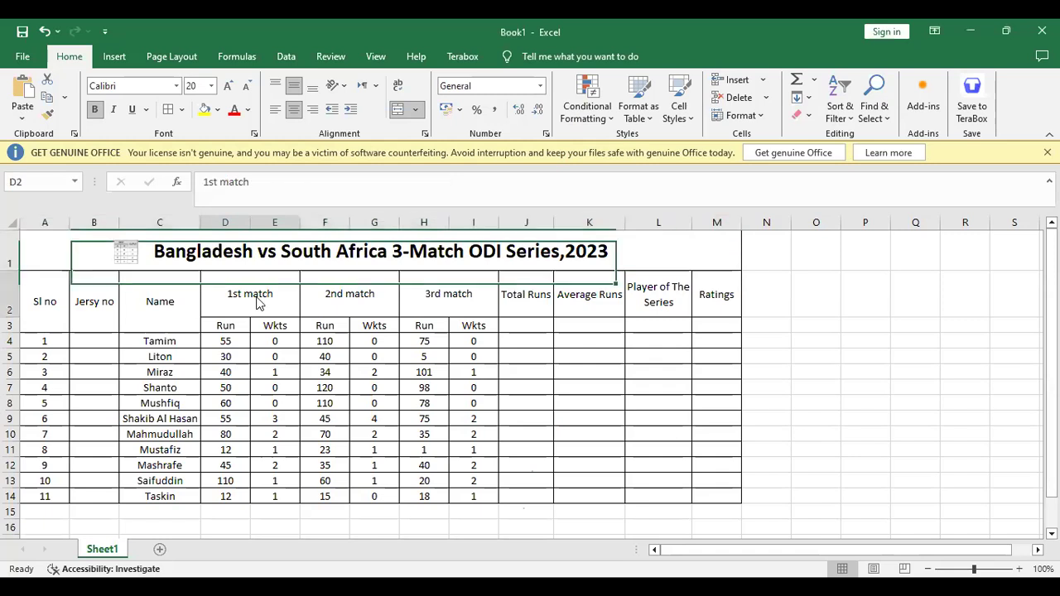
{"action": "left_click", "coordinate": [370, 294]}
{"action": "left_click", "coordinate": [452, 296]}
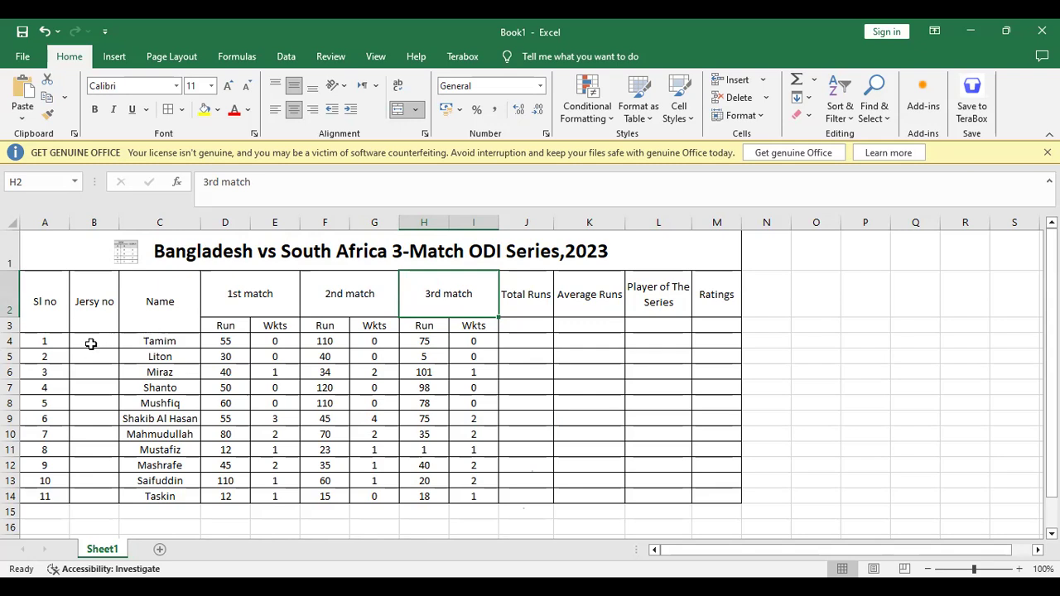
{"action": "mouse_move", "coordinate": [90, 348]}
{"action": "left_mouse_down"}
{"action": "mouse_move", "coordinate": [96, 493]}
{"action": "mouse_move", "coordinate": [88, 339]}
{"action": "left_mouse_up"}
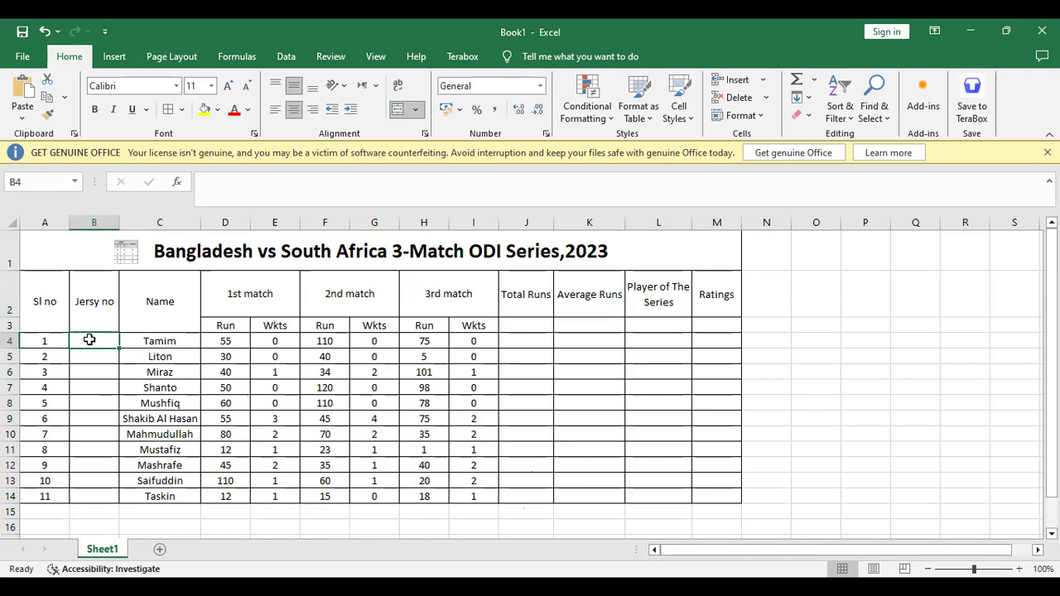
{"action": "left_click", "coordinate": [153, 342]}
{"action": "left_click", "coordinate": [99, 341]}
{"action": "left_click_drag", "start_coordinate": [99, 344], "coordinate": [107, 492]}
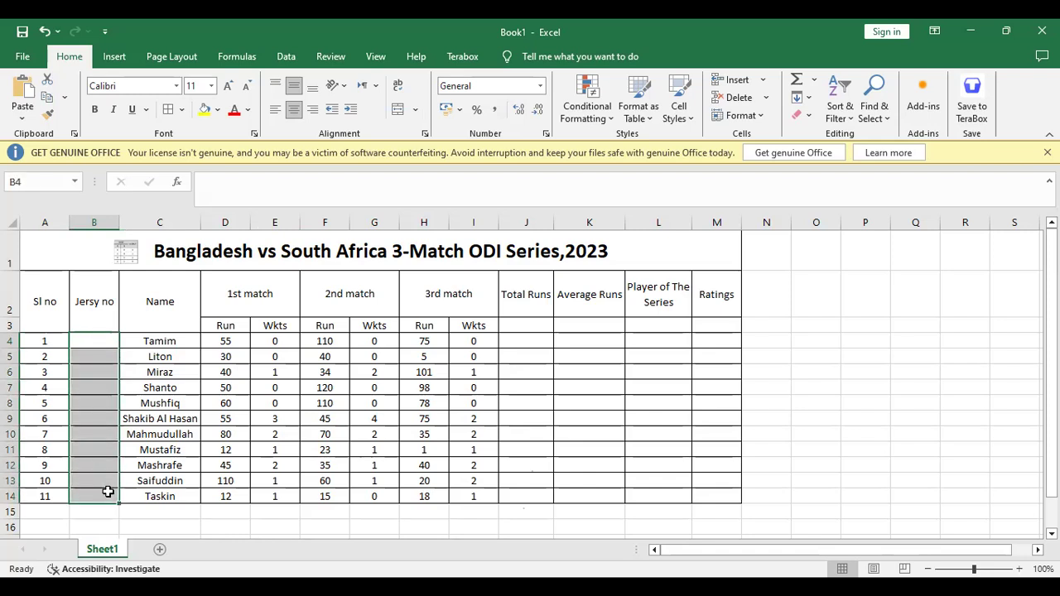
{"action": "left_click", "coordinate": [154, 342]}
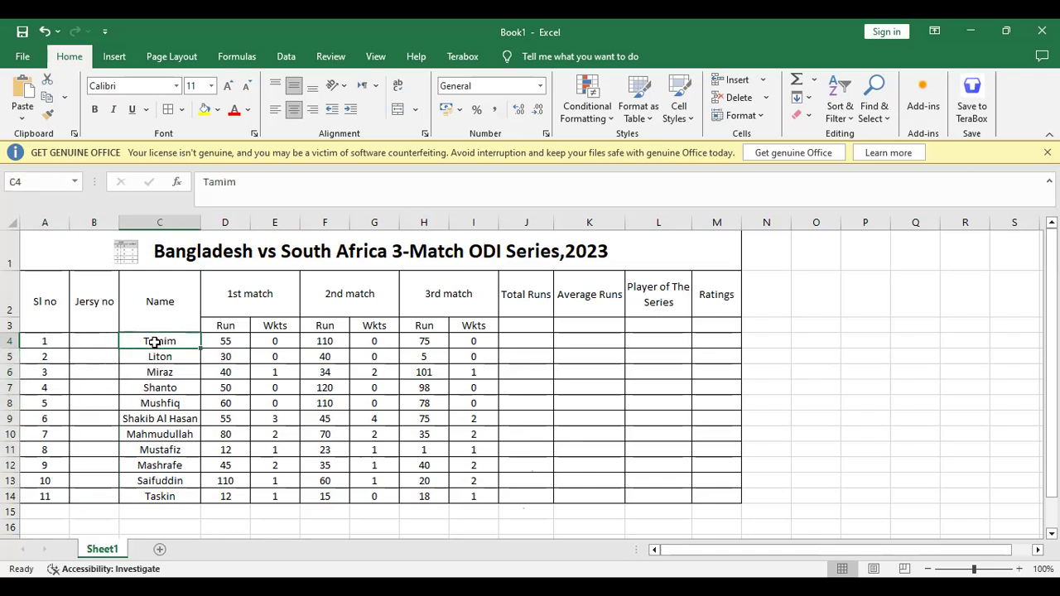
{"action": "left_click", "coordinate": [98, 343]}
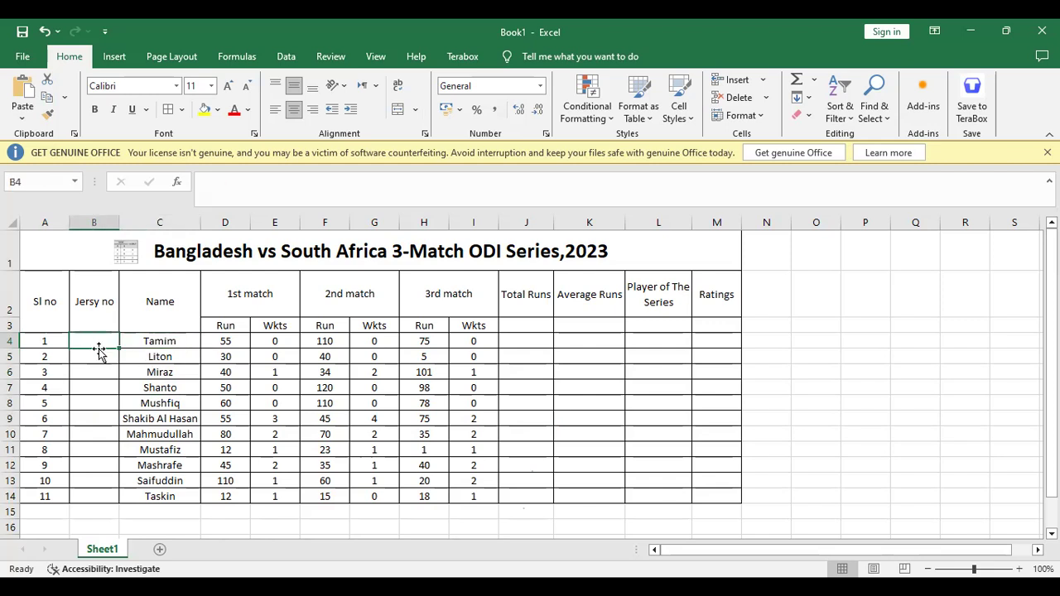
{"action": "left_click_drag", "start_coordinate": [89, 340], "coordinate": [90, 491]}
{"action": "left_click", "coordinate": [153, 419]}
{"action": "left_click", "coordinate": [149, 433]}
{"action": "left_click", "coordinate": [153, 419]}
{"action": "left_click", "coordinate": [153, 403]}
{"action": "left_click", "coordinate": [154, 388]}
{"action": "left_click", "coordinate": [153, 374]}
{"action": "left_click", "coordinate": [158, 356]}
{"action": "left_click", "coordinate": [155, 341]}
{"action": "left_click_drag", "start_coordinate": [156, 341], "coordinate": [148, 491]}
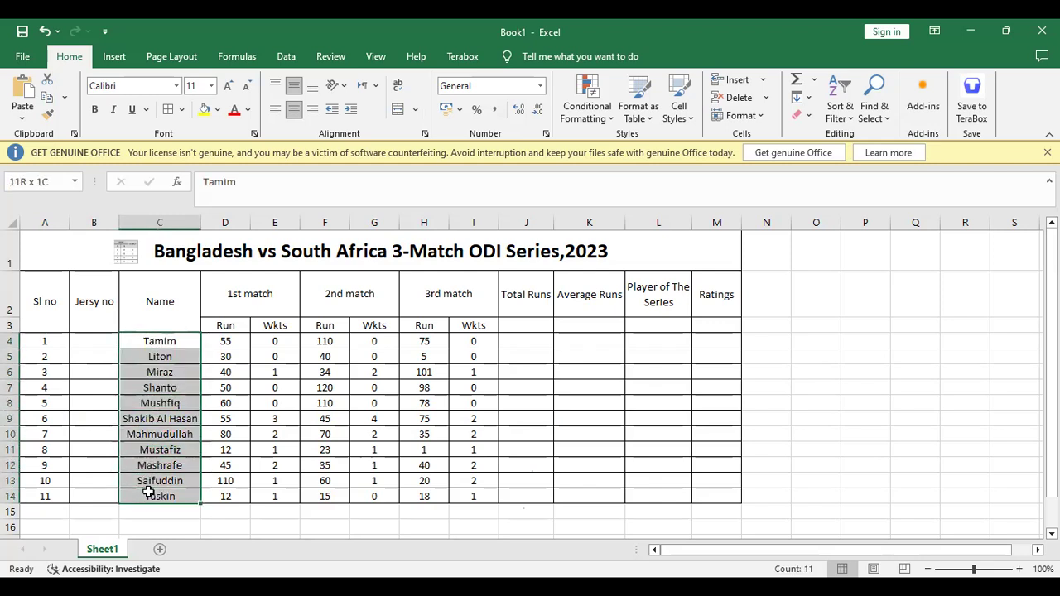
{"action": "left_click", "coordinate": [226, 417]}
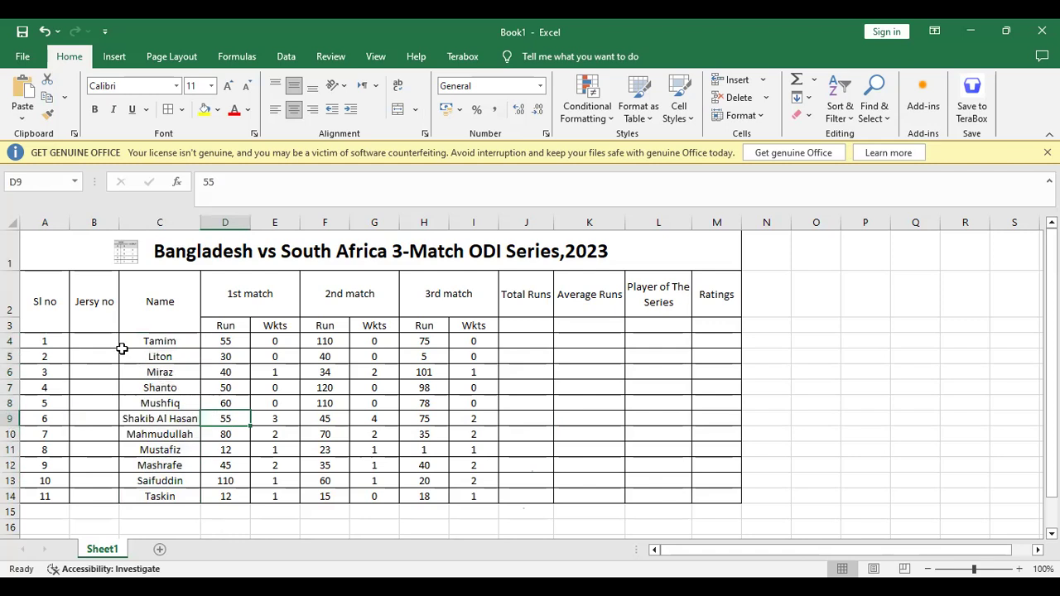
{"action": "left_click_drag", "start_coordinate": [91, 340], "coordinate": [105, 494]}
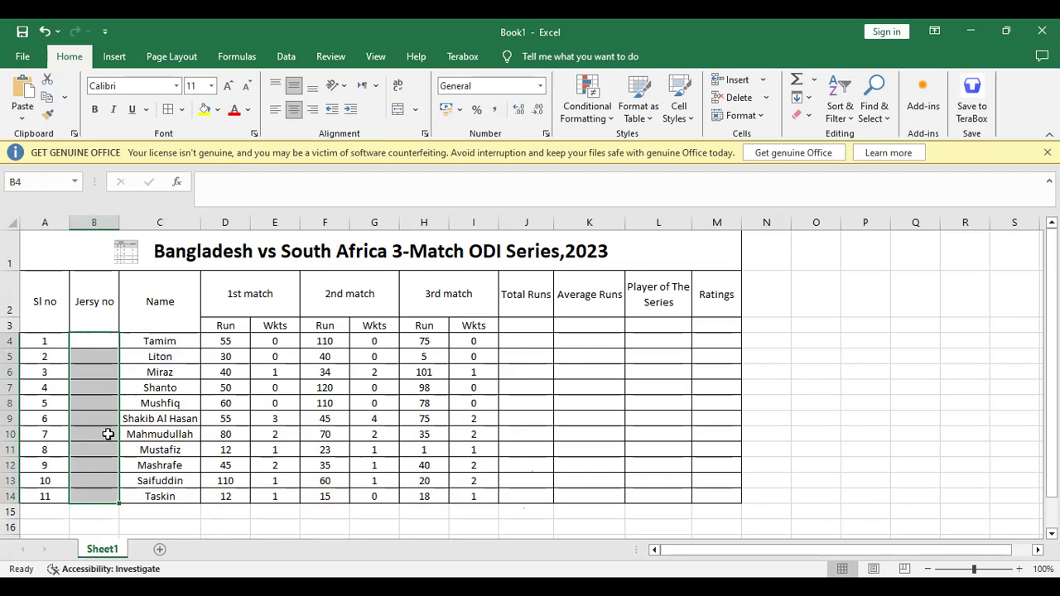
{"action": "left_click", "coordinate": [92, 341]}
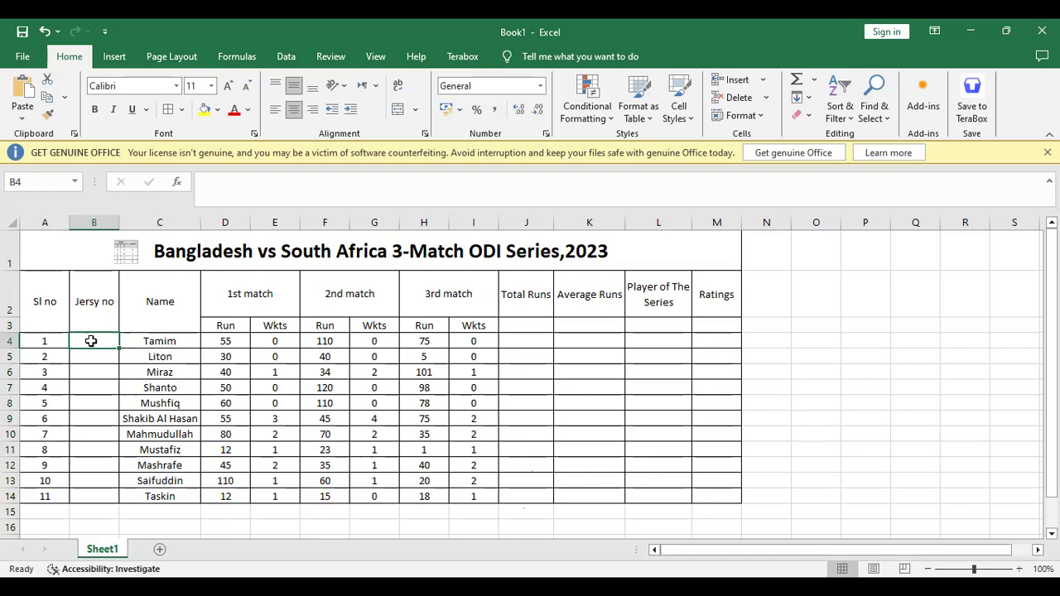
{"action": "left_click", "coordinate": [244, 303]}
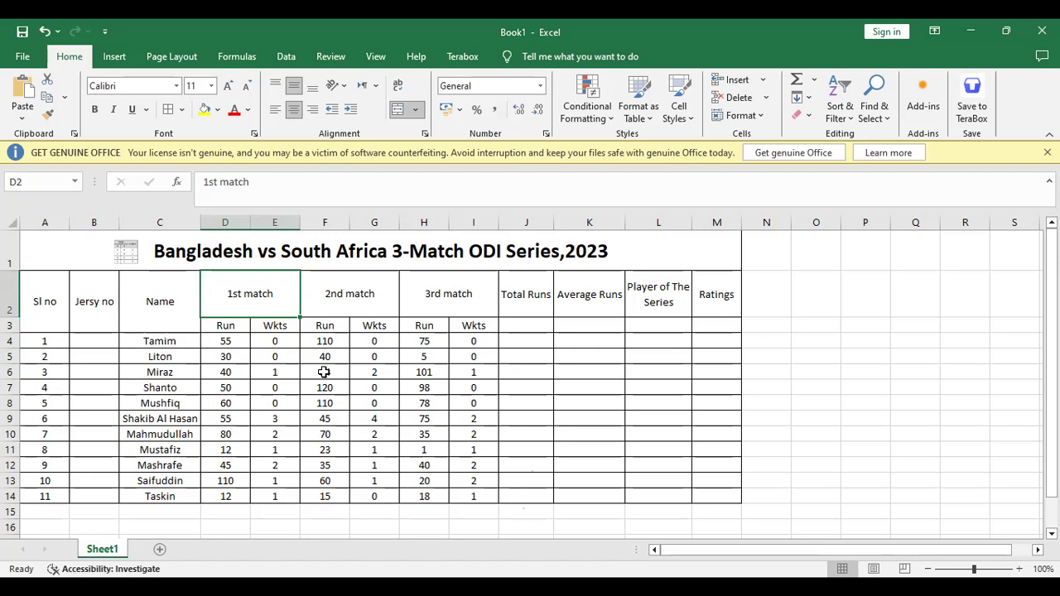
{"action": "left_click_drag", "start_coordinate": [83, 340], "coordinate": [93, 490]}
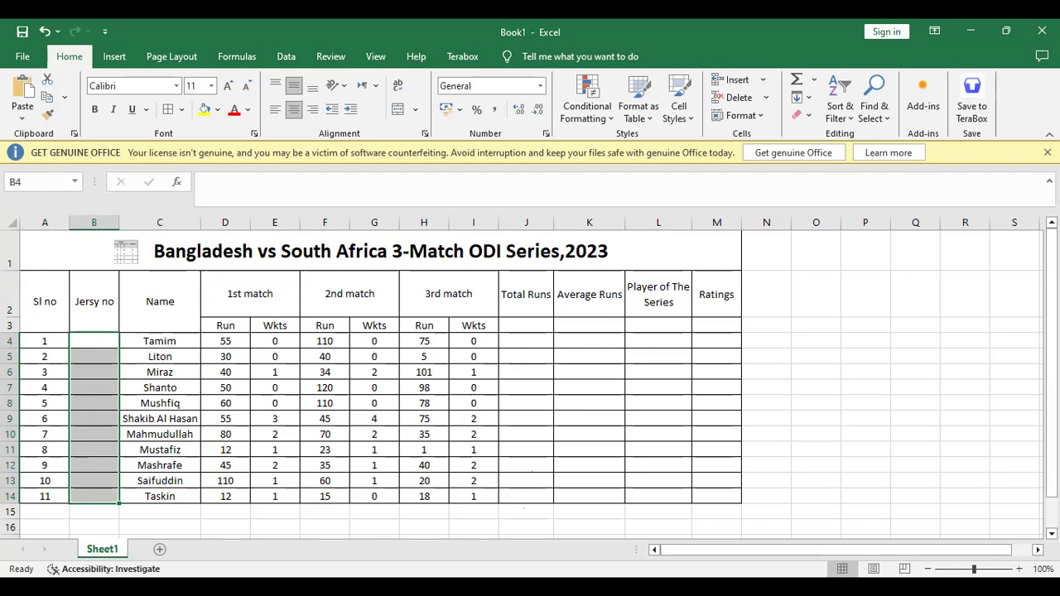
Switch to questions.pdf in the browser and examine the sample jersey numbers and the Jersey No validation requirement
{"action": "key", "text": "alt+Tab"}
{"action": "scroll", "coordinate": [465, 414], "scroll_direction": "down", "scroll_amount": 4}
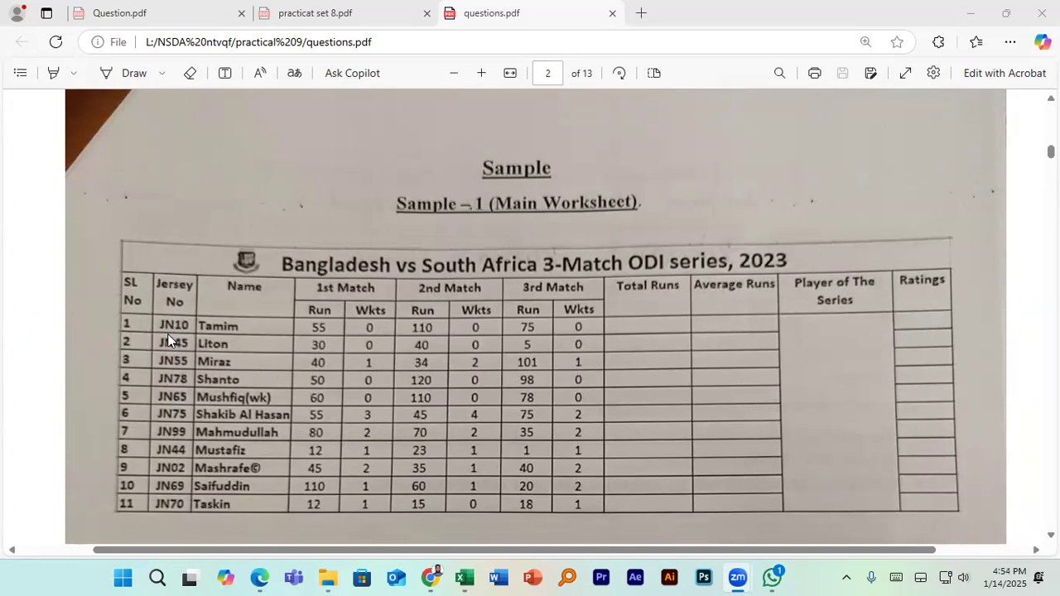
{"action": "left_click", "coordinate": [465, 577]}
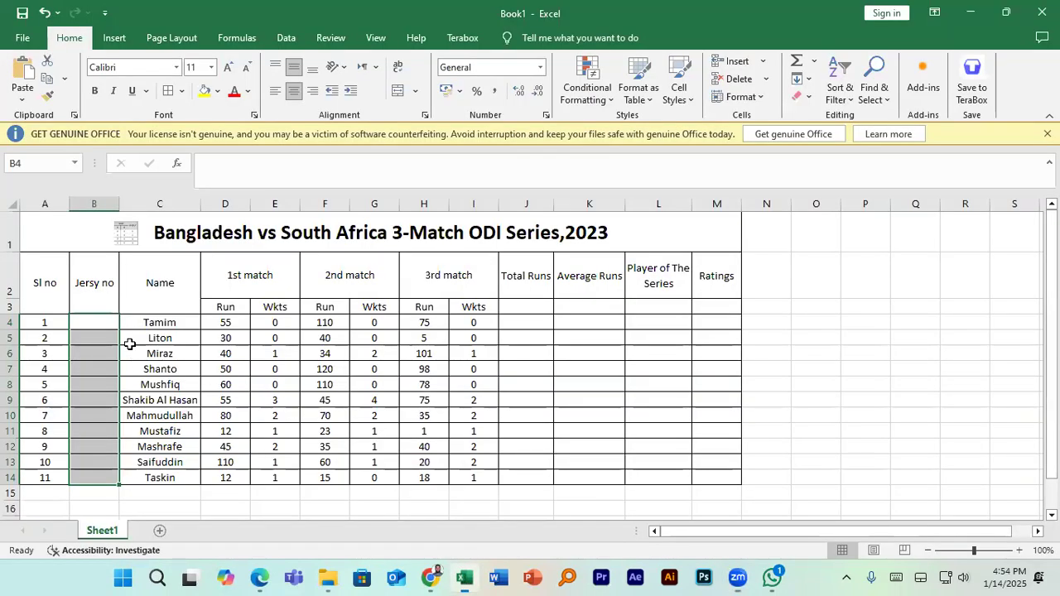
{"action": "left_click", "coordinate": [96, 323]}
{"action": "left_click_drag", "start_coordinate": [96, 323], "coordinate": [92, 472]}
{"action": "left_click", "coordinate": [259, 577]}
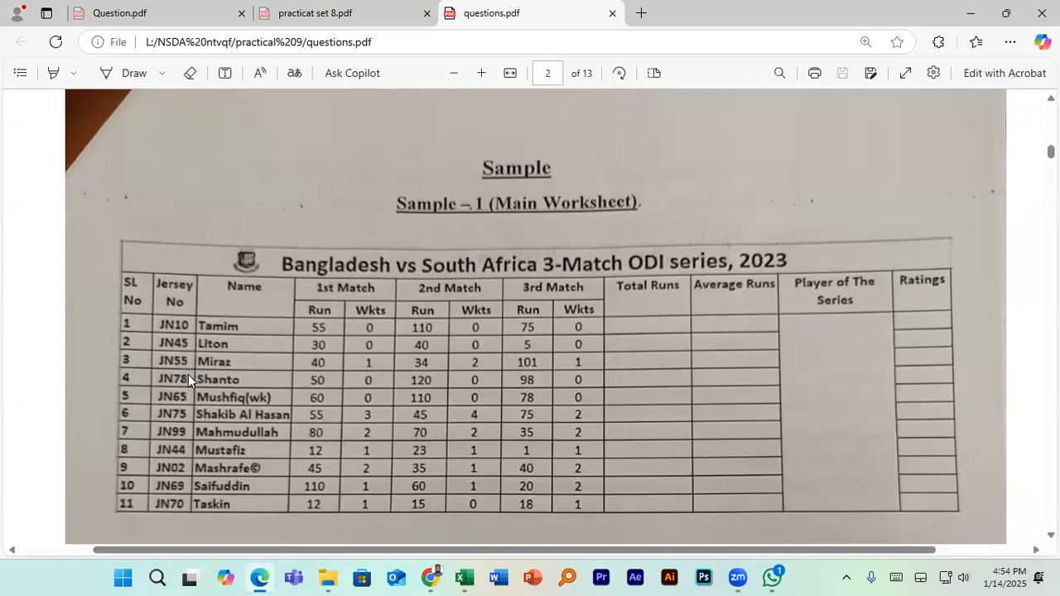
{"action": "scroll", "coordinate": [188, 374], "scroll_direction": "up", "scroll_amount": 6}
{"action": "scroll", "coordinate": [188, 374], "scroll_direction": "up", "scroll_amount": 10}
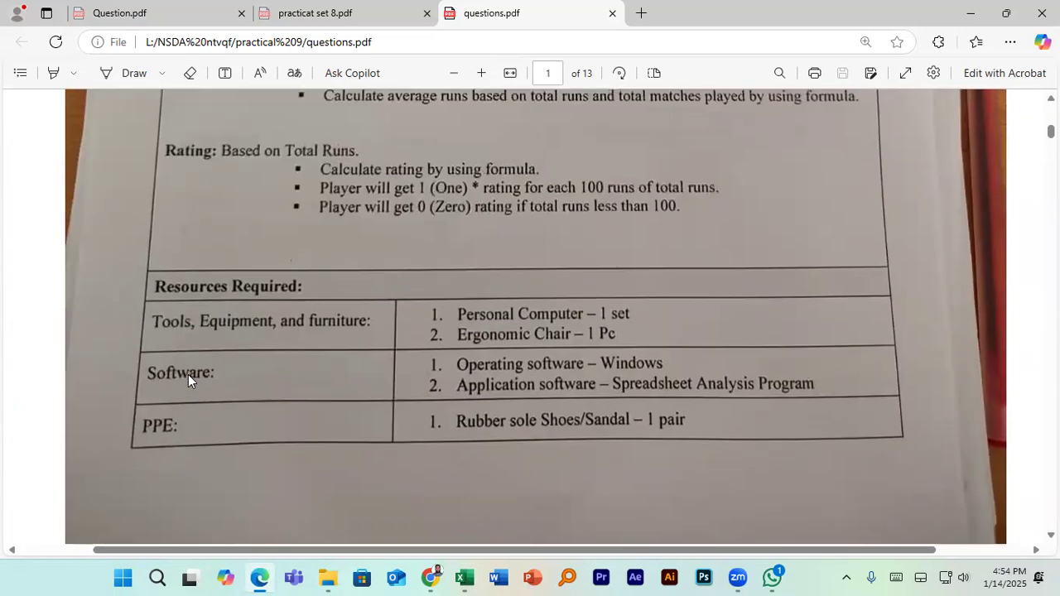
{"action": "scroll", "coordinate": [275, 333], "scroll_direction": "up", "scroll_amount": 1}
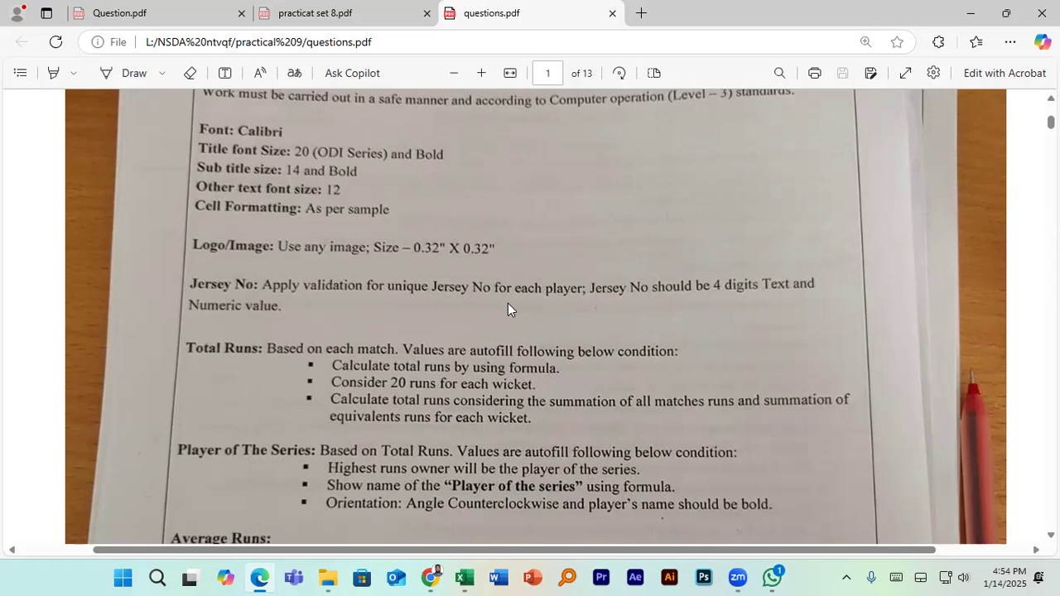
{"action": "scroll", "coordinate": [249, 355], "scroll_direction": "down", "scroll_amount": 12}
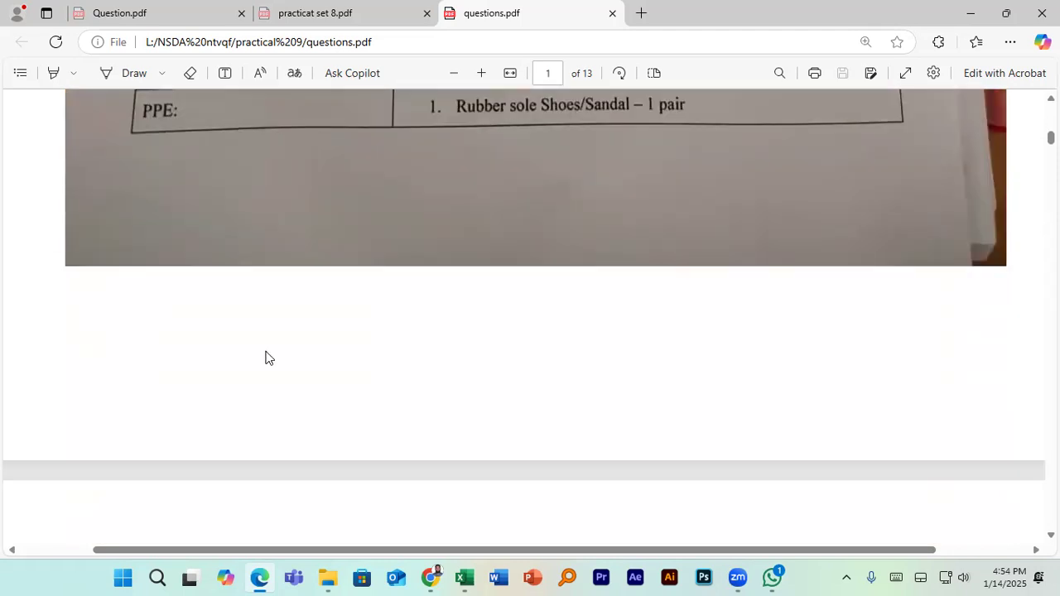
{"action": "scroll", "coordinate": [265, 356], "scroll_direction": "down", "scroll_amount": 10}
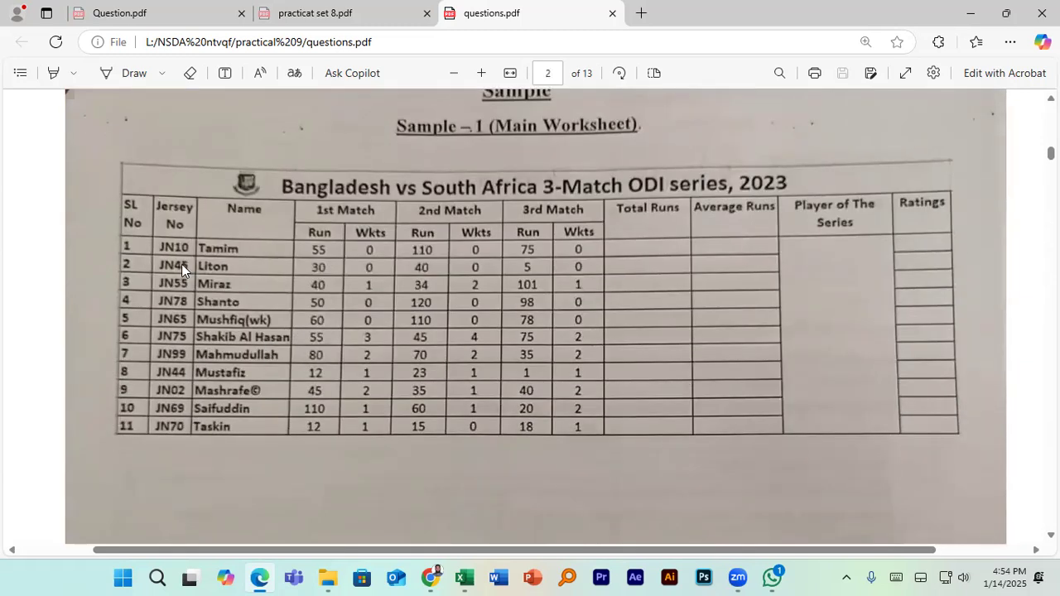
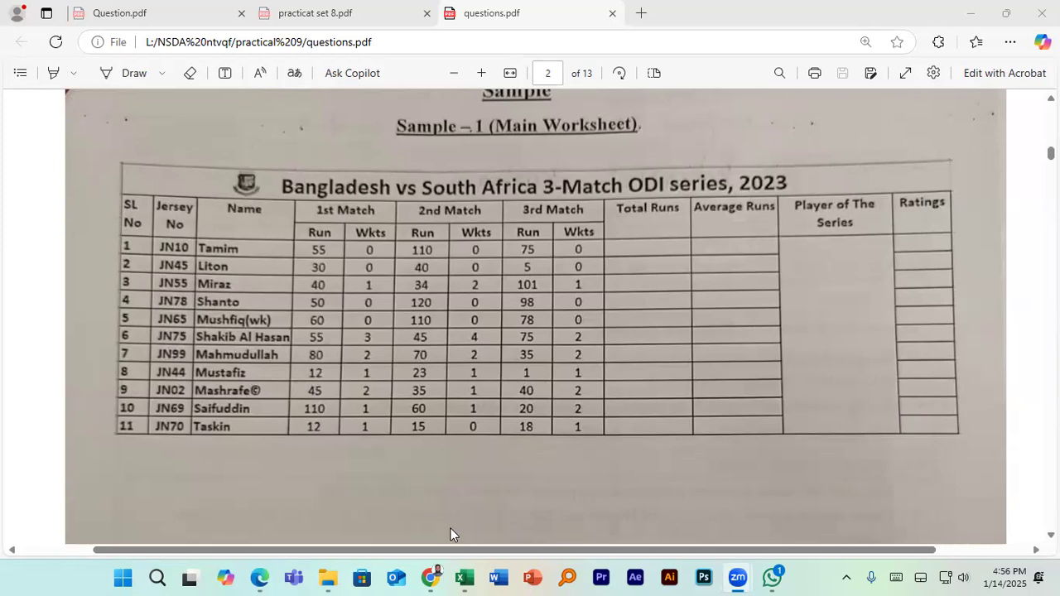
Switch to the Excel workbook, set custom data validation criteria for jersey cells B4:B14, and begin the formula with =
{"action": "left_click", "coordinate": [466, 573]}
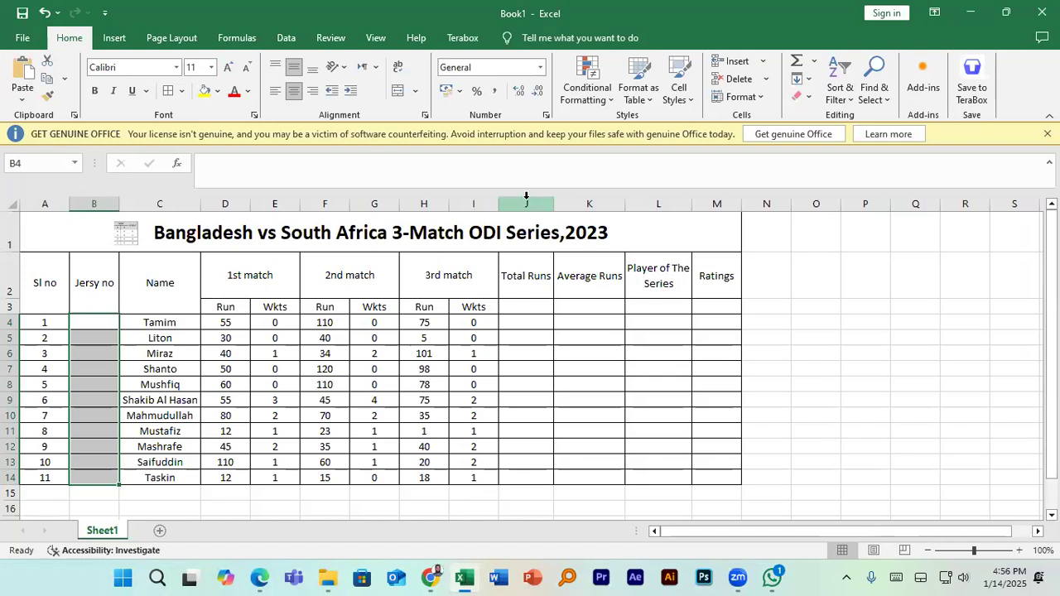
{"action": "left_click", "coordinate": [171, 328]}
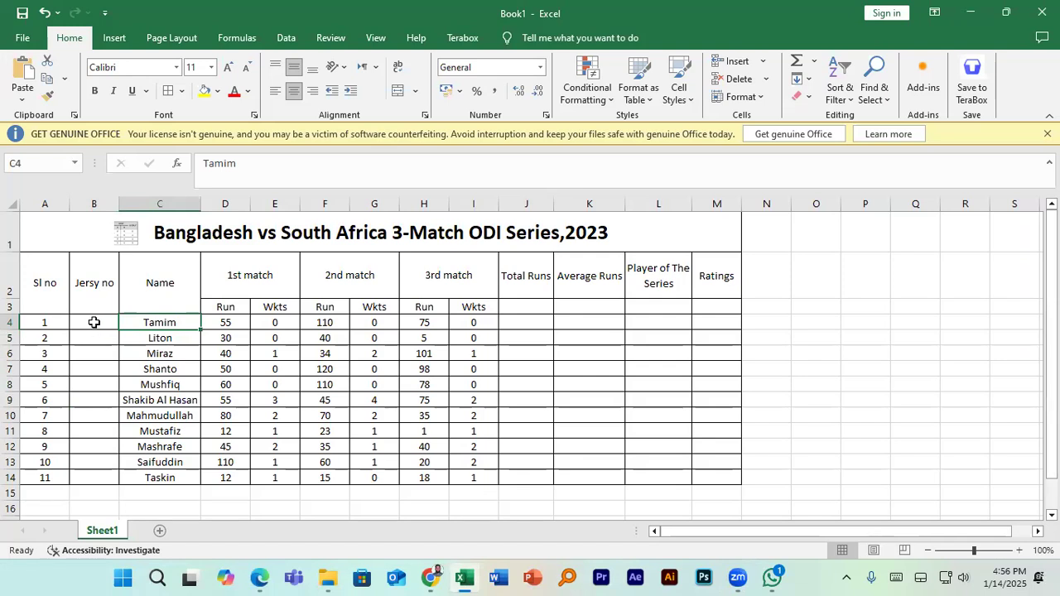
{"action": "left_click", "coordinate": [95, 322]}
{"action": "left_click_drag", "start_coordinate": [94, 322], "coordinate": [102, 474]}
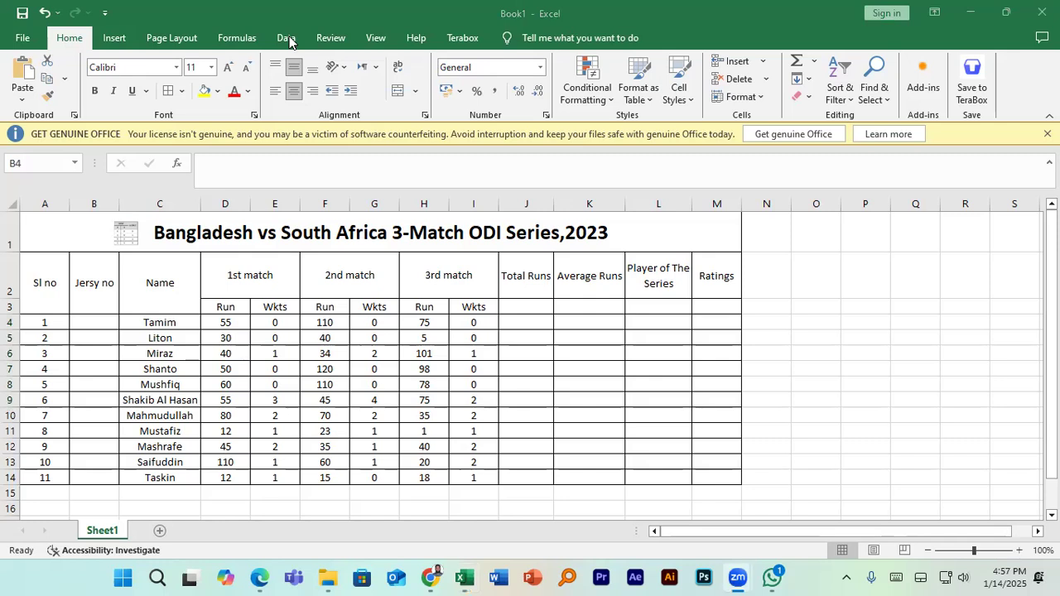
{"action": "left_click", "coordinate": [82, 347]}
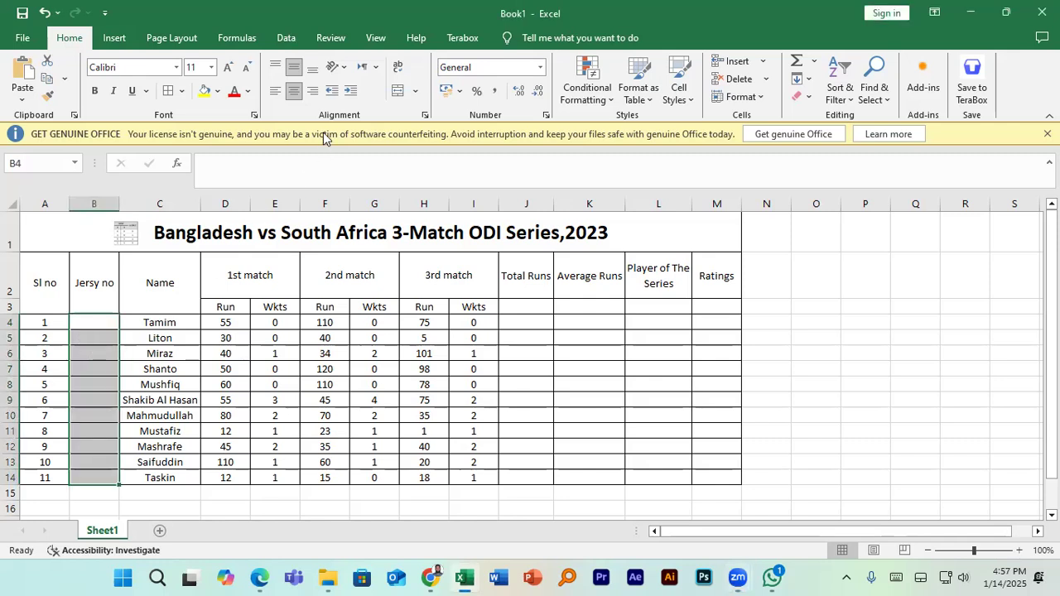
{"action": "left_click", "coordinate": [285, 37]}
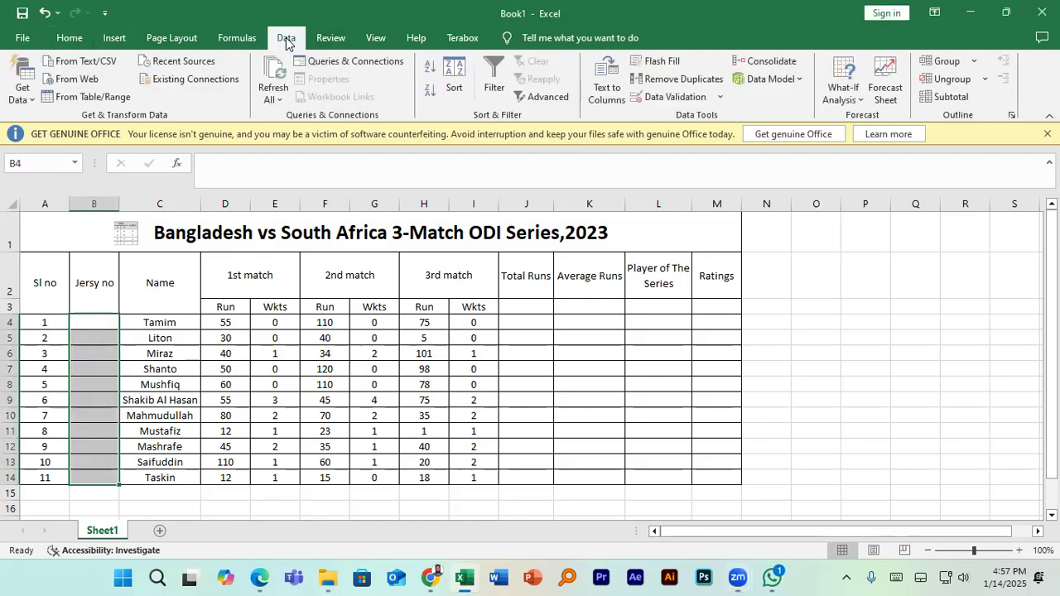
{"action": "left_click", "coordinate": [717, 97]}
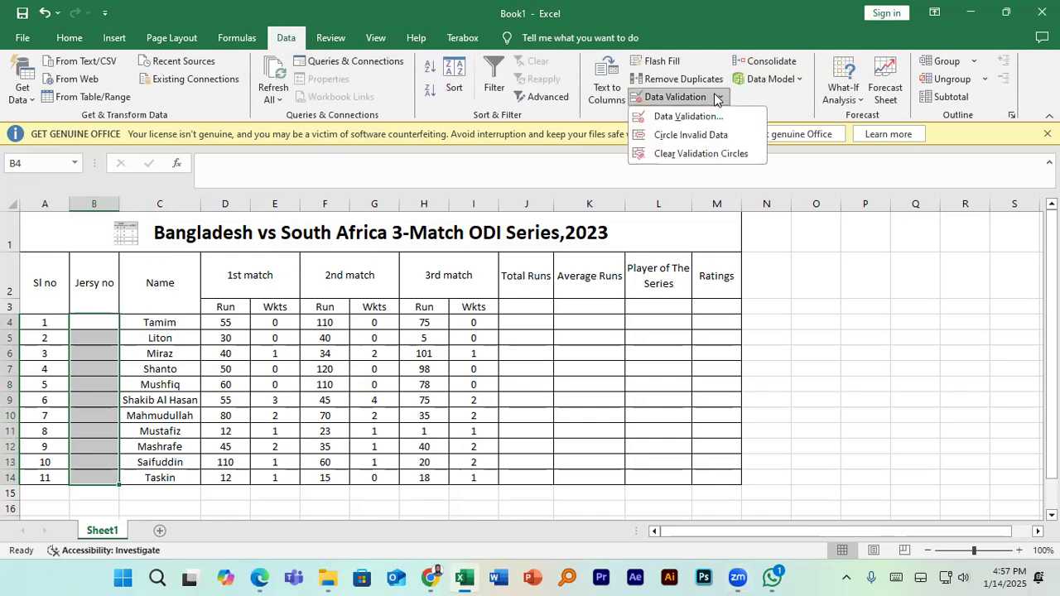
{"action": "left_click", "coordinate": [679, 116]}
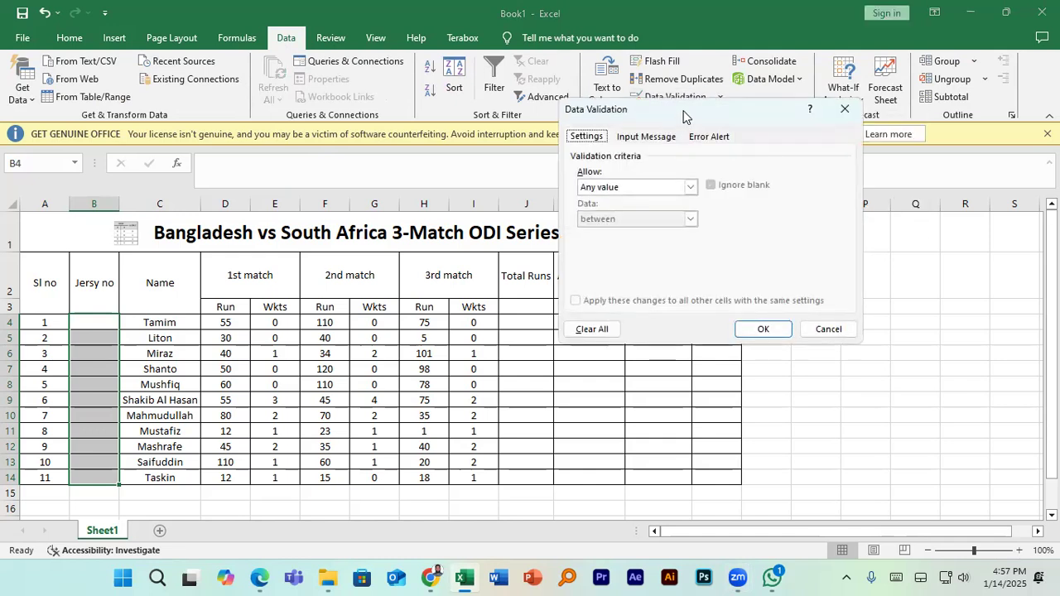
{"action": "left_click_drag", "start_coordinate": [684, 111], "coordinate": [592, 120]}
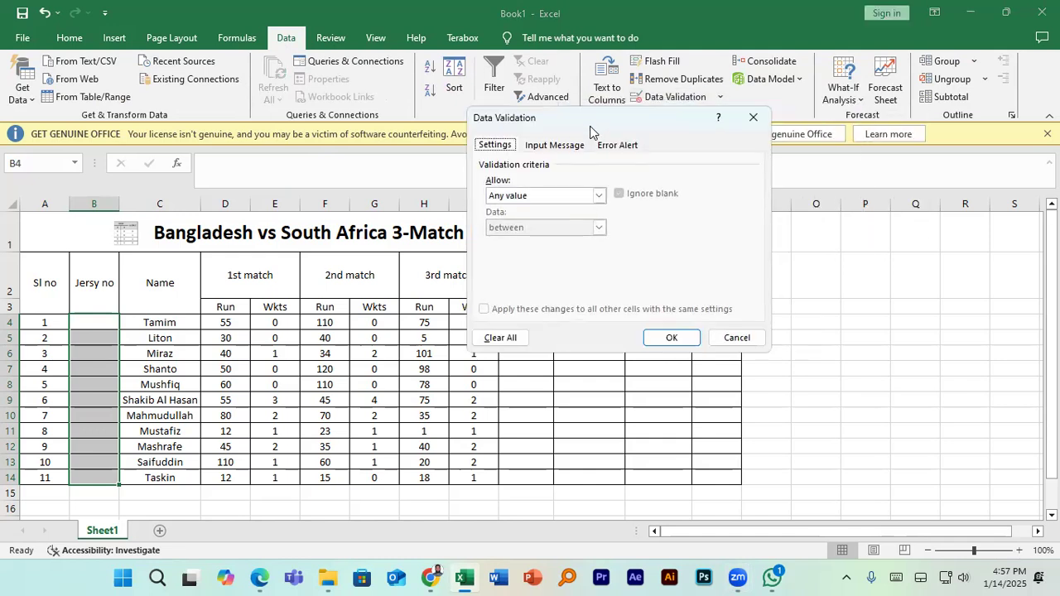
{"action": "left_click", "coordinate": [598, 196]}
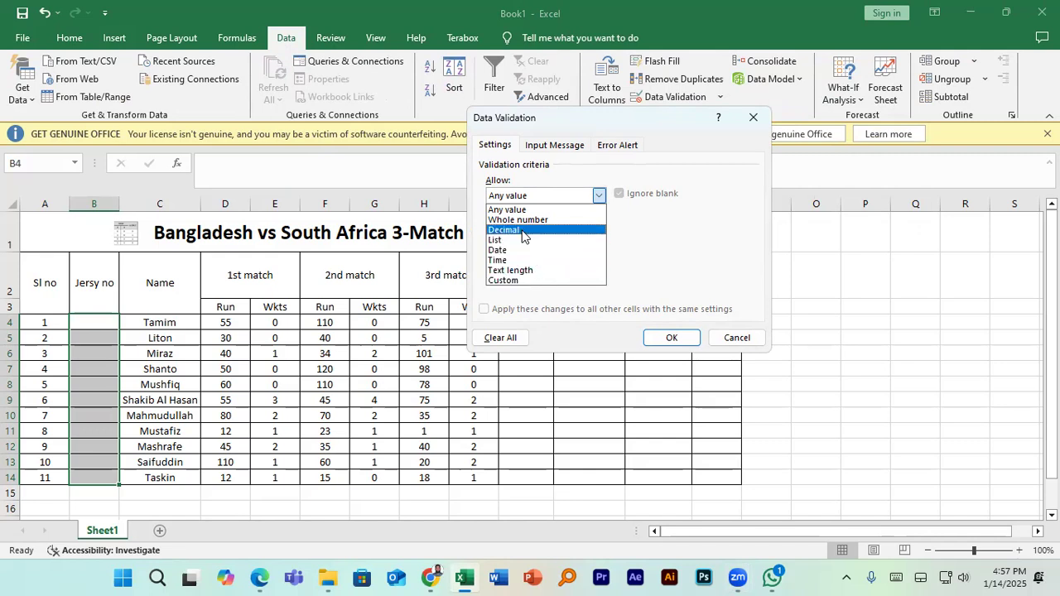
{"action": "left_click", "coordinate": [530, 280]}
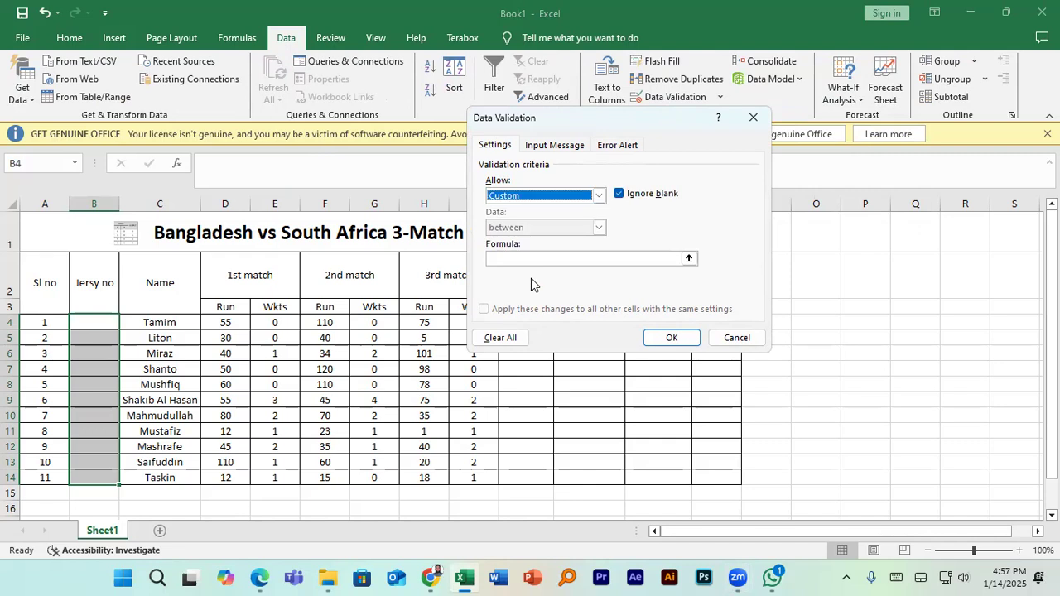
{"action": "left_click", "coordinate": [527, 256]}
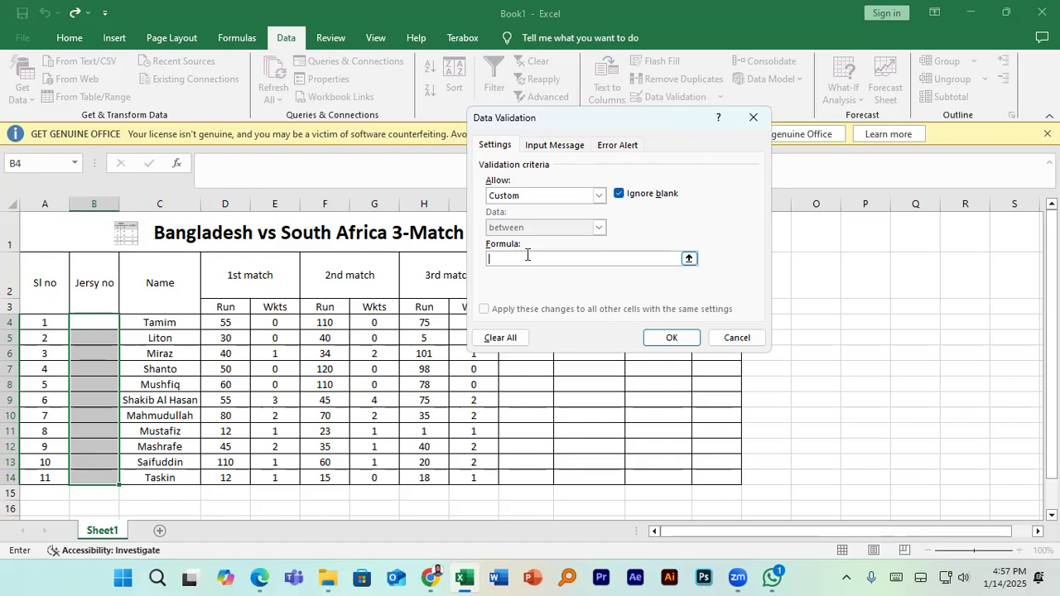
{"action": "type", "text": "="}
{"action": "left_click", "coordinate": [810, 306]}
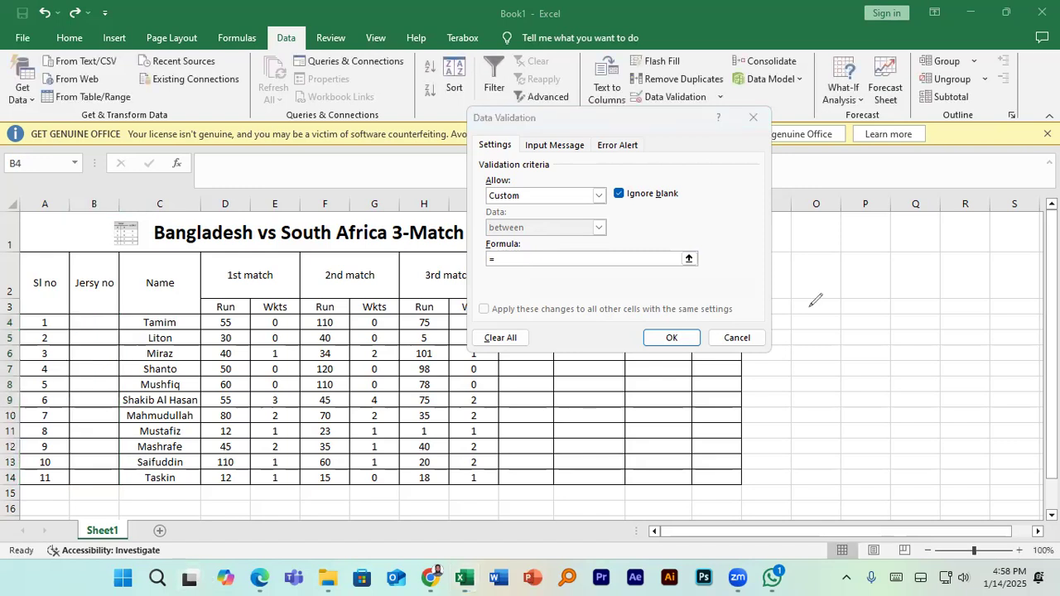
{"action": "left_click_drag", "start_coordinate": [829, 247], "coordinate": [839, 292]}
{"action": "left_click_drag", "start_coordinate": [853, 259], "coordinate": [923, 246]}
{"action": "left_click", "coordinate": [902, 229]}
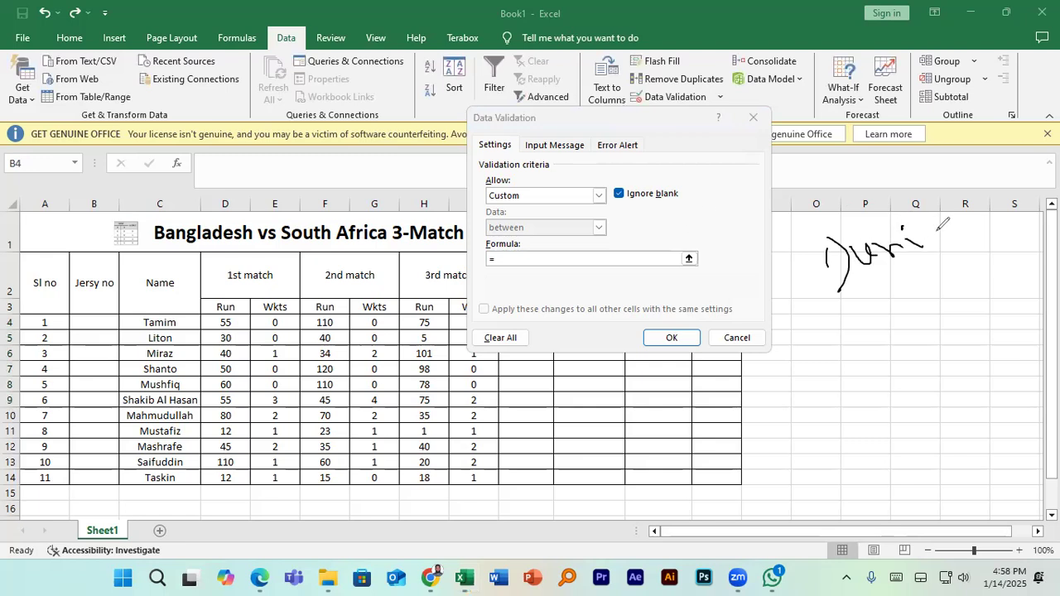
{"action": "left_click_drag", "start_coordinate": [935, 224], "coordinate": [979, 218]}
{"action": "left_click_drag", "start_coordinate": [836, 321], "coordinate": [840, 338]}
{"action": "mouse_move", "coordinate": [851, 316]}
{"action": "left_mouse_down"}
{"action": "mouse_move", "coordinate": [857, 328]}
{"action": "mouse_move", "coordinate": [830, 321]}
{"action": "mouse_move", "coordinate": [869, 352]}
{"action": "left_mouse_up"}
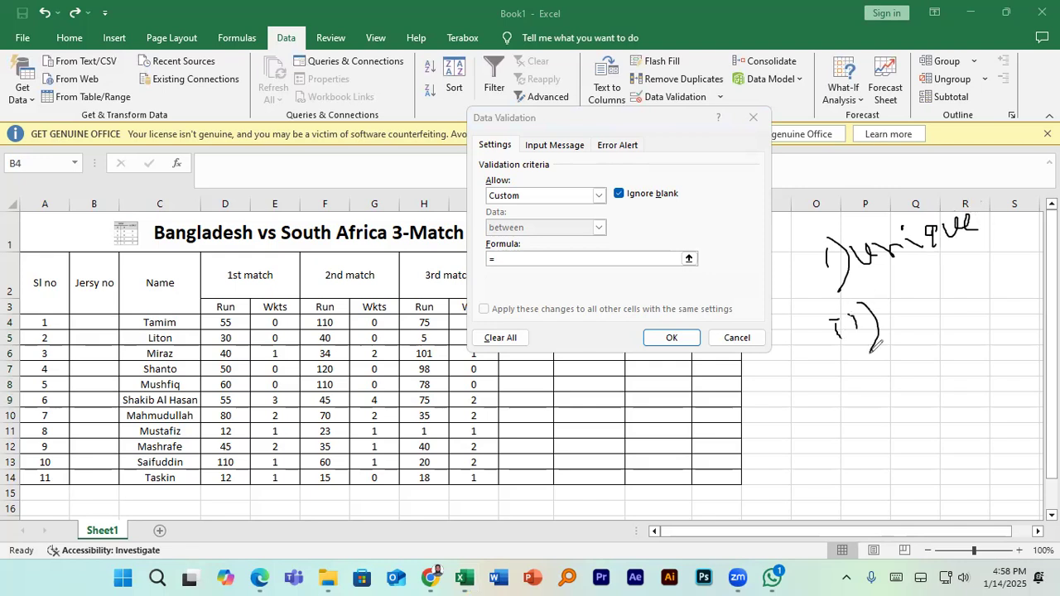
{"action": "left_click", "coordinate": [897, 301]}
{"action": "mouse_move", "coordinate": [897, 303]}
{"action": "left_mouse_down"}
{"action": "mouse_move", "coordinate": [921, 314]}
{"action": "mouse_move", "coordinate": [976, 280]}
{"action": "mouse_move", "coordinate": [989, 291]}
{"action": "mouse_move", "coordinate": [1010, 255]}
{"action": "mouse_move", "coordinate": [1025, 273]}
{"action": "left_mouse_up"}
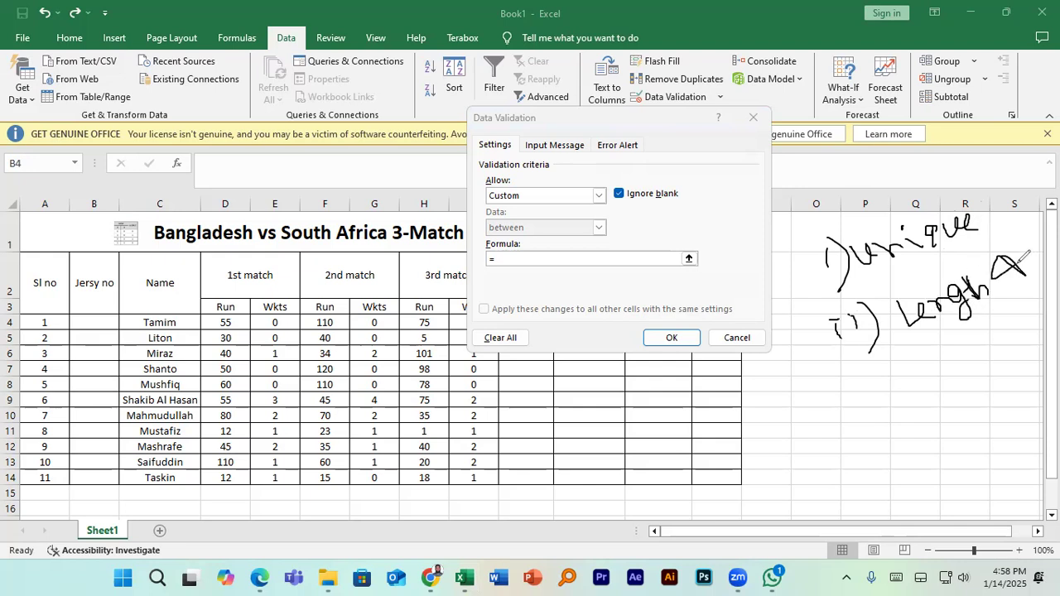
{"action": "mouse_move", "coordinate": [851, 402]}
{"action": "left_mouse_down"}
{"action": "mouse_move", "coordinate": [853, 414]}
{"action": "mouse_move", "coordinate": [878, 392]}
{"action": "mouse_move", "coordinate": [864, 427]}
{"action": "left_mouse_up"}
{"action": "left_click", "coordinate": [866, 380]}
{"action": "left_click", "coordinate": [858, 385]}
{"action": "left_click", "coordinate": [849, 390]}
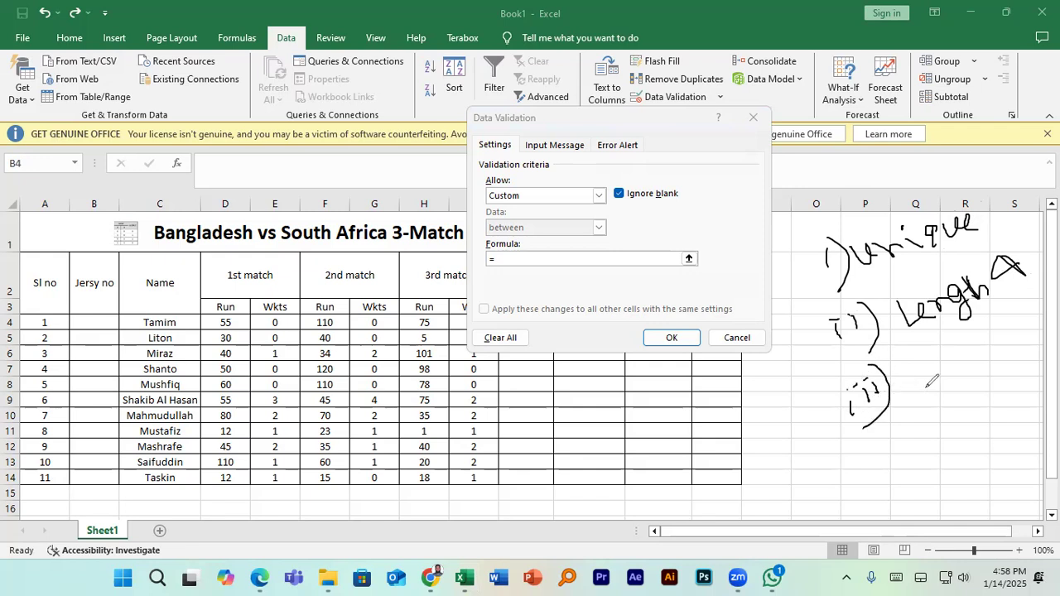
{"action": "left_click_drag", "start_coordinate": [906, 373], "coordinate": [919, 406]}
{"action": "left_click_drag", "start_coordinate": [940, 364], "coordinate": [978, 354]}
{"action": "mouse_move", "coordinate": [864, 462]}
{"action": "left_mouse_down"}
{"action": "mouse_move", "coordinate": [865, 478]}
{"action": "mouse_move", "coordinate": [895, 440]}
{"action": "mouse_move", "coordinate": [885, 483]}
{"action": "left_mouse_up"}
{"action": "left_click", "coordinate": [859, 451]}
{"action": "left_click", "coordinate": [875, 458]}
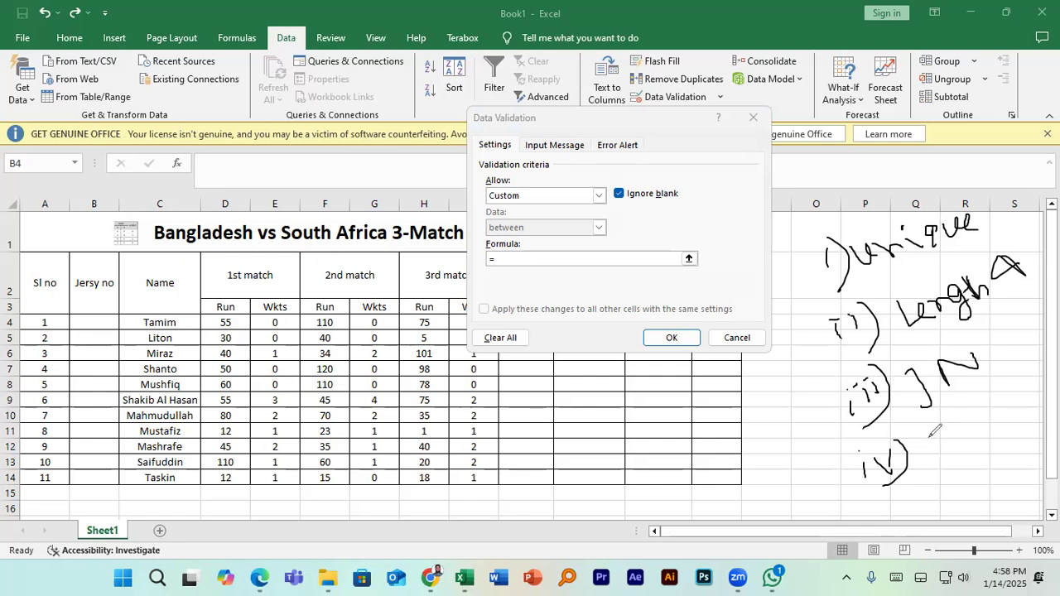
{"action": "mouse_move", "coordinate": [919, 434]}
{"action": "left_mouse_down"}
{"action": "mouse_move", "coordinate": [923, 457]}
{"action": "mouse_move", "coordinate": [975, 424]}
{"action": "mouse_move", "coordinate": [1001, 425]}
{"action": "mouse_move", "coordinate": [1005, 387]}
{"action": "mouse_move", "coordinate": [1025, 397]}
{"action": "mouse_move", "coordinate": [1030, 389]}
{"action": "left_mouse_up"}
{"action": "left_click", "coordinate": [1002, 404]}
{"action": "mouse_move", "coordinate": [959, 479]}
{"action": "left_mouse_down"}
{"action": "mouse_move", "coordinate": [974, 487]}
{"action": "mouse_move", "coordinate": [967, 477]}
{"action": "mouse_move", "coordinate": [987, 476]}
{"action": "mouse_move", "coordinate": [1036, 429]}
{"action": "mouse_move", "coordinate": [1030, 461]}
{"action": "mouse_move", "coordinate": [1013, 461]}
{"action": "mouse_move", "coordinate": [1029, 461]}
{"action": "left_mouse_up"}
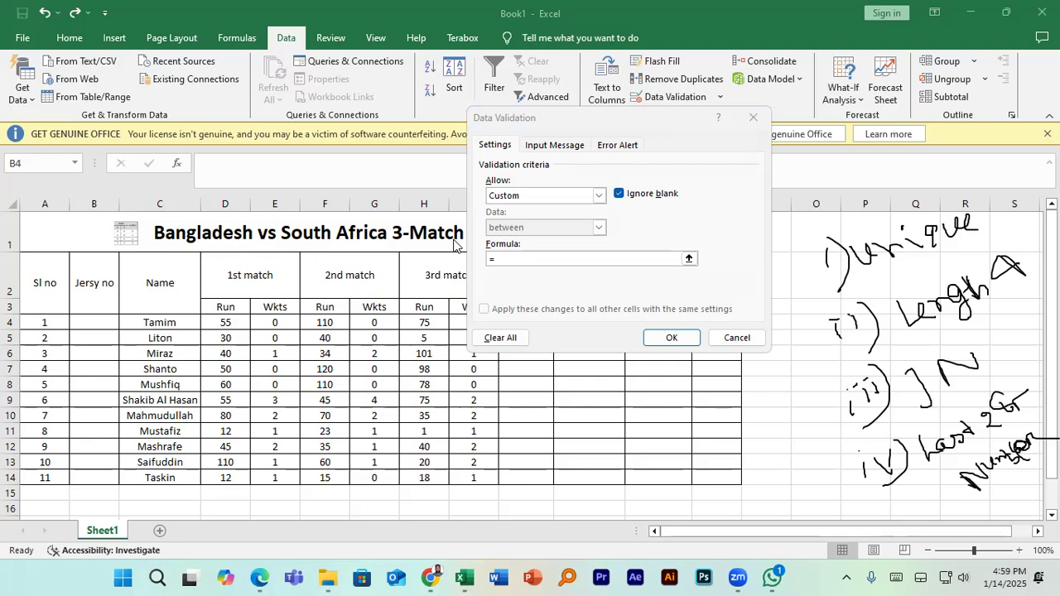
{"action": "left_click", "coordinate": [525, 261]}
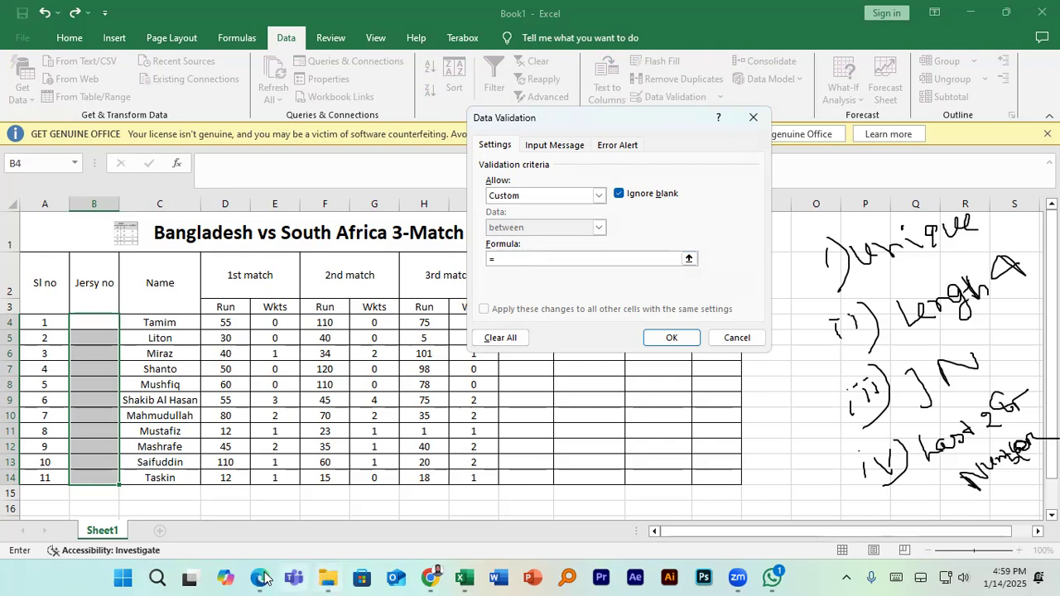
{"action": "mouse_move", "coordinate": [259, 577]}
{"action": "left_click", "coordinate": [512, 486]}
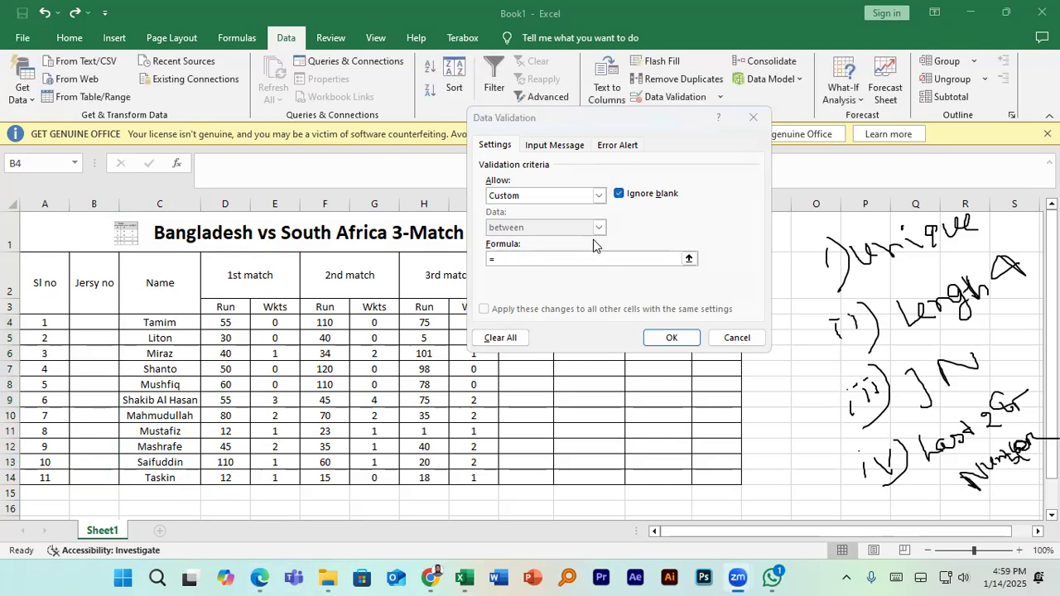
Continue the validation formula as =AND(len(B4)=4 so each jersey number must be four characters long
{"action": "left_click", "coordinate": [544, 259]}
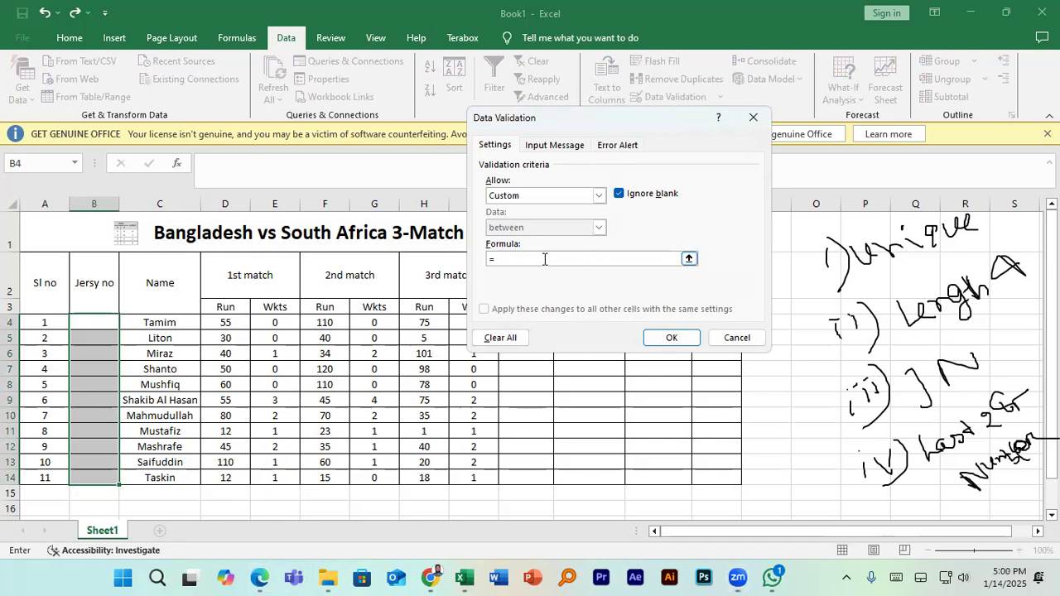
{"action": "type", "text": "AND"}
{"action": "left_click", "coordinate": [78, 318]}
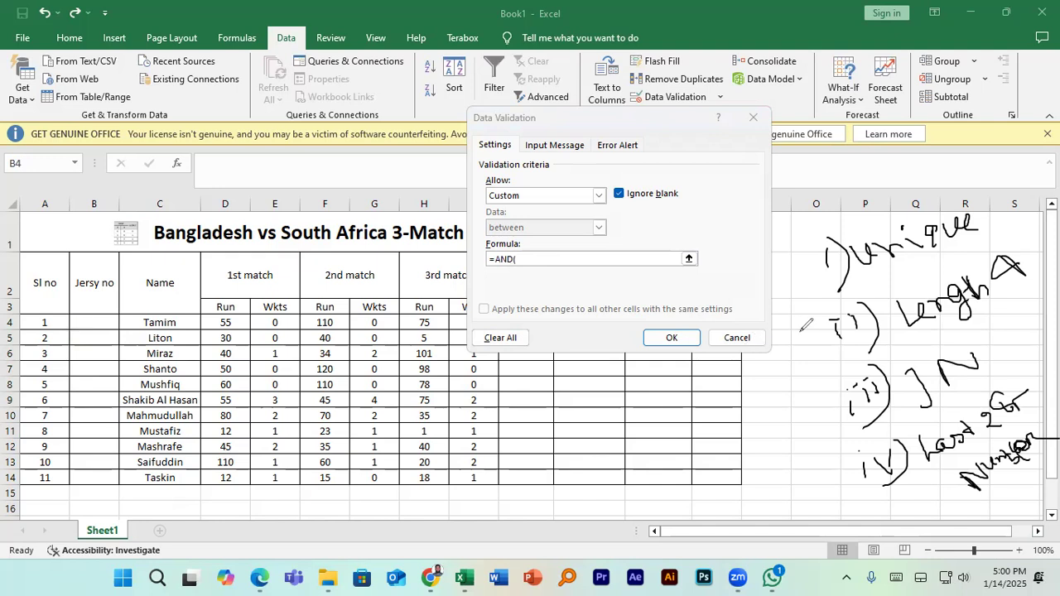
{"action": "left_click_drag", "start_coordinate": [800, 330], "coordinate": [897, 299]}
{"action": "left_click", "coordinate": [550, 264]}
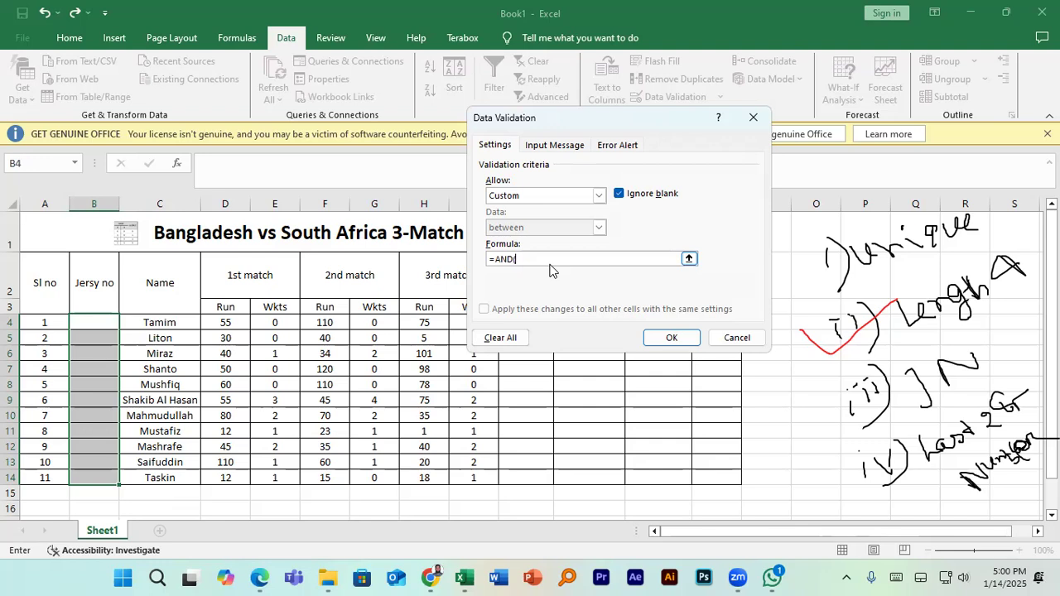
{"action": "type", "text": "len("}
{"action": "left_click", "coordinate": [83, 323]}
{"action": "type", "text": ")"}
{"action": "type", "text": "=4"}
Switch to questions.pdf in the browser and reread the Jersey No validation requirement on page 1
{"action": "left_click", "coordinate": [259, 578]}
{"action": "scroll", "coordinate": [360, 376], "scroll_direction": "up", "scroll_amount": 10}
{"action": "scroll", "coordinate": [360, 371], "scroll_direction": "up", "scroll_amount": 4}
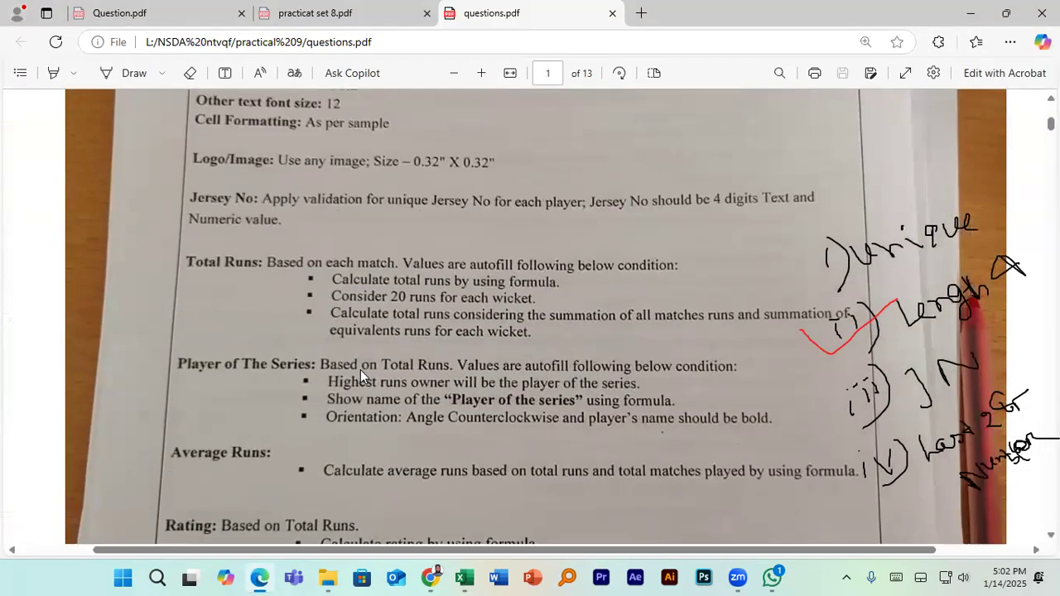
{"action": "scroll", "coordinate": [703, 232], "scroll_direction": "up", "scroll_amount": 1}
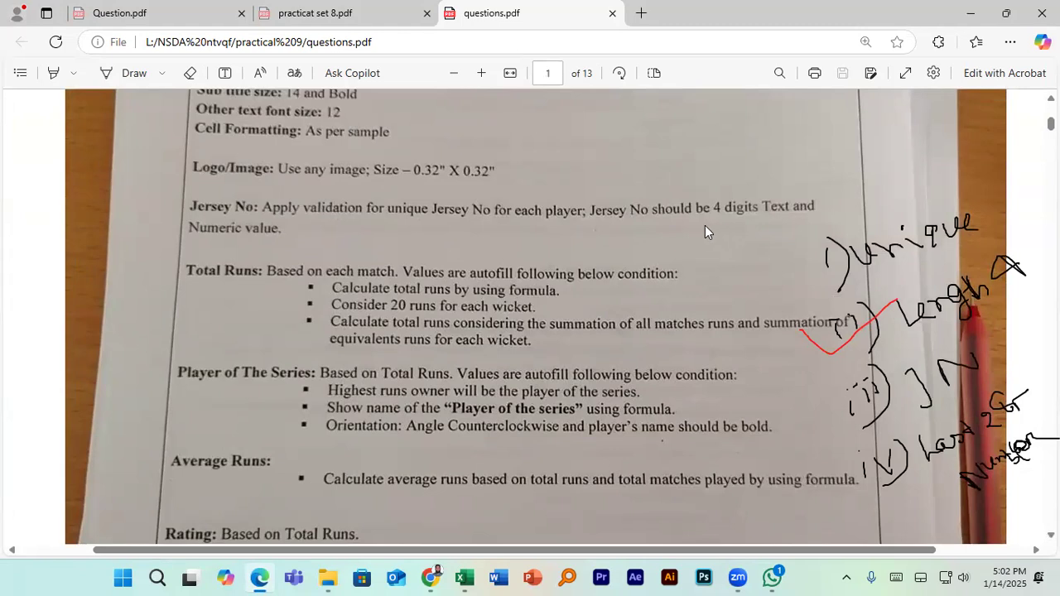
{"action": "key", "text": "alt+Tab"}
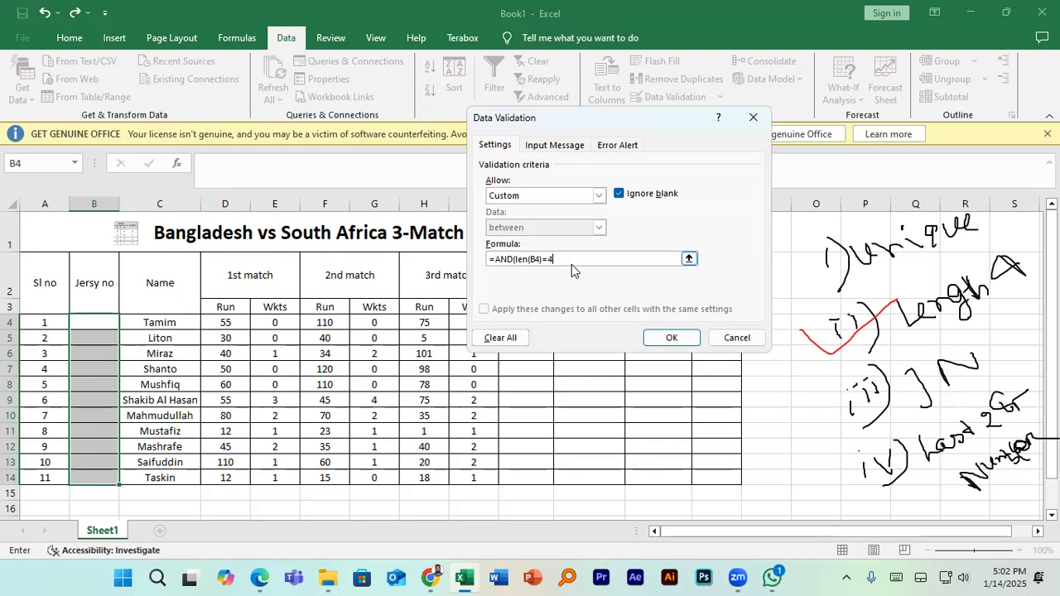
{"action": "key", "text": "alt+Tab"}
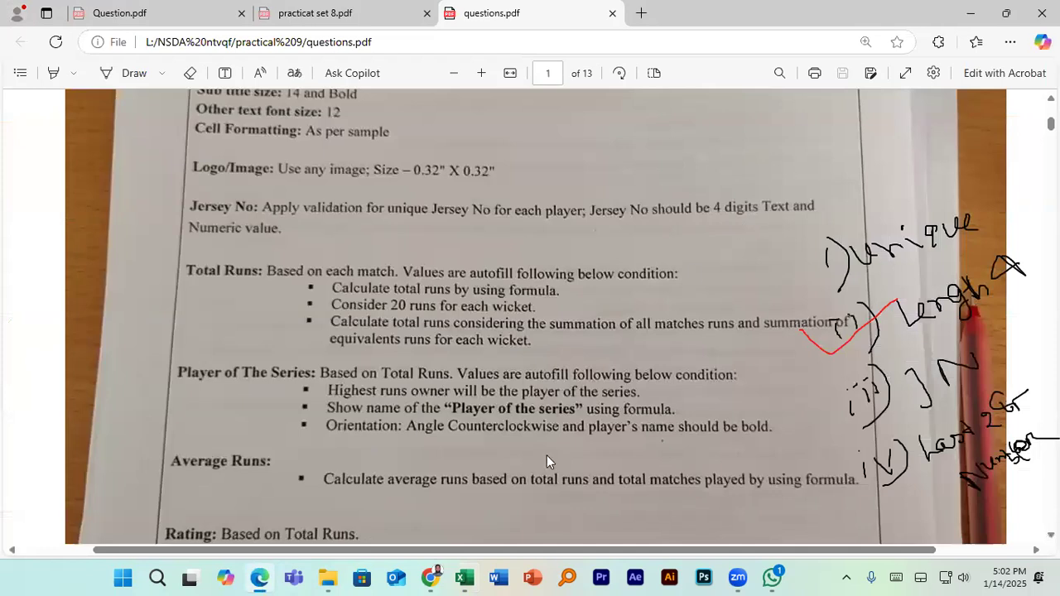
Return to the Excel validation formula and add the prefix condition left(B4,2)="JN" followed by a comma after the length condition
{"action": "left_click", "coordinate": [467, 578]}
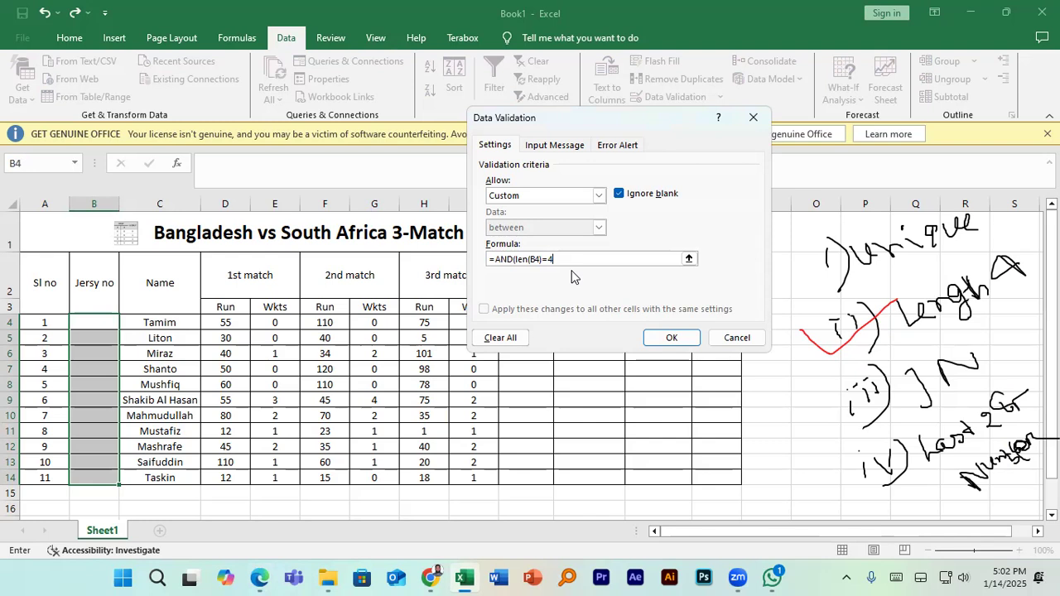
{"action": "type", "text": ","}
{"action": "left_click_drag", "start_coordinate": [849, 392], "coordinate": [900, 354]}
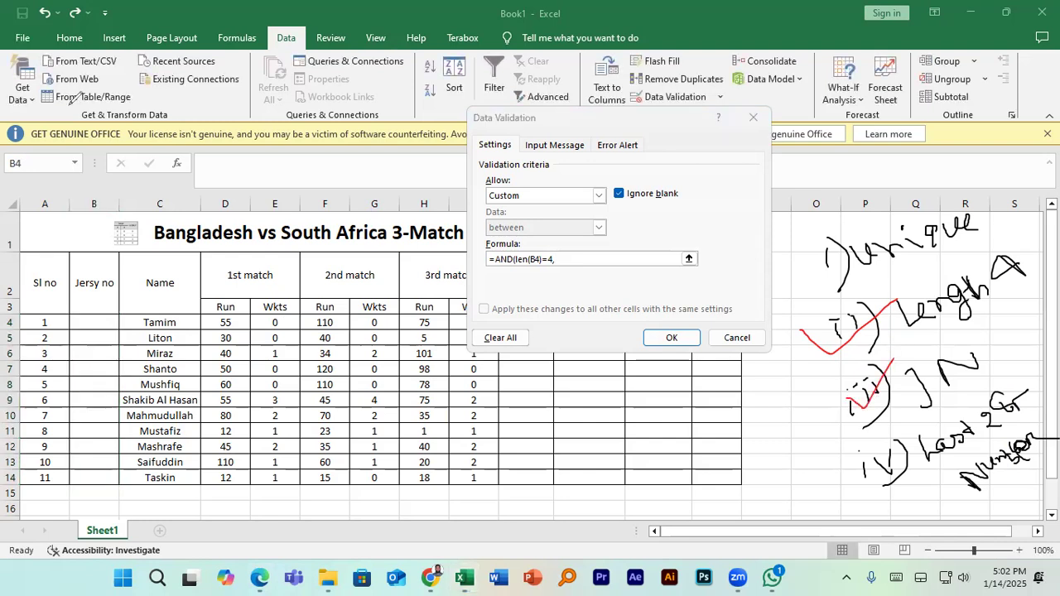
{"action": "left_click", "coordinate": [572, 260]}
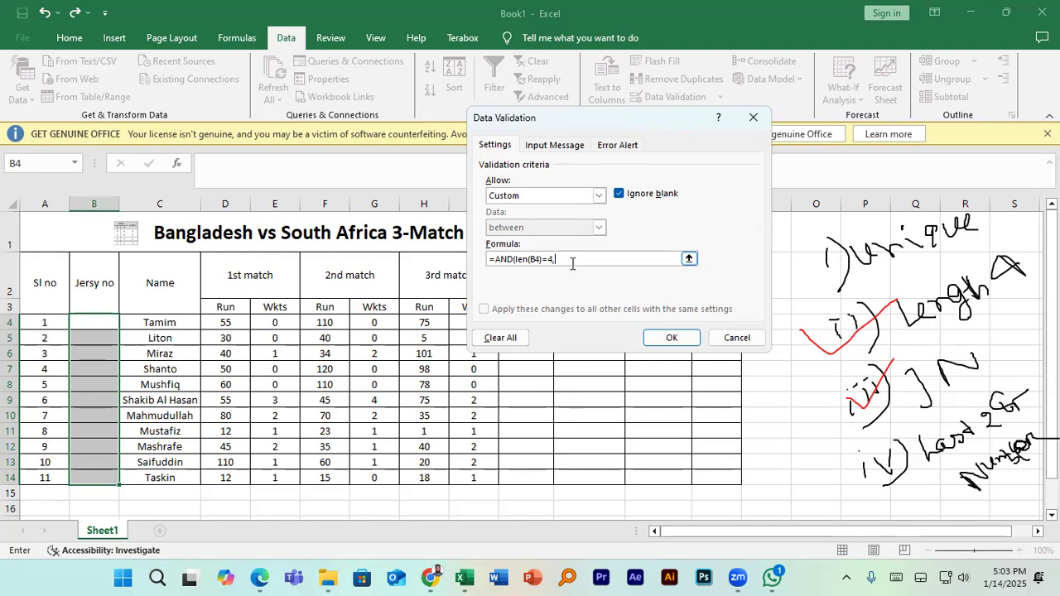
{"action": "type", "text": "left("}
{"action": "left_click", "coordinate": [595, 295]}
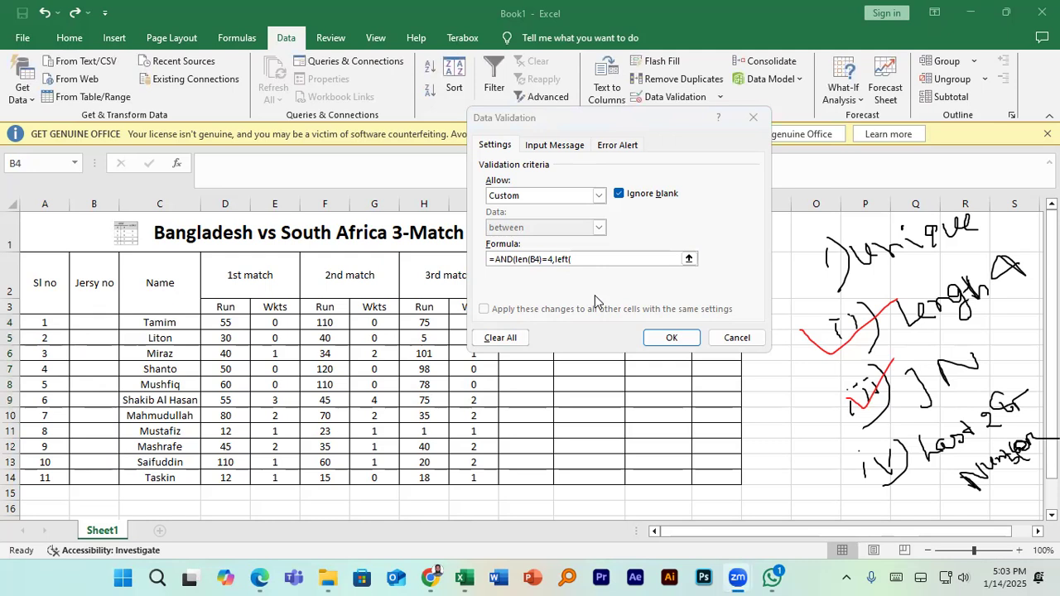
{"action": "left_click", "coordinate": [602, 257]}
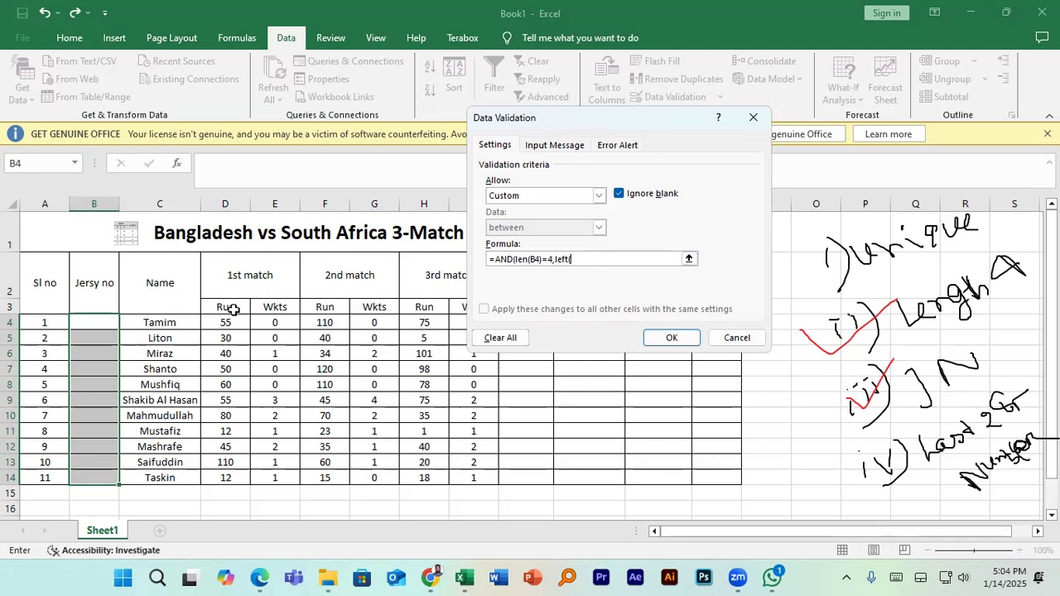
{"action": "left_click", "coordinate": [99, 322]}
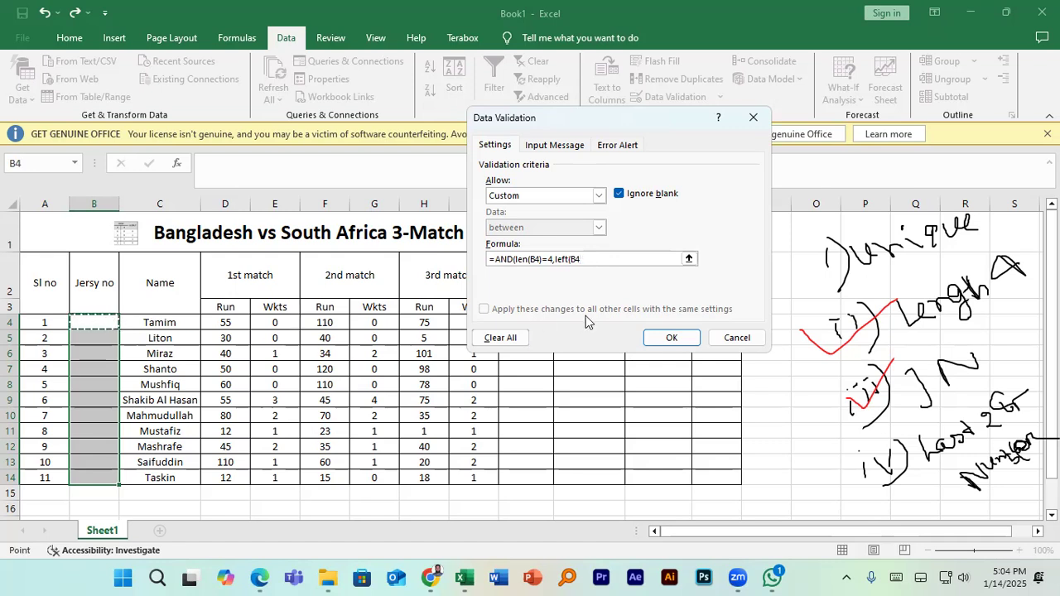
{"action": "type", "text": ","}
{"action": "type", "text": "2"}
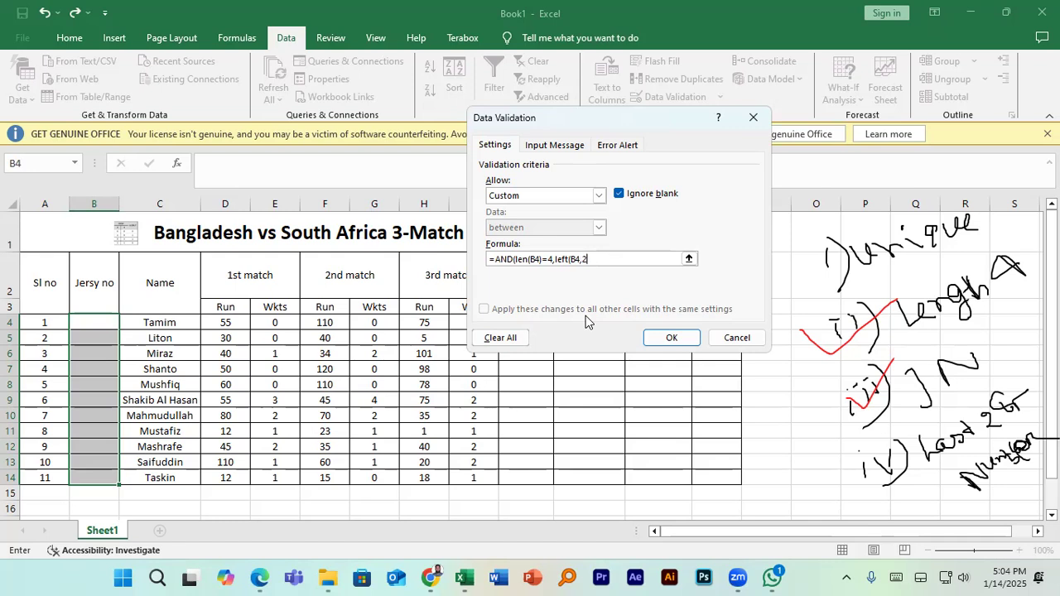
{"action": "type", "text": ")"}
{"action": "type", "text": "="}
{"action": "type", "text": "\"JN\""}
{"action": "left_click_drag", "start_coordinate": [589, 259], "coordinate": [612, 257]}
{"action": "left_click", "coordinate": [613, 258]}
{"action": "left_click", "coordinate": [51, 147]}
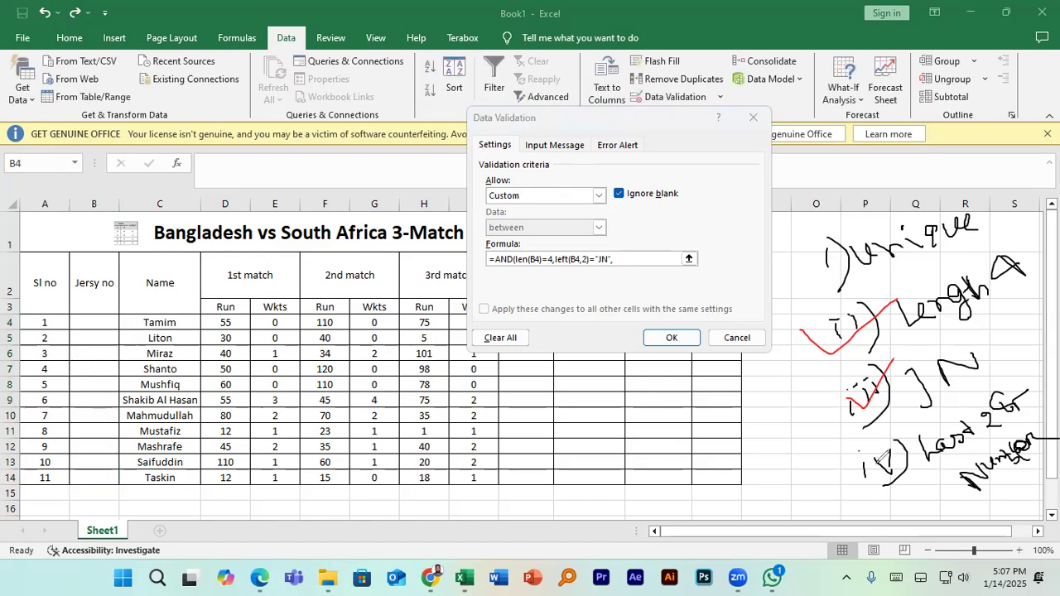
Tick the last-two-characters note and add right(B4,2) to the validation formula after the JN prefix condition
{"action": "left_click_drag", "start_coordinate": [859, 453], "coordinate": [931, 424]}
{"action": "left_click", "coordinate": [617, 262]}
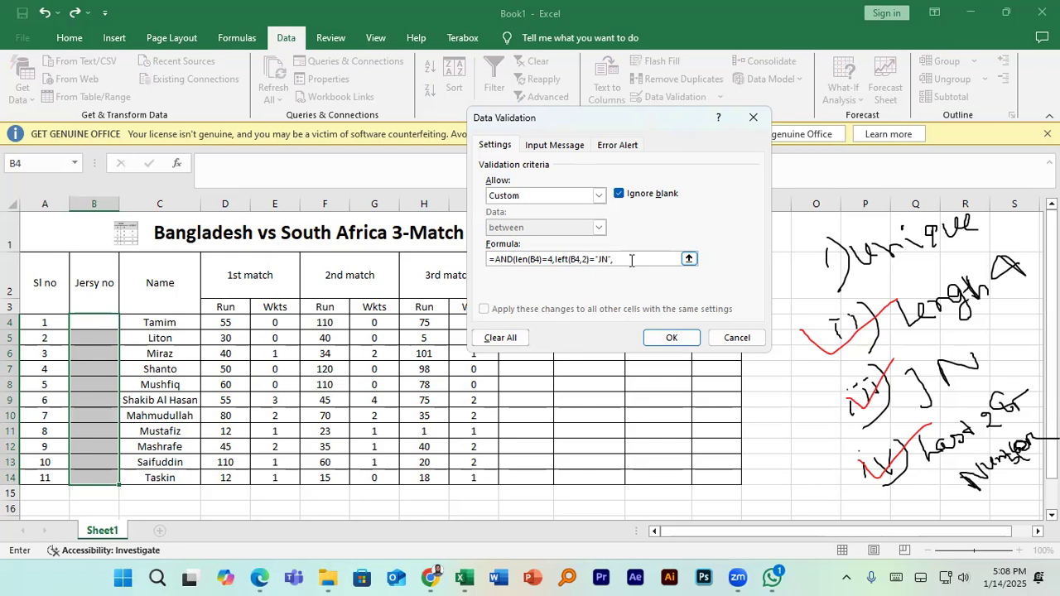
{"action": "type", "text": "righ"}
{"action": "type", "text": "t(B4"}
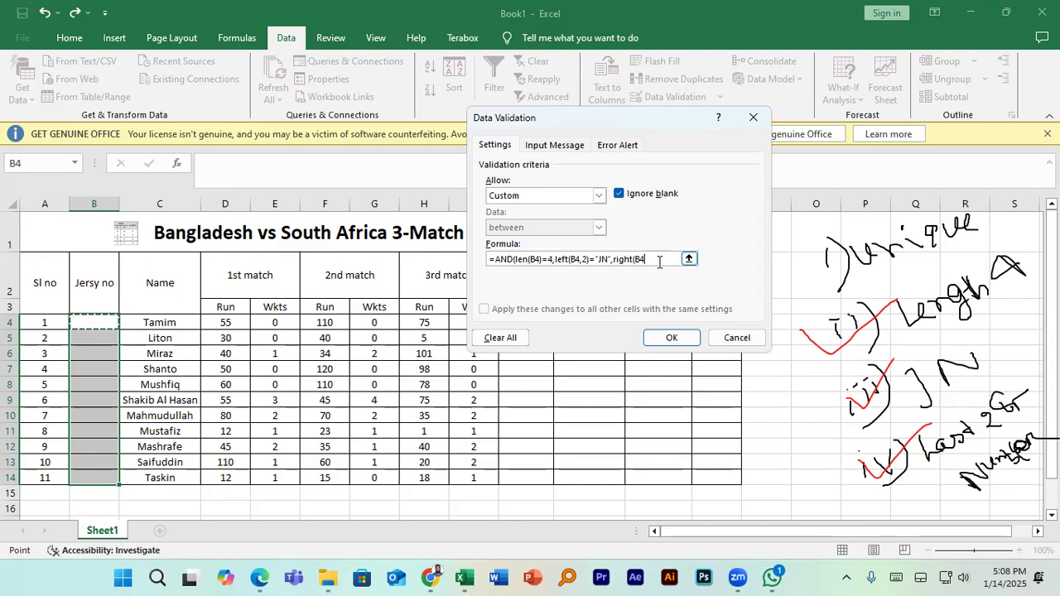
{"action": "type", "text": ",2"}
{"action": "type", "text": ")"}
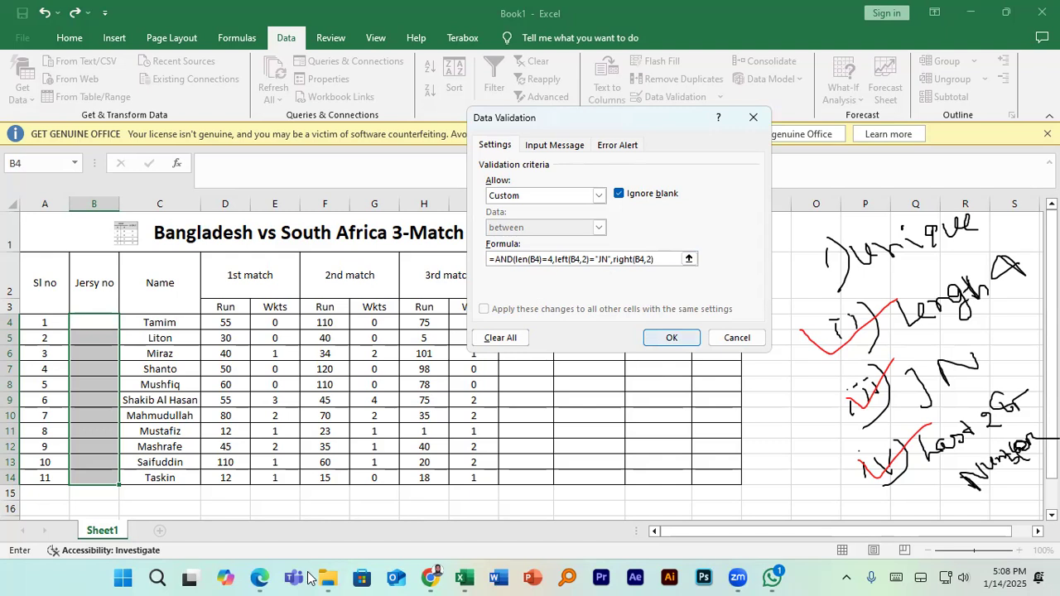
Switch to questions.pdf in the browser and examine the Sample 1 main worksheet table on page 2
{"action": "left_click", "coordinate": [259, 578]}
{"action": "scroll", "coordinate": [291, 383], "scroll_direction": "down", "scroll_amount": 15}
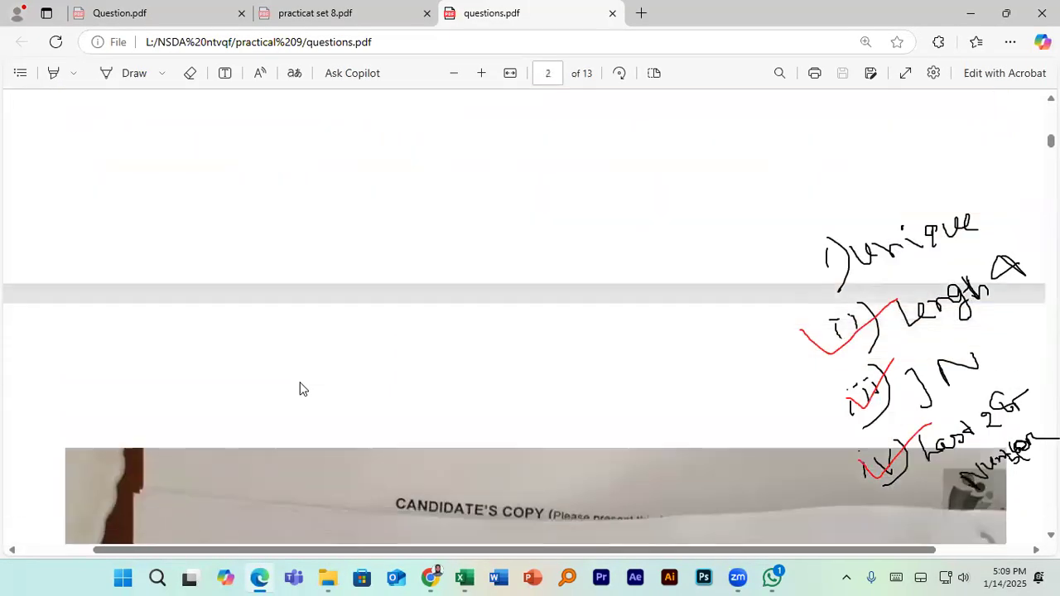
{"action": "scroll", "coordinate": [299, 381], "scroll_direction": "down", "scroll_amount": 5}
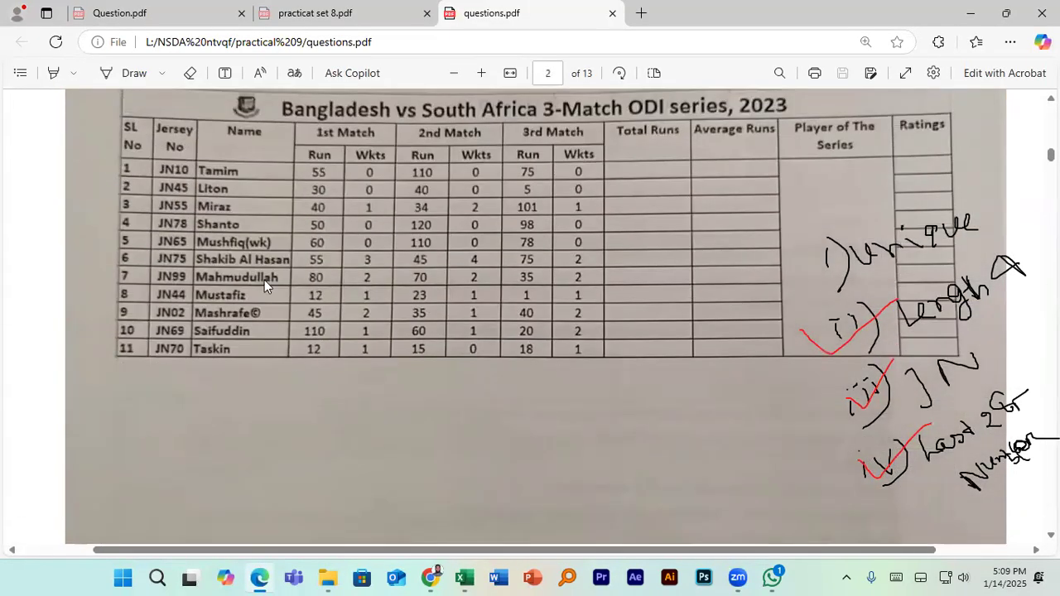
{"action": "scroll", "coordinate": [174, 248], "scroll_direction": "up", "scroll_amount": 1}
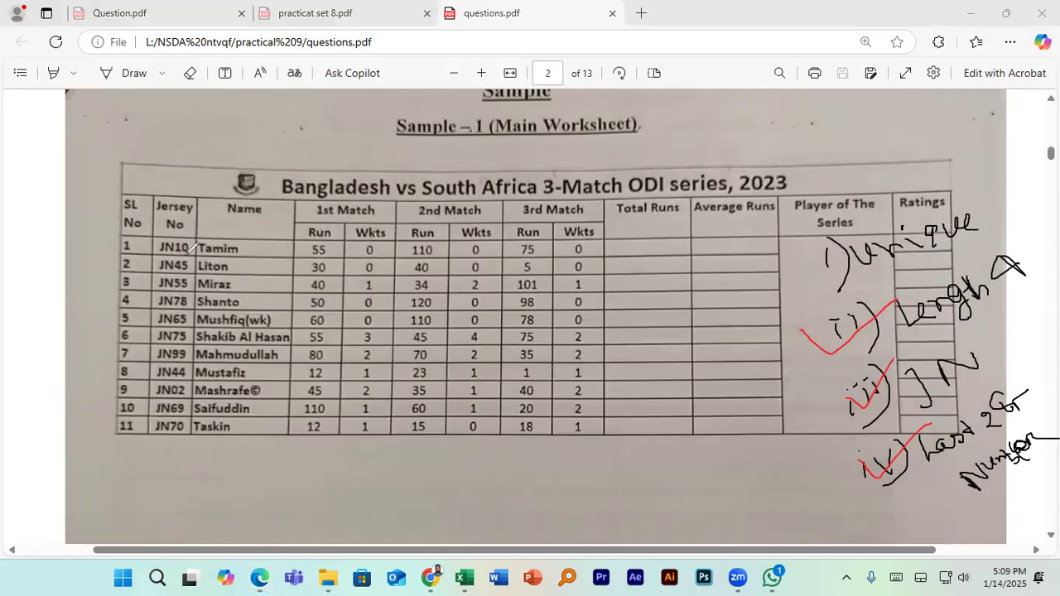
Circle JN10 in the sample table and handwrite Left(B3,2) above it, with row numbers 1 to 3 and column letters A and B
{"action": "mouse_move", "coordinate": [158, 238]}
{"action": "left_mouse_down"}
{"action": "mouse_move", "coordinate": [193, 252]}
{"action": "mouse_move", "coordinate": [181, 231]}
{"action": "mouse_move", "coordinate": [159, 237]}
{"action": "left_mouse_up"}
{"action": "mouse_move", "coordinate": [170, 173]}
{"action": "left_mouse_down"}
{"action": "mouse_move", "coordinate": [174, 187]}
{"action": "mouse_move", "coordinate": [183, 176]}
{"action": "left_mouse_up"}
{"action": "mouse_move", "coordinate": [194, 119]}
{"action": "left_mouse_down"}
{"action": "mouse_move", "coordinate": [204, 147]}
{"action": "mouse_move", "coordinate": [253, 137]}
{"action": "mouse_move", "coordinate": [266, 111]}
{"action": "mouse_move", "coordinate": [305, 136]}
{"action": "mouse_move", "coordinate": [314, 114]}
{"action": "mouse_move", "coordinate": [340, 107]}
{"action": "mouse_move", "coordinate": [364, 124]}
{"action": "mouse_move", "coordinate": [373, 103]}
{"action": "mouse_move", "coordinate": [382, 126]}
{"action": "mouse_move", "coordinate": [418, 103]}
{"action": "mouse_move", "coordinate": [413, 89]}
{"action": "mouse_move", "coordinate": [431, 157]}
{"action": "left_mouse_up"}
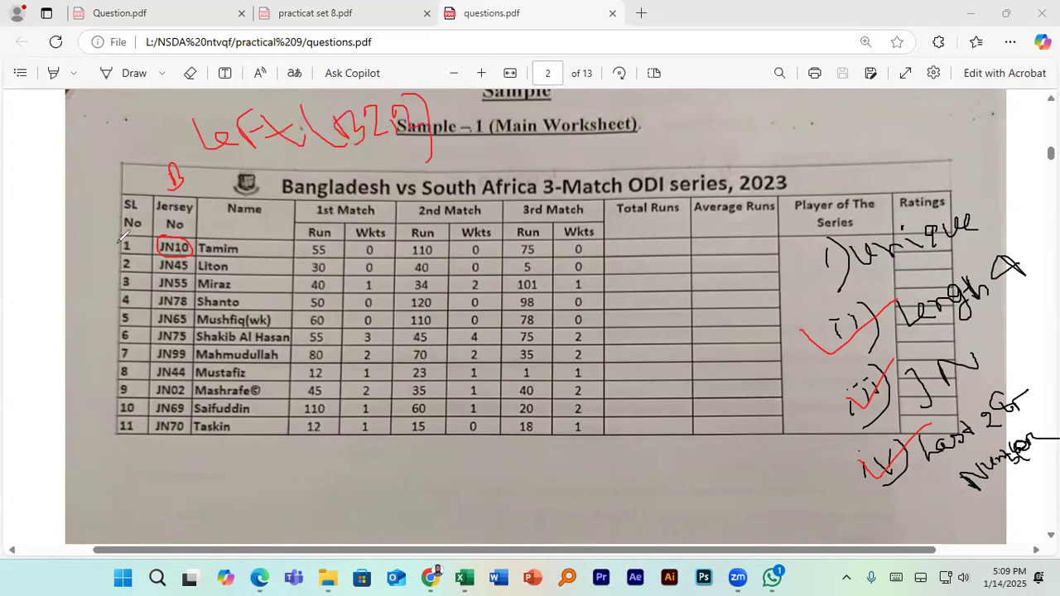
{"action": "mouse_move", "coordinate": [104, 241]}
{"action": "left_mouse_down"}
{"action": "mouse_move", "coordinate": [123, 248]}
{"action": "mouse_move", "coordinate": [112, 265]}
{"action": "left_mouse_up"}
{"action": "left_click_drag", "start_coordinate": [105, 209], "coordinate": [122, 225]}
{"action": "left_click_drag", "start_coordinate": [98, 180], "coordinate": [103, 189]}
{"action": "mouse_move", "coordinate": [135, 157]}
{"action": "left_mouse_down"}
{"action": "mouse_move", "coordinate": [177, 134]}
{"action": "mouse_move", "coordinate": [185, 155]}
{"action": "mouse_move", "coordinate": [195, 151]}
{"action": "left_mouse_up"}
{"action": "left_click_drag", "start_coordinate": [364, 115], "coordinate": [373, 141]}
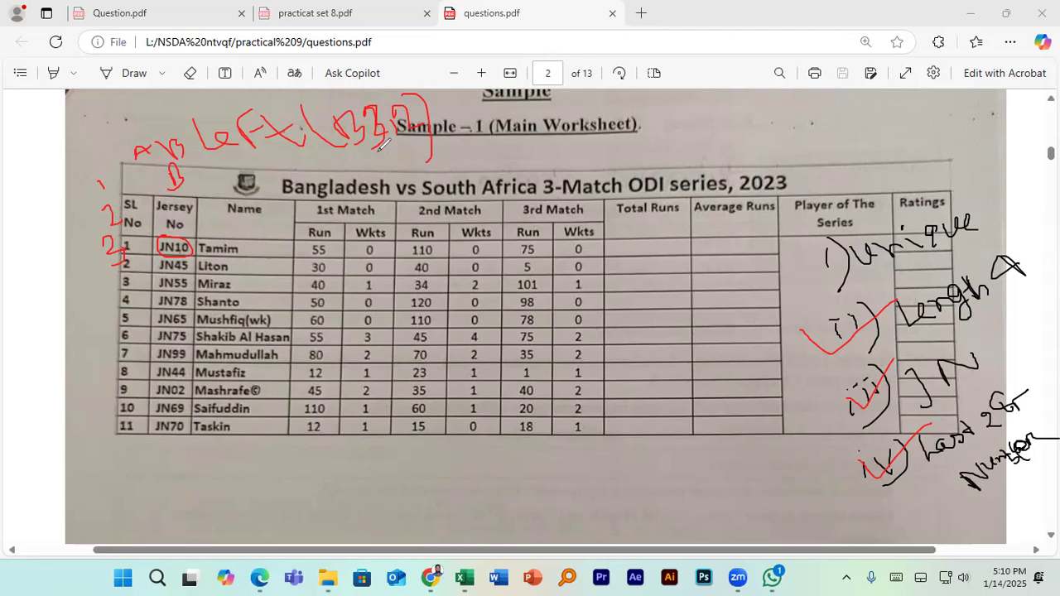
Handwrite =Right(B3,2) above the sample table, mark the digits of JN10 and note 10 as the extracted text
{"action": "mouse_move", "coordinate": [665, 119]}
{"action": "left_mouse_down"}
{"action": "mouse_move", "coordinate": [667, 137]}
{"action": "mouse_move", "coordinate": [669, 126]}
{"action": "mouse_move", "coordinate": [684, 131]}
{"action": "left_mouse_up"}
{"action": "mouse_move", "coordinate": [692, 119]}
{"action": "left_mouse_down"}
{"action": "mouse_move", "coordinate": [696, 134]}
{"action": "mouse_move", "coordinate": [726, 117]}
{"action": "mouse_move", "coordinate": [729, 146]}
{"action": "left_mouse_up"}
{"action": "mouse_move", "coordinate": [737, 96]}
{"action": "left_mouse_down"}
{"action": "mouse_move", "coordinate": [758, 126]}
{"action": "mouse_move", "coordinate": [792, 103]}
{"action": "left_mouse_up"}
{"action": "mouse_move", "coordinate": [800, 98]}
{"action": "left_mouse_down"}
{"action": "mouse_move", "coordinate": [810, 130]}
{"action": "mouse_move", "coordinate": [816, 125]}
{"action": "left_mouse_up"}
{"action": "mouse_move", "coordinate": [817, 101]}
{"action": "left_mouse_down"}
{"action": "mouse_move", "coordinate": [834, 123]}
{"action": "mouse_move", "coordinate": [854, 116]}
{"action": "mouse_move", "coordinate": [838, 128]}
{"action": "mouse_move", "coordinate": [909, 116]}
{"action": "mouse_move", "coordinate": [912, 132]}
{"action": "left_mouse_up"}
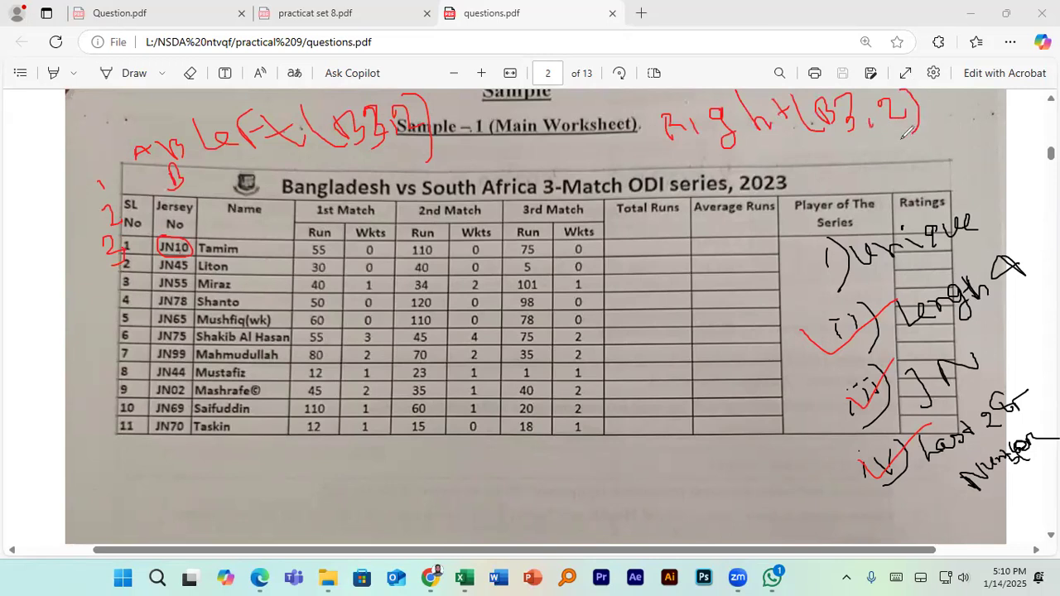
{"action": "mouse_move", "coordinate": [644, 143]}
{"action": "left_mouse_down"}
{"action": "mouse_move", "coordinate": [627, 152]}
{"action": "mouse_move", "coordinate": [651, 151]}
{"action": "left_mouse_up"}
{"action": "left_click_drag", "start_coordinate": [178, 239], "coordinate": [176, 229]}
{"action": "mouse_move", "coordinate": [478, 148]}
{"action": "left_mouse_down"}
{"action": "mouse_move", "coordinate": [473, 171]}
{"action": "mouse_move", "coordinate": [494, 146]}
{"action": "left_mouse_up"}
{"action": "mouse_move", "coordinate": [618, 251]}
{"action": "left_mouse_down"}
{"action": "mouse_move", "coordinate": [615, 272]}
{"action": "mouse_move", "coordinate": [640, 265]}
{"action": "mouse_move", "coordinate": [621, 287]}
{"action": "mouse_move", "coordinate": [635, 280]}
{"action": "left_mouse_up"}
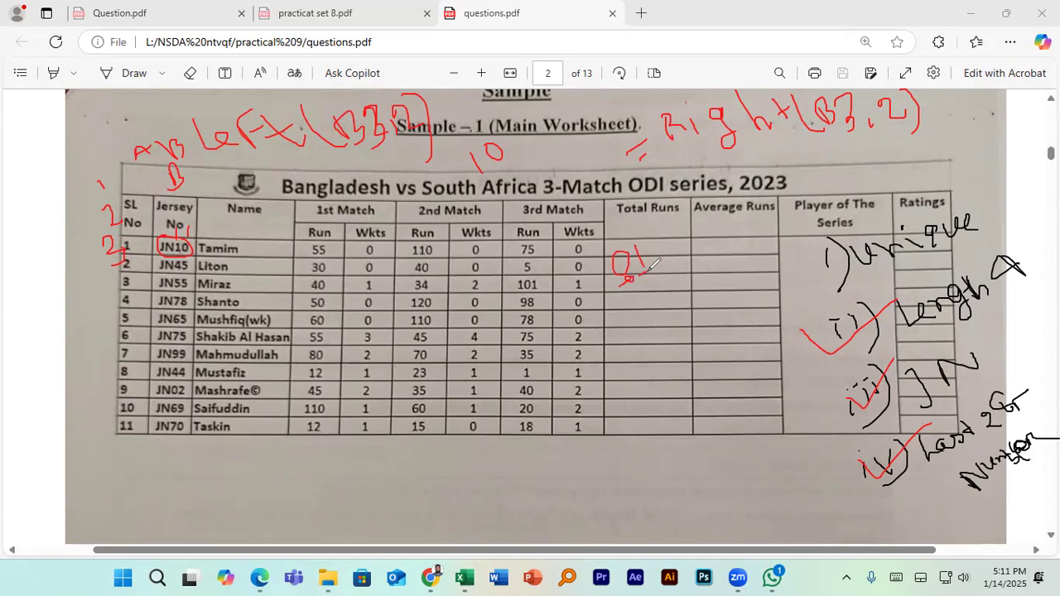
{"action": "mouse_move", "coordinate": [630, 237]}
{"action": "left_mouse_down"}
{"action": "mouse_move", "coordinate": [603, 254]}
{"action": "mouse_move", "coordinate": [648, 258]}
{"action": "mouse_move", "coordinate": [617, 240]}
{"action": "mouse_move", "coordinate": [666, 252]}
{"action": "left_mouse_up"}
Return to the Excel validation formula and insert value( before right(B4,2)
{"action": "key", "text": "alt+Tab"}
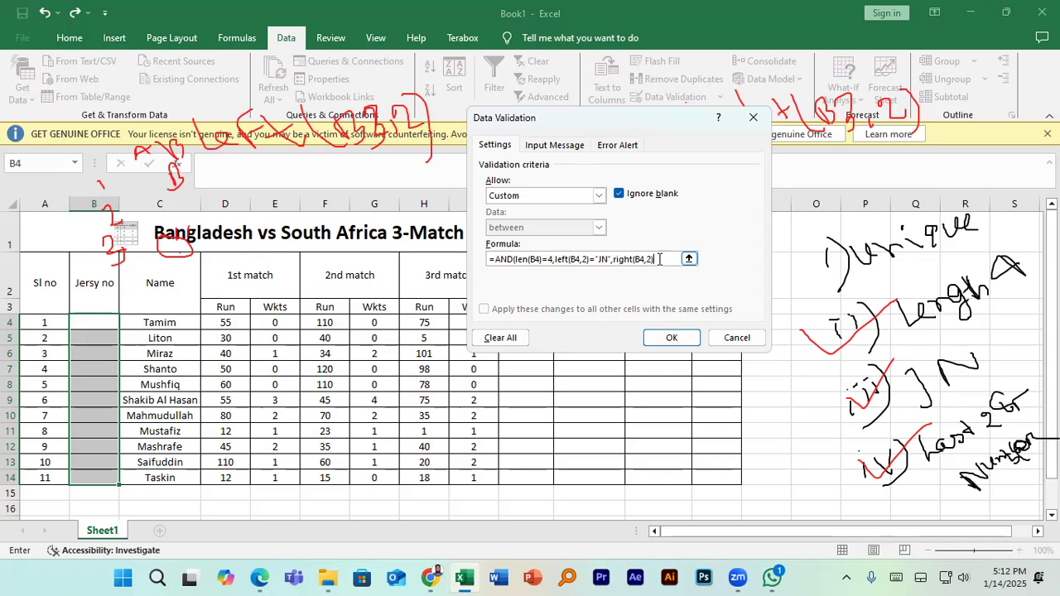
{"action": "type", "text": "="}
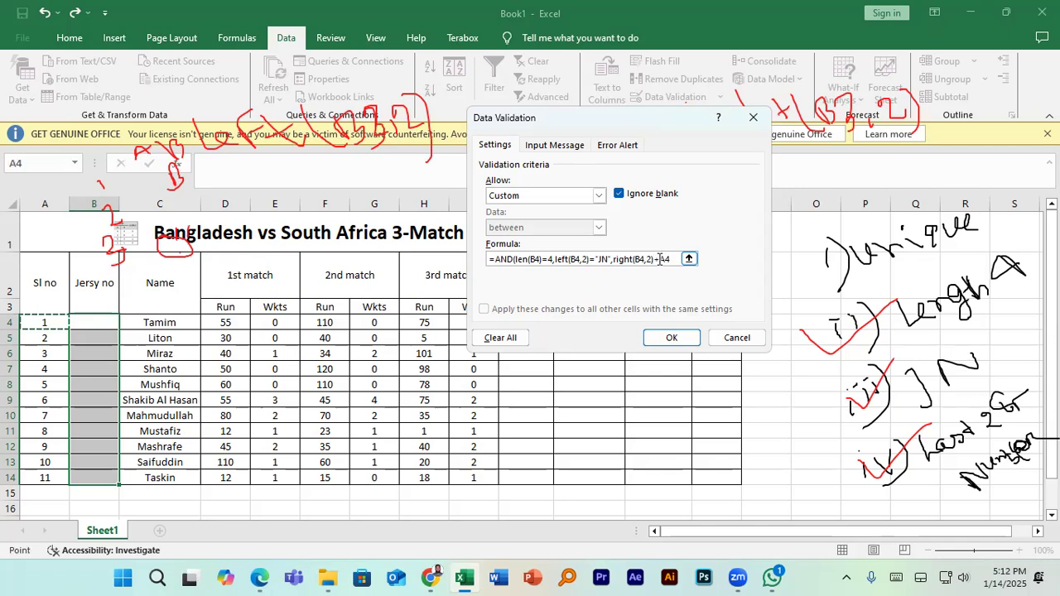
{"action": "key", "text": "BackSpace"}
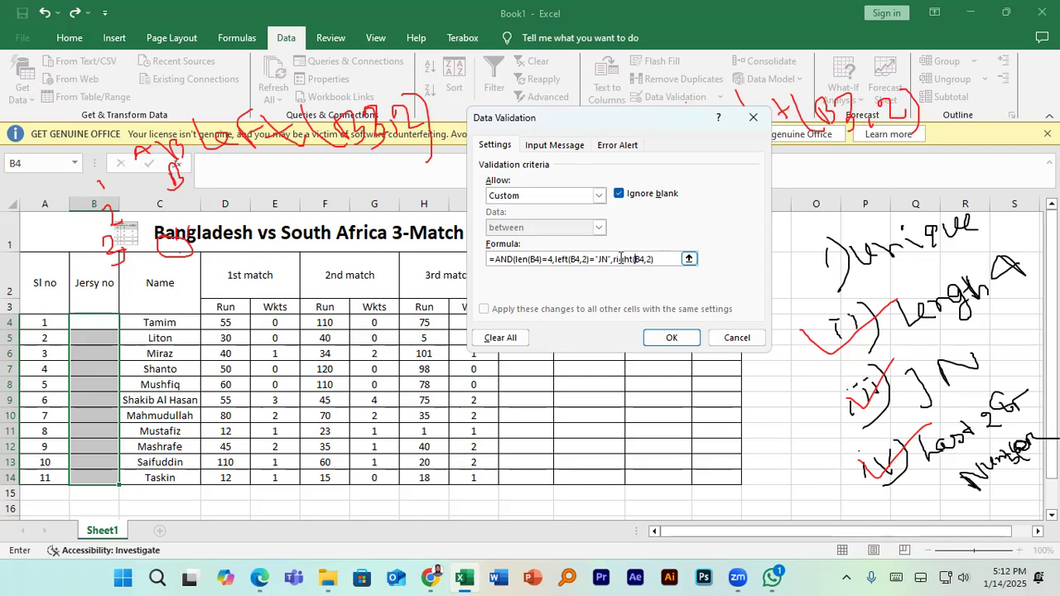
{"action": "left_click_drag", "start_coordinate": [614, 258], "coordinate": [659, 260]}
{"action": "left_click", "coordinate": [657, 260]}
{"action": "type", "text": "valu"}
{"action": "key", "text": "End"}
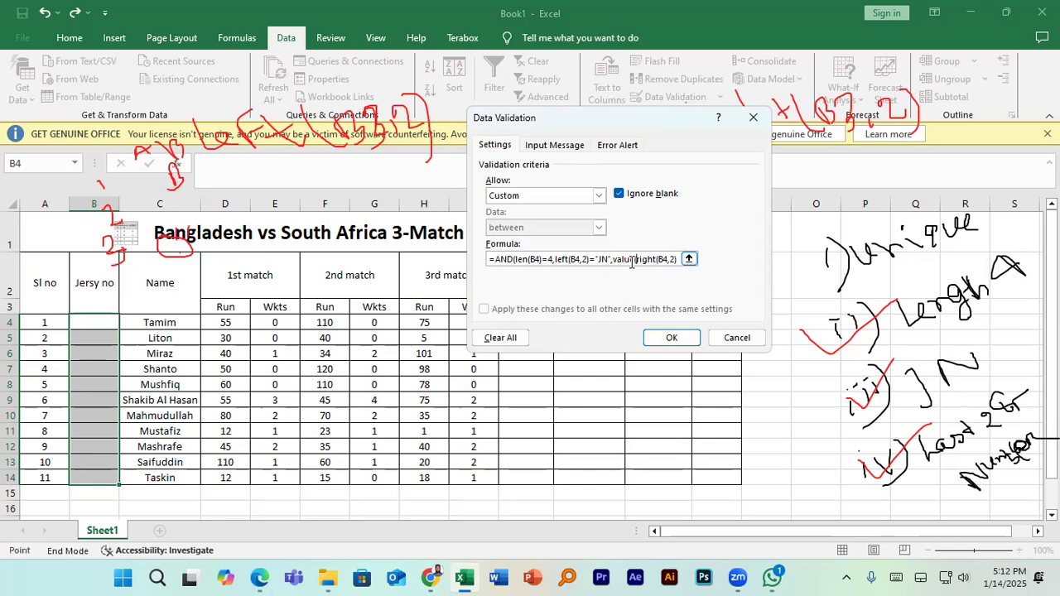
{"action": "type", "text": "en(B4)"}
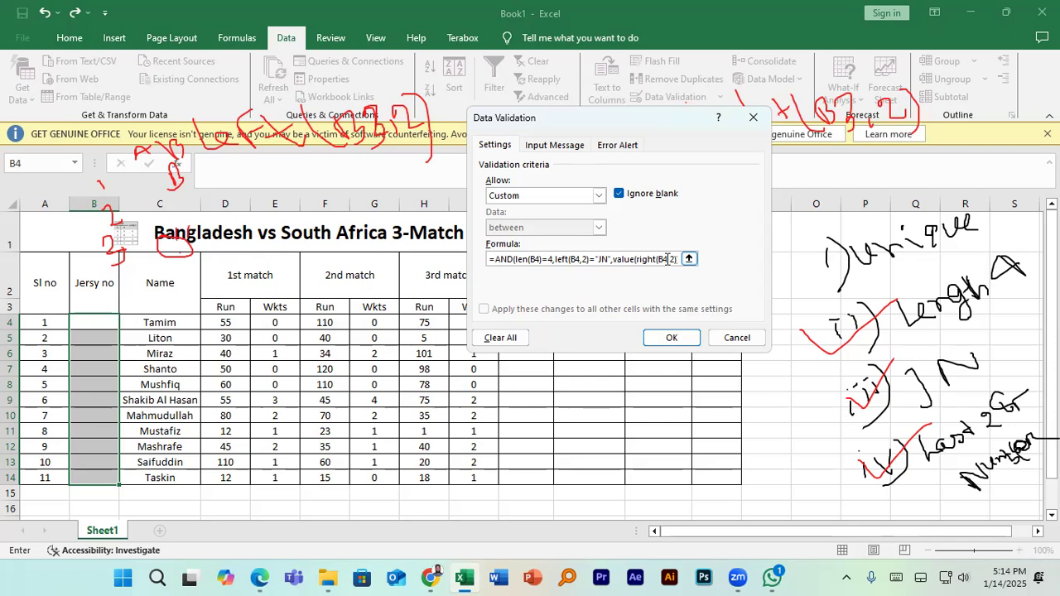
Insert isnumber( before the value function in the validation formula and go to the formula's end
{"action": "left_click", "coordinate": [612, 259]}
{"action": "type", "text": "isnumber"}
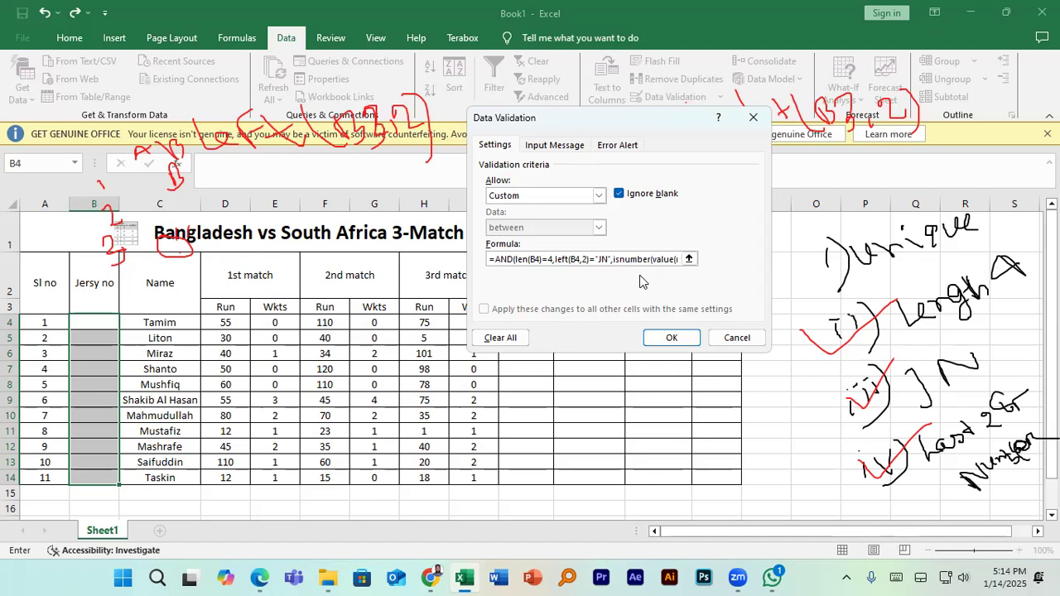
{"action": "type", "text": "("}
{"action": "key", "text": "Right"}
{"action": "key", "text": "BackSpace"}
{"action": "key", "text": "BackSpace"}
{"action": "left_click_drag", "start_coordinate": [672, 259], "coordinate": [686, 260]}
{"action": "left_click", "coordinate": [681, 260]}
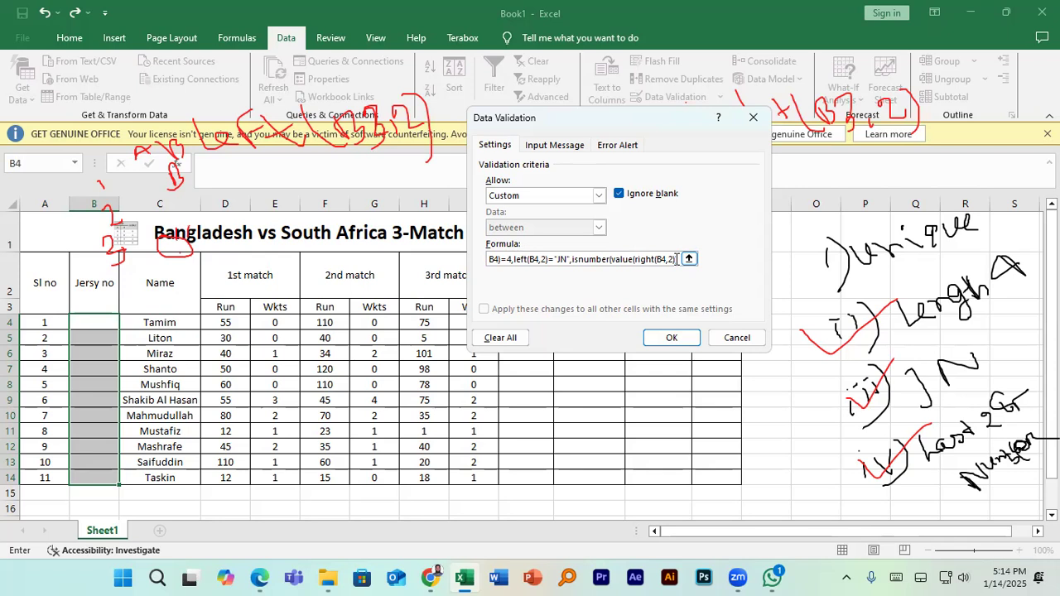
Close the nested functions so the condition reads isnumber(value(right(B4,2))), removing the stray valu text
{"action": "type", "text": ")valu"}
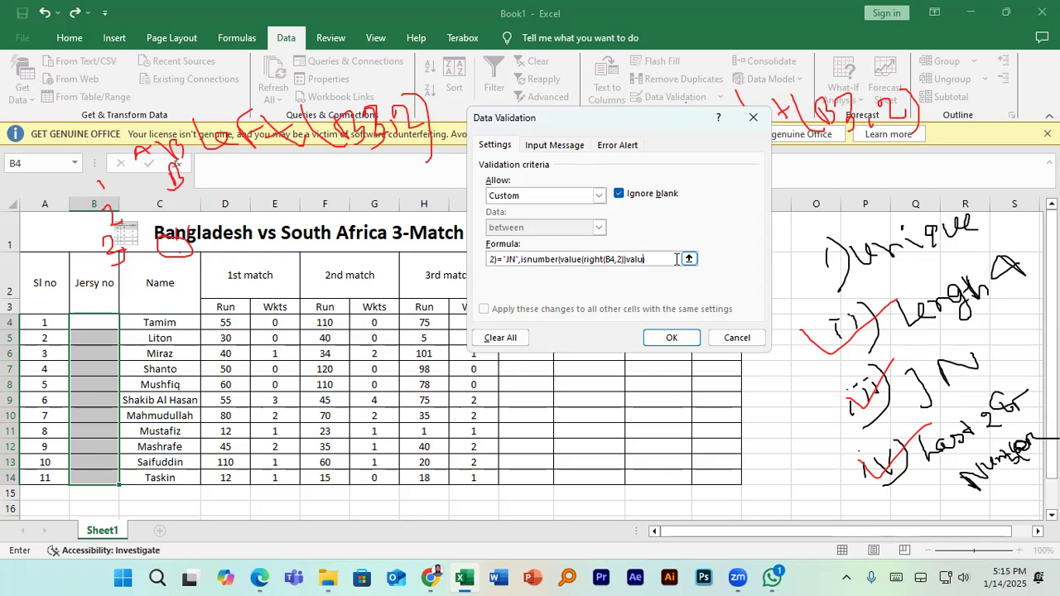
{"action": "type", "text": ")"}
{"action": "key", "text": "BackSpace"}
{"action": "key", "text": "BackSpace"}
{"action": "key", "text": "BackSpace"}
{"action": "key", "text": "BackSpace"}
{"action": "type", "text": ")"}
{"action": "key", "text": "Return"}
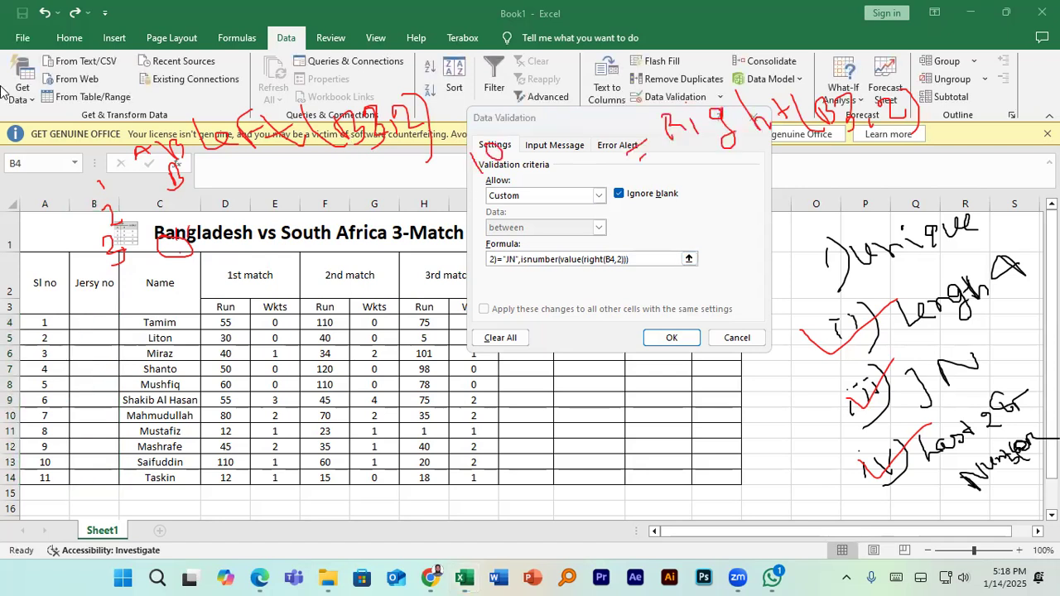
Handwrite the example value($2,000) over the sheet with 2000 as its numeric result
{"action": "mouse_move", "coordinate": [266, 248]}
{"action": "left_mouse_down"}
{"action": "mouse_move", "coordinate": [266, 300]}
{"action": "mouse_move", "coordinate": [291, 313]}
{"action": "mouse_move", "coordinate": [330, 286]}
{"action": "mouse_move", "coordinate": [375, 226]}
{"action": "mouse_move", "coordinate": [417, 215]}
{"action": "mouse_move", "coordinate": [401, 235]}
{"action": "left_mouse_up"}
{"action": "left_click_drag", "start_coordinate": [332, 284], "coordinate": [346, 300]}
{"action": "left_click_drag", "start_coordinate": [204, 259], "coordinate": [313, 338]}
{"action": "left_click_drag", "start_coordinate": [396, 187], "coordinate": [444, 247]}
{"action": "mouse_move", "coordinate": [98, 375]}
{"action": "left_mouse_down"}
{"action": "mouse_move", "coordinate": [143, 375]}
{"action": "mouse_move", "coordinate": [189, 313]}
{"action": "mouse_move", "coordinate": [217, 297]}
{"action": "left_mouse_up"}
{"action": "mouse_move", "coordinate": [318, 368]}
{"action": "left_mouse_down"}
{"action": "mouse_move", "coordinate": [339, 389]}
{"action": "mouse_move", "coordinate": [395, 349]}
{"action": "left_mouse_up"}
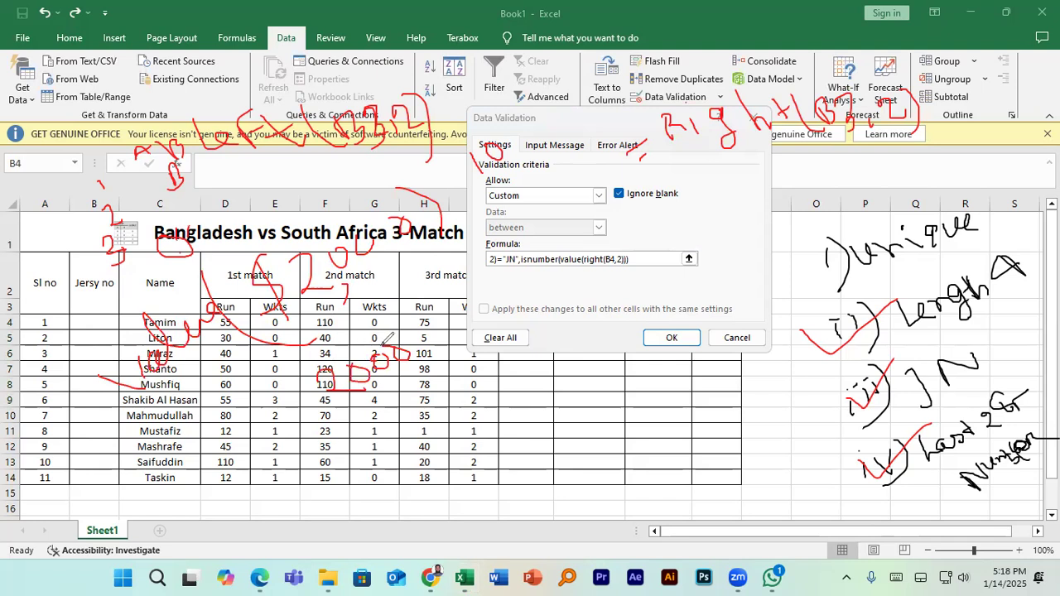
Handwrite isnumber beside the 2000 example, circle and link the two, and erase the red formula notes
{"action": "mouse_move", "coordinate": [383, 339]}
{"action": "left_mouse_down"}
{"action": "mouse_move", "coordinate": [316, 340]}
{"action": "mouse_move", "coordinate": [378, 417]}
{"action": "mouse_move", "coordinate": [366, 334]}
{"action": "mouse_move", "coordinate": [322, 358]}
{"action": "left_mouse_up"}
{"action": "mouse_move", "coordinate": [190, 474]}
{"action": "left_mouse_down"}
{"action": "mouse_move", "coordinate": [201, 494]}
{"action": "mouse_move", "coordinate": [204, 477]}
{"action": "mouse_move", "coordinate": [215, 468]}
{"action": "mouse_move", "coordinate": [221, 478]}
{"action": "mouse_move", "coordinate": [309, 401]}
{"action": "left_mouse_up"}
{"action": "left_click_drag", "start_coordinate": [318, 362], "coordinate": [393, 394]}
{"action": "left_click_drag", "start_coordinate": [413, 304], "coordinate": [424, 421]}
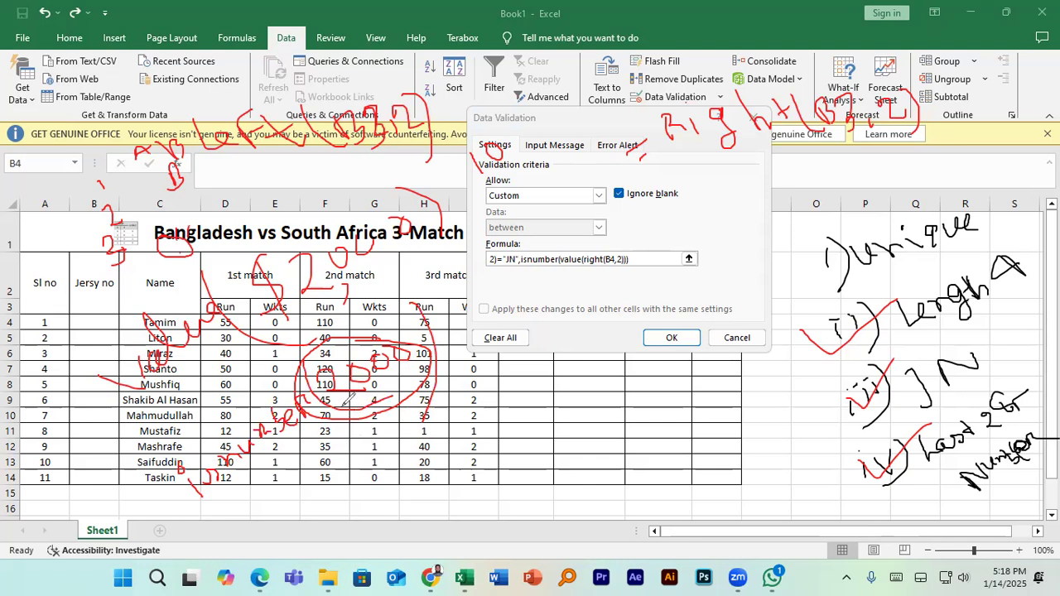
{"action": "left_click_drag", "start_coordinate": [399, 300], "coordinate": [437, 362]}
{"action": "mouse_move", "coordinate": [313, 341]}
{"action": "left_mouse_down"}
{"action": "mouse_move", "coordinate": [312, 384]}
{"action": "mouse_move", "coordinate": [390, 408]}
{"action": "left_mouse_up"}
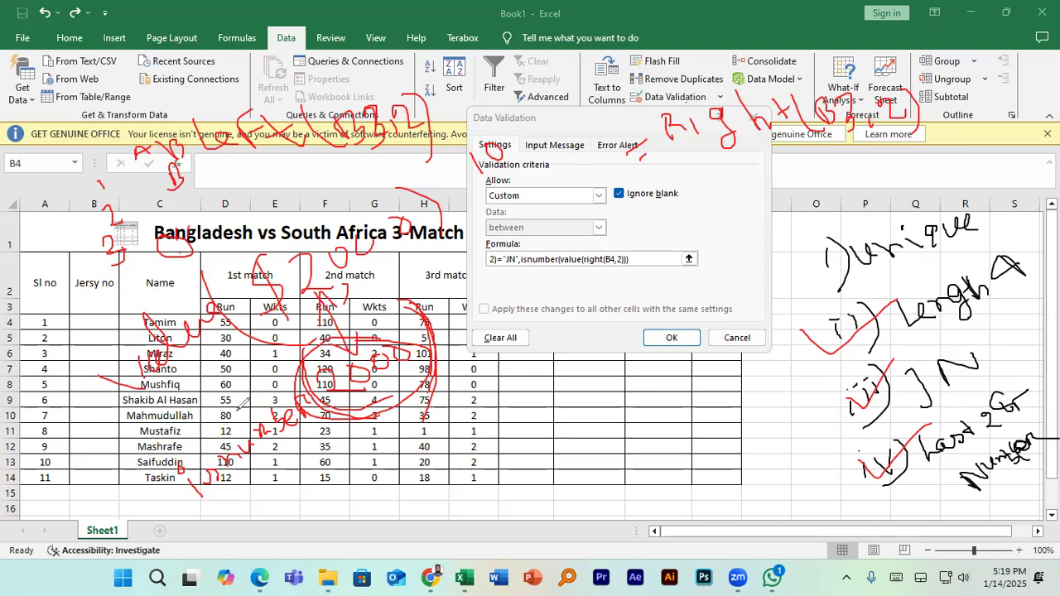
{"action": "mouse_move", "coordinate": [197, 430]}
{"action": "left_mouse_down"}
{"action": "mouse_move", "coordinate": [175, 488]}
{"action": "mouse_move", "coordinate": [315, 495]}
{"action": "mouse_move", "coordinate": [445, 302]}
{"action": "mouse_move", "coordinate": [232, 359]}
{"action": "left_mouse_up"}
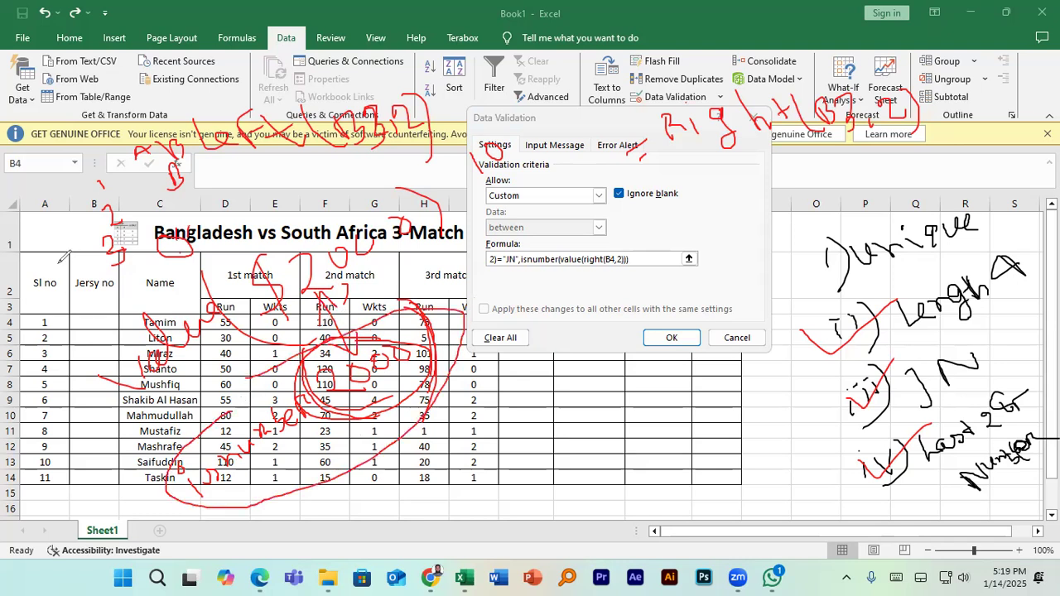
{"action": "mouse_move", "coordinate": [375, 366]}
{"action": "left_mouse_down"}
{"action": "mouse_move", "coordinate": [452, 331]}
{"action": "mouse_move", "coordinate": [255, 439]}
{"action": "mouse_move", "coordinate": [276, 419]}
{"action": "mouse_move", "coordinate": [67, 351]}
{"action": "mouse_move", "coordinate": [188, 347]}
{"action": "mouse_move", "coordinate": [11, 449]}
{"action": "mouse_move", "coordinate": [196, 217]}
{"action": "mouse_move", "coordinate": [99, 257]}
{"action": "mouse_move", "coordinate": [106, 163]}
{"action": "mouse_move", "coordinate": [196, 146]}
{"action": "mouse_move", "coordinate": [327, 92]}
{"action": "mouse_move", "coordinate": [406, 116]}
{"action": "mouse_move", "coordinate": [456, 166]}
{"action": "mouse_move", "coordinate": [174, 151]}
{"action": "mouse_move", "coordinate": [700, 86]}
{"action": "mouse_move", "coordinate": [734, 101]}
{"action": "mouse_move", "coordinate": [920, 101]}
{"action": "left_mouse_up"}
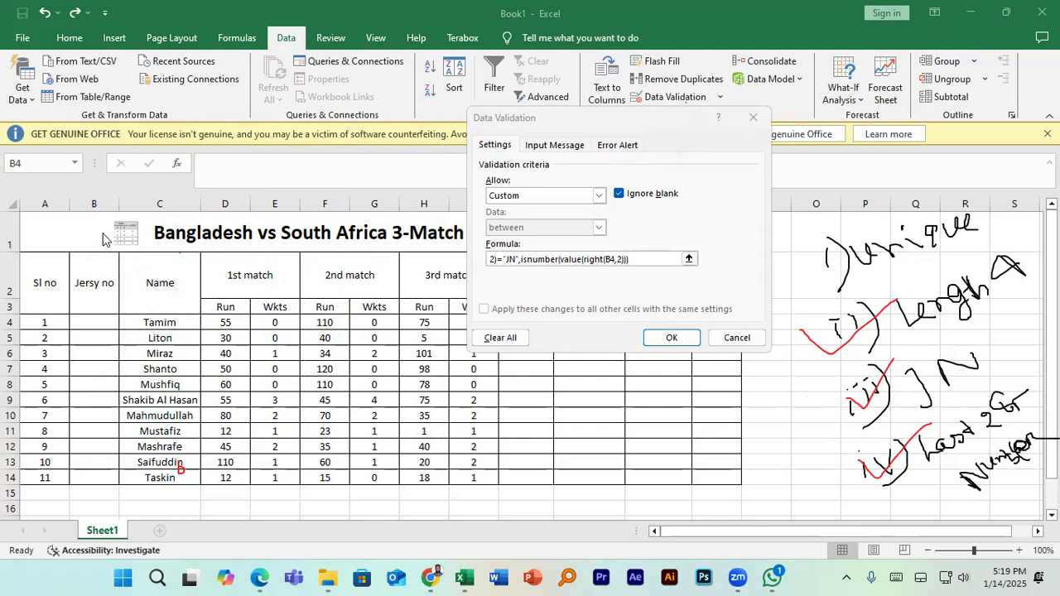
Add a comma after the isnumber condition, tick the unique note, and start countif with the range B4:B14
{"action": "left_click", "coordinate": [649, 262]}
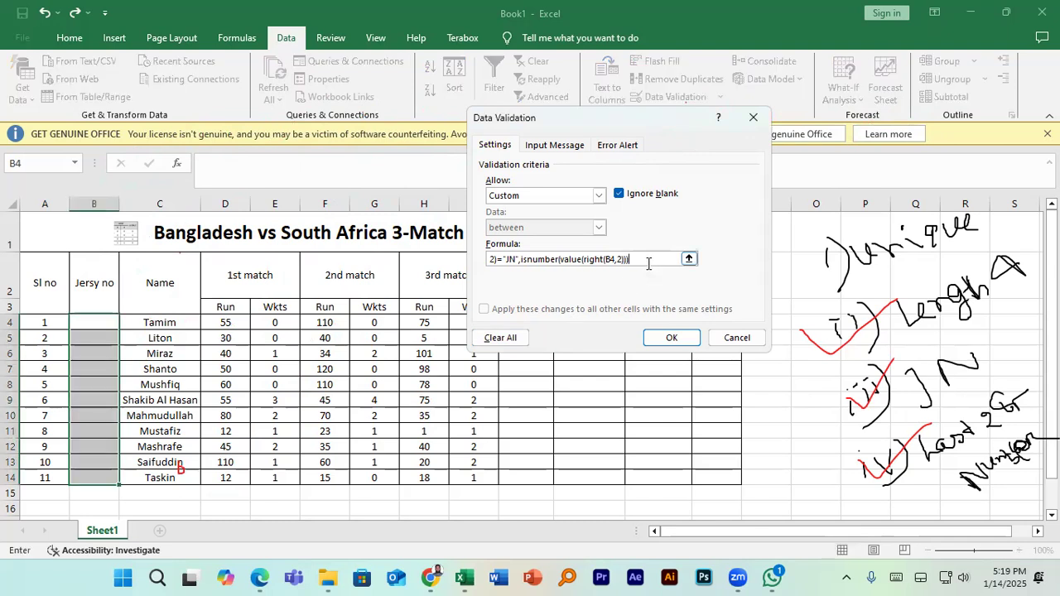
{"action": "type", "text": ","}
{"action": "left_click_drag", "start_coordinate": [820, 270], "coordinate": [841, 237]}
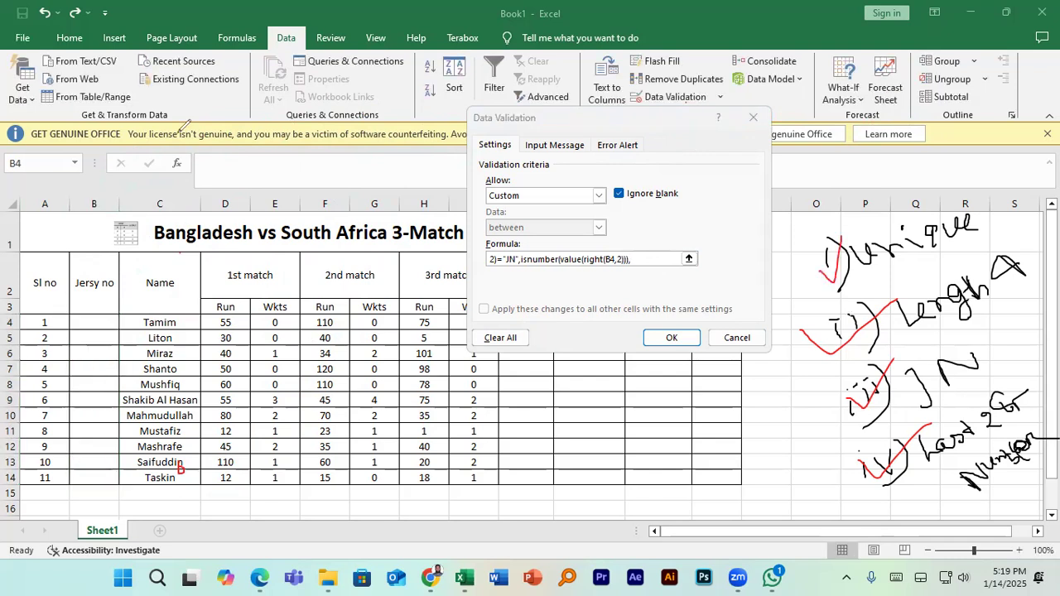
{"action": "left_click", "coordinate": [646, 262]}
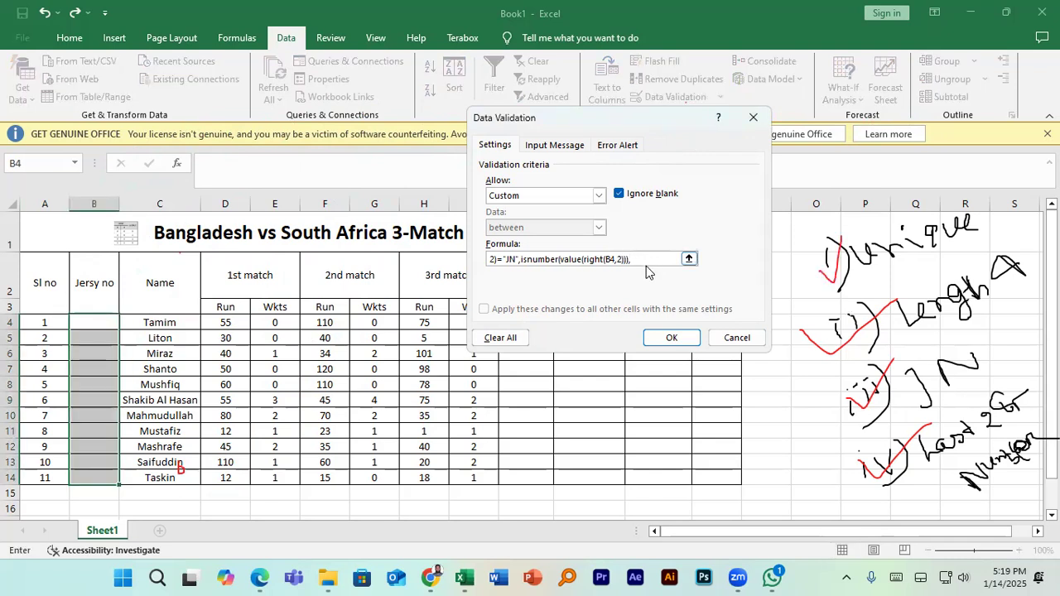
{"action": "type", "text": "countif("}
{"action": "left_click_drag", "start_coordinate": [94, 321], "coordinate": [101, 477]}
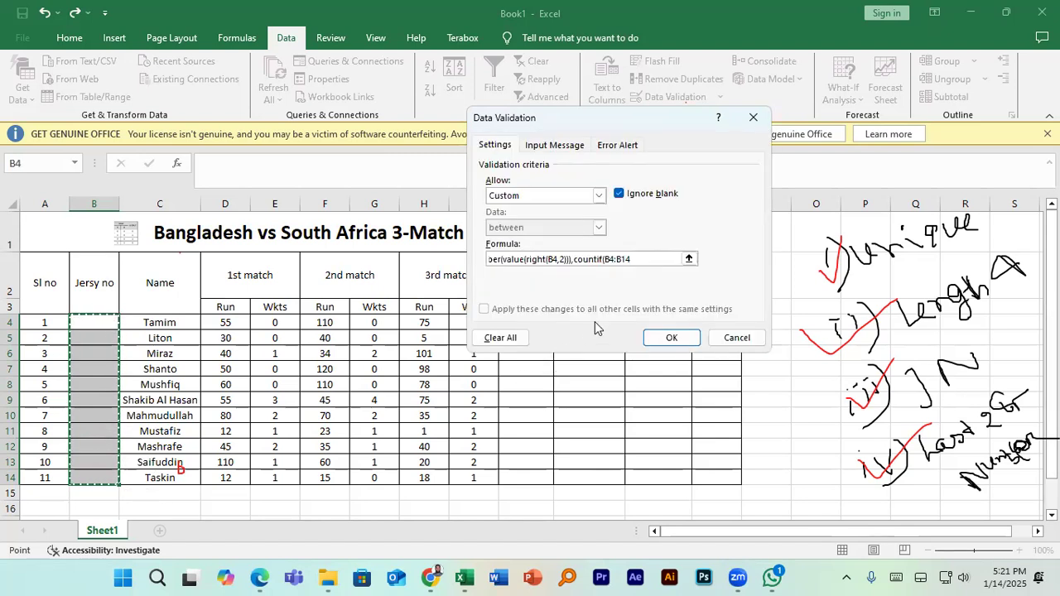
Complete the countif function with B4 as its criterion and a closing parenthesis
{"action": "left_click", "coordinate": [644, 257]}
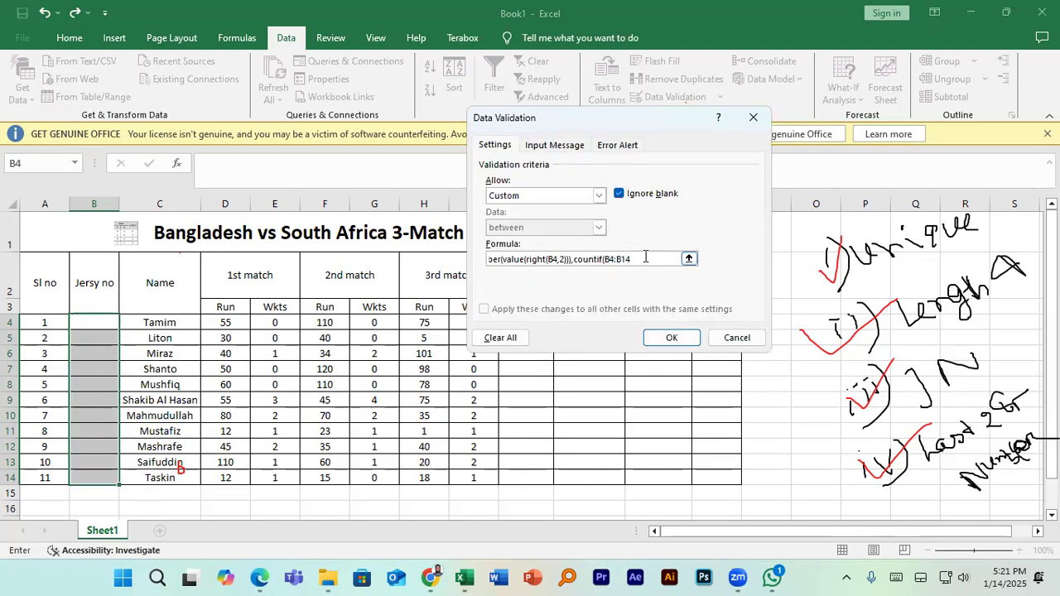
{"action": "type", "text": ","}
{"action": "left_click", "coordinate": [85, 328]}
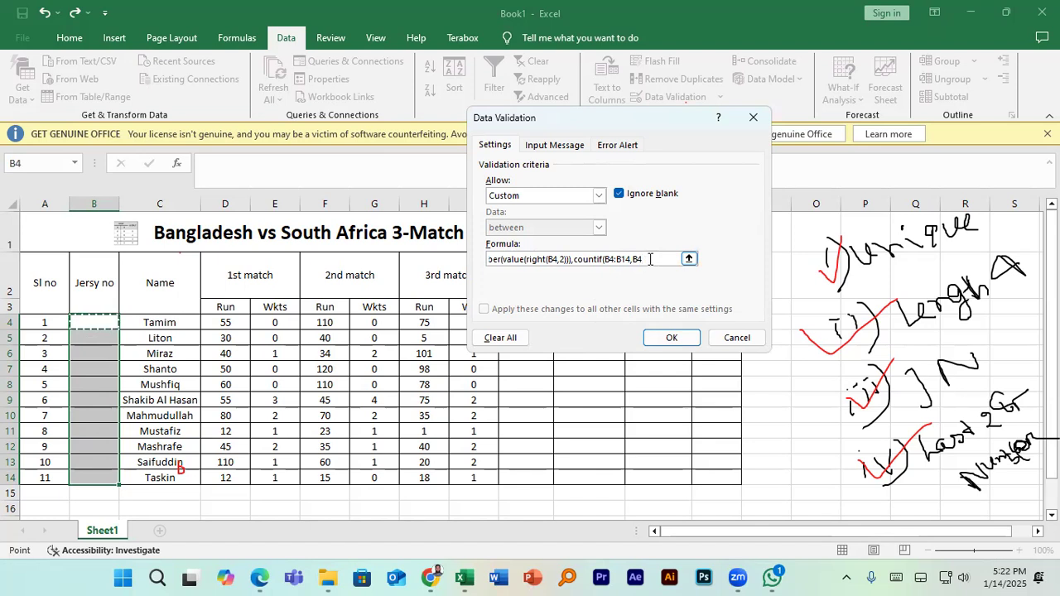
{"action": "type", "text": ")"}
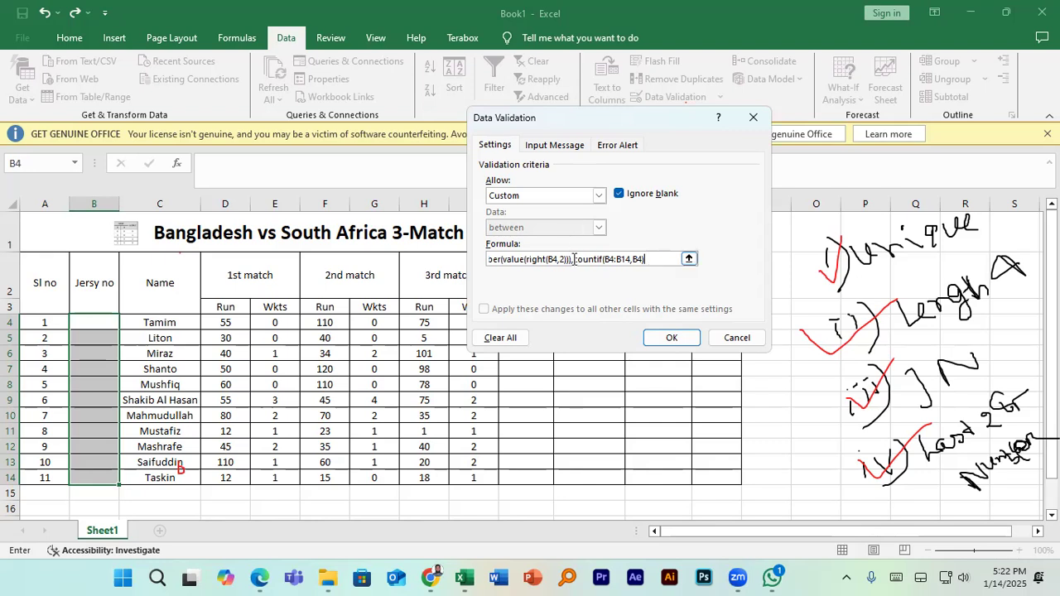
{"action": "left_click_drag", "start_coordinate": [574, 260], "coordinate": [646, 261]}
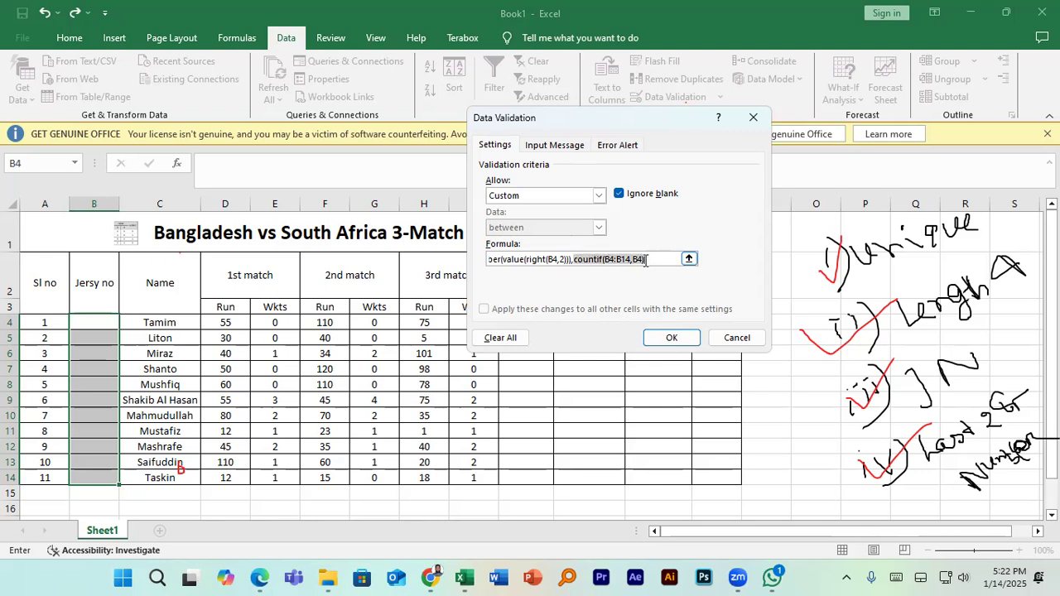
{"action": "left_click", "coordinate": [646, 260]}
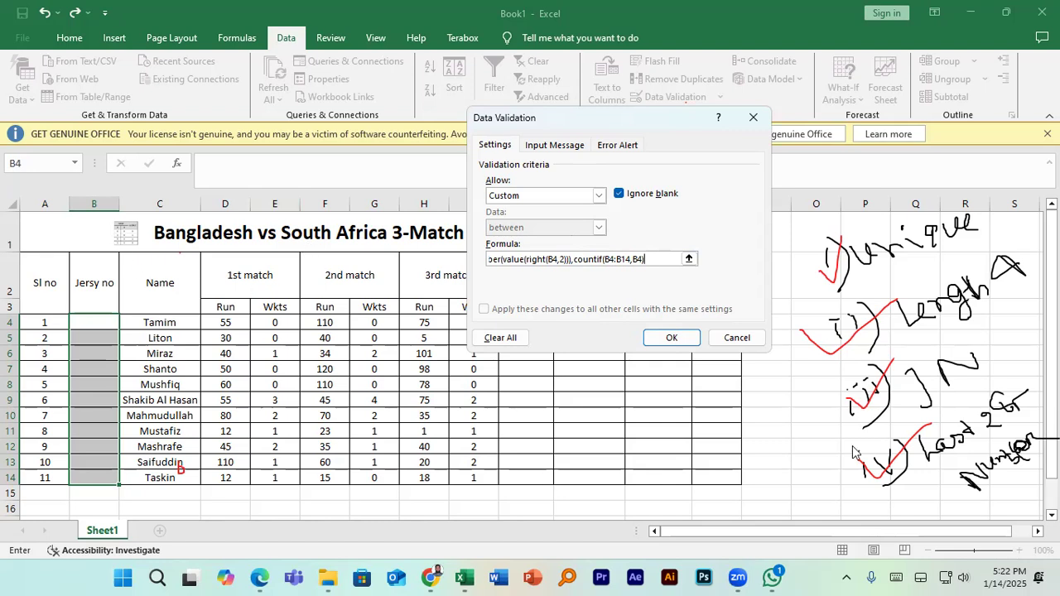
{"action": "key", "text": "Return"}
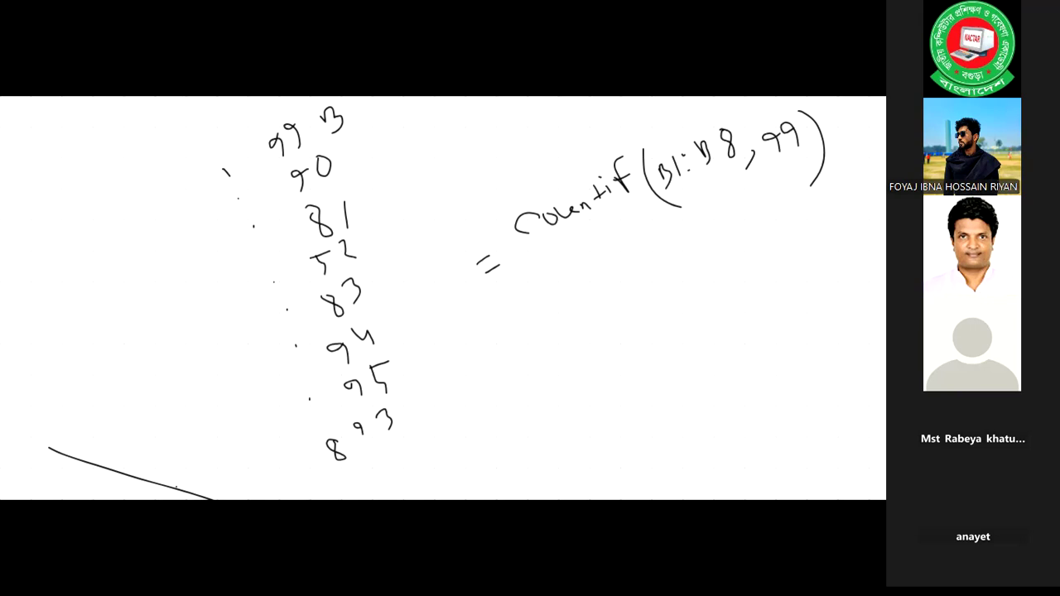
Underline the range and criterion in the whiteboard's handwritten countif example and write the result after an equals sign
{"action": "left_click_drag", "start_coordinate": [679, 191], "coordinate": [823, 154]}
{"action": "left_click_drag", "start_coordinate": [826, 203], "coordinate": [845, 194]}
{"action": "left_click_drag", "start_coordinate": [828, 230], "coordinate": [851, 217]}
{"action": "left_click_drag", "start_coordinate": [873, 171], "coordinate": [872, 213]}
{"action": "left_click_drag", "start_coordinate": [873, 169], "coordinate": [877, 187]}
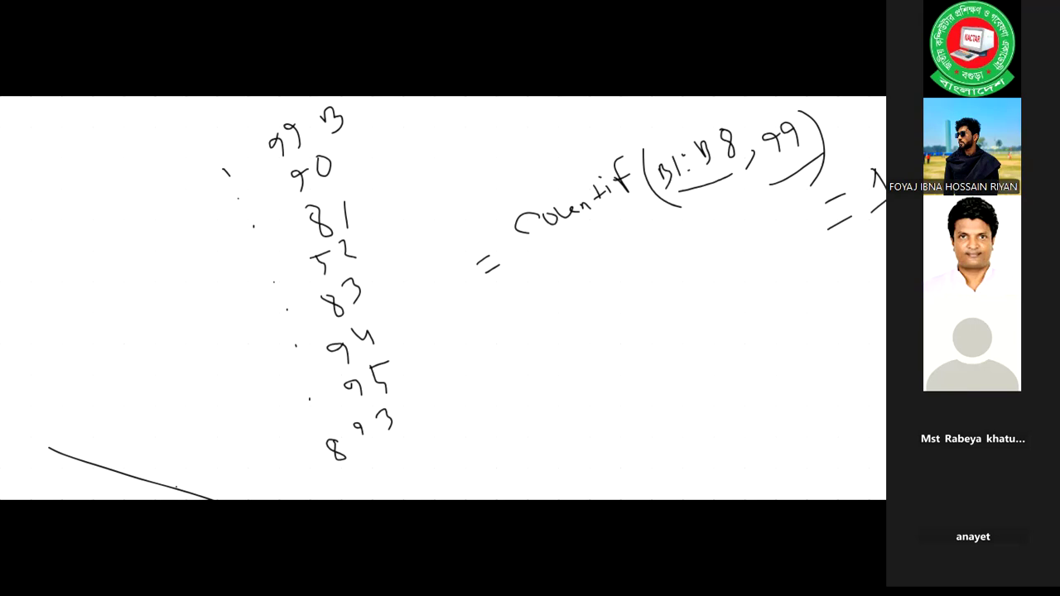
Change the handwritten countif criterion to 90, tick the first list entry, and draw lines beneath successive numbers in the list
{"action": "left_click", "coordinate": [790, 133]}
{"action": "left_click_drag", "start_coordinate": [797, 129], "coordinate": [793, 130]}
{"action": "left_click_drag", "start_coordinate": [193, 177], "coordinate": [246, 143]}
{"action": "left_click_drag", "start_coordinate": [202, 206], "coordinate": [368, 132]}
{"action": "left_click_drag", "start_coordinate": [244, 222], "coordinate": [390, 163]}
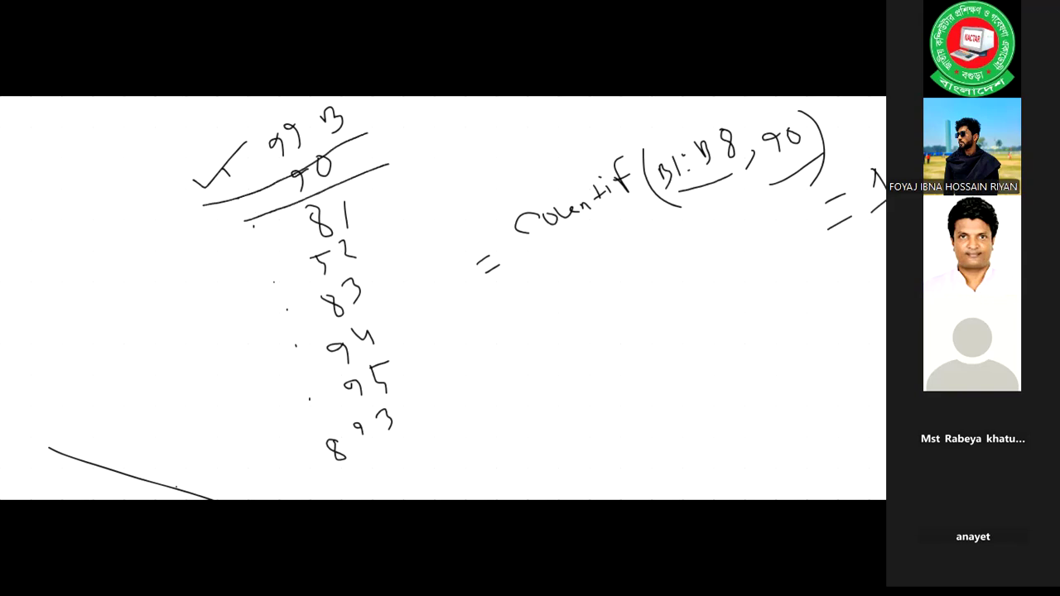
{"action": "left_click_drag", "start_coordinate": [237, 264], "coordinate": [398, 222]}
{"action": "left_click_drag", "start_coordinate": [240, 296], "coordinate": [406, 260]}
{"action": "left_click_drag", "start_coordinate": [267, 330], "coordinate": [390, 307]}
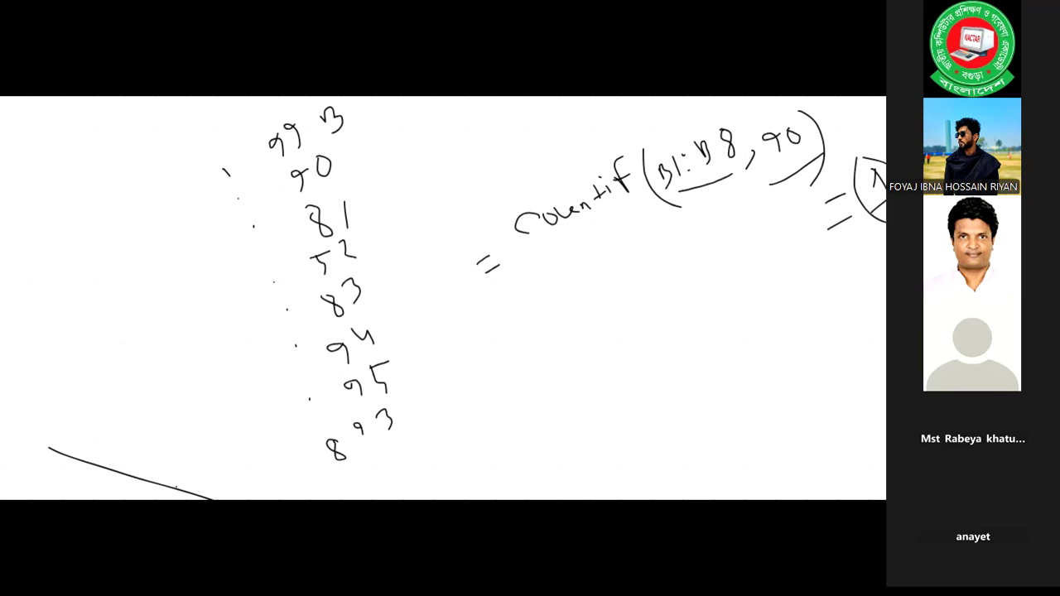
Replace 81 and 83 in the handwritten list with 90, and tick the first two 90 entries
{"action": "left_click_drag", "start_coordinate": [318, 220], "coordinate": [348, 217]}
{"action": "left_click", "coordinate": [353, 289]}
{"action": "left_click", "coordinate": [334, 305]}
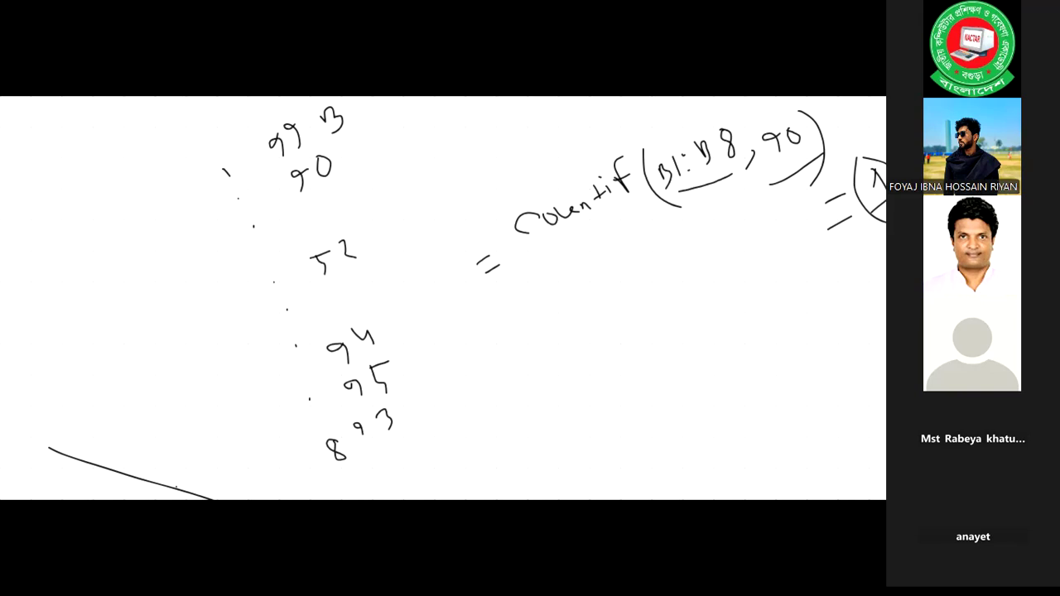
{"action": "mouse_move", "coordinate": [320, 217]}
{"action": "left_mouse_down"}
{"action": "mouse_move", "coordinate": [317, 231]}
{"action": "mouse_move", "coordinate": [333, 210]}
{"action": "left_mouse_up"}
{"action": "mouse_move", "coordinate": [343, 294]}
{"action": "left_mouse_down"}
{"action": "mouse_move", "coordinate": [336, 317]}
{"action": "mouse_move", "coordinate": [356, 289]}
{"action": "left_mouse_up"}
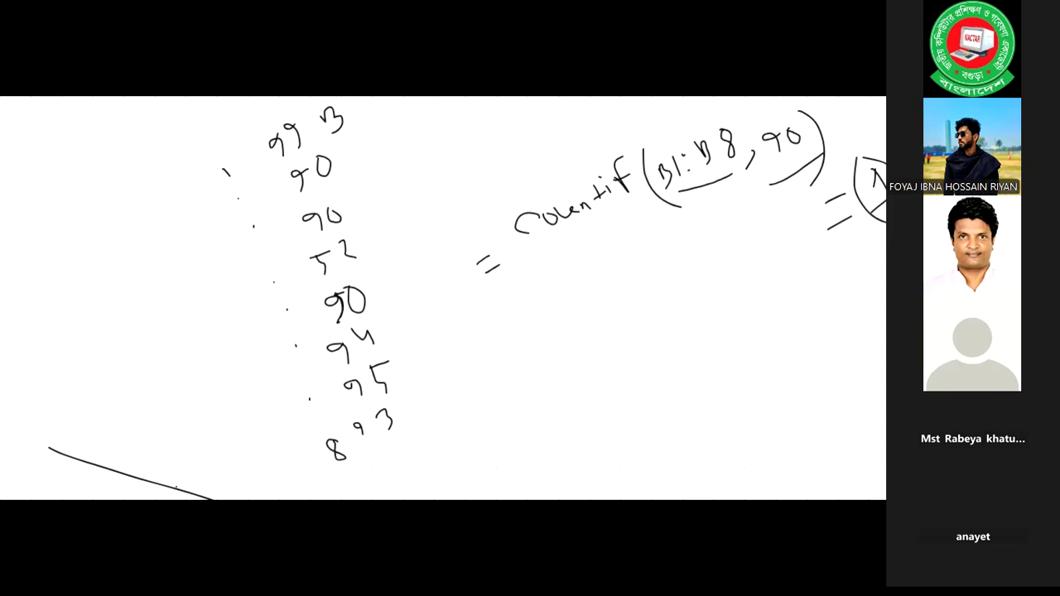
{"action": "left_click_drag", "start_coordinate": [338, 157], "coordinate": [362, 142]}
{"action": "left_click_drag", "start_coordinate": [349, 202], "coordinate": [380, 189]}
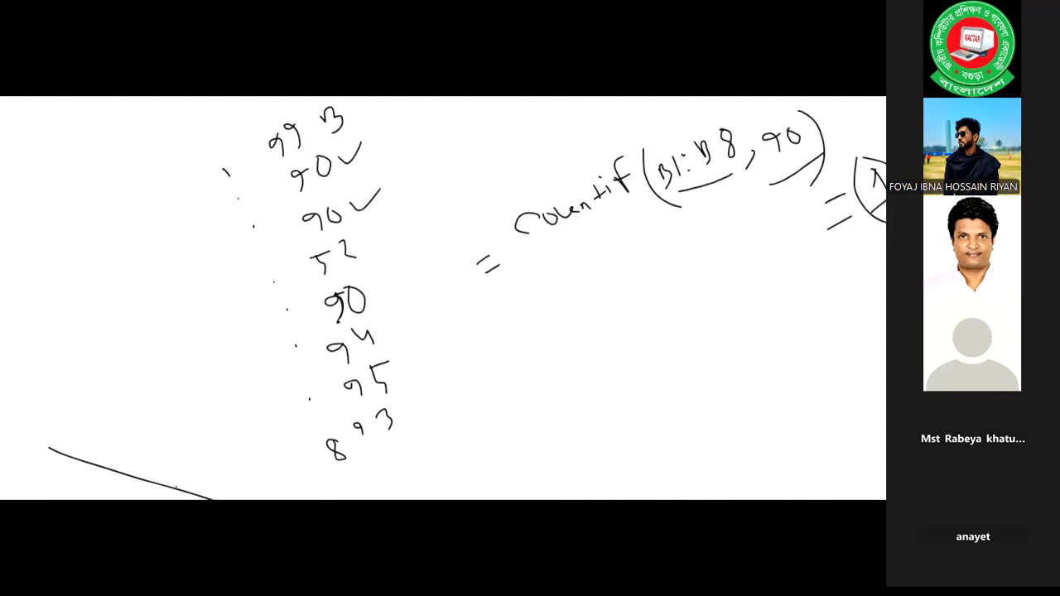
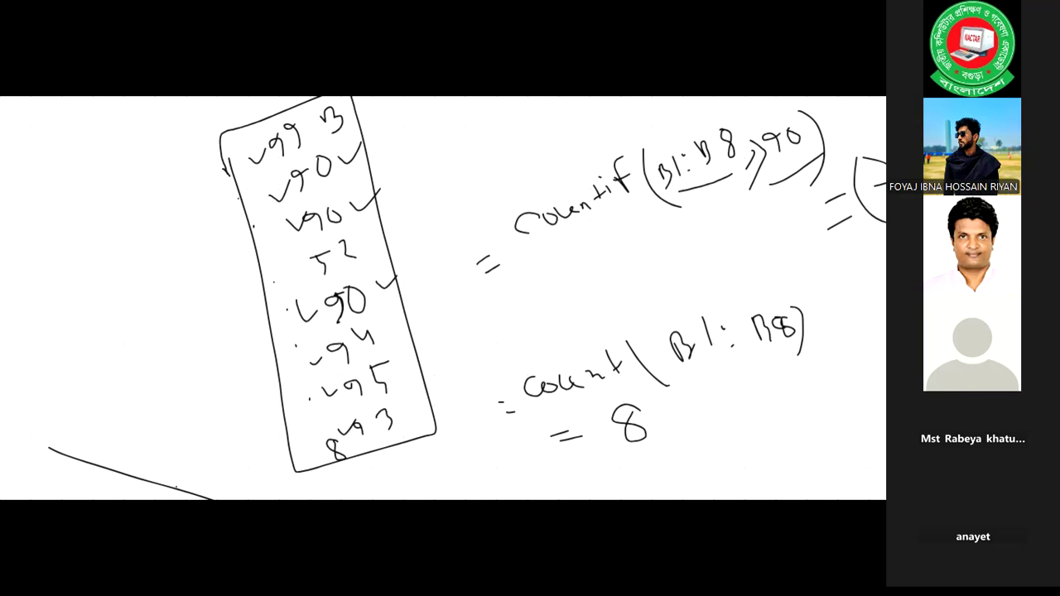
Undo the whiteboard's count example, the box and ticks around the list, and the replaced 90 entries
{"action": "key", "text": "ctrl+z"}
{"action": "key", "text": "ctrl+z"}
{"action": "key", "text": "ctrl+z"}
{"action": "key", "text": "ctrl+z"}
{"action": "key", "text": "ctrl+z"}
{"action": "key", "text": "ctrl+z"}
{"action": "key", "text": "ctrl+z"}
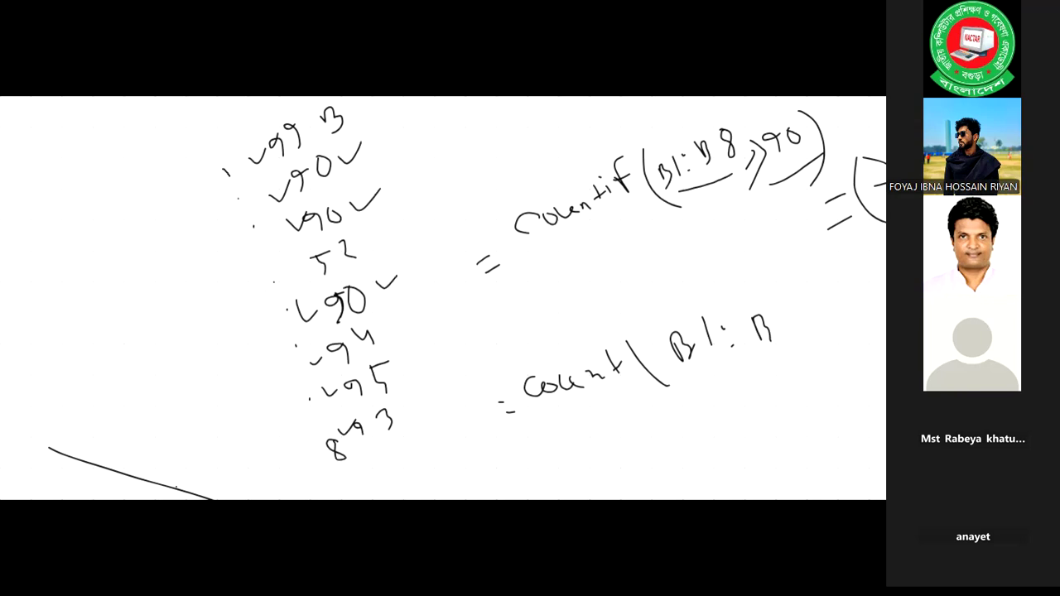
{"action": "key", "text": "ctrl+z"}
{"action": "key", "text": "ctrl+z"}
{"action": "key", "text": "ctrl+z"}
{"action": "key", "text": "ctrl+z"}
{"action": "key", "text": "ctrl+z"}
{"action": "key", "text": "ctrl+z"}
{"action": "key", "text": "ctrl+z"}
{"action": "key", "text": "ctrl+z"}
{"action": "key", "text": "ctrl+z"}
{"action": "key", "text": "ctrl+z"}
{"action": "key", "text": "ctrl+z"}
{"action": "key", "text": "ctrl+z"}
{"action": "key", "text": "ctrl+z"}
{"action": "key", "text": "ctrl+z"}
{"action": "key", "text": "ctrl+z"}
{"action": "key", "text": "ctrl+z"}
{"action": "key", "text": "ctrl+z"}
{"action": "key", "text": "ctrl+z"}
{"action": "key", "text": "ctrl+z"}
{"action": "key", "text": "ctrl+z"}
{"action": "key", "text": "ctrl+z"}
{"action": "key", "text": "ctrl+z"}
{"action": "key", "text": "ctrl+z"}
{"action": "key", "text": "ctrl+z"}
{"action": "key", "text": "ctrl+z"}
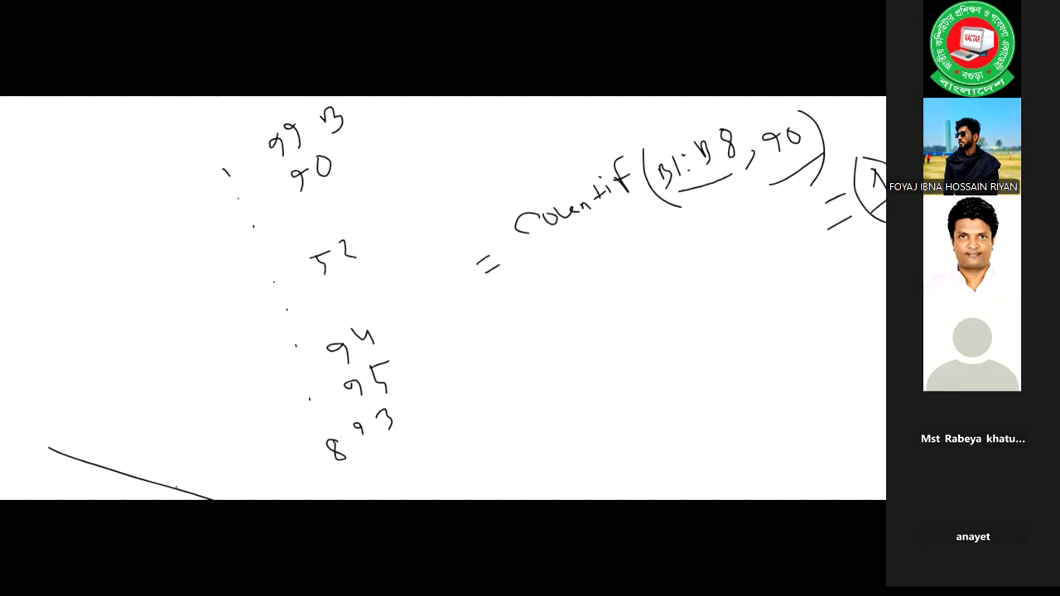
{"action": "key", "text": "ctrl+z"}
{"action": "key", "text": "ctrl+z"}
{"action": "key", "text": "ctrl+z"}
{"action": "key", "text": "ctrl+z"}
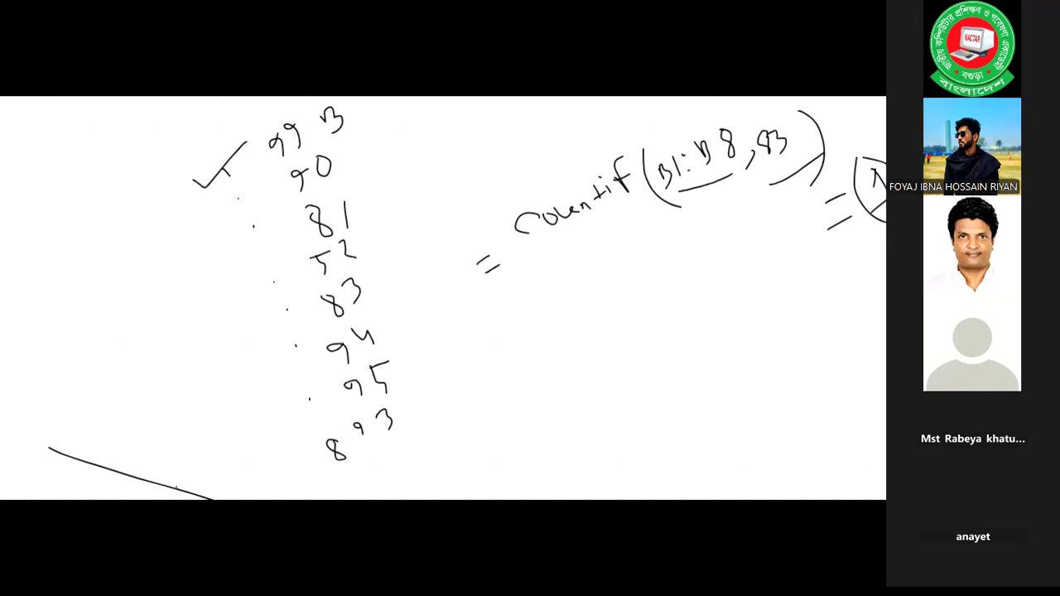
Rewrite the criterion inside the whiteboard's handwritten countif example
{"action": "left_click_drag", "start_coordinate": [760, 144], "coordinate": [785, 142]}
{"action": "left_click_drag", "start_coordinate": [780, 132], "coordinate": [775, 134]}
{"action": "left_click_drag", "start_coordinate": [790, 129], "coordinate": [793, 150]}
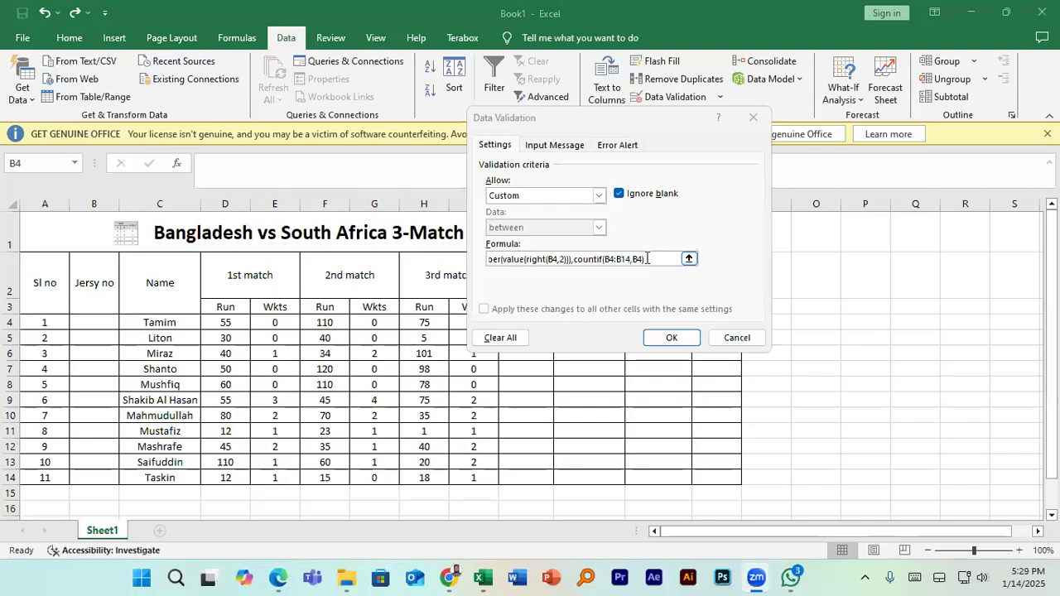
Append =1 after countif(B4:B14,B4) in the custom validation formula
{"action": "left_click", "coordinate": [647, 260]}
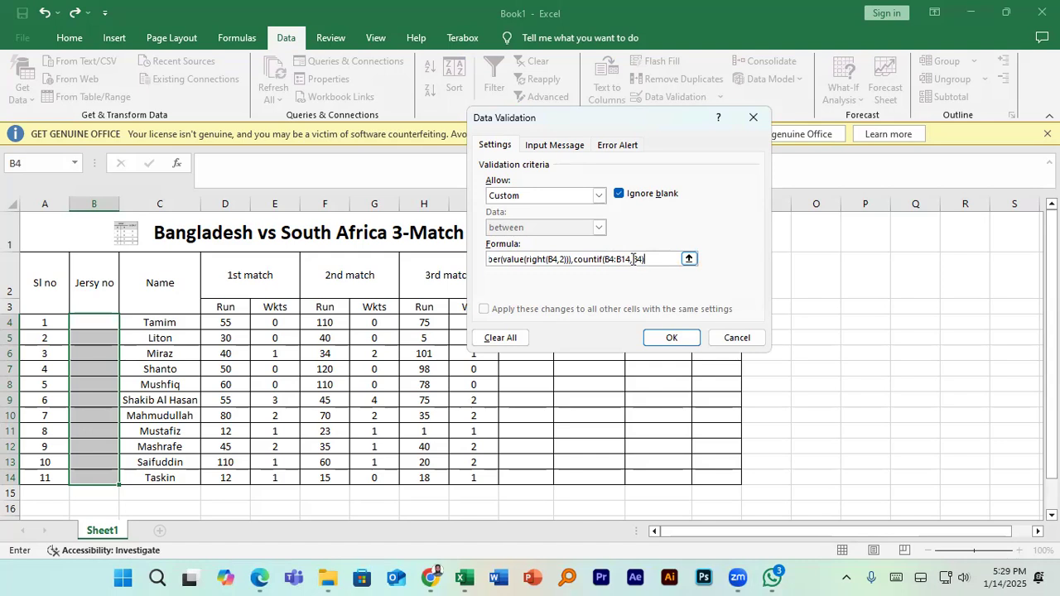
{"action": "left_click_drag", "start_coordinate": [633, 260], "coordinate": [647, 259]}
{"action": "left_click", "coordinate": [647, 259]}
{"action": "type", "text": "=1"}
{"action": "key", "text": "Return"}
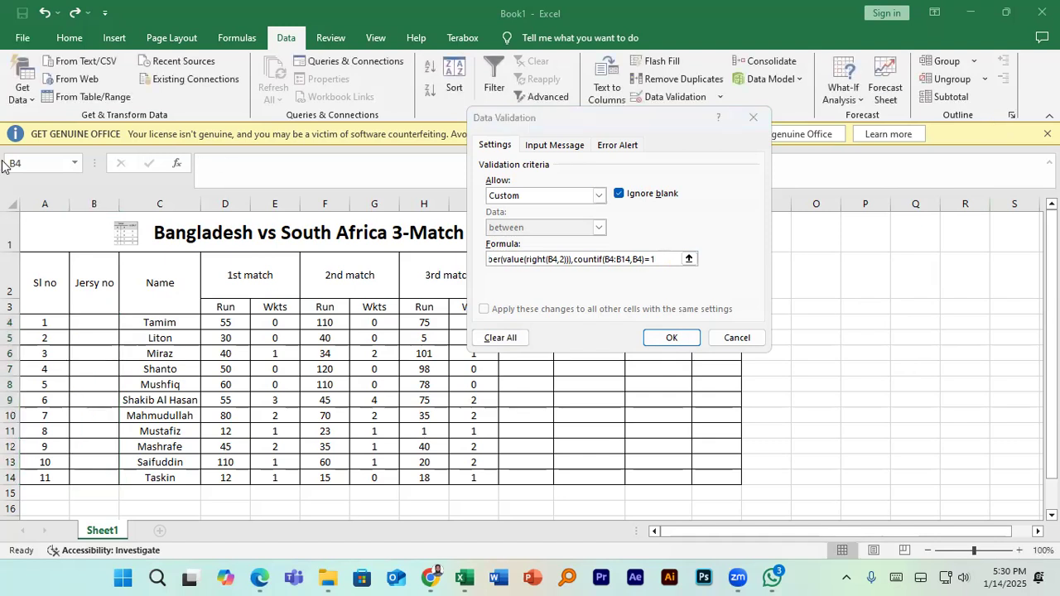
Handwrite the conditions unique, Length 4 and JN in red on the blank area beside the table
{"action": "left_click_drag", "start_coordinate": [835, 213], "coordinate": [858, 222]}
{"action": "left_click_drag", "start_coordinate": [863, 215], "coordinate": [882, 221]}
{"action": "mouse_move", "coordinate": [889, 210]}
{"action": "left_mouse_down"}
{"action": "mouse_move", "coordinate": [894, 219]}
{"action": "mouse_move", "coordinate": [931, 193]}
{"action": "mouse_move", "coordinate": [976, 195]}
{"action": "left_mouse_up"}
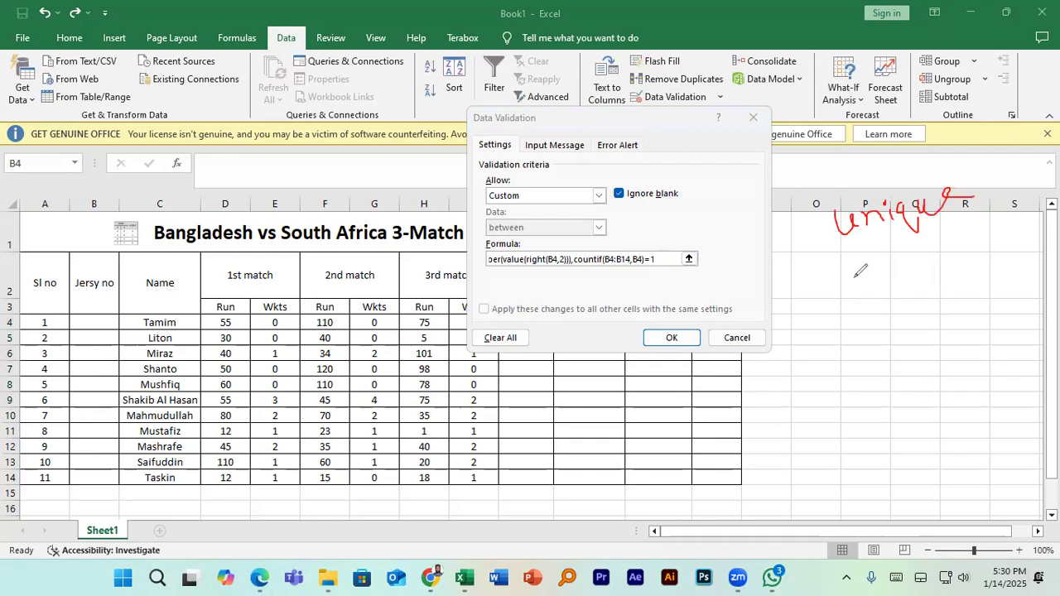
{"action": "mouse_move", "coordinate": [856, 273]}
{"action": "left_mouse_down"}
{"action": "mouse_move", "coordinate": [901, 279]}
{"action": "mouse_move", "coordinate": [921, 299]}
{"action": "mouse_move", "coordinate": [934, 263]}
{"action": "mouse_move", "coordinate": [945, 275]}
{"action": "mouse_move", "coordinate": [979, 257]}
{"action": "mouse_move", "coordinate": [969, 270]}
{"action": "left_mouse_up"}
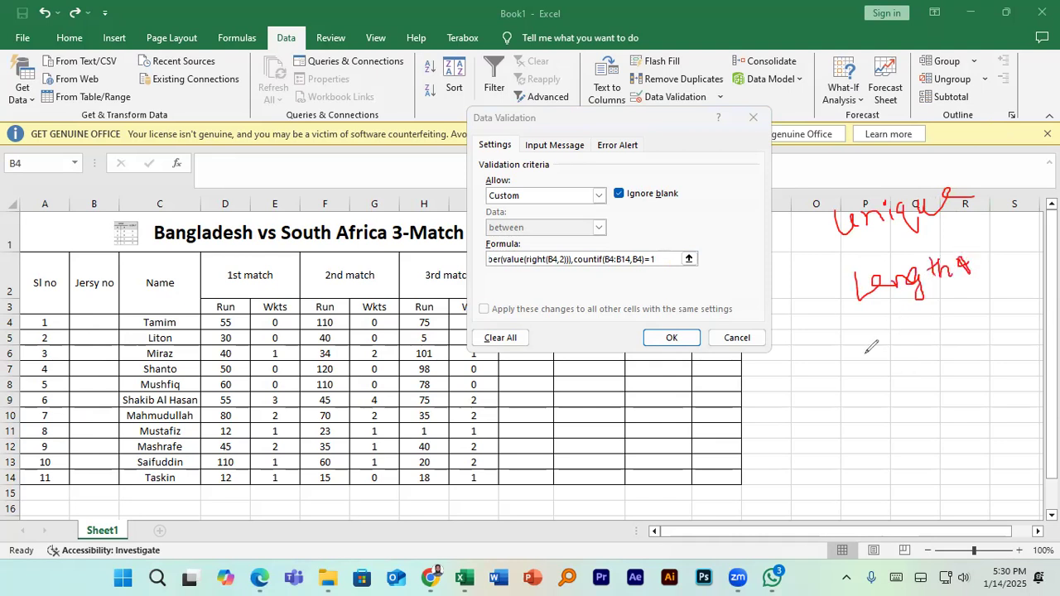
{"action": "mouse_move", "coordinate": [873, 344]}
{"action": "left_mouse_down"}
{"action": "mouse_move", "coordinate": [915, 364]}
{"action": "mouse_move", "coordinate": [952, 325]}
{"action": "left_mouse_up"}
Add handwritten roman numerals with parentheses for four conditions beside the red notes
{"action": "left_click_drag", "start_coordinate": [794, 242], "coordinate": [817, 320]}
{"action": "left_click_drag", "start_coordinate": [824, 299], "coordinate": [827, 320]}
{"action": "left_click_drag", "start_coordinate": [833, 280], "coordinate": [838, 325]}
{"action": "left_click_drag", "start_coordinate": [836, 370], "coordinate": [838, 382]}
{"action": "left_click_drag", "start_coordinate": [845, 363], "coordinate": [854, 371]}
{"action": "left_click_drag", "start_coordinate": [858, 353], "coordinate": [856, 436]}
{"action": "left_click_drag", "start_coordinate": [865, 414], "coordinate": [879, 440]}
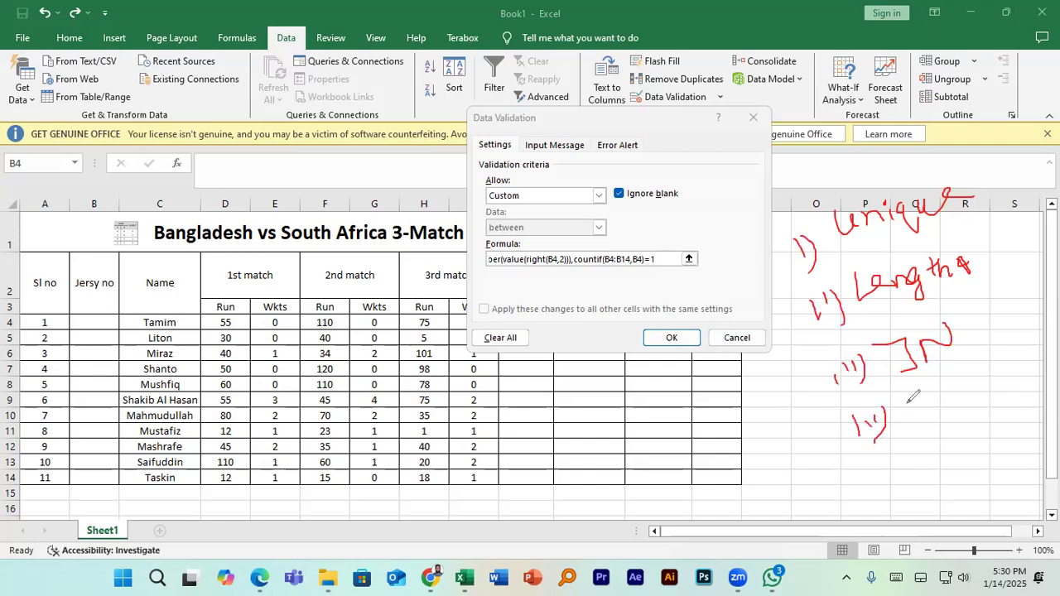
Handwrite Last digit in red as the fourth condition
{"action": "mouse_move", "coordinate": [905, 392]}
{"action": "left_mouse_down"}
{"action": "mouse_move", "coordinate": [917, 419]}
{"action": "mouse_move", "coordinate": [926, 402]}
{"action": "mouse_move", "coordinate": [959, 401]}
{"action": "left_mouse_up"}
{"action": "left_click_drag", "start_coordinate": [951, 386], "coordinate": [963, 383]}
{"action": "mouse_move", "coordinate": [979, 356]}
{"action": "left_mouse_down"}
{"action": "mouse_move", "coordinate": [983, 384]}
{"action": "mouse_move", "coordinate": [1002, 371]}
{"action": "mouse_move", "coordinate": [994, 386]}
{"action": "mouse_move", "coordinate": [1010, 384]}
{"action": "left_mouse_up"}
{"action": "left_click", "coordinate": [977, 366]}
{"action": "mouse_move", "coordinate": [1023, 346]}
{"action": "left_mouse_down"}
{"action": "mouse_move", "coordinate": [1021, 372]}
{"action": "mouse_move", "coordinate": [1030, 353]}
{"action": "left_mouse_up"}
Tick the four numbered conditions in red and erase the ticks
{"action": "left_click_drag", "start_coordinate": [853, 424], "coordinate": [869, 441]}
{"action": "left_click_drag", "start_coordinate": [841, 364], "coordinate": [895, 329]}
{"action": "left_click_drag", "start_coordinate": [820, 300], "coordinate": [853, 276]}
{"action": "left_click_drag", "start_coordinate": [829, 325], "coordinate": [853, 275]}
{"action": "mouse_move", "coordinate": [803, 245]}
{"action": "left_mouse_down"}
{"action": "mouse_move", "coordinate": [816, 256]}
{"action": "mouse_move", "coordinate": [839, 220]}
{"action": "left_mouse_up"}
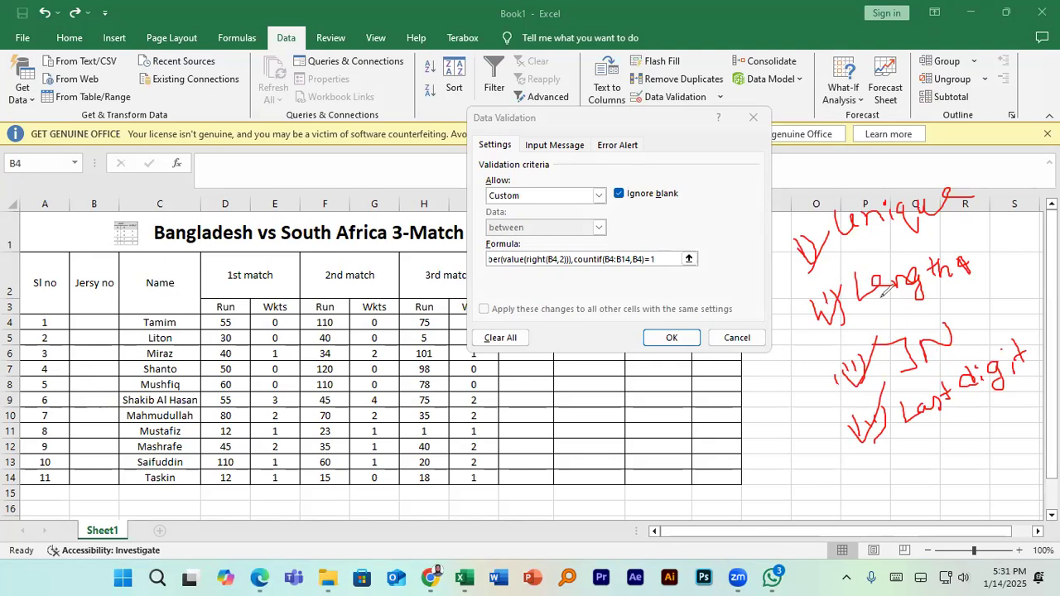
{"action": "left_click", "coordinate": [827, 243]}
{"action": "left_click", "coordinate": [843, 295]}
{"action": "left_click", "coordinate": [876, 347]}
{"action": "left_click", "coordinate": [882, 399]}
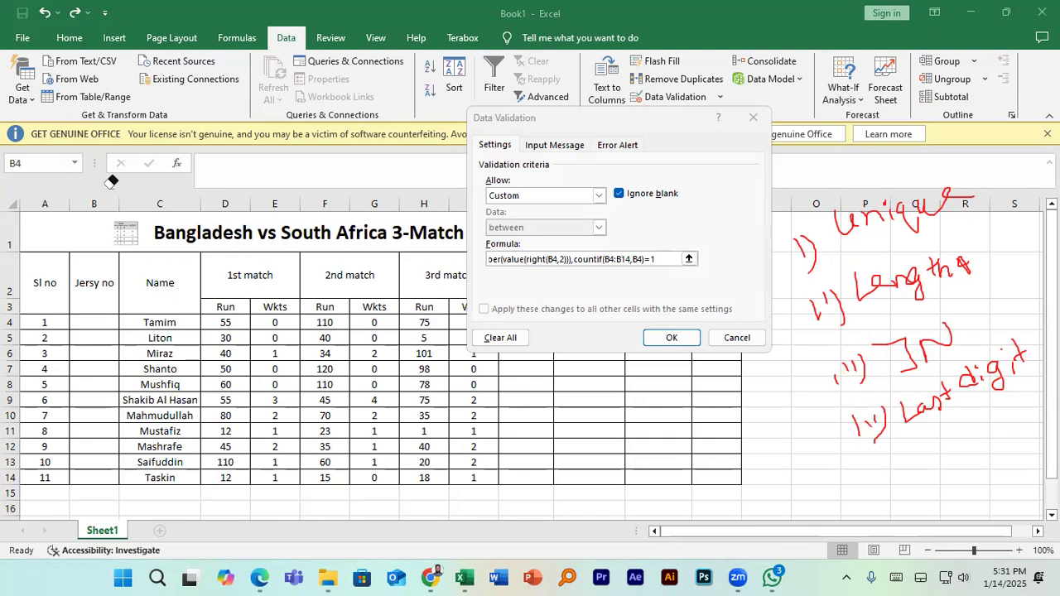
Tick the first, second and fourth conditions in green and erase those ticks
{"action": "left_click_drag", "start_coordinate": [800, 317], "coordinate": [846, 282]}
{"action": "left_click_drag", "start_coordinate": [793, 260], "coordinate": [817, 252]}
{"action": "left_click_drag", "start_coordinate": [854, 420], "coordinate": [888, 391]}
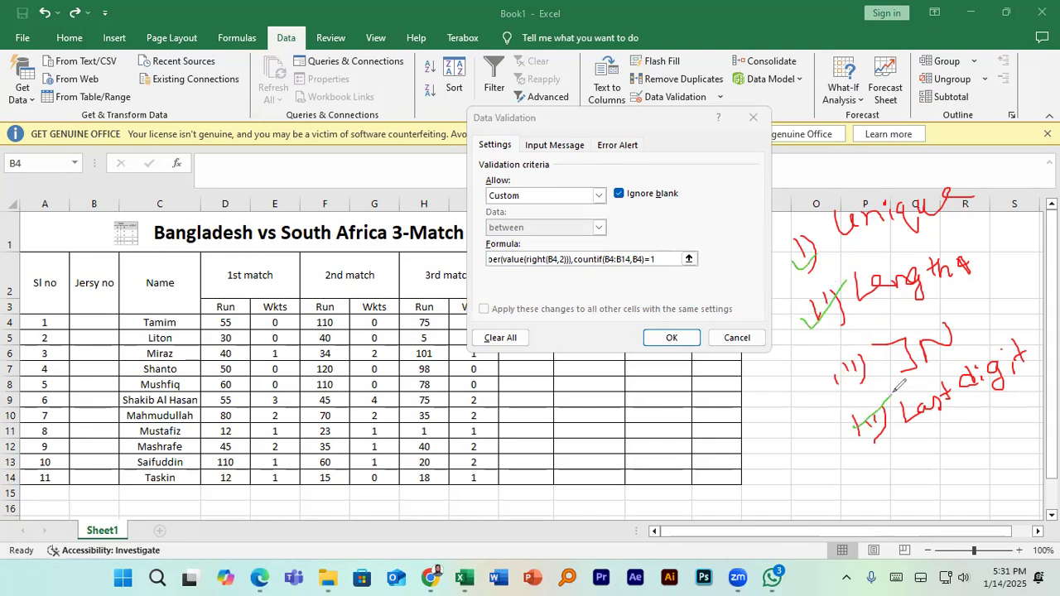
{"action": "left_click_drag", "start_coordinate": [846, 421], "coordinate": [904, 381]}
{"action": "mouse_move", "coordinate": [793, 261]}
{"action": "left_mouse_down"}
{"action": "mouse_move", "coordinate": [846, 217]}
{"action": "mouse_move", "coordinate": [853, 196]}
{"action": "left_mouse_up"}
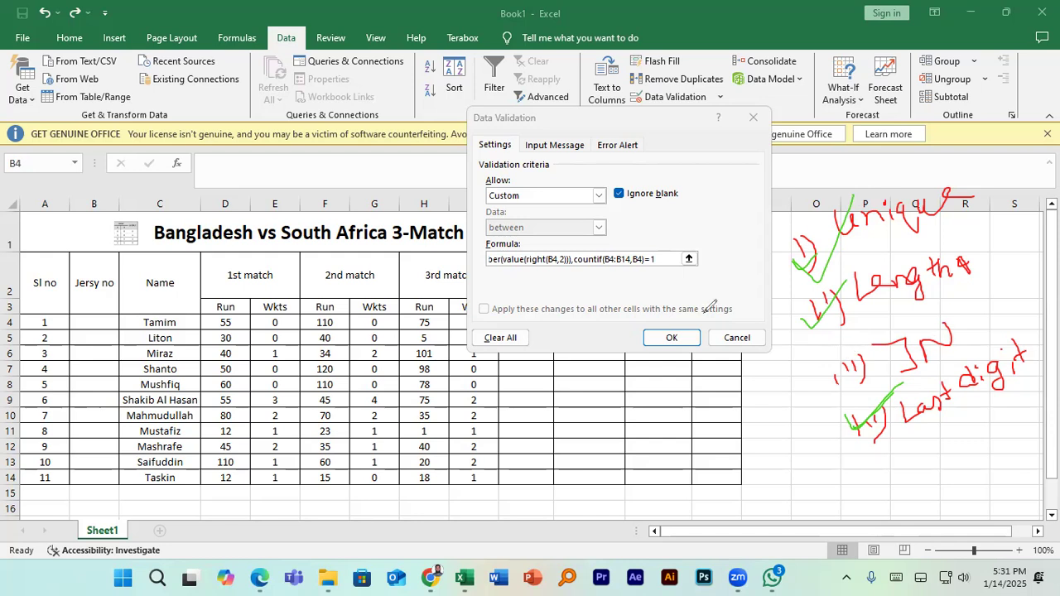
{"action": "left_click_drag", "start_coordinate": [779, 246], "coordinate": [849, 283]}
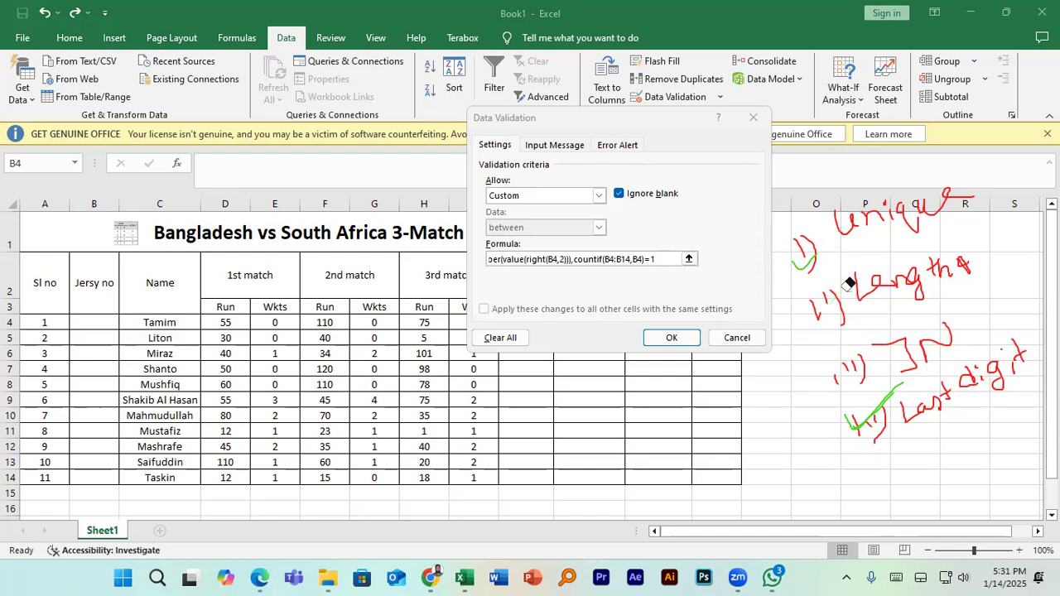
{"action": "left_click", "coordinate": [888, 399]}
{"action": "left_click", "coordinate": [800, 268]}
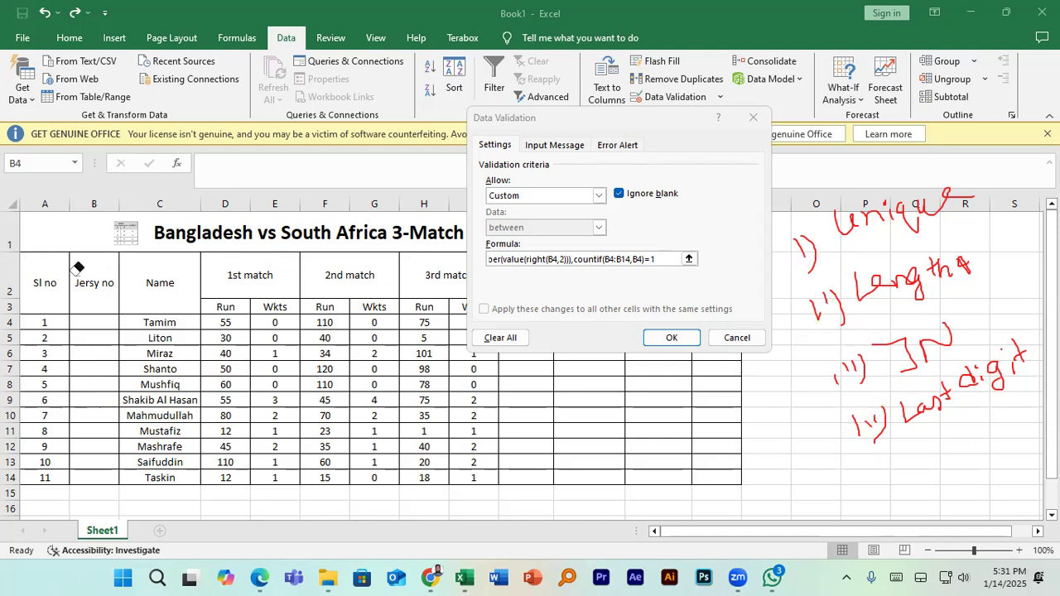
Mark the second and third conditions with green ticks and erase them
{"action": "left_click_drag", "start_coordinate": [805, 313], "coordinate": [841, 298]}
{"action": "left_click_drag", "start_coordinate": [836, 371], "coordinate": [897, 329]}
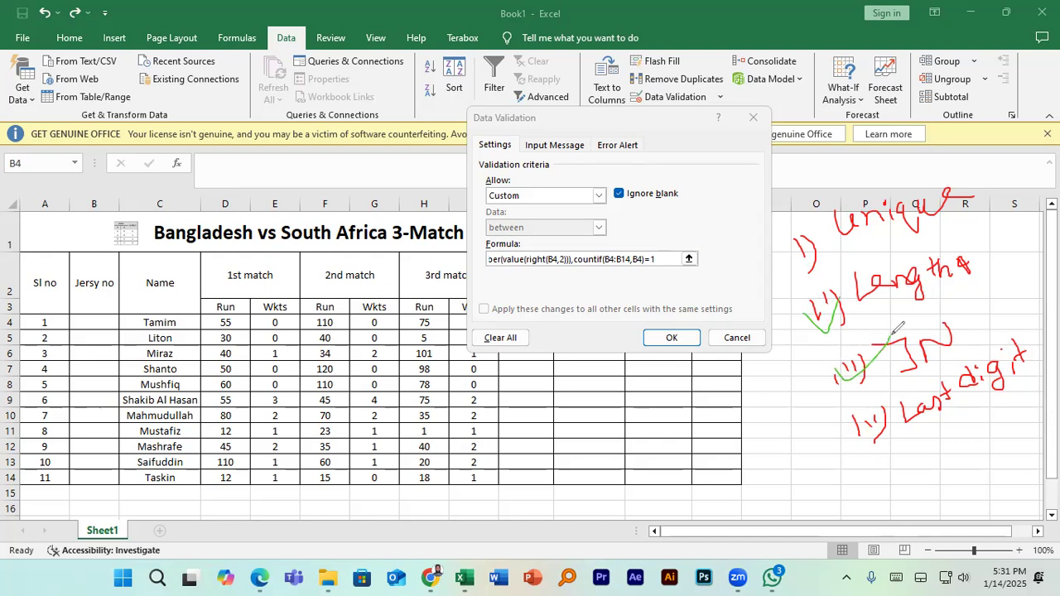
{"action": "mouse_move", "coordinate": [809, 312]}
{"action": "left_mouse_down"}
{"action": "mouse_move", "coordinate": [826, 327]}
{"action": "mouse_move", "coordinate": [851, 263]}
{"action": "left_mouse_up"}
{"action": "left_click_drag", "start_coordinate": [850, 283], "coordinate": [815, 327]}
{"action": "mouse_move", "coordinate": [879, 363]}
{"action": "left_mouse_down"}
{"action": "mouse_move", "coordinate": [864, 356]}
{"action": "mouse_move", "coordinate": [875, 355]}
{"action": "left_mouse_up"}
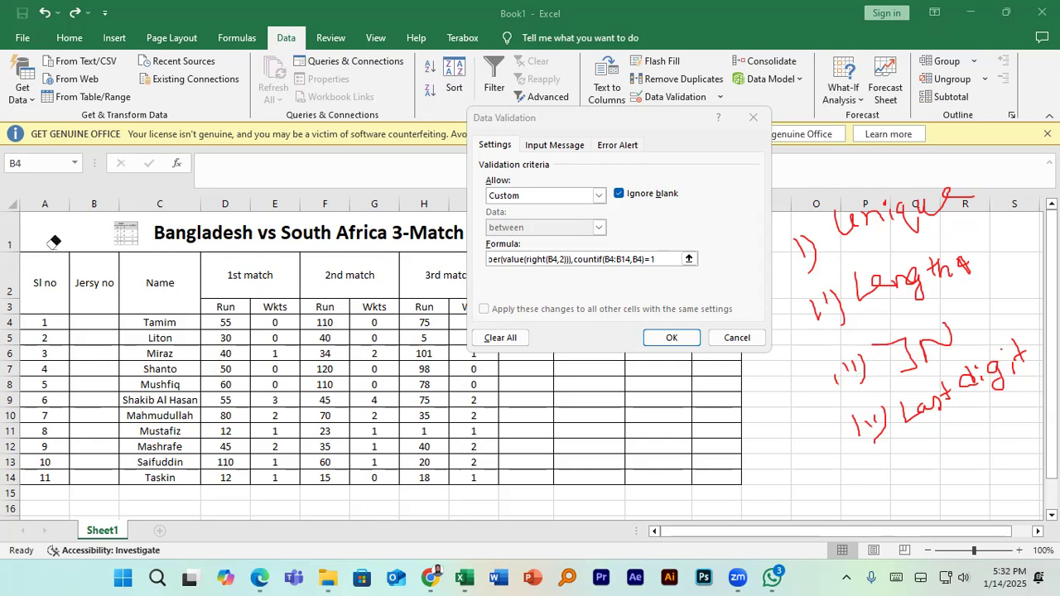
Draw a green tick over the numeral of each of the four conditions
{"action": "left_click_drag", "start_coordinate": [783, 262], "coordinate": [842, 211]}
{"action": "left_click_drag", "start_coordinate": [815, 303], "coordinate": [855, 279]}
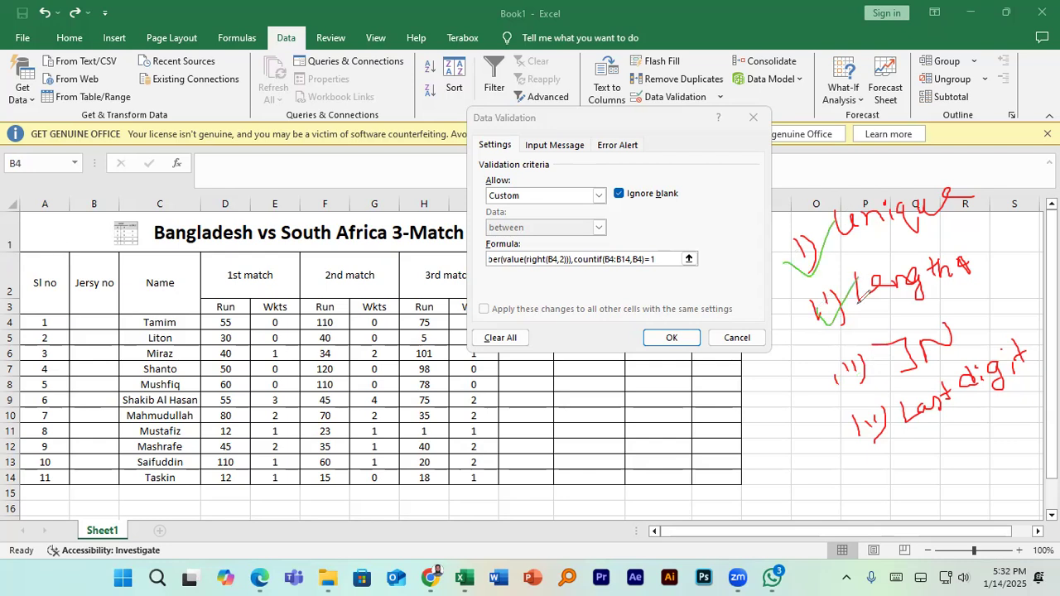
{"action": "left_click_drag", "start_coordinate": [835, 373], "coordinate": [879, 328]}
{"action": "left_click_drag", "start_coordinate": [853, 417], "coordinate": [896, 399]}
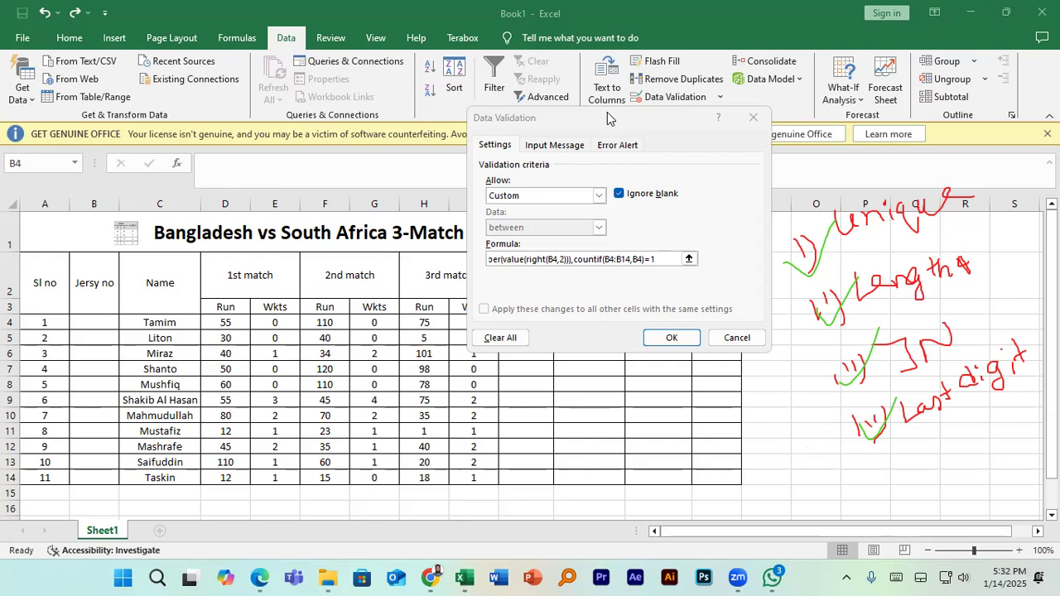
Move the Data Validation dialog clear of the table's later columns, and link each condition to a green T
{"action": "left_click_drag", "start_coordinate": [611, 118], "coordinate": [298, 119]}
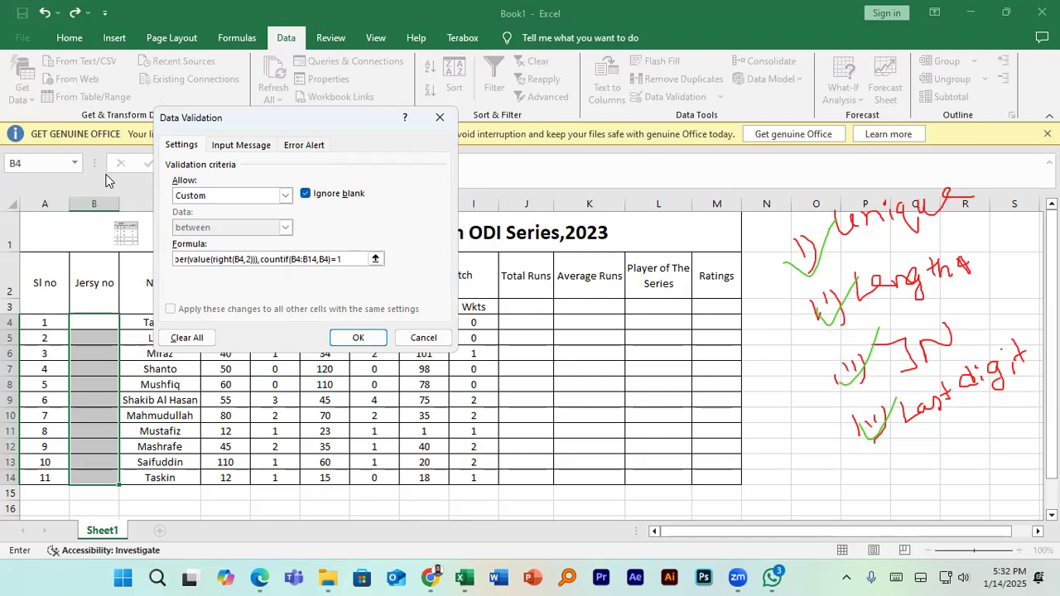
{"action": "left_click", "coordinate": [794, 254]}
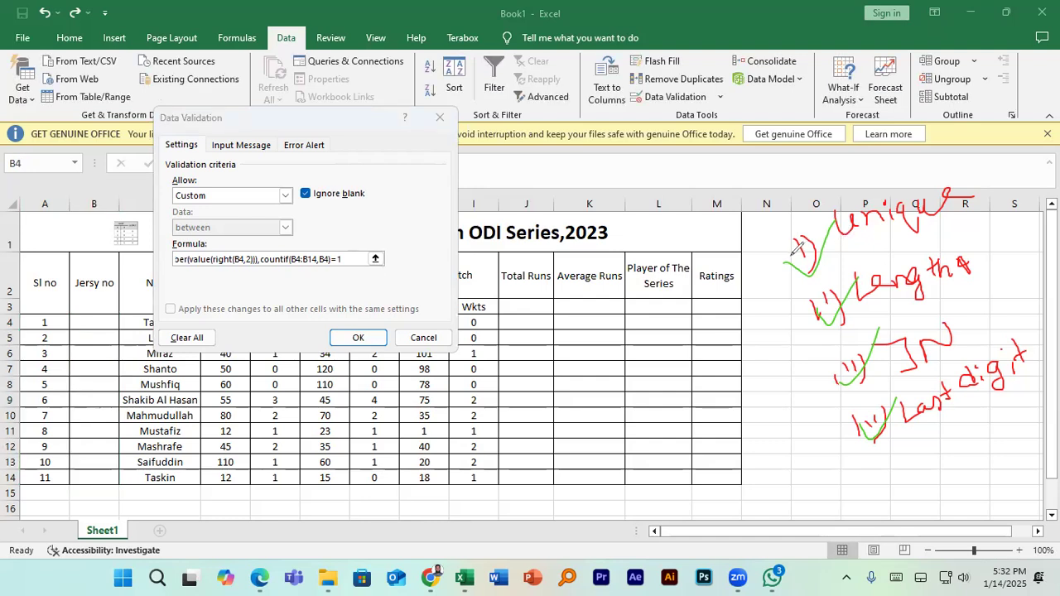
{"action": "mouse_move", "coordinate": [800, 253]}
{"action": "left_mouse_down"}
{"action": "mouse_move", "coordinate": [761, 266]}
{"action": "mouse_move", "coordinate": [735, 296]}
{"action": "mouse_move", "coordinate": [747, 254]}
{"action": "left_mouse_up"}
{"action": "mouse_move", "coordinate": [816, 308]}
{"action": "left_mouse_down"}
{"action": "mouse_move", "coordinate": [745, 337]}
{"action": "mouse_move", "coordinate": [765, 363]}
{"action": "mouse_move", "coordinate": [727, 348]}
{"action": "left_mouse_up"}
{"action": "mouse_move", "coordinate": [845, 378]}
{"action": "left_mouse_down"}
{"action": "mouse_move", "coordinate": [784, 401]}
{"action": "mouse_move", "coordinate": [795, 422]}
{"action": "mouse_move", "coordinate": [785, 383]}
{"action": "left_mouse_up"}
{"action": "mouse_move", "coordinate": [853, 427]}
{"action": "left_mouse_down"}
{"action": "mouse_move", "coordinate": [778, 456]}
{"action": "mouse_move", "coordinate": [806, 481]}
{"action": "mouse_move", "coordinate": [798, 435]}
{"action": "left_mouse_up"}
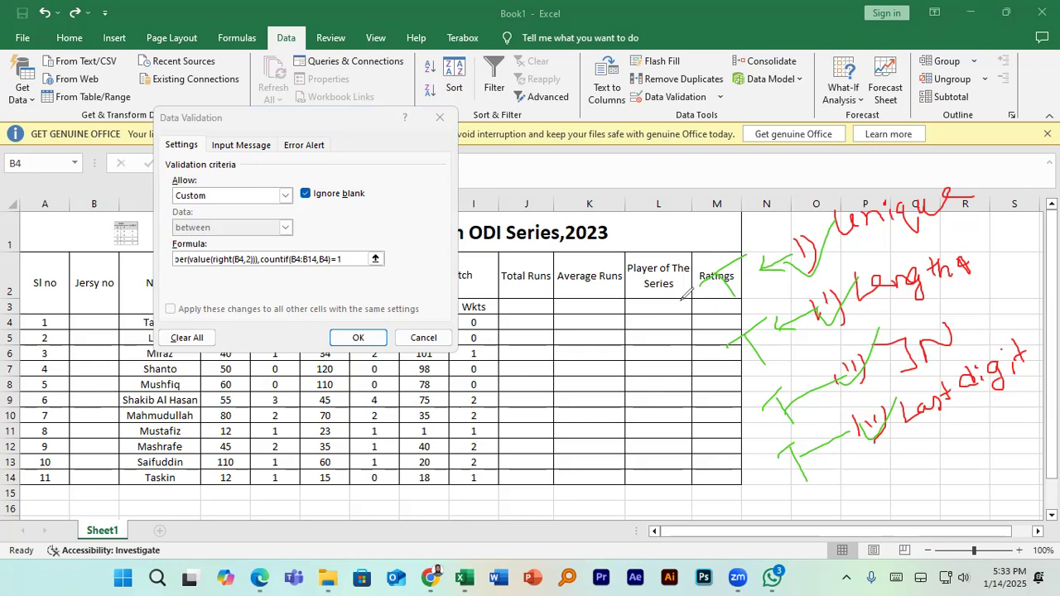
Join the four green T marks with converging lines and write a single T as their combined outcome
{"action": "mouse_move", "coordinate": [654, 312]}
{"action": "left_mouse_down"}
{"action": "mouse_move", "coordinate": [692, 293]}
{"action": "mouse_move", "coordinate": [744, 479]}
{"action": "mouse_move", "coordinate": [783, 460]}
{"action": "left_mouse_up"}
{"action": "left_click_drag", "start_coordinate": [723, 437], "coordinate": [784, 398]}
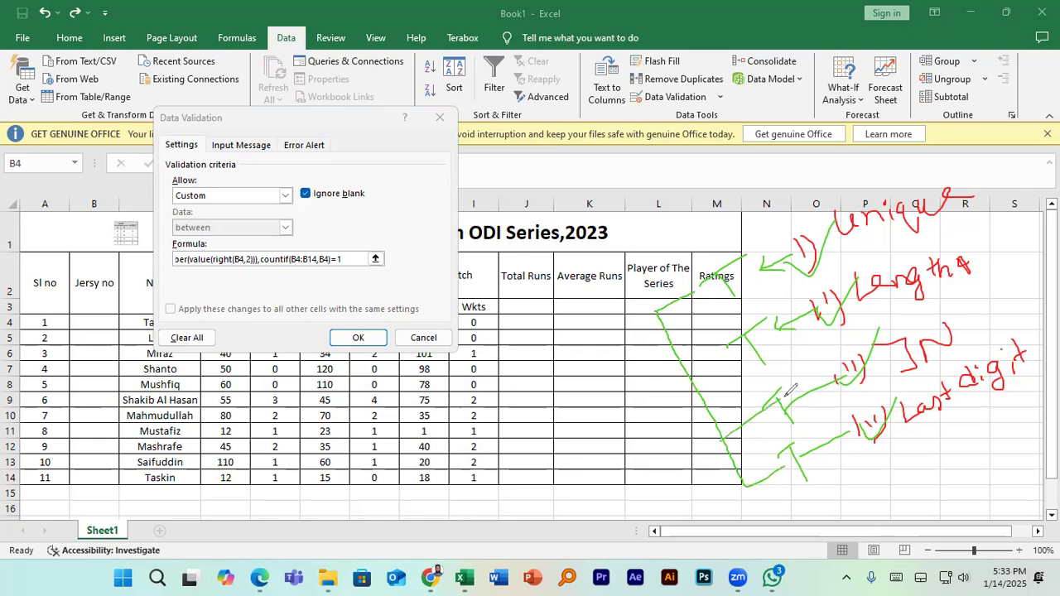
{"action": "left_click_drag", "start_coordinate": [691, 377], "coordinate": [749, 338]}
{"action": "left_click_drag", "start_coordinate": [709, 383], "coordinate": [631, 448]}
{"action": "left_click_drag", "start_coordinate": [583, 413], "coordinate": [614, 392]}
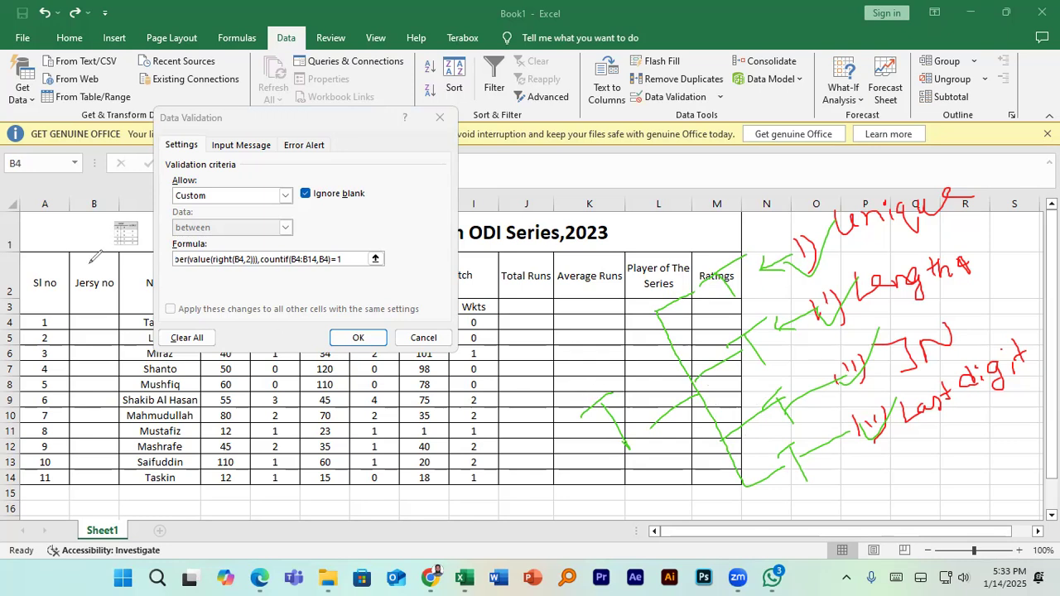
Erase the second condition's tick, rewrite the start of length, and cross out its numeral in green
{"action": "left_click", "coordinate": [857, 290]}
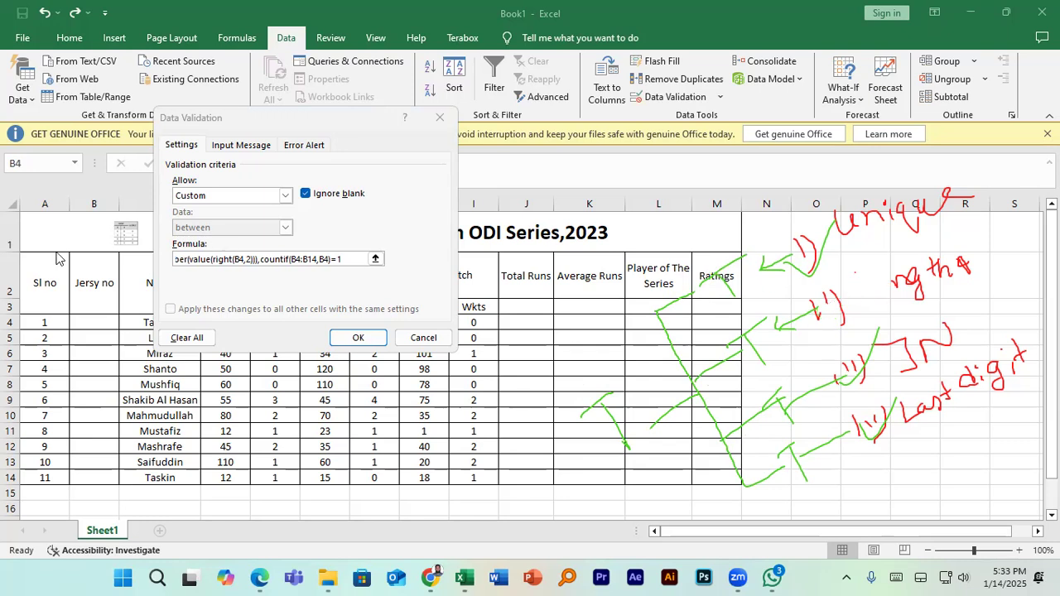
{"action": "mouse_move", "coordinate": [854, 267]}
{"action": "left_mouse_down"}
{"action": "mouse_move", "coordinate": [861, 282]}
{"action": "mouse_move", "coordinate": [895, 290]}
{"action": "left_mouse_up"}
{"action": "left_click_drag", "start_coordinate": [805, 298], "coordinate": [861, 317]}
{"action": "left_click_drag", "start_coordinate": [830, 284], "coordinate": [831, 356]}
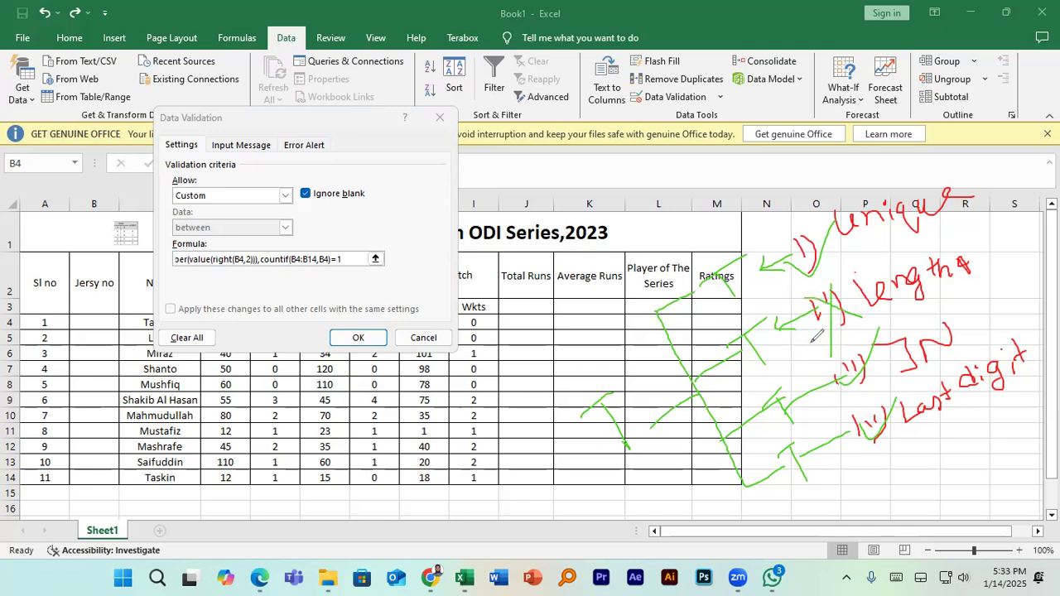
Change the second condition's T and the combined outcome's T to F in green
{"action": "left_click", "coordinate": [68, 225]}
{"action": "left_click_drag", "start_coordinate": [755, 343], "coordinate": [752, 332]}
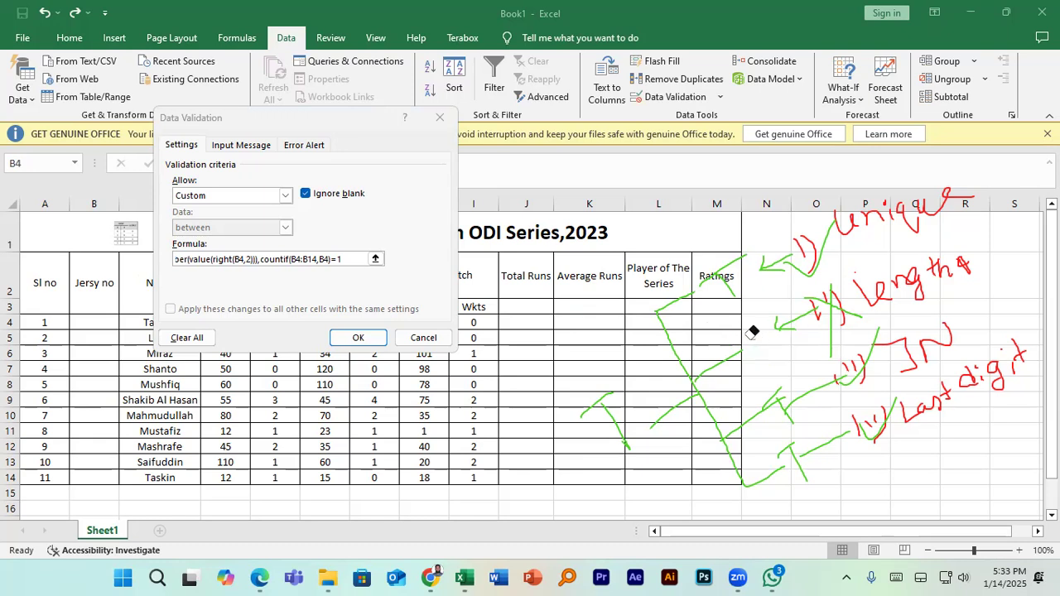
{"action": "left_click", "coordinate": [11, 240]}
{"action": "mouse_move", "coordinate": [738, 330]}
{"action": "left_mouse_down"}
{"action": "mouse_move", "coordinate": [763, 362]}
{"action": "mouse_move", "coordinate": [761, 307]}
{"action": "left_mouse_up"}
{"action": "mouse_move", "coordinate": [608, 390]}
{"action": "left_mouse_down"}
{"action": "mouse_move", "coordinate": [631, 443]}
{"action": "mouse_move", "coordinate": [636, 366]}
{"action": "left_mouse_up"}
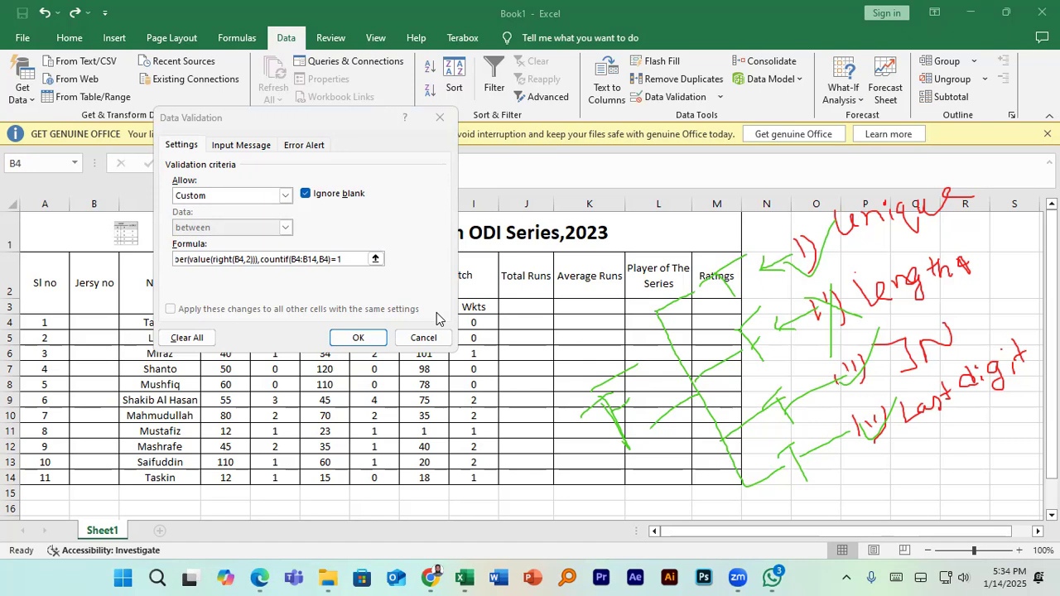
Highlight the AND function name at the start of the custom validation formula
{"action": "left_click", "coordinate": [345, 259]}
{"action": "mouse_move", "coordinate": [344, 259]}
{"action": "left_mouse_down"}
{"action": "mouse_move", "coordinate": [142, 262]}
{"action": "mouse_move", "coordinate": [202, 261]}
{"action": "left_mouse_up"}
{"action": "left_click", "coordinate": [194, 259]}
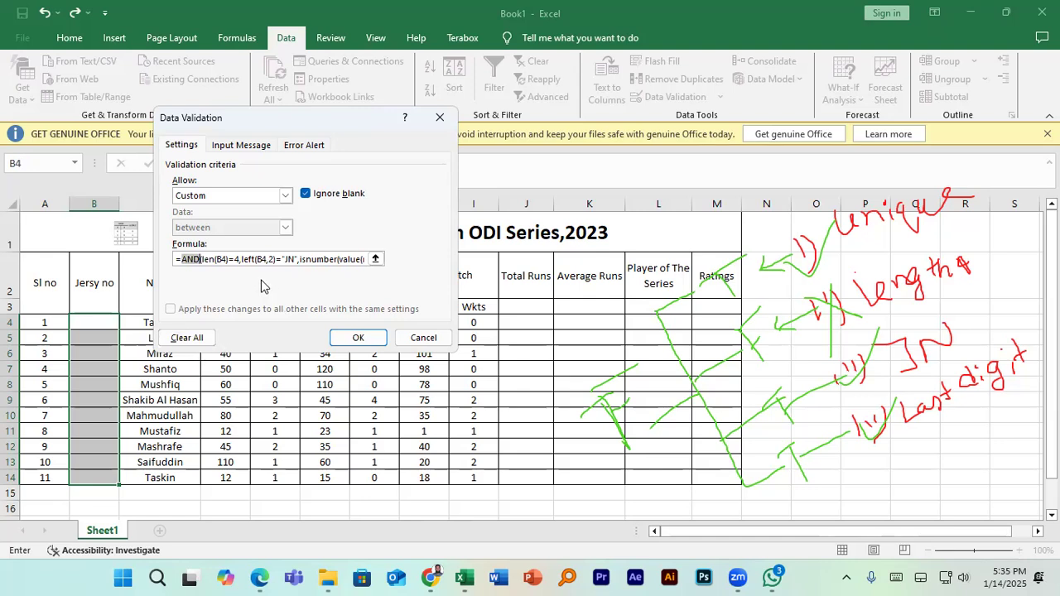
Highlight the len(B4)=4 condition in the validation formula, followed by the left(B4,2)="JN" and isnumber(value(right(B4,2))) conditions
{"action": "left_click", "coordinate": [239, 260]}
{"action": "left_click_drag", "start_coordinate": [239, 260], "coordinate": [200, 260]}
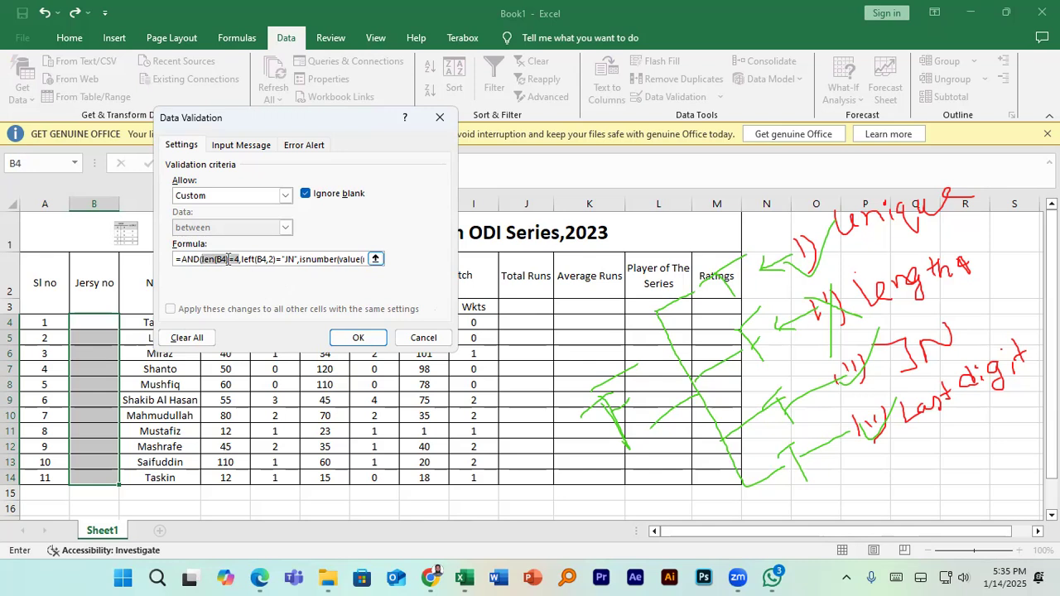
{"action": "left_click", "coordinate": [229, 259]}
{"action": "left_click_drag", "start_coordinate": [241, 259], "coordinate": [281, 259]}
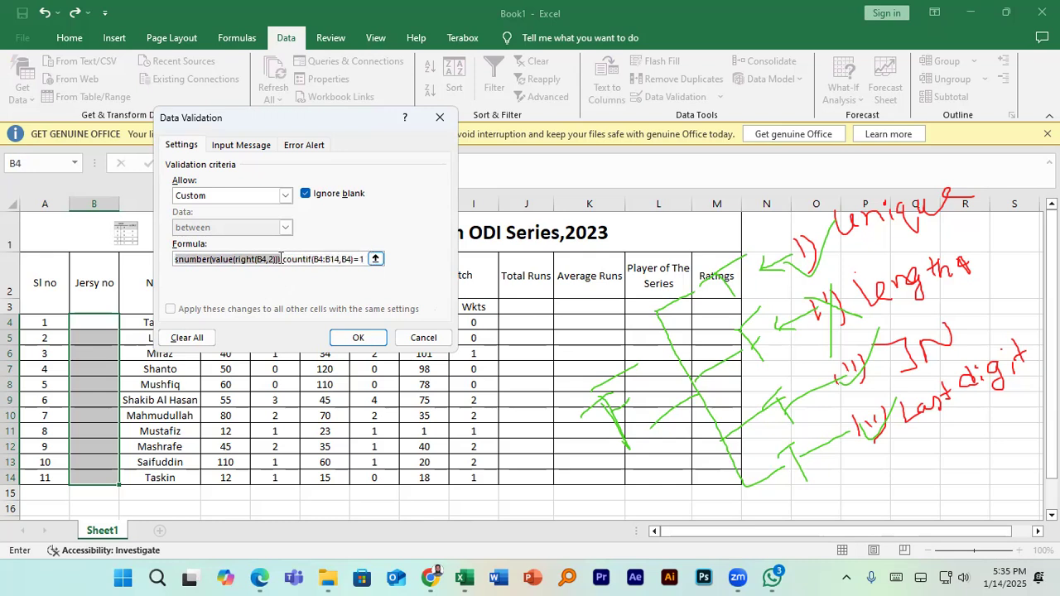
Highlight the countif(B4:B14,B4)=1 uniqueness condition and select back through the formula to its AND beginning
{"action": "left_click", "coordinate": [289, 261]}
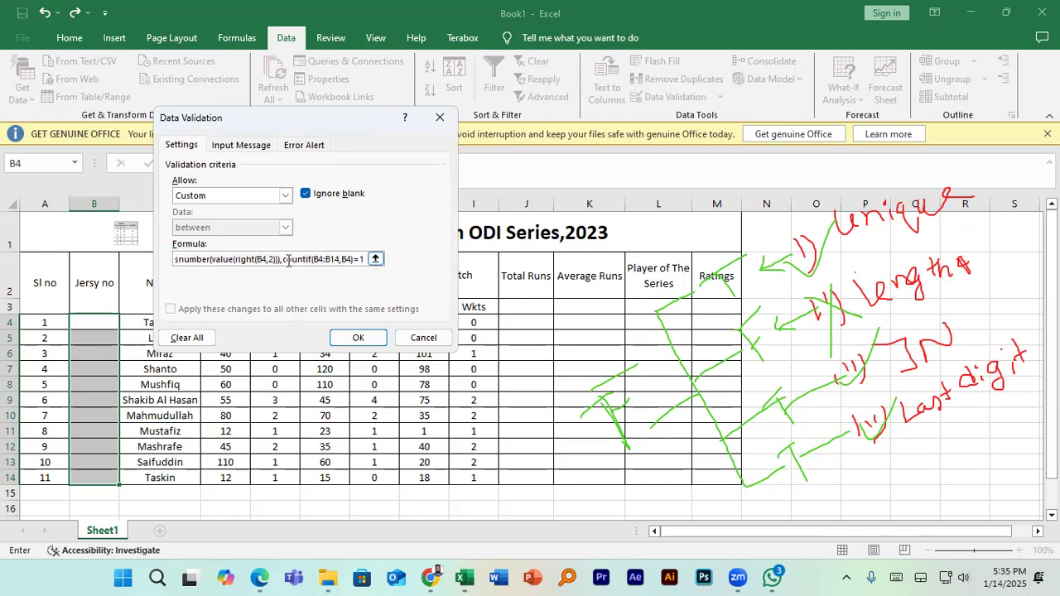
{"action": "left_click_drag", "start_coordinate": [283, 260], "coordinate": [370, 255]}
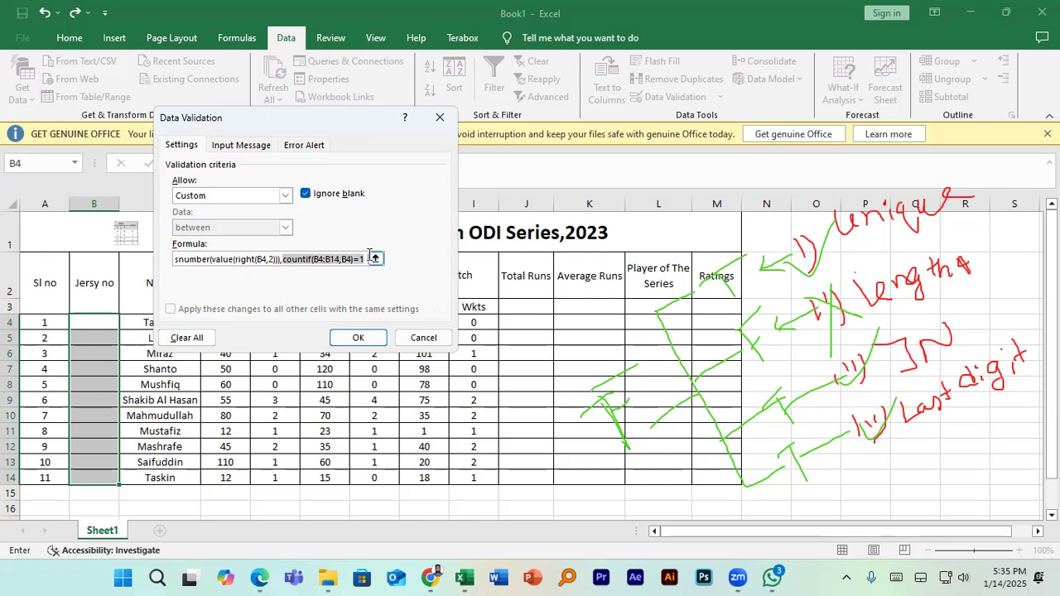
{"action": "left_click", "coordinate": [338, 259]}
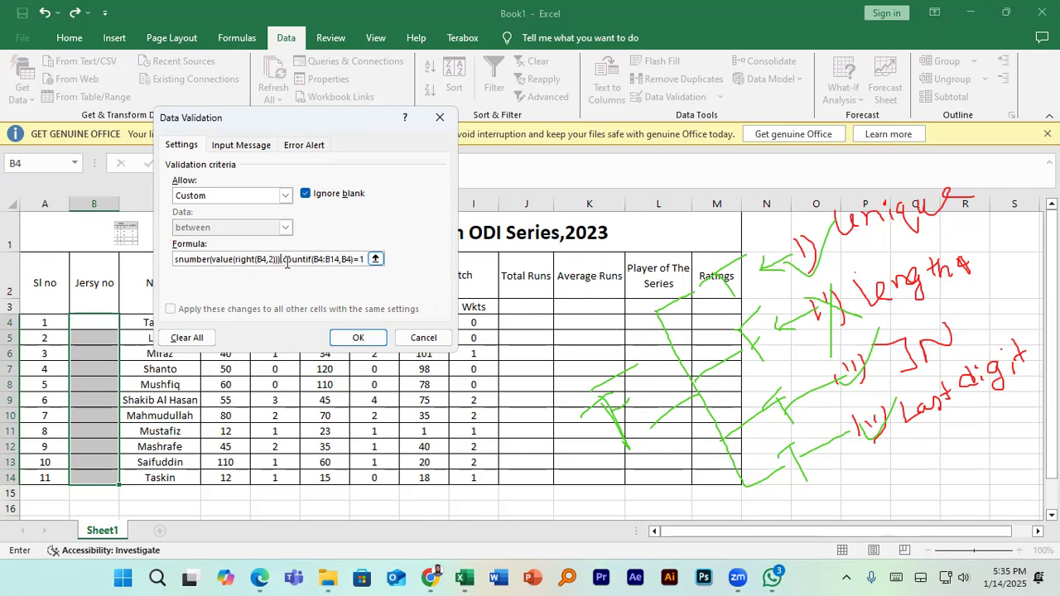
{"action": "left_click_drag", "start_coordinate": [245, 259], "coordinate": [164, 262]}
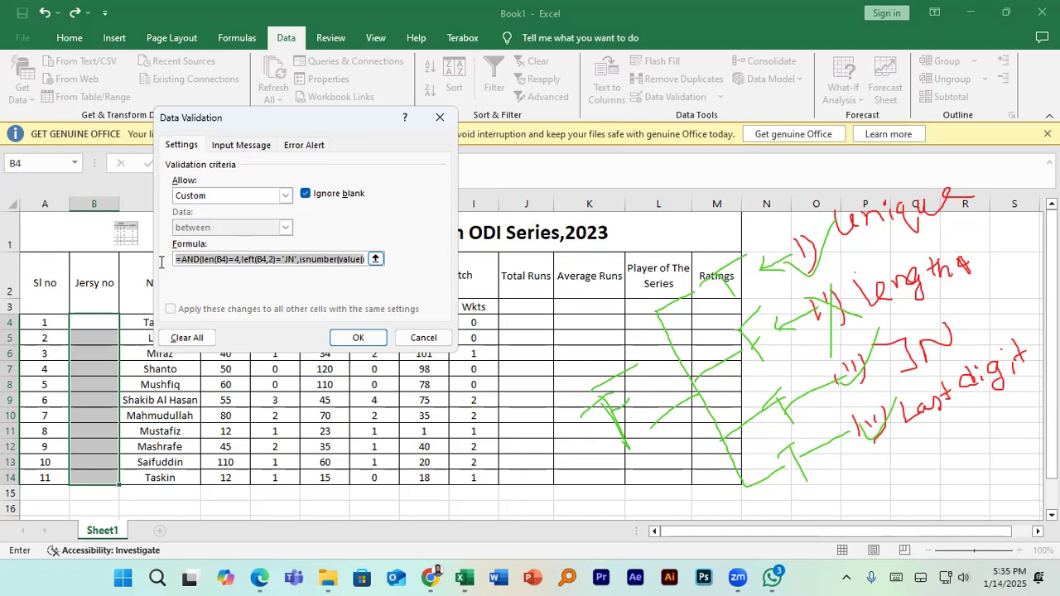
{"action": "left_click", "coordinate": [241, 259]}
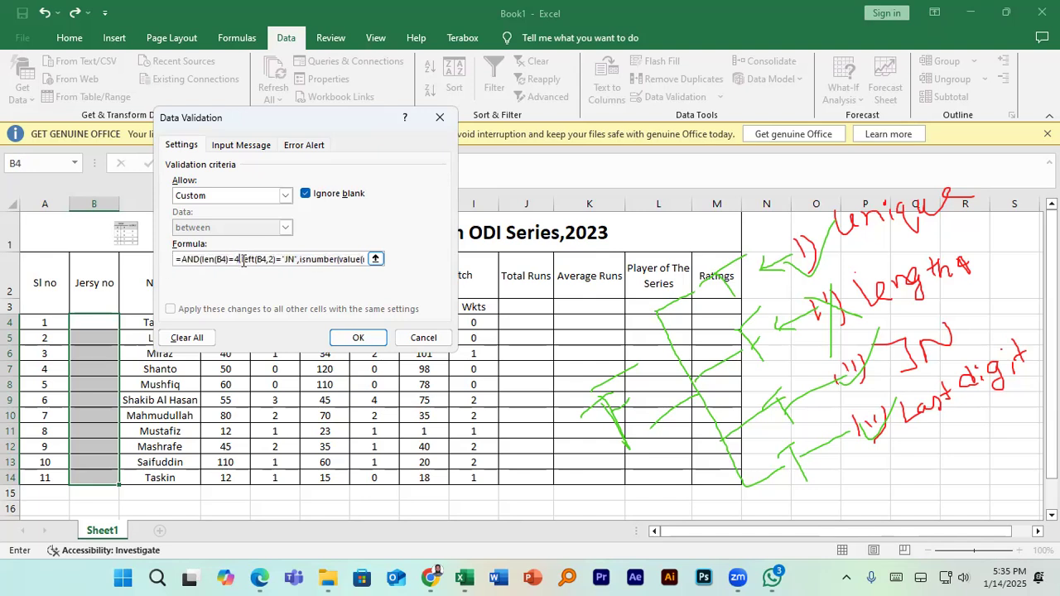
Open Magnifier and enlarge the screen to 200% to examine the custom validation formula
{"action": "left_click", "coordinate": [121, 578]}
{"action": "type", "text": "magnifi"}
{"action": "key", "text": "Return"}
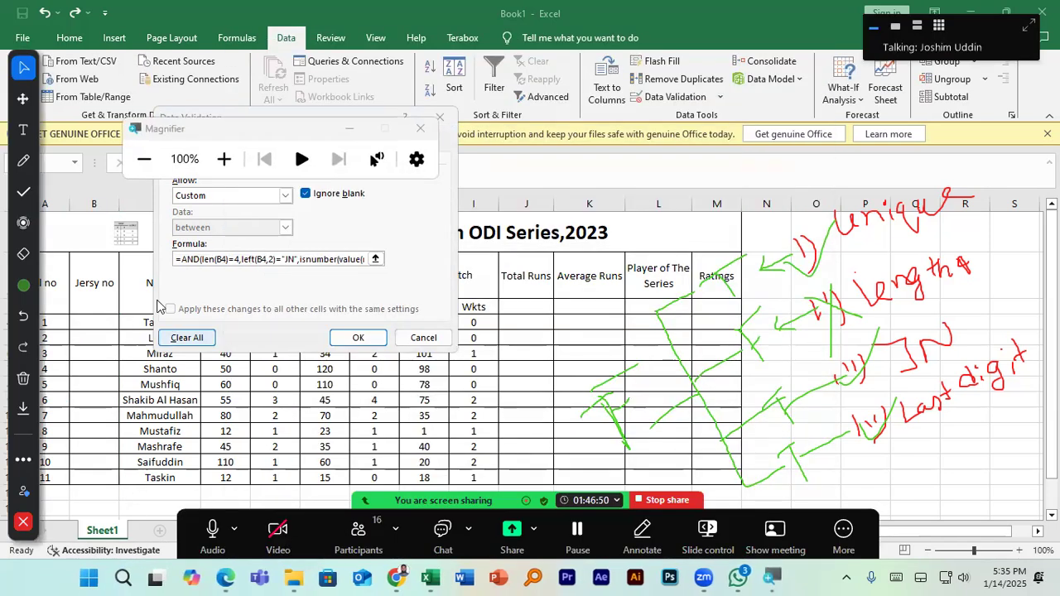
{"action": "left_click", "coordinate": [224, 158]}
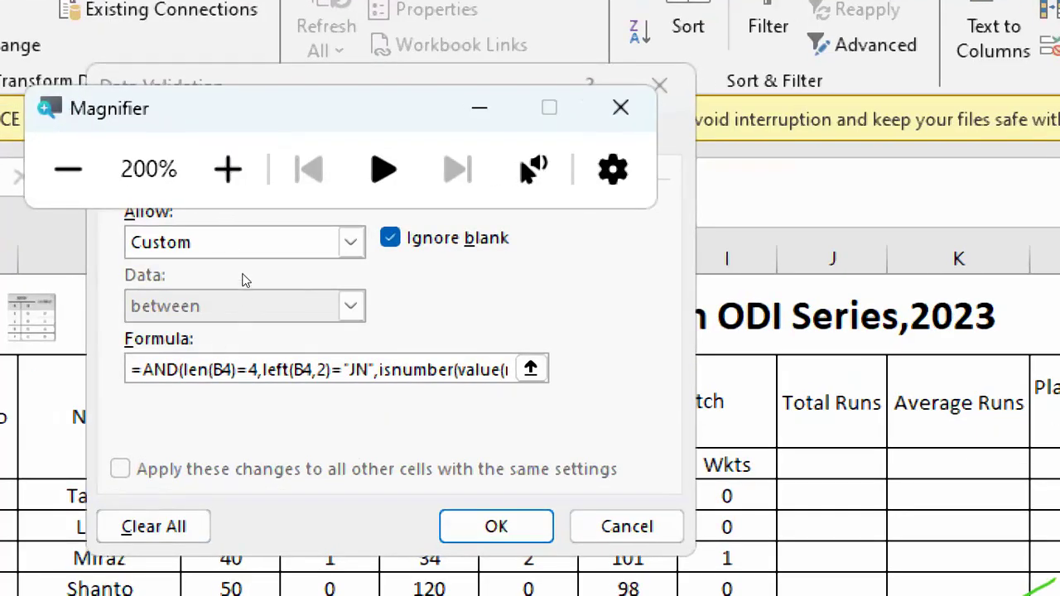
{"action": "left_click", "coordinate": [242, 259]}
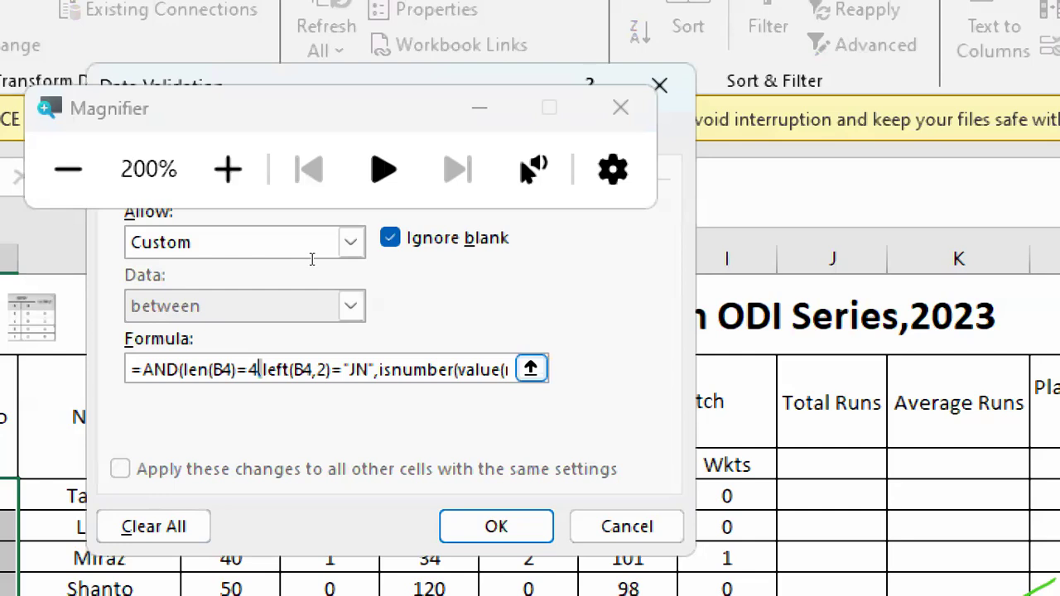
Return the screen magnification to 100% and dismiss the Magnifier window from the validation dialog
{"action": "left_click", "coordinate": [68, 169]}
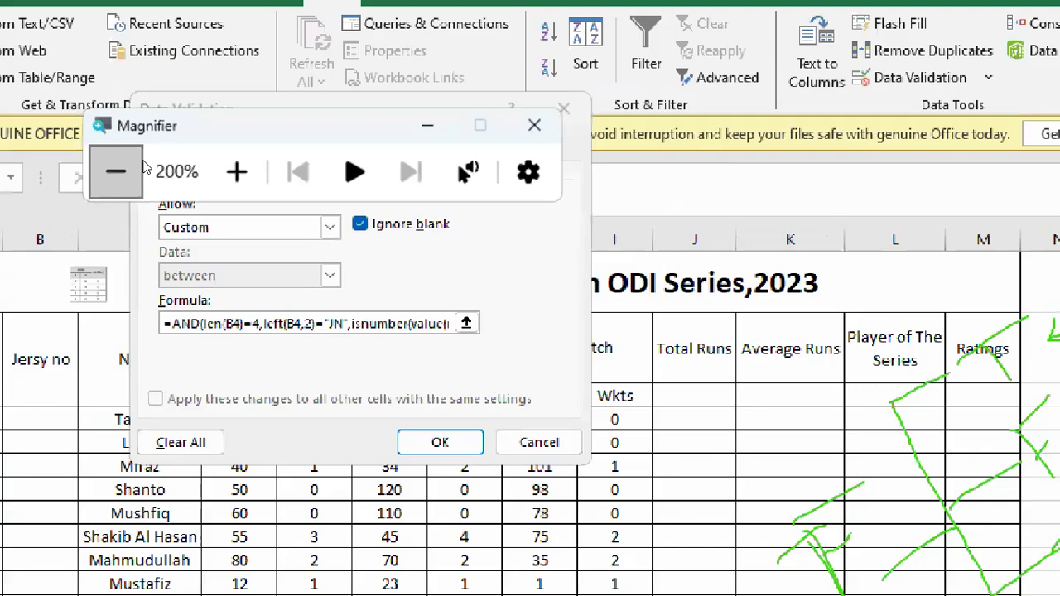
{"action": "left_click", "coordinate": [139, 169]}
{"action": "left_click", "coordinate": [353, 131]}
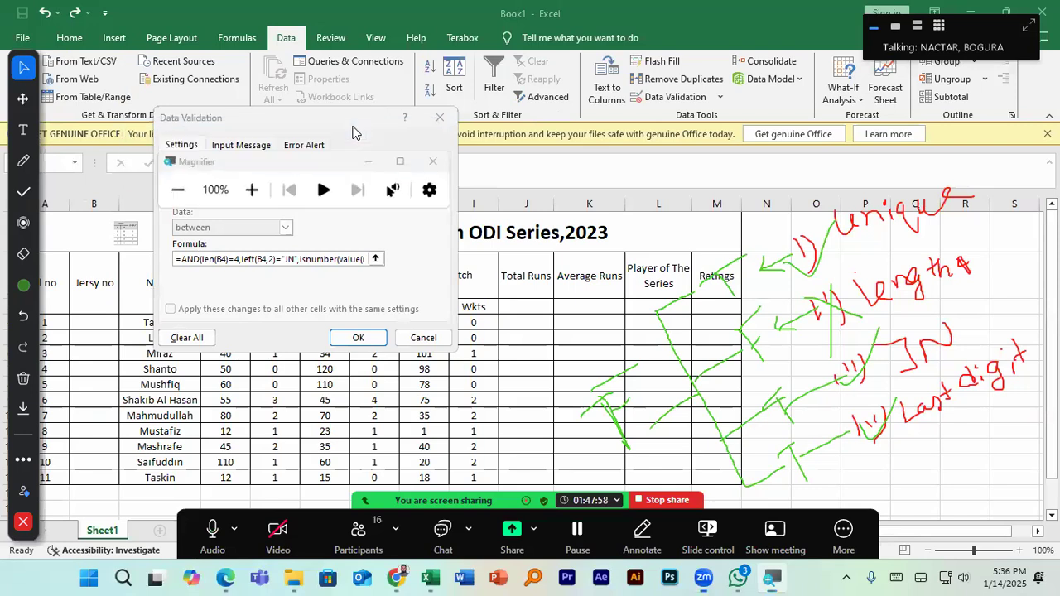
Add the closing parenthesis of AND after countif(B4:B14,B4)=1 and review the formula back to its beginning
{"action": "left_click", "coordinate": [329, 259]}
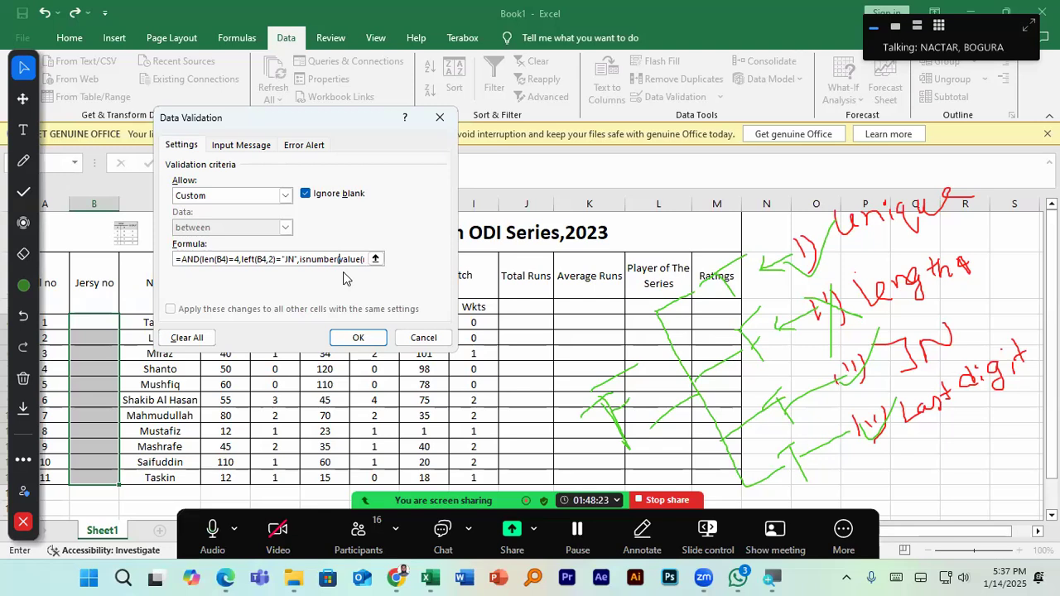
{"action": "type", "text": "("}
{"action": "left_click_drag", "start_coordinate": [343, 259], "coordinate": [372, 262]}
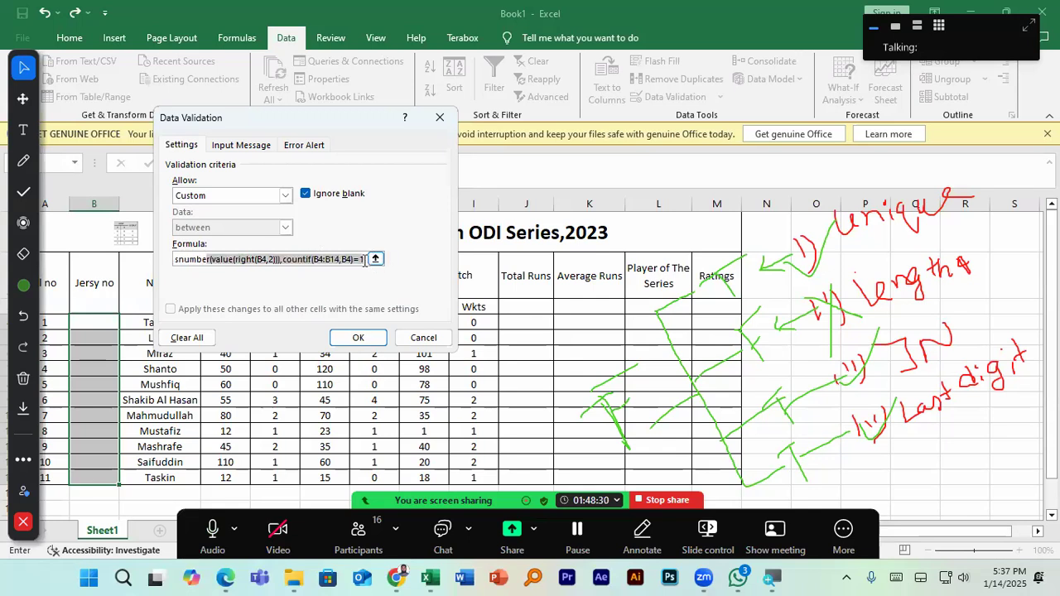
{"action": "left_click", "coordinate": [364, 261]}
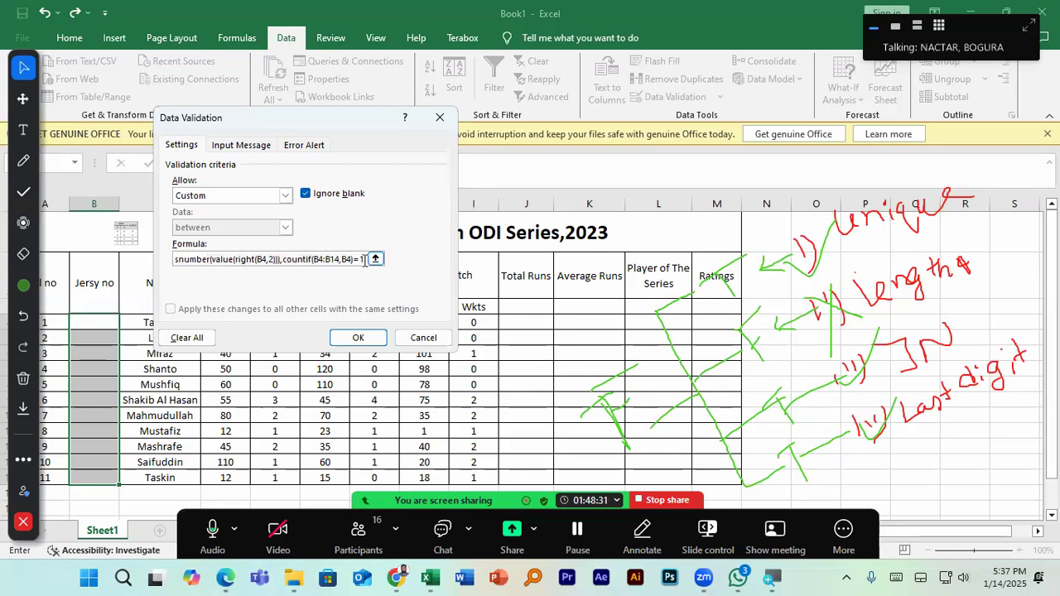
{"action": "type", "text": ")"}
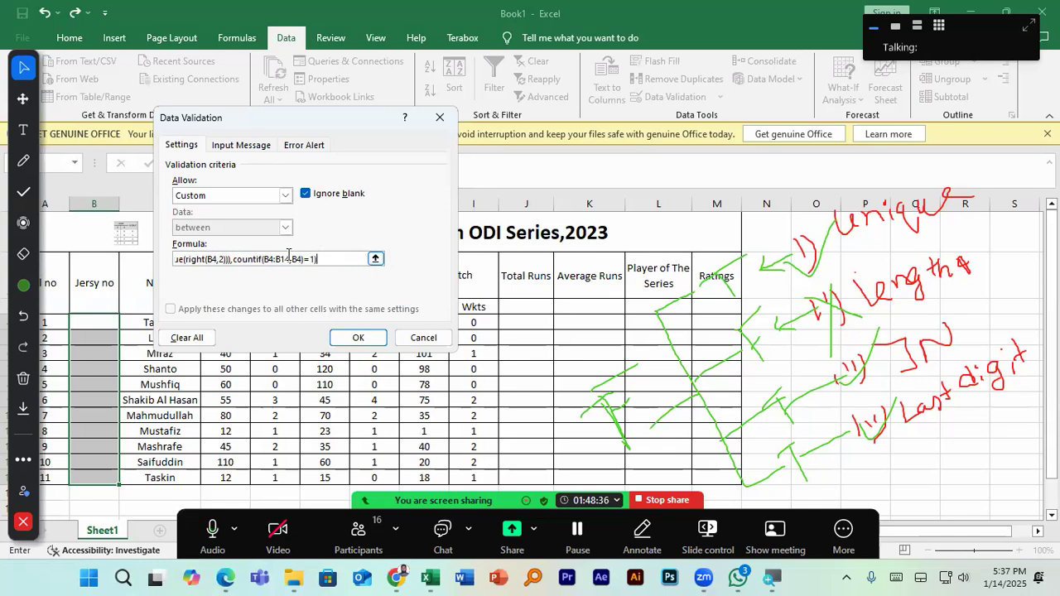
{"action": "left_click_drag", "start_coordinate": [293, 259], "coordinate": [156, 261]}
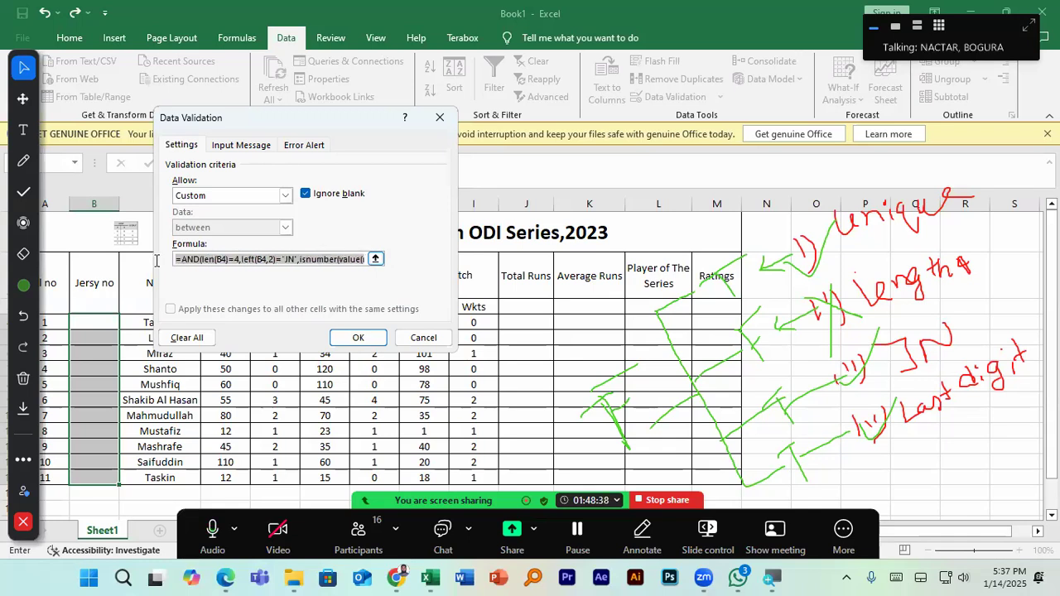
{"action": "left_click", "coordinate": [280, 259]}
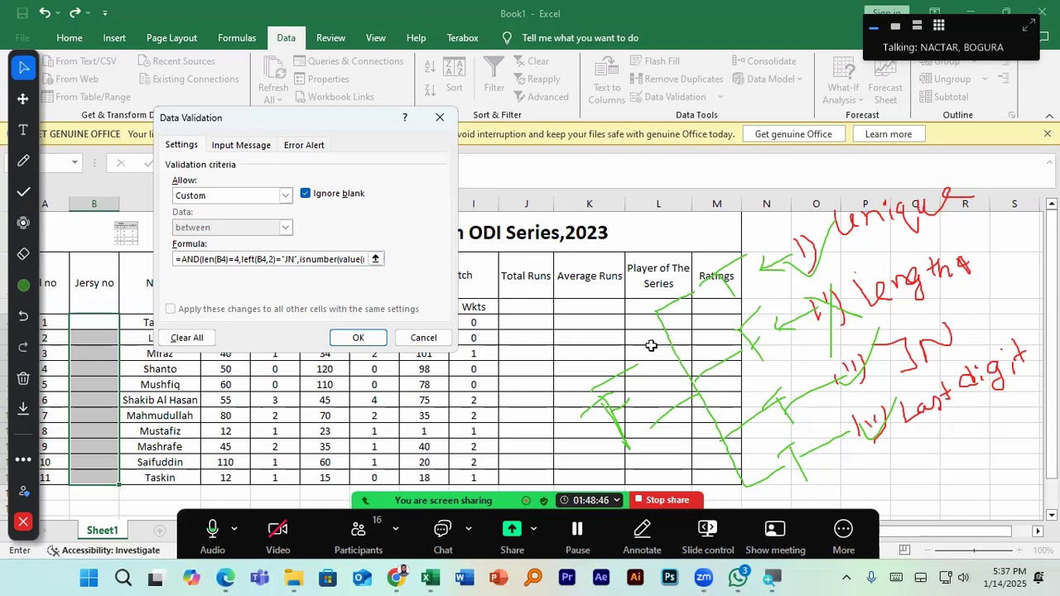
Review the custom AND validation formula covering length 4, the JN prefix, numeric ending and uniqueness, and apply it to the Jersy no cells
{"action": "left_click", "coordinate": [200, 259]}
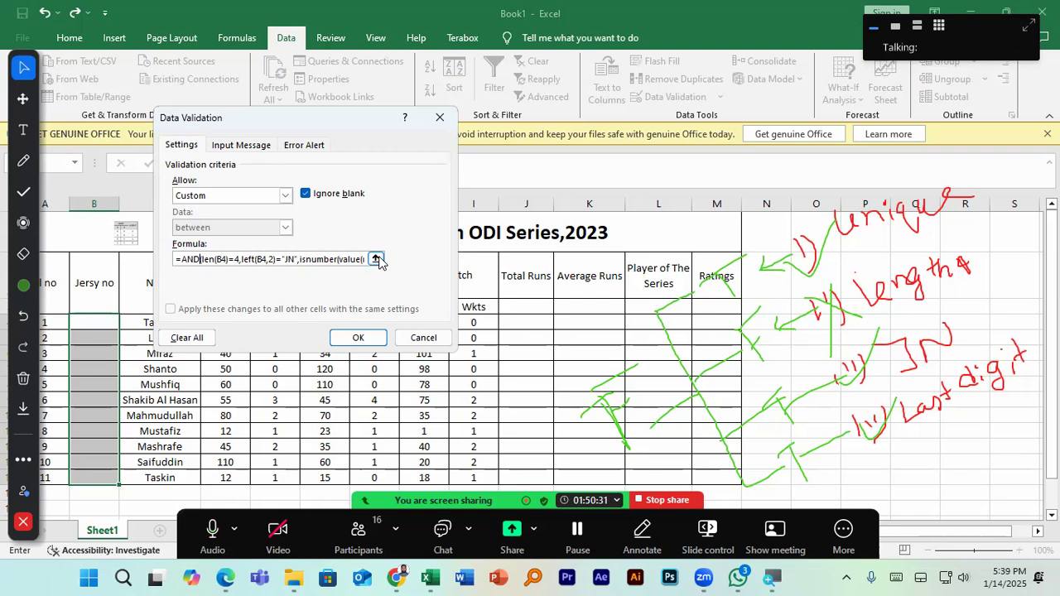
{"action": "type", "text": "("}
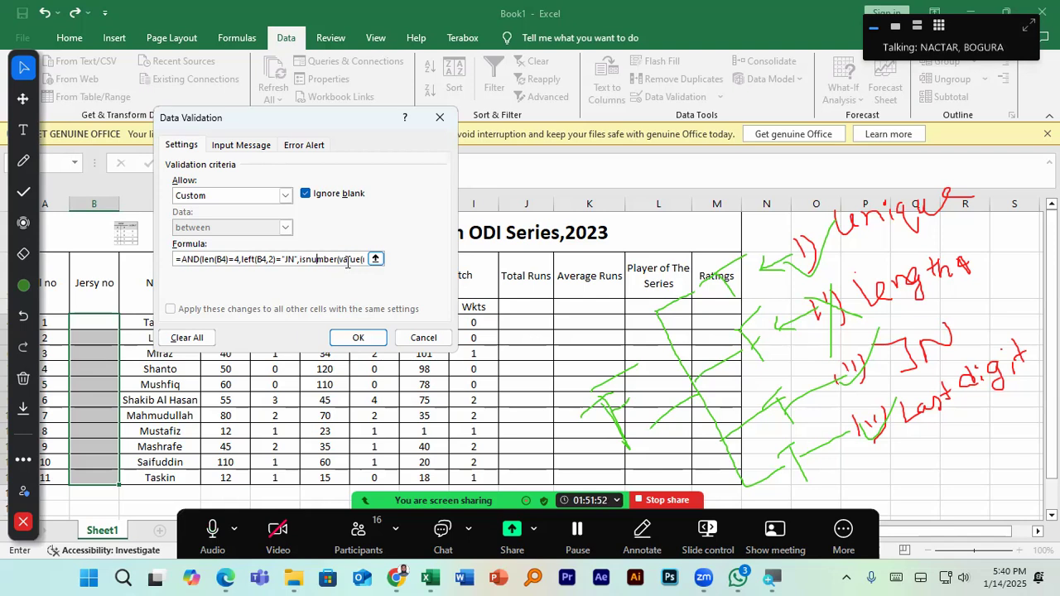
{"action": "left_click_drag", "start_coordinate": [259, 260], "coordinate": [382, 261]}
{"action": "left_click", "coordinate": [352, 260]}
{"action": "left_click_drag", "start_coordinate": [311, 261], "coordinate": [165, 264]}
{"action": "left_click", "coordinate": [254, 260]}
{"action": "left_click", "coordinate": [358, 338]}
Check the jersey numbers in questions.pdf in the browser, return to Excel and enter JN10 in cell B4 for the first player
{"action": "left_click", "coordinate": [85, 319]}
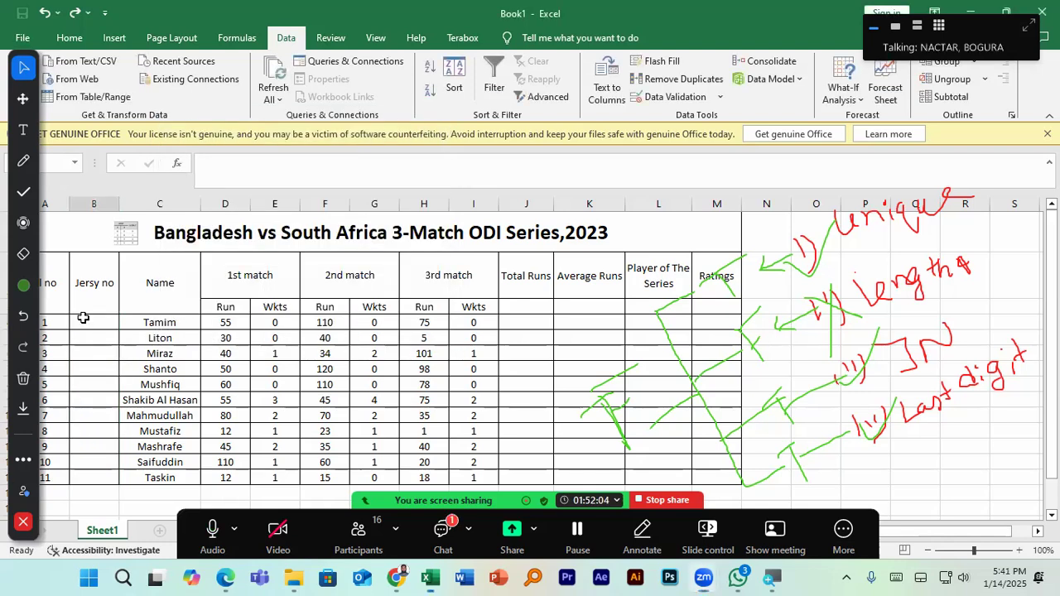
{"action": "left_click", "coordinate": [95, 320]}
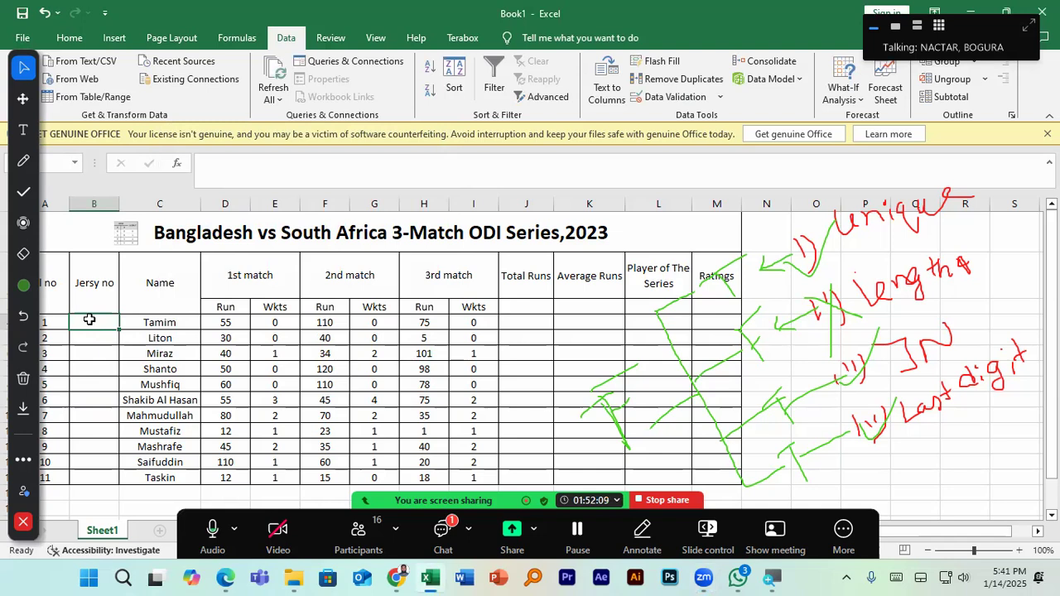
{"action": "left_click", "coordinate": [225, 577]}
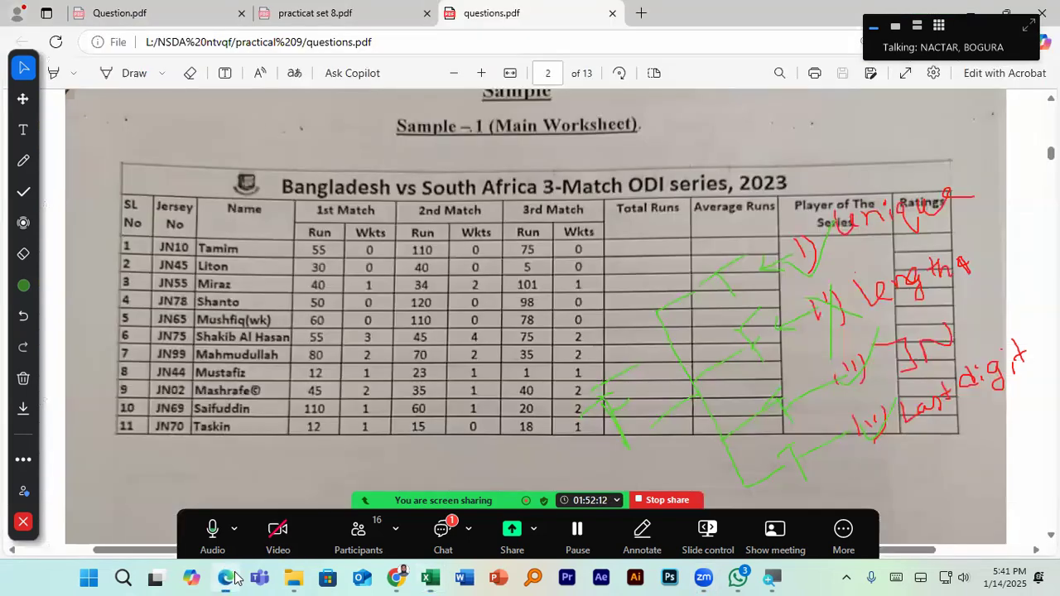
{"action": "left_click", "coordinate": [225, 577]}
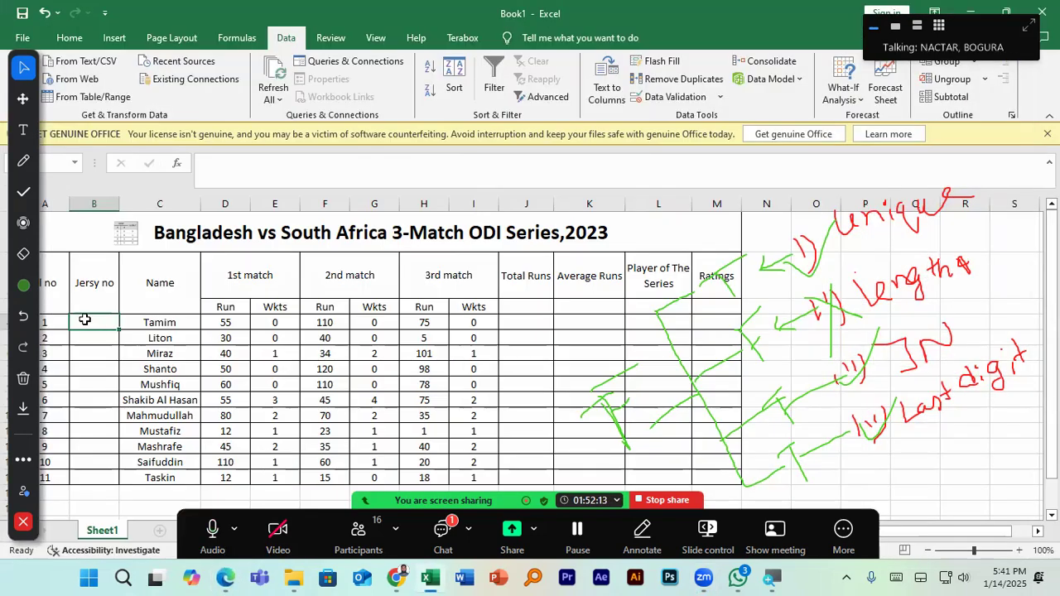
{"action": "type", "text": "JN"}
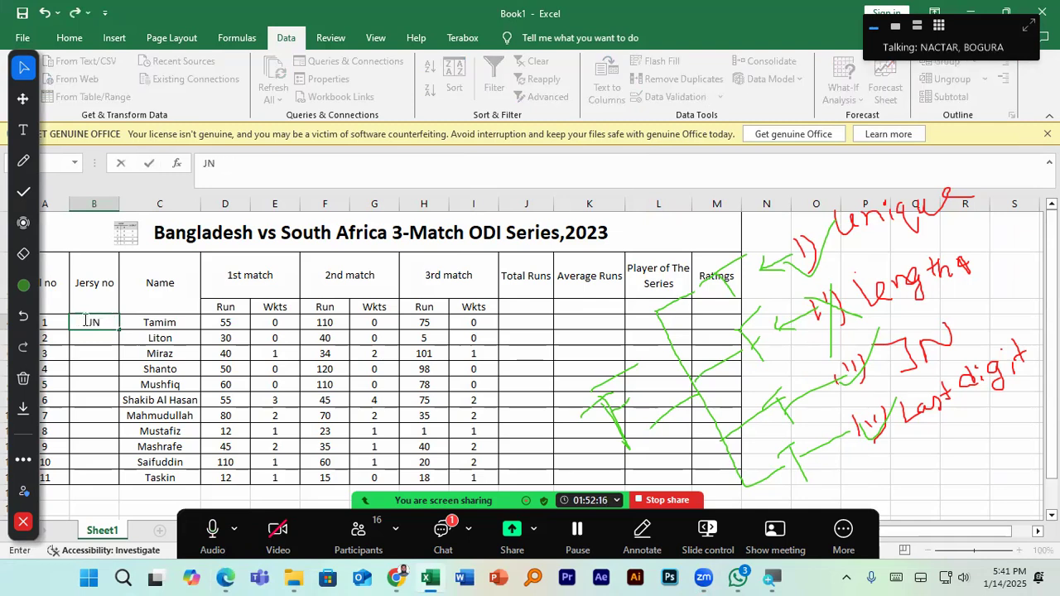
{"action": "type", "text": "10"}
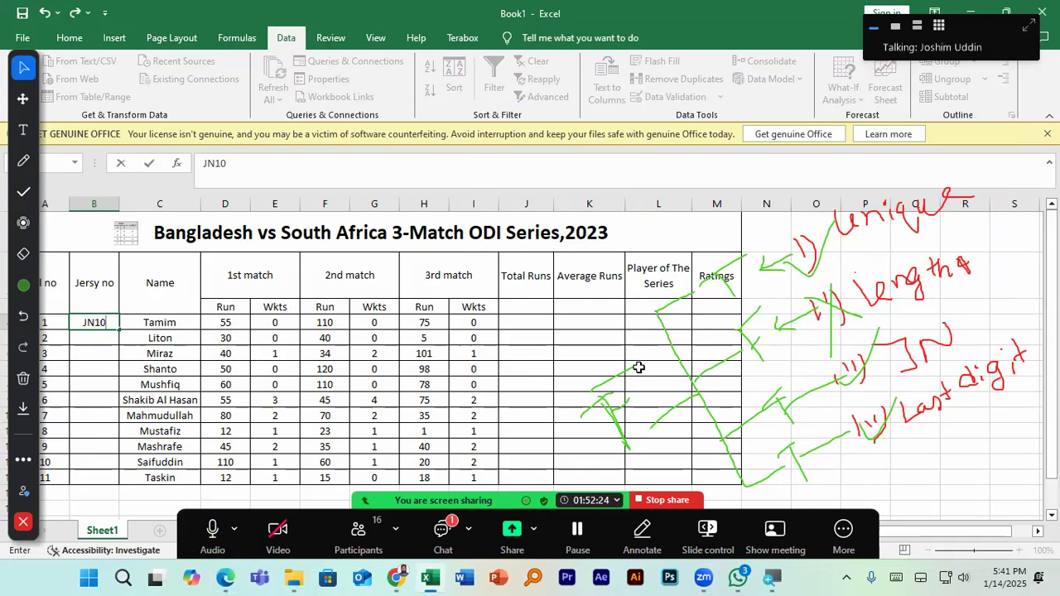
{"action": "key", "text": "Return"}
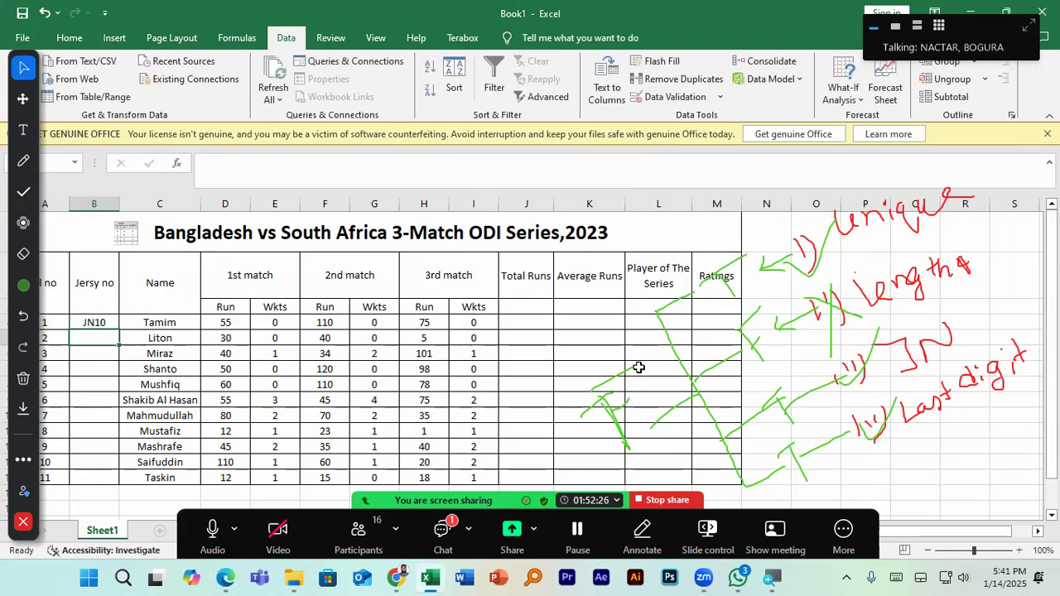
Test the uniqueness rule by entering the duplicate jersey number JN10 in cell B5
{"action": "type", "text": "JN10"}
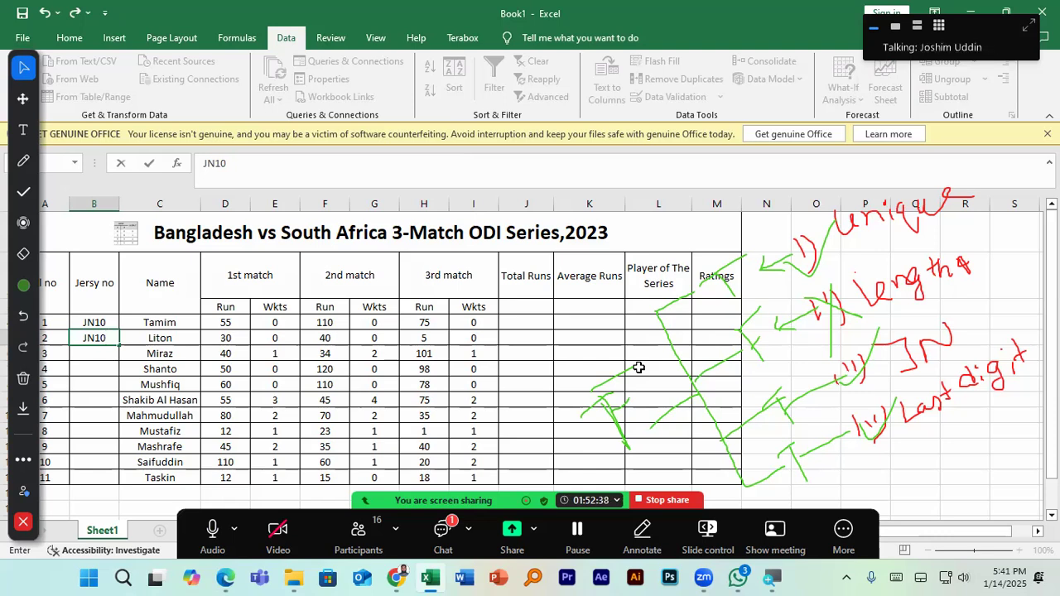
{"action": "key", "text": "Return"}
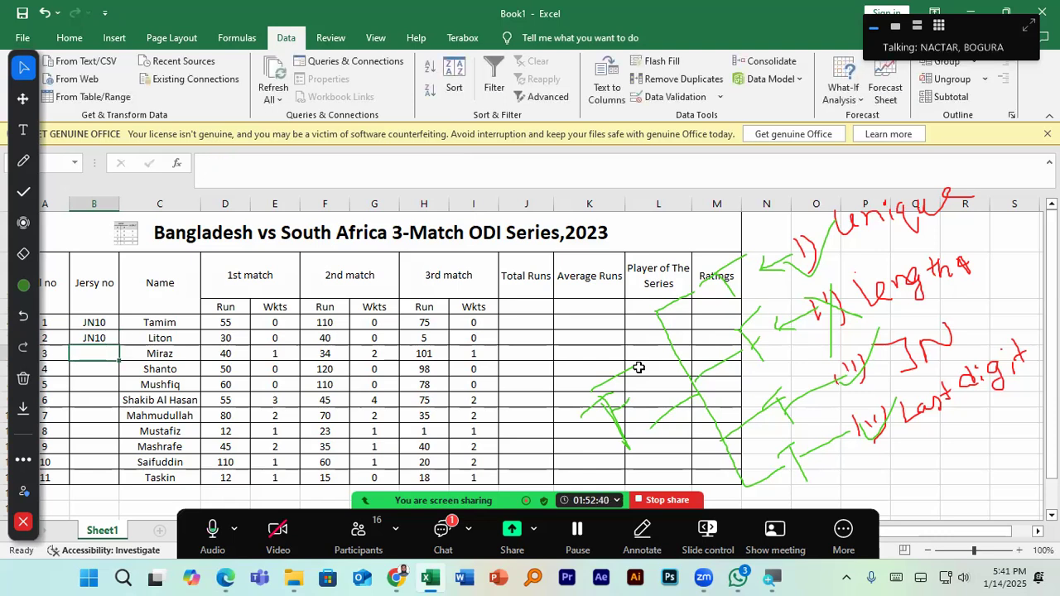
{"action": "key", "text": "Up"}
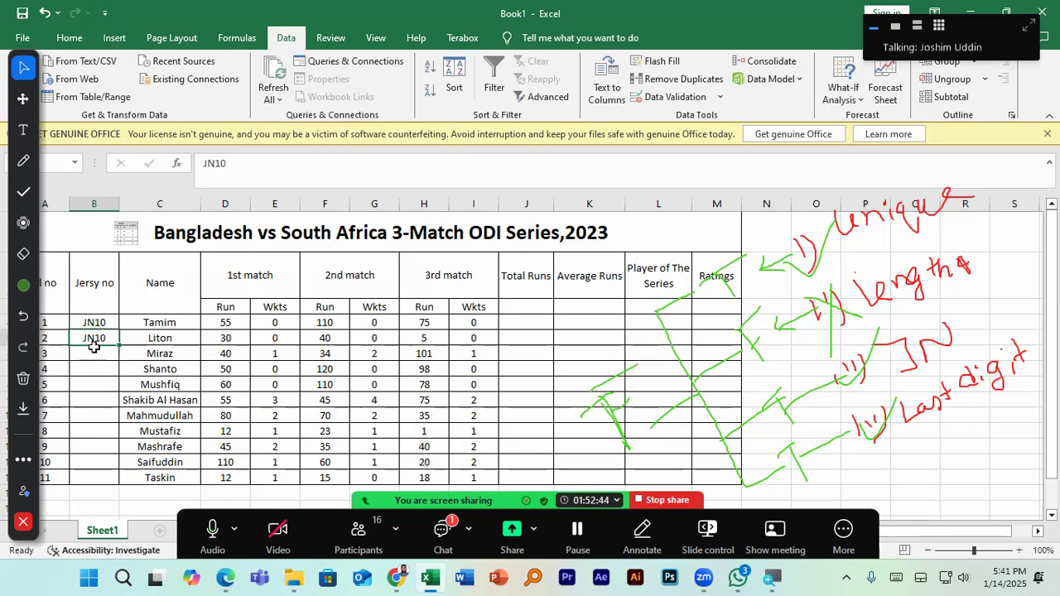
Make the COUNTIF range absolute as $B$4:$B$14 in the custom validation formula for all Jersy no cells from B4 to B14
{"action": "left_click_drag", "start_coordinate": [97, 321], "coordinate": [94, 478]}
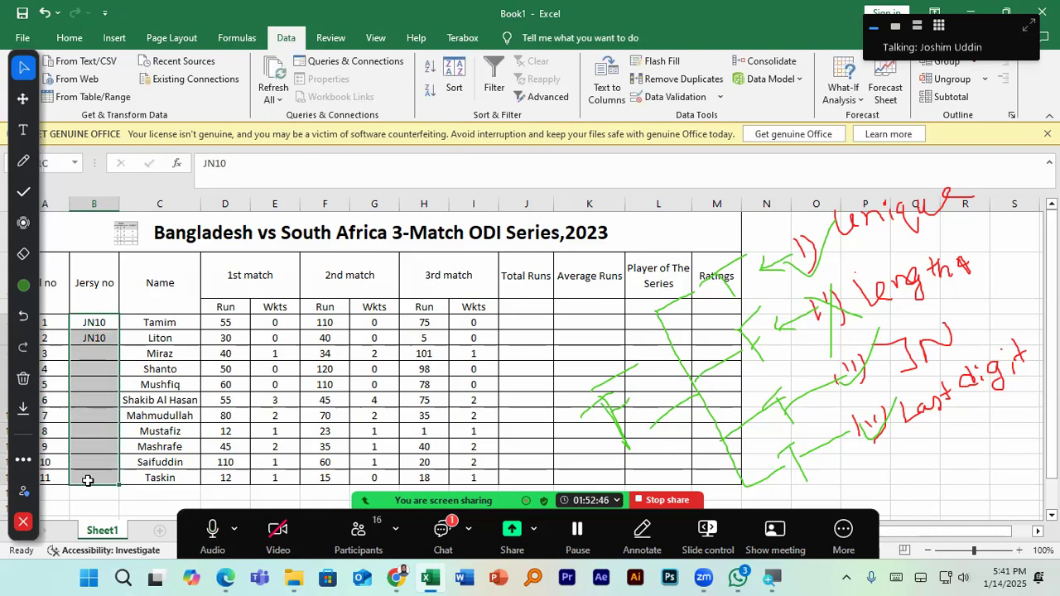
{"action": "left_click", "coordinate": [708, 98]}
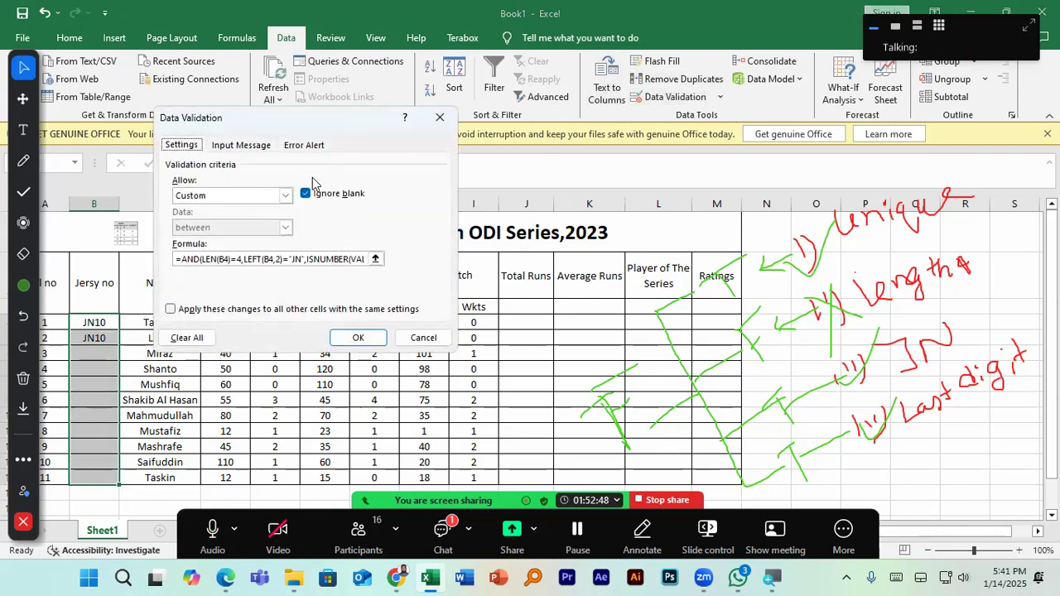
{"action": "left_click", "coordinate": [242, 260]}
{"action": "left_click_drag", "start_coordinate": [286, 258], "coordinate": [392, 261]}
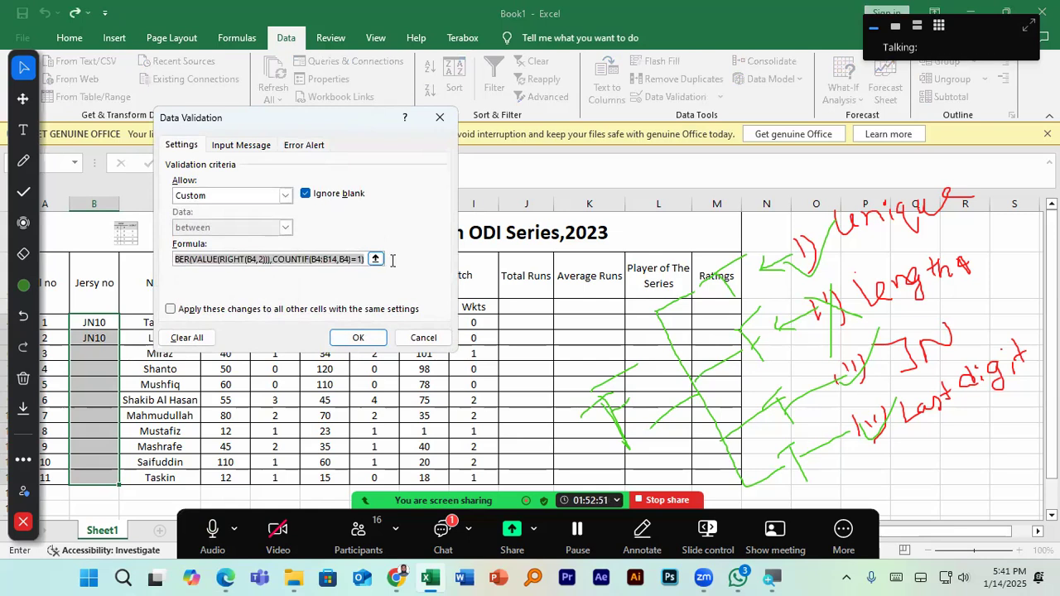
{"action": "left_click", "coordinate": [331, 259]}
{"action": "left_click_drag", "start_coordinate": [311, 260], "coordinate": [320, 258]}
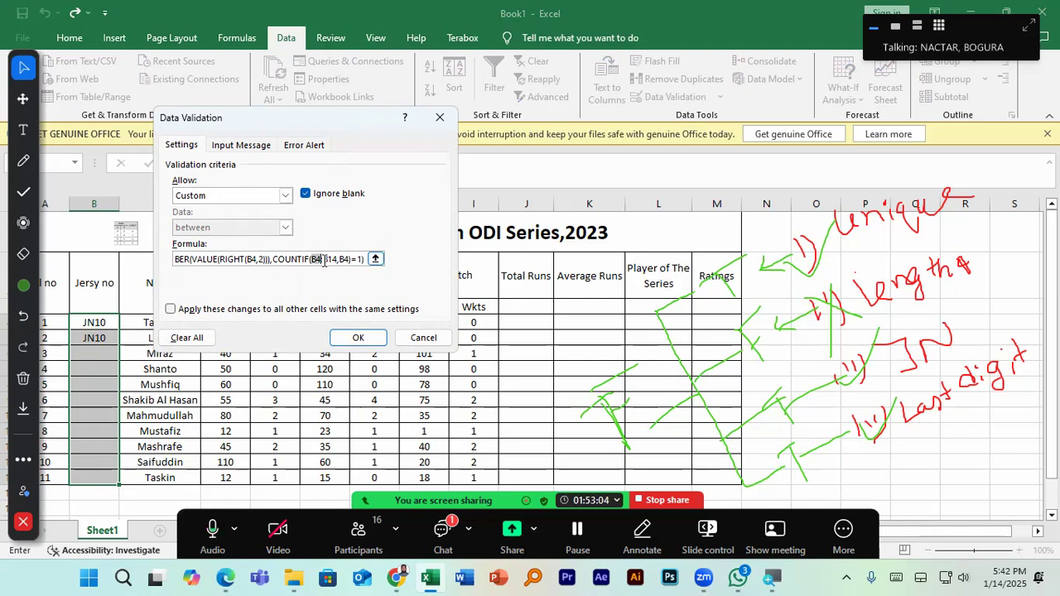
{"action": "key", "text": "F4"}
{"action": "left_click_drag", "start_coordinate": [333, 259], "coordinate": [346, 259]}
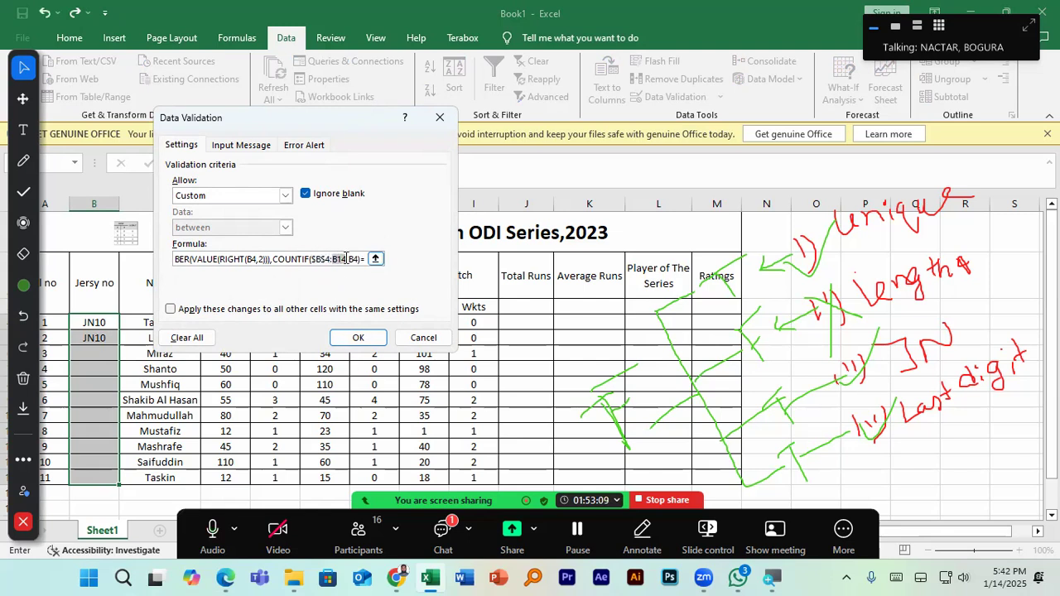
{"action": "key", "text": "F4"}
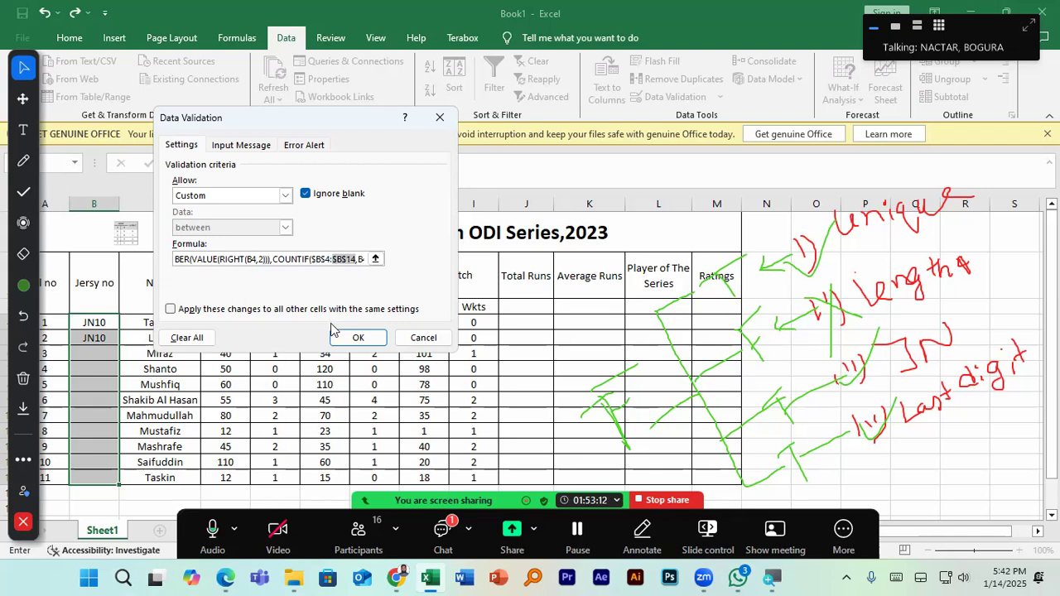
{"action": "left_click", "coordinate": [355, 338]}
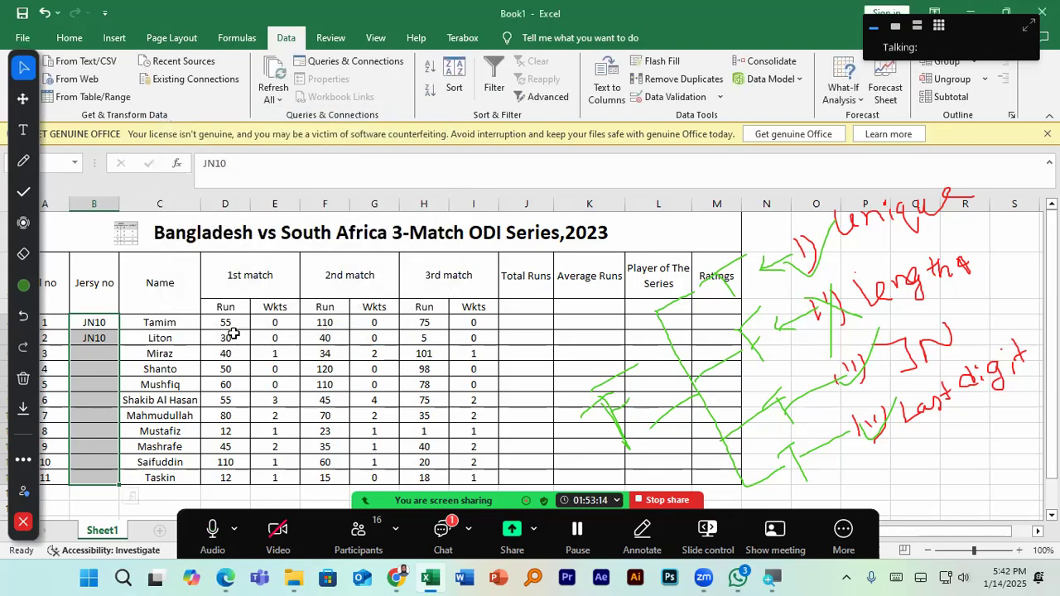
Clear cell B5 and retest the uniqueness rule by trying to enter the duplicate JN10
{"action": "left_click", "coordinate": [99, 337]}
{"action": "key", "text": "BackSpace"}
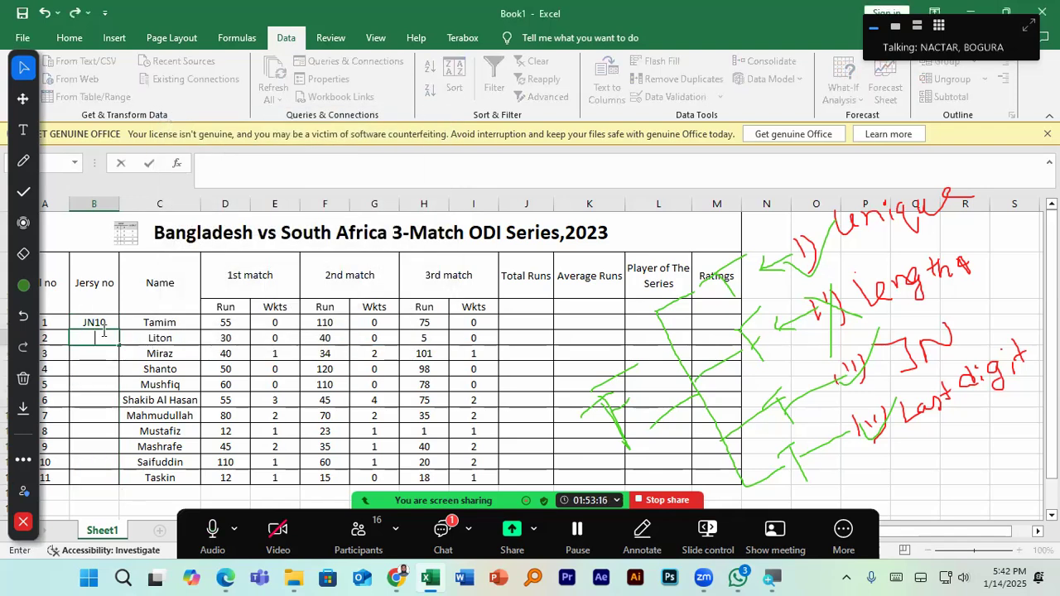
{"action": "type", "text": "JN10"}
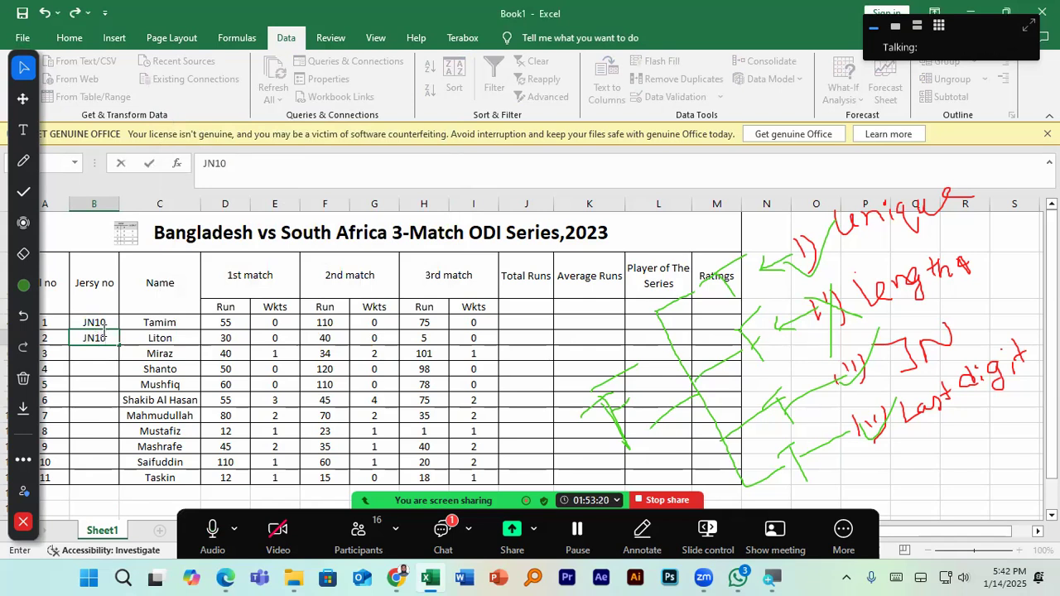
{"action": "key", "text": "Return"}
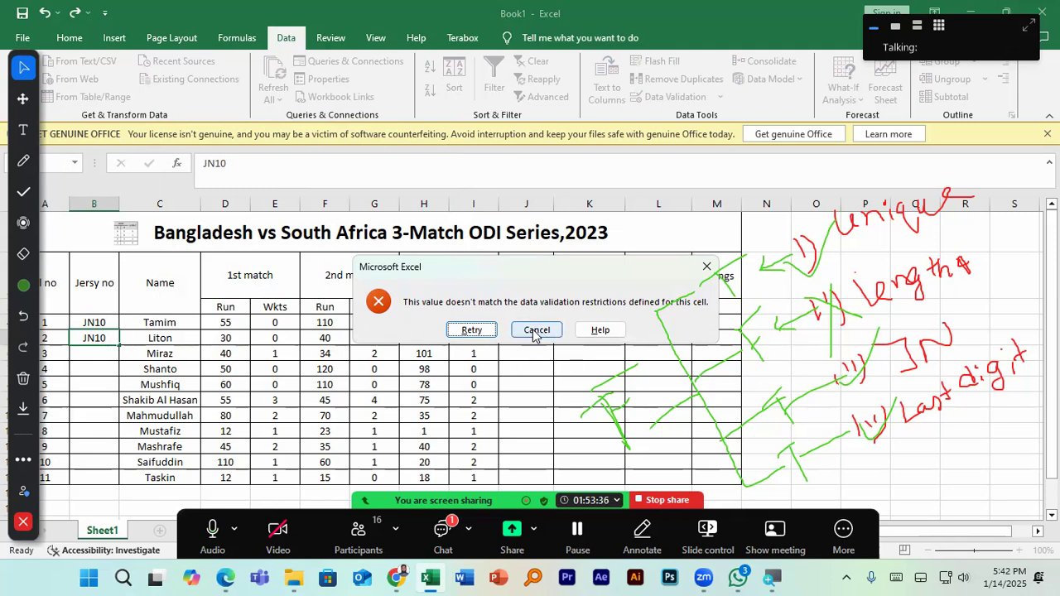
{"action": "left_click", "coordinate": [472, 331]}
Test the length rule by trying to enter the overlong jersey number JN101524 in cell B5
{"action": "left_click", "coordinate": [107, 338]}
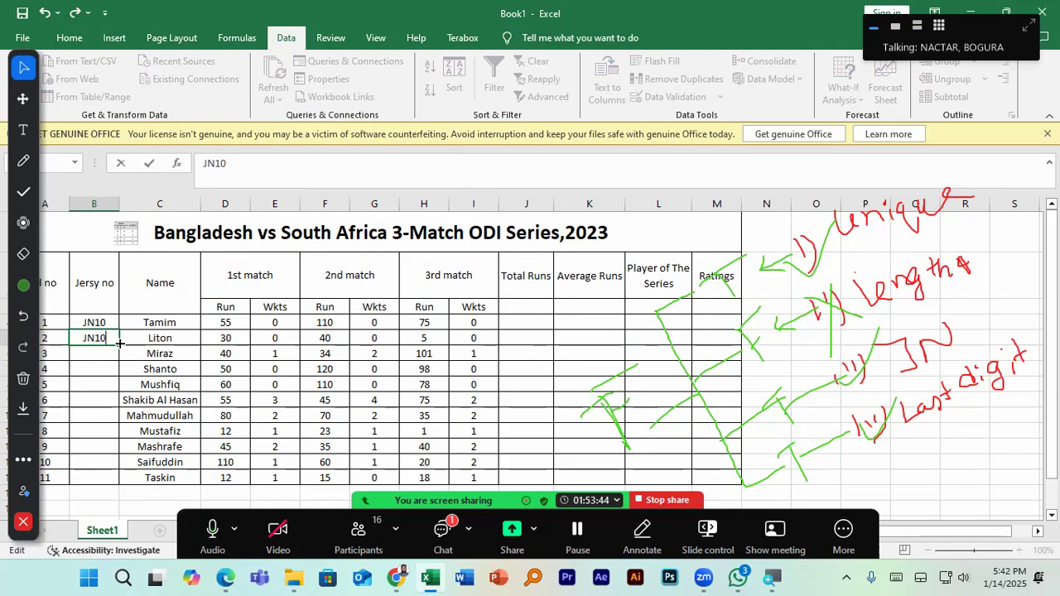
{"action": "type", "text": "1524"}
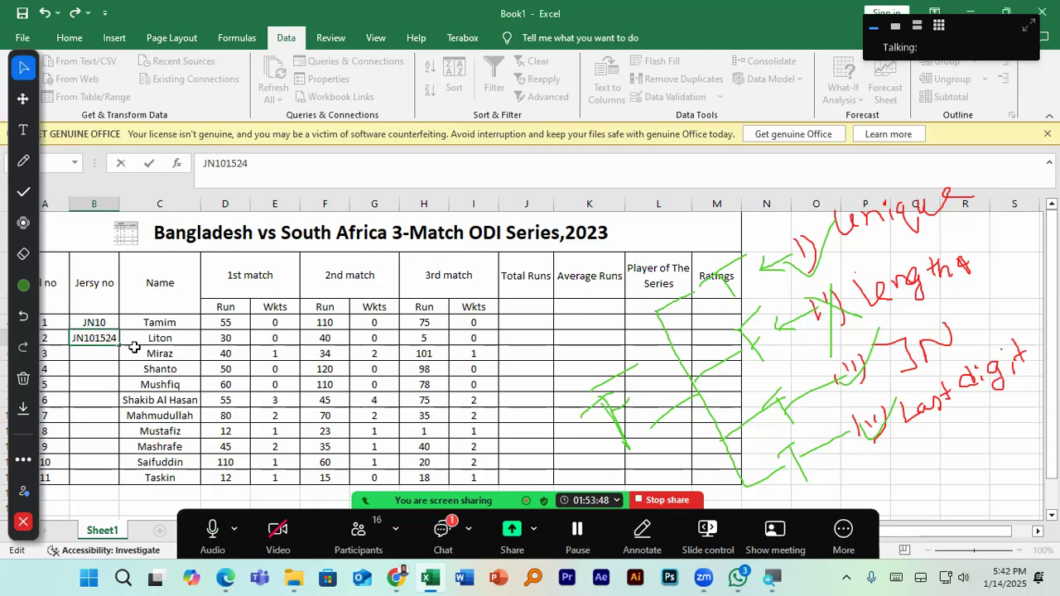
{"action": "key", "text": "Return"}
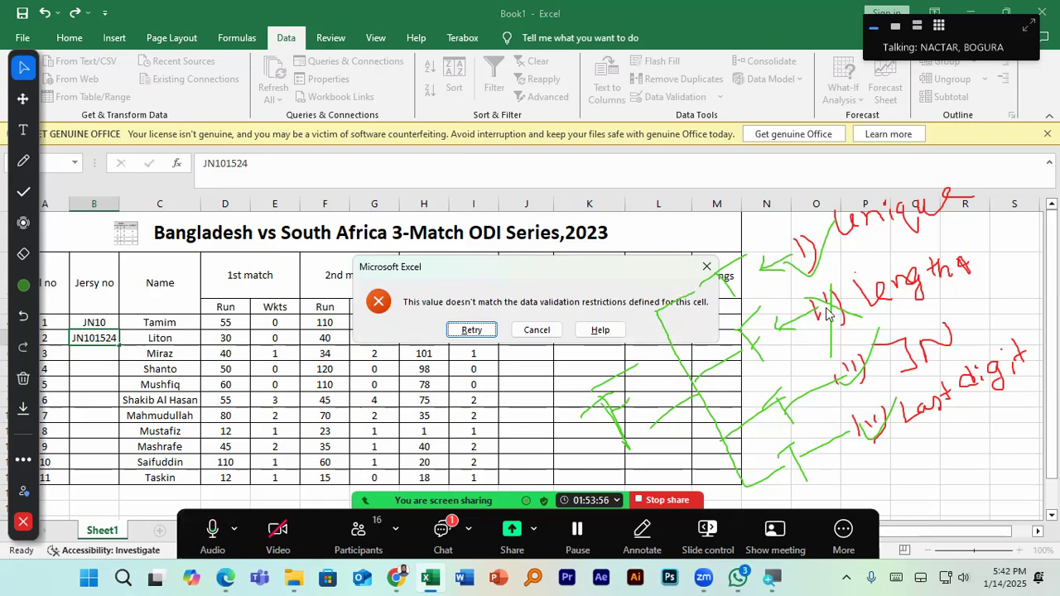
{"action": "left_click", "coordinate": [472, 331]}
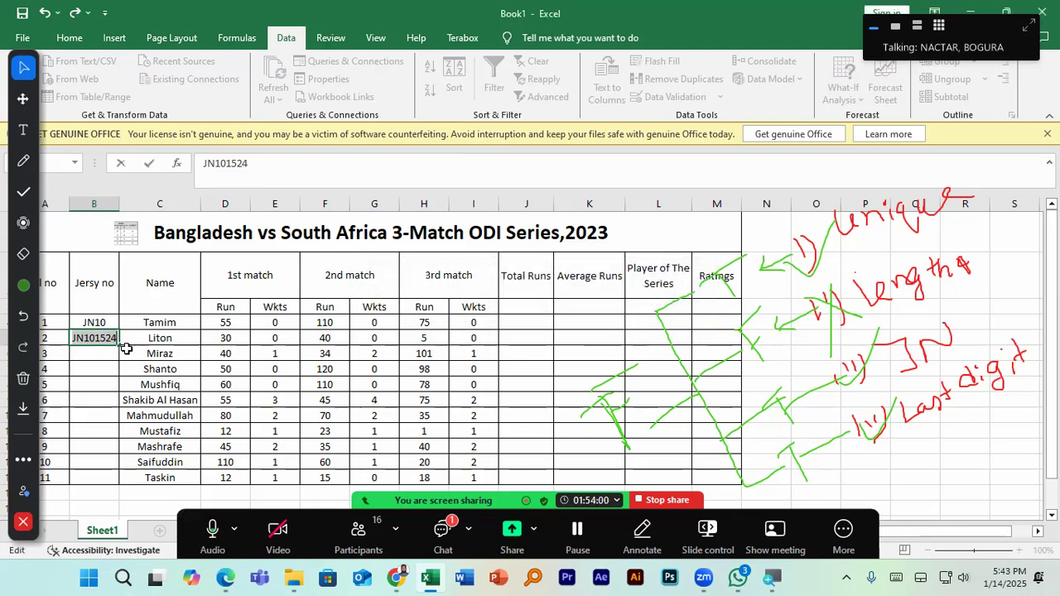
Test the length rule with a too-short value by trying to enter JN1 in cell B5
{"action": "key", "text": "BackSpace"}
{"action": "type", "text": "JN10"}
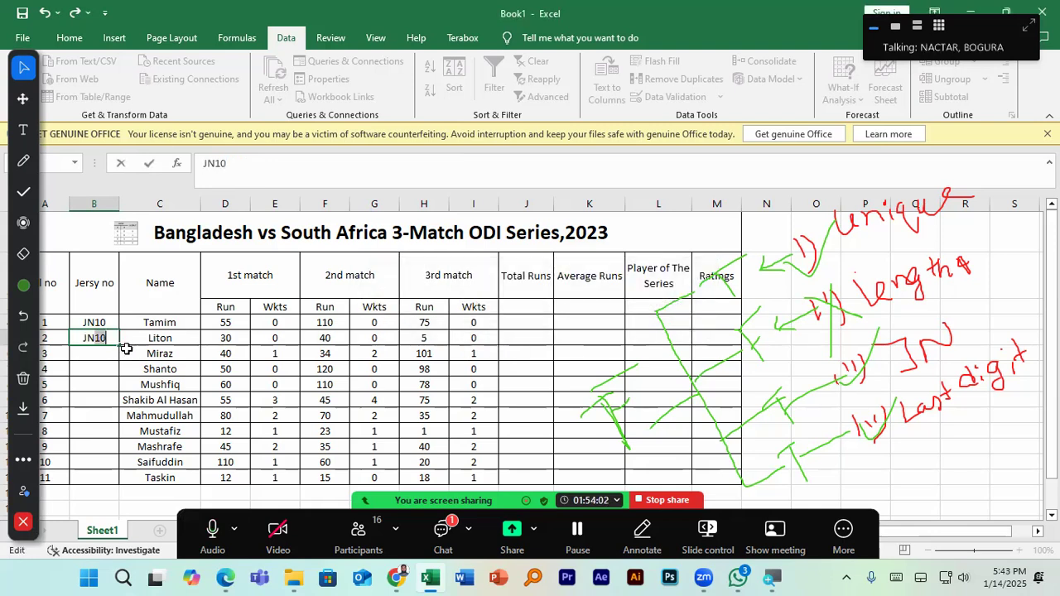
{"action": "key", "text": "BackSpace"}
{"action": "key", "text": "Return"}
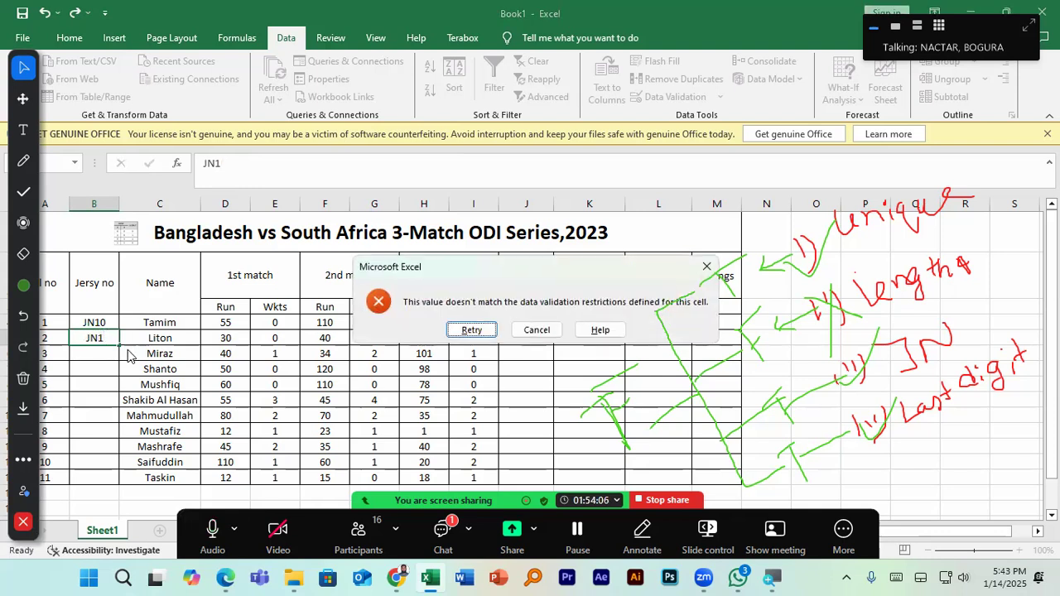
{"action": "left_click", "coordinate": [471, 331]}
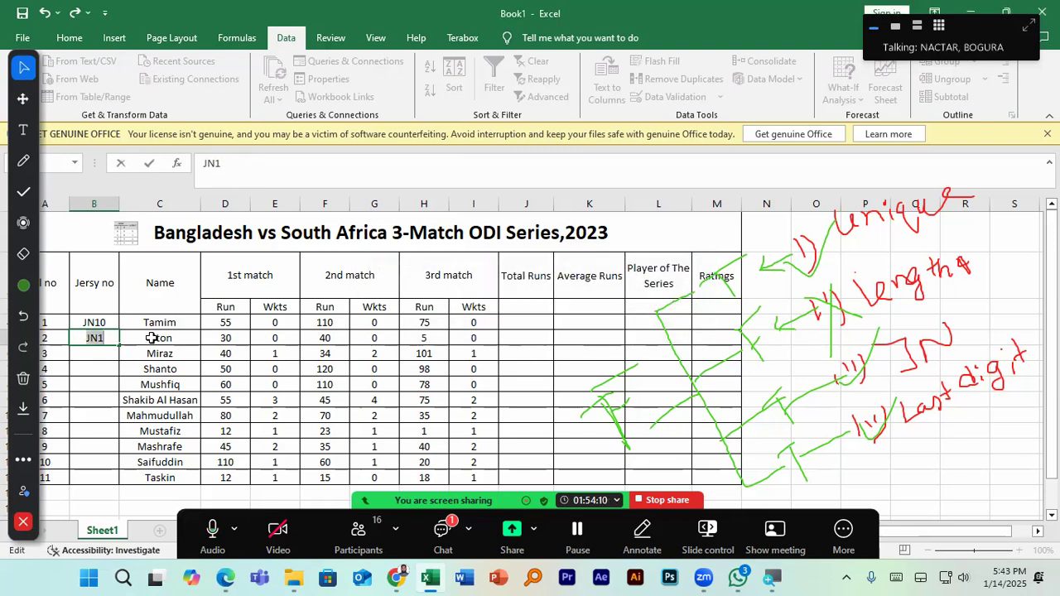
Test the JN prefix rule by trying to enter jh23 in cell B5
{"action": "left_click", "coordinate": [105, 338]}
{"action": "key", "text": "BackSpace"}
{"action": "key", "text": "BackSpace"}
{"action": "key", "text": "BackSpace"}
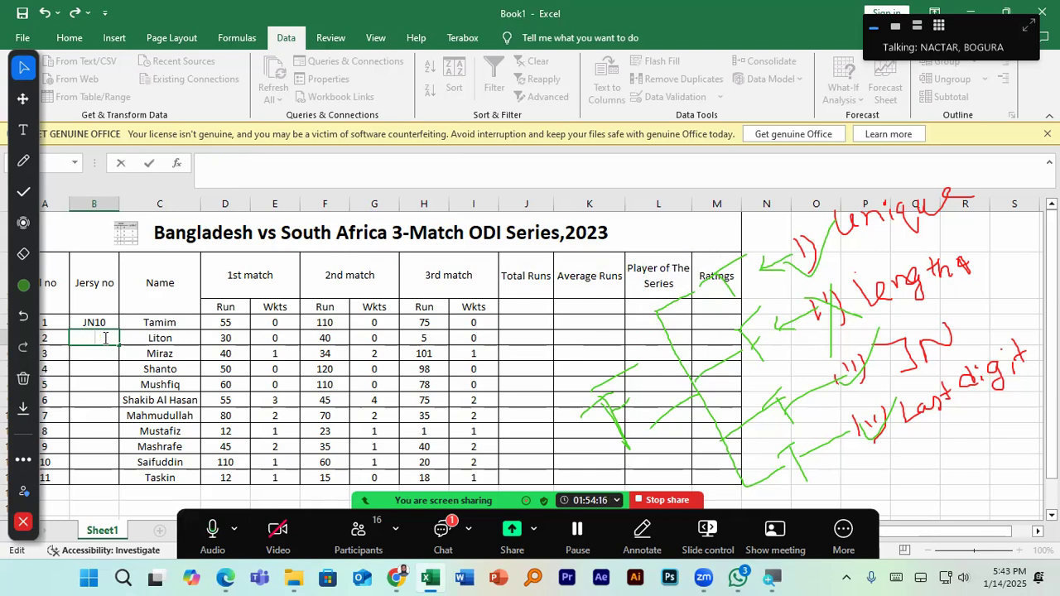
{"action": "type", "text": "jh23"}
{"action": "key", "text": "Return"}
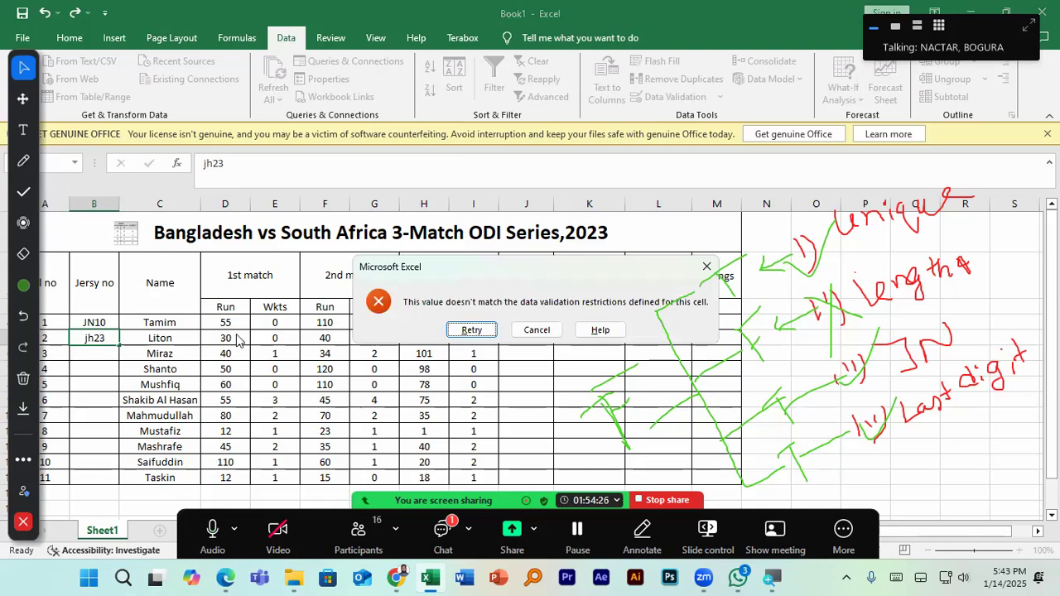
{"action": "left_click", "coordinate": [471, 334]}
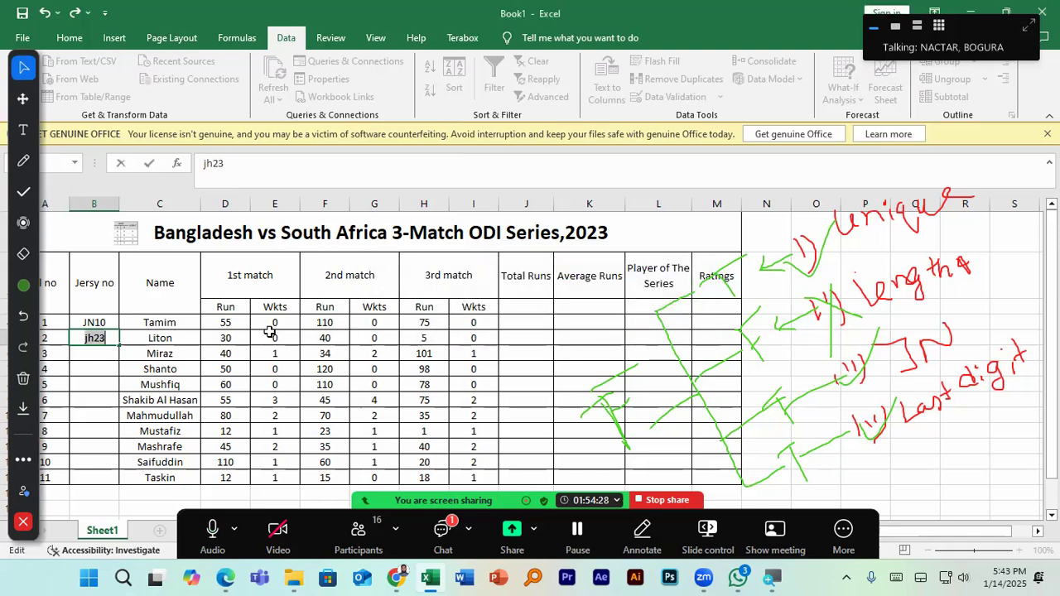
Test the numeric last-digits rule by trying to enter Jnop in cell B5
{"action": "key", "text": "BackSpace"}
{"action": "type", "text": "JN10"}
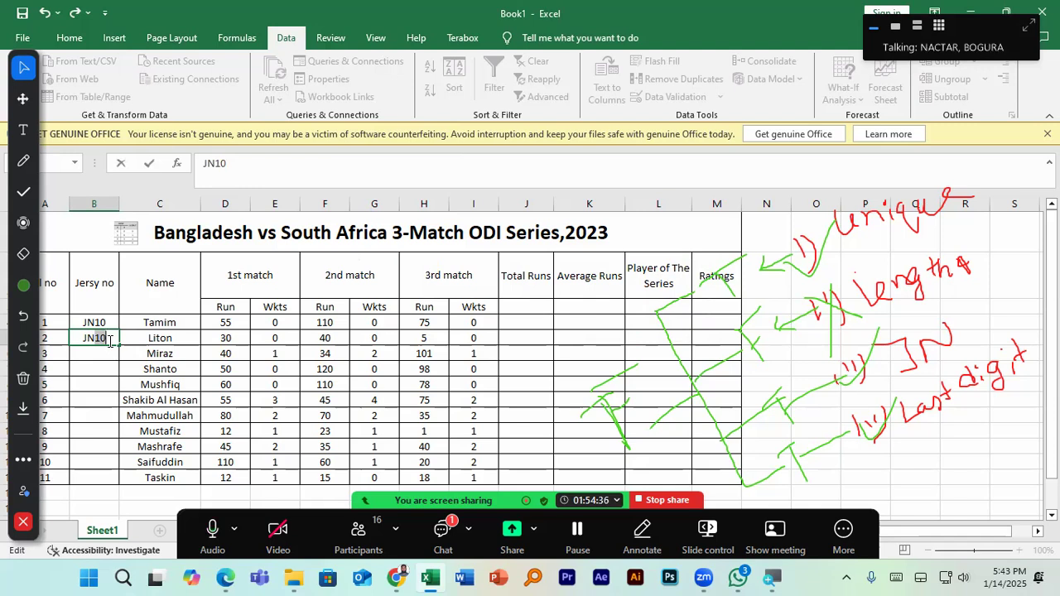
{"action": "type", "text": "op"}
{"action": "key", "text": "Return"}
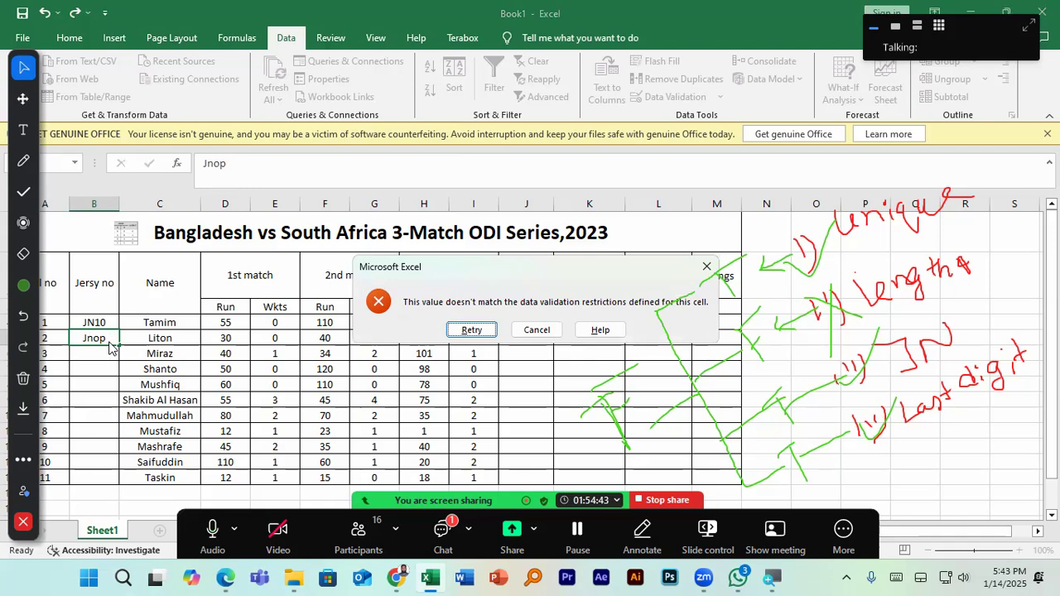
{"action": "left_click", "coordinate": [472, 329]}
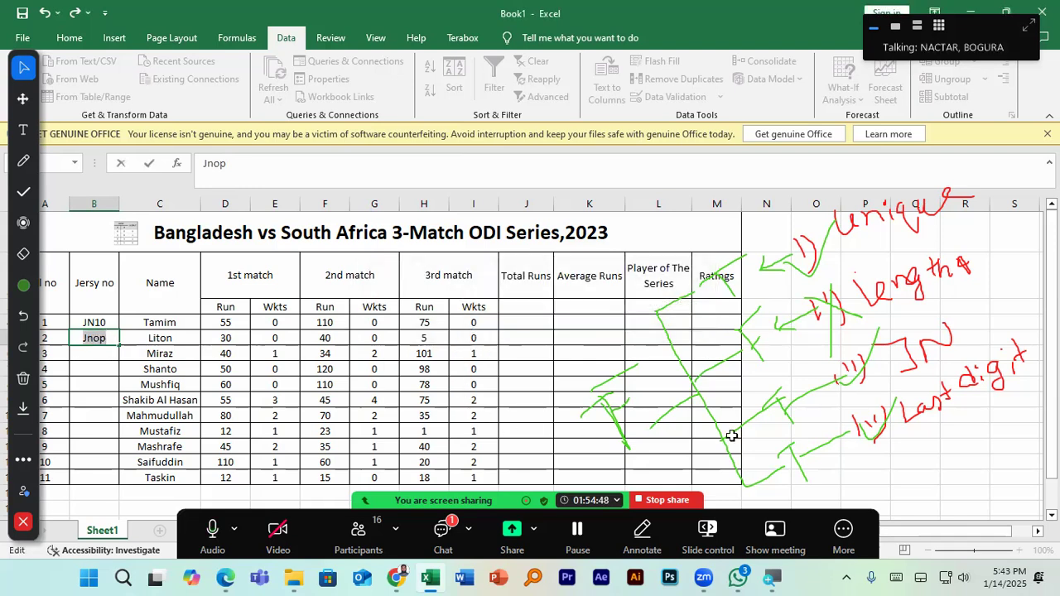
Replace the last two letters of the B5 entry with digits and enter it as Jn01
{"action": "left_click", "coordinate": [843, 536]}
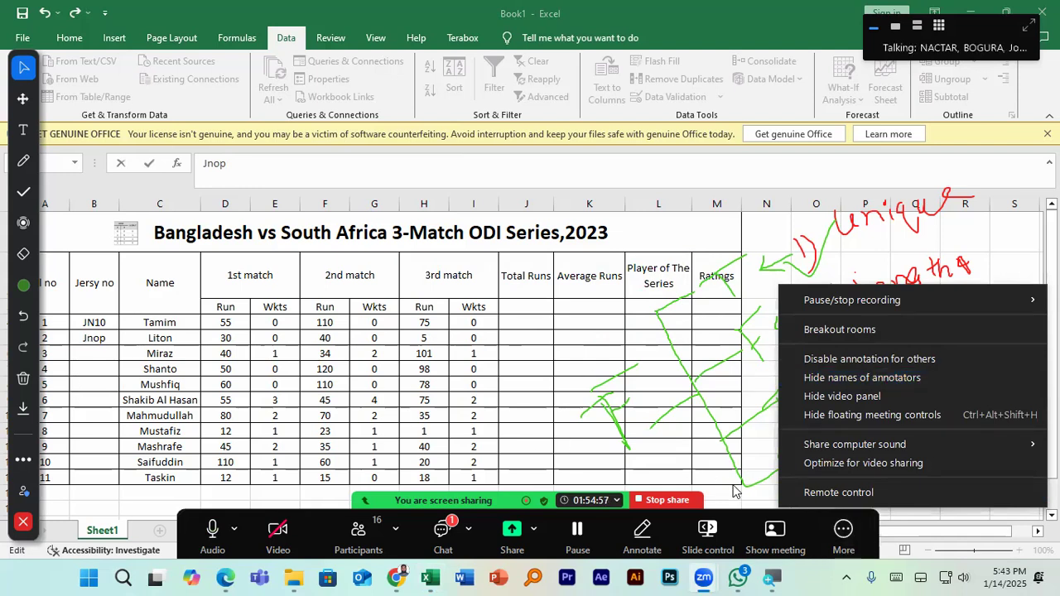
{"action": "left_click", "coordinate": [93, 338]}
{"action": "left_click", "coordinate": [110, 337]}
{"action": "key", "text": "BackSpace"}
{"action": "key", "text": "BackSpace"}
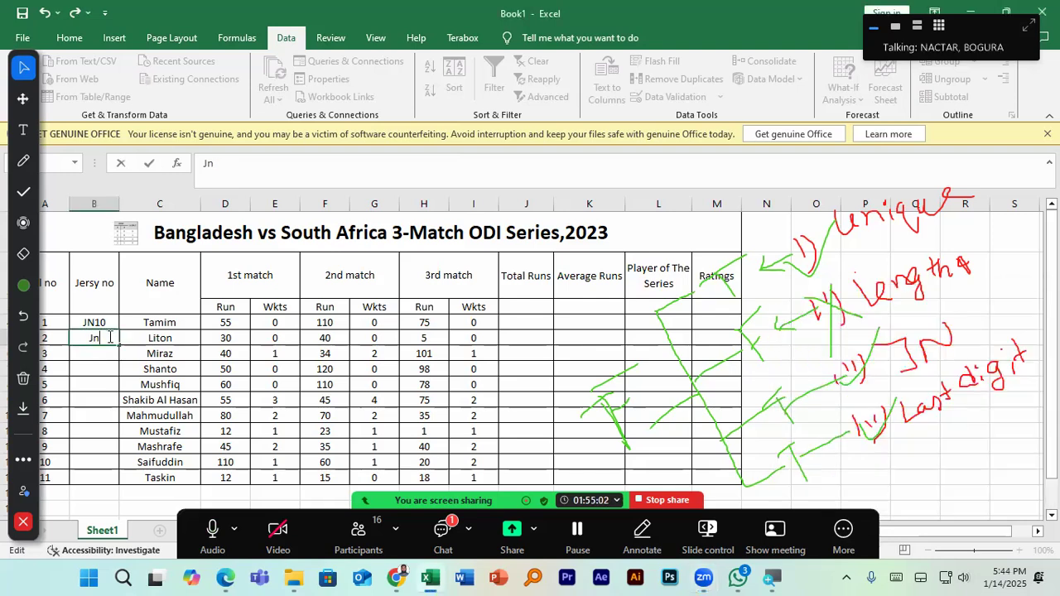
{"action": "type", "text": "01"}
{"action": "key", "text": "Return"}
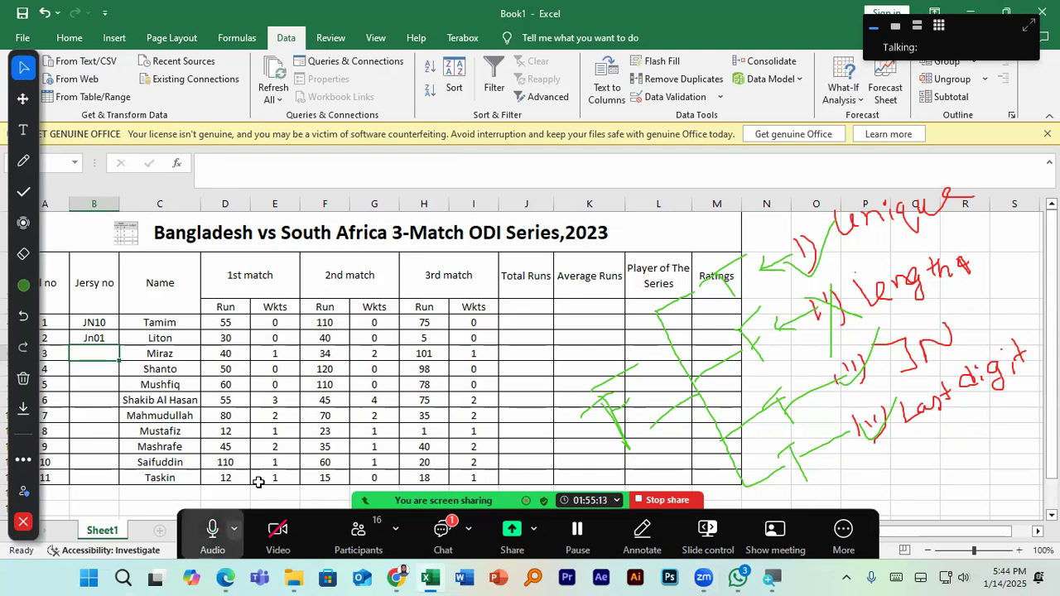
{"action": "left_click", "coordinate": [843, 536]}
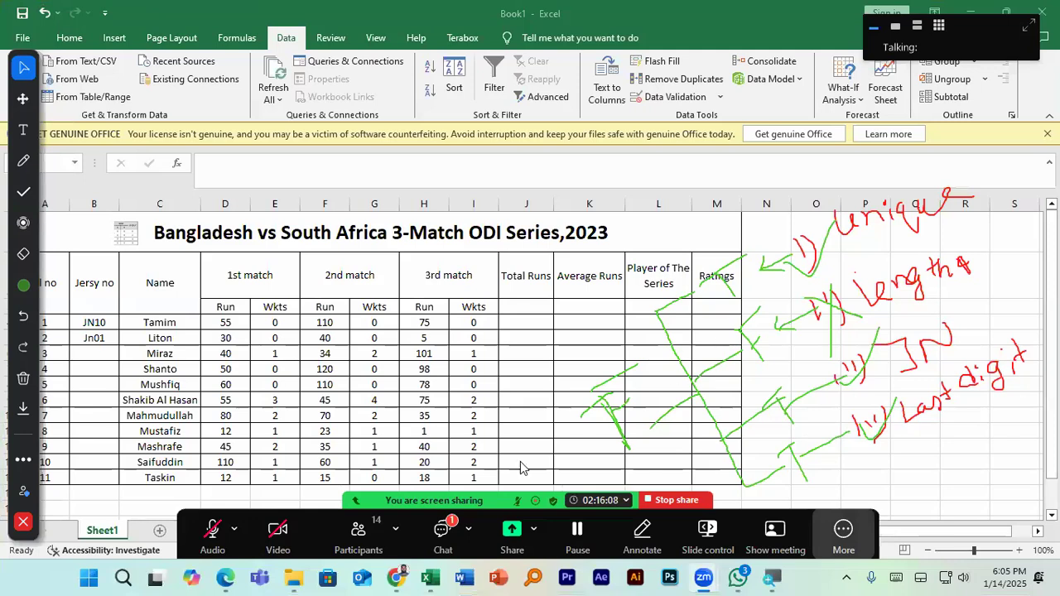
{"action": "key", "text": "alt+a"}
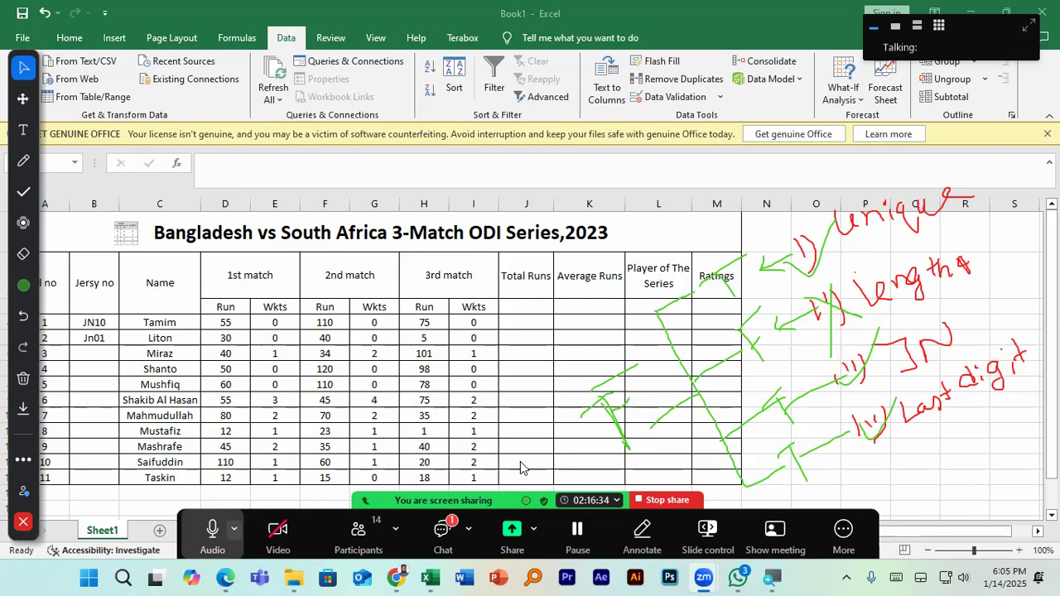
Consult the sample worksheet in questions.pdf, switch back to Excel, and enter jersey numbers JN55 in cell B5 and JN45 in cell B6
{"action": "left_click", "coordinate": [227, 577]}
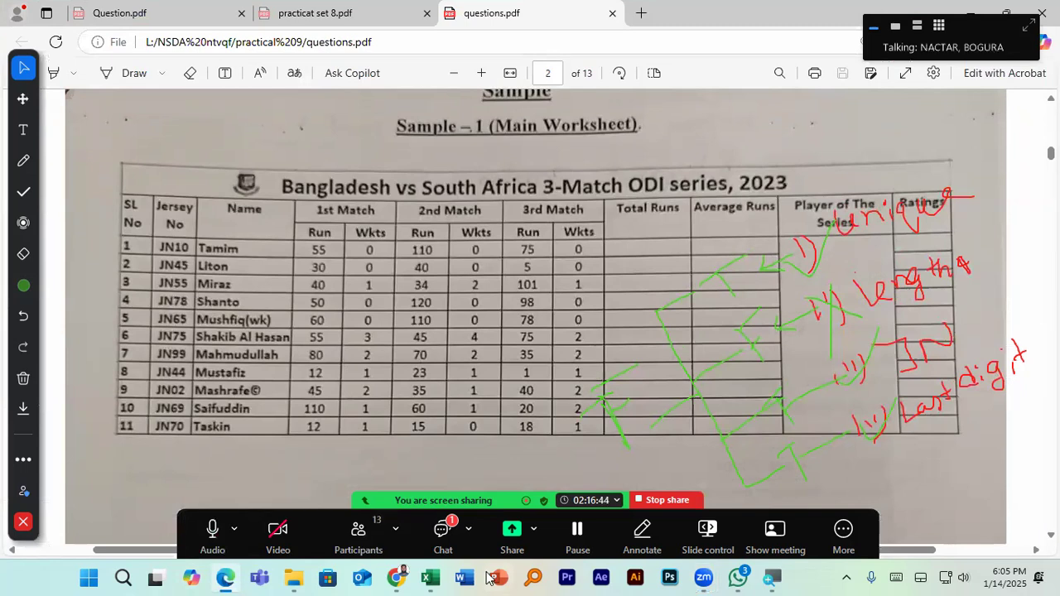
{"action": "left_click", "coordinate": [430, 577]}
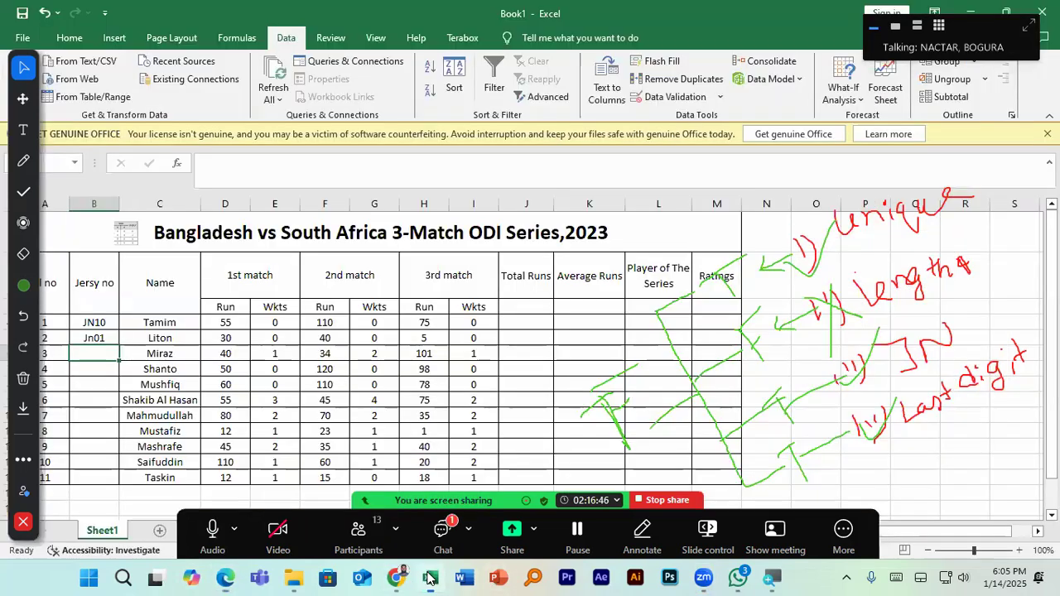
{"action": "double_click", "coordinate": [107, 339]}
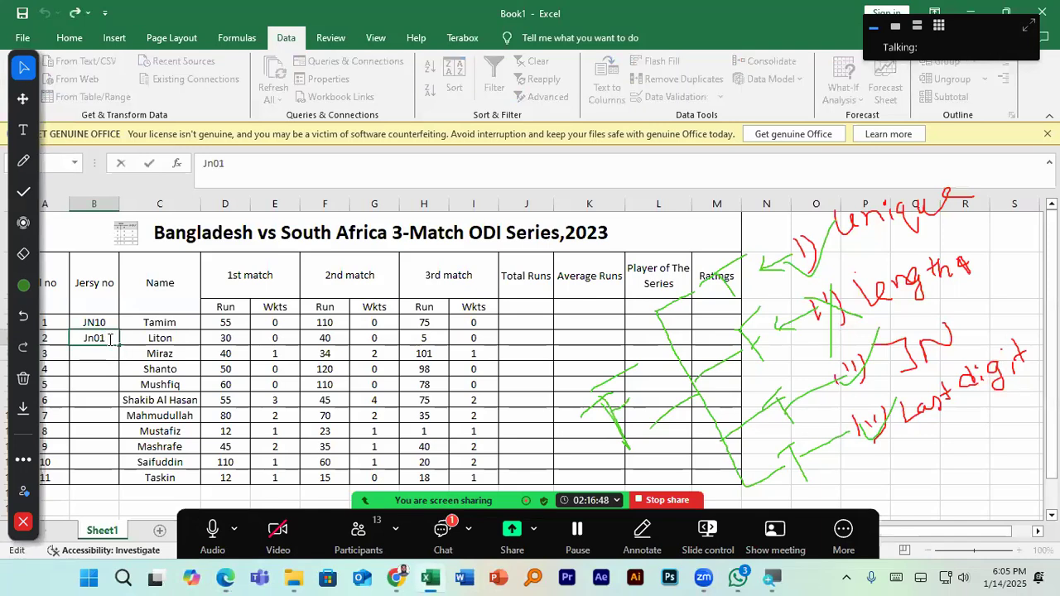
{"action": "key", "text": "BackSpace"}
{"action": "key", "text": "BackSpace"}
{"action": "type", "text": "55"}
{"action": "key", "text": "Return"}
{"action": "type", "text": "J"}
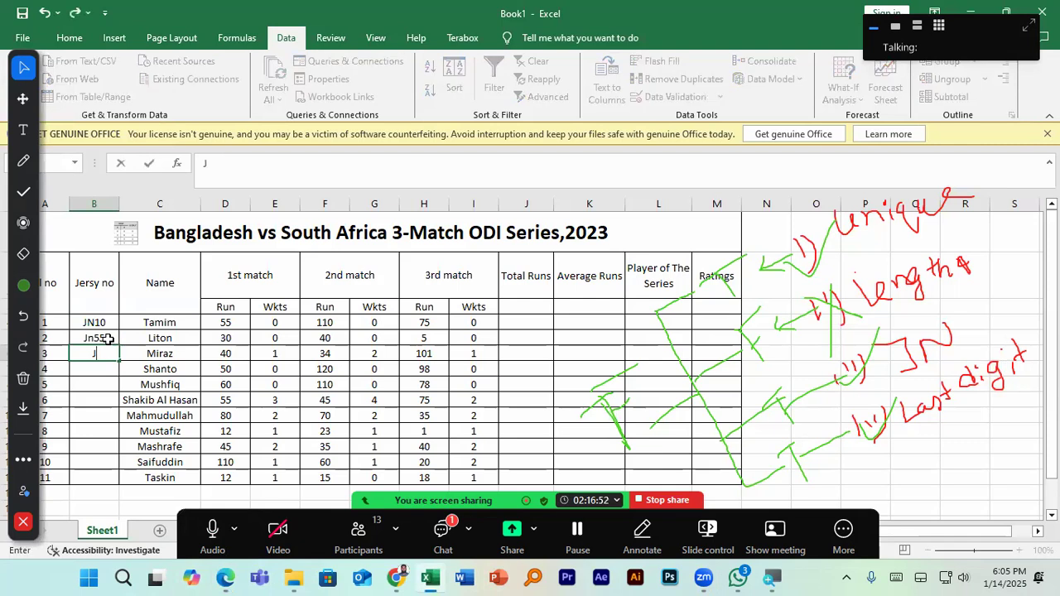
{"action": "type", "text": "N45"}
{"action": "double_click", "coordinate": [99, 338]}
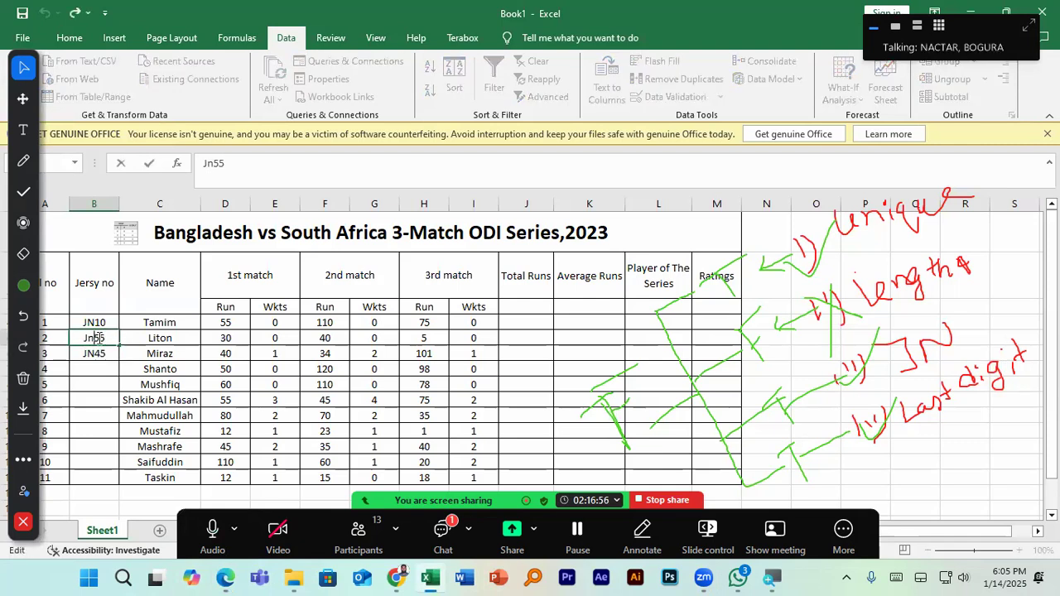
{"action": "key", "text": "BackSpace"}
{"action": "type", "text": "N"}
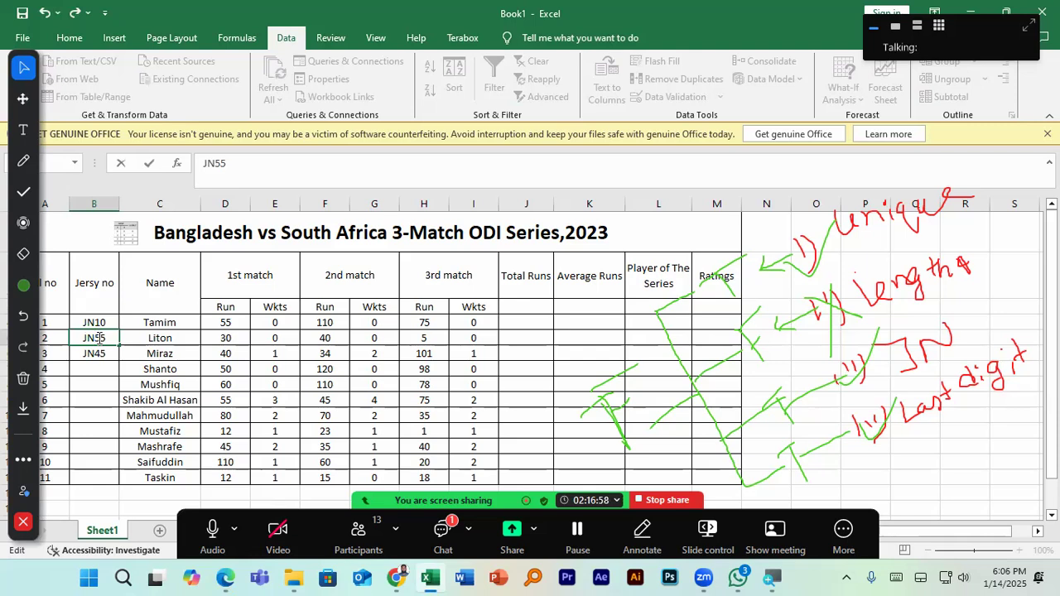
Enter jersey numbers JN78, JN65 and JN75 in cells B7 to B9, checking them against the sample worksheet in the PDF
{"action": "left_click", "coordinate": [102, 370]}
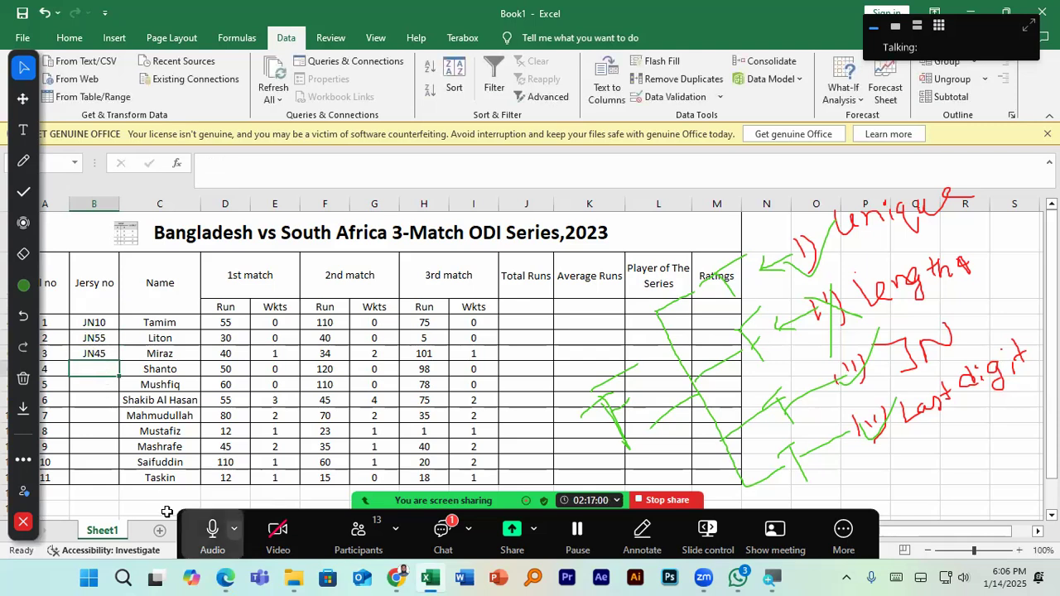
{"action": "left_click", "coordinate": [222, 577]}
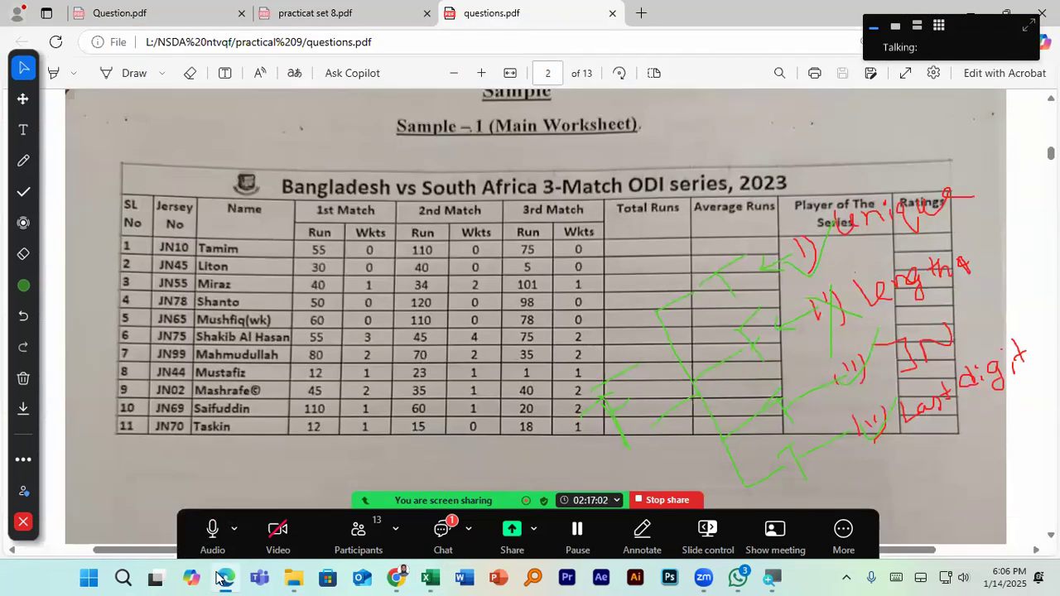
{"action": "left_click", "coordinate": [222, 577]}
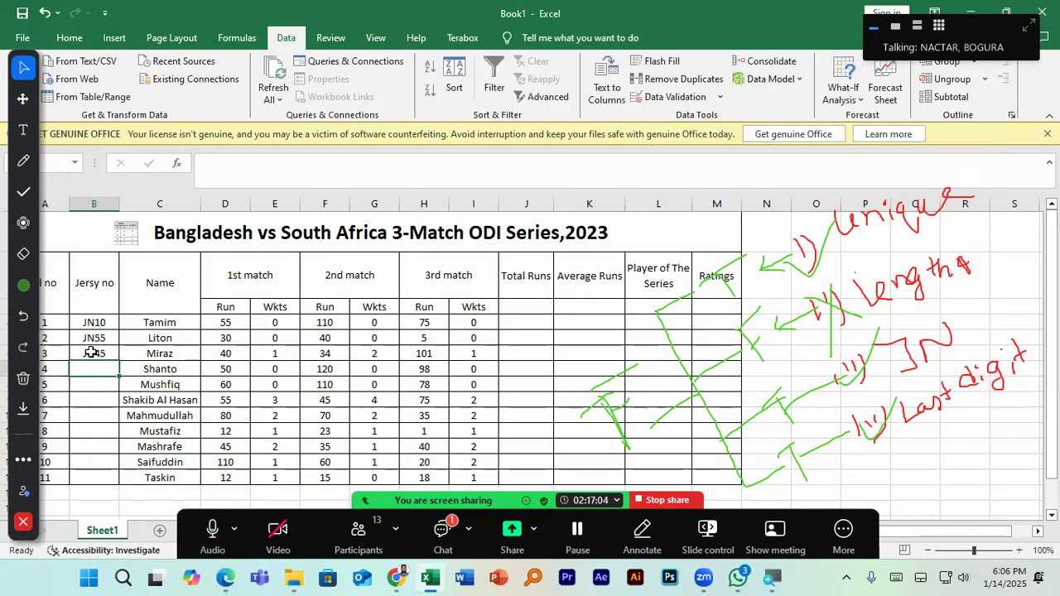
{"action": "type", "text": "JN"}
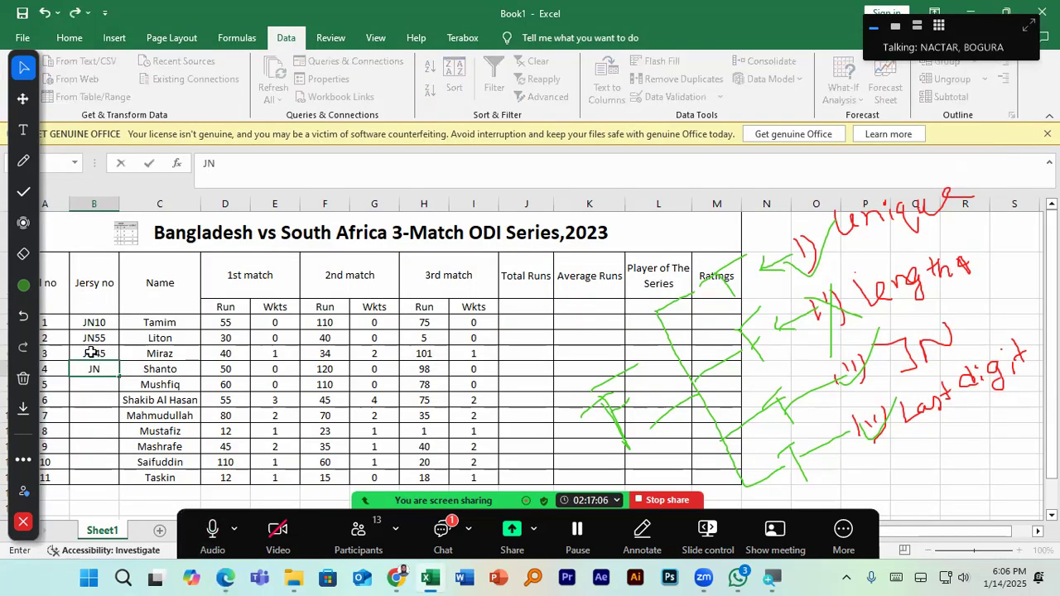
{"action": "type", "text": "78"}
{"action": "key", "text": "Return"}
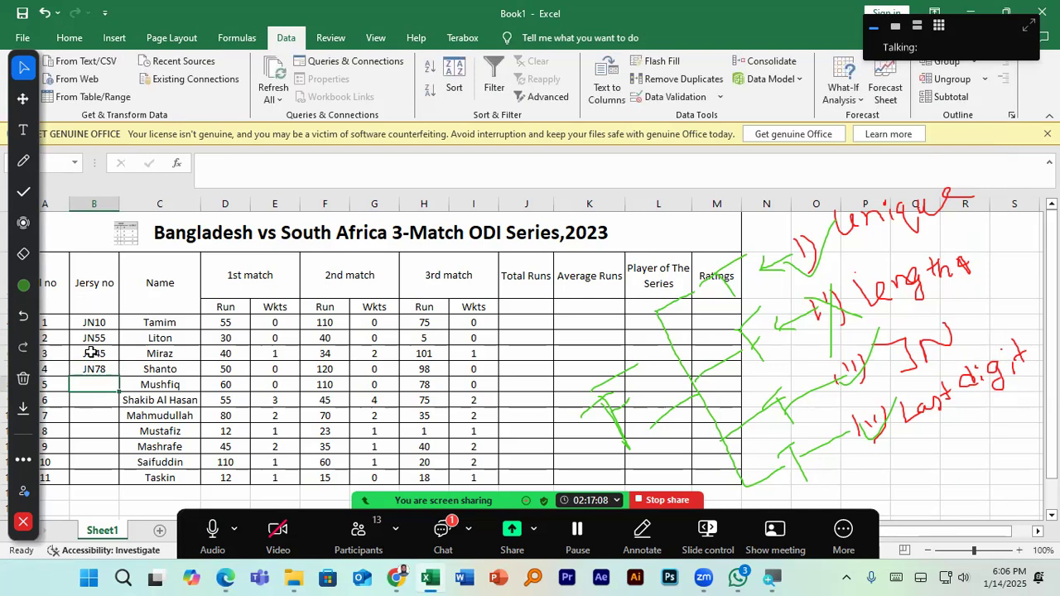
{"action": "type", "text": "JN65"}
{"action": "key", "text": "Return"}
{"action": "type", "text": "JN75"}
{"action": "key", "text": "Return"}
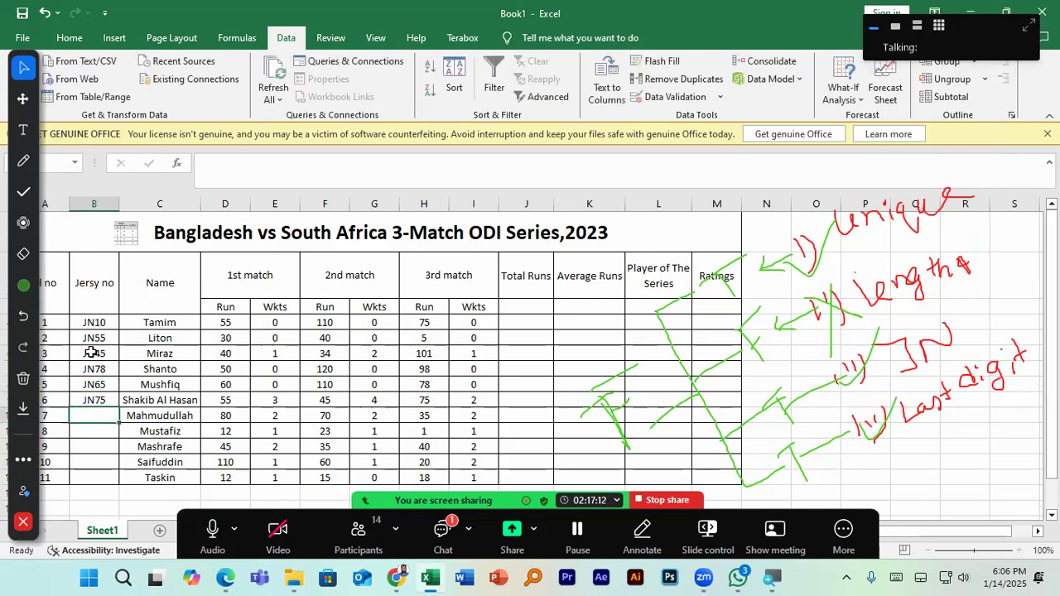
Check the sample worksheet in the PDF and enter jersey numbers JN99 in cell B10 and JN44 in cell B11
{"action": "left_click", "coordinate": [226, 577]}
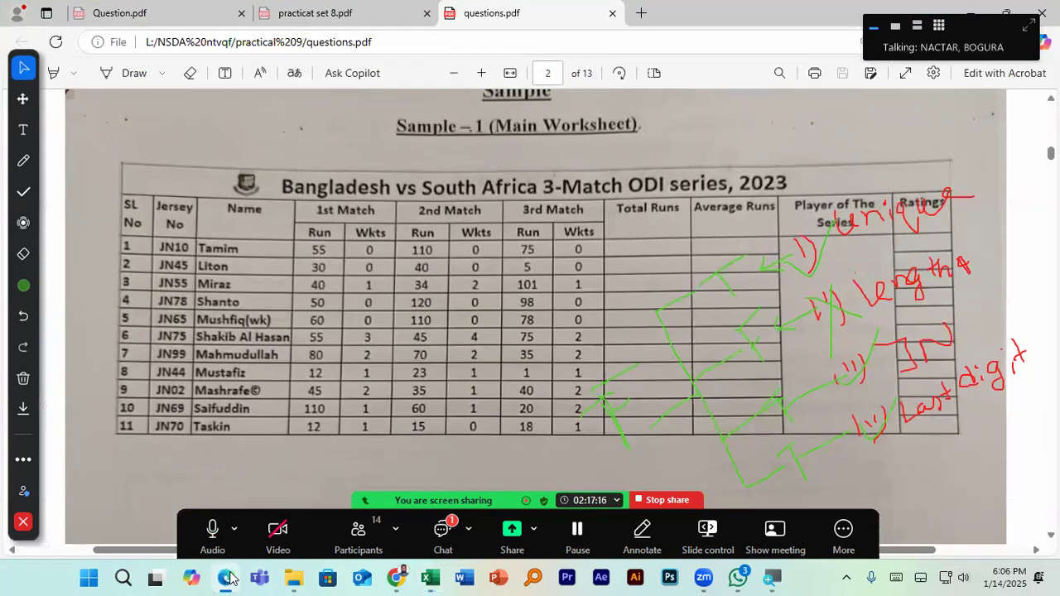
{"action": "left_click", "coordinate": [230, 577]}
{"action": "type", "text": "JN"}
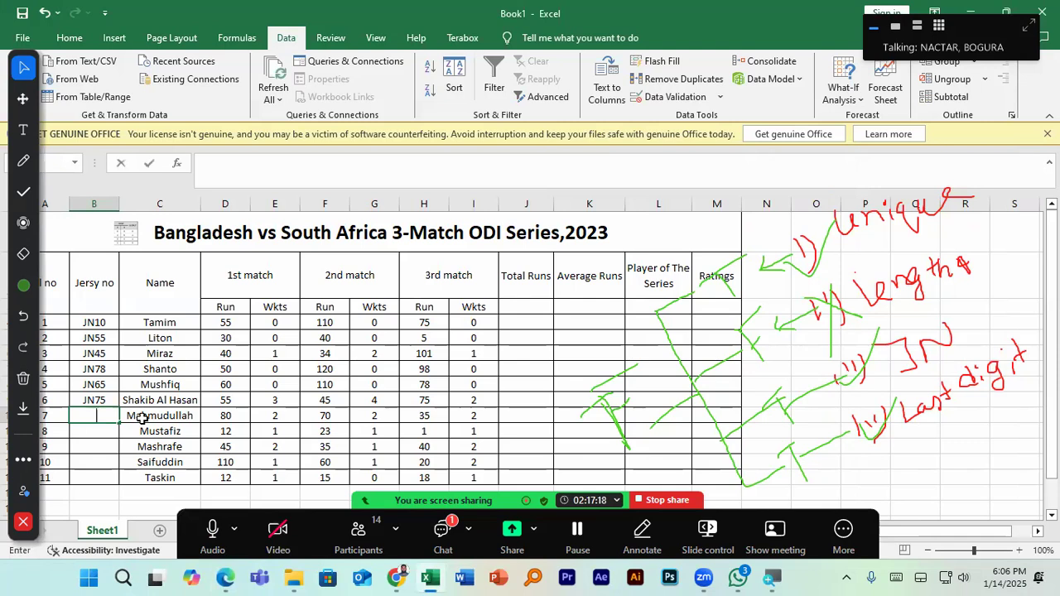
{"action": "type", "text": "99"}
{"action": "key", "text": "Return"}
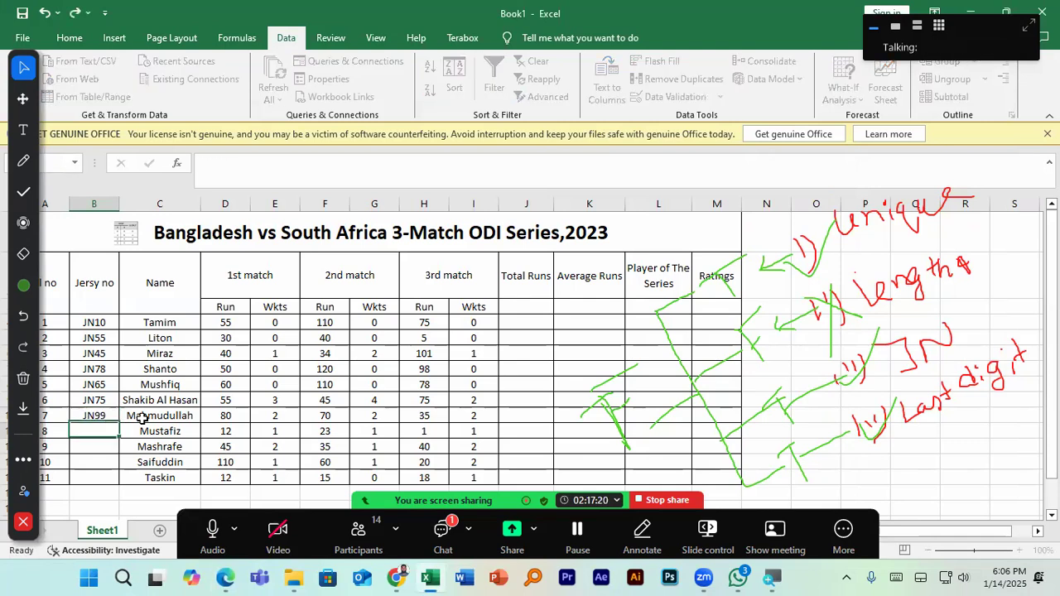
{"action": "type", "text": "JN44"}
{"action": "key", "text": "Return"}
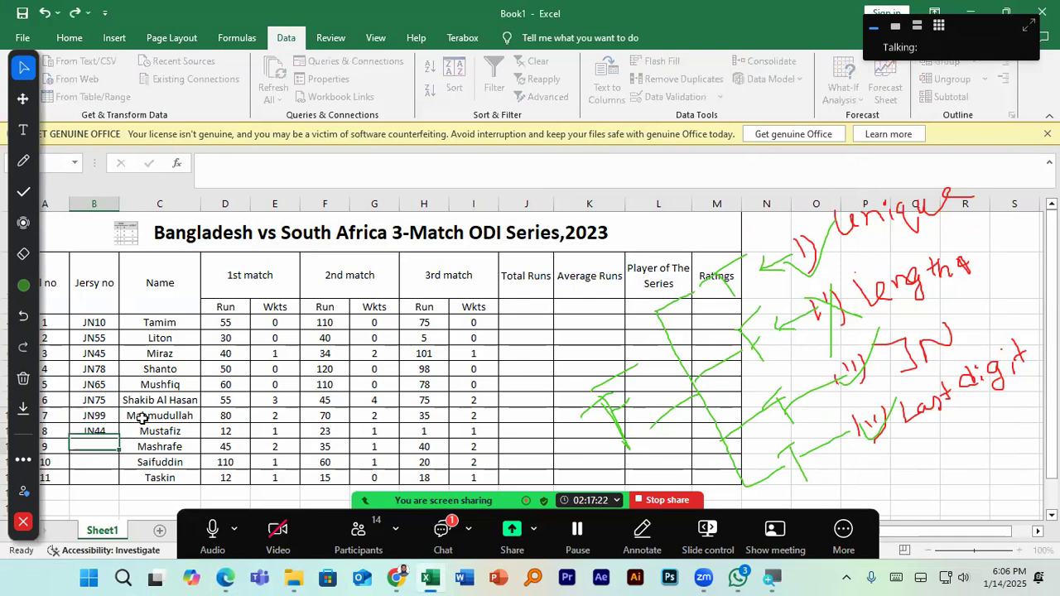
Check the sample worksheet in the PDF and enter jersey numbers JN02, JN69 and JN70 in cells B12 to B14
{"action": "left_click", "coordinate": [228, 578]}
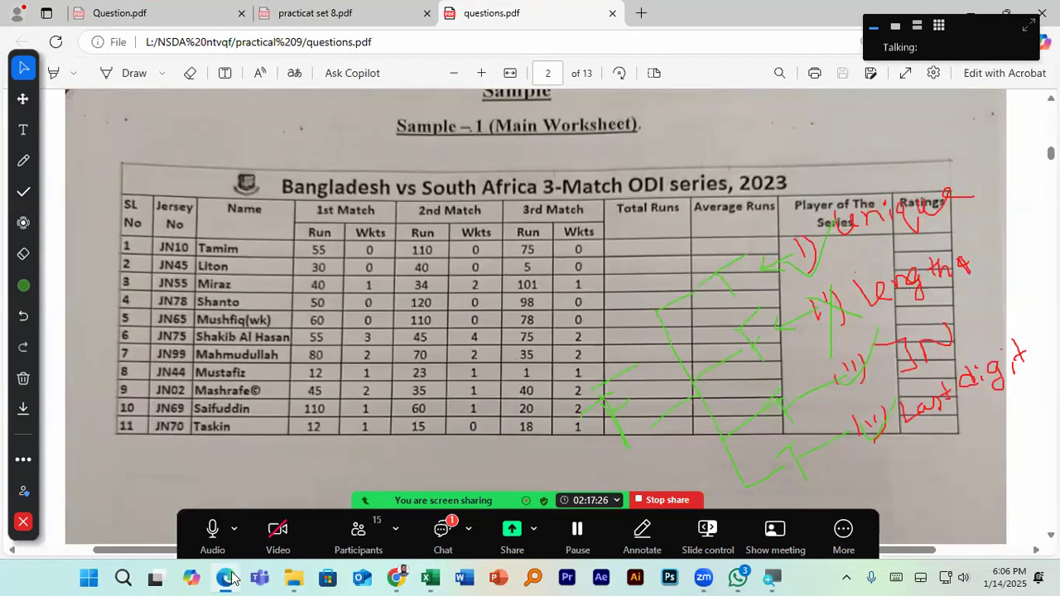
{"action": "left_click", "coordinate": [227, 577]}
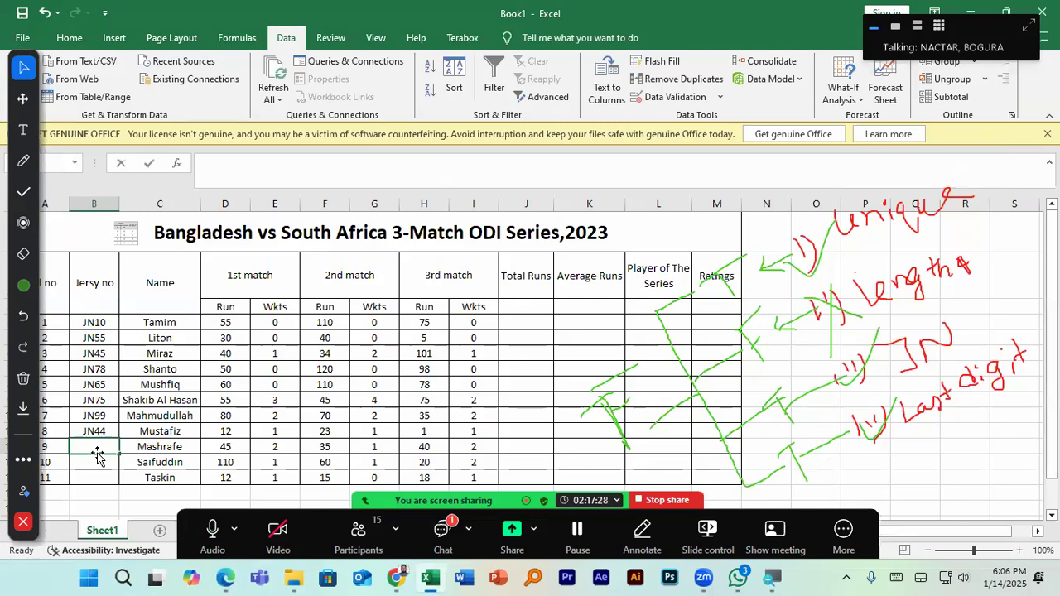
{"action": "type", "text": "JN92"}
{"action": "key", "text": "Return"}
{"action": "type", "text": "JN69"}
{"action": "key", "text": "Return"}
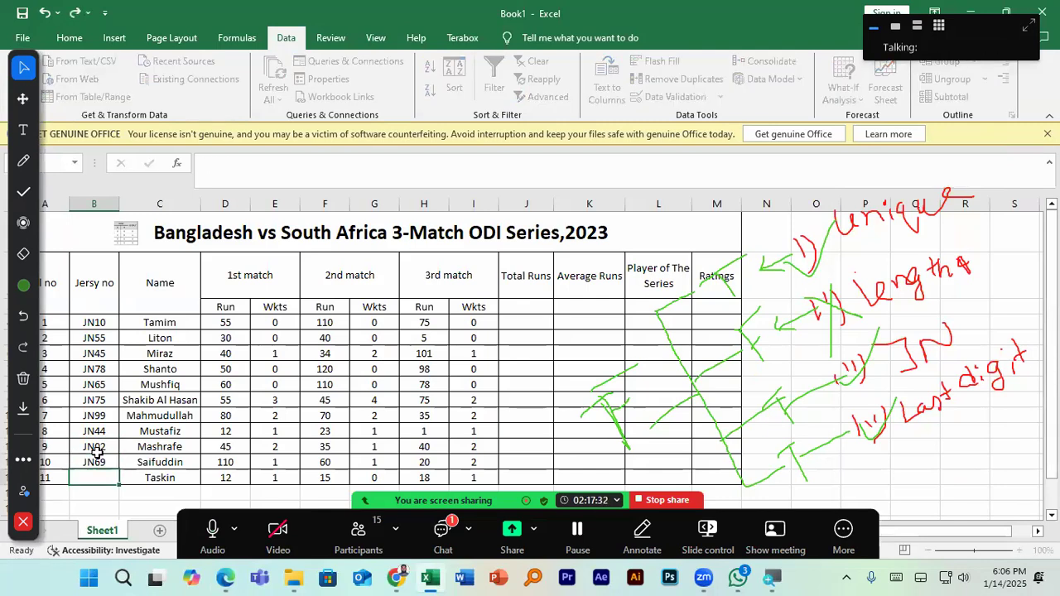
{"action": "type", "text": "JN70"}
{"action": "key", "text": "Return"}
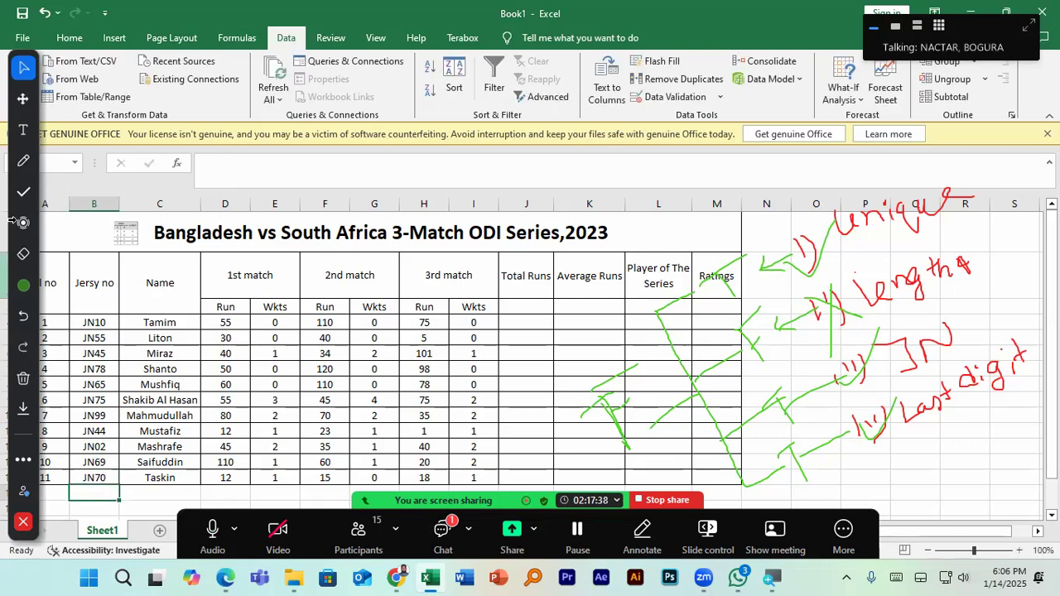
Erase the handwritten annotations over the worksheet and return to the normal selection pointer
{"action": "left_click", "coordinate": [13, 256]}
{"action": "mouse_move", "coordinate": [936, 269]}
{"action": "left_mouse_down"}
{"action": "mouse_move", "coordinate": [698, 338]}
{"action": "mouse_move", "coordinate": [580, 406]}
{"action": "mouse_move", "coordinate": [627, 393]}
{"action": "mouse_move", "coordinate": [780, 386]}
{"action": "mouse_move", "coordinate": [949, 406]}
{"action": "mouse_move", "coordinate": [837, 369]}
{"action": "mouse_move", "coordinate": [918, 278]}
{"action": "mouse_move", "coordinate": [846, 246]}
{"action": "mouse_move", "coordinate": [877, 219]}
{"action": "mouse_move", "coordinate": [812, 237]}
{"action": "mouse_move", "coordinate": [793, 268]}
{"action": "mouse_move", "coordinate": [734, 269]}
{"action": "mouse_move", "coordinate": [870, 376]}
{"action": "mouse_move", "coordinate": [882, 422]}
{"action": "mouse_move", "coordinate": [572, 403]}
{"action": "left_mouse_up"}
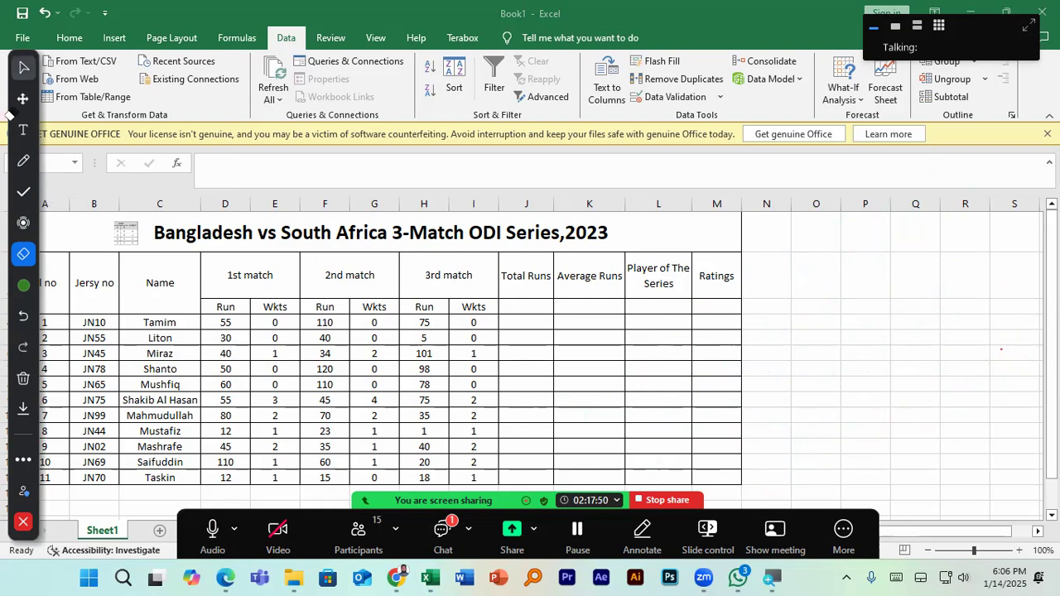
{"action": "left_click", "coordinate": [23, 67]}
Check the Total Runs rules in the questions PDF and start J4's formula with the first match's terms, =SUM(D4,E4*20,
{"action": "left_click", "coordinate": [226, 577]}
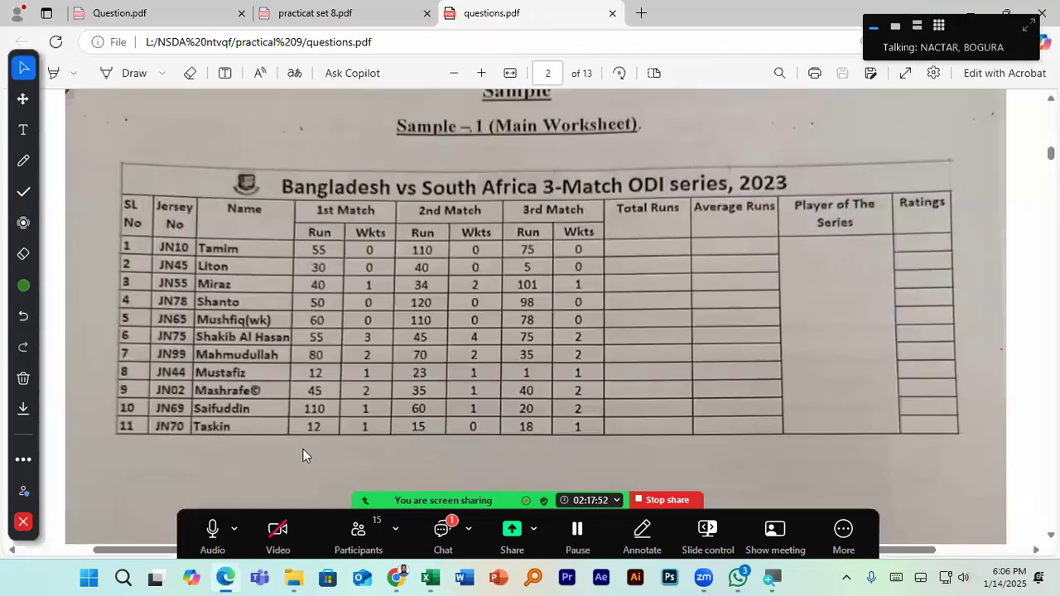
{"action": "scroll", "coordinate": [330, 427], "scroll_direction": "down", "scroll_amount": 2}
{"action": "scroll", "coordinate": [331, 426], "scroll_direction": "up", "scroll_amount": 10}
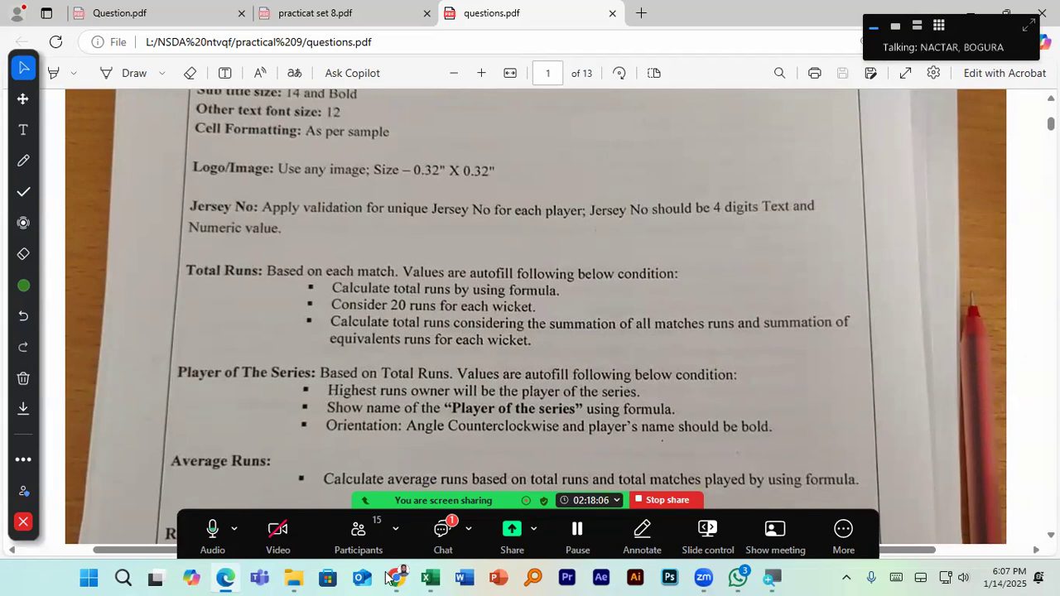
{"action": "left_click", "coordinate": [430, 577]}
{"action": "left_click", "coordinate": [239, 322]}
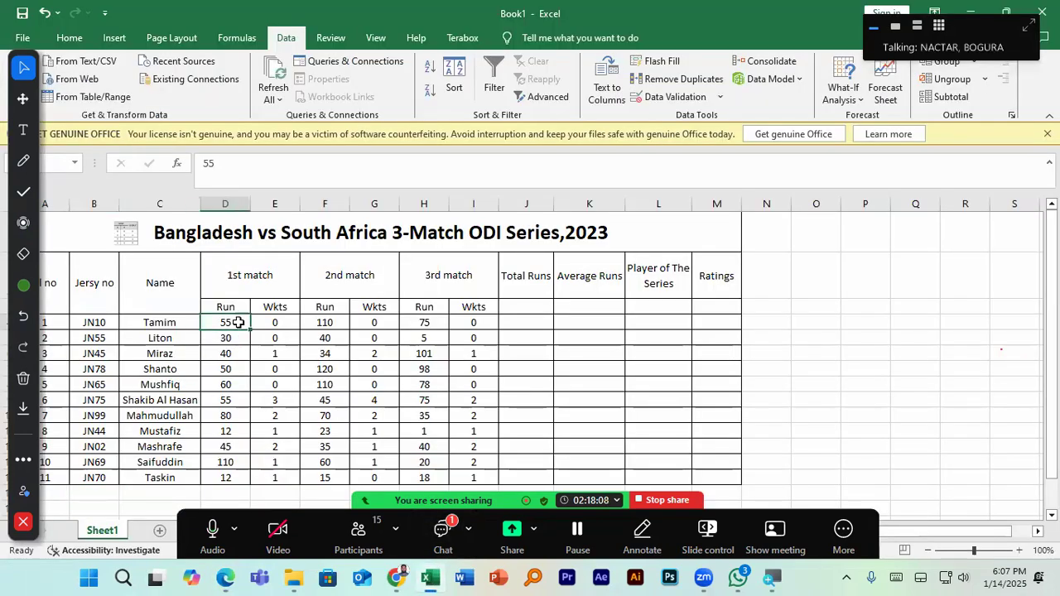
{"action": "left_click", "coordinate": [532, 325]}
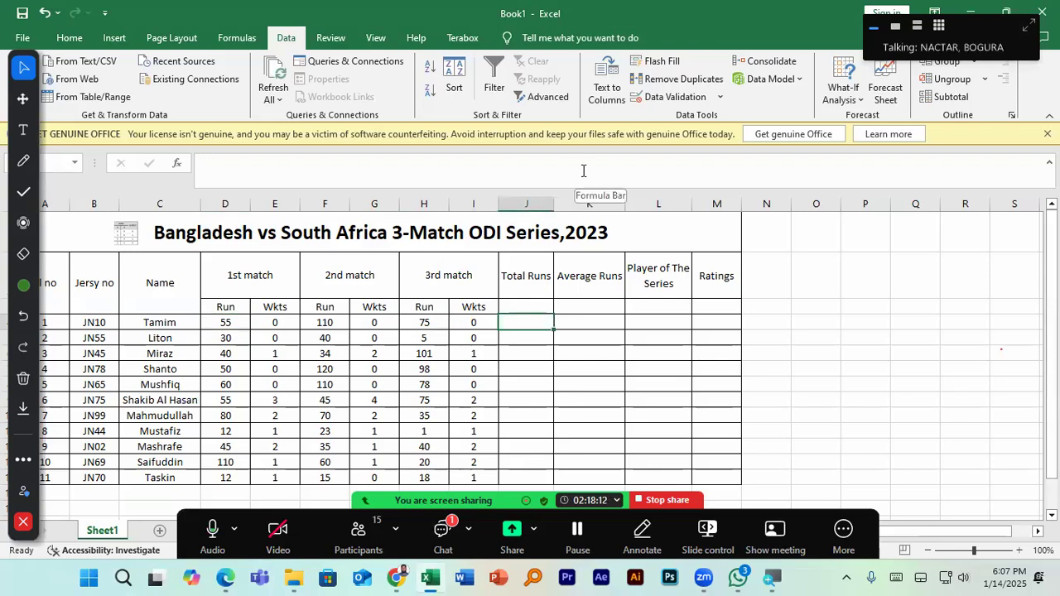
{"action": "type", "text": "="}
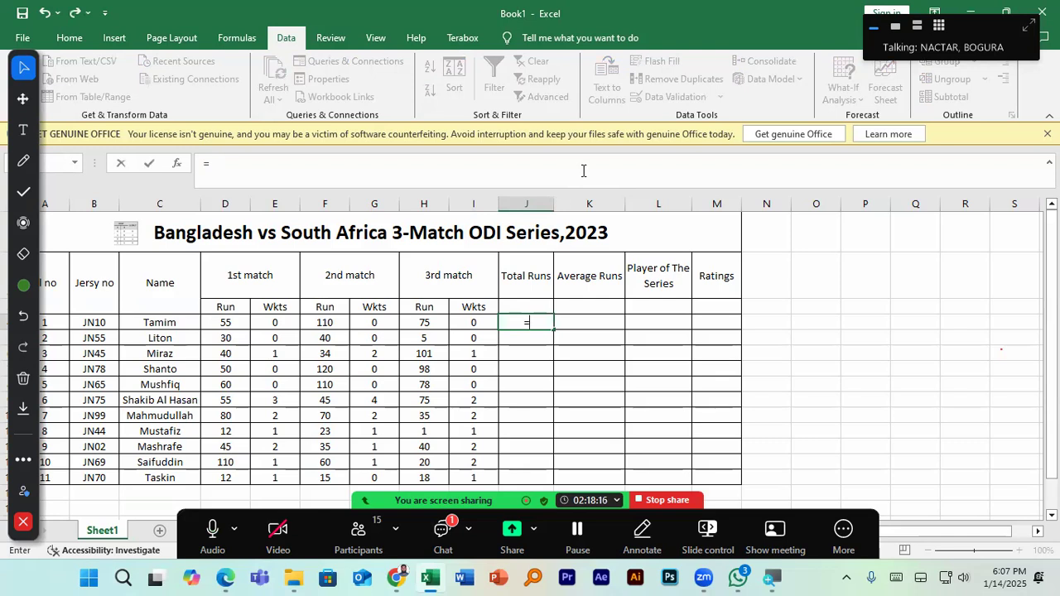
{"action": "type", "text": "sum"}
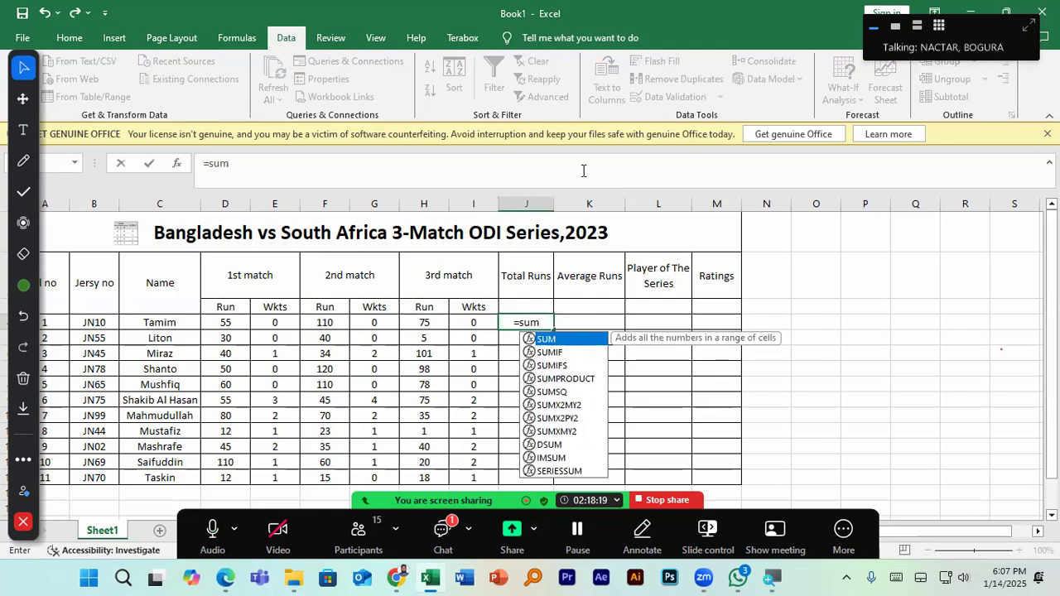
{"action": "key", "text": "Tab"}
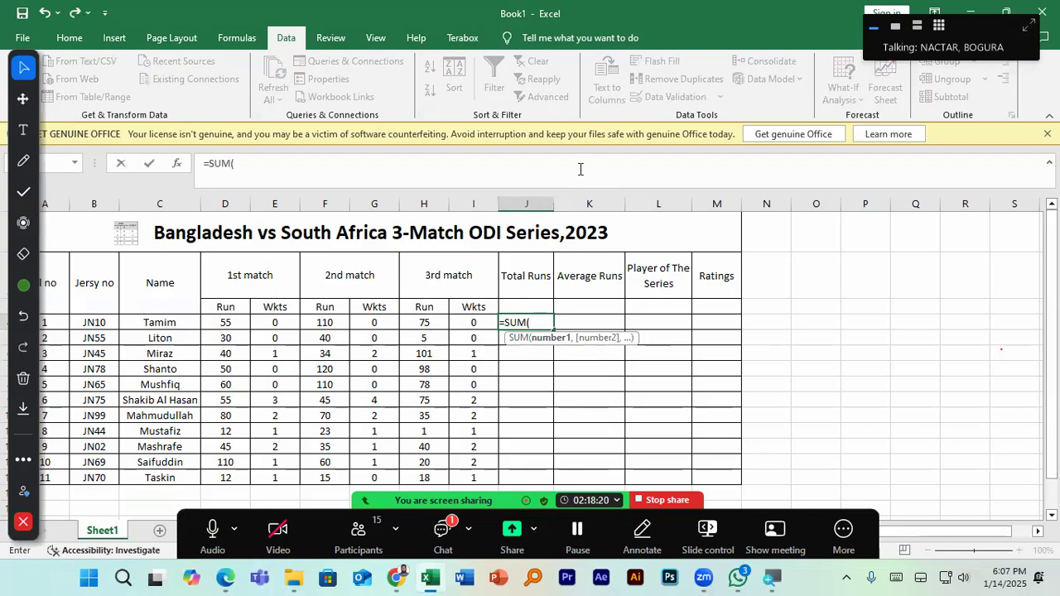
{"action": "left_click", "coordinate": [230, 323]}
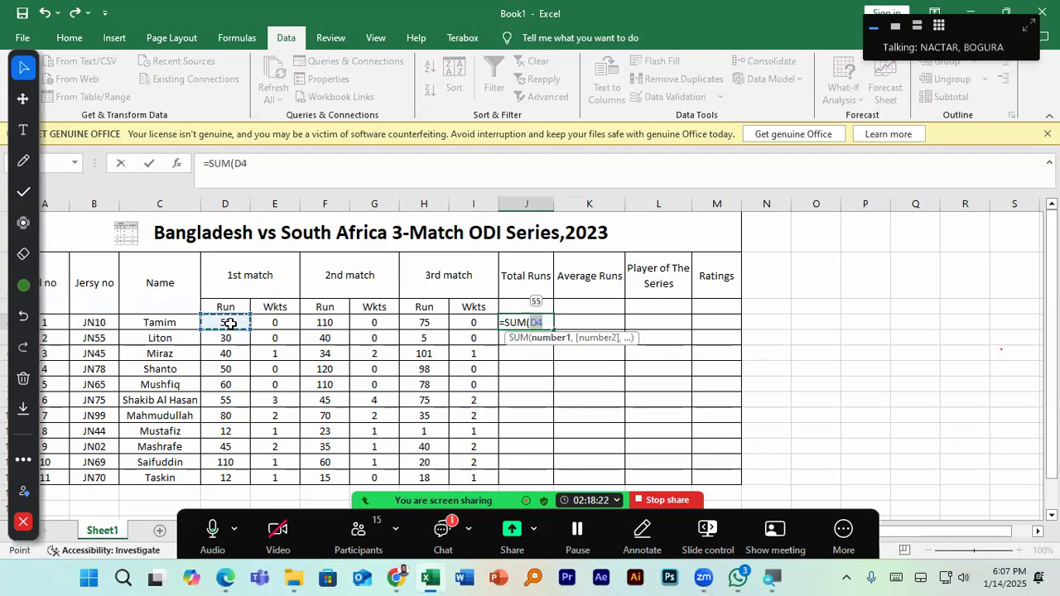
{"action": "type", "text": ","}
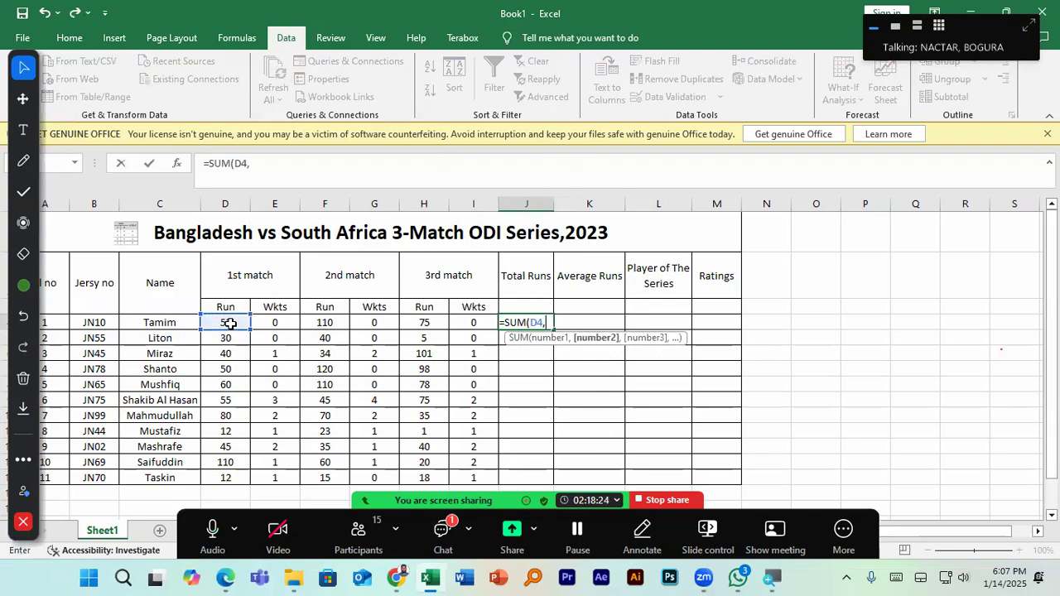
{"action": "left_click", "coordinate": [272, 322]}
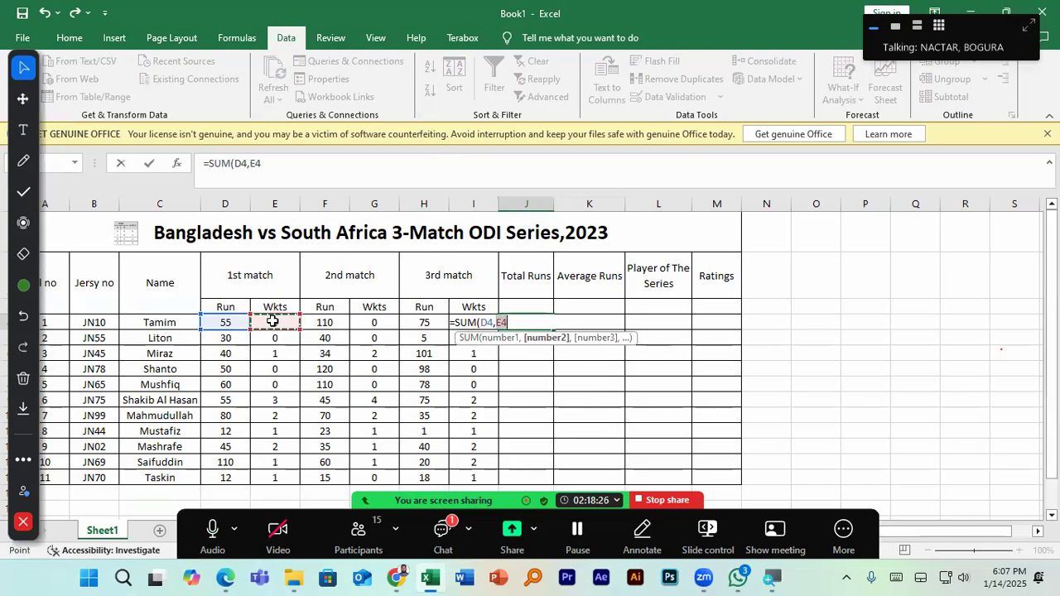
{"action": "type", "text": "*20,"}
Add the second match's runs F4 and wickets G4*20 to the SUM formula in J4
{"action": "left_click", "coordinate": [329, 320]}
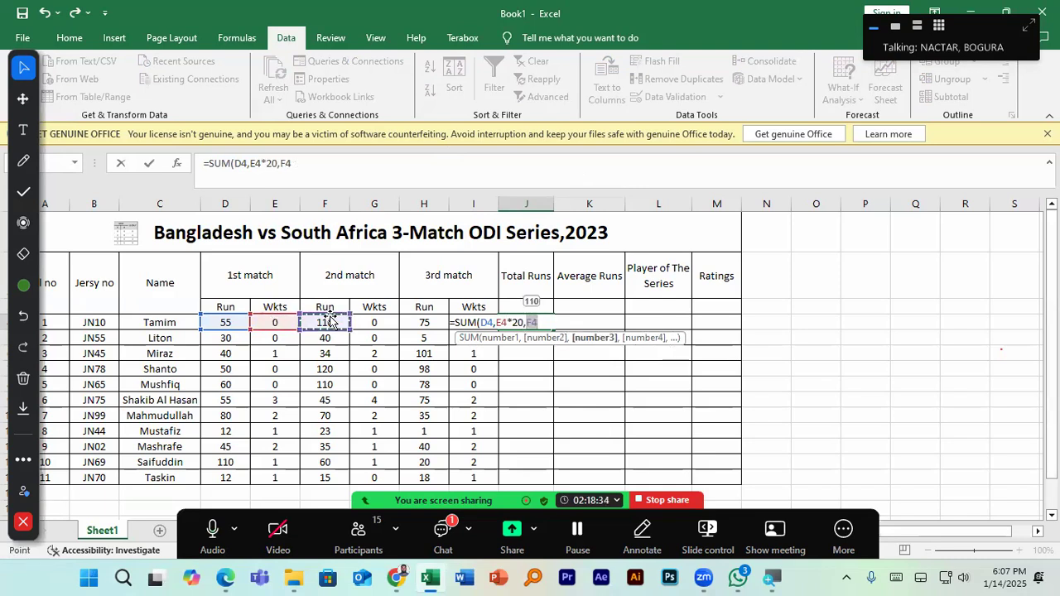
{"action": "type", "text": ","}
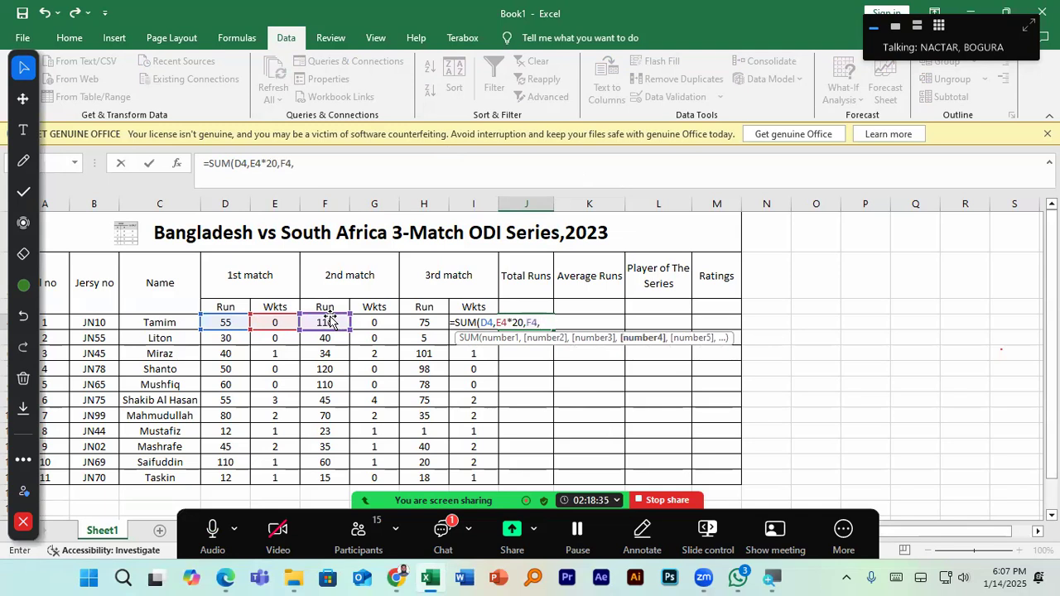
{"action": "left_click", "coordinate": [374, 321]}
{"action": "type", "text": "*20"}
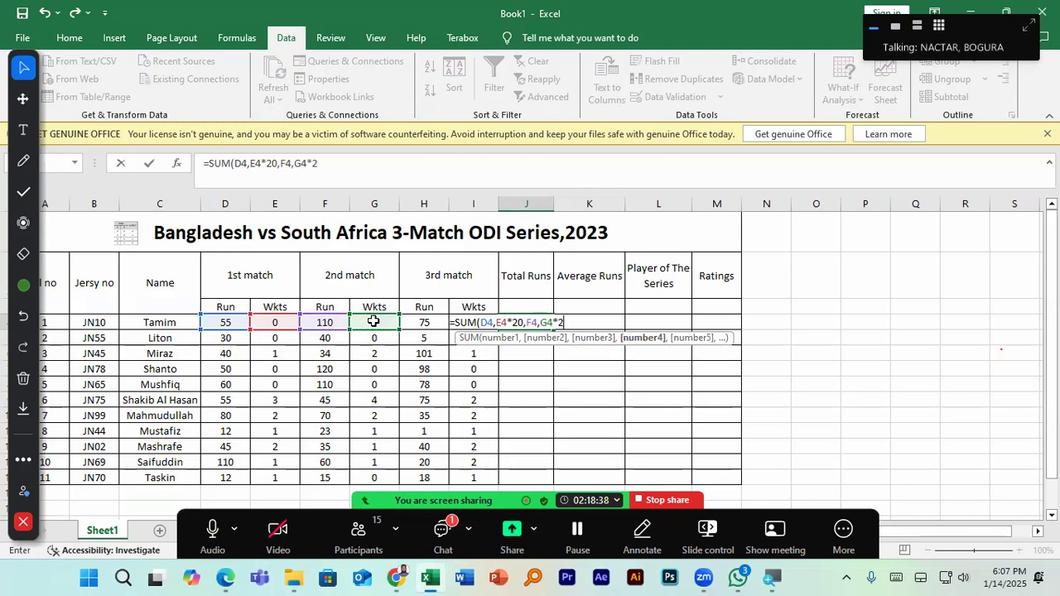
{"action": "type", "text": ","}
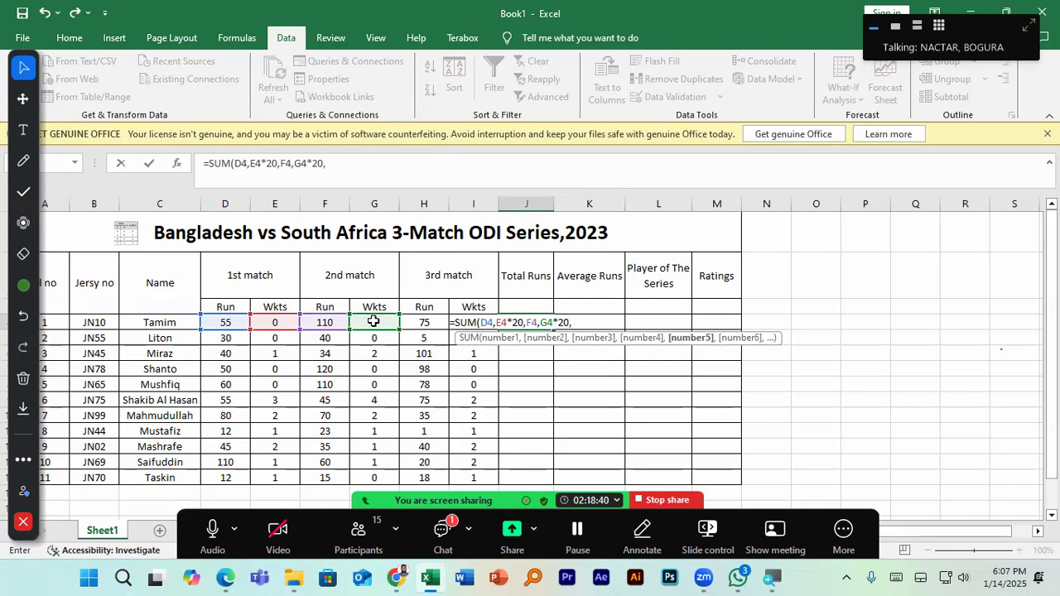
Add the third match's runs, H4, as the next argument of the SUM formula in J4
{"action": "left_click", "coordinate": [422, 323]}
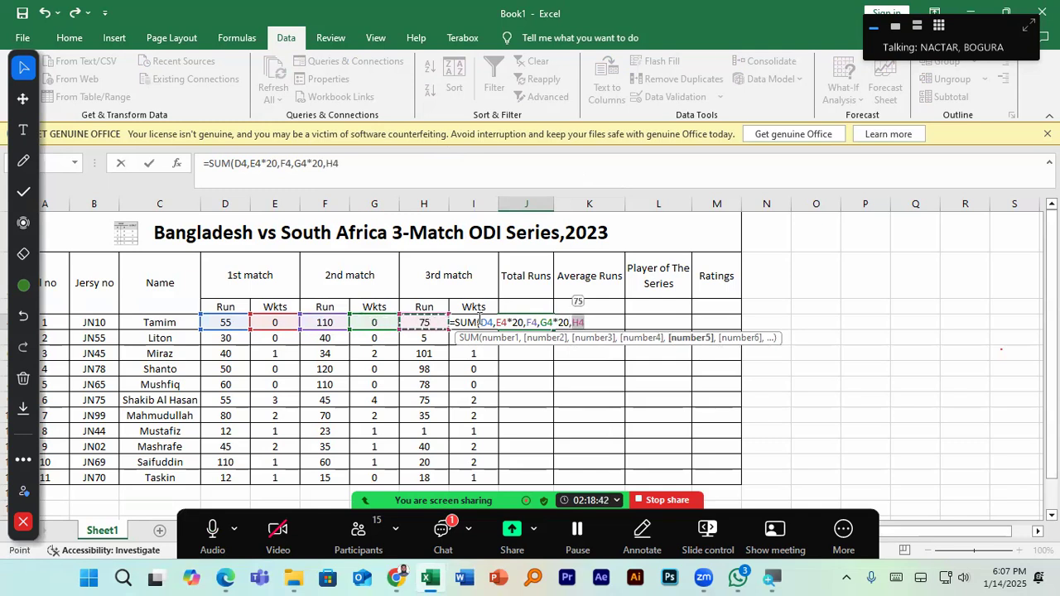
{"action": "type", "text": ":"}
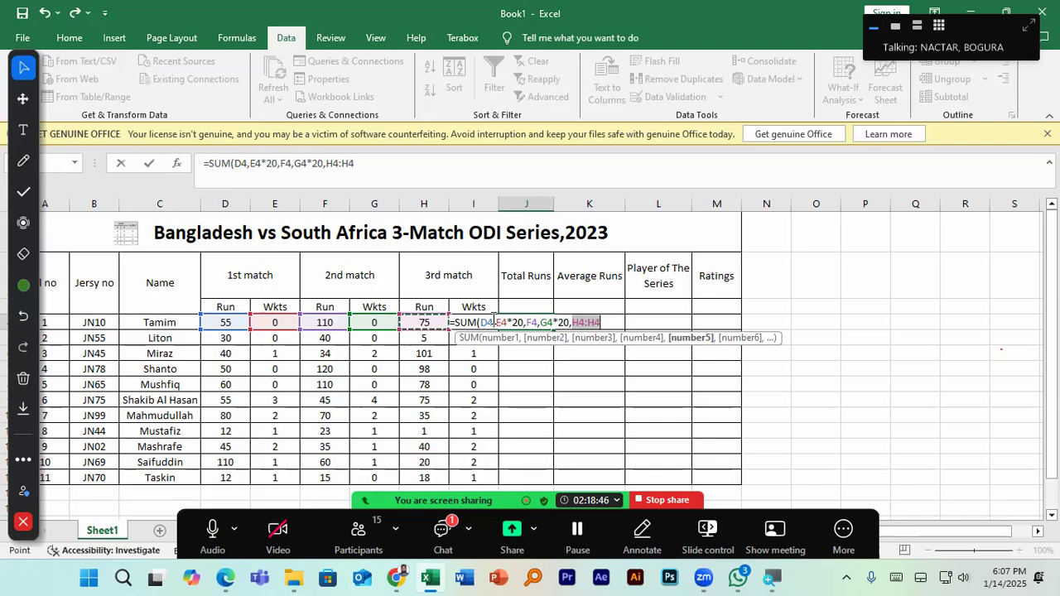
{"action": "key", "text": "BackSpace"}
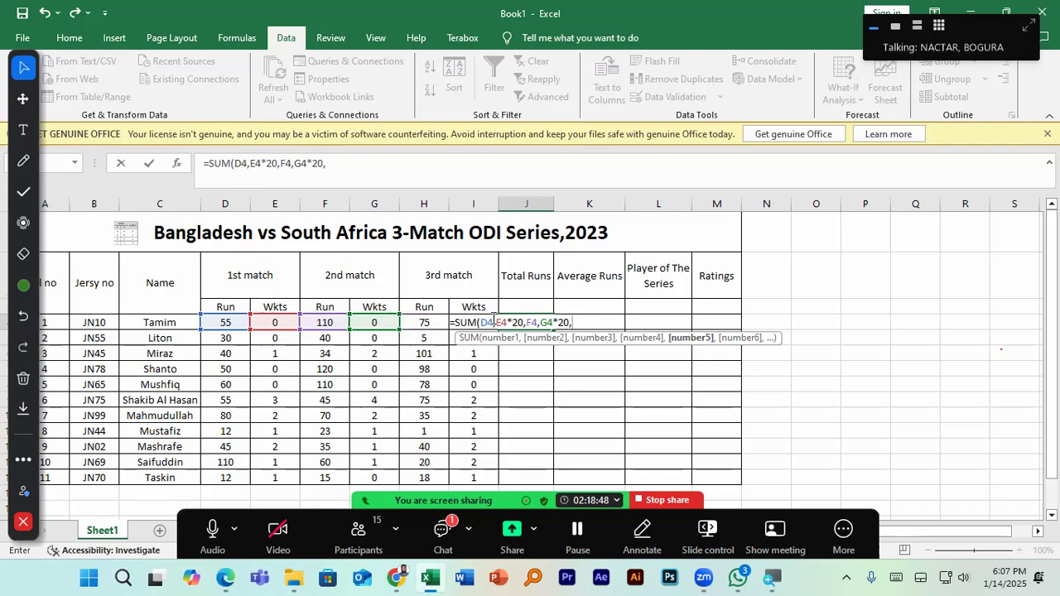
{"action": "left_click", "coordinate": [431, 319]}
{"action": "type", "text": ","}
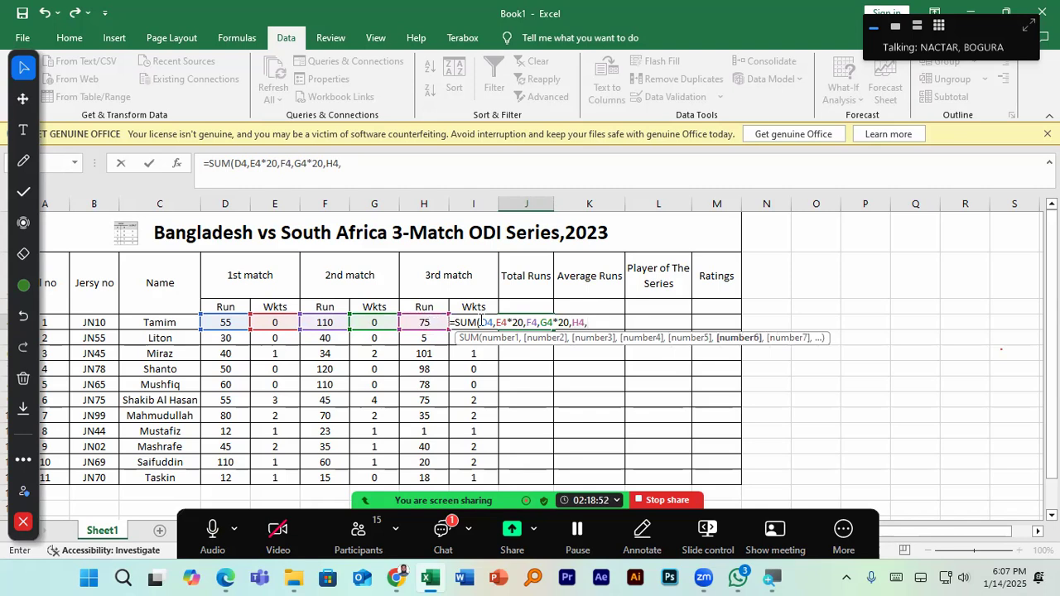
Complete the J4 formula with the third match's wickets, I4*20, and fill it down the Total Runs column for all players
{"action": "scroll", "coordinate": [477, 320], "scroll_direction": "down", "scroll_amount": 3}
{"action": "scroll", "coordinate": [479, 320], "scroll_direction": "up", "scroll_amount": 2}
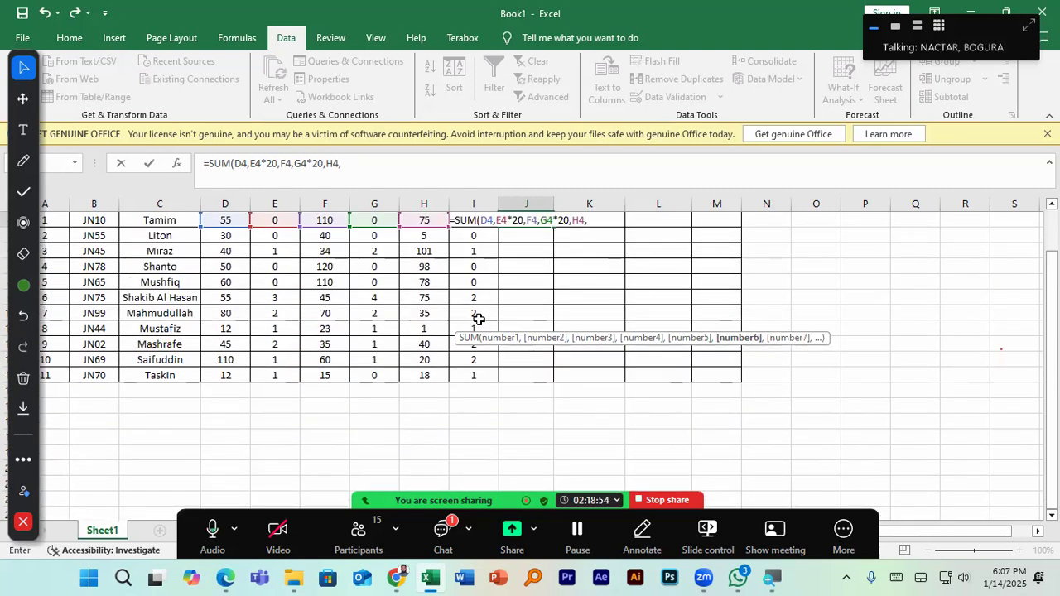
{"action": "scroll", "coordinate": [478, 320], "scroll_direction": "up", "scroll_amount": 2}
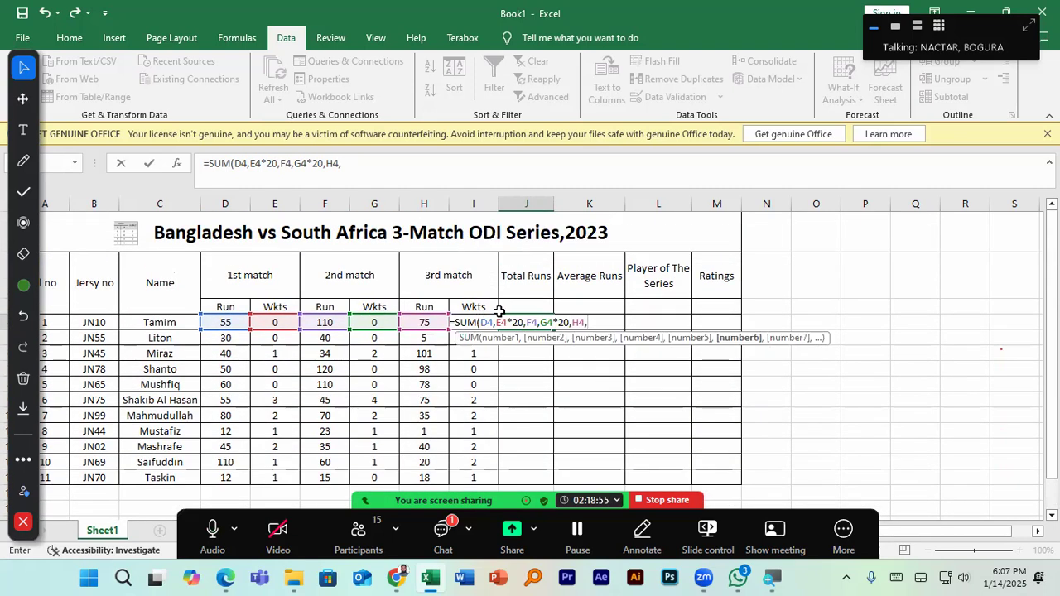
{"action": "left_click", "coordinate": [433, 163]}
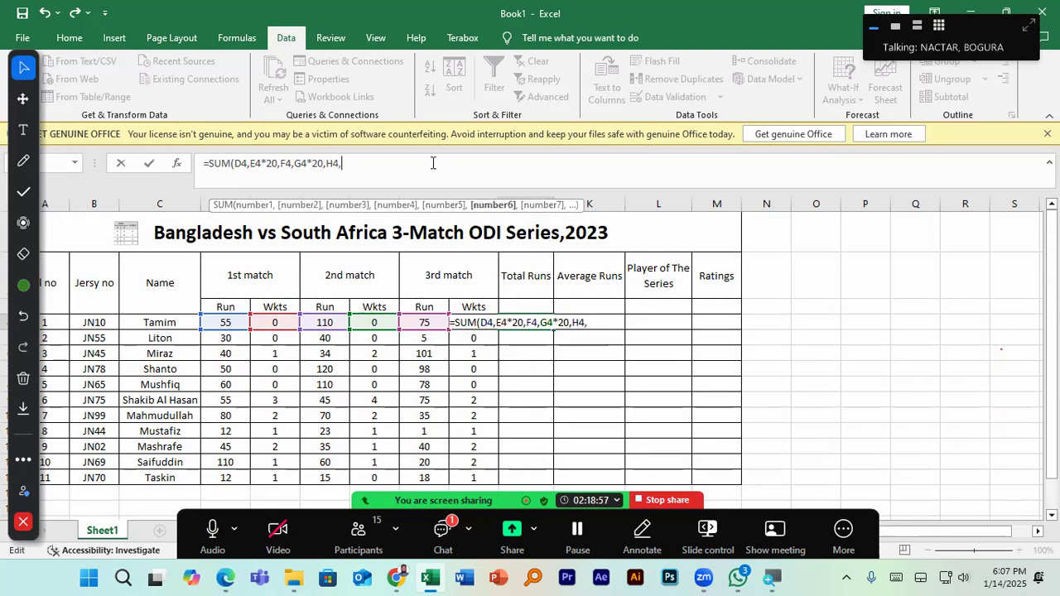
{"action": "left_click", "coordinate": [589, 321]}
{"action": "left_click", "coordinate": [591, 328]}
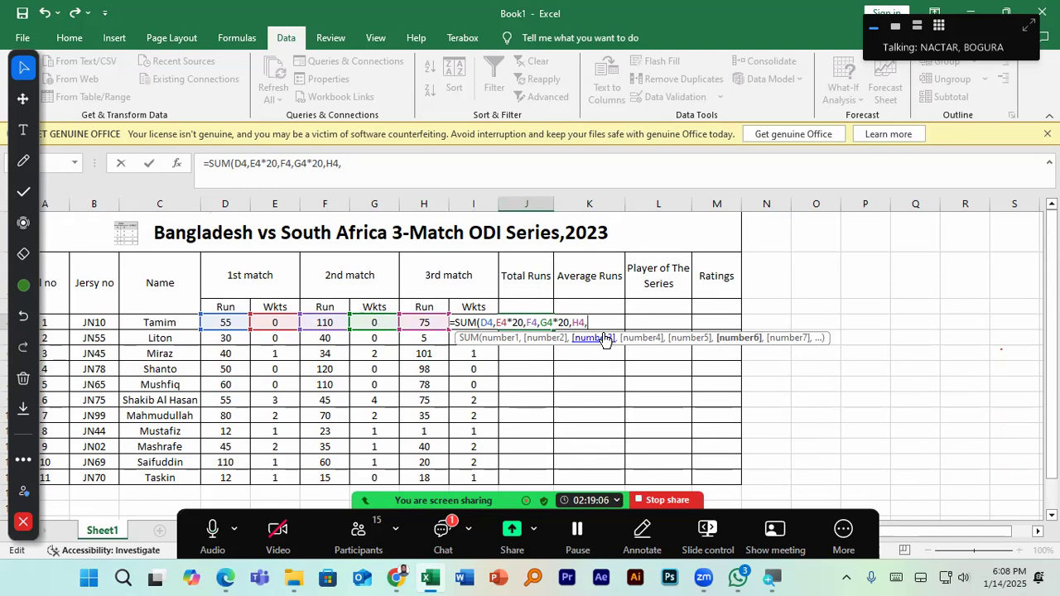
{"action": "type", "text": "I4*"}
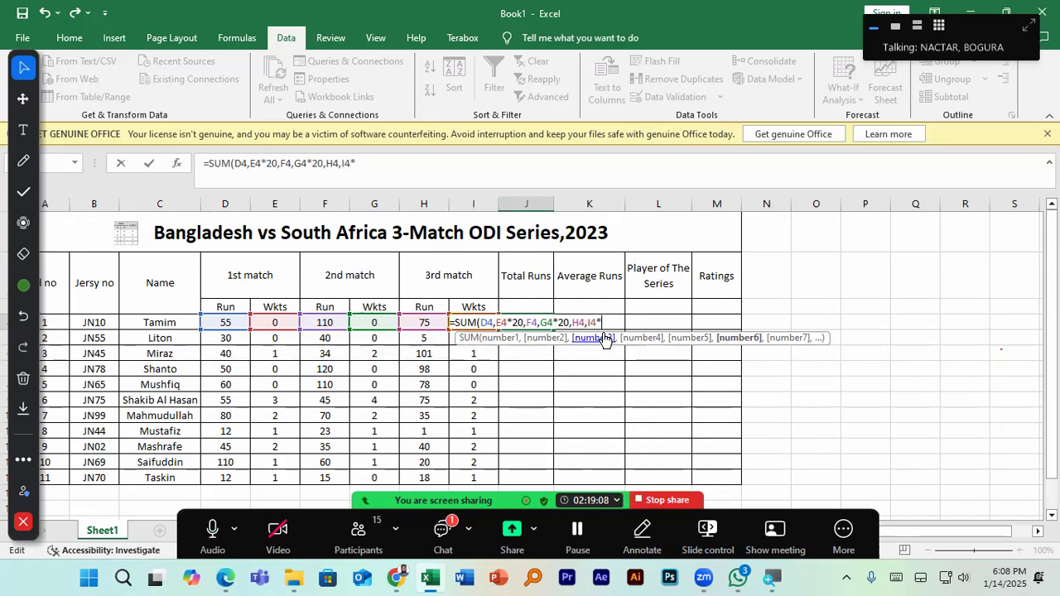
{"action": "type", "text": "20)"}
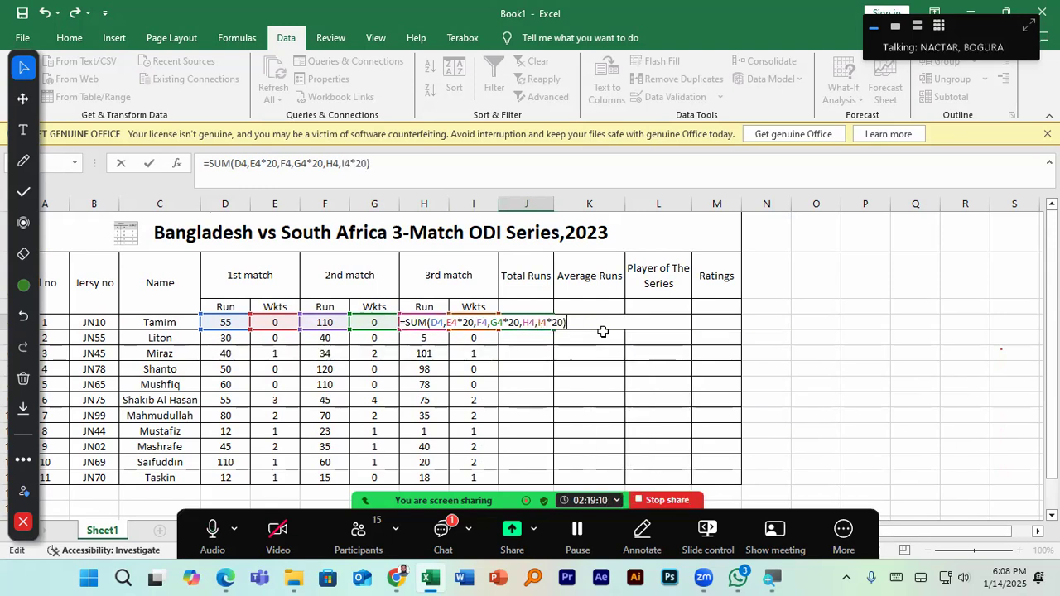
{"action": "key", "text": "Return"}
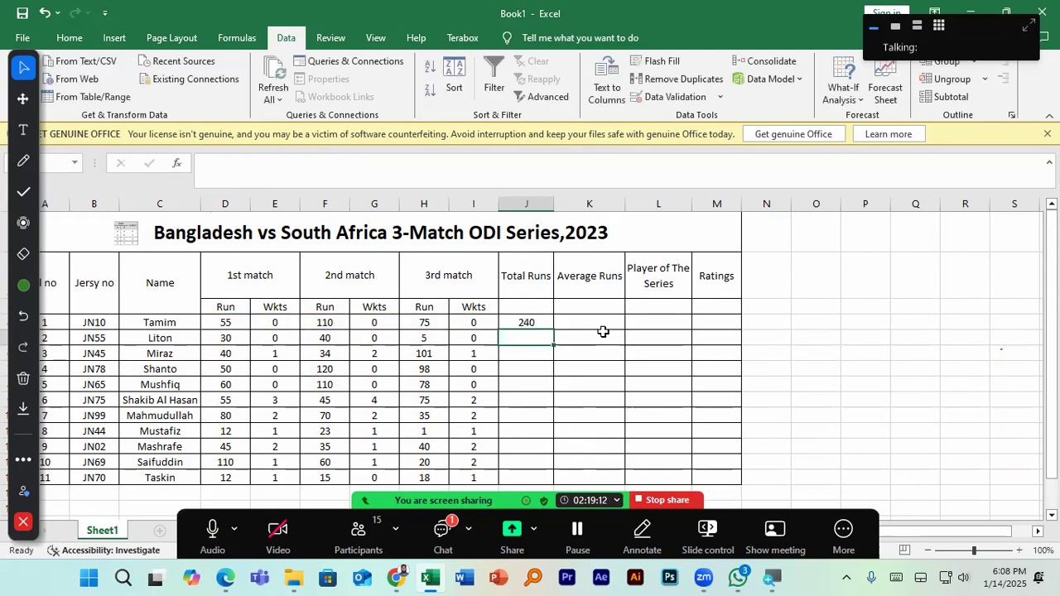
{"action": "left_click", "coordinate": [548, 324]}
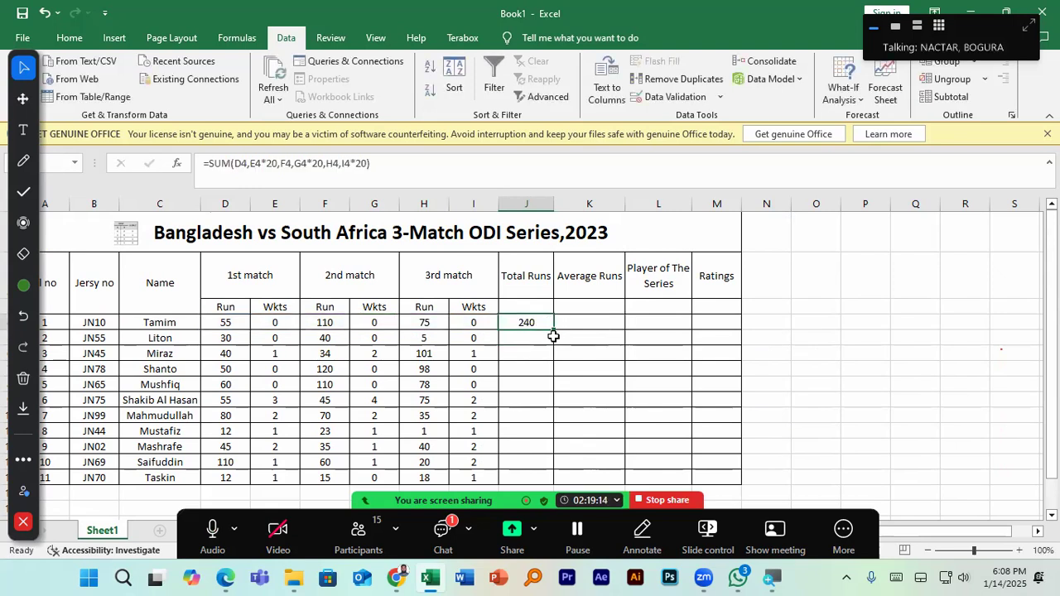
{"action": "double_click", "coordinate": [554, 331]}
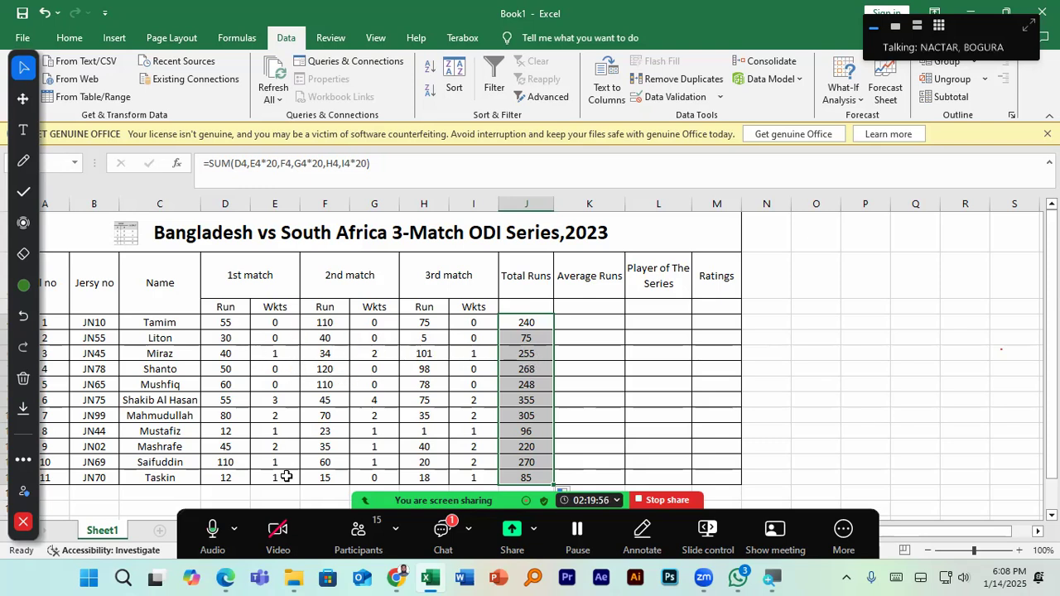
Review each argument of the Total Runs formula in J4 against the 20-runs-per-wicket rule in the questions PDF
{"action": "key", "text": "alt+Tab"}
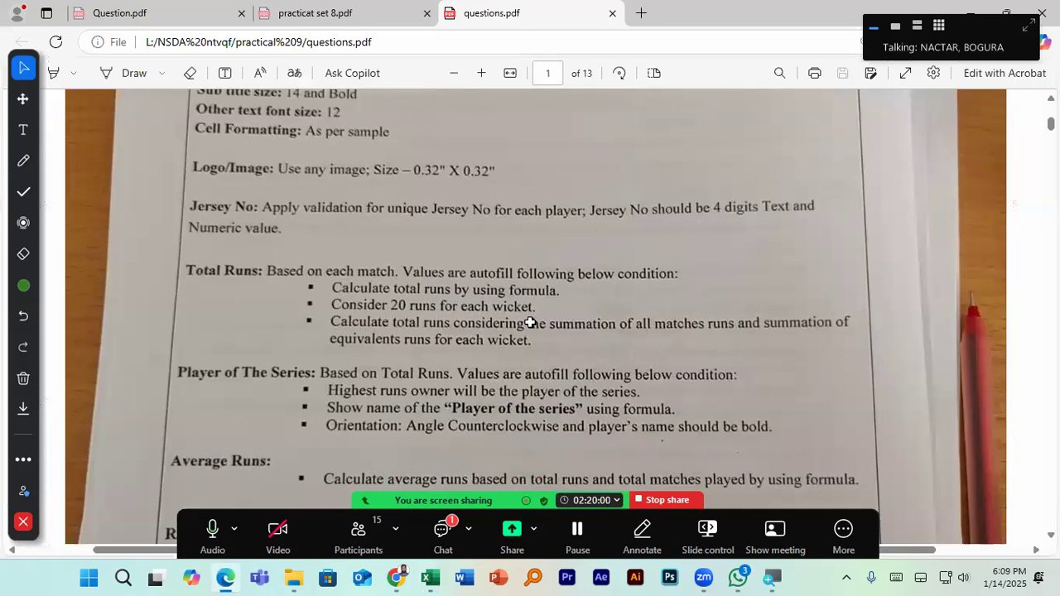
{"action": "key", "text": "alt+Tab"}
{"action": "left_click_drag", "start_coordinate": [472, 323], "coordinate": [502, 323]}
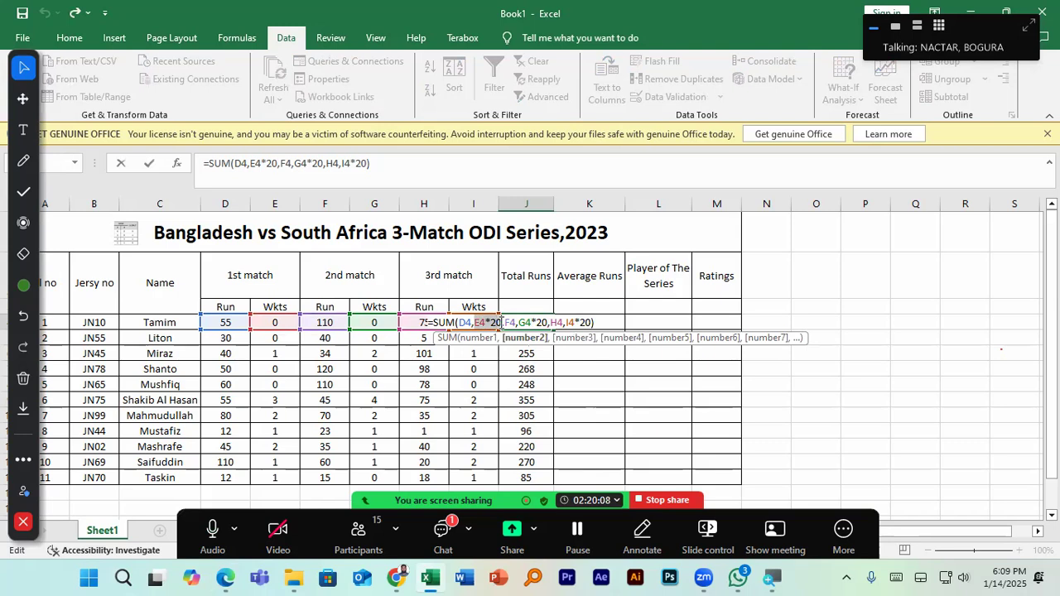
{"action": "left_click", "coordinate": [512, 322]}
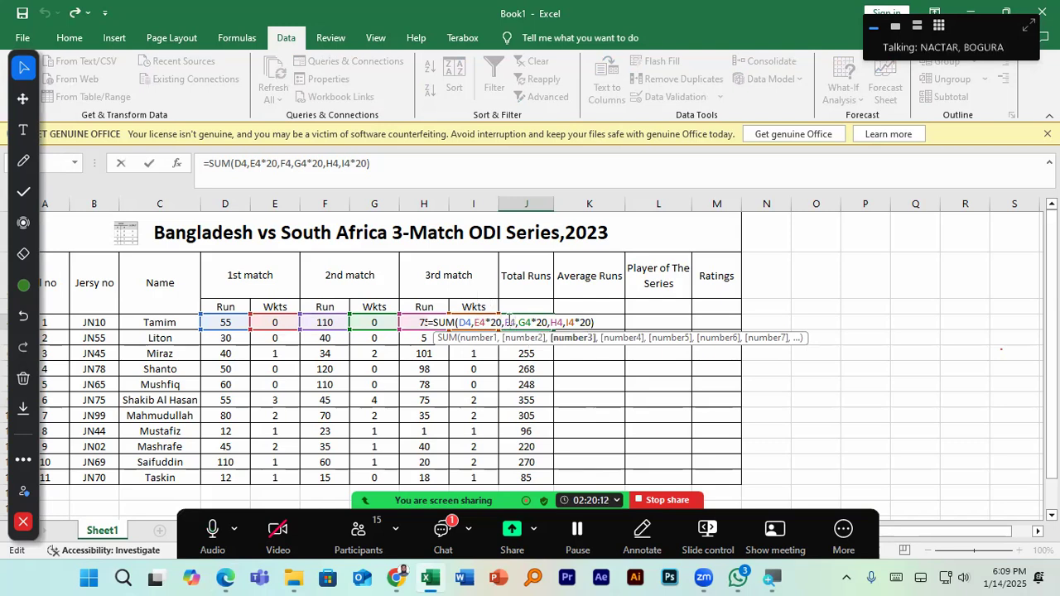
{"action": "left_click", "coordinate": [525, 322]}
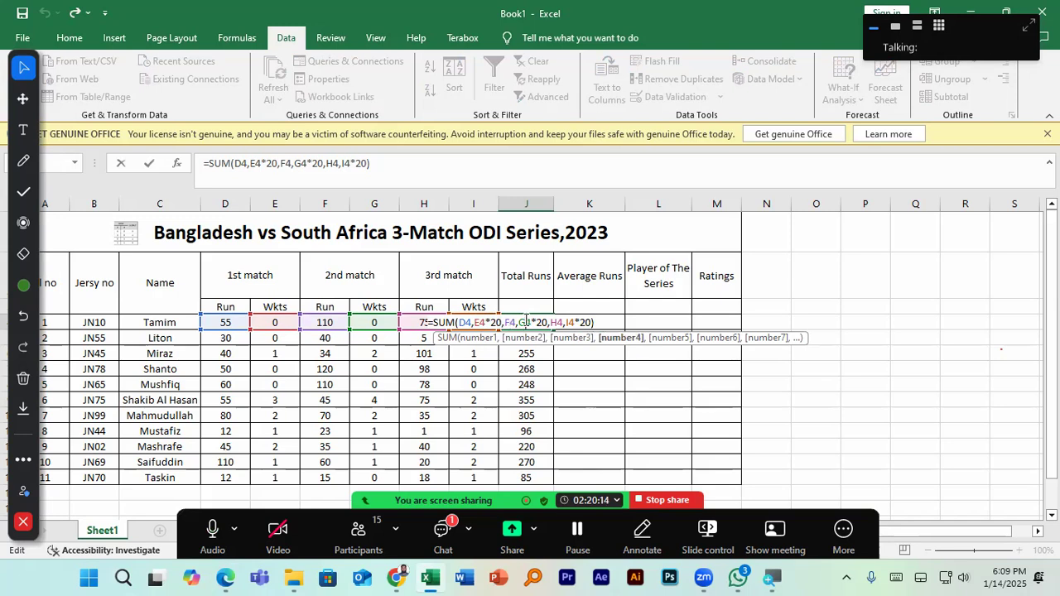
{"action": "left_click_drag", "start_coordinate": [517, 321], "coordinate": [534, 319]}
{"action": "left_click", "coordinate": [534, 320]}
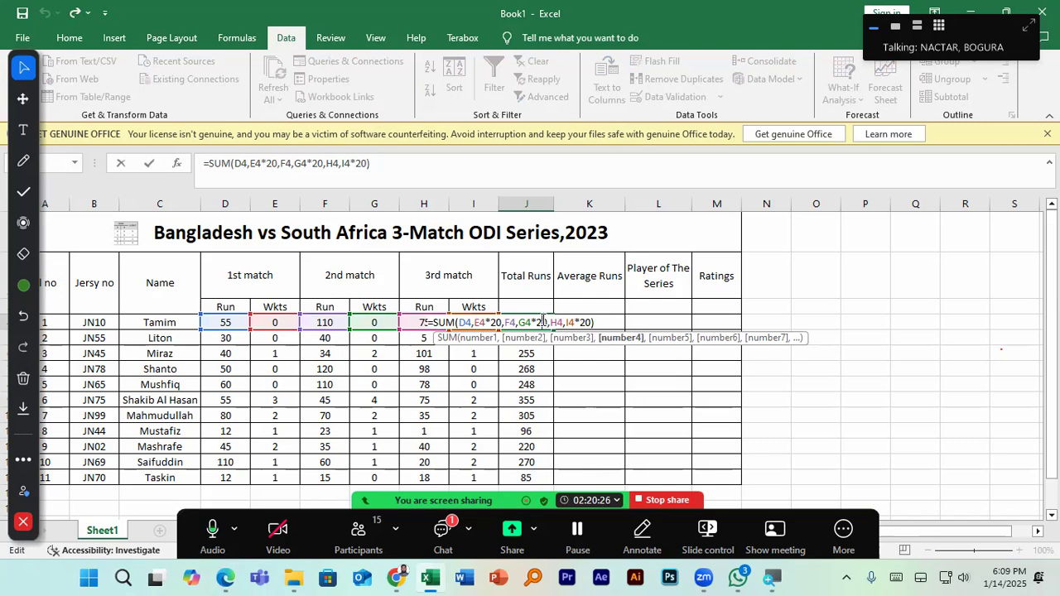
{"action": "left_click", "coordinate": [581, 322]}
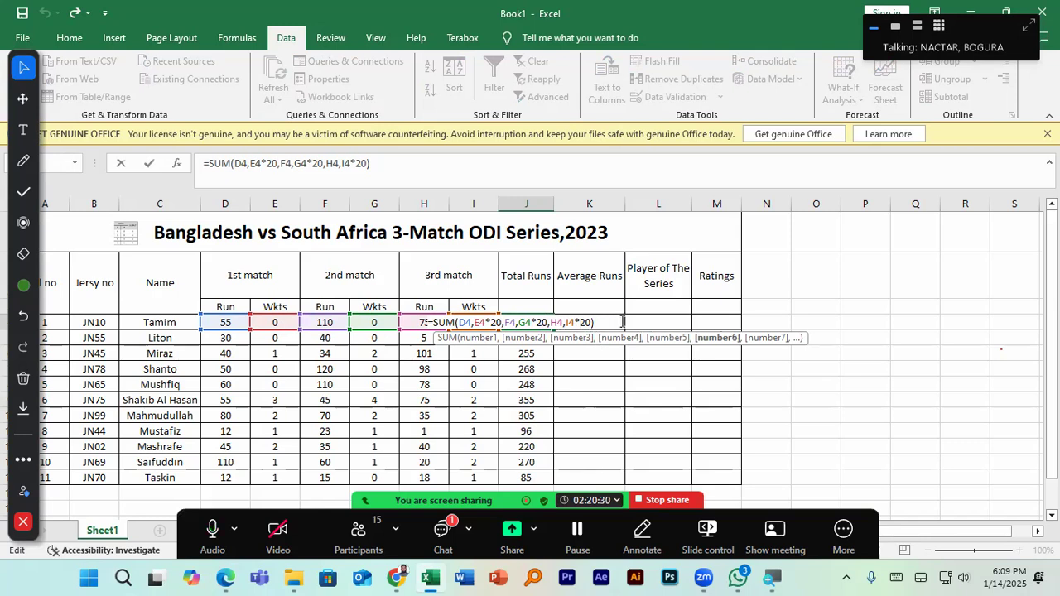
{"action": "left_click", "coordinate": [596, 322]}
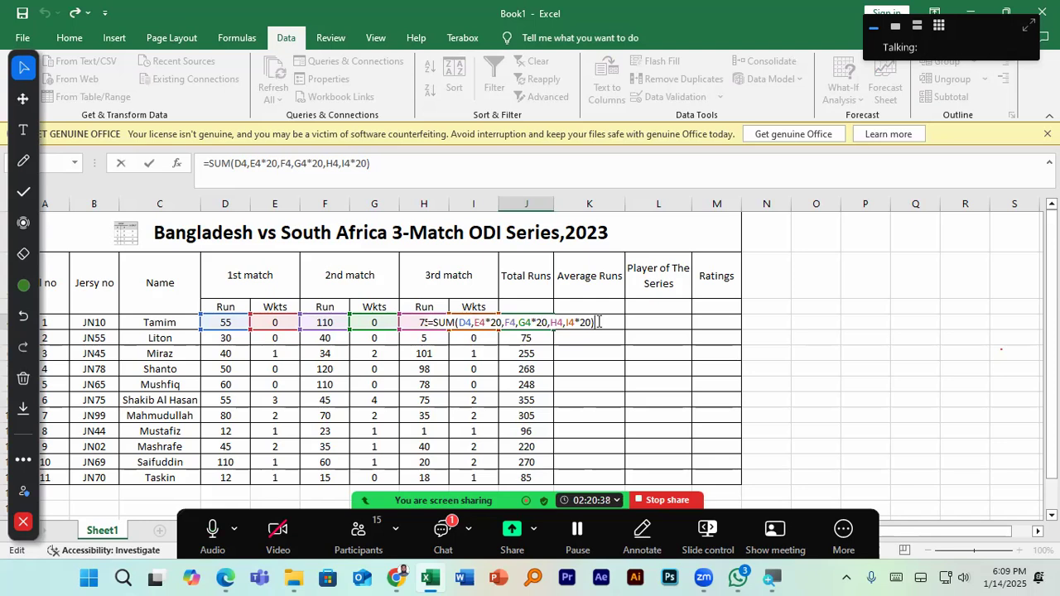
{"action": "key", "text": "Return"}
Merge and center the Total Runs, Average Runs, Player of The Series and Ratings headers, each across rows 2 and 3
{"action": "left_click_drag", "start_coordinate": [525, 287], "coordinate": [532, 302]}
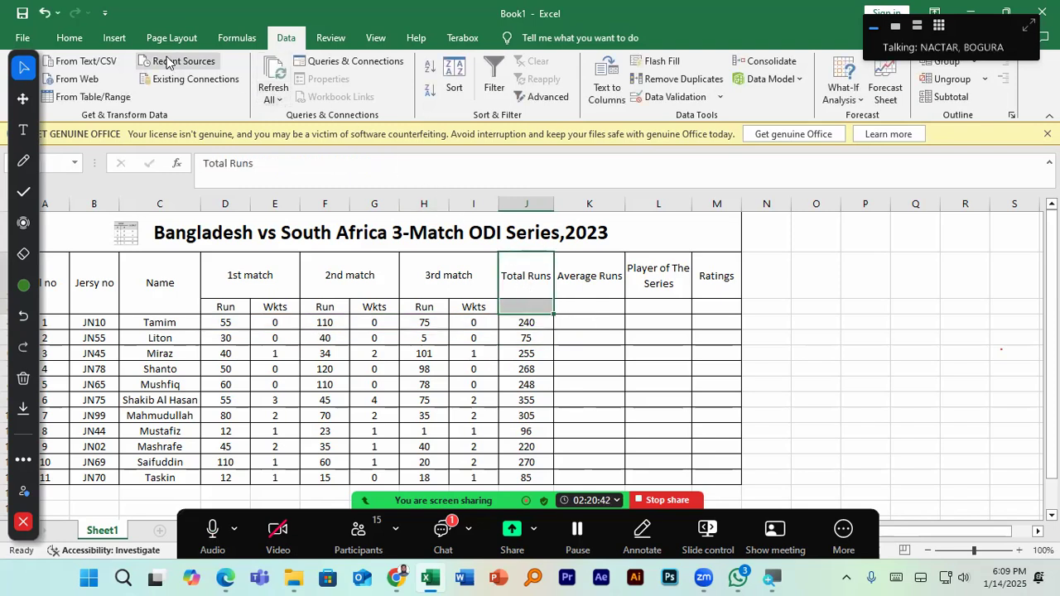
{"action": "left_click", "coordinate": [69, 38]}
{"action": "left_click", "coordinate": [398, 91]}
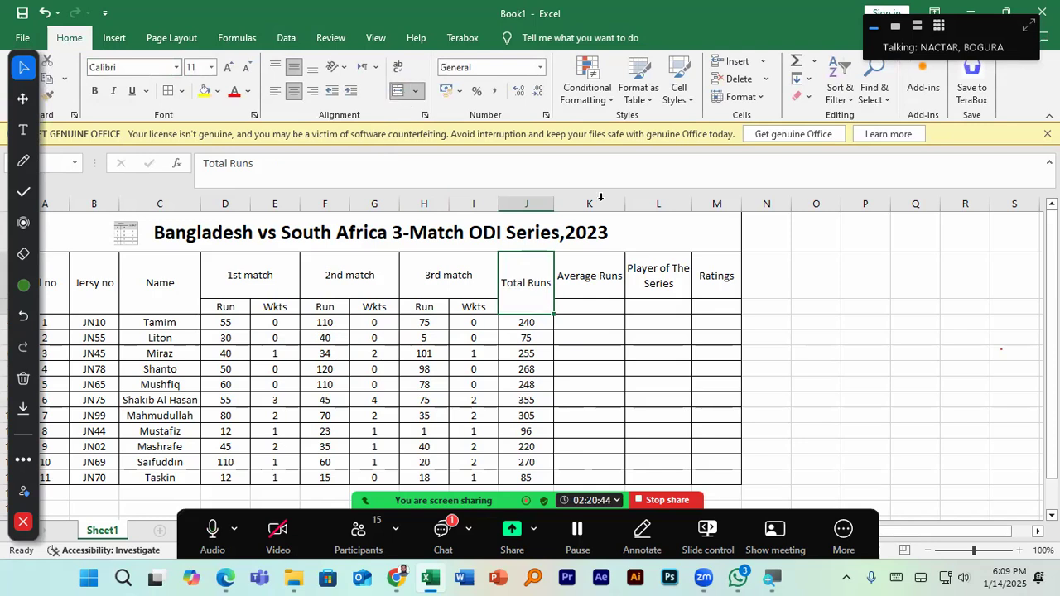
{"action": "left_click_drag", "start_coordinate": [610, 277], "coordinate": [610, 303]}
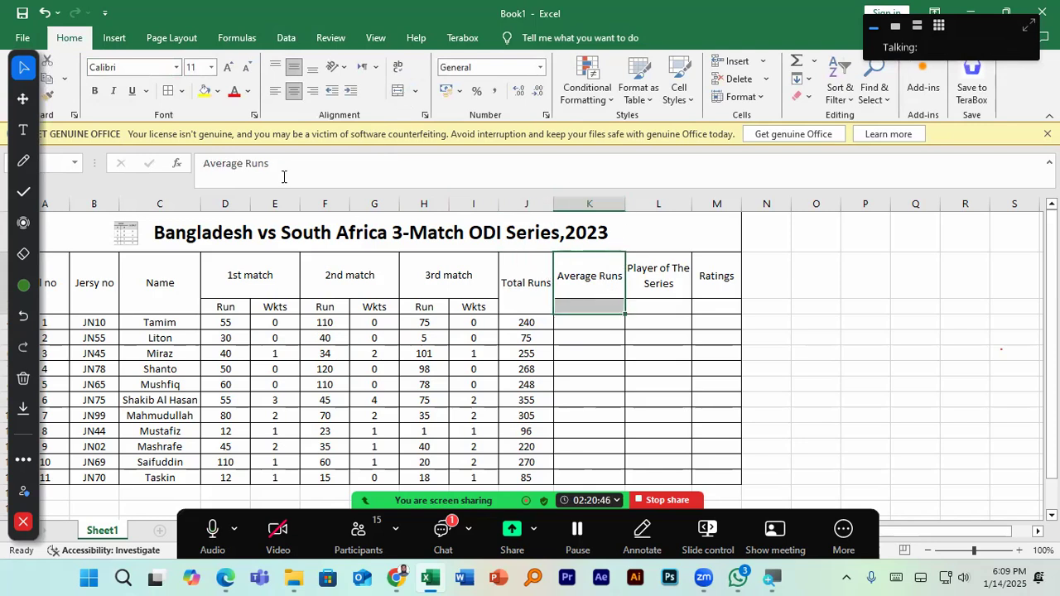
{"action": "left_click", "coordinate": [398, 90]}
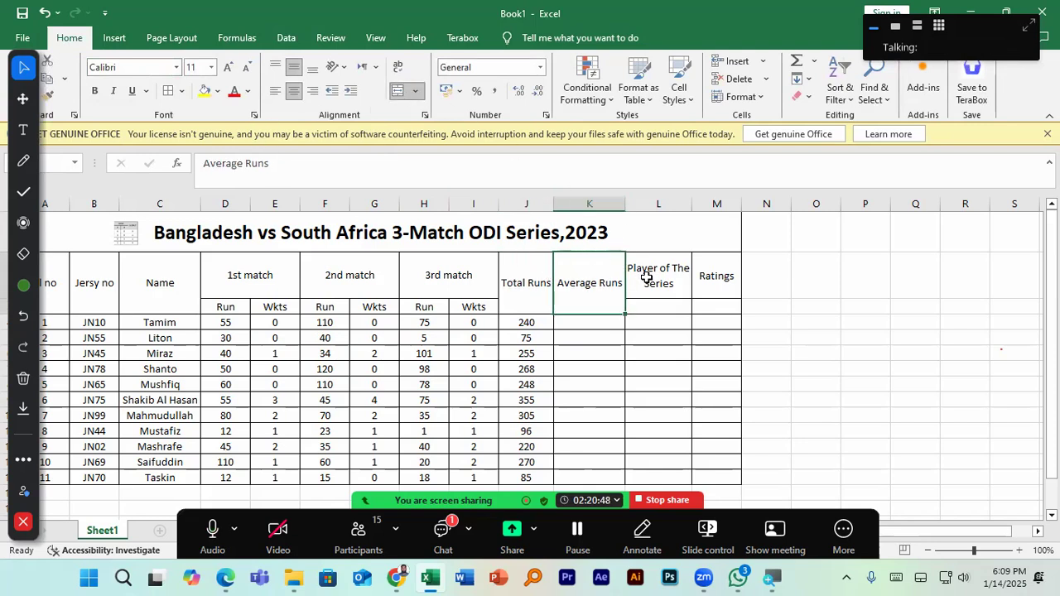
{"action": "left_click_drag", "start_coordinate": [647, 277], "coordinate": [651, 303]}
{"action": "left_click", "coordinate": [398, 90]}
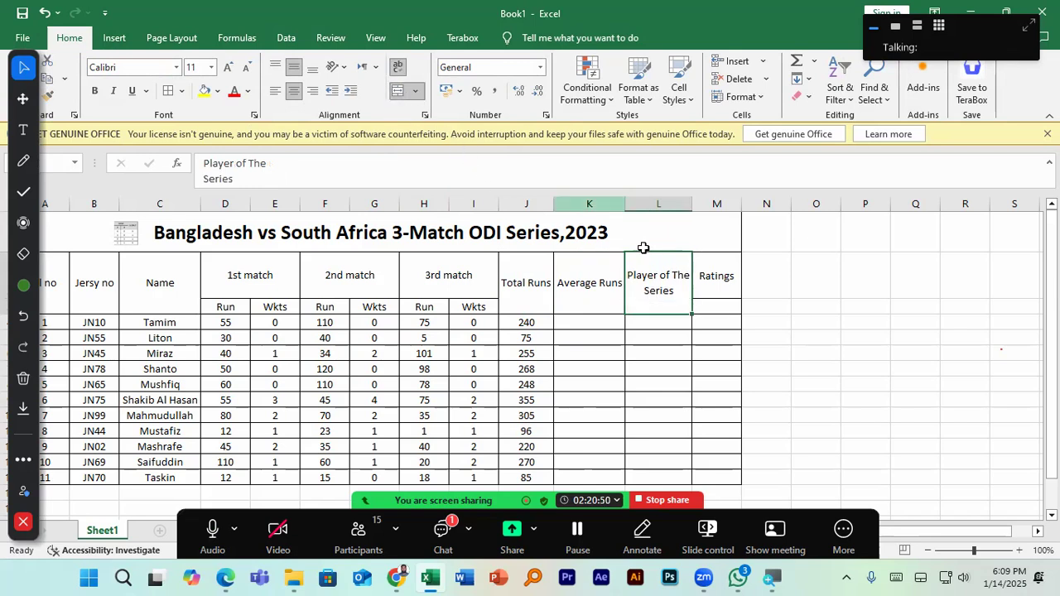
{"action": "left_click_drag", "start_coordinate": [705, 275], "coordinate": [718, 305]}
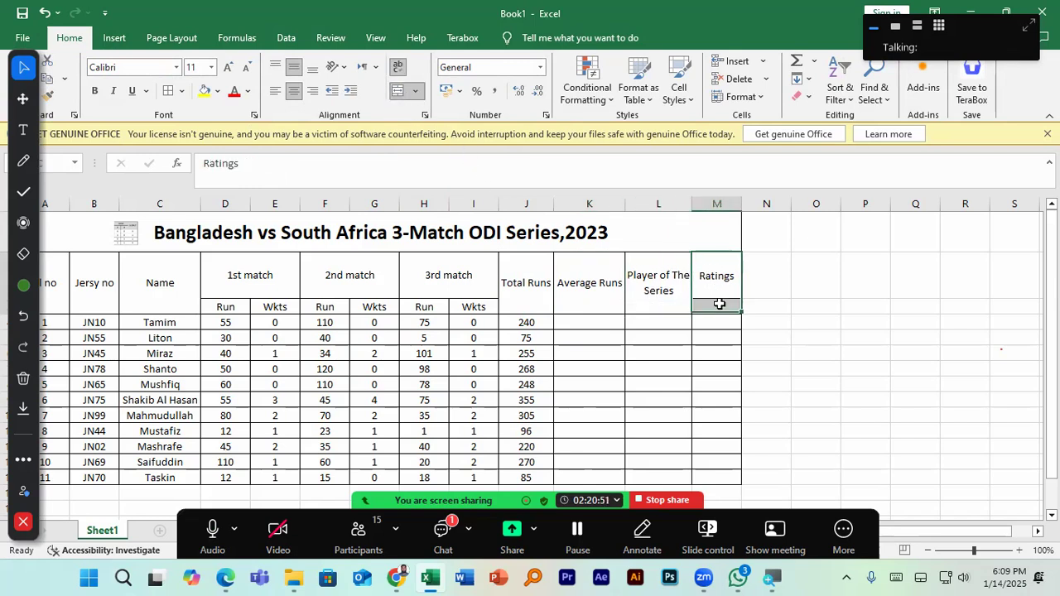
{"action": "left_click", "coordinate": [397, 93]}
Switch to the questions PDF, reread the Total Runs, Player of The Series and Average Runs conditions, and return to the workbook
{"action": "left_click", "coordinate": [591, 322]}
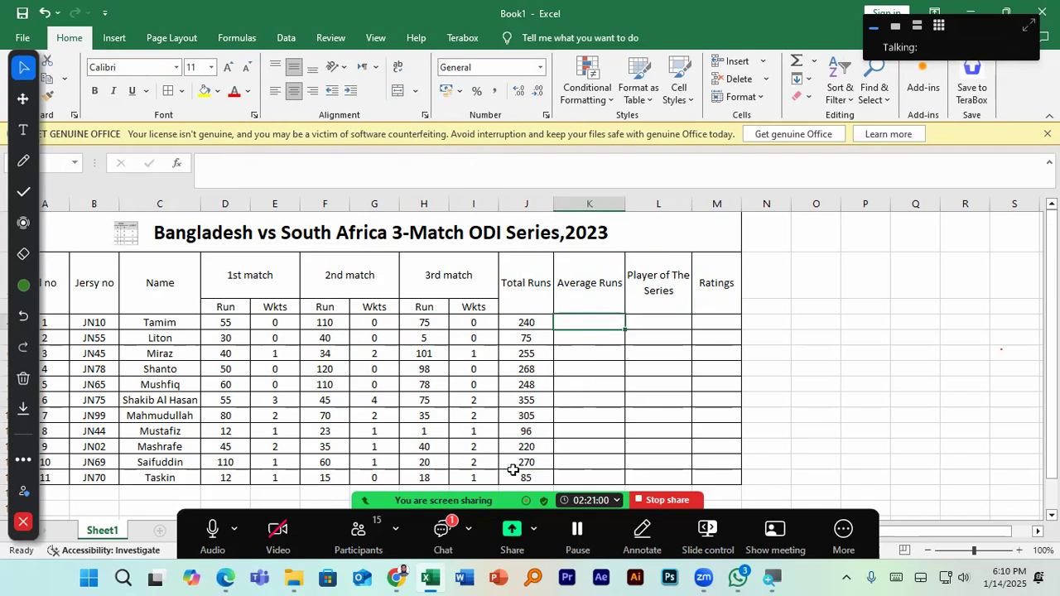
{"action": "key", "text": "alt+Tab"}
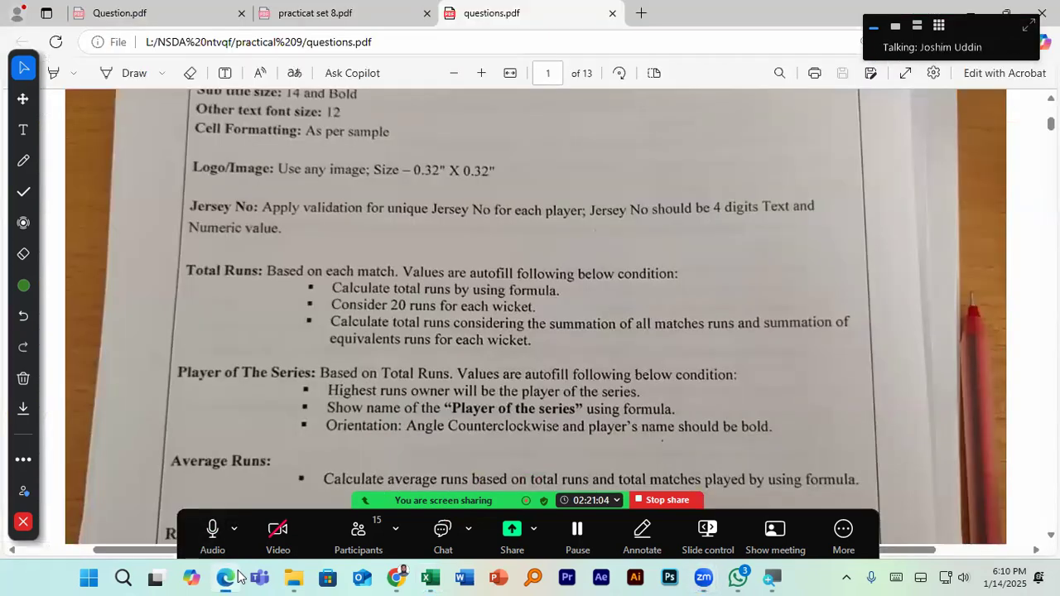
{"action": "scroll", "coordinate": [337, 372], "scroll_direction": "up", "scroll_amount": 2}
{"action": "scroll", "coordinate": [338, 372], "scroll_direction": "down", "scroll_amount": 2}
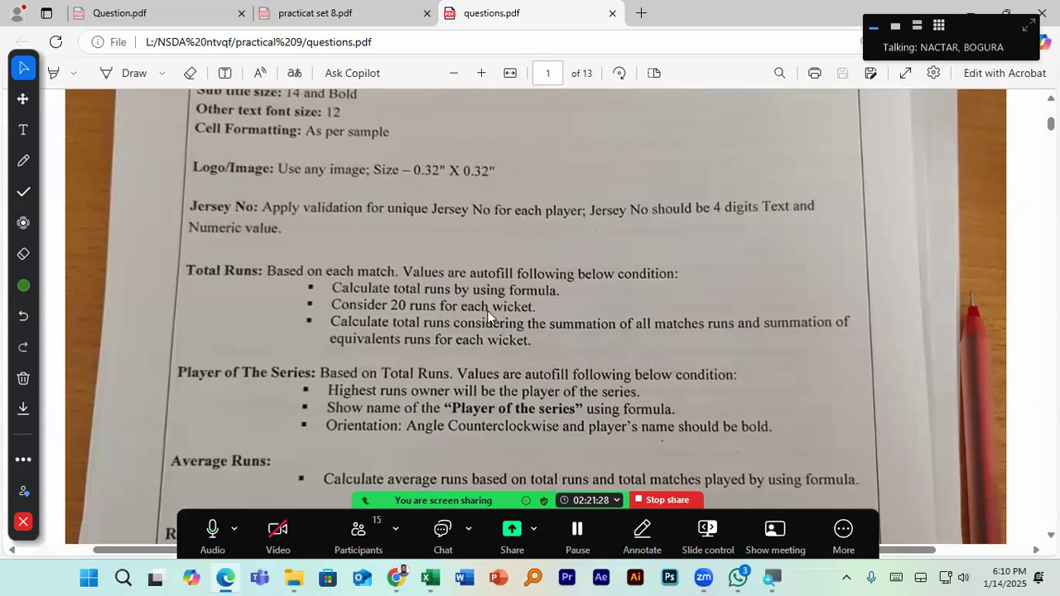
{"action": "left_click", "coordinate": [431, 577]}
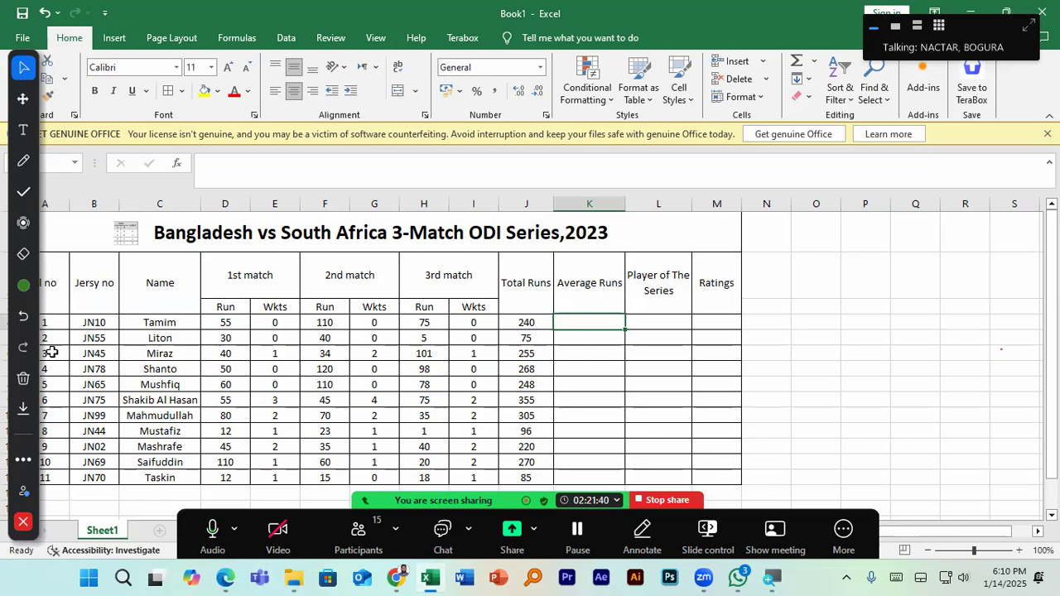
Select row 6 of the worksheet and open Calculator, placing it clear of the score columns
{"action": "left_click", "coordinate": [28, 51]}
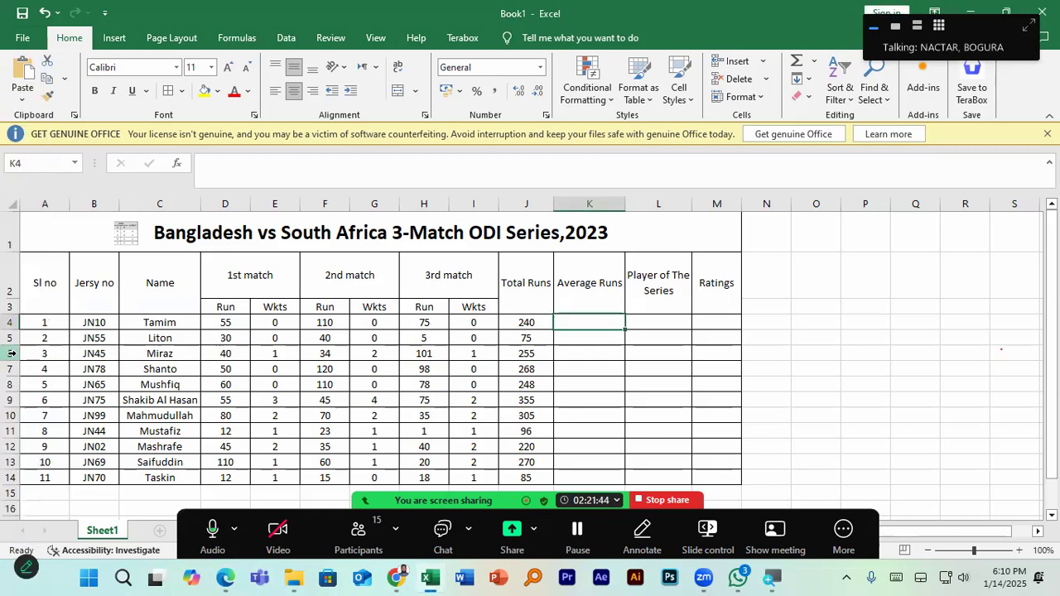
{"action": "left_click", "coordinate": [11, 354]}
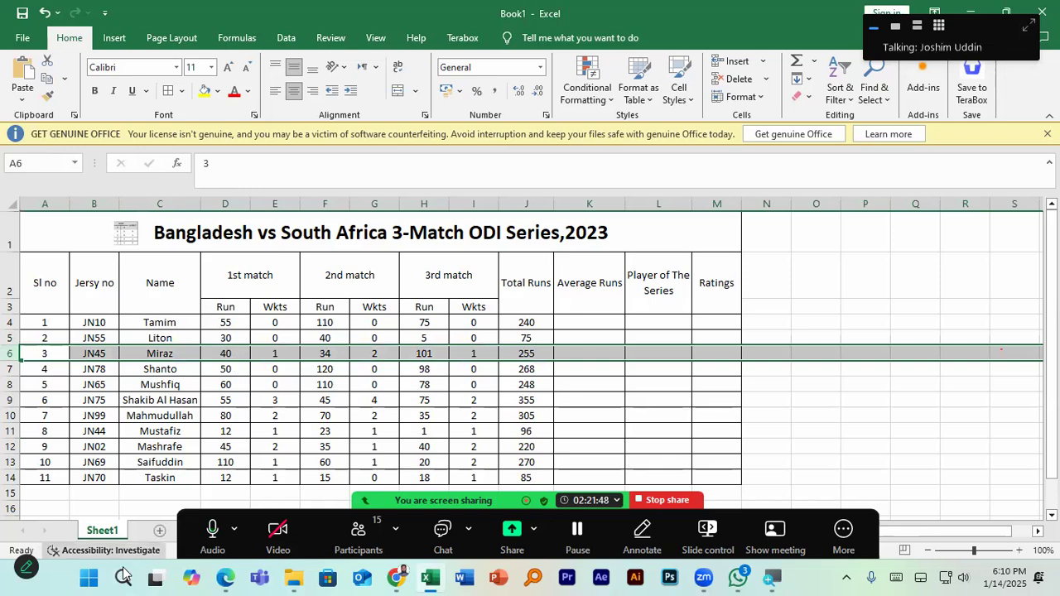
{"action": "left_click", "coordinate": [89, 577]}
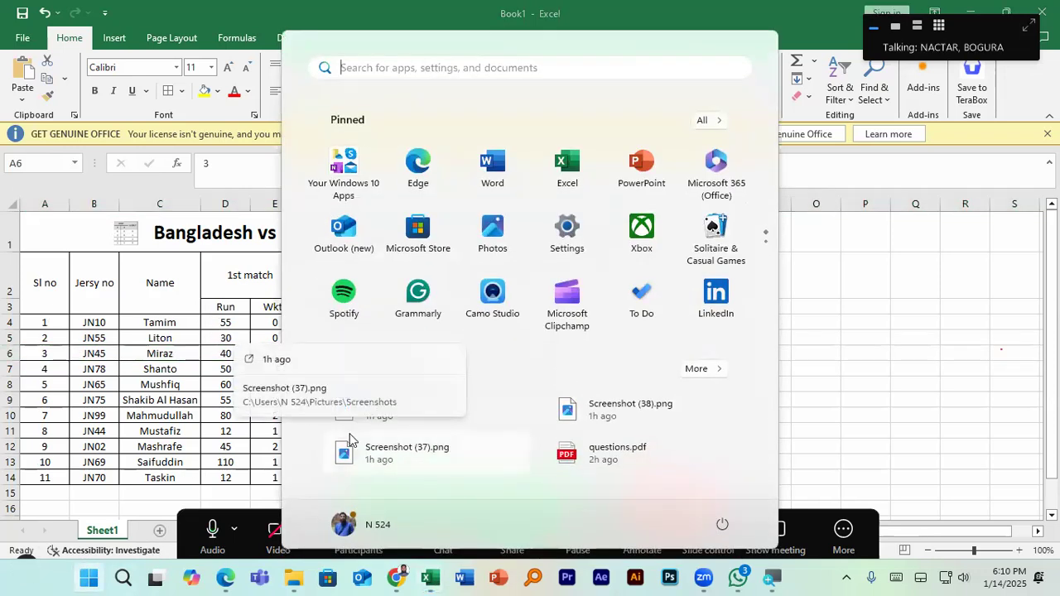
{"action": "type", "text": "cal"}
{"action": "key", "text": "Return"}
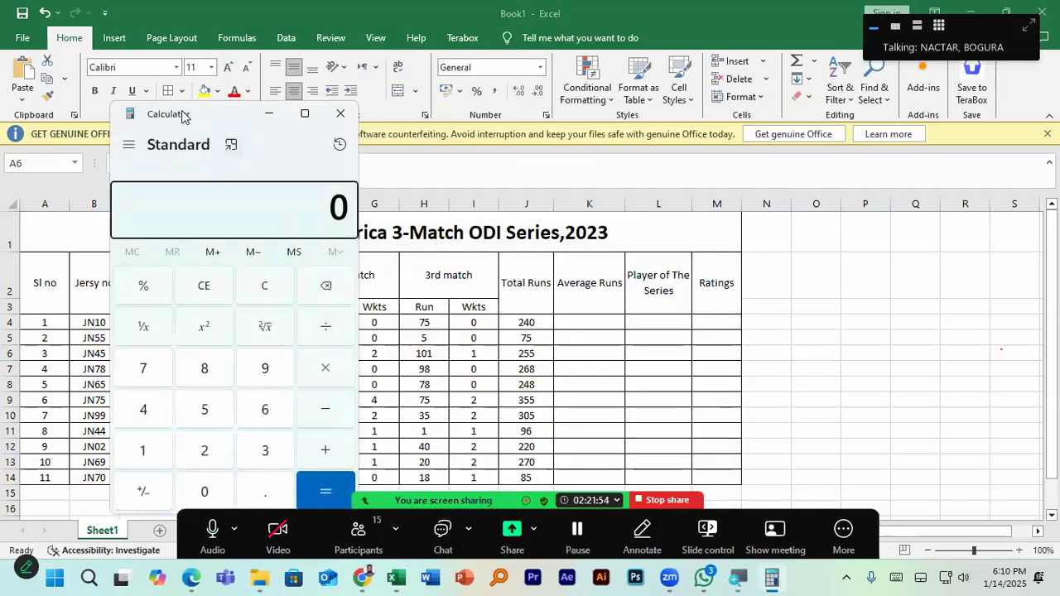
{"action": "left_click_drag", "start_coordinate": [186, 117], "coordinate": [812, 113]}
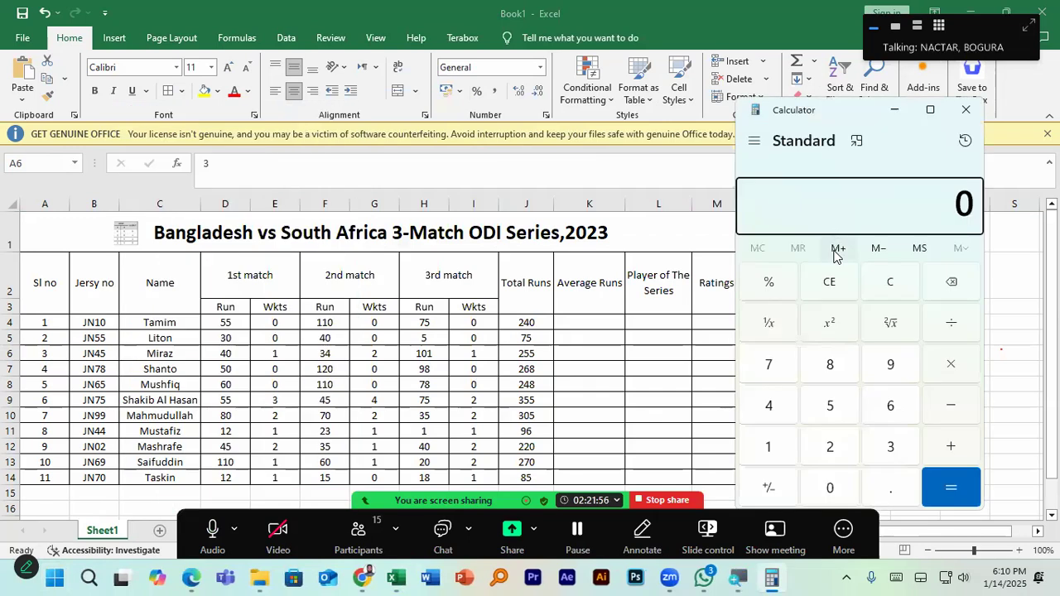
Add the row 6 player's runs from the three matches, 40 + 34 + 101, in Calculator
{"action": "type", "text": "410"}
{"action": "key", "text": "BackSpace"}
{"action": "key", "text": "BackSpace"}
{"action": "type", "text": "0 +"}
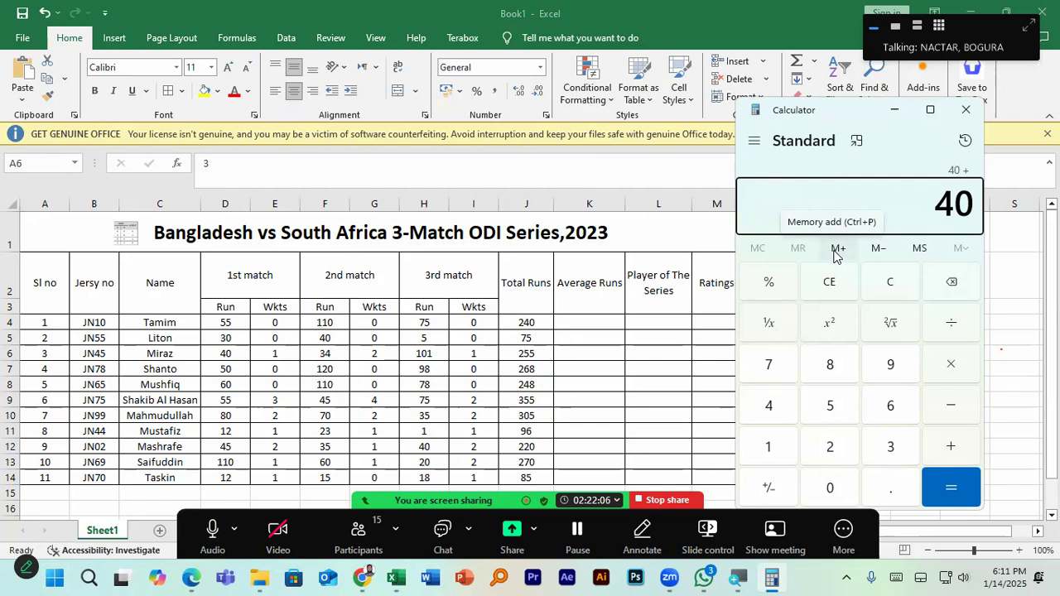
{"action": "type", "text": "34"}
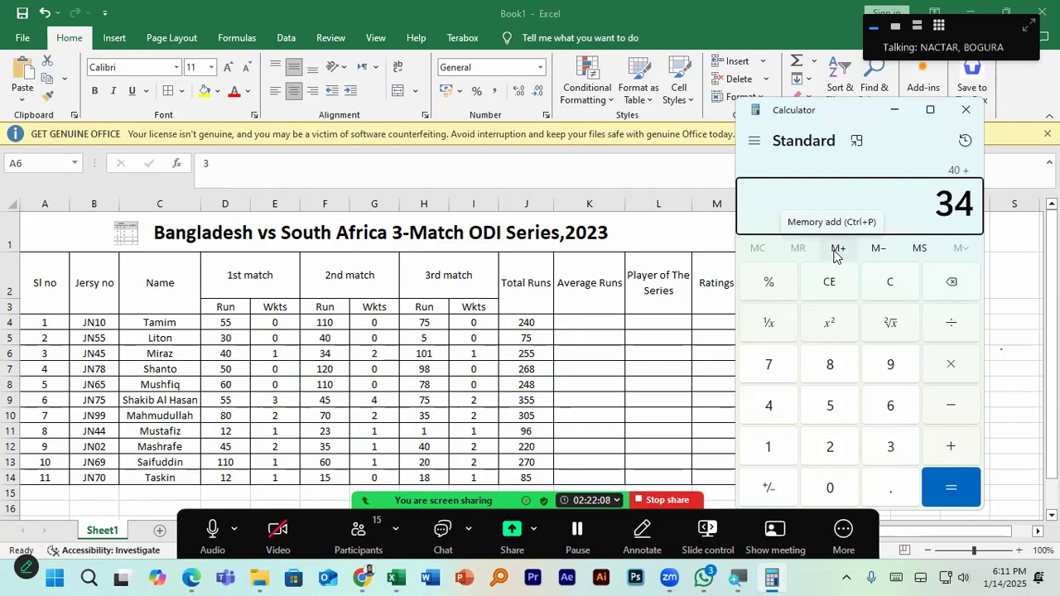
{"action": "type", "text": "+101"}
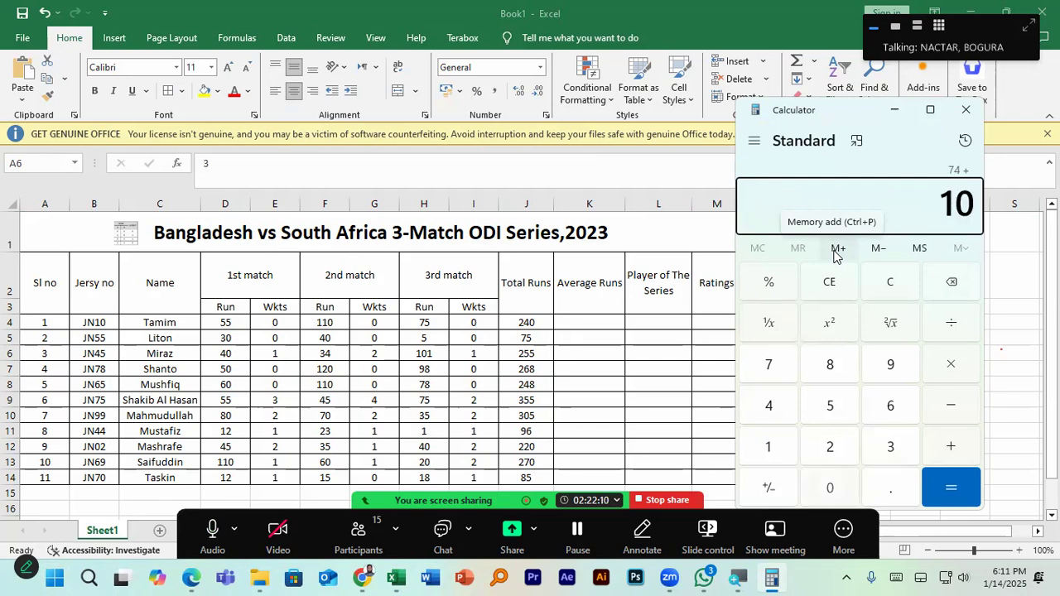
{"action": "key", "text": "Return"}
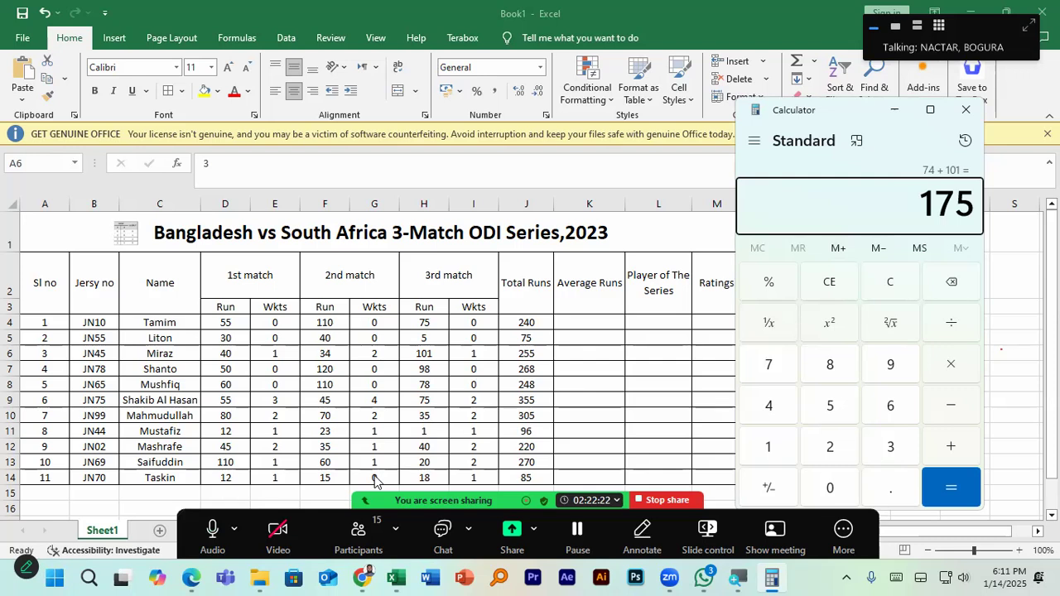
Add 80 runs for the row 6 player's wickets to the Calculator sum and return to the Excel workbook
{"action": "key", "text": "alt+Tab"}
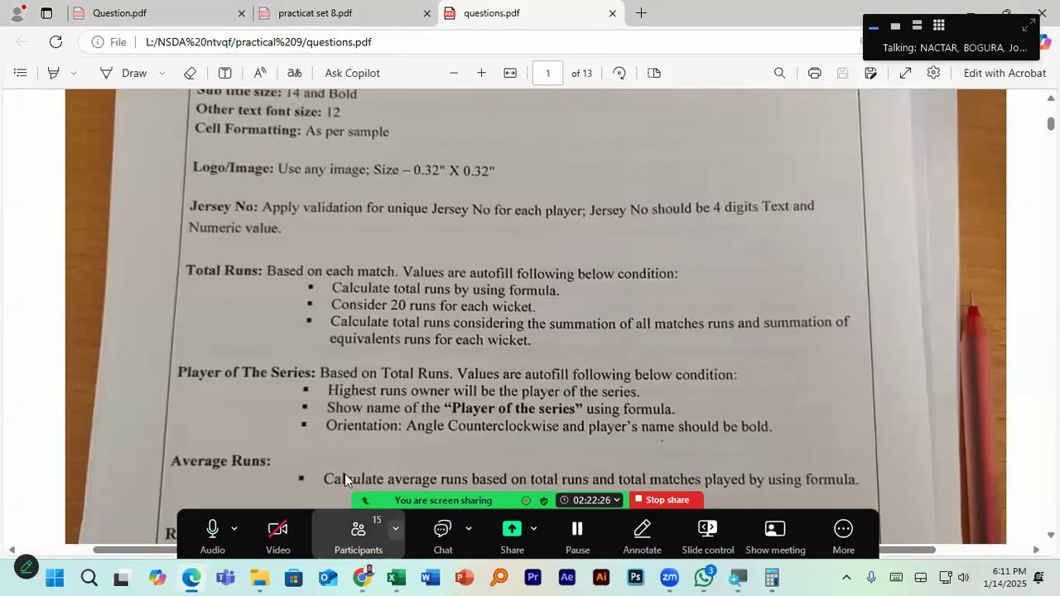
{"action": "left_click", "coordinate": [775, 574]}
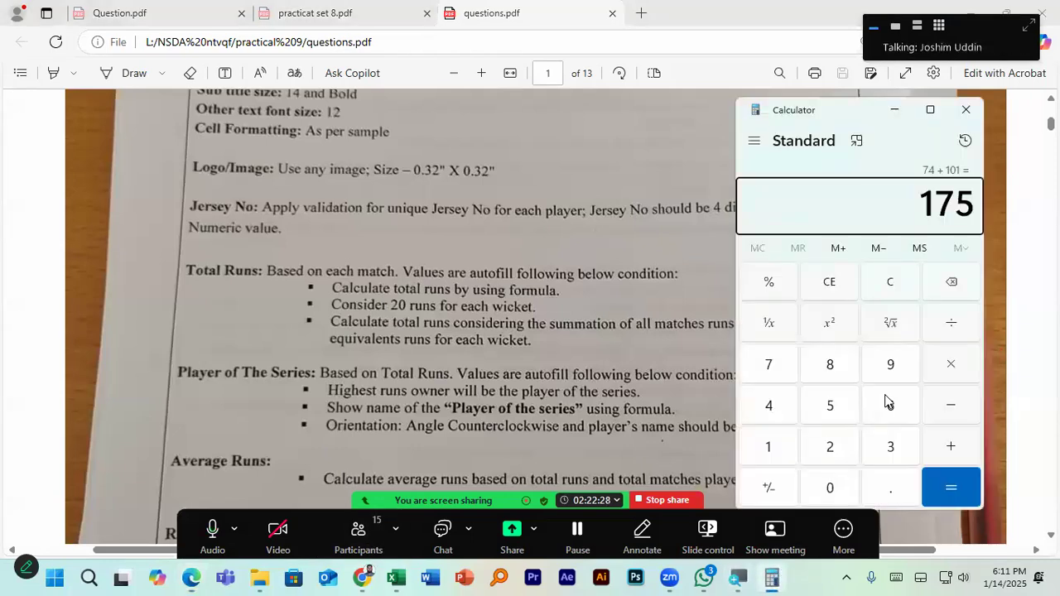
{"action": "type", "text": "+80"}
{"action": "key", "text": "Return"}
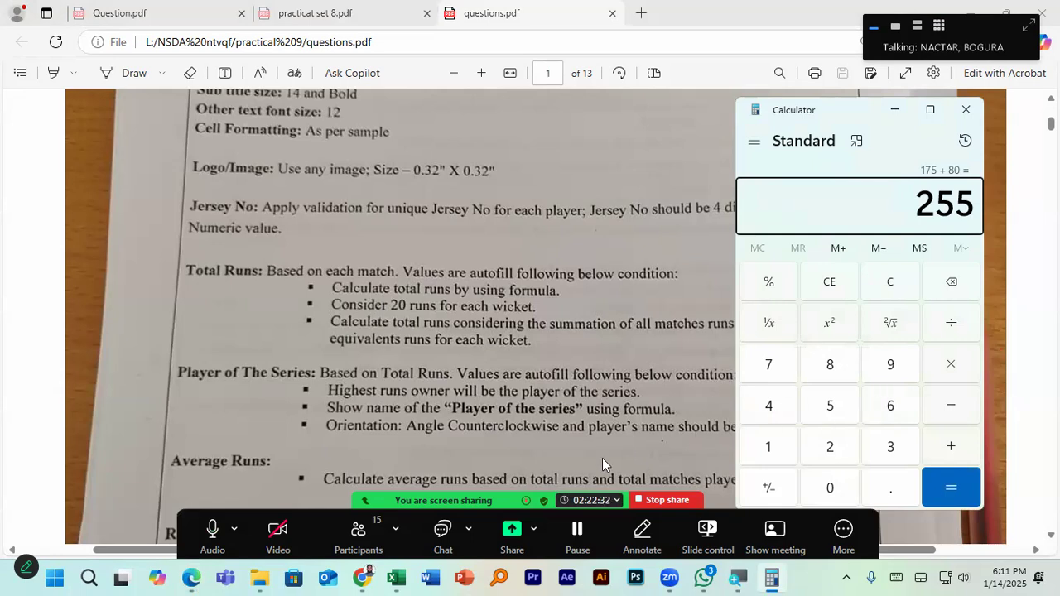
{"action": "left_click", "coordinate": [394, 577]}
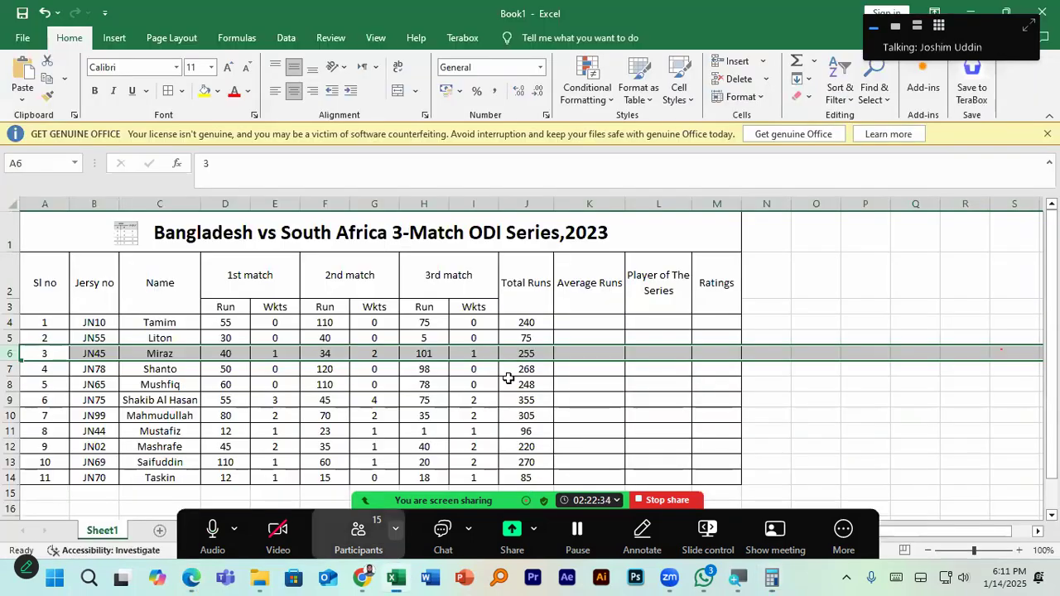
Examine each runs and wickets*20 argument of the Total Runs formula in J6, leaving the formula as it is
{"action": "left_click", "coordinate": [524, 354]}
{"action": "double_click", "coordinate": [524, 354]}
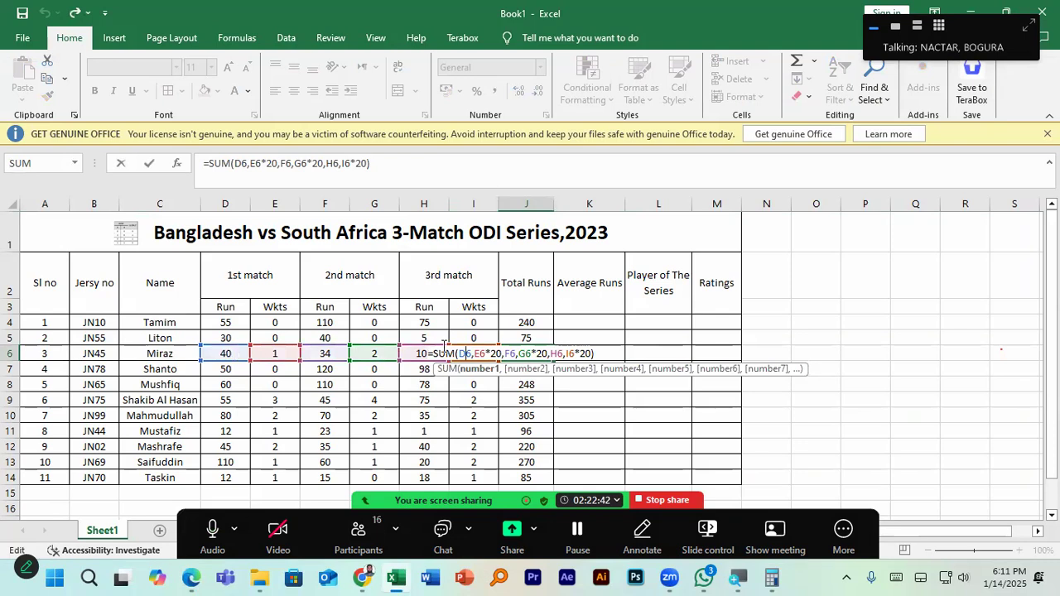
{"action": "left_click", "coordinate": [485, 353]}
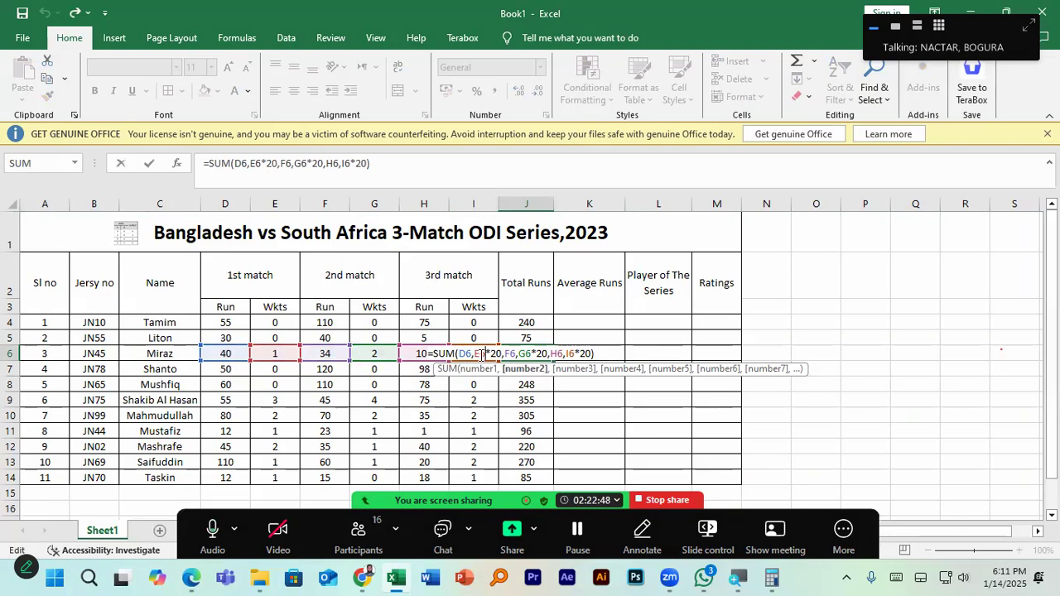
{"action": "left_click_drag", "start_coordinate": [473, 354], "coordinate": [501, 354]}
{"action": "left_click", "coordinate": [474, 353]}
{"action": "left_click_drag", "start_coordinate": [475, 353], "coordinate": [501, 354]}
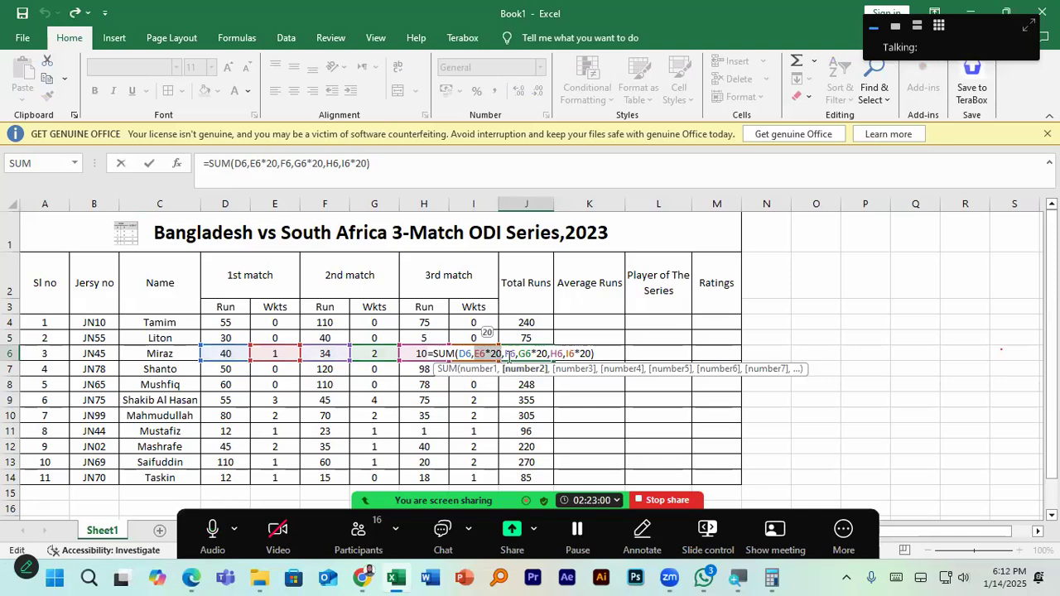
{"action": "left_click", "coordinate": [513, 354]}
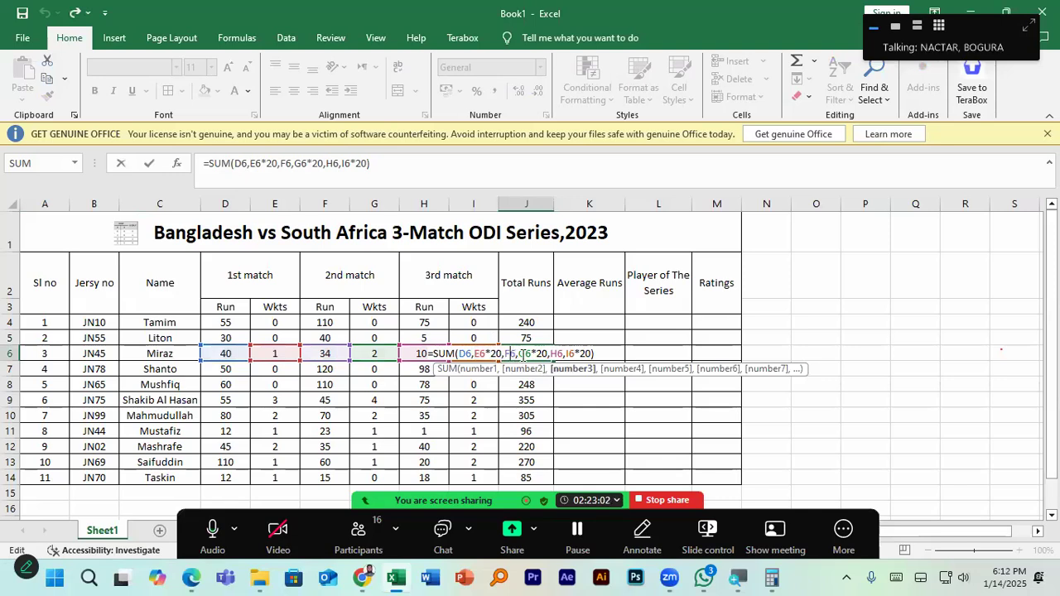
{"action": "left_click_drag", "start_coordinate": [519, 354], "coordinate": [548, 354]}
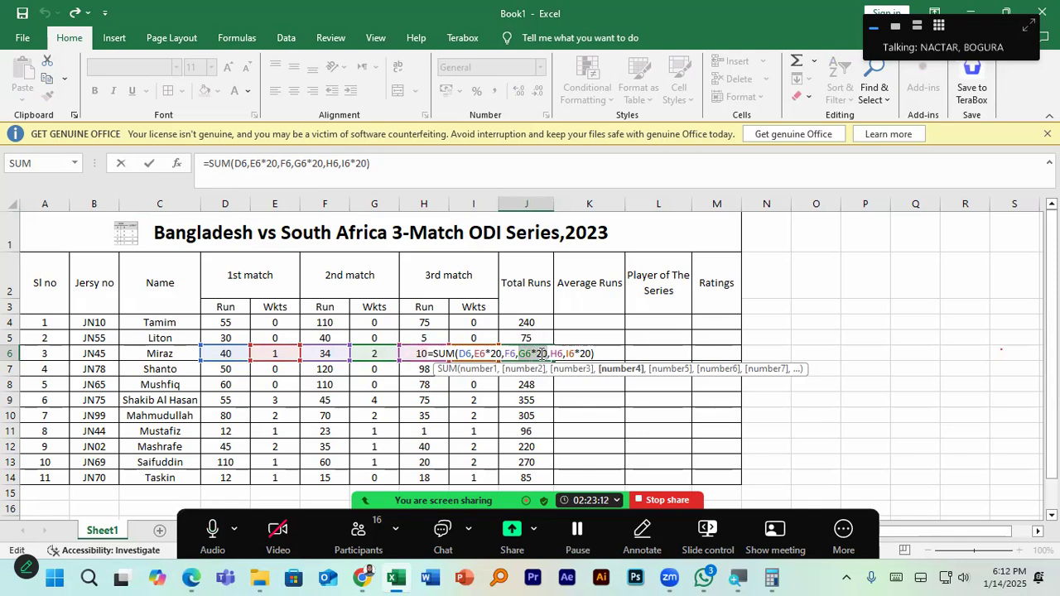
{"action": "left_click", "coordinate": [553, 354]}
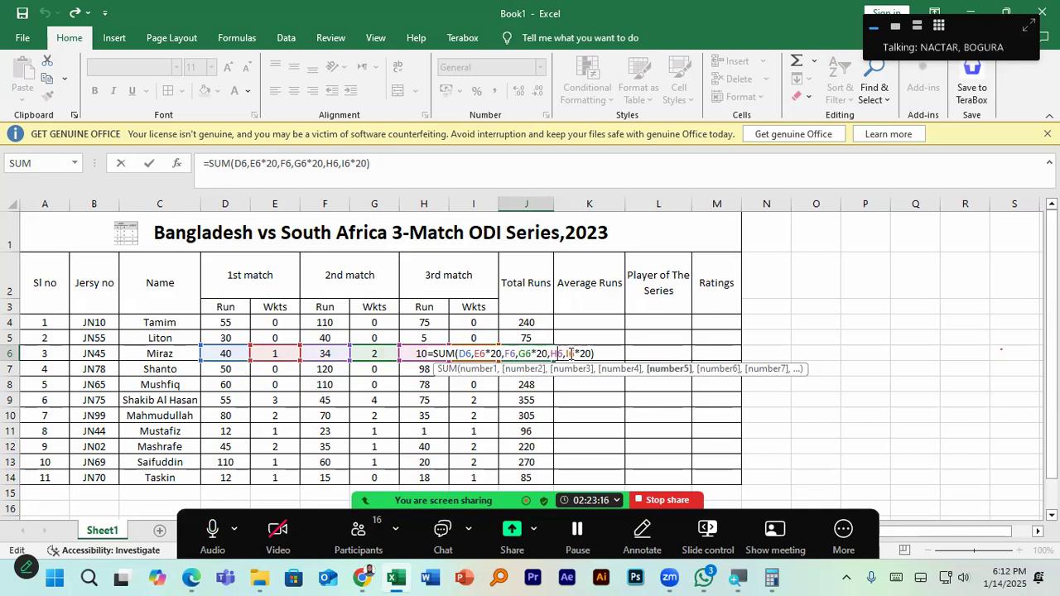
{"action": "left_click_drag", "start_coordinate": [565, 354], "coordinate": [589, 354]}
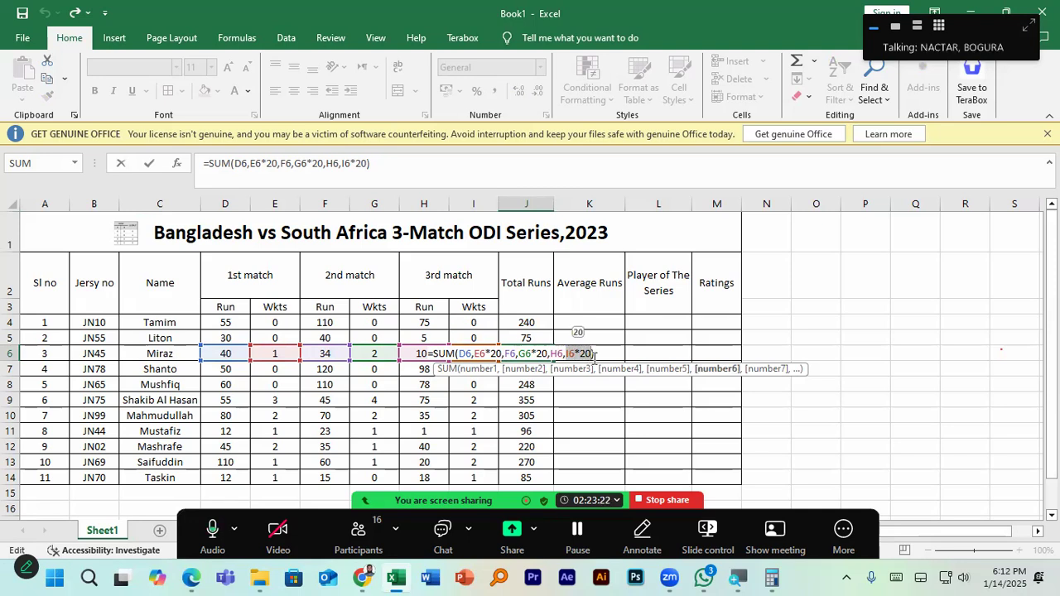
{"action": "left_click", "coordinate": [592, 353]}
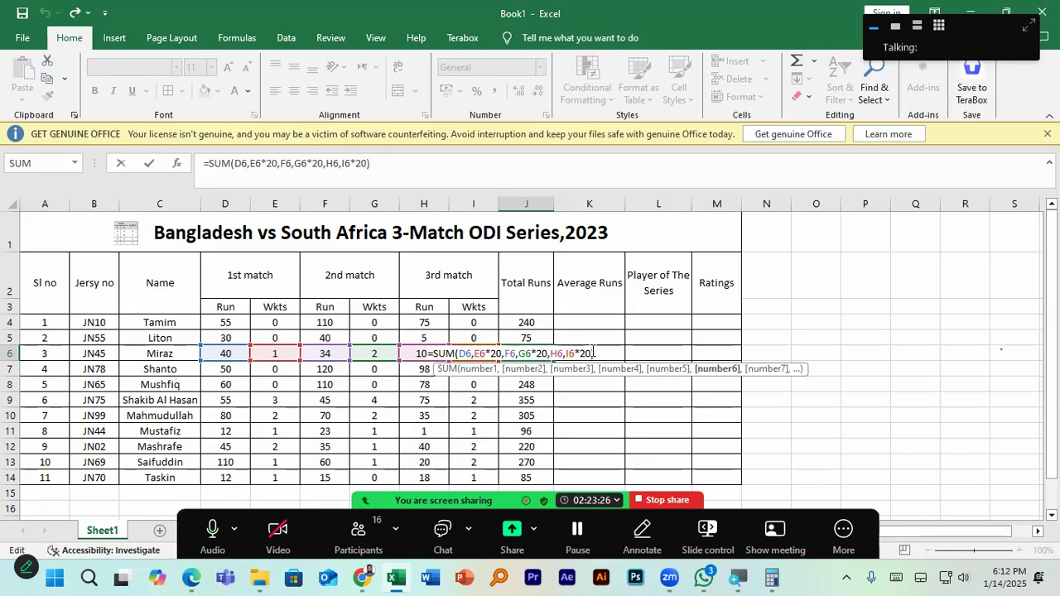
{"action": "key", "text": "Return"}
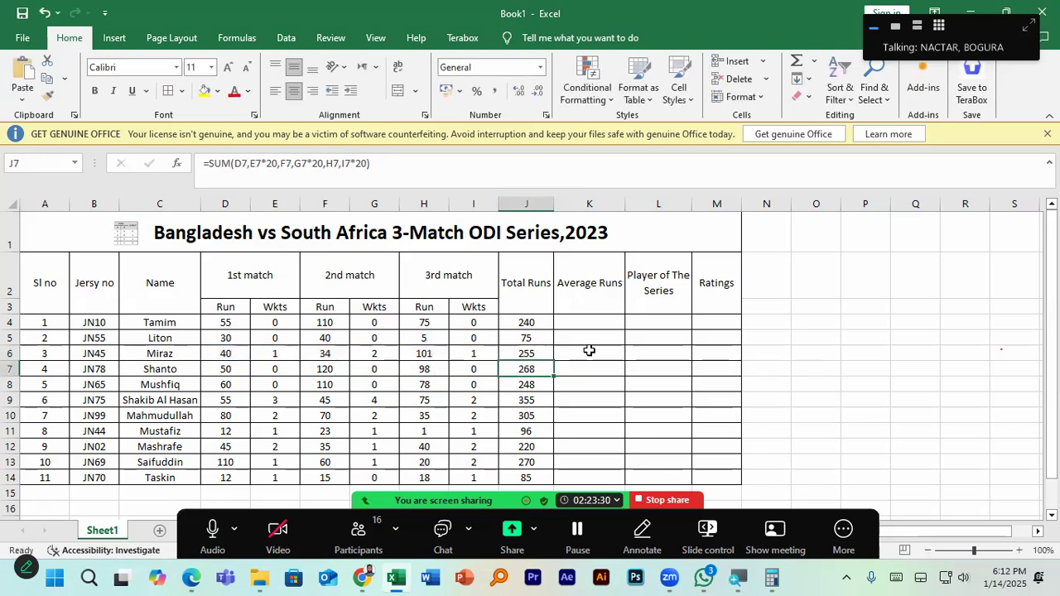
Check the Average Runs and Rating requirements in the questions PDF and return to the Excel workbook
{"action": "key", "text": "alt+Tab"}
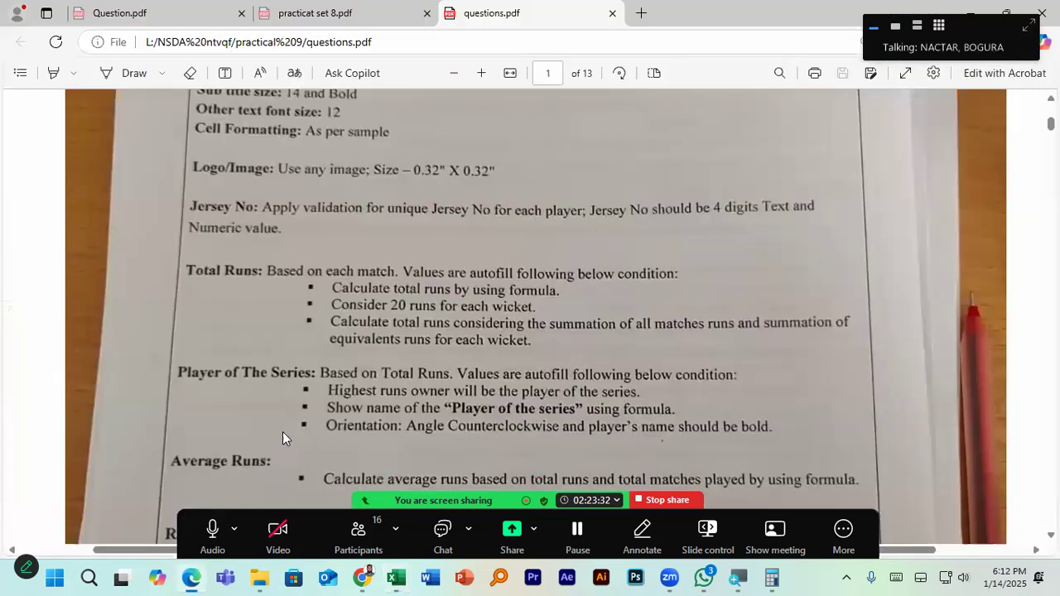
{"action": "scroll", "coordinate": [327, 400], "scroll_direction": "down", "scroll_amount": 2}
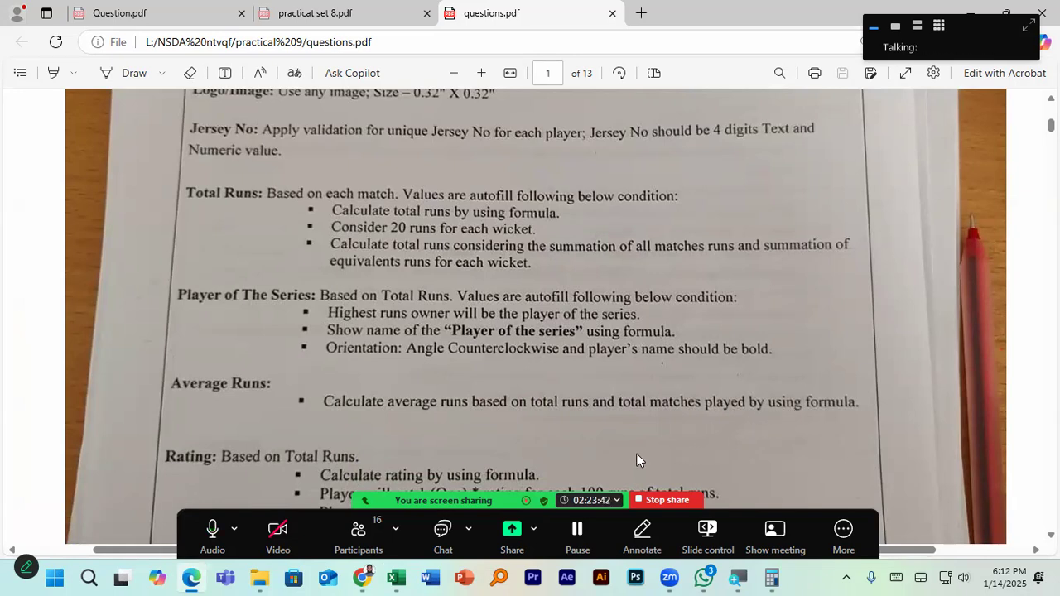
{"action": "key", "text": "alt+Tab"}
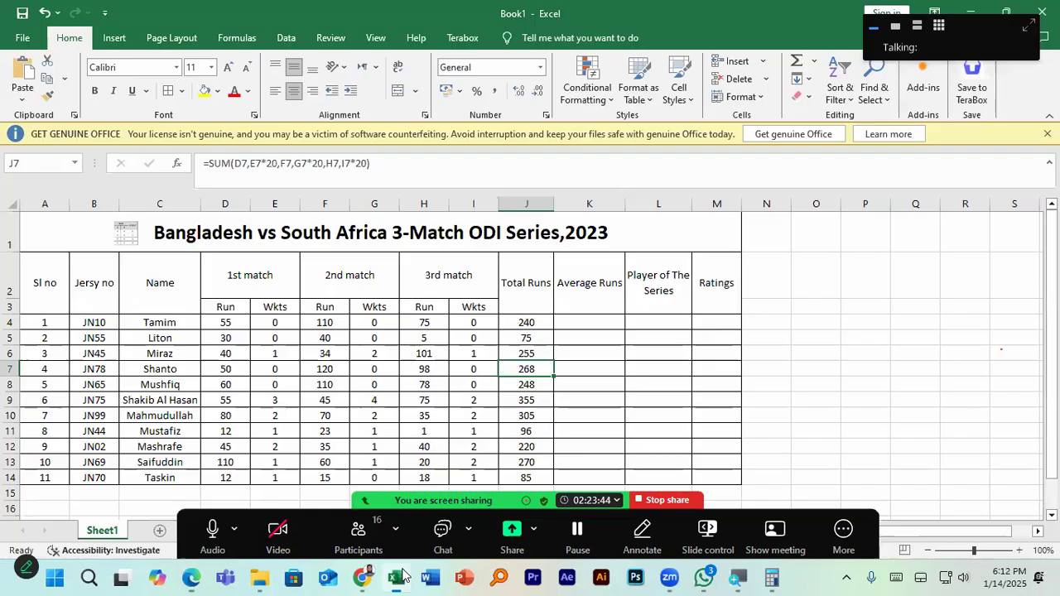
Calculate Average Runs in K4 with =J4/3 and fill the formula down through K14
{"action": "left_click", "coordinate": [578, 321]}
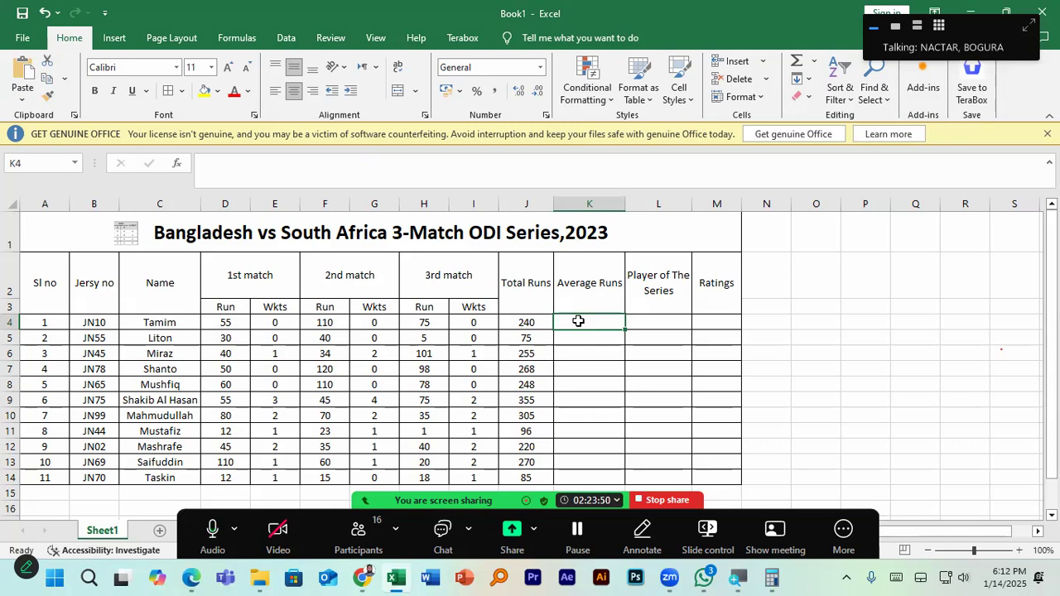
{"action": "type", "text": "="}
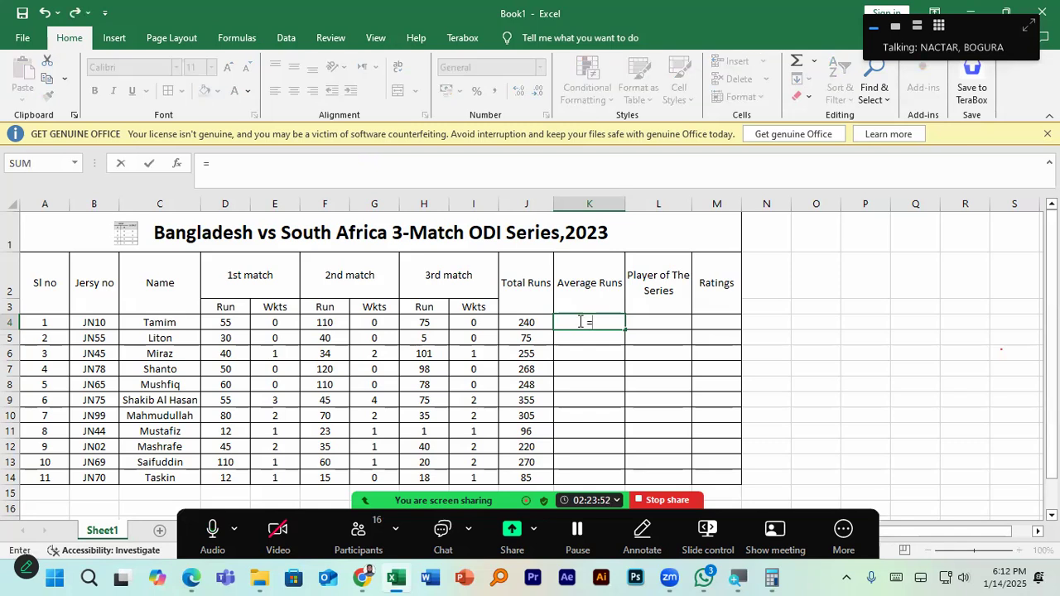
{"action": "left_click", "coordinate": [513, 322]}
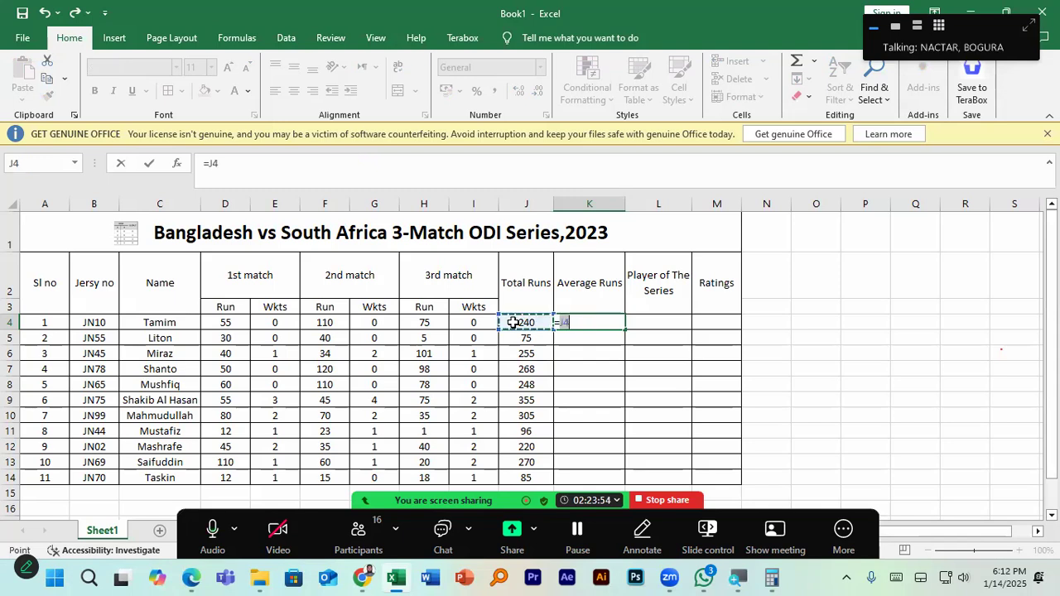
{"action": "type", "text": "/"}
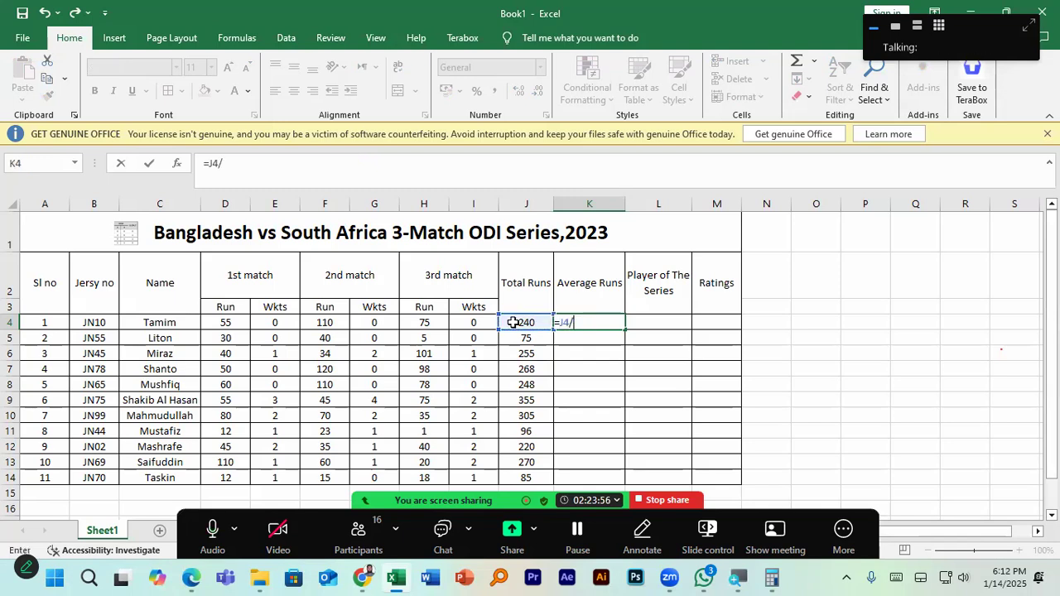
{"action": "type", "text": "3"}
{"action": "key", "text": "Return"}
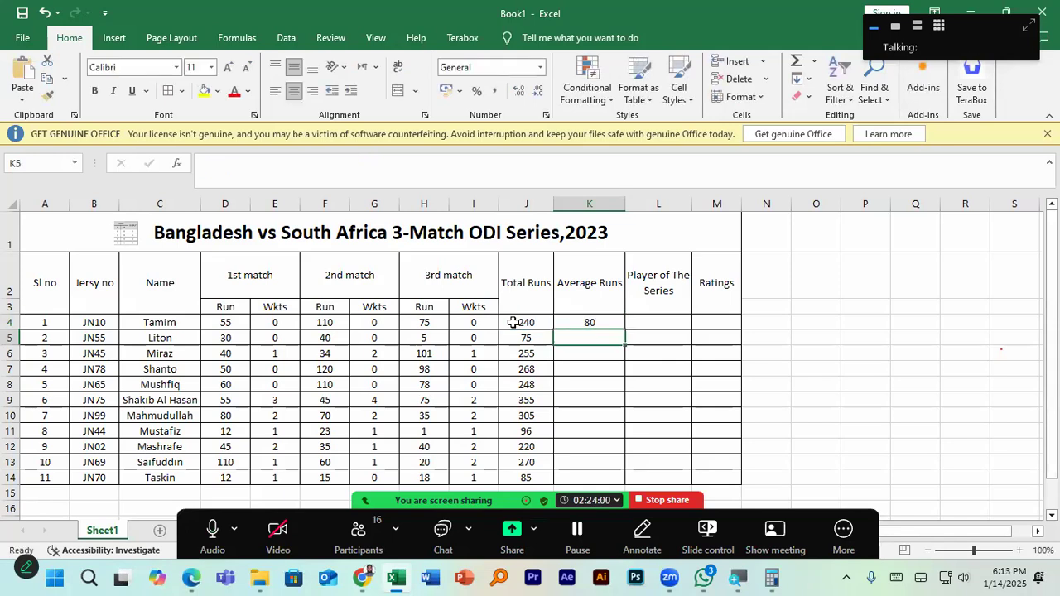
{"action": "left_click", "coordinate": [614, 323]}
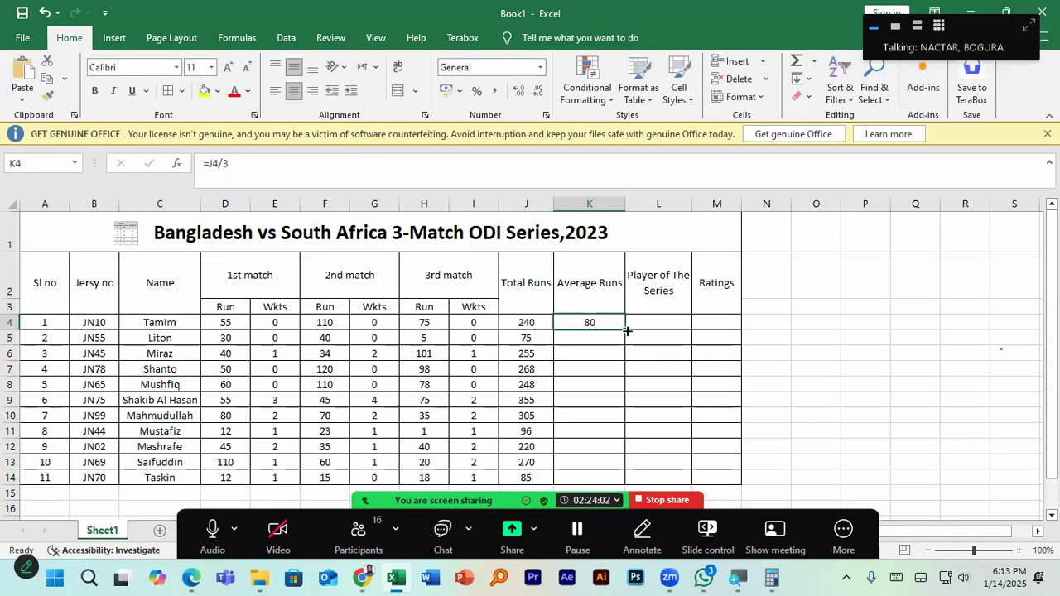
{"action": "double_click", "coordinate": [627, 331]}
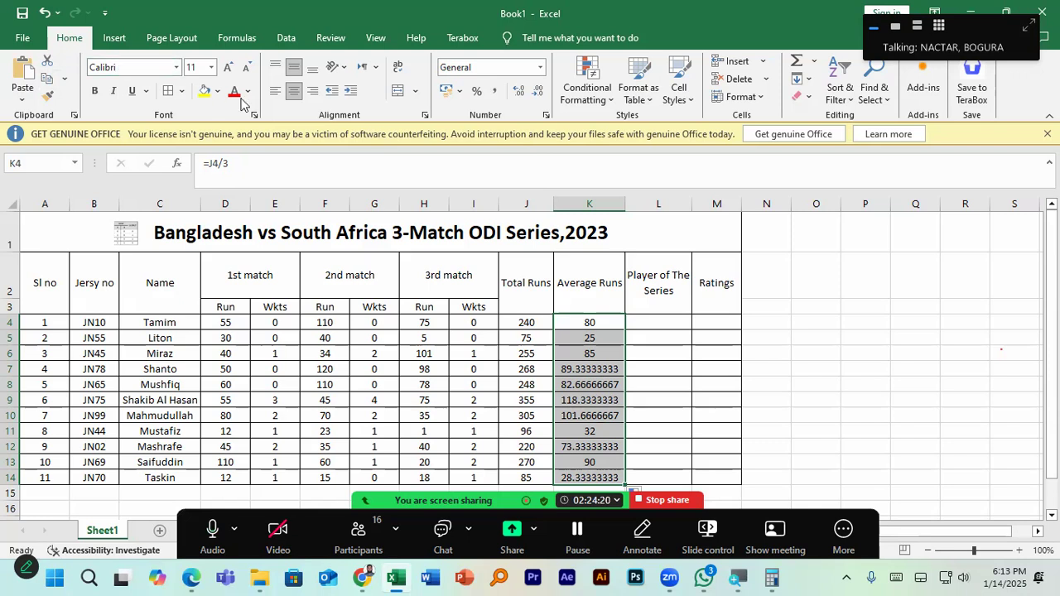
Format the Average Runs values in K4:K14 to show two decimal places
{"action": "left_click", "coordinate": [534, 97]}
{"action": "left_click", "coordinate": [535, 96]}
{"action": "left_click", "coordinate": [534, 96]}
{"action": "left_click", "coordinate": [534, 97]}
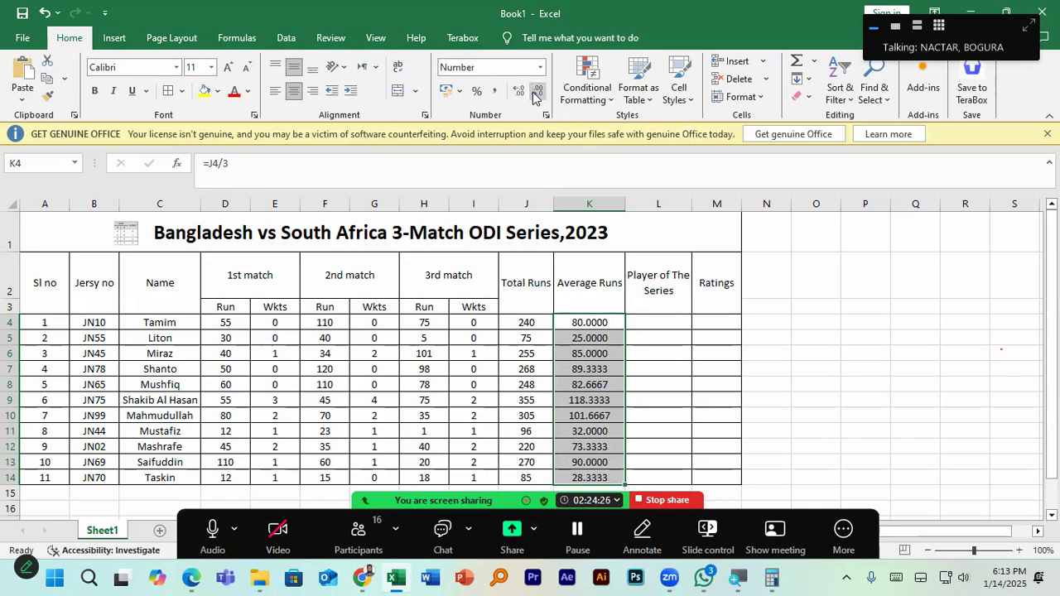
{"action": "left_click", "coordinate": [534, 97]}
{"action": "left_click", "coordinate": [535, 97]}
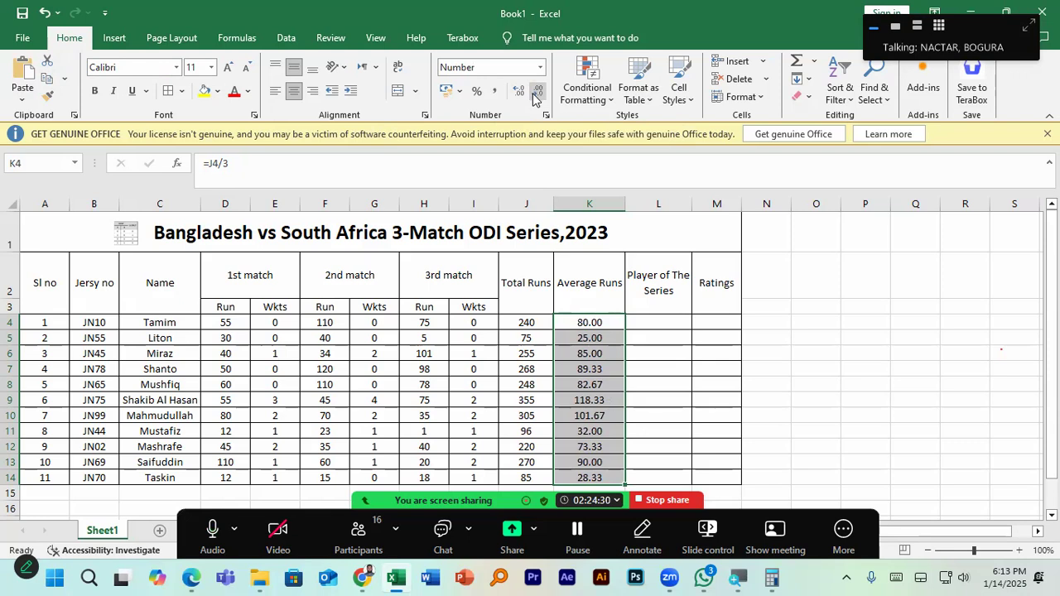
{"action": "left_click", "coordinate": [534, 97]}
{"action": "left_click", "coordinate": [535, 97]}
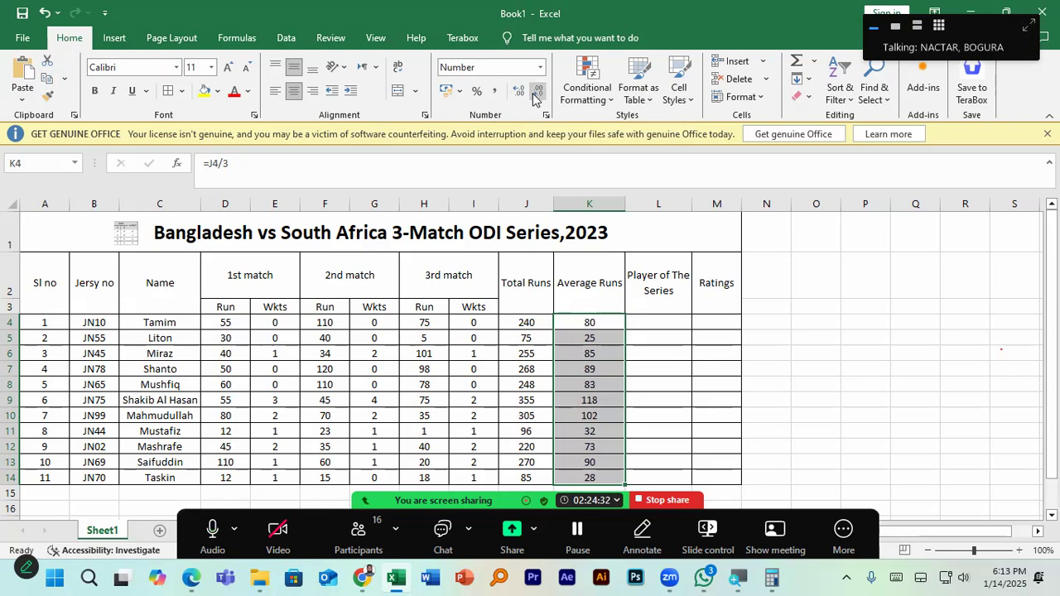
{"action": "left_click", "coordinate": [517, 97]}
{"action": "left_click", "coordinate": [517, 97]}
{"action": "left_click", "coordinate": [517, 97]}
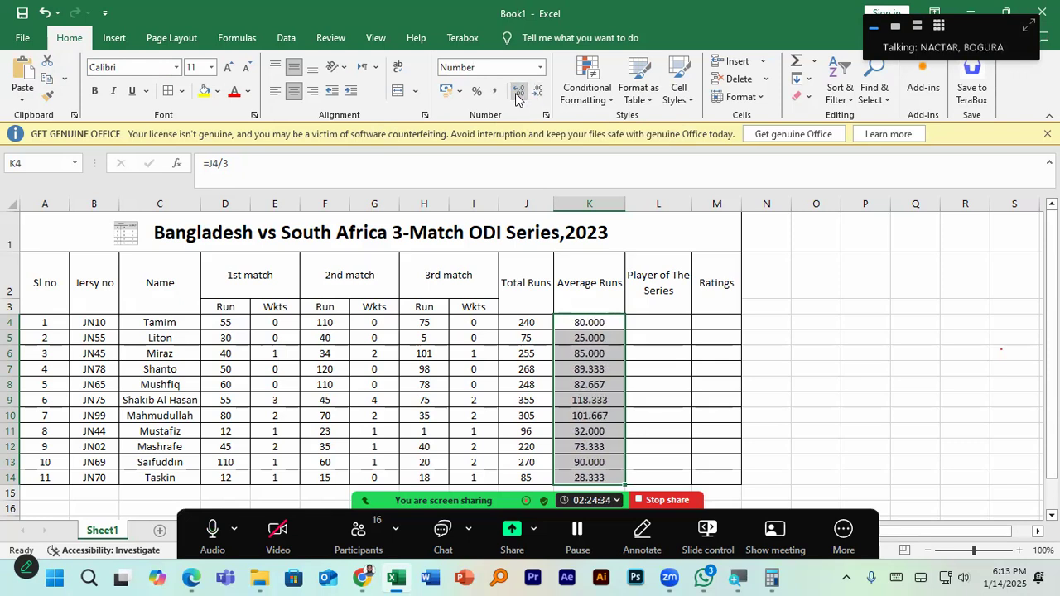
{"action": "left_click", "coordinate": [537, 96]}
{"action": "left_click", "coordinate": [537, 97]}
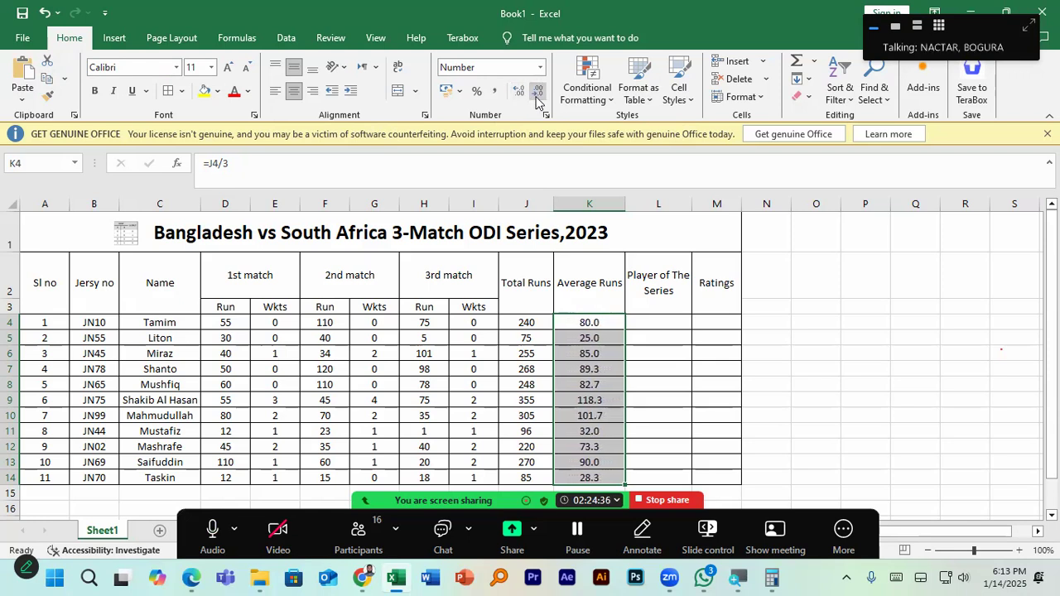
{"action": "left_click", "coordinate": [516, 92]}
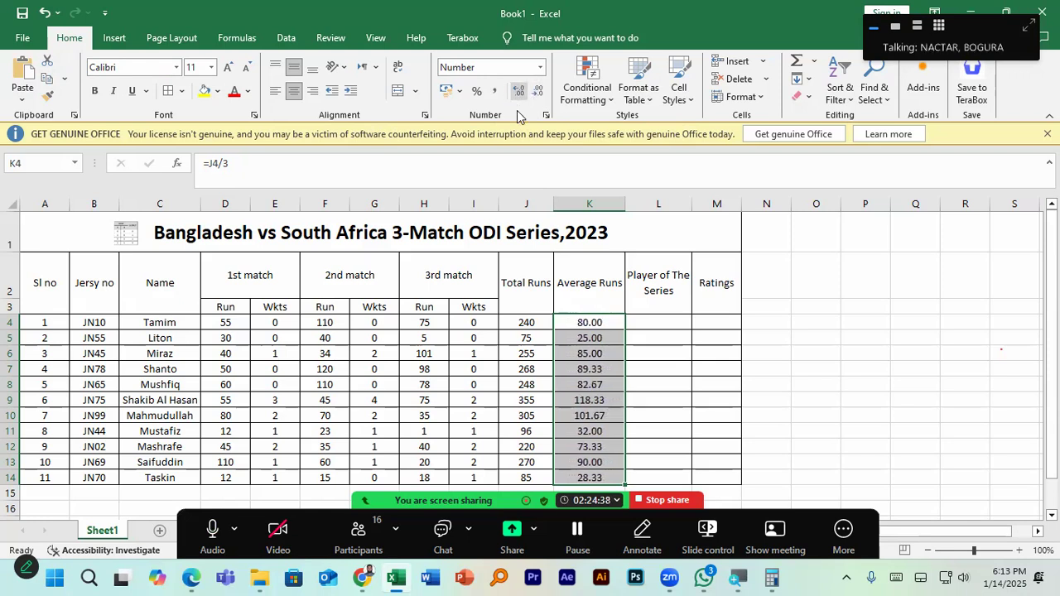
Check the Player of The Series column layout in the questions PDF and merge cells L4:L15 to match
{"action": "left_click", "coordinate": [655, 323]}
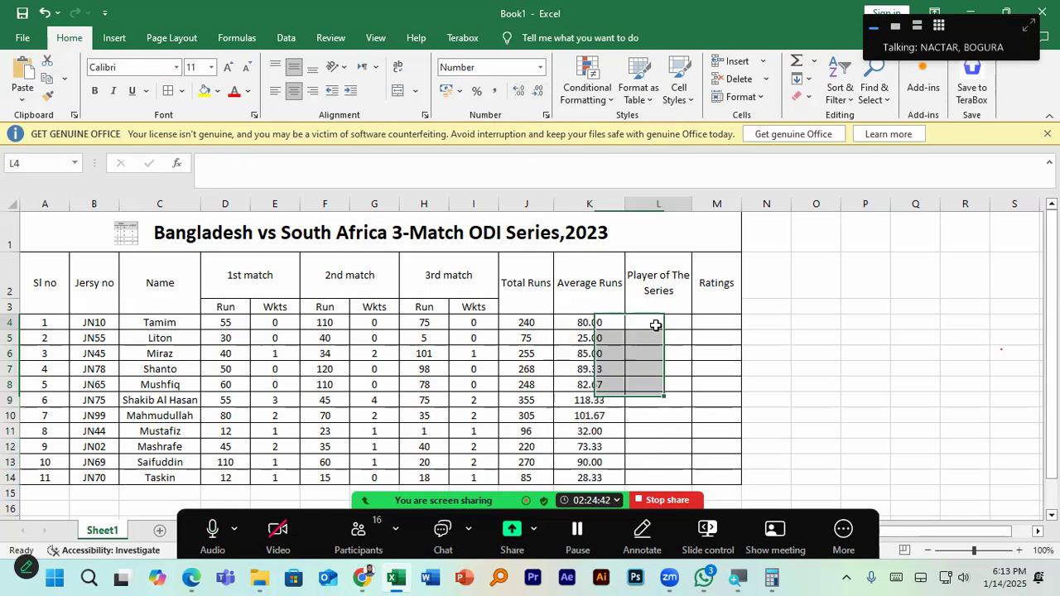
{"action": "key", "text": "alt+Tab"}
{"action": "scroll", "coordinate": [470, 387], "scroll_direction": "down", "scroll_amount": 15}
{"action": "scroll", "coordinate": [471, 388], "scroll_direction": "down", "scroll_amount": 6}
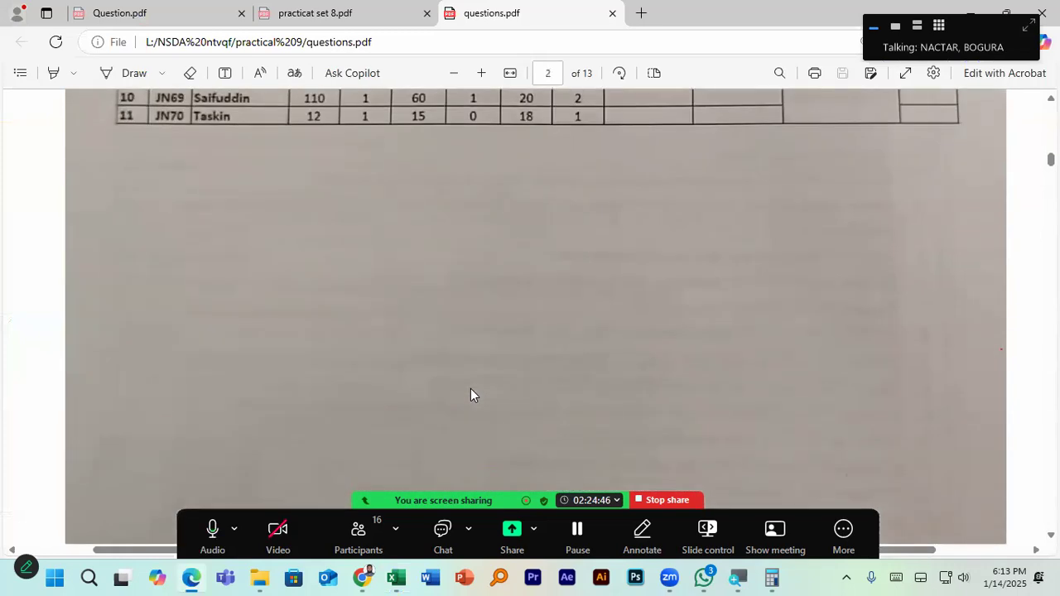
{"action": "scroll", "coordinate": [471, 388], "scroll_direction": "up", "scroll_amount": 3}
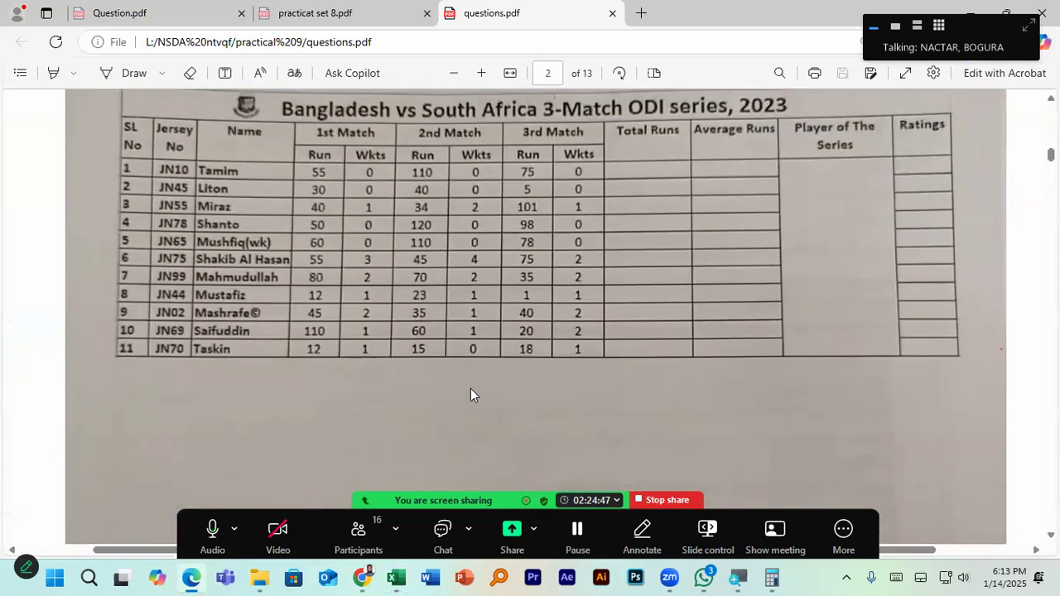
{"action": "left_click", "coordinate": [407, 577]}
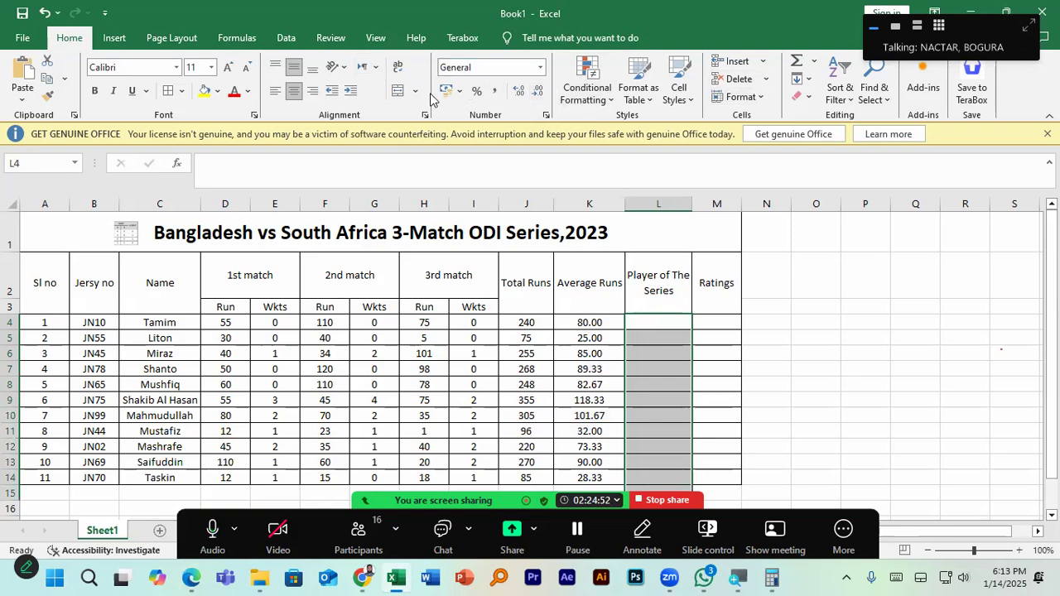
{"action": "left_click", "coordinate": [396, 93]}
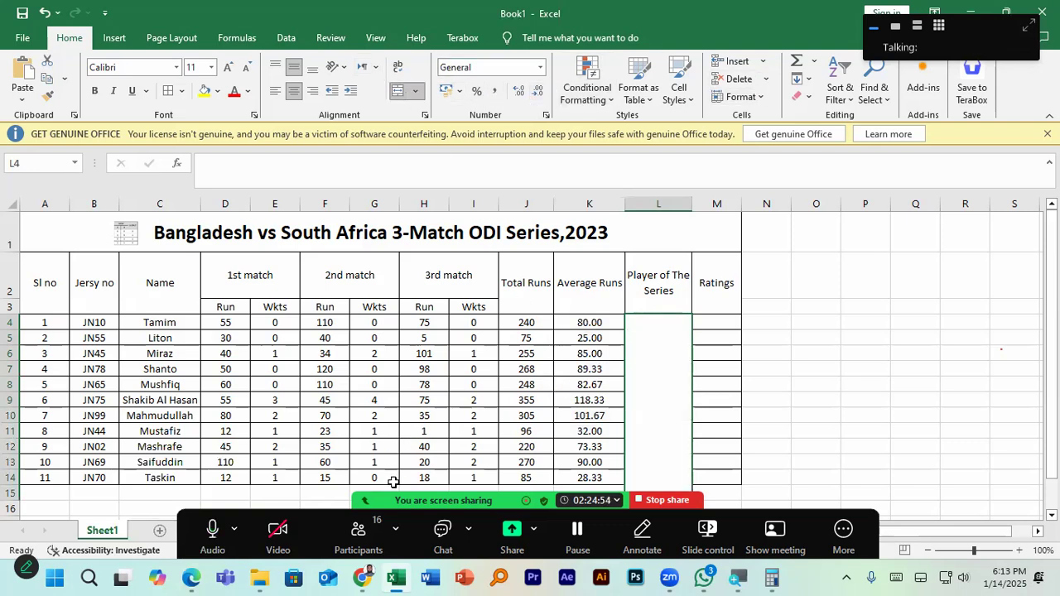
Check the Player of The Series requirements in the questions PDF and return to the Excel workbook
{"action": "left_click", "coordinate": [191, 578]}
{"action": "scroll", "coordinate": [372, 377], "scroll_direction": "up", "scroll_amount": 10}
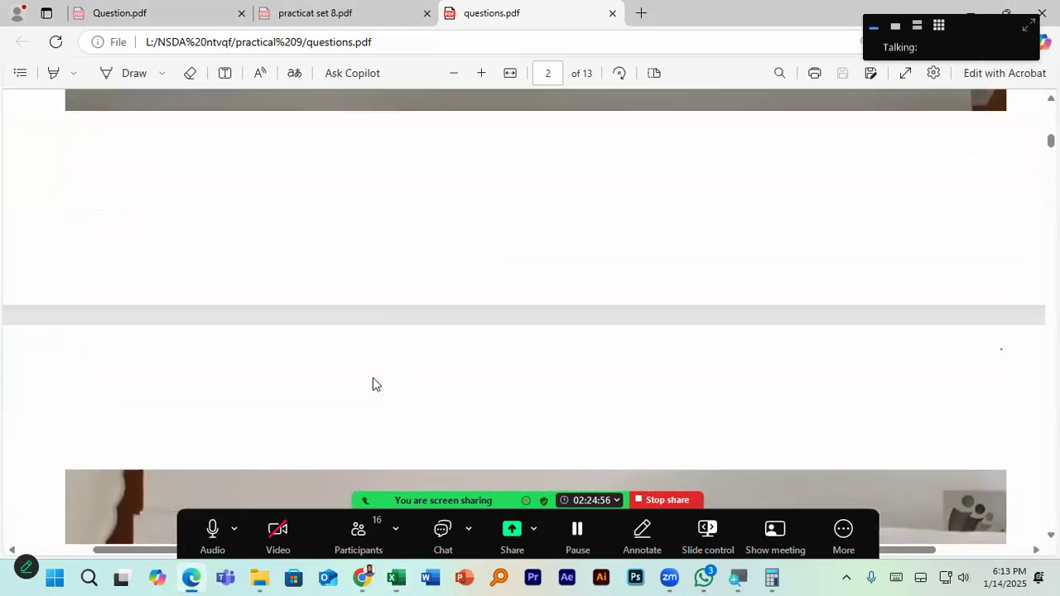
{"action": "scroll", "coordinate": [372, 384], "scroll_direction": "up", "scroll_amount": 5}
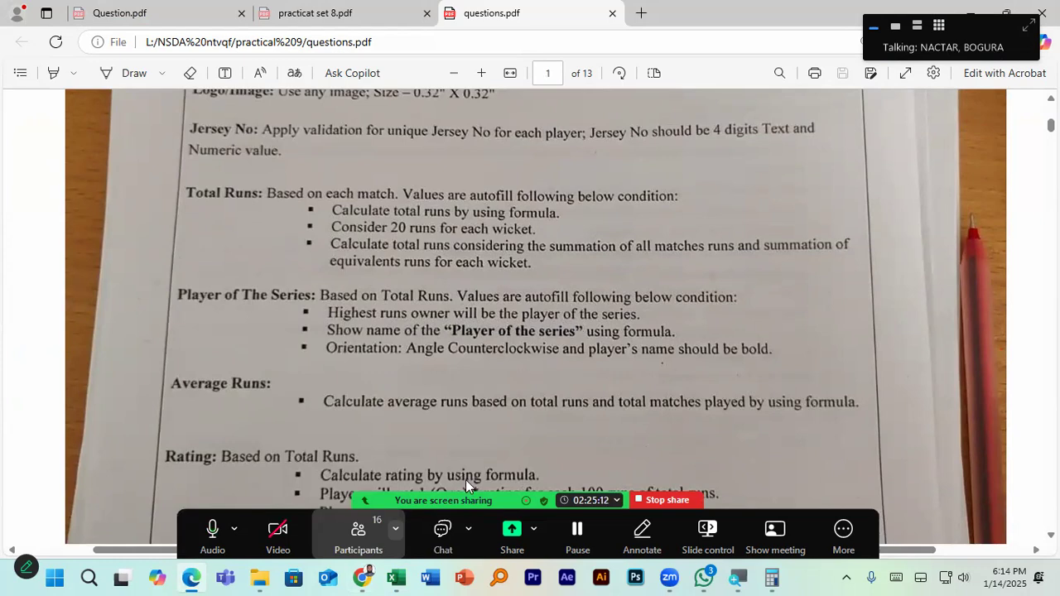
{"action": "left_click", "coordinate": [395, 577]}
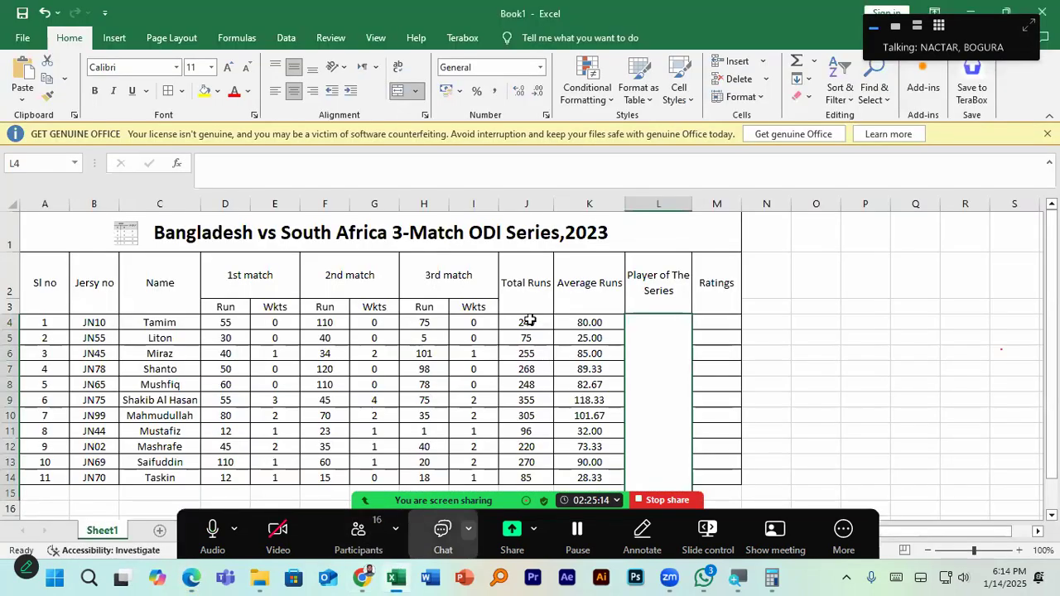
{"action": "scroll", "coordinate": [530, 416], "scroll_direction": "down", "scroll_amount": 1}
{"action": "scroll", "coordinate": [530, 410], "scroll_direction": "up", "scroll_amount": 1}
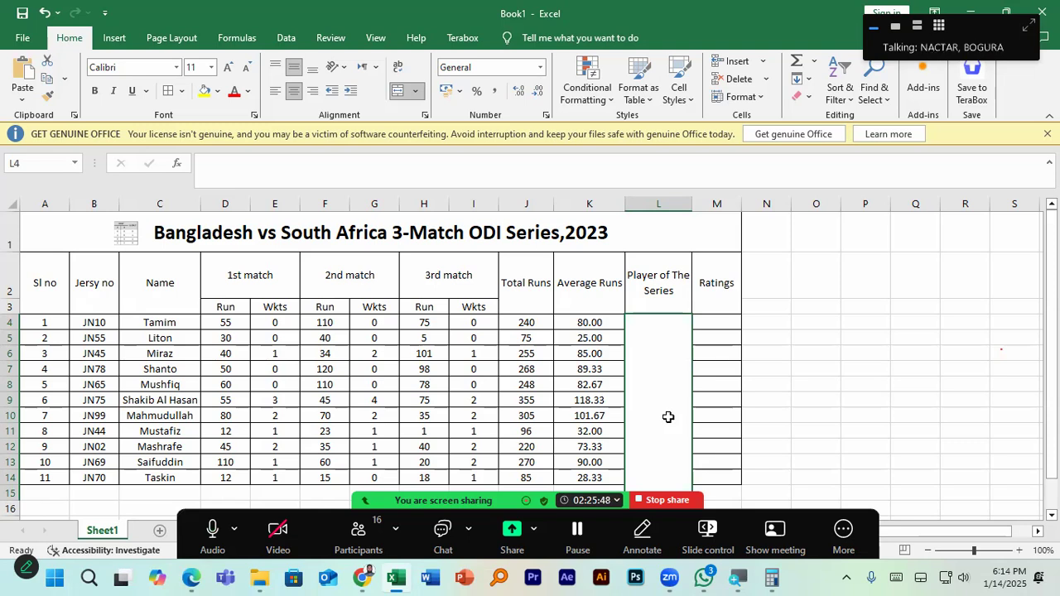
Enter =MAX(J4:J14) in the merged Player of The Series cell and reselect the cell
{"action": "left_click", "coordinate": [668, 417]}
{"action": "type", "text": "=ma"}
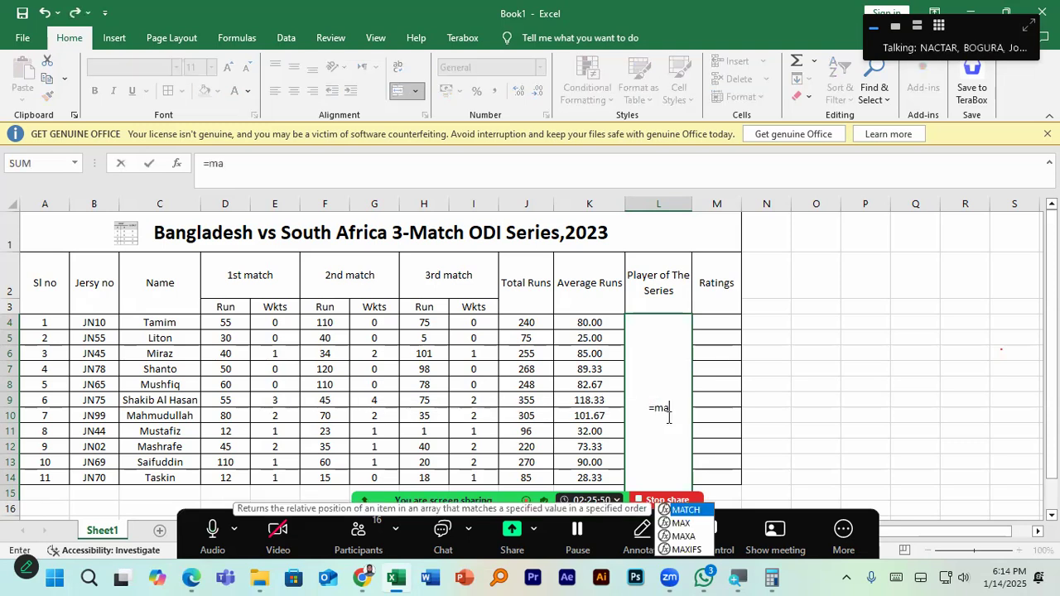
{"action": "type", "text": "x"}
{"action": "key", "text": "Tab"}
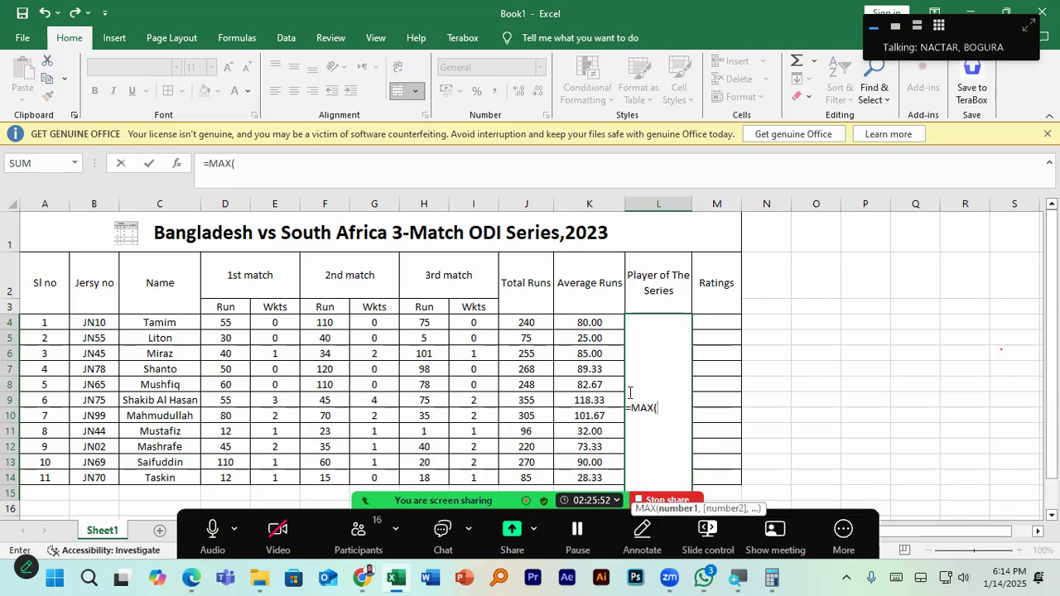
{"action": "left_click_drag", "start_coordinate": [525, 323], "coordinate": [515, 475]}
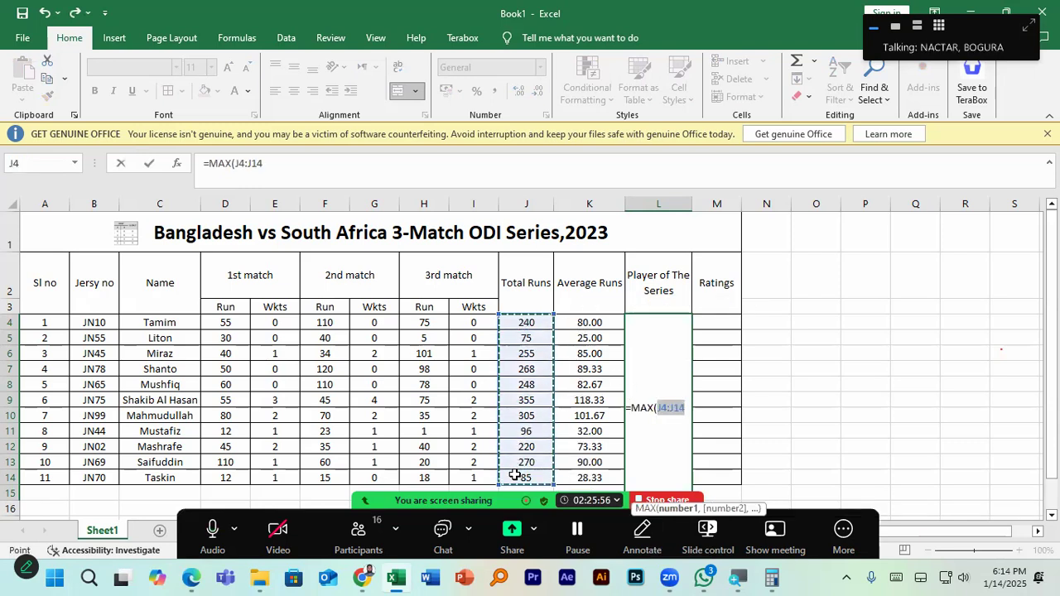
{"action": "type", "text": ")"}
{"action": "key", "text": "Return"}
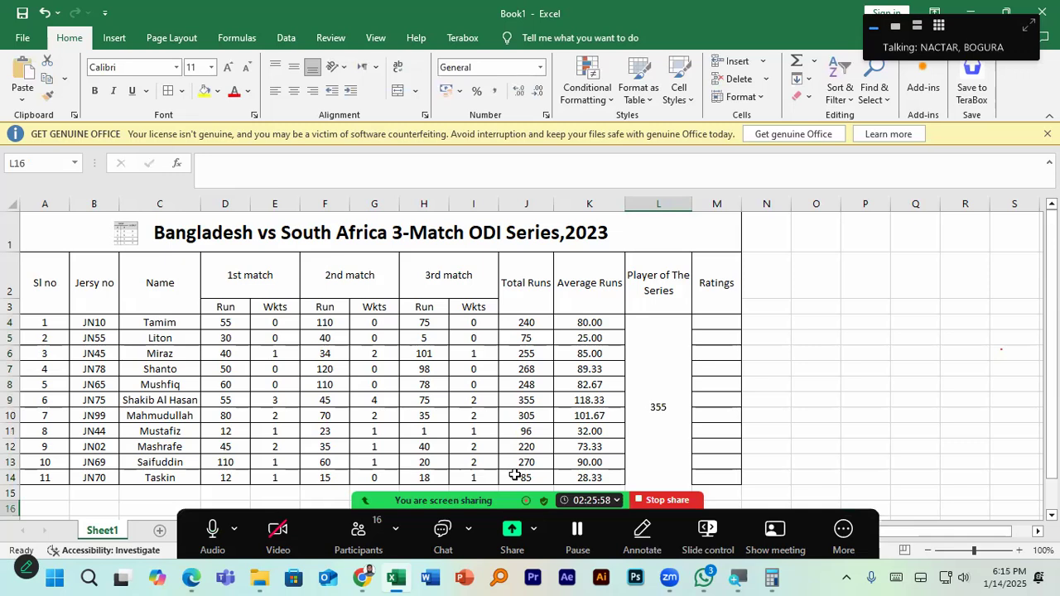
{"action": "left_click", "coordinate": [673, 407]}
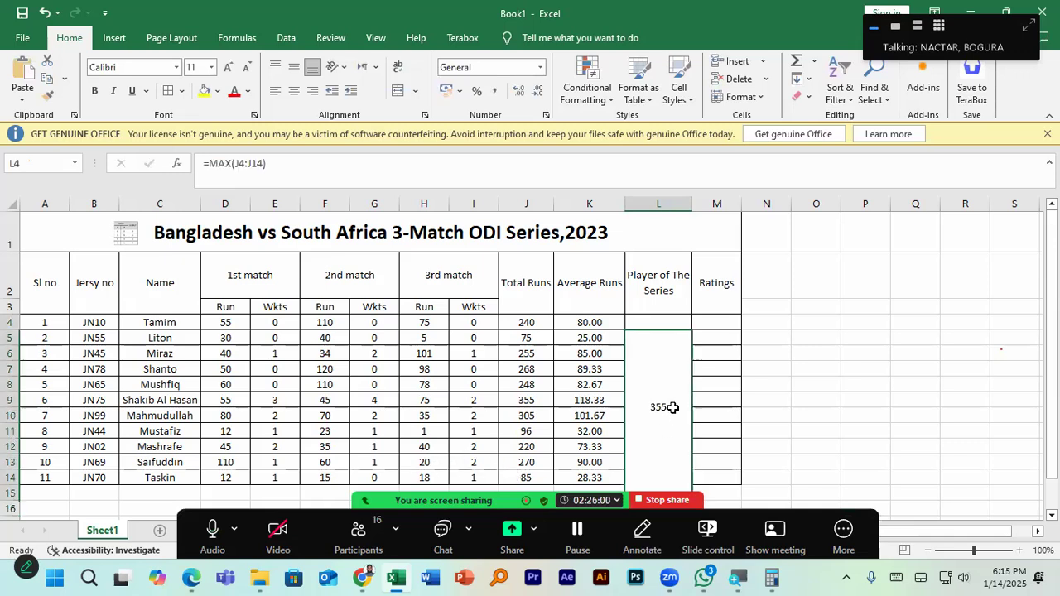
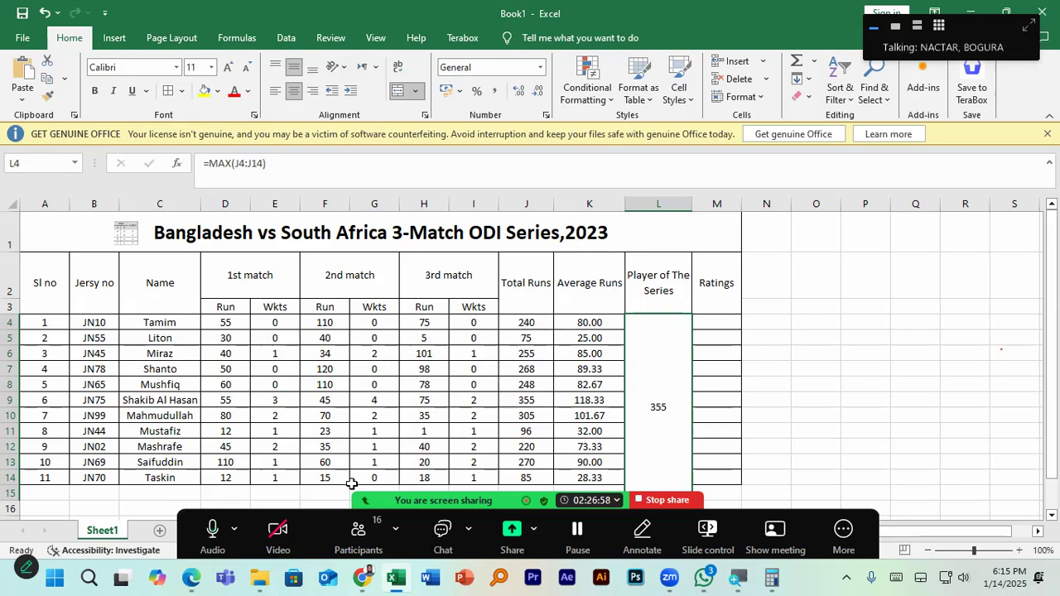
Annotate the sheet in green pen, tracing from J4 to J9 and across to the row 9 name, and outlining the Total Runs values
{"action": "left_click", "coordinate": [27, 567]}
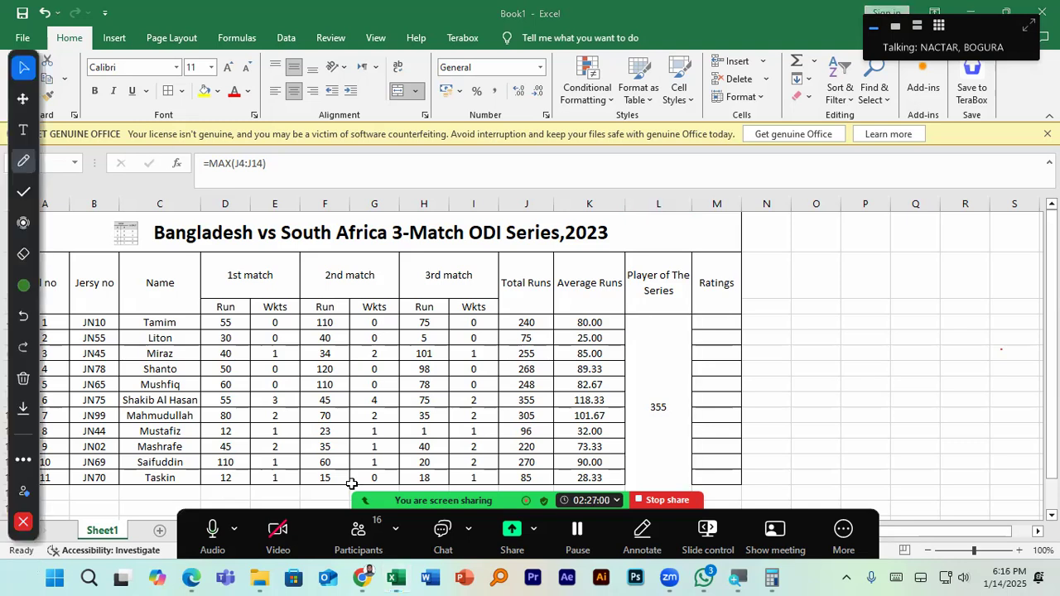
{"action": "left_click", "coordinate": [24, 161]}
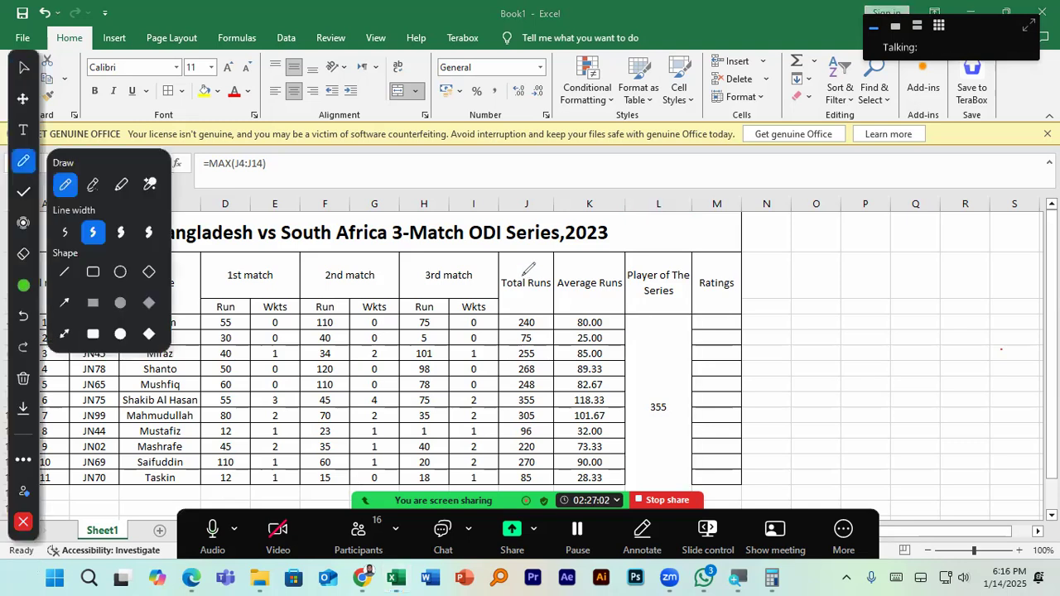
{"action": "mouse_move", "coordinate": [517, 321]}
{"action": "left_mouse_down"}
{"action": "mouse_move", "coordinate": [520, 406]}
{"action": "mouse_move", "coordinate": [535, 396]}
{"action": "left_mouse_up"}
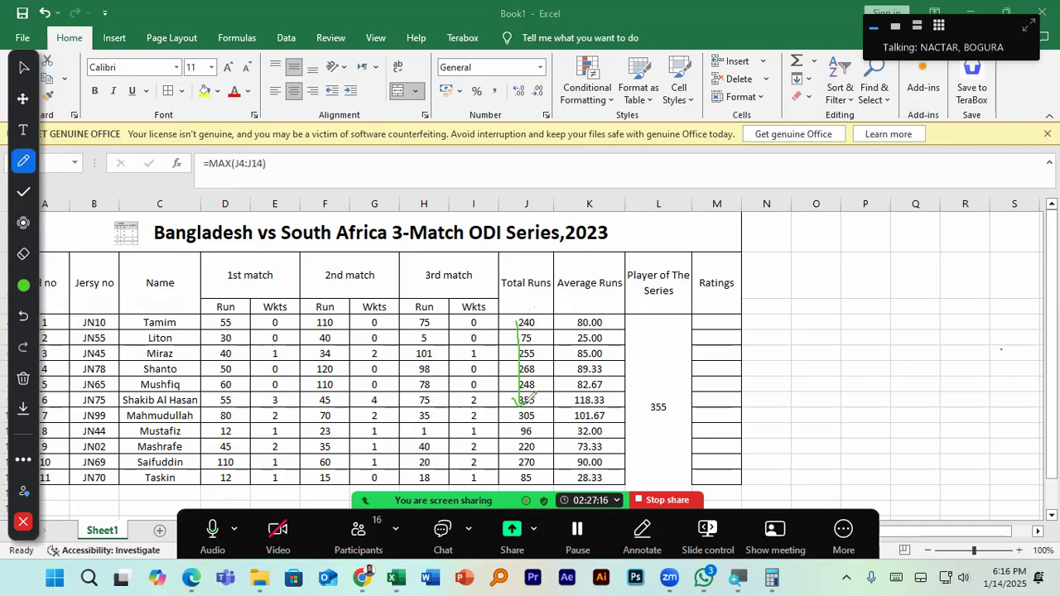
{"action": "mouse_move", "coordinate": [508, 397]}
{"action": "left_mouse_down"}
{"action": "mouse_move", "coordinate": [203, 398]}
{"action": "mouse_move", "coordinate": [210, 407]}
{"action": "left_mouse_up"}
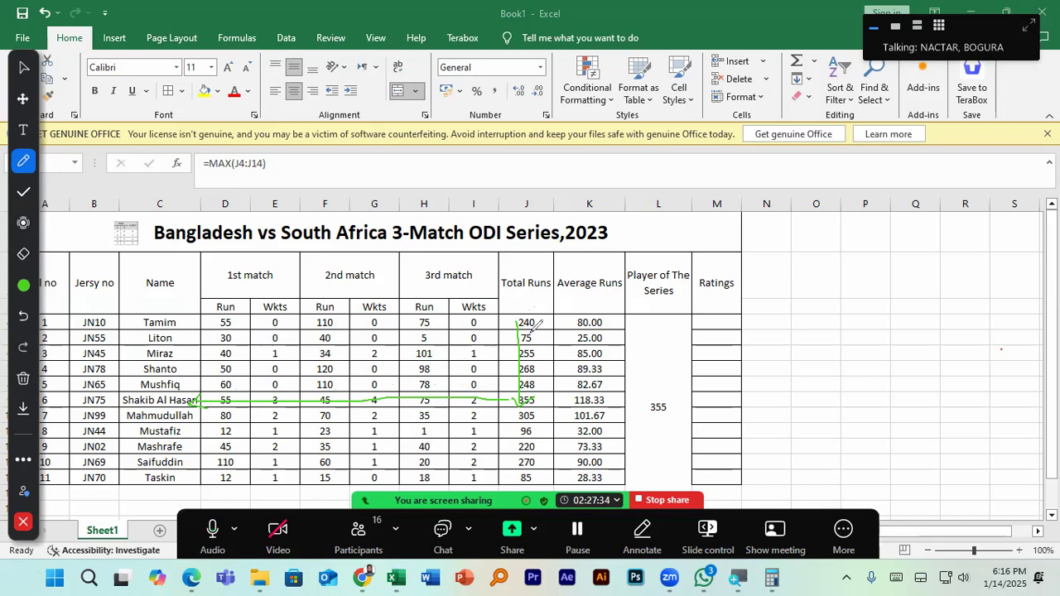
{"action": "mouse_move", "coordinate": [514, 315]}
{"action": "left_mouse_down"}
{"action": "mouse_move", "coordinate": [505, 472]}
{"action": "mouse_move", "coordinate": [536, 484]}
{"action": "mouse_move", "coordinate": [551, 416]}
{"action": "mouse_move", "coordinate": [538, 313]}
{"action": "mouse_move", "coordinate": [505, 308]}
{"action": "mouse_move", "coordinate": [507, 319]}
{"action": "left_mouse_up"}
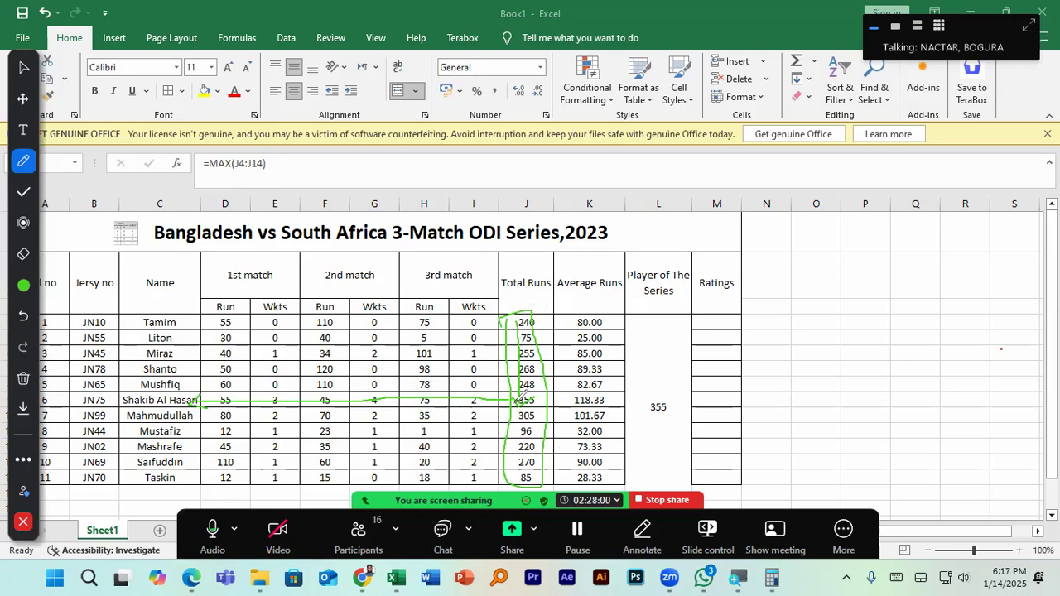
{"action": "left_click", "coordinate": [23, 67]}
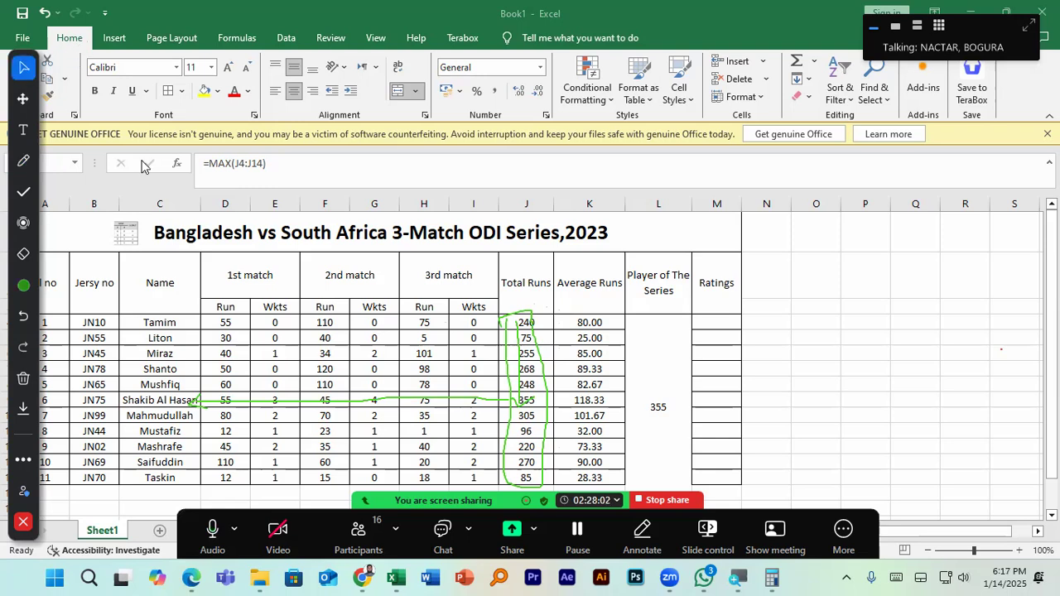
Edit the merged Player of The Series formula to nest MAX(J4:J14) inside MATCH as its lookup value
{"action": "left_click", "coordinate": [660, 410]}
{"action": "double_click", "coordinate": [655, 407]}
{"action": "left_click", "coordinate": [632, 407]}
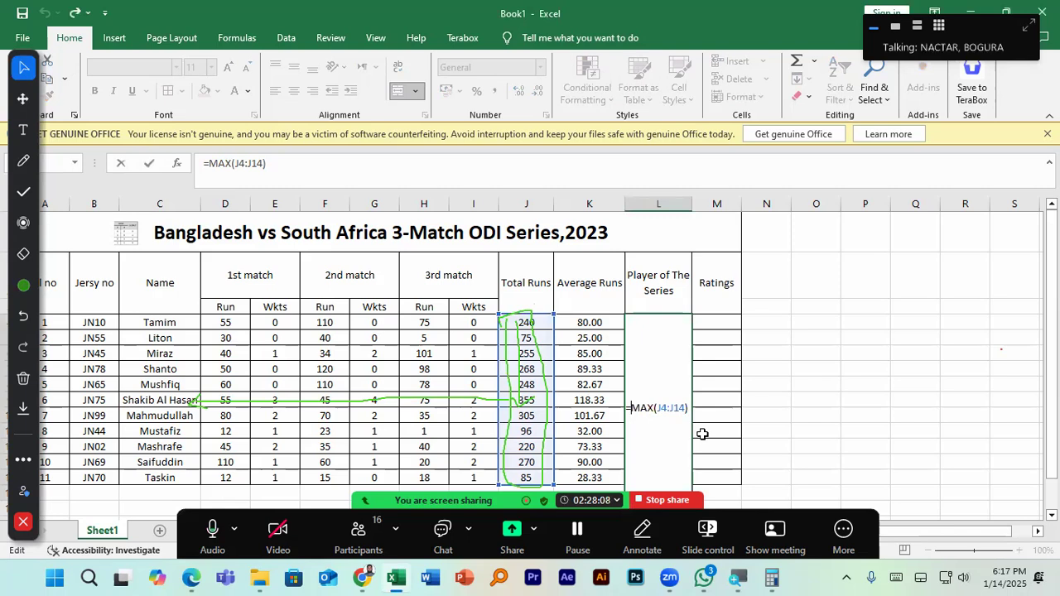
{"action": "type", "text": "I"}
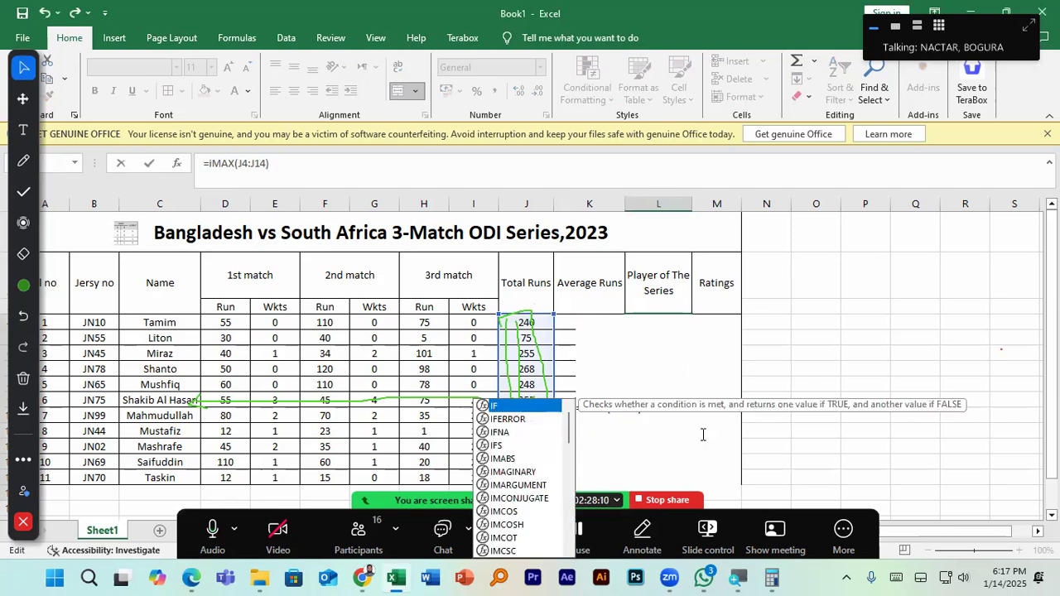
{"action": "key", "text": "BackSpace"}
{"action": "type", "text": "matc"}
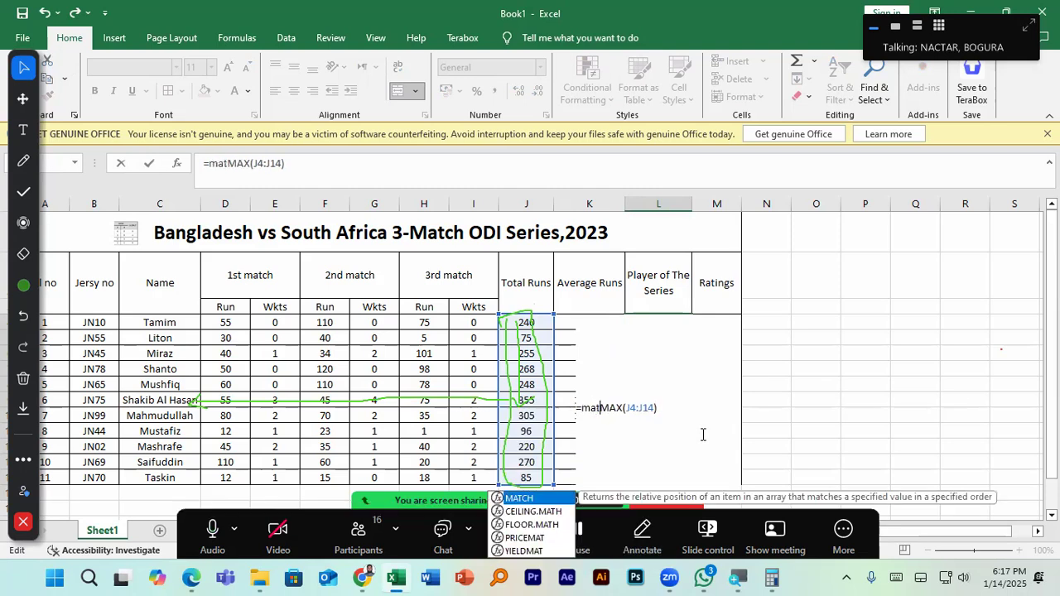
{"action": "key", "text": "Tab"}
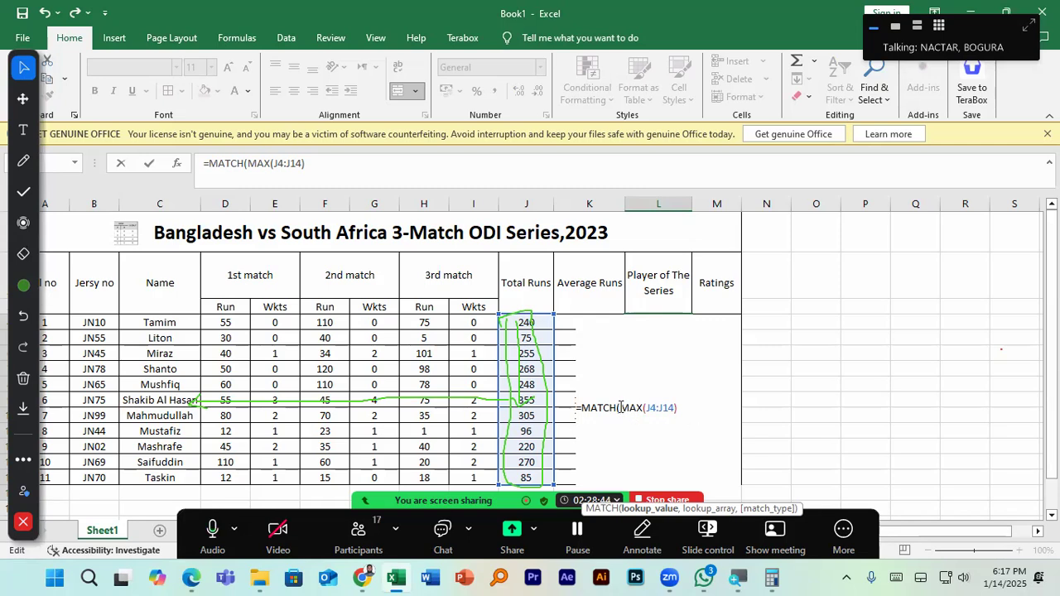
{"action": "left_click_drag", "start_coordinate": [620, 408], "coordinate": [678, 409]}
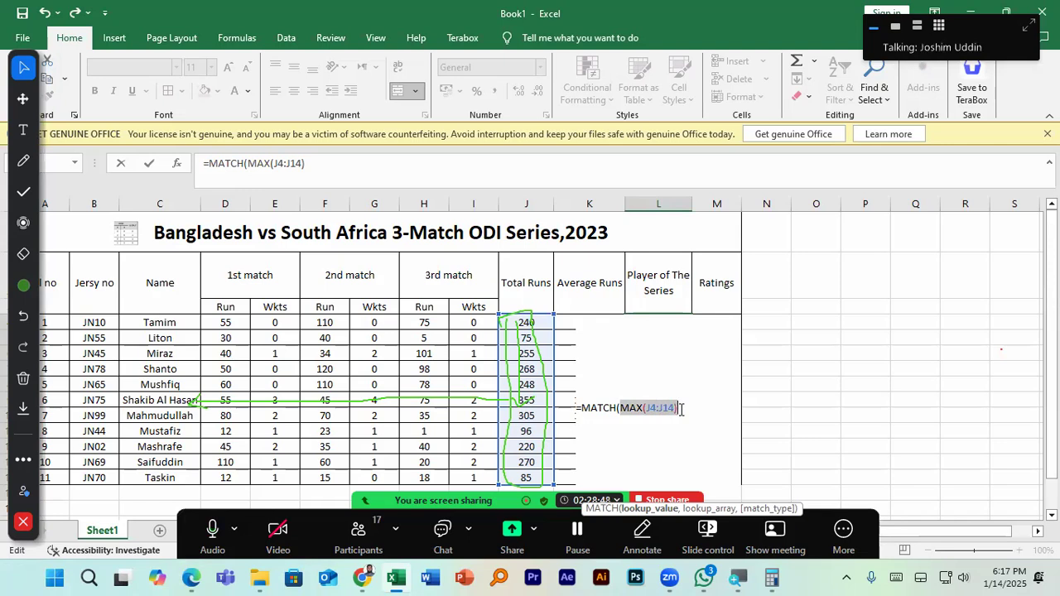
{"action": "left_click", "coordinate": [682, 409]}
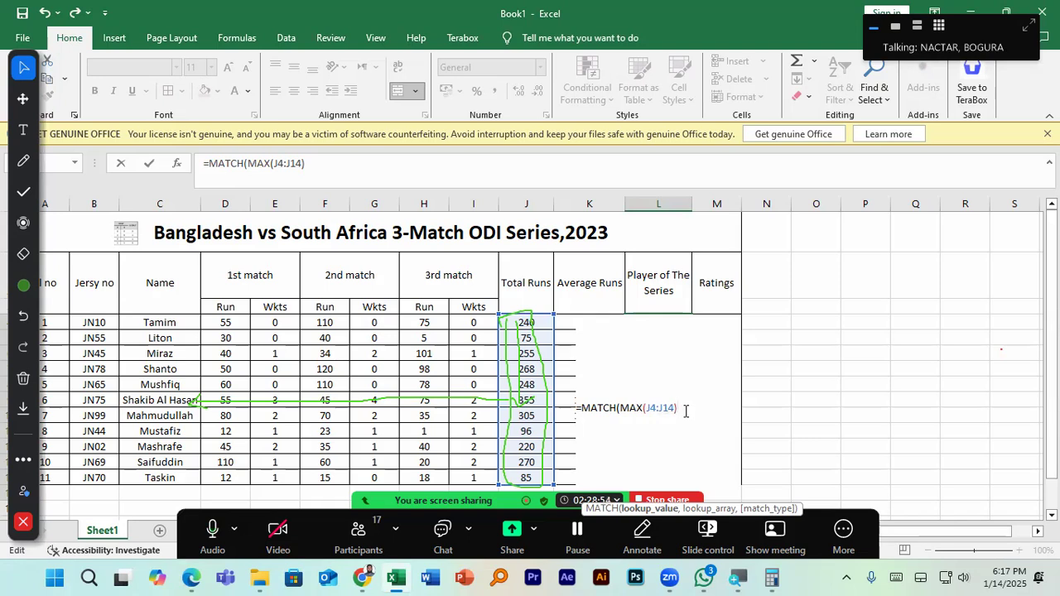
Complete the MATCH formula with lookup array J4:J14 and exact match type 0, and commit it
{"action": "type", "text": ","}
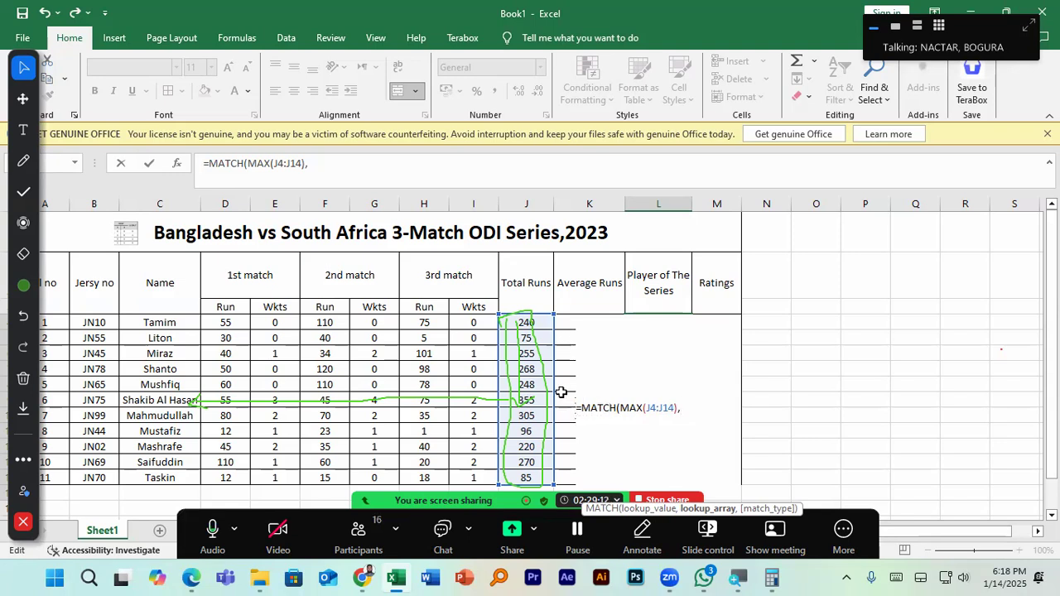
{"action": "left_click_drag", "start_coordinate": [524, 322], "coordinate": [526, 478]}
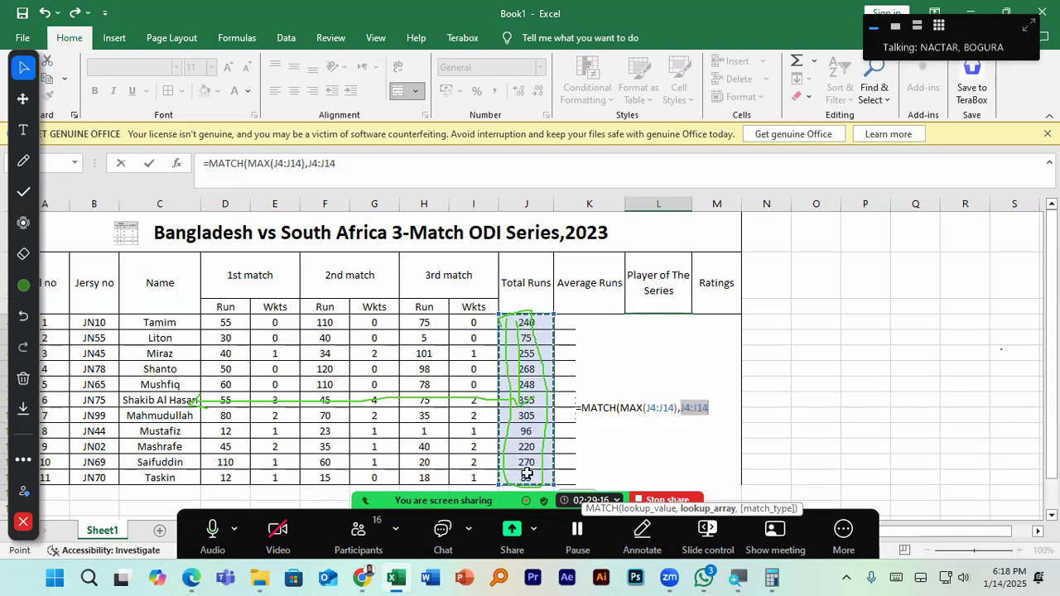
{"action": "left_click", "coordinate": [712, 410]}
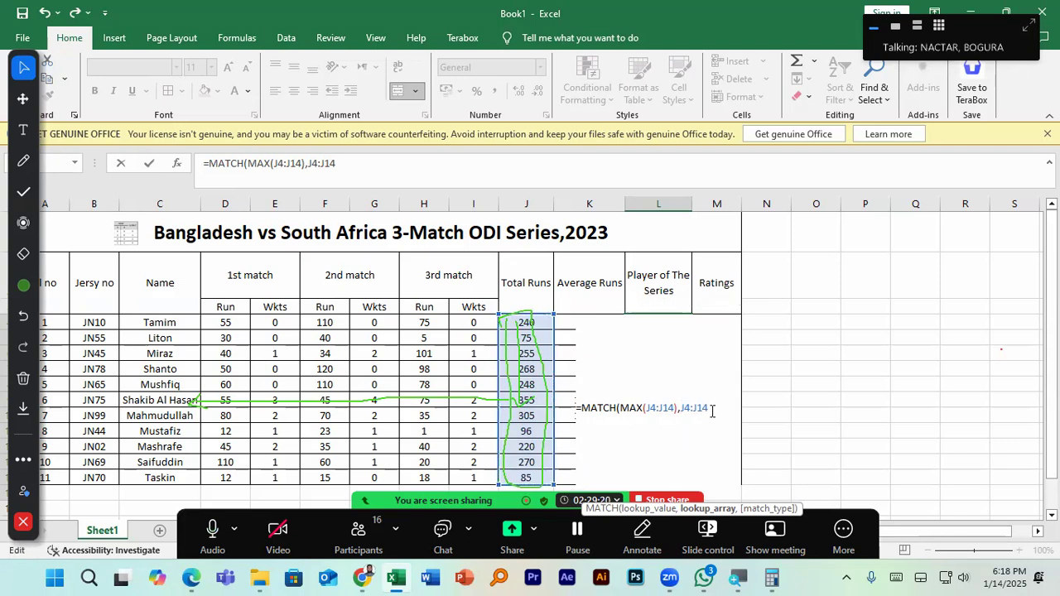
{"action": "type", "text": ","}
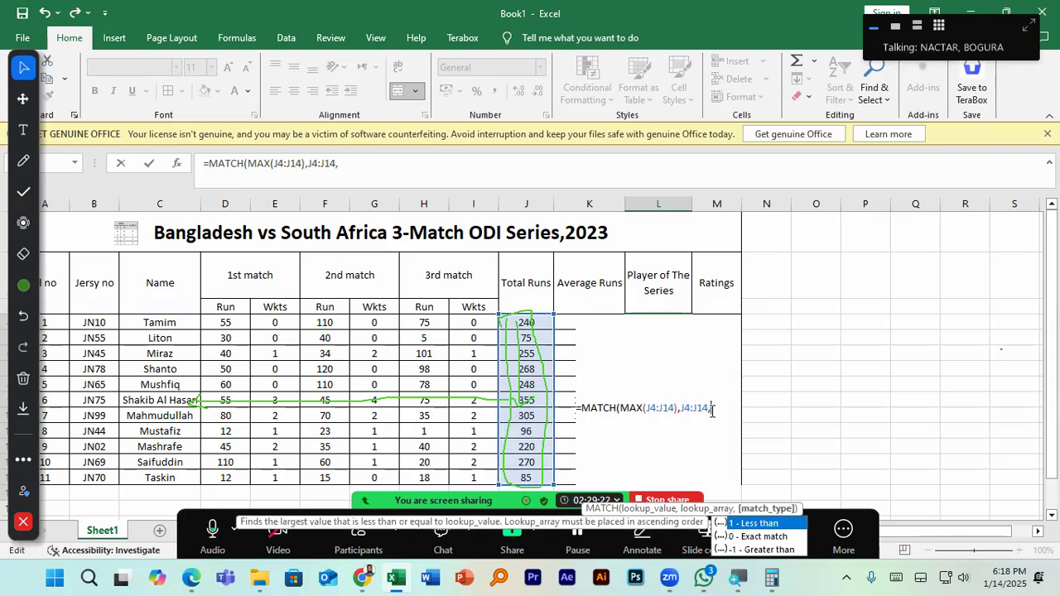
{"action": "type", "text": "0"}
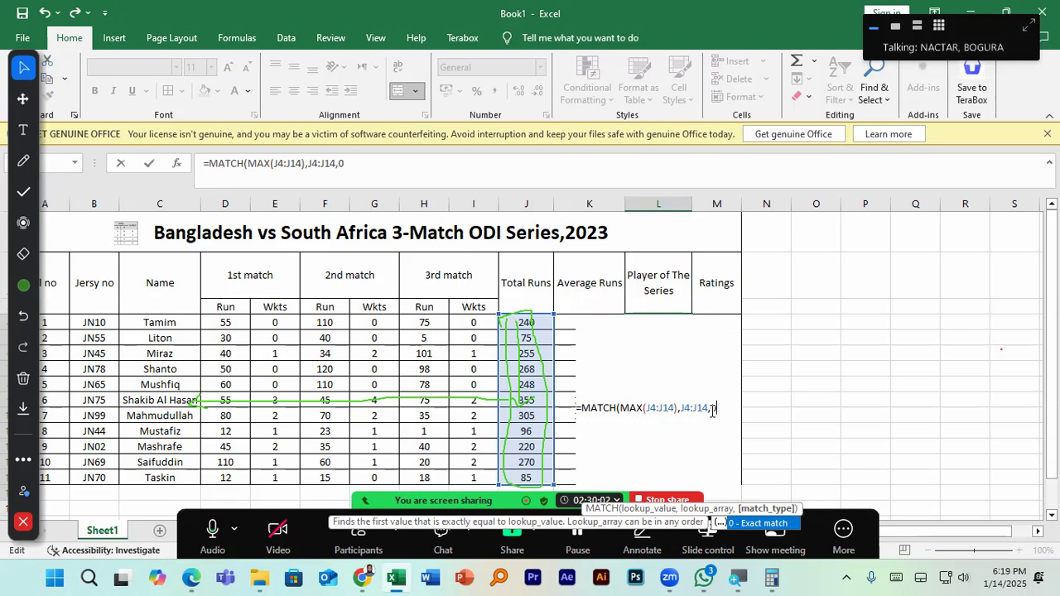
{"action": "type", "text": ")"}
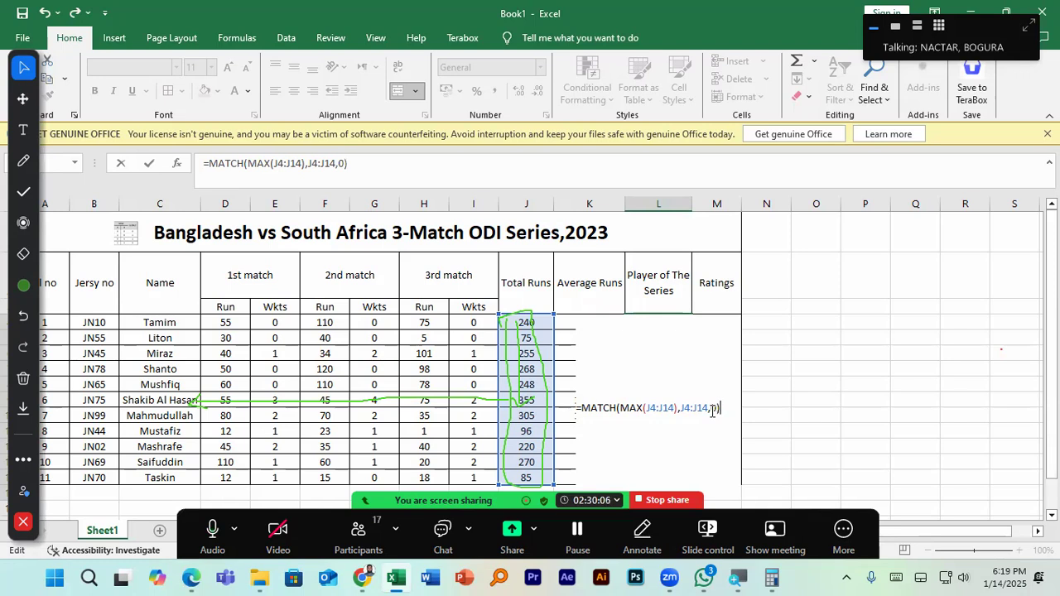
{"action": "key", "text": "Return"}
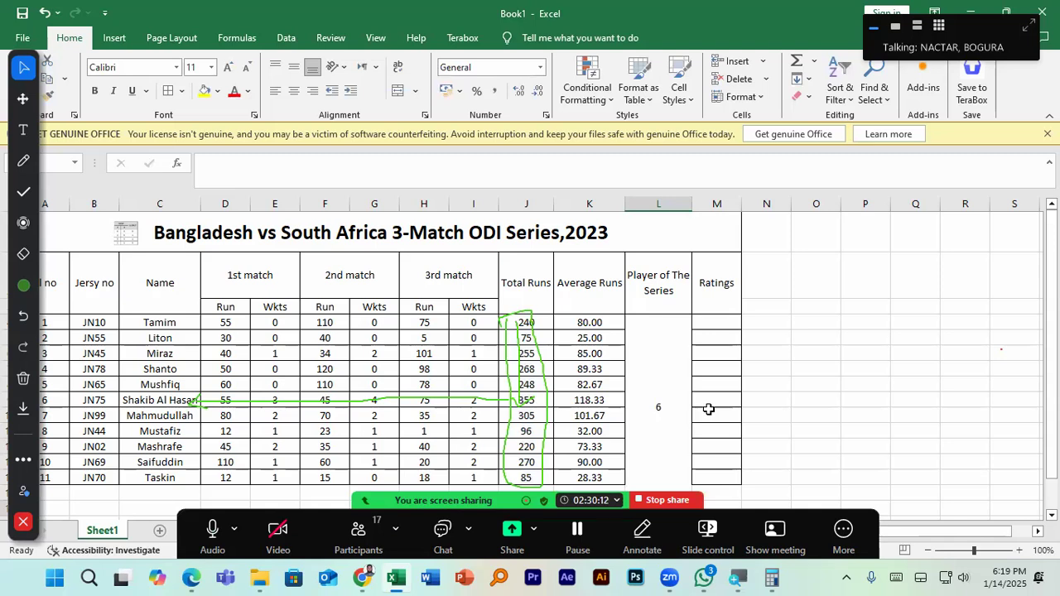
Examine the lookup value, lookup array and match type arguments of the MATCH formula in the Player of The Series cell
{"action": "left_click", "coordinate": [665, 409]}
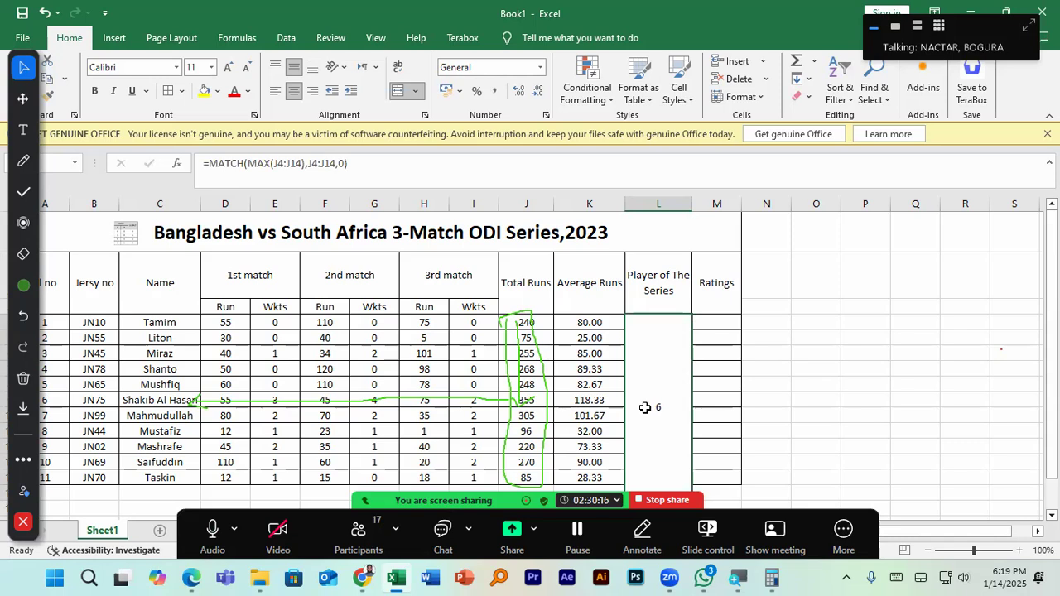
{"action": "double_click", "coordinate": [650, 408]}
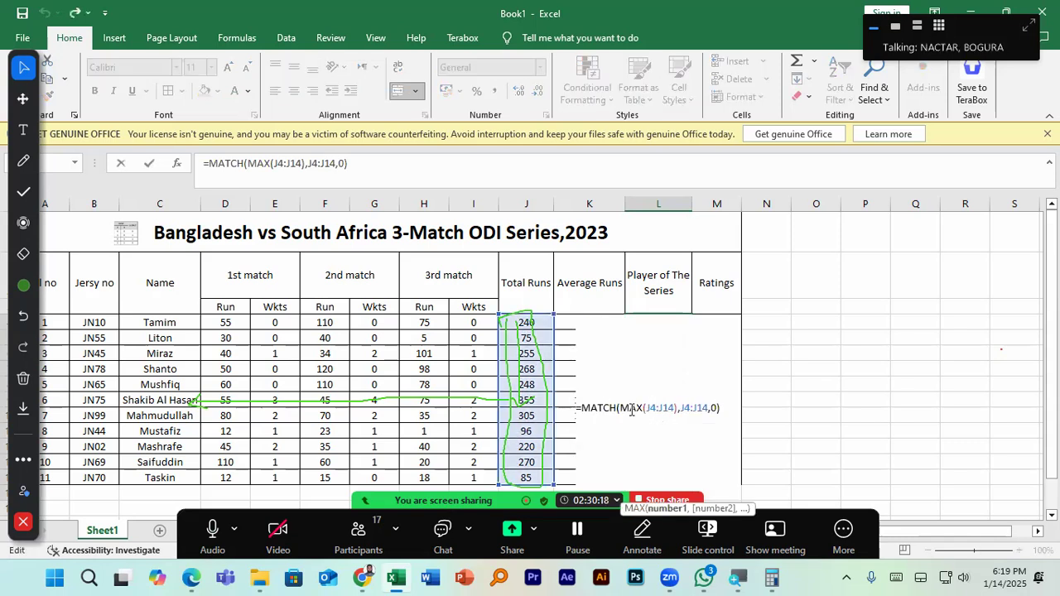
{"action": "left_click", "coordinate": [638, 407]}
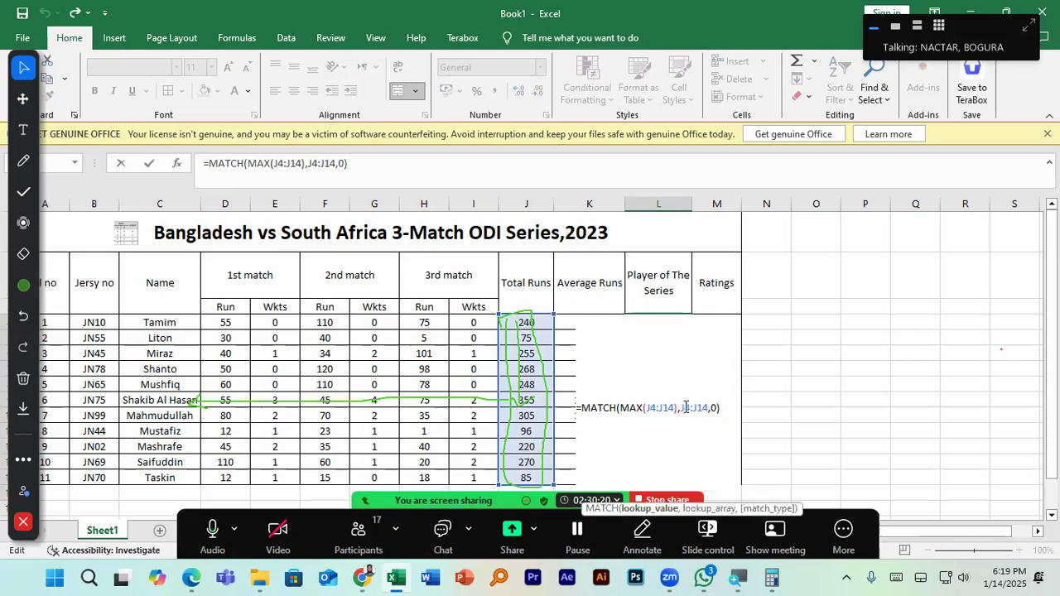
{"action": "left_click", "coordinate": [685, 407]}
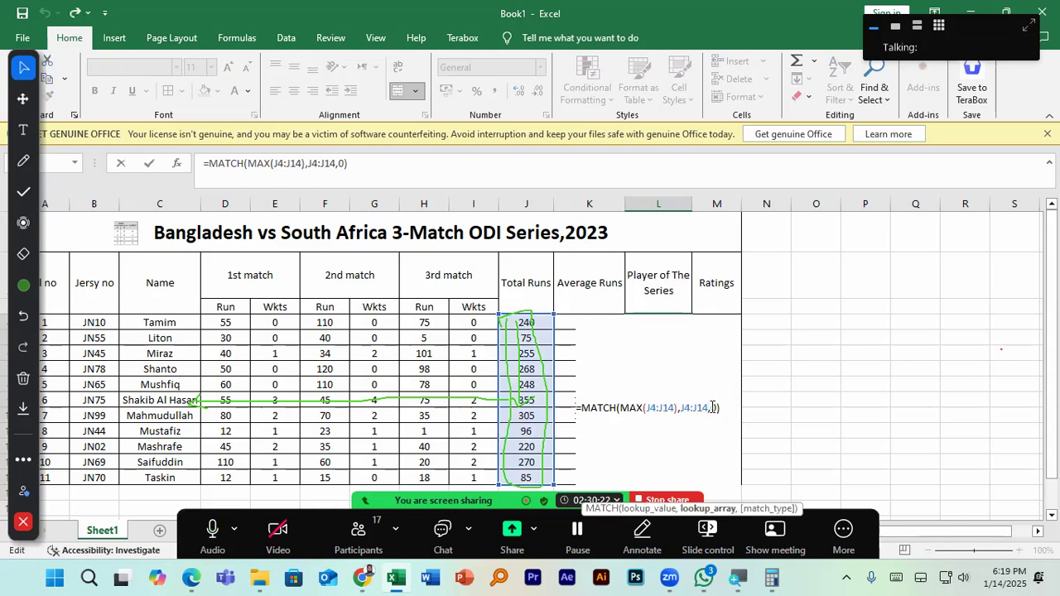
{"action": "left_click", "coordinate": [722, 408]}
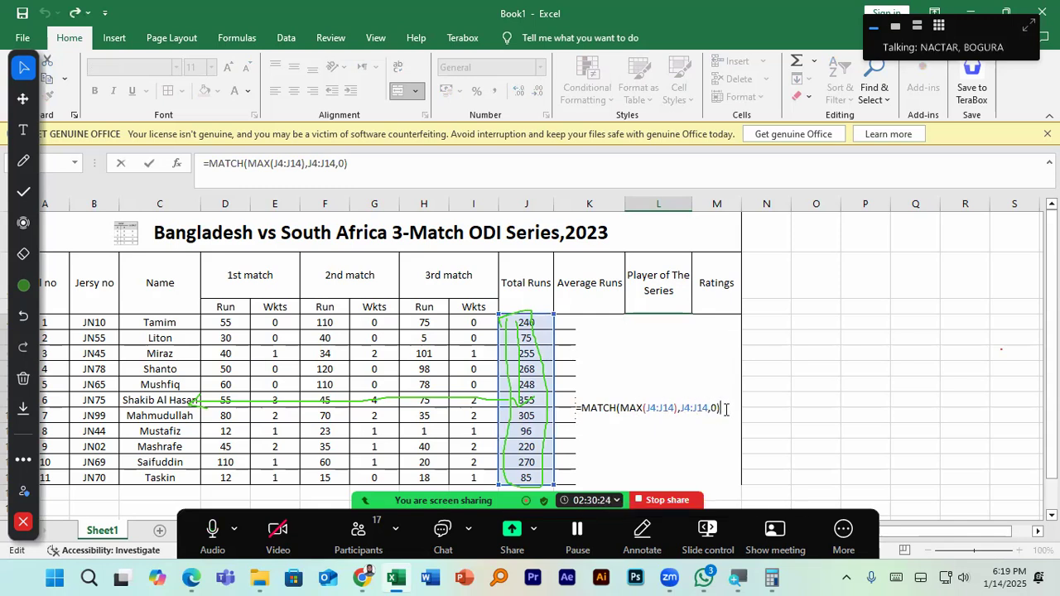
{"action": "key", "text": "Return"}
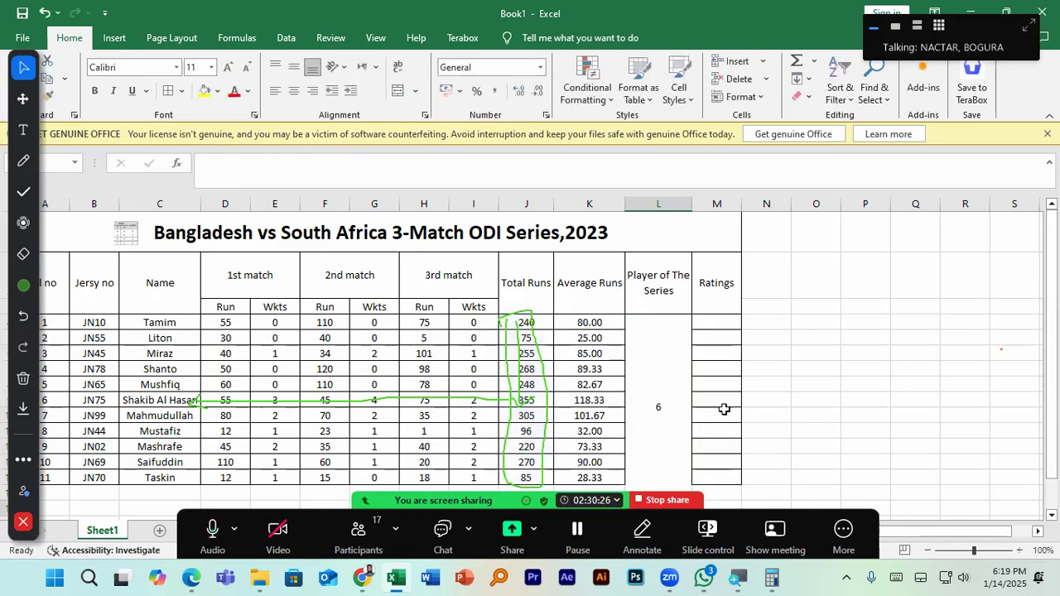
{"action": "left_click", "coordinate": [664, 404]}
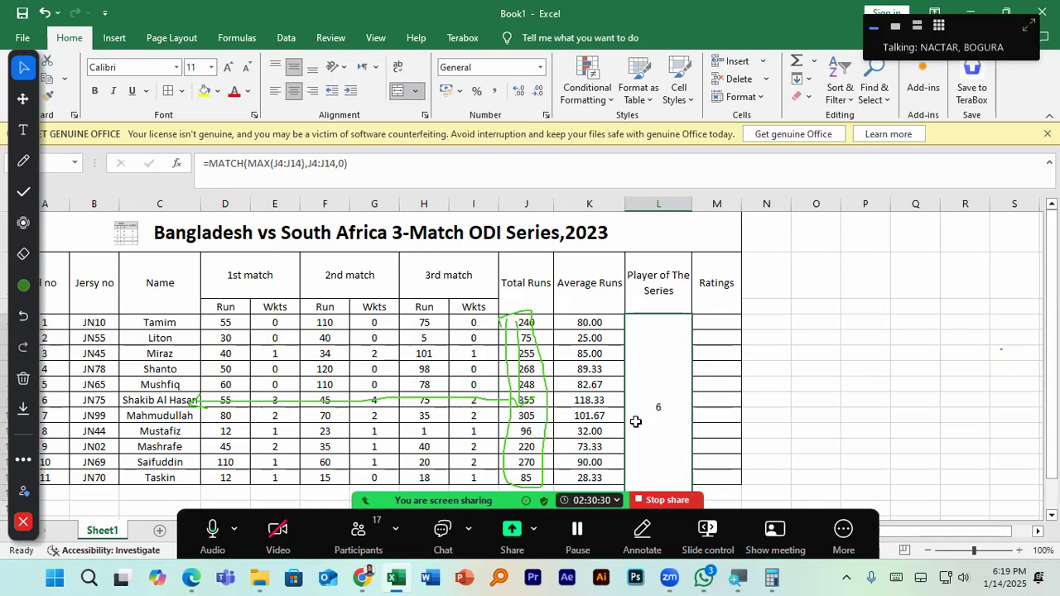
{"action": "double_click", "coordinate": [654, 406]}
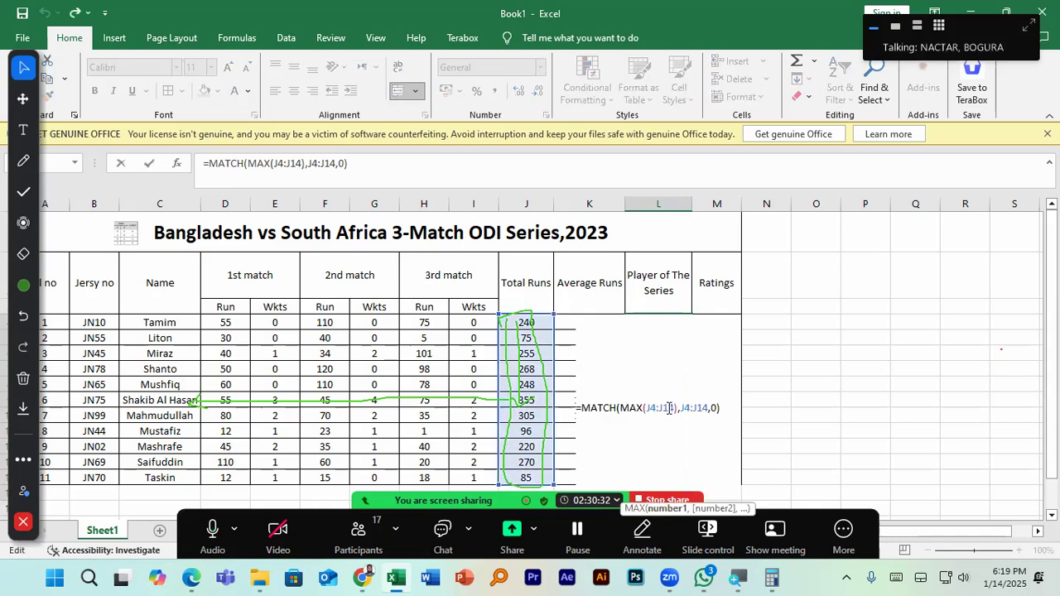
{"action": "left_click", "coordinate": [687, 408]}
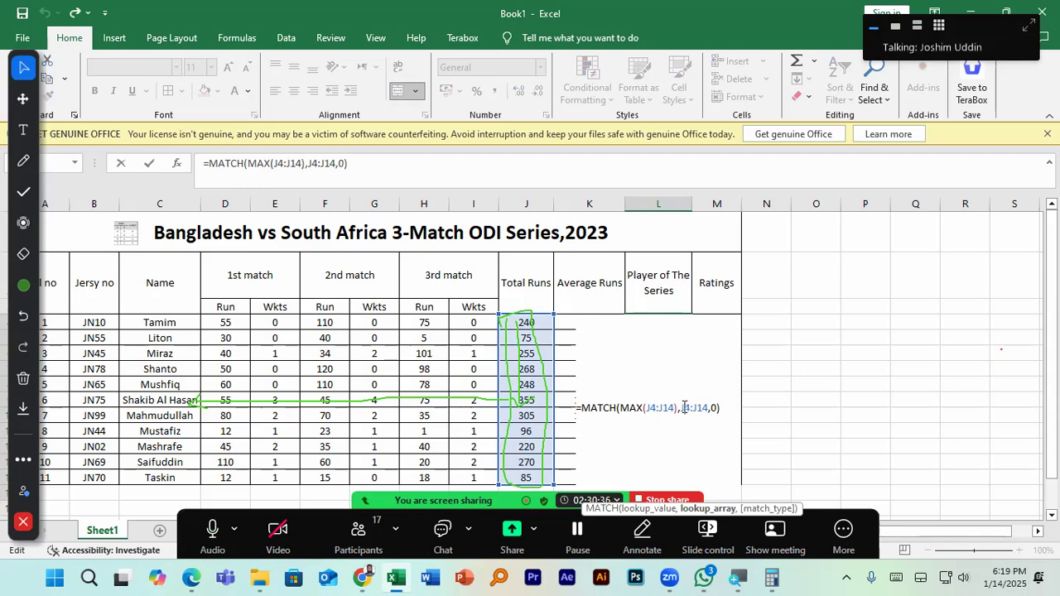
{"action": "left_click_drag", "start_coordinate": [683, 407], "coordinate": [707, 405]}
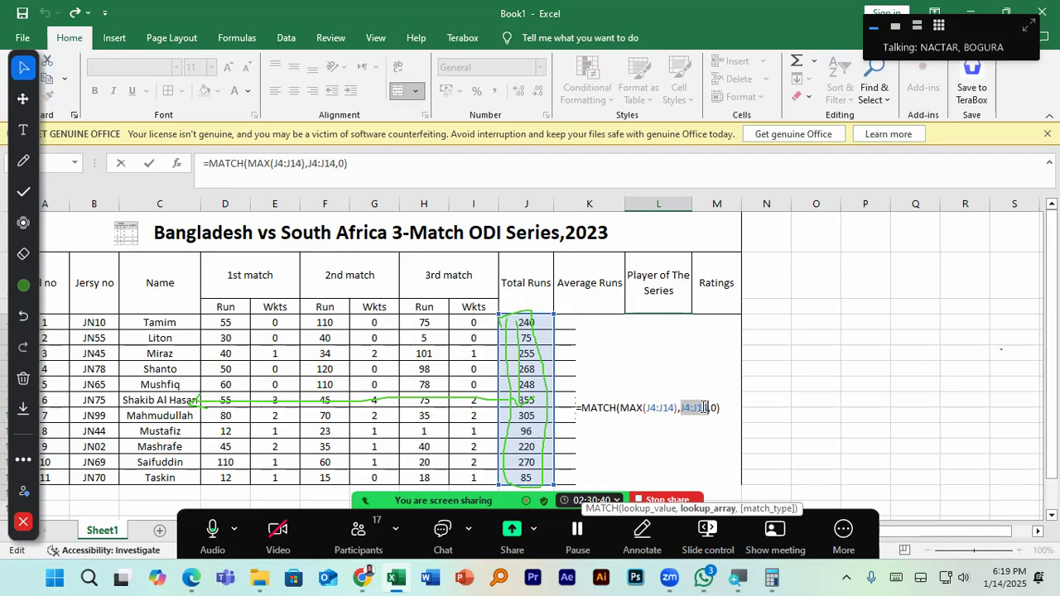
{"action": "left_click", "coordinate": [685, 407]}
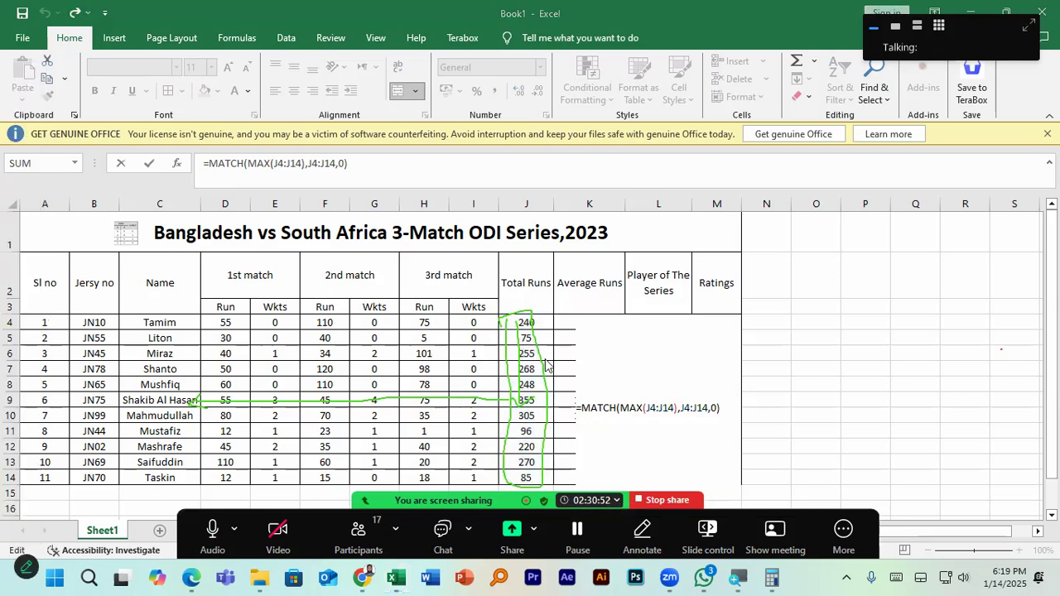
Annotate in green pen how row 4 and column J meet at cell J4, drawing one arrow along each
{"action": "left_click", "coordinate": [652, 408]}
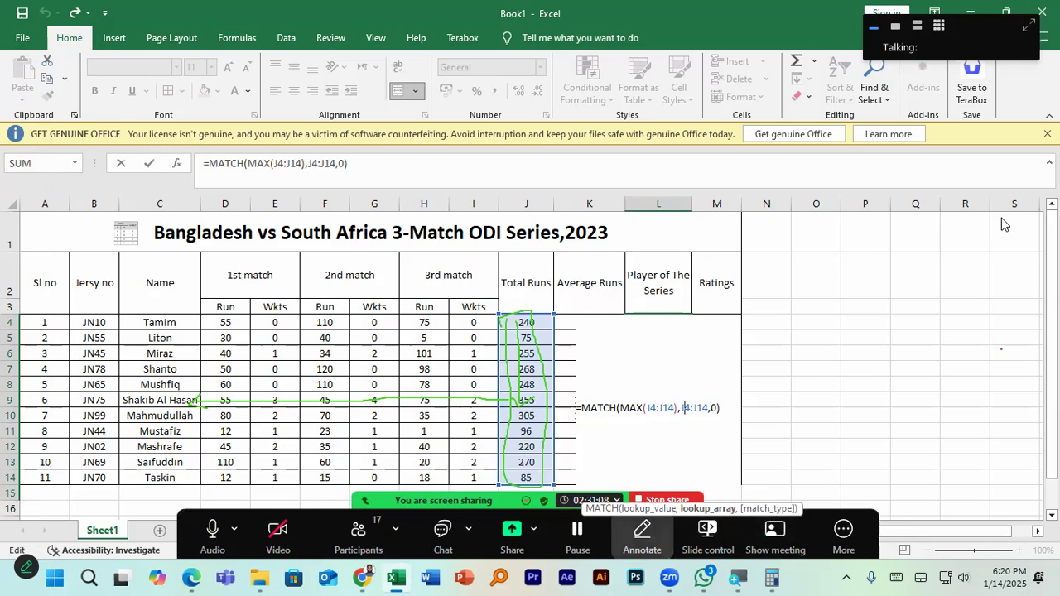
{"action": "left_click", "coordinate": [990, 172]}
{"action": "left_click_drag", "start_coordinate": [12, 324], "coordinate": [522, 318]}
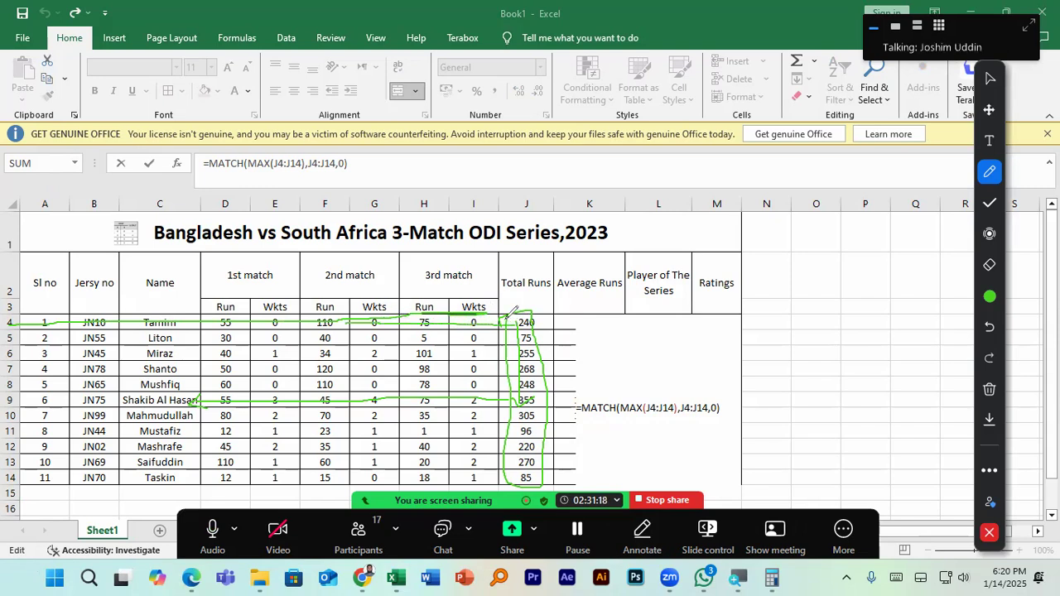
{"action": "left_click_drag", "start_coordinate": [527, 204], "coordinate": [544, 332]}
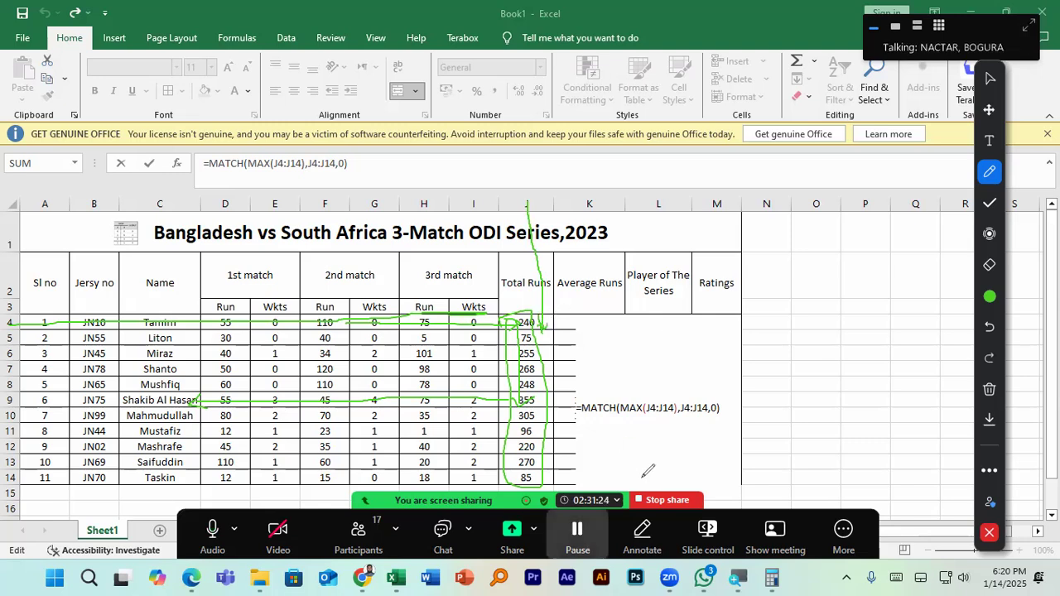
Erase all the green pen annotations from the sheet and close the annotation tools
{"action": "left_click", "coordinate": [989, 265]}
{"action": "mouse_move", "coordinate": [552, 396]}
{"action": "left_mouse_down"}
{"action": "mouse_move", "coordinate": [533, 359]}
{"action": "mouse_move", "coordinate": [517, 359]}
{"action": "mouse_move", "coordinate": [424, 412]}
{"action": "mouse_move", "coordinate": [146, 411]}
{"action": "left_mouse_up"}
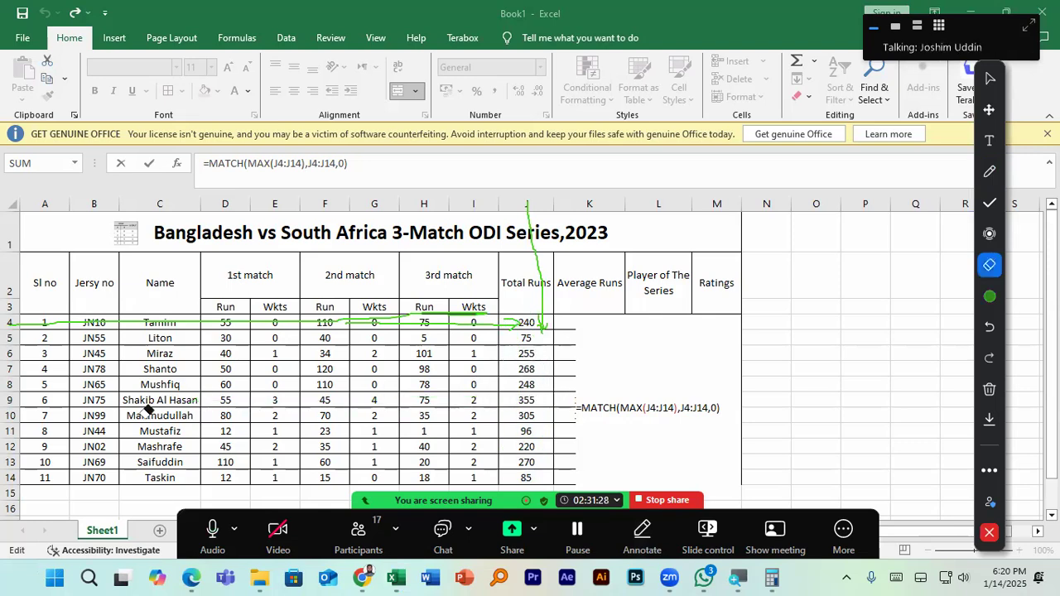
{"action": "left_click_drag", "start_coordinate": [416, 361], "coordinate": [440, 318]}
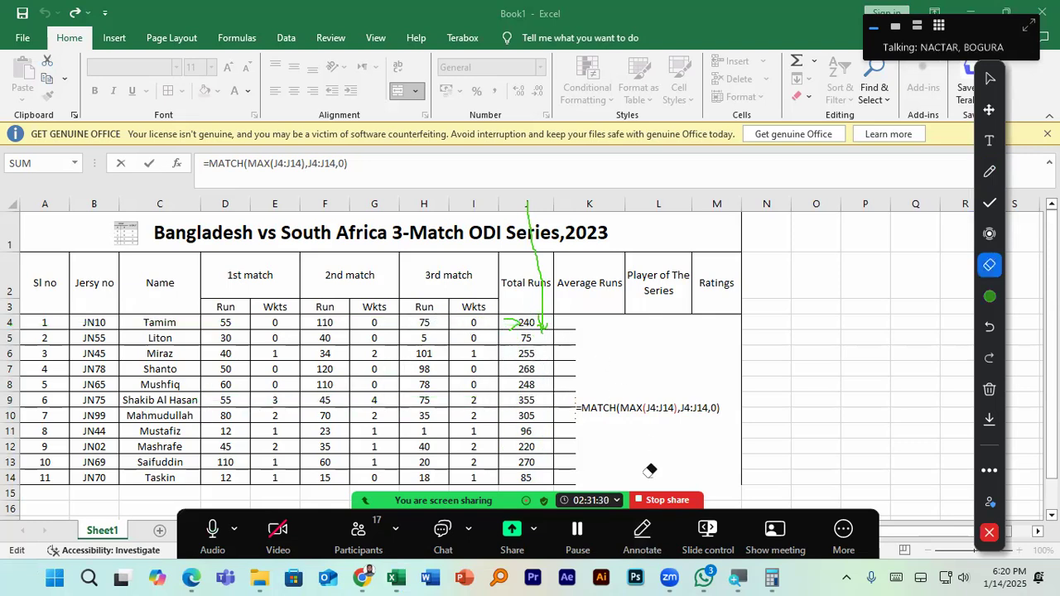
{"action": "left_click_drag", "start_coordinate": [513, 315], "coordinate": [549, 304]}
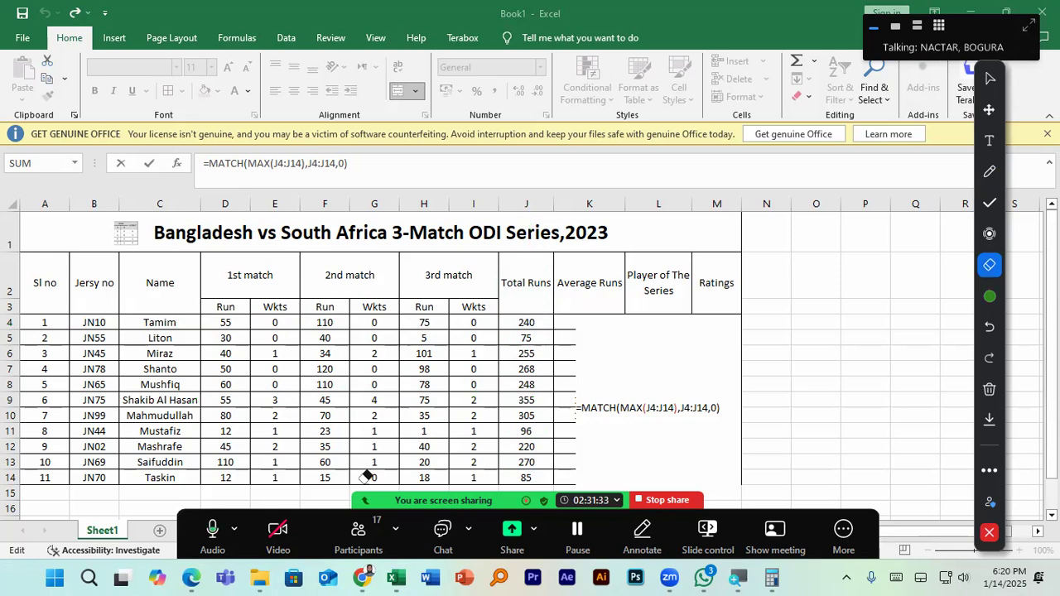
{"action": "left_click", "coordinate": [989, 532]}
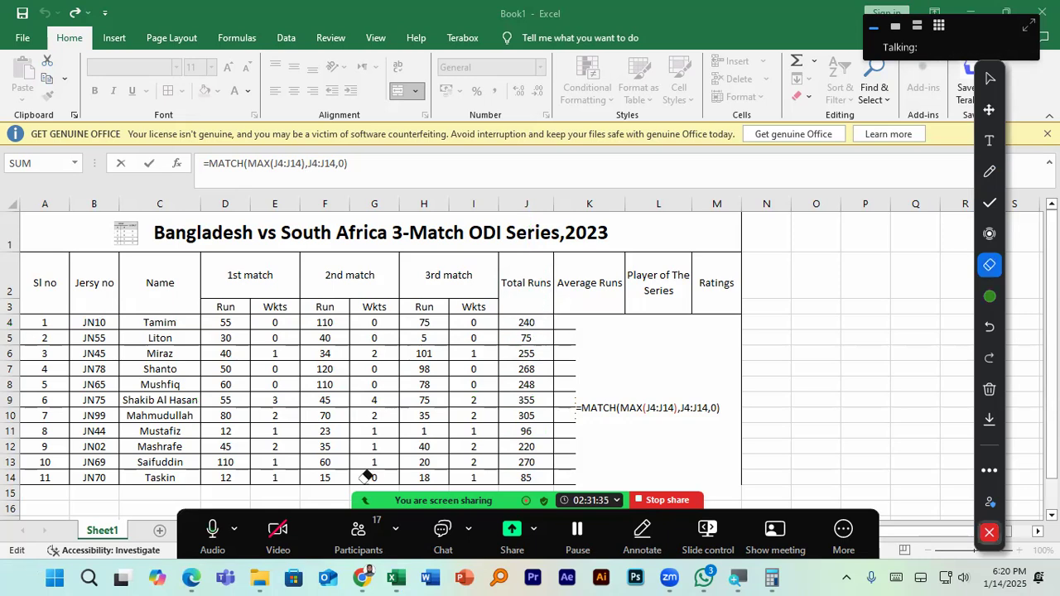
Replace the MAX(J4:J14) lookup value in the Player of The Series MATCH formula with 220 and commit it
{"action": "left_click", "coordinate": [621, 419]}
{"action": "left_click_drag", "start_coordinate": [582, 408], "coordinate": [727, 405]}
{"action": "left_click", "coordinate": [726, 406]}
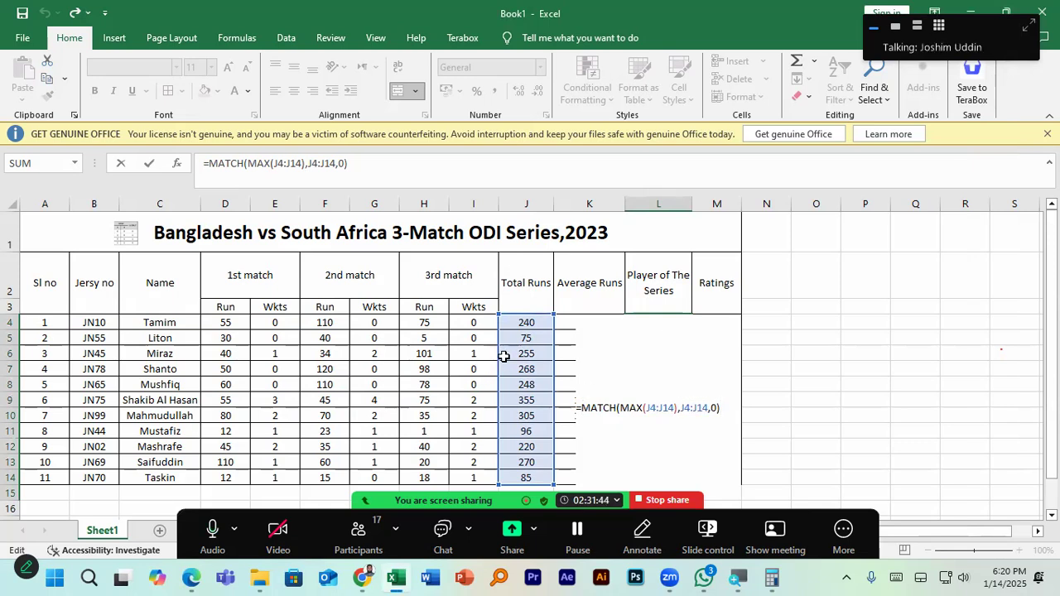
{"action": "left_click", "coordinate": [684, 407]}
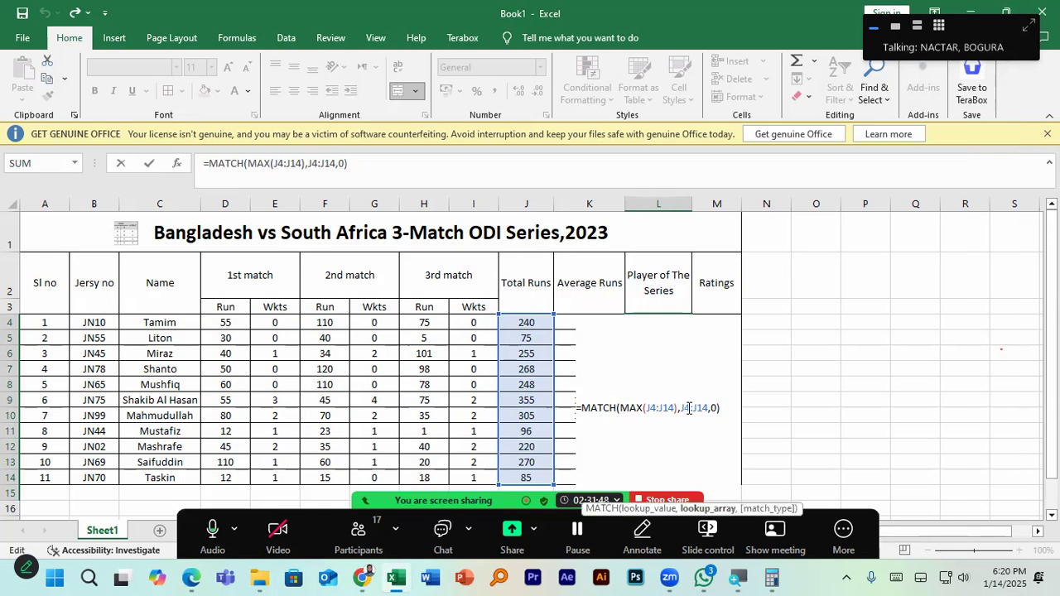
{"action": "double_click", "coordinate": [683, 408]}
{"action": "left_click", "coordinate": [677, 408]}
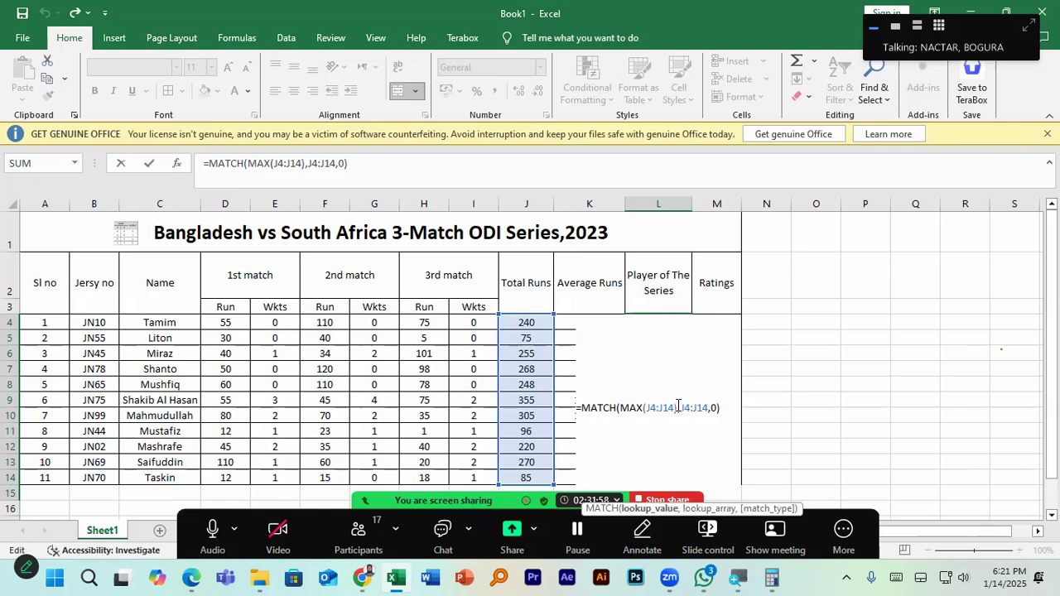
{"action": "left_click_drag", "start_coordinate": [678, 407], "coordinate": [620, 405]}
{"action": "key", "text": "ctrl+c"}
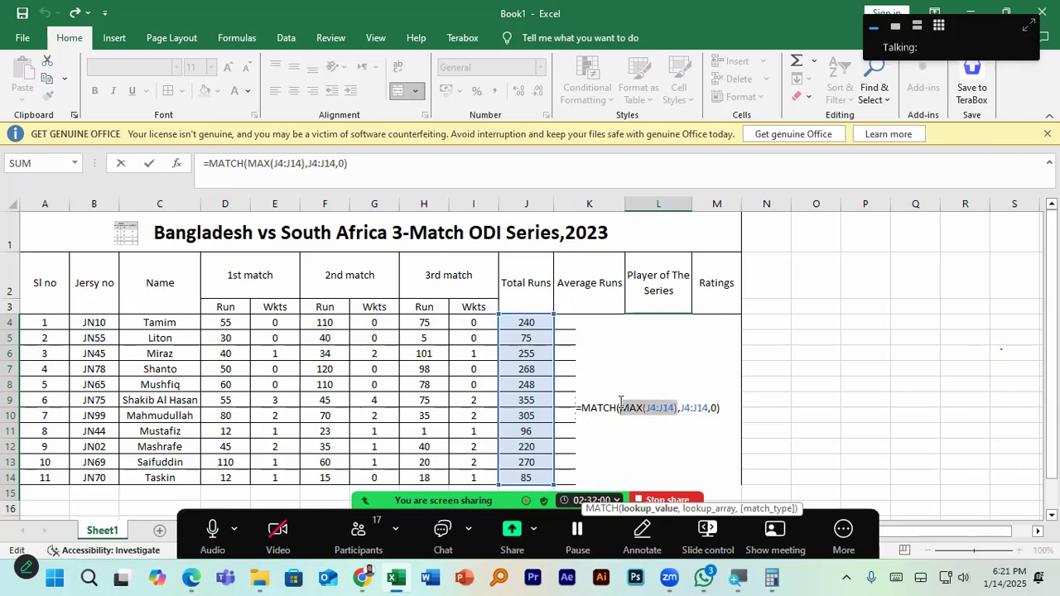
{"action": "key", "text": "BackSpace"}
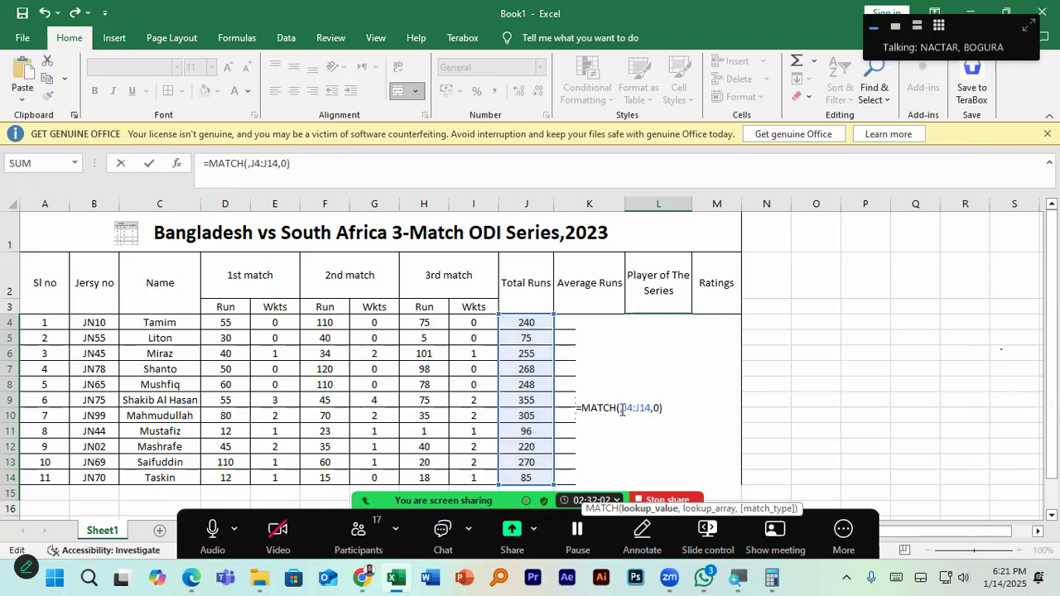
{"action": "type", "text": "220"}
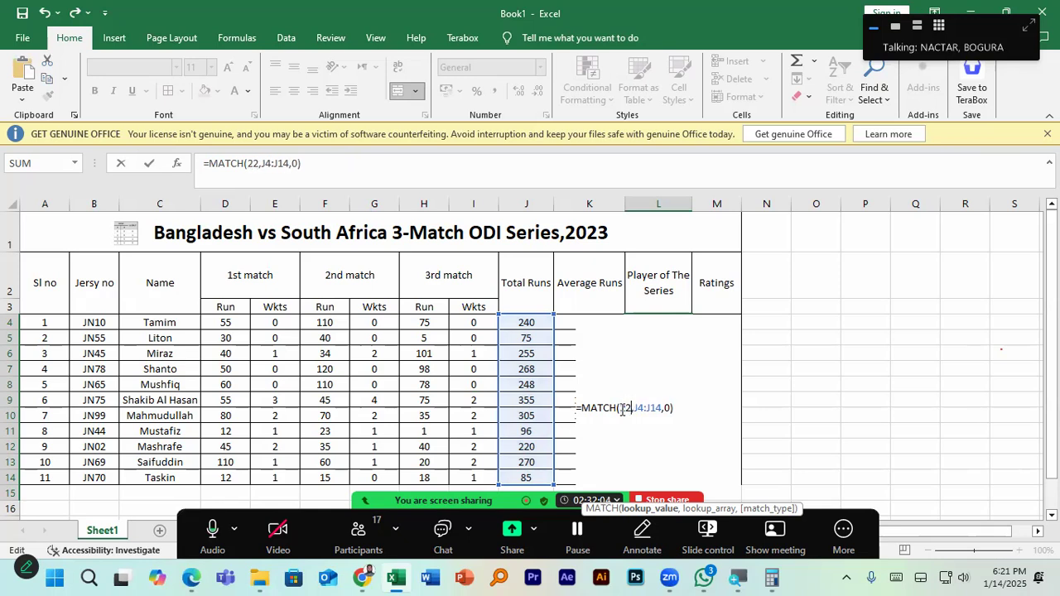
{"action": "key", "text": "Return"}
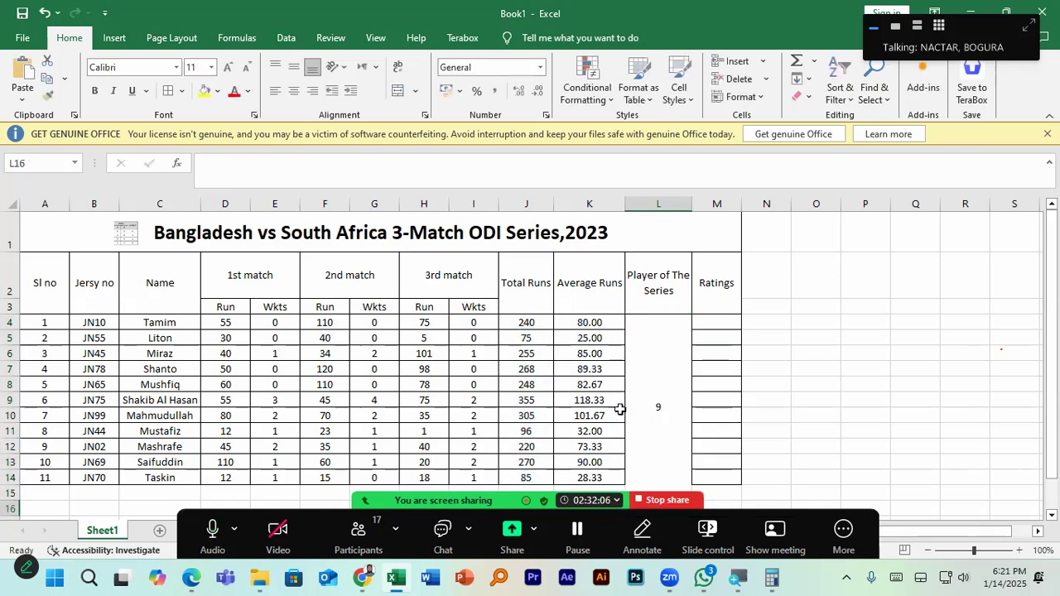
Put MAX(J4:J14) back as the lookup value of the MATCH formula in place of 220 and commit it
{"action": "left_click", "coordinate": [679, 410]}
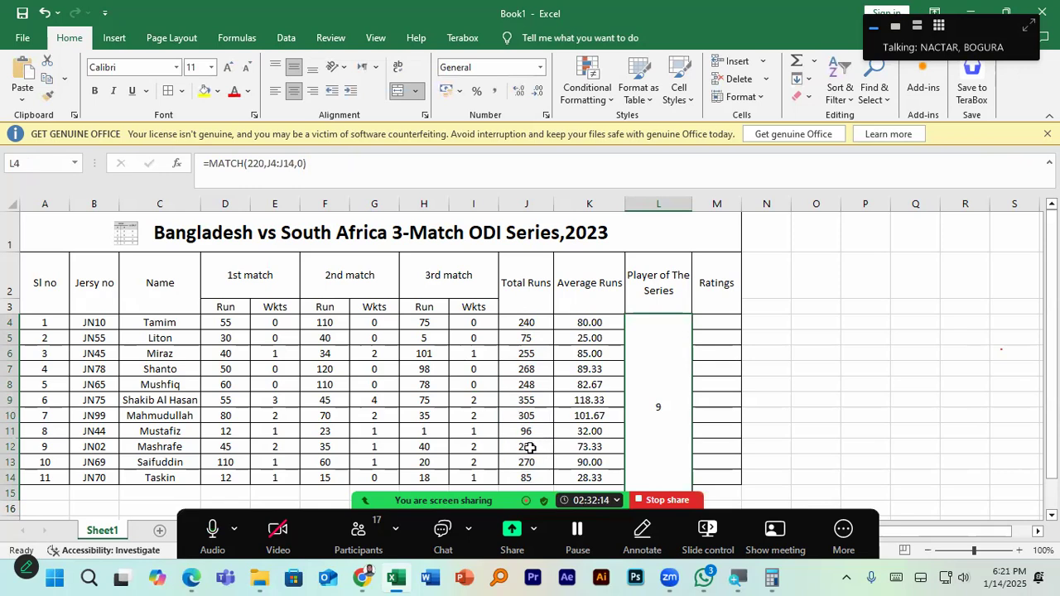
{"action": "double_click", "coordinate": [674, 398]}
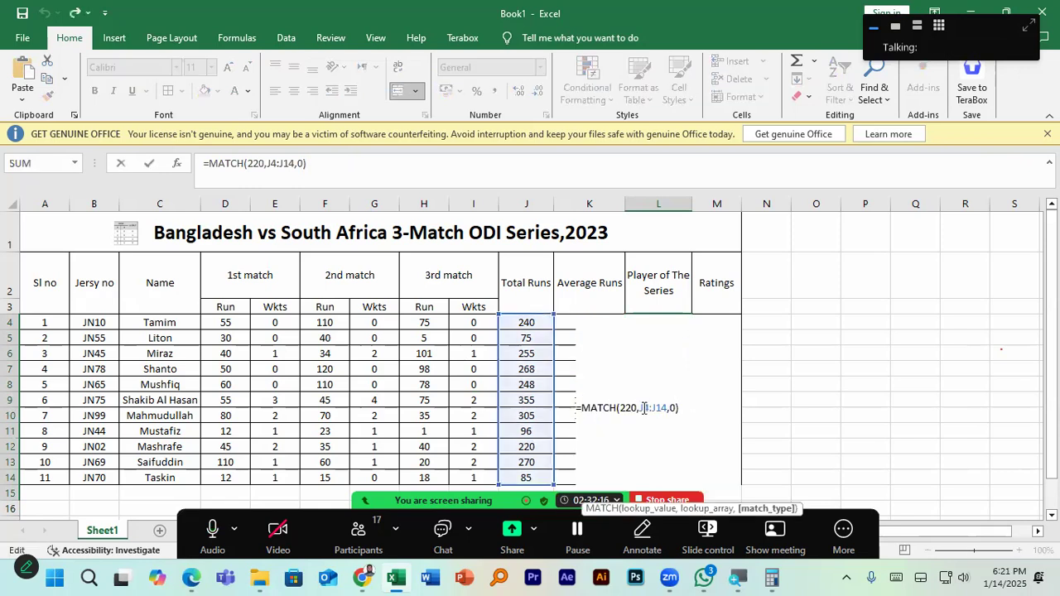
{"action": "left_click", "coordinate": [643, 407]}
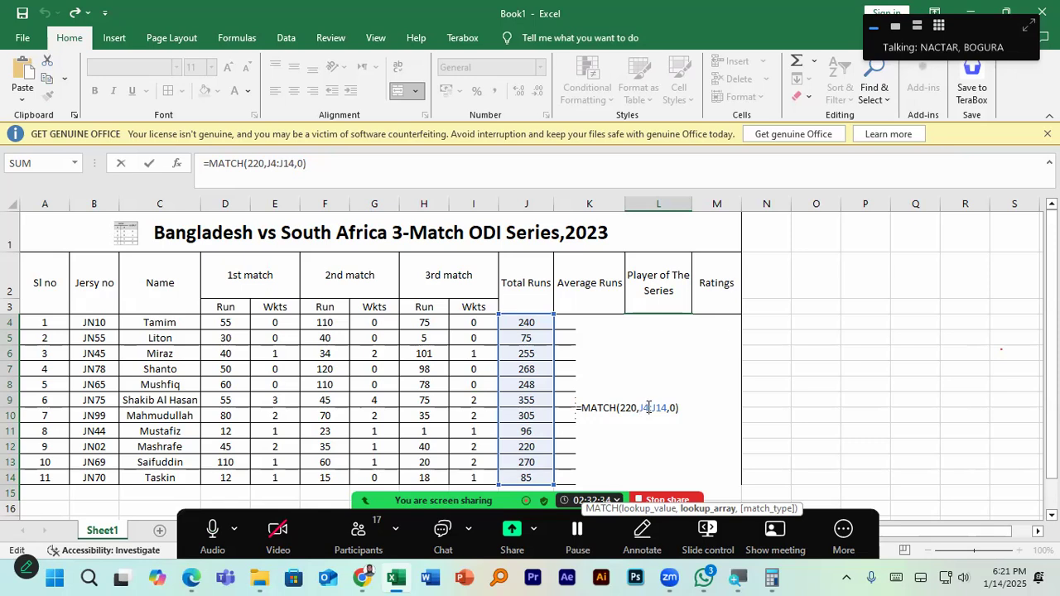
{"action": "left_click_drag", "start_coordinate": [639, 407], "coordinate": [667, 405]}
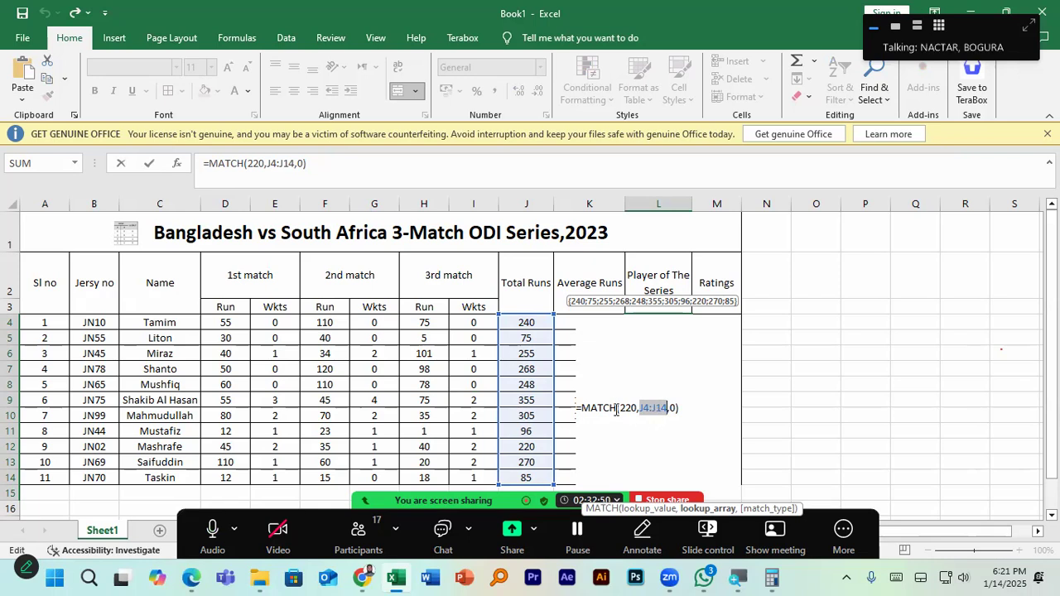
{"action": "left_click_drag", "start_coordinate": [619, 408], "coordinate": [637, 408]}
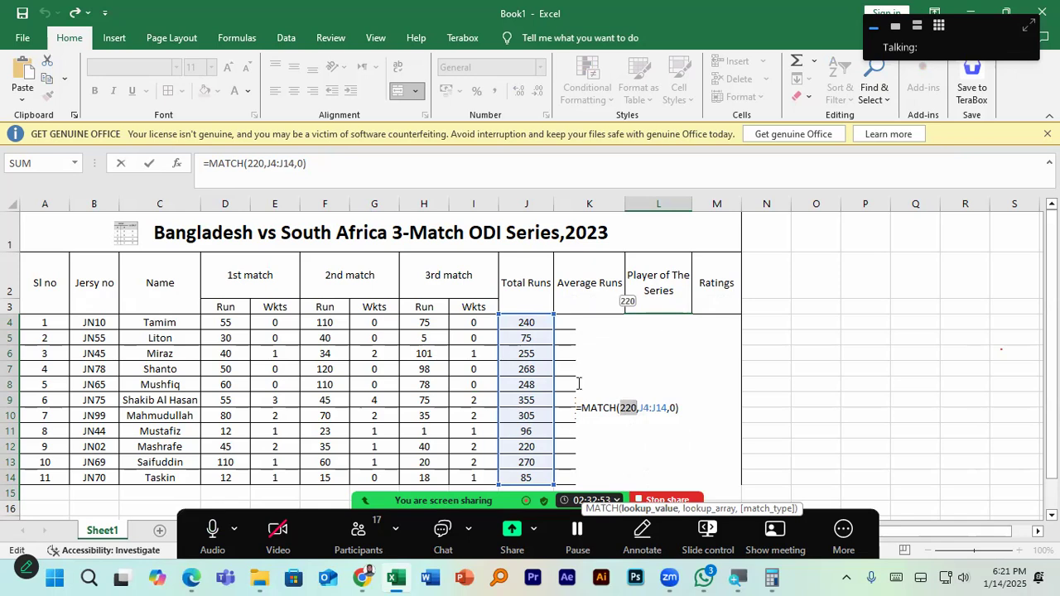
{"action": "key", "text": "ctrl+v"}
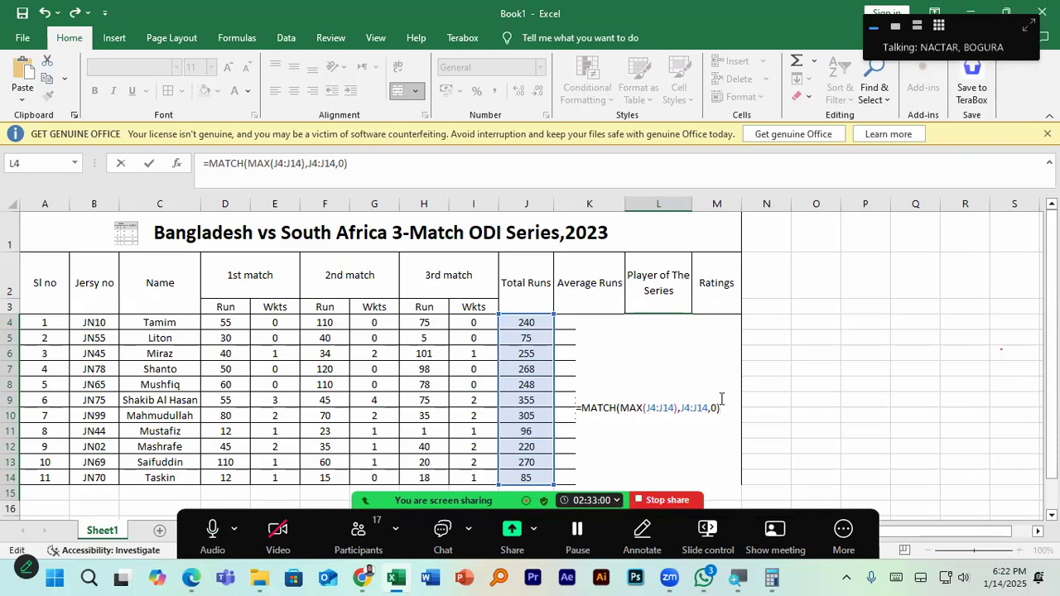
{"action": "key", "text": "Return"}
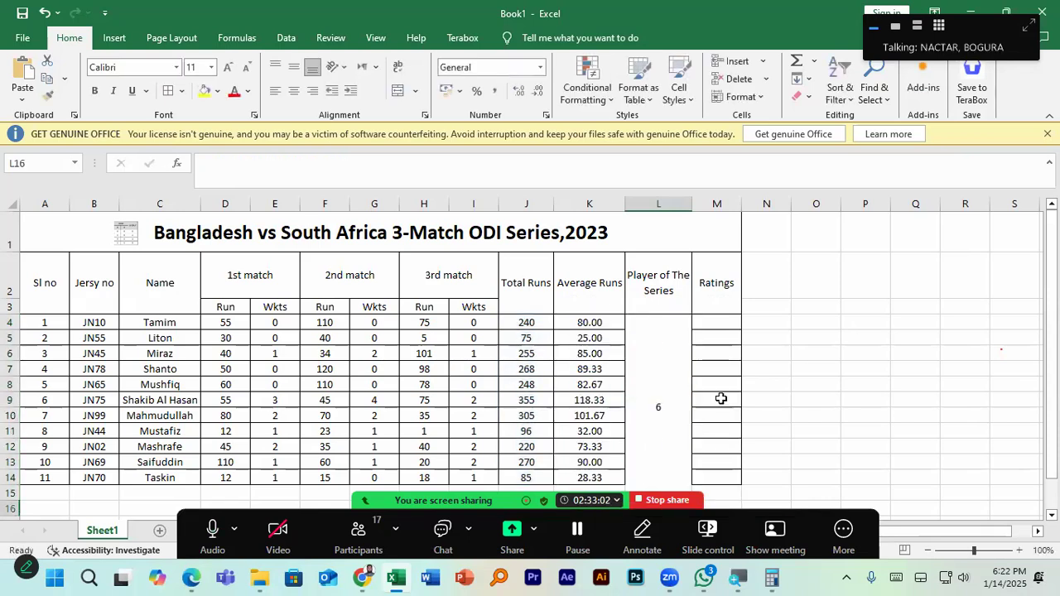
Nest the MATCH formula in the Player of The Series cell inside an INDEX function with the array C4:J14
{"action": "left_click", "coordinate": [673, 400]}
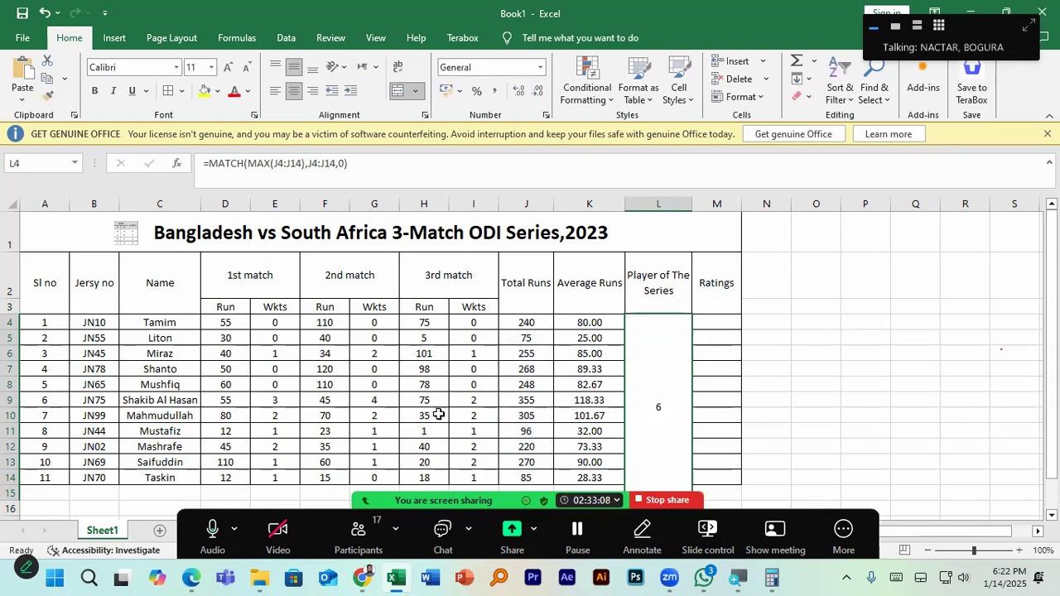
{"action": "double_click", "coordinate": [657, 407]}
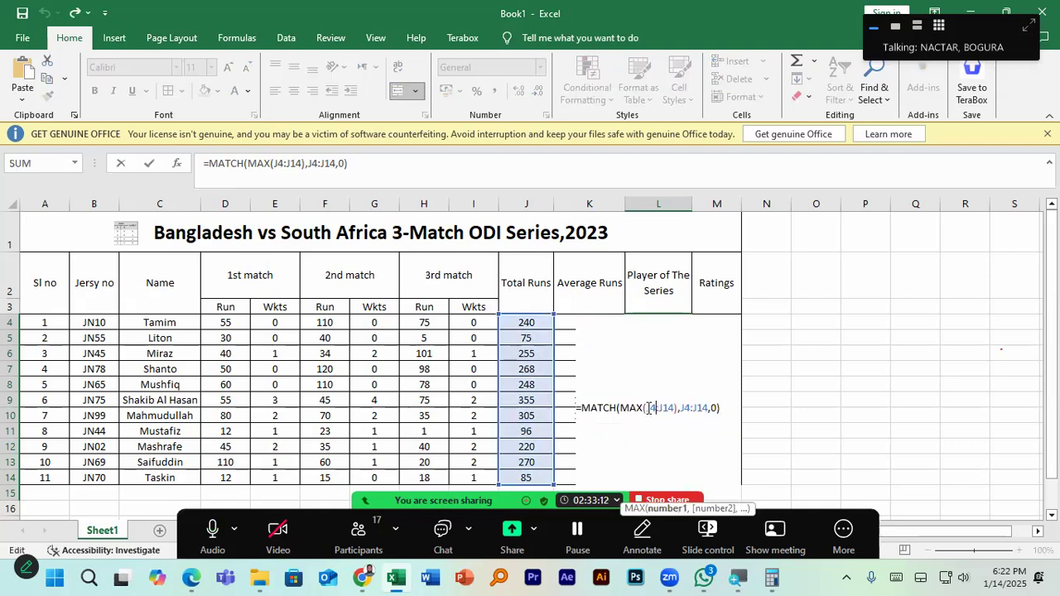
{"action": "left_click", "coordinate": [581, 408]}
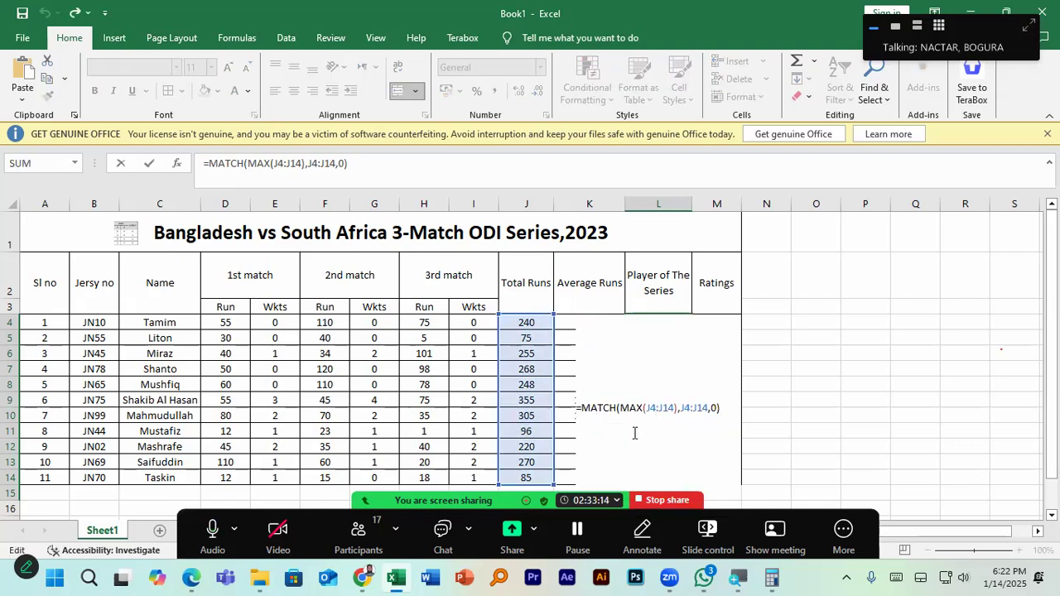
{"action": "type", "text": "index"}
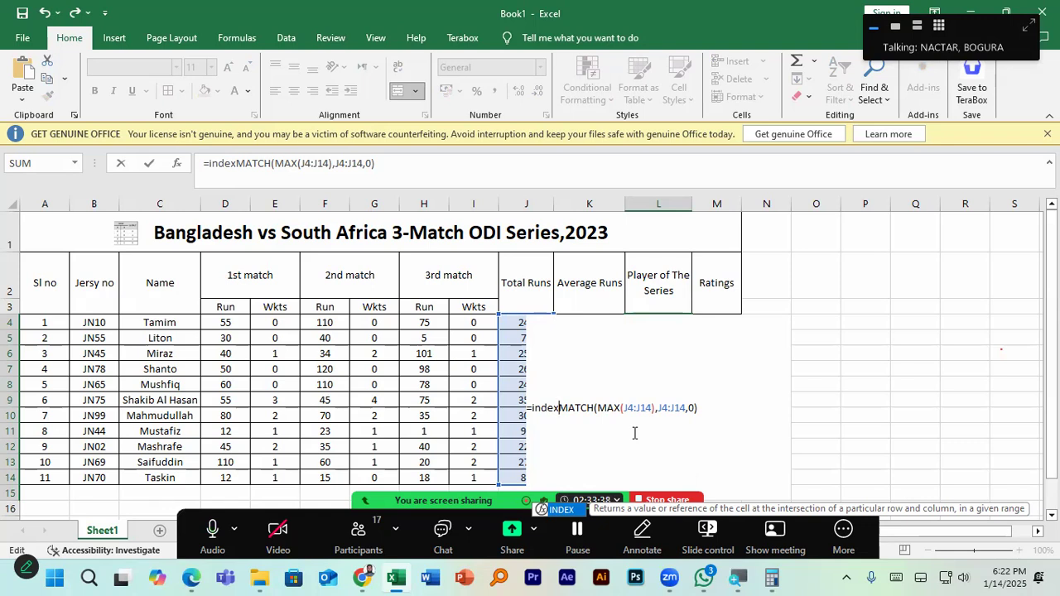
{"action": "key", "text": "Tab"}
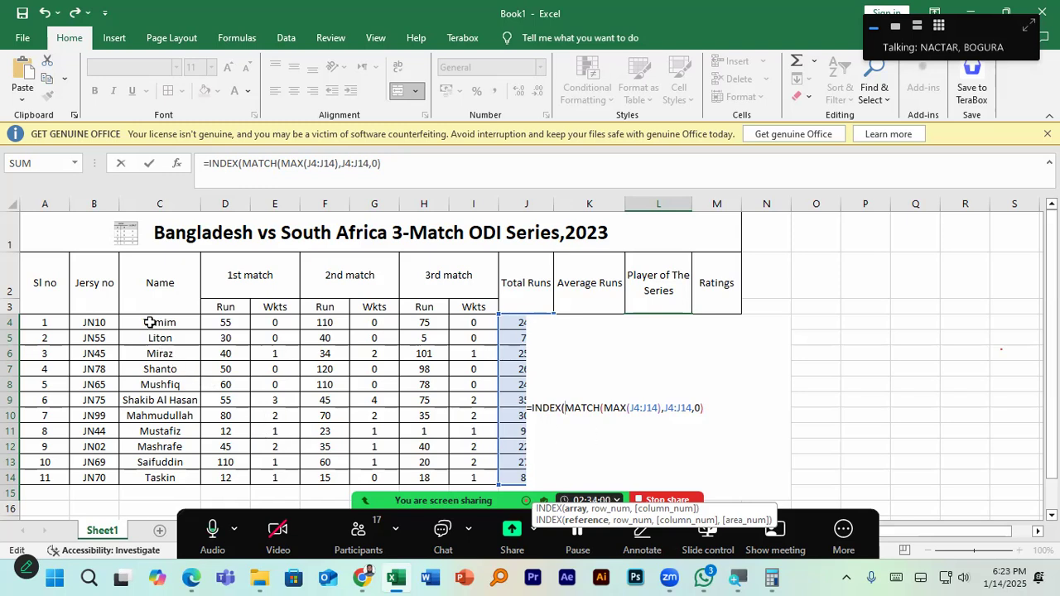
{"action": "left_click_drag", "start_coordinate": [146, 322], "coordinate": [521, 482]}
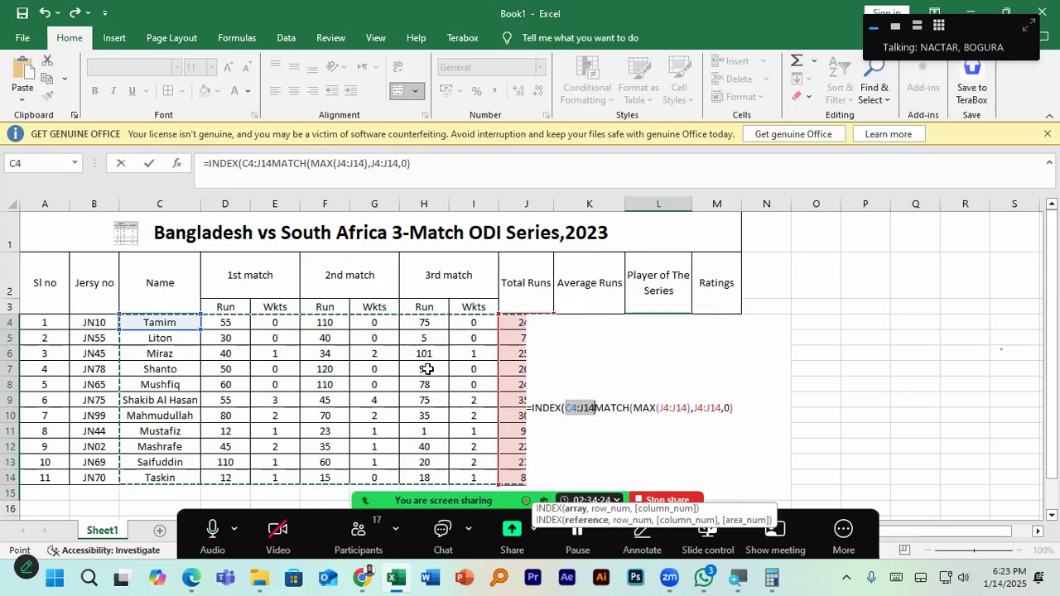
{"action": "type", "text": ","}
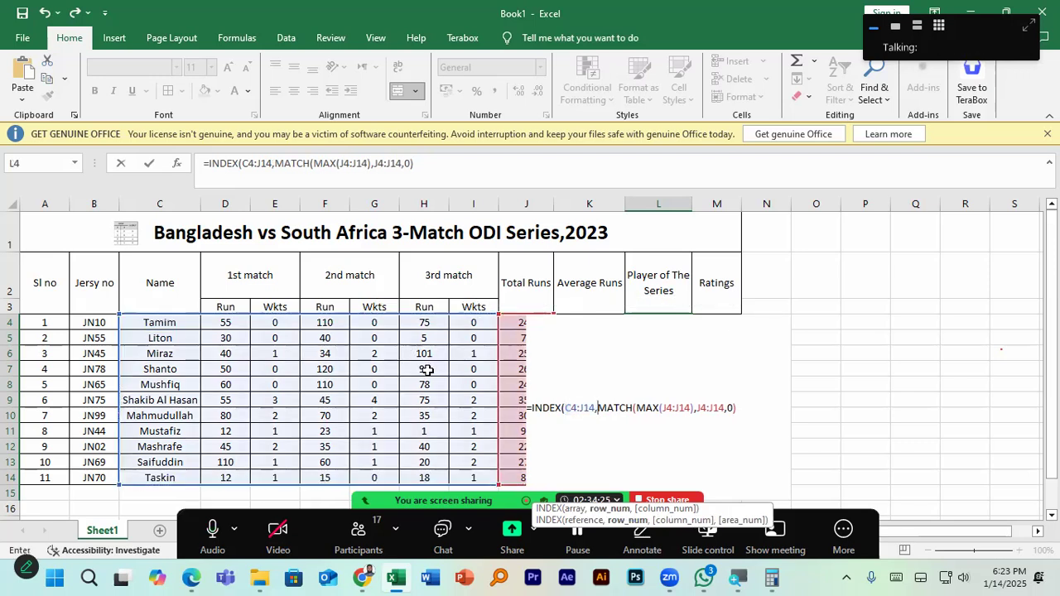
Complete the INDEX formula with column number 1, commit it, and widen the Player of The Series column to fit the name
{"action": "left_click", "coordinate": [636, 406]}
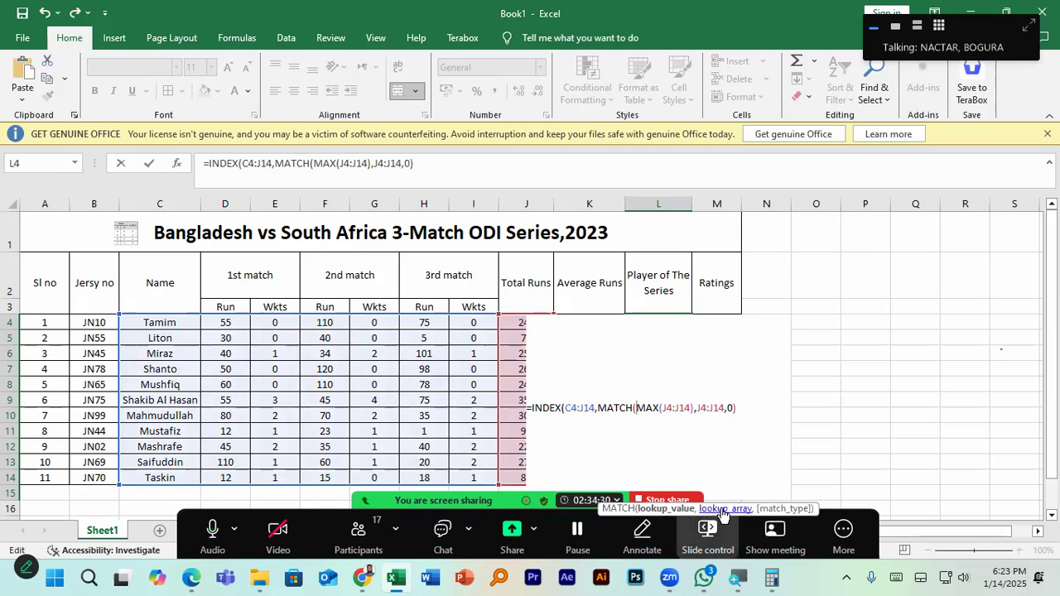
{"action": "left_click", "coordinate": [590, 409]}
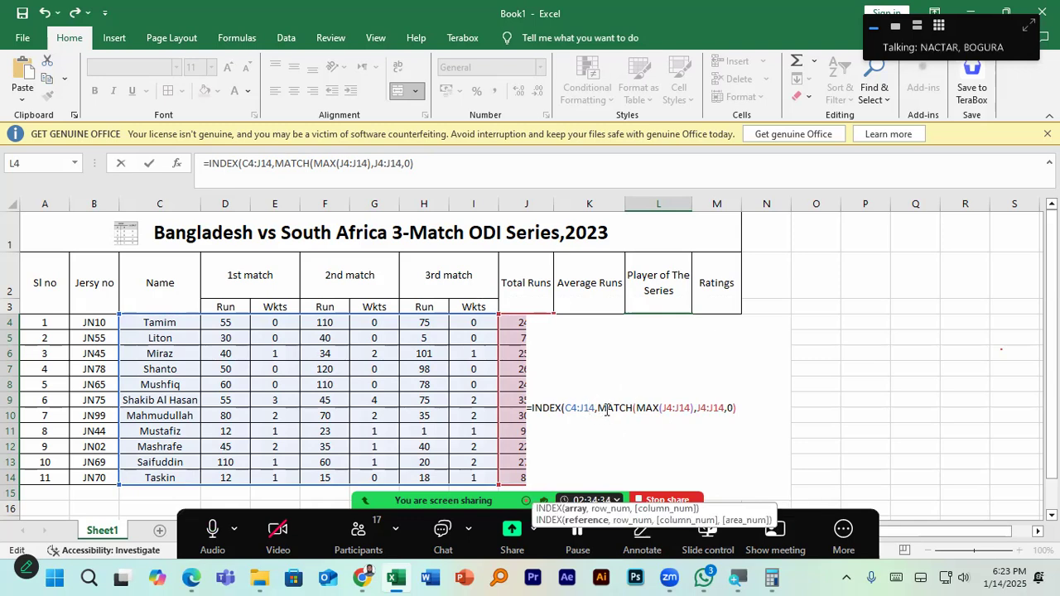
{"action": "left_click", "coordinate": [599, 408]}
{"action": "left_click_drag", "start_coordinate": [599, 408], "coordinate": [735, 409]}
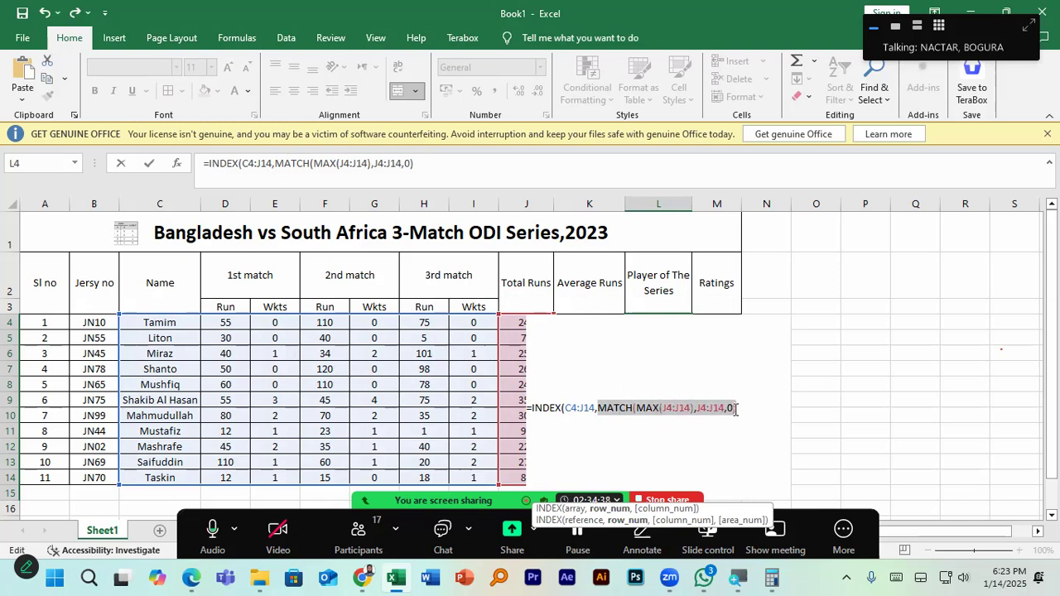
{"action": "left_click", "coordinate": [738, 409]}
{"action": "type", "text": ","}
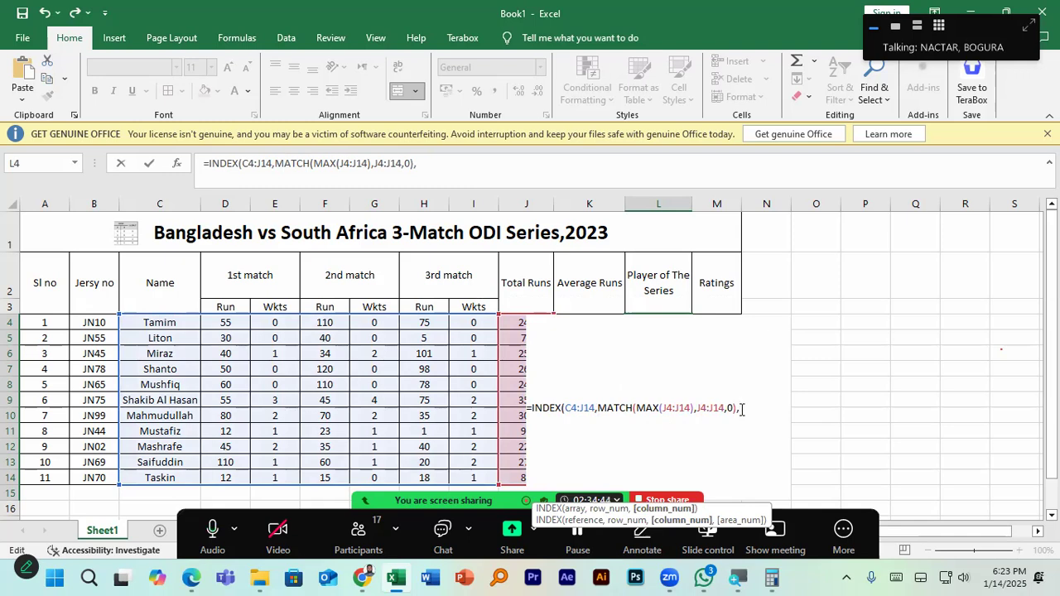
{"action": "type", "text": "1)"}
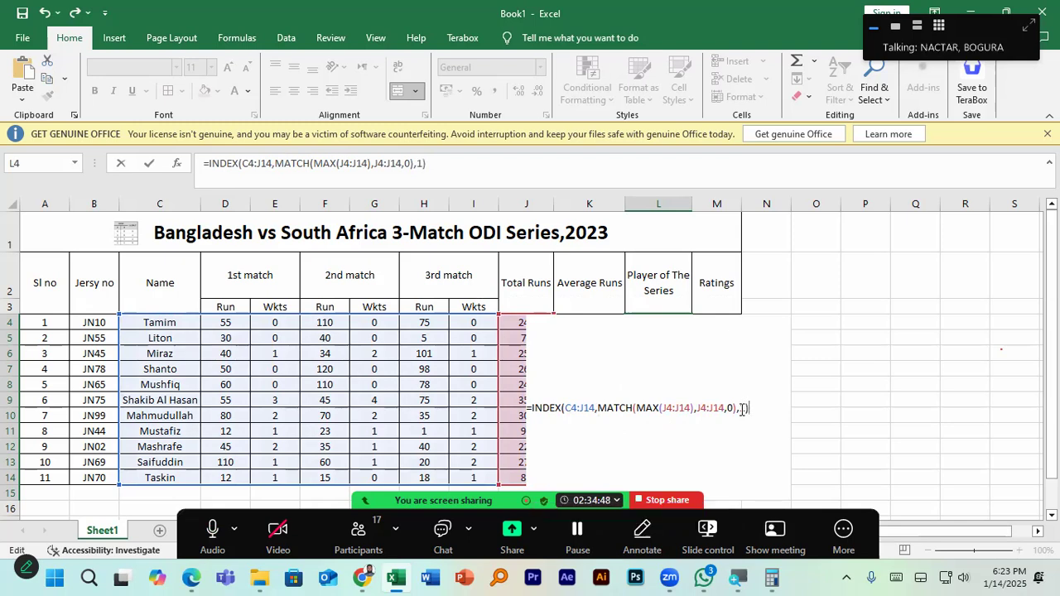
{"action": "key", "text": "Return"}
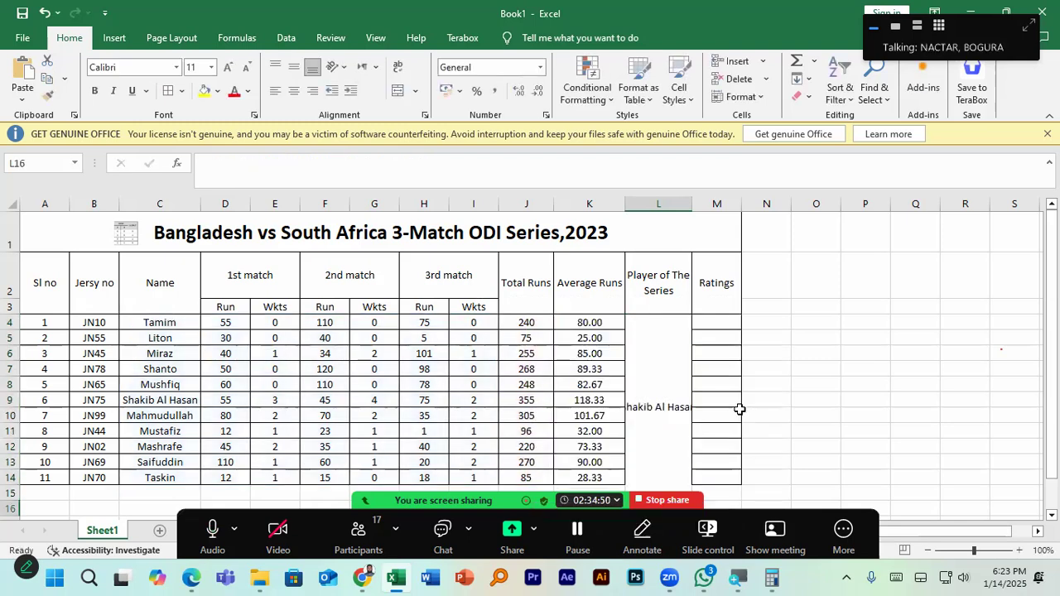
{"action": "left_click_drag", "start_coordinate": [692, 203], "coordinate": [707, 203]}
Examine the array, row number and column number arguments of the INDEX formula in the Player of The Series cell
{"action": "double_click", "coordinate": [665, 407]}
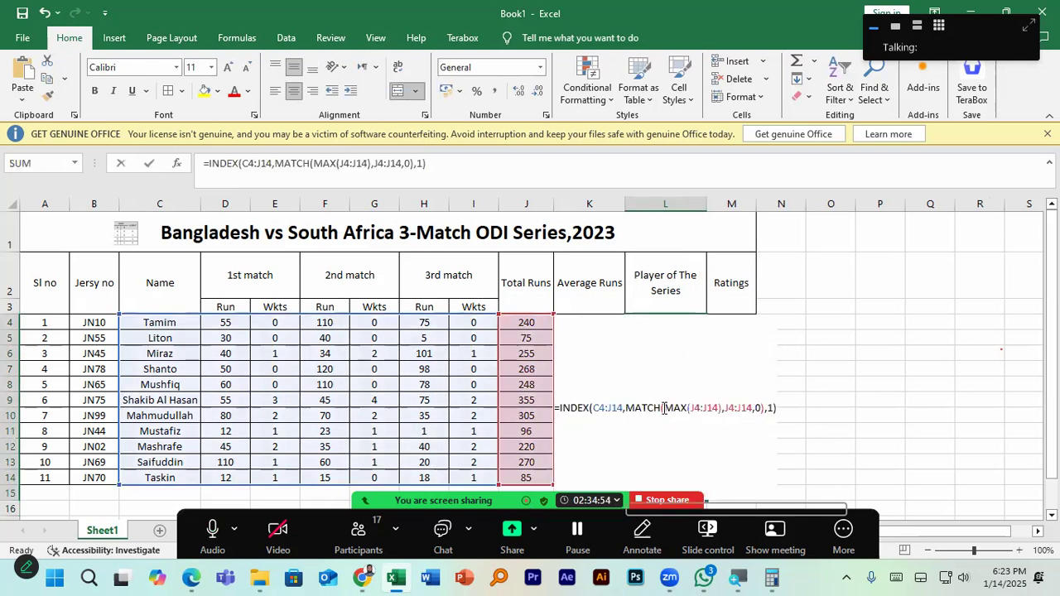
{"action": "left_click", "coordinate": [654, 408]}
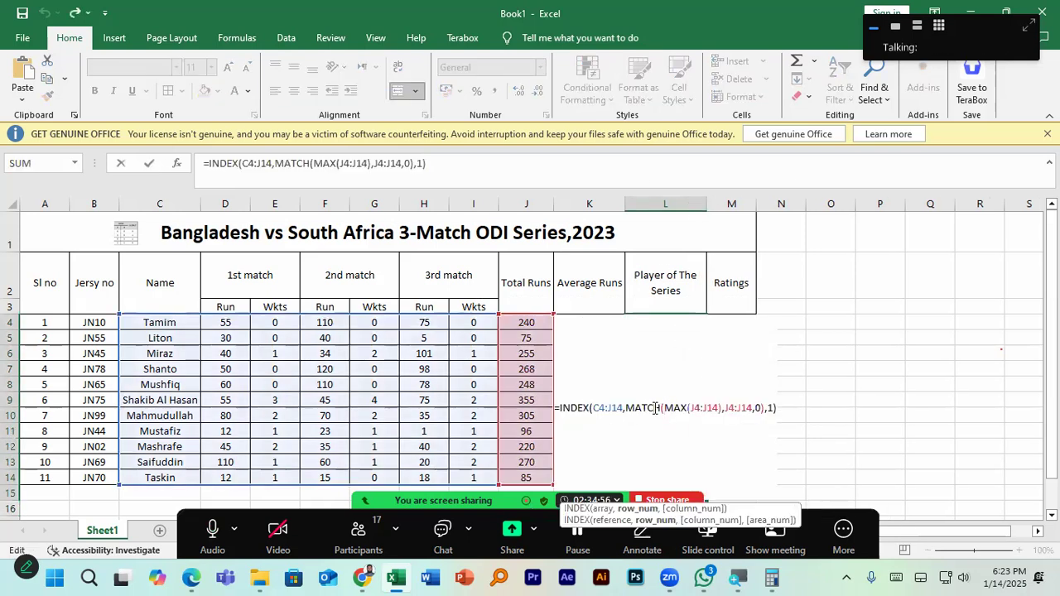
{"action": "left_click", "coordinate": [598, 408]}
{"action": "key", "text": "shift+Left"}
{"action": "key", "text": "shift+Left"}
{"action": "key", "text": "shift+Left"}
{"action": "key", "text": "shift+Left"}
{"action": "key", "text": "shift+Left"}
{"action": "key", "text": "shift+Left"}
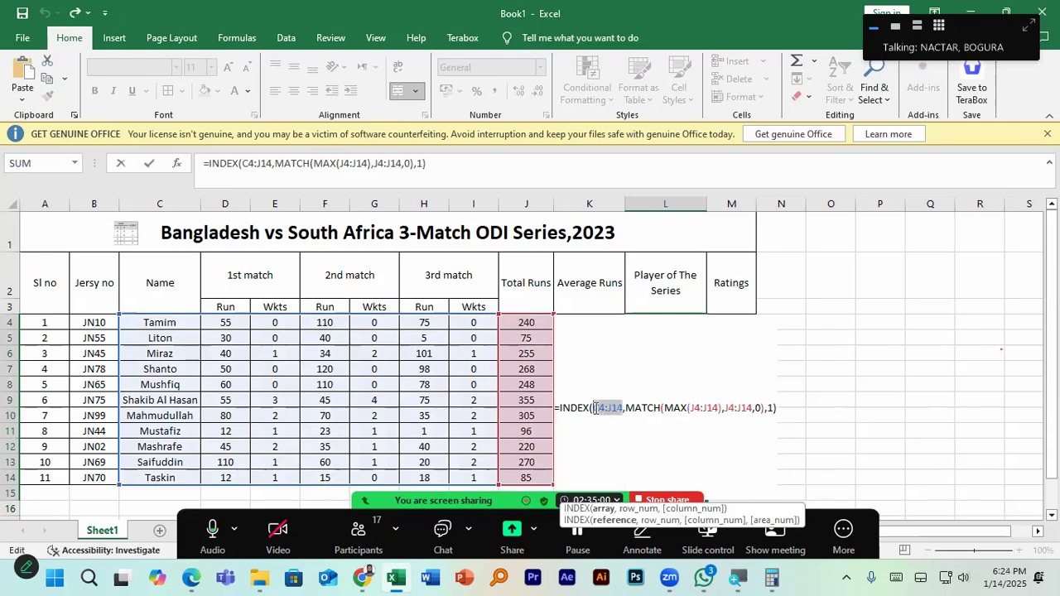
{"action": "left_click_drag", "start_coordinate": [625, 408], "coordinate": [765, 404]}
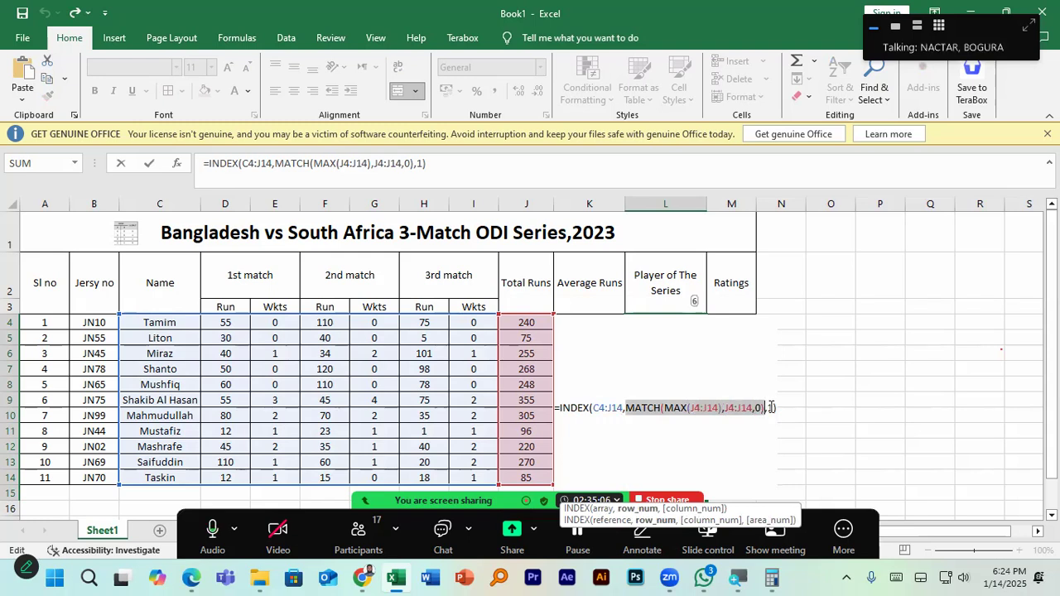
{"action": "left_click", "coordinate": [771, 406]}
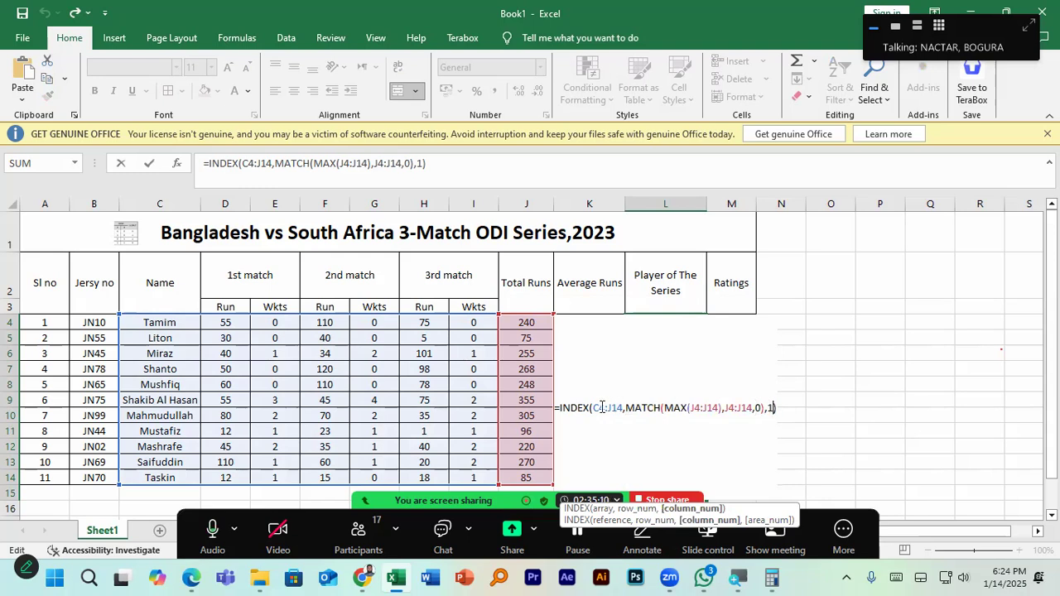
{"action": "left_click_drag", "start_coordinate": [593, 407], "coordinate": [622, 407]}
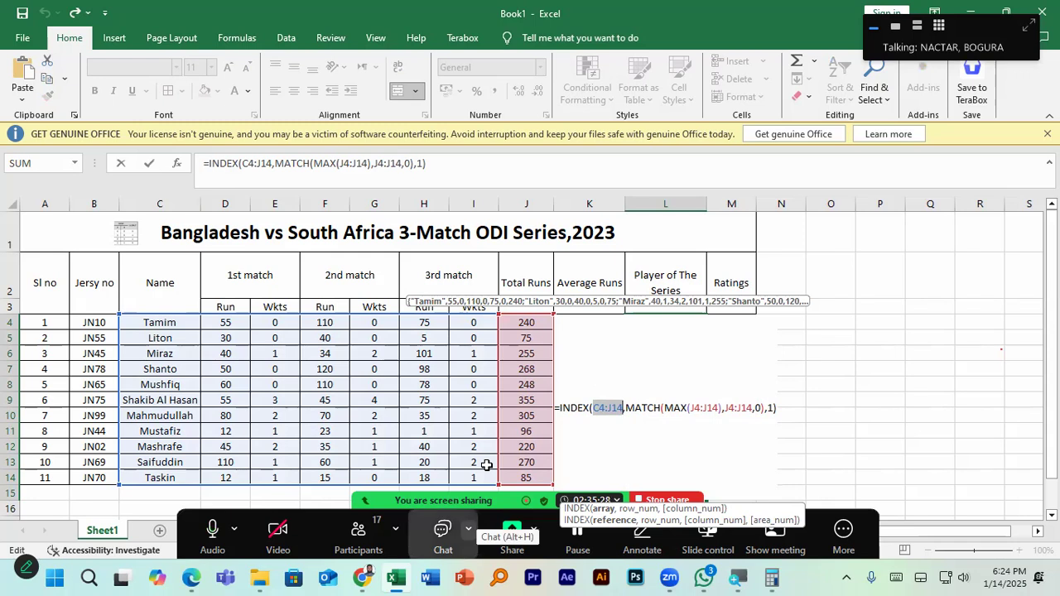
{"action": "left_click", "coordinate": [774, 407]}
{"action": "type", "text": ")"}
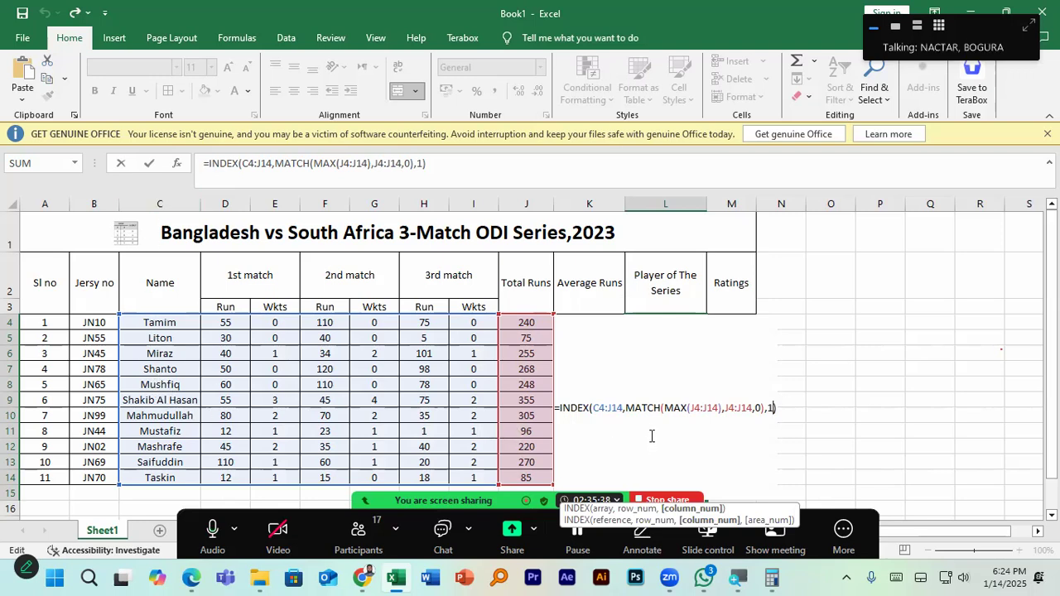
Change the column number argument of the INDEX formula to 2 and commit it
{"action": "left_click", "coordinate": [603, 404]}
{"action": "left_click", "coordinate": [770, 409]}
{"action": "key", "text": "BackSpace"}
{"action": "type", "text": "2"}
{"action": "key", "text": "Return"}
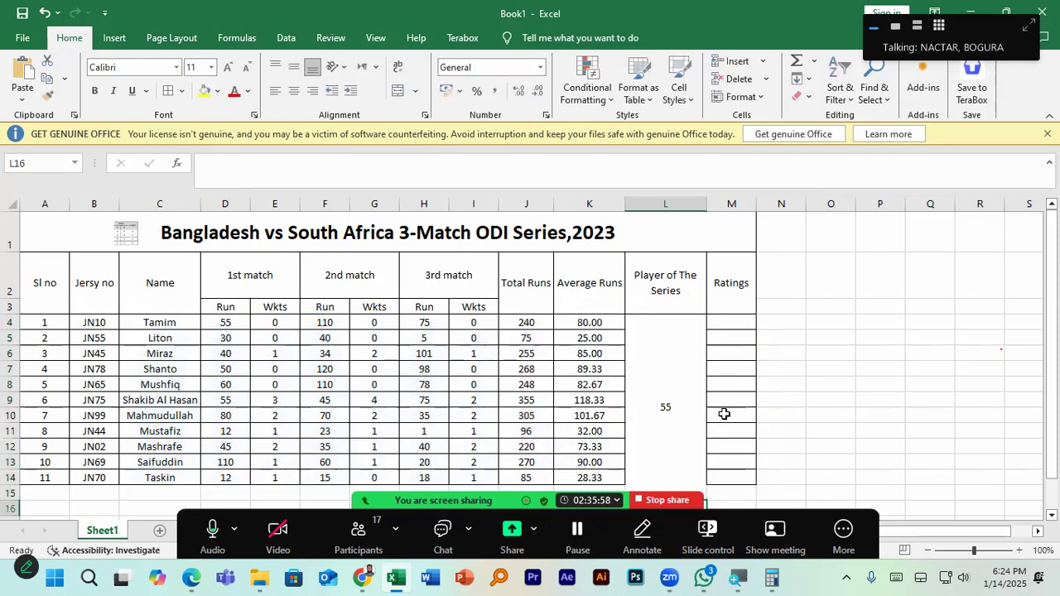
Change the column number argument of the INDEX formula in the Player of The Series cell to 8
{"action": "left_click", "coordinate": [656, 415]}
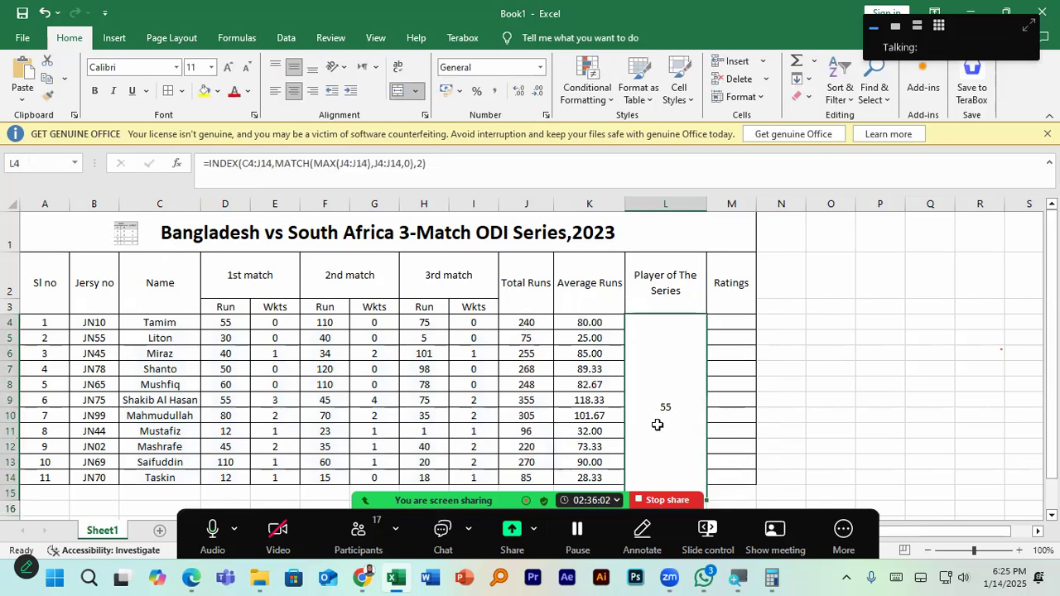
{"action": "double_click", "coordinate": [656, 417]}
{"action": "left_click", "coordinate": [778, 437]}
{"action": "key", "text": "BackSpace"}
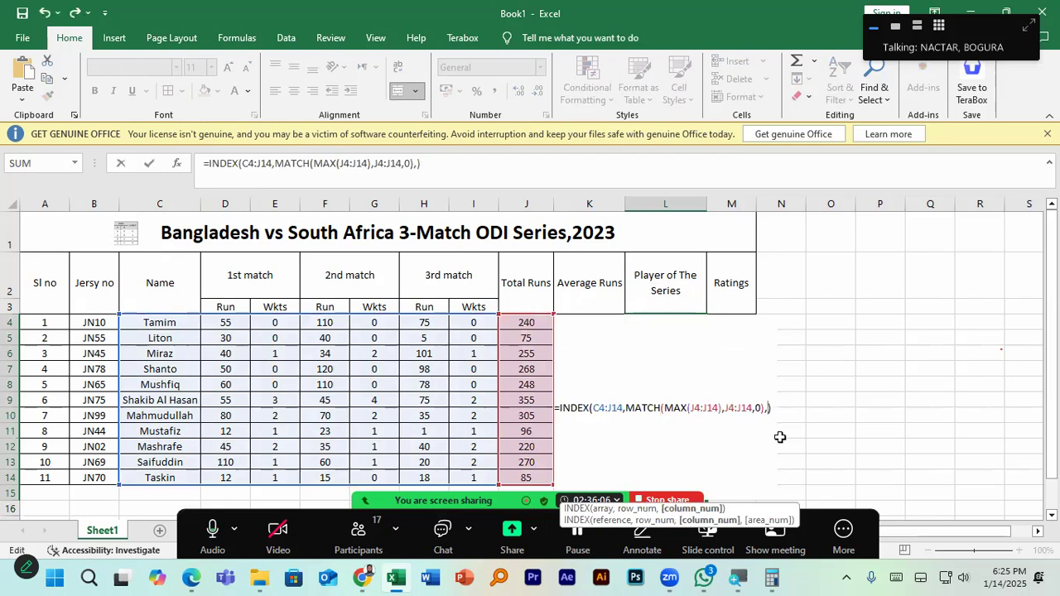
{"action": "type", "text": "8"}
Examine how the C4:J14 array relates to the column number argument in the Player of The Series formula
{"action": "left_click", "coordinate": [603, 407]}
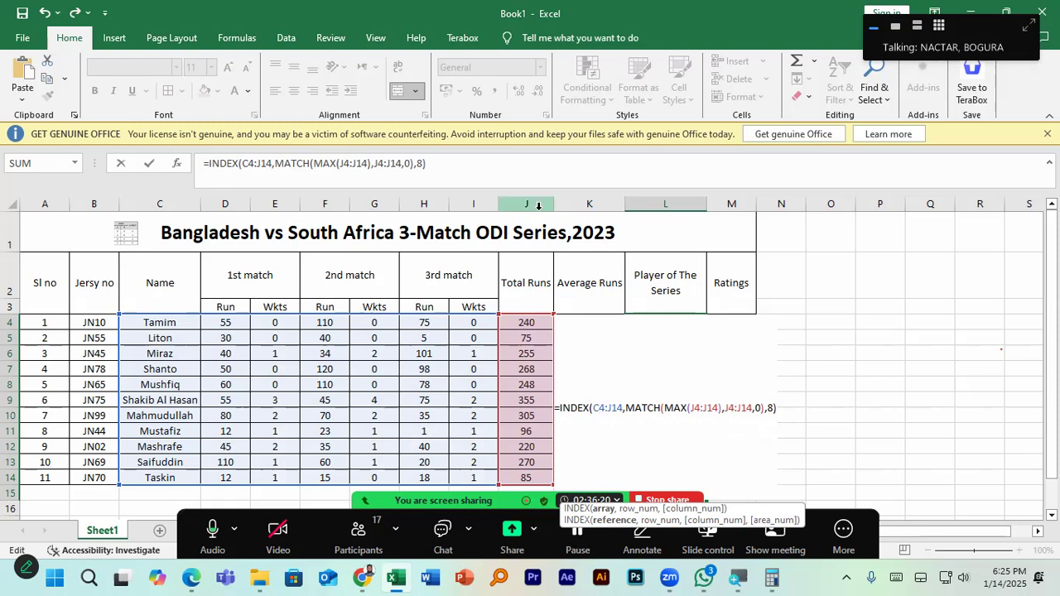
{"action": "left_click", "coordinate": [774, 408]}
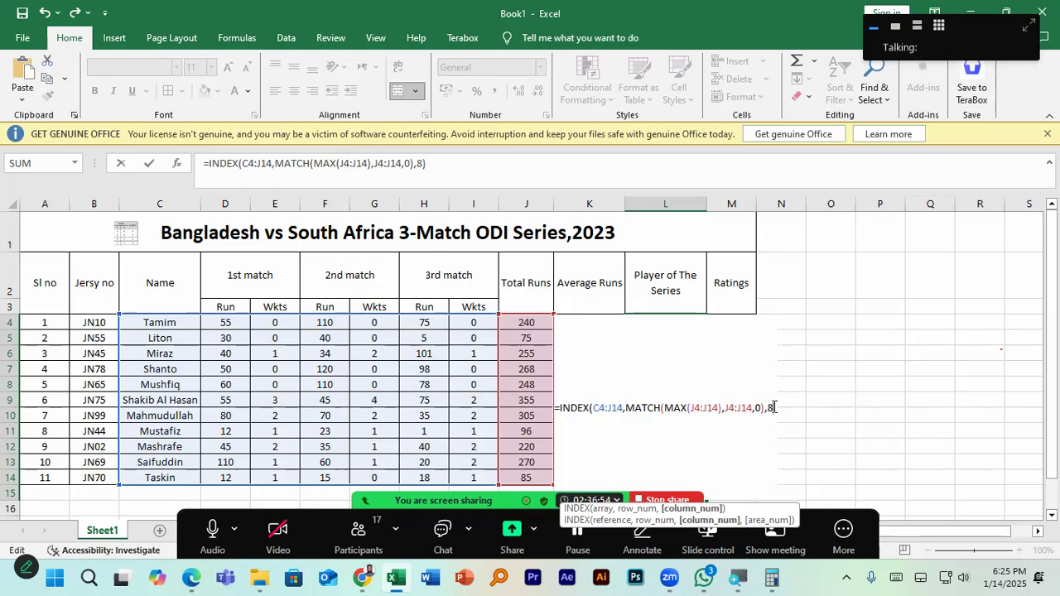
{"action": "left_click", "coordinate": [704, 577]}
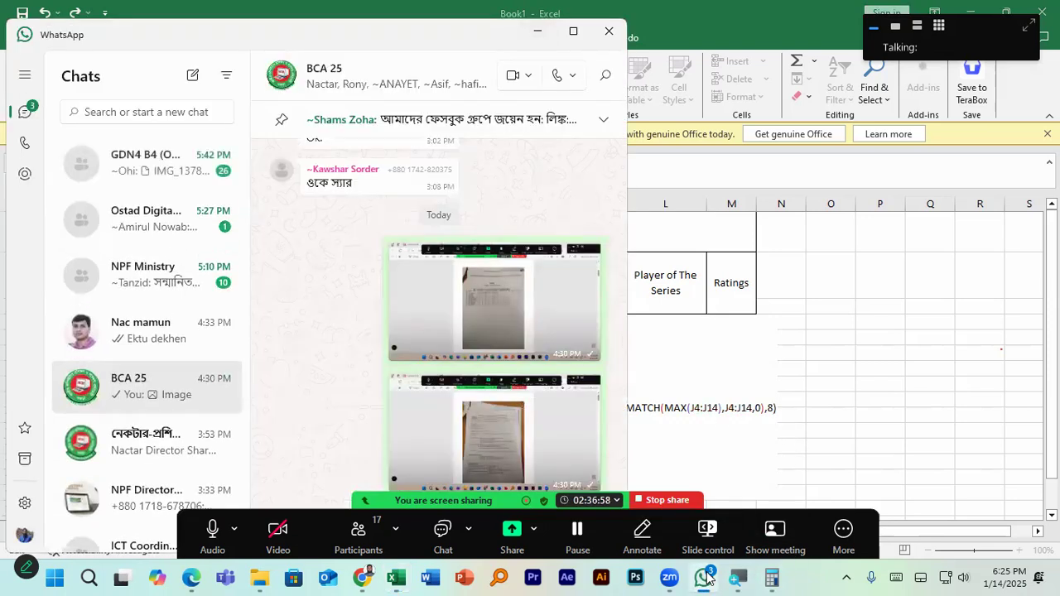
{"action": "left_click", "coordinate": [704, 578]}
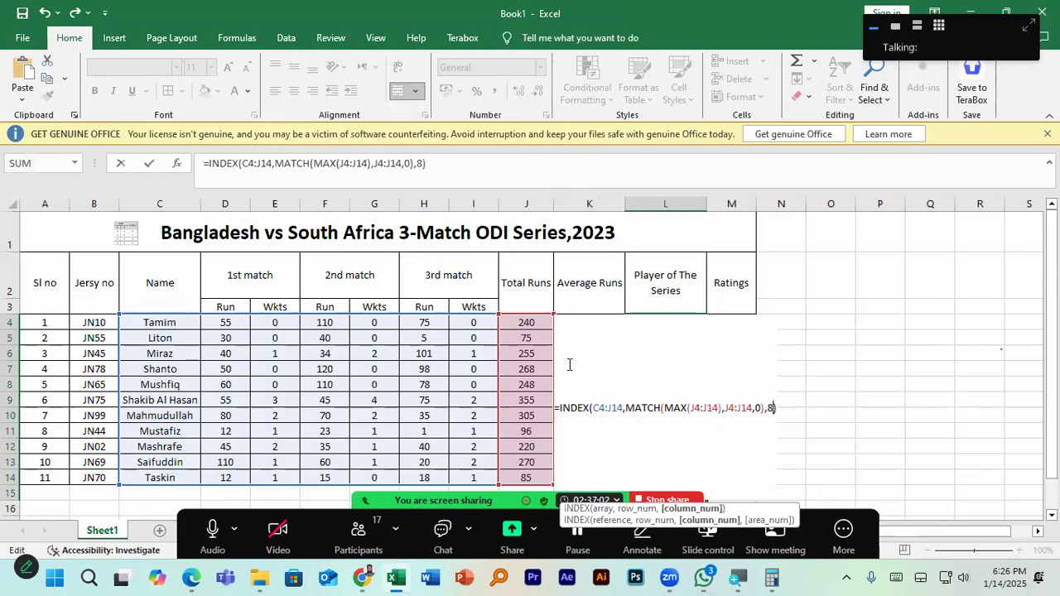
{"action": "left_click", "coordinate": [601, 407]}
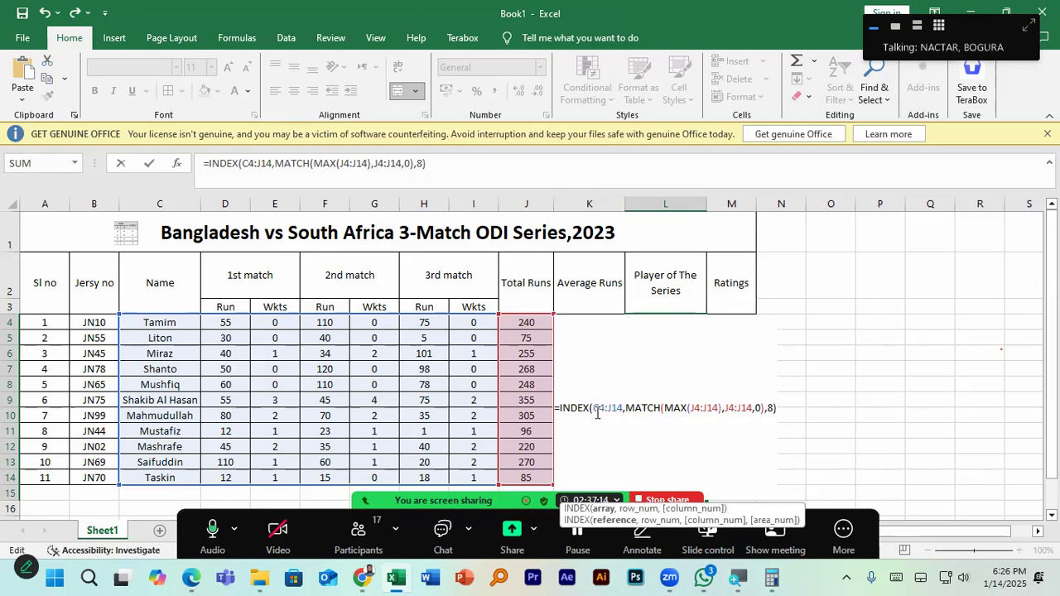
{"action": "left_click", "coordinate": [610, 408]}
{"action": "left_click", "coordinate": [771, 409]}
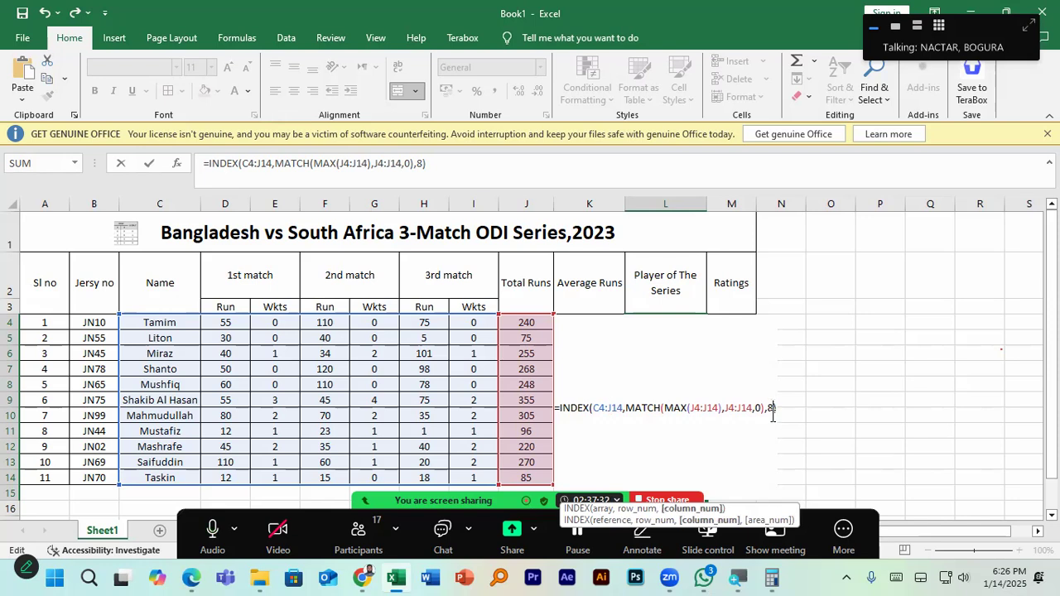
Re-enter 8 as the column number argument of the INDEX formula and commit it
{"action": "type", "text": "0"}
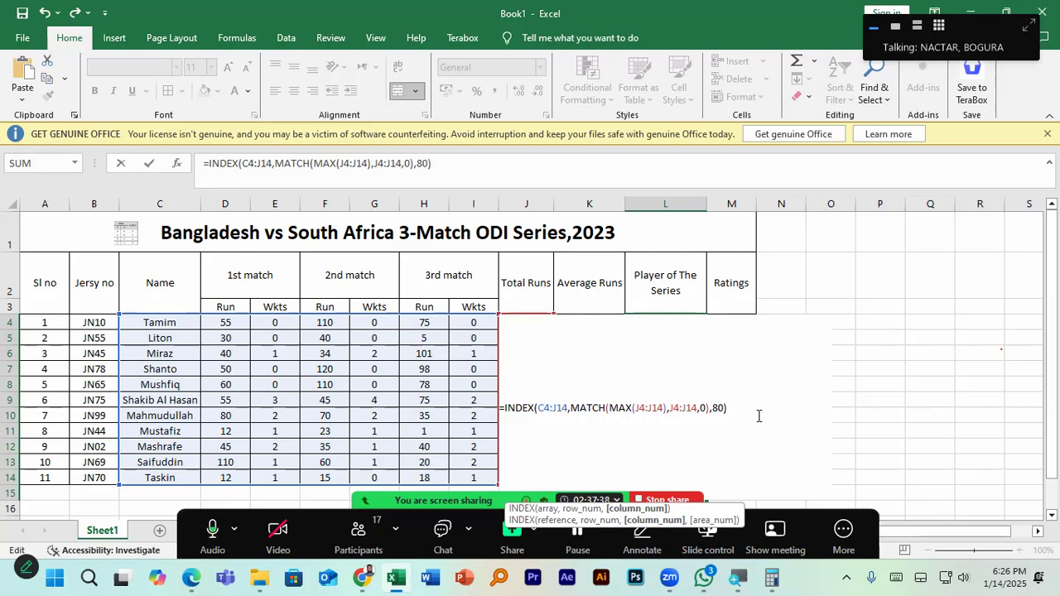
{"action": "key", "text": "BackSpace"}
{"action": "key", "text": "BackSpace"}
{"action": "left_click", "coordinate": [569, 407]}
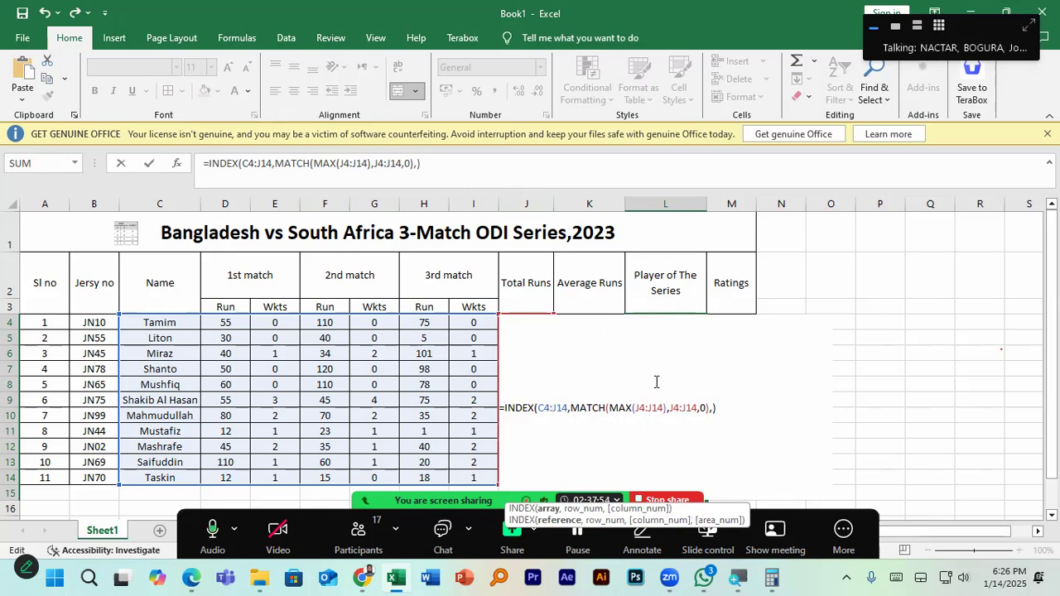
{"action": "left_click", "coordinate": [712, 407]}
{"action": "type", "text": "8"}
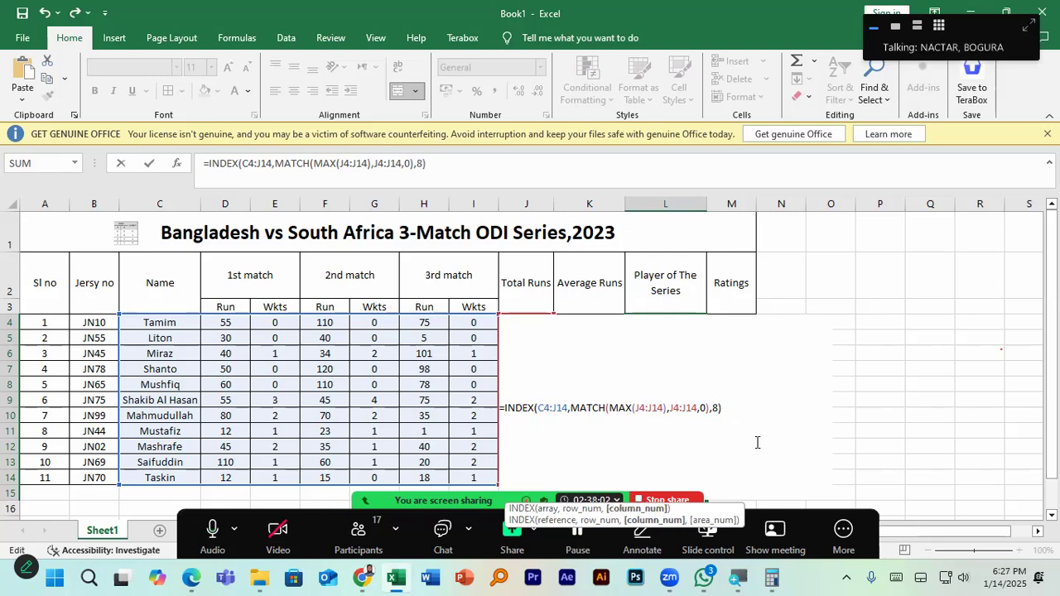
{"action": "key", "text": "Return"}
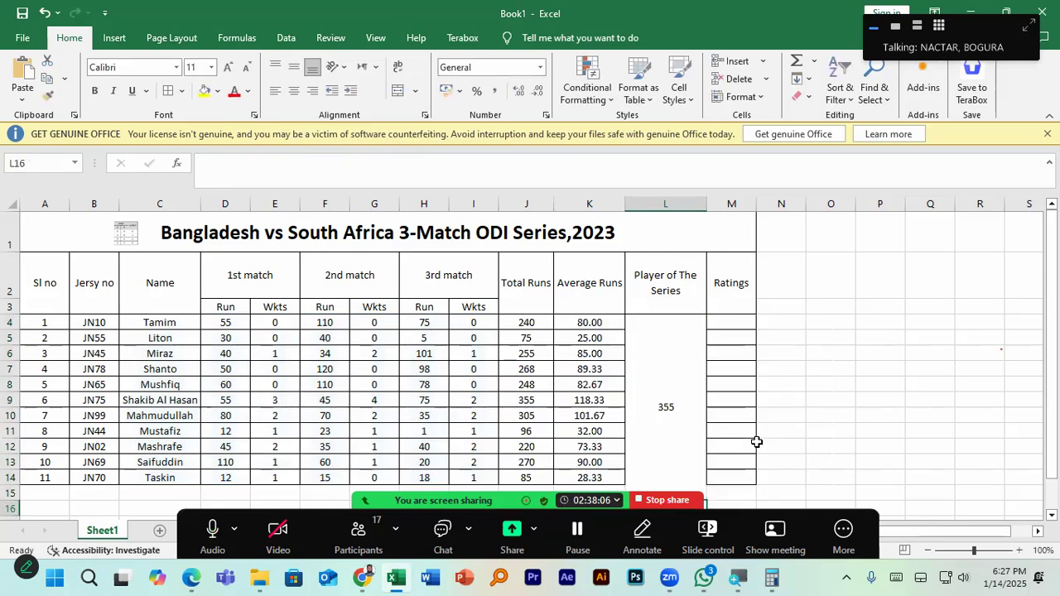
Set the column number argument of the INDEX formula in the Player of The Series cell to 1 and commit it
{"action": "double_click", "coordinate": [677, 418]}
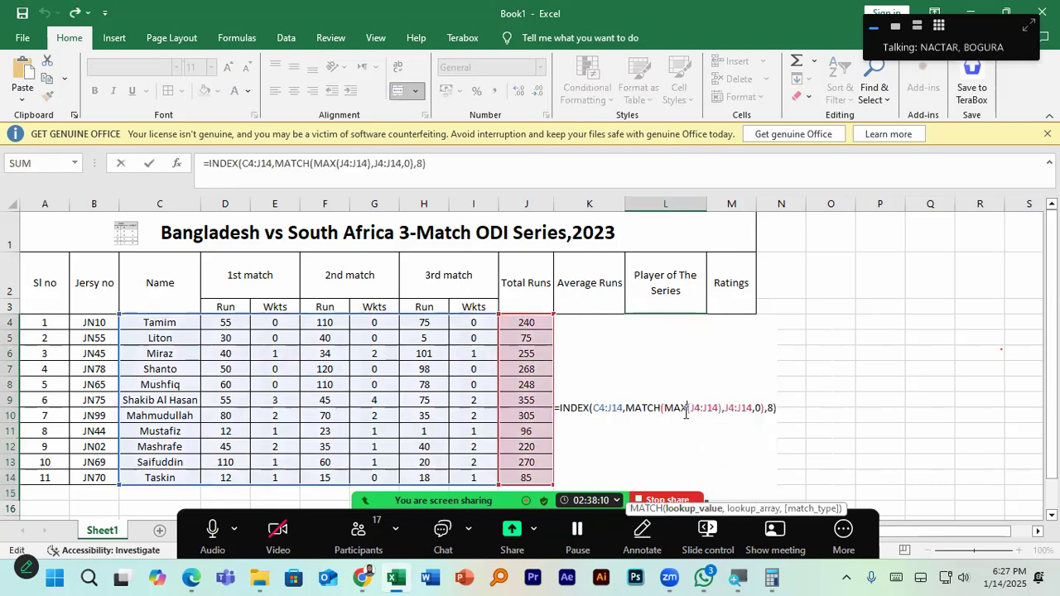
{"action": "left_click", "coordinate": [772, 408]}
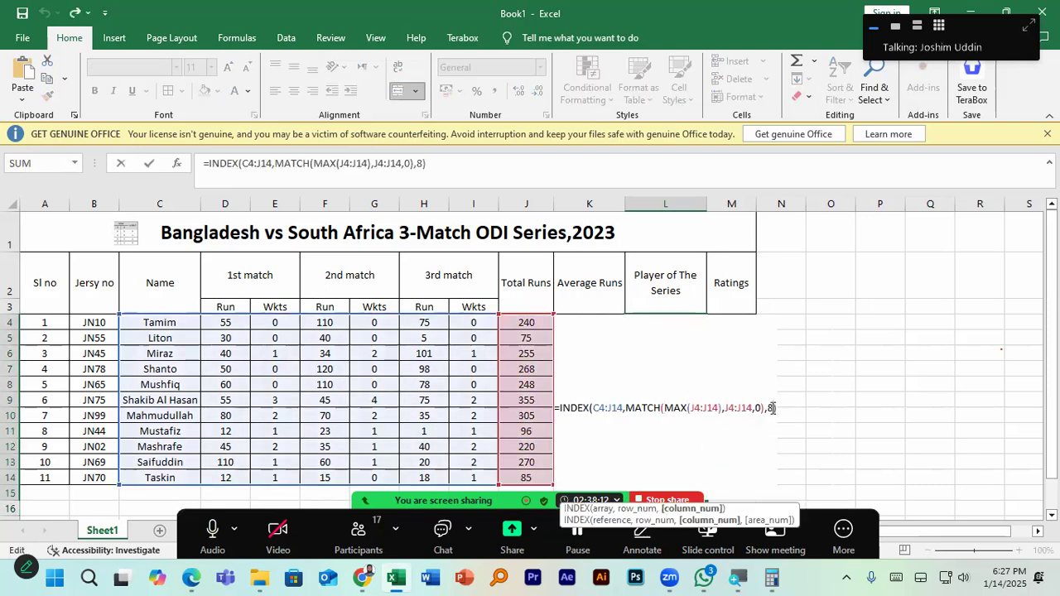
{"action": "key", "text": "BackSpace"}
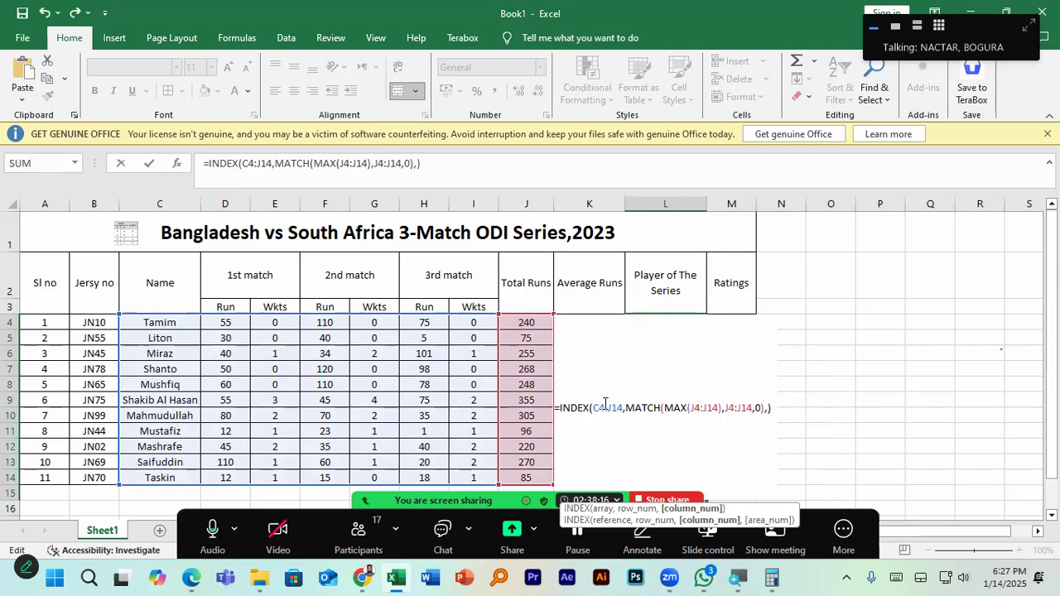
{"action": "left_click_drag", "start_coordinate": [594, 408], "coordinate": [623, 408]}
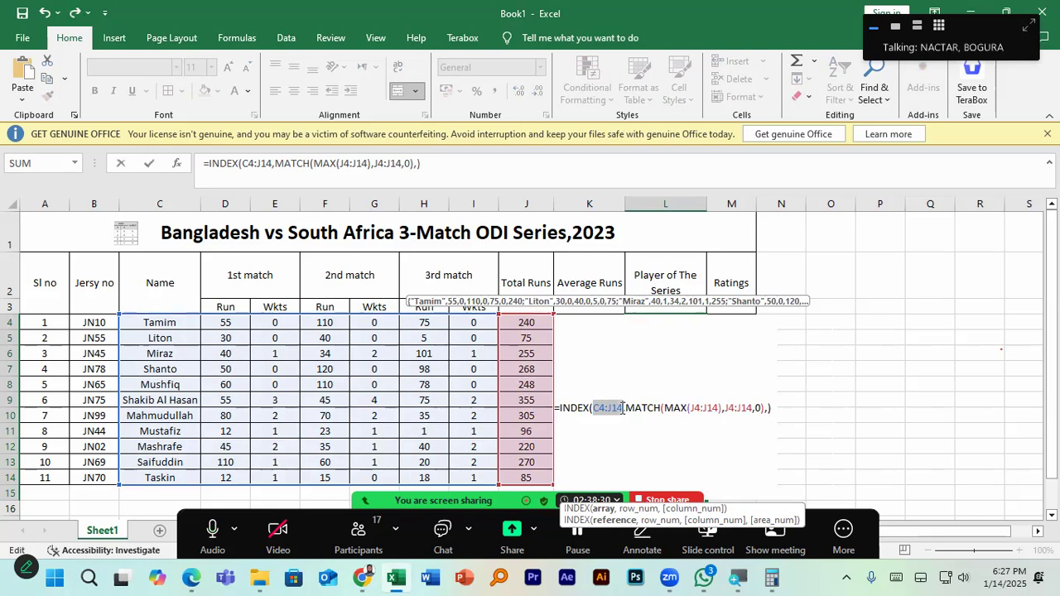
{"action": "left_click", "coordinate": [769, 409]}
{"action": "type", "text": "1"}
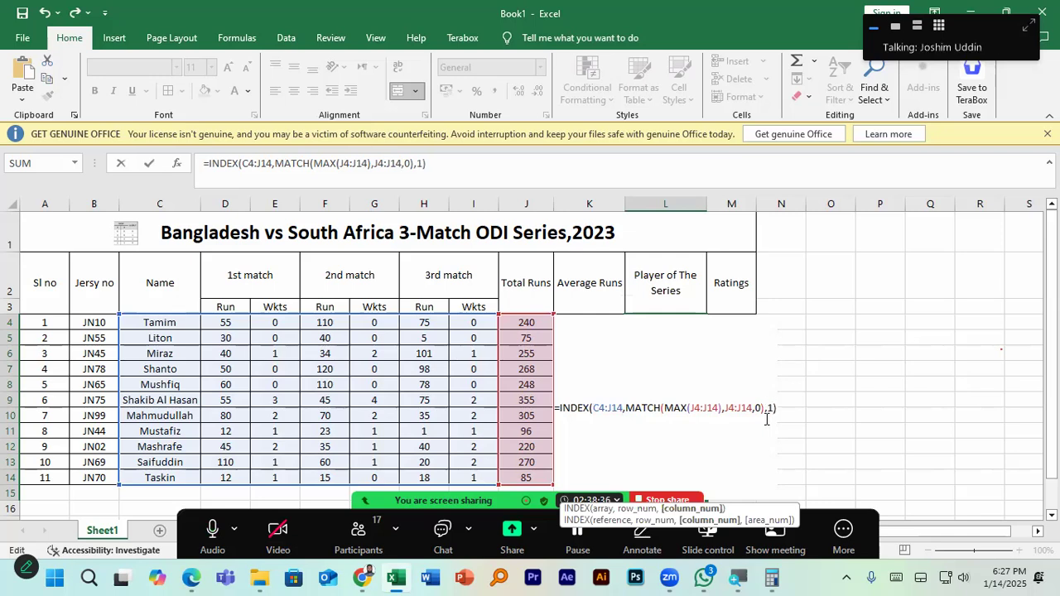
{"action": "key", "text": "Return"}
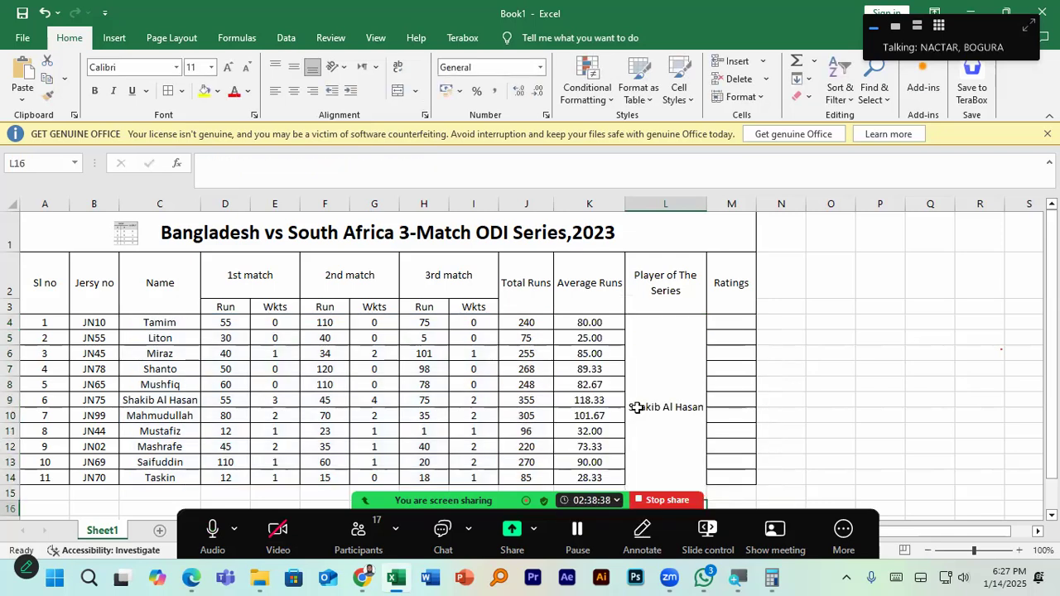
Orient the Player of The Series name Angle Counterclockwise and make it bold, as the questions PDF asks
{"action": "left_click", "coordinate": [665, 412]}
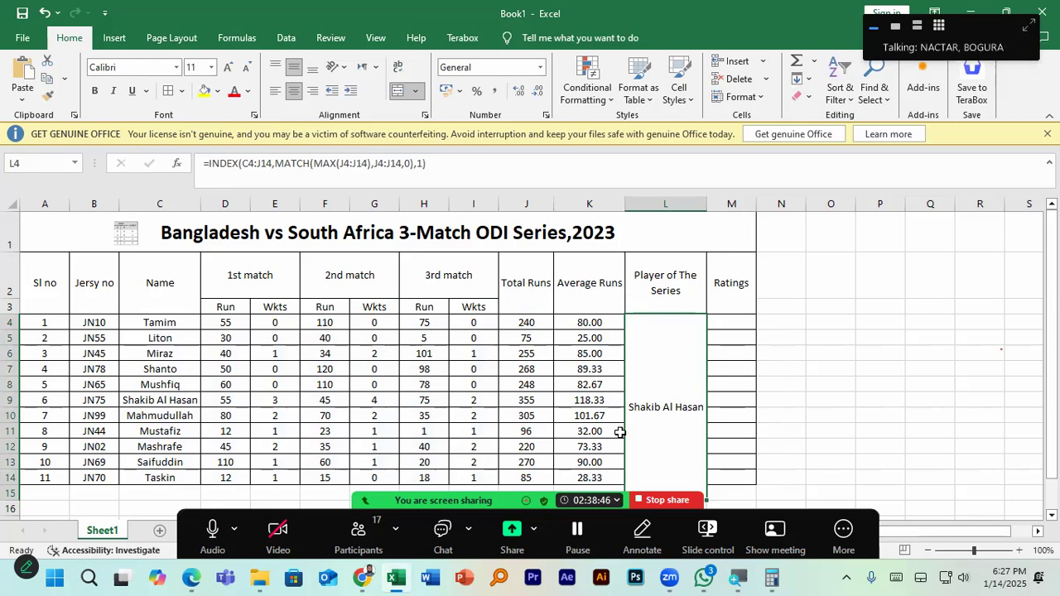
{"action": "left_click", "coordinate": [342, 68]}
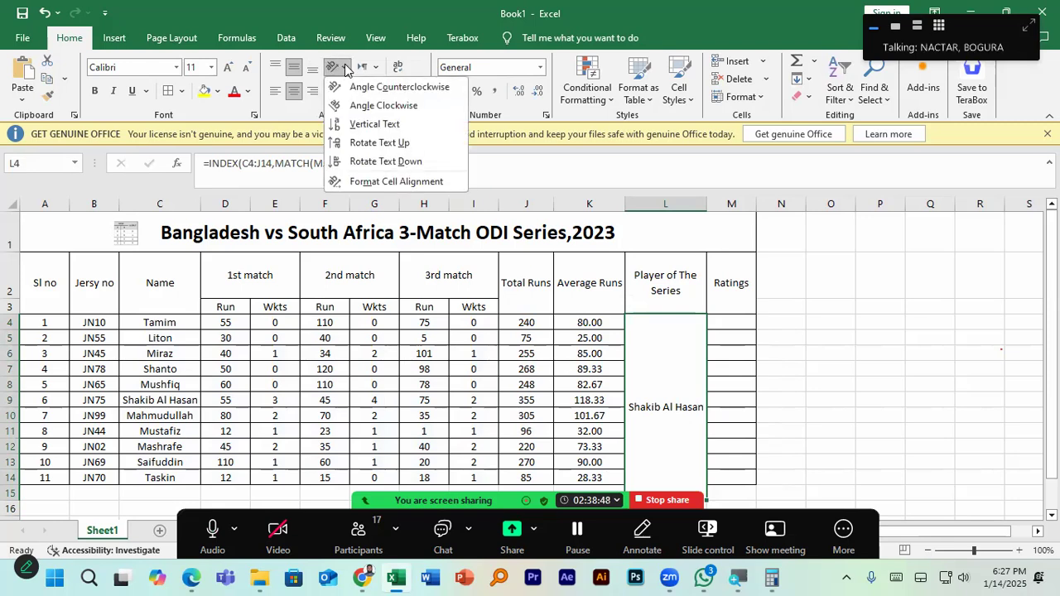
{"action": "left_click", "coordinate": [394, 88]}
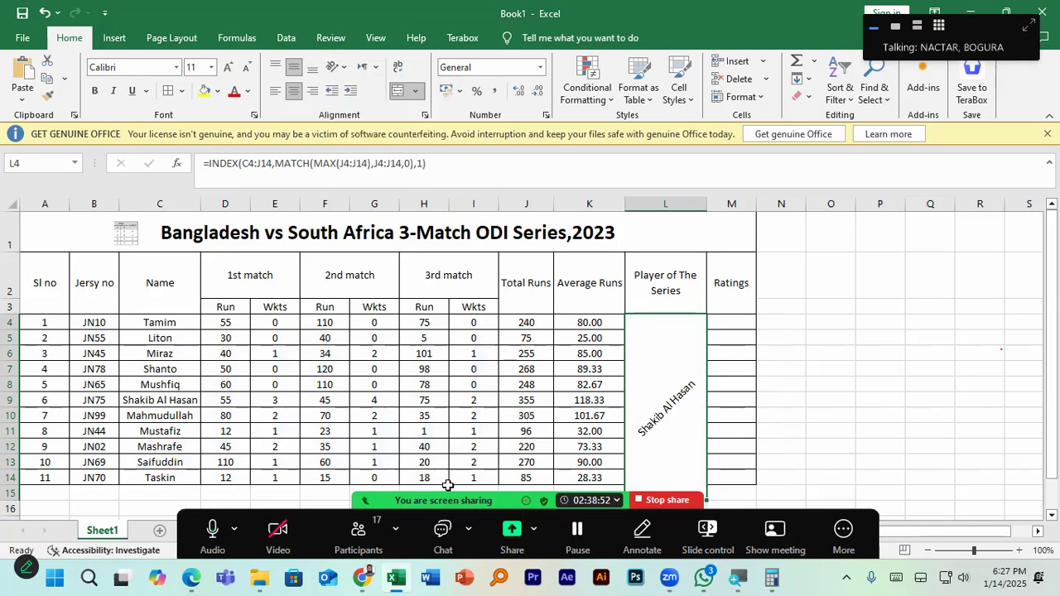
{"action": "left_click", "coordinate": [191, 578]}
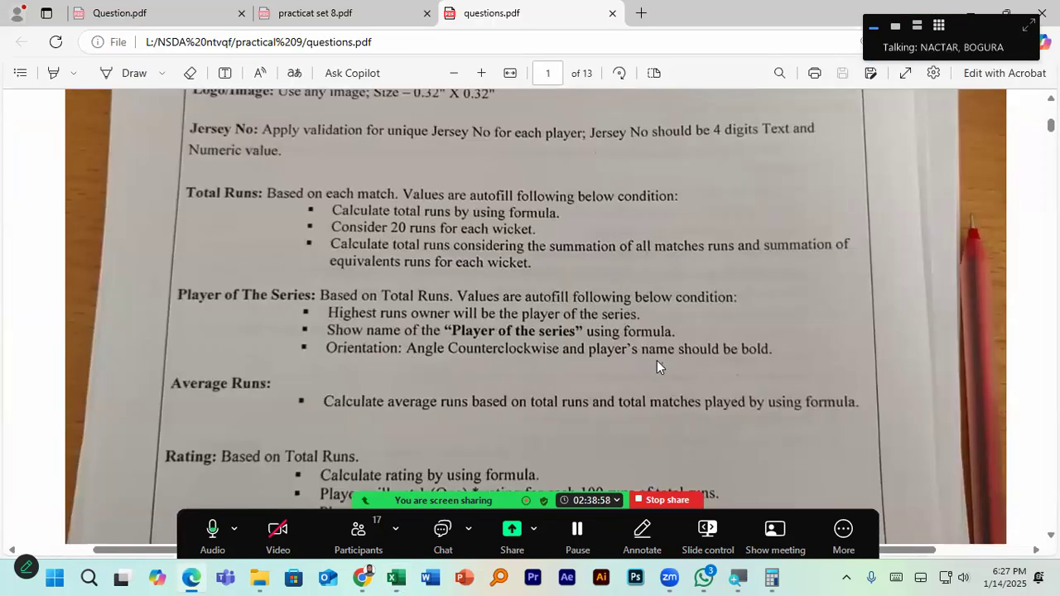
{"action": "left_click", "coordinate": [398, 577]}
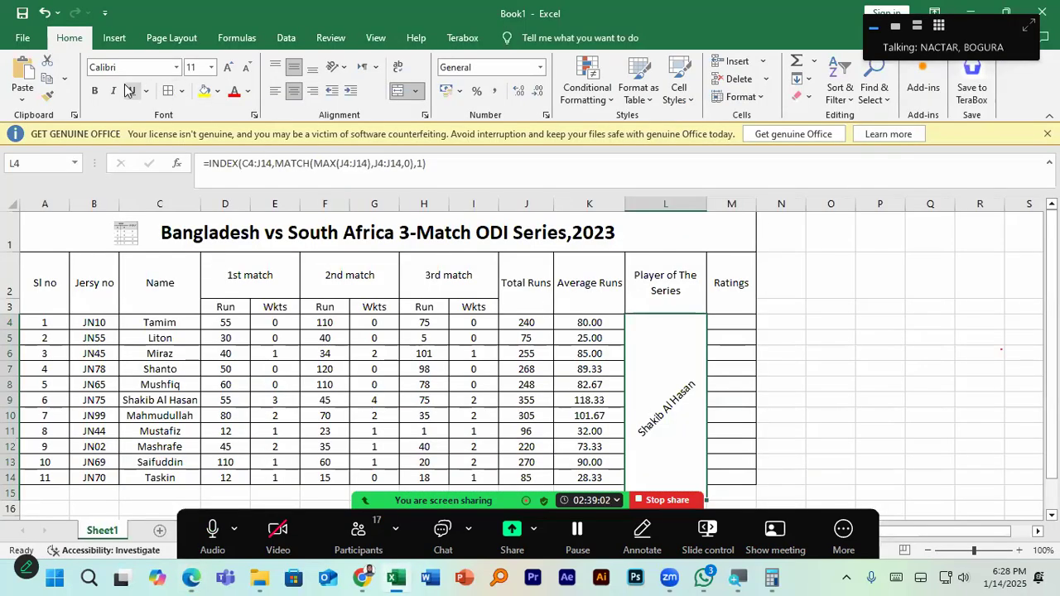
{"action": "left_click", "coordinate": [94, 90]}
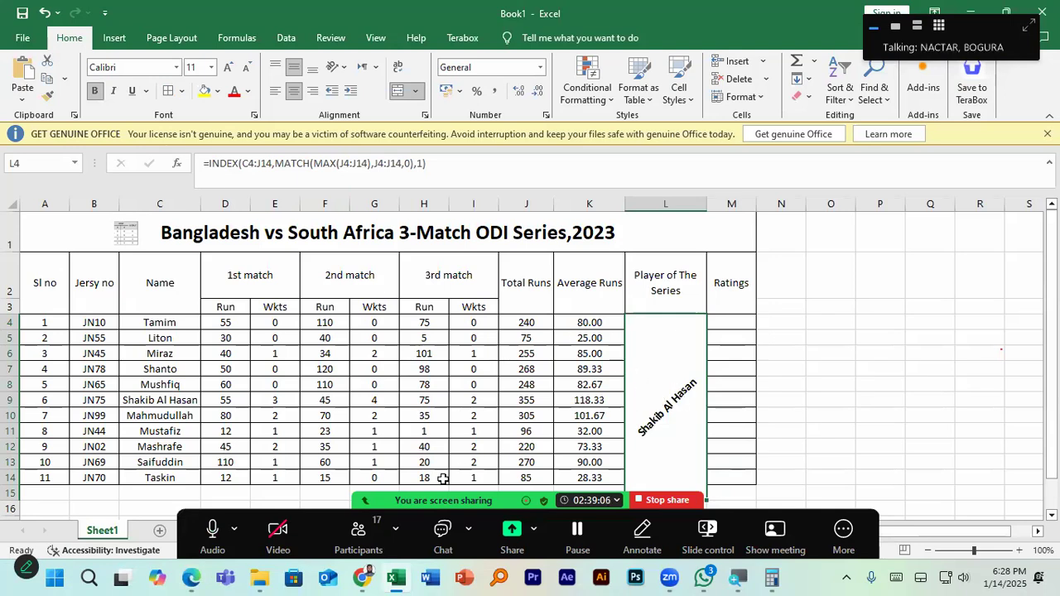
Switch to the questions PDF, read the Rating rules based on total runs, and return to the Excel worksheet
{"action": "left_click", "coordinate": [191, 578]}
{"action": "scroll", "coordinate": [323, 414], "scroll_direction": "down", "scroll_amount": 1}
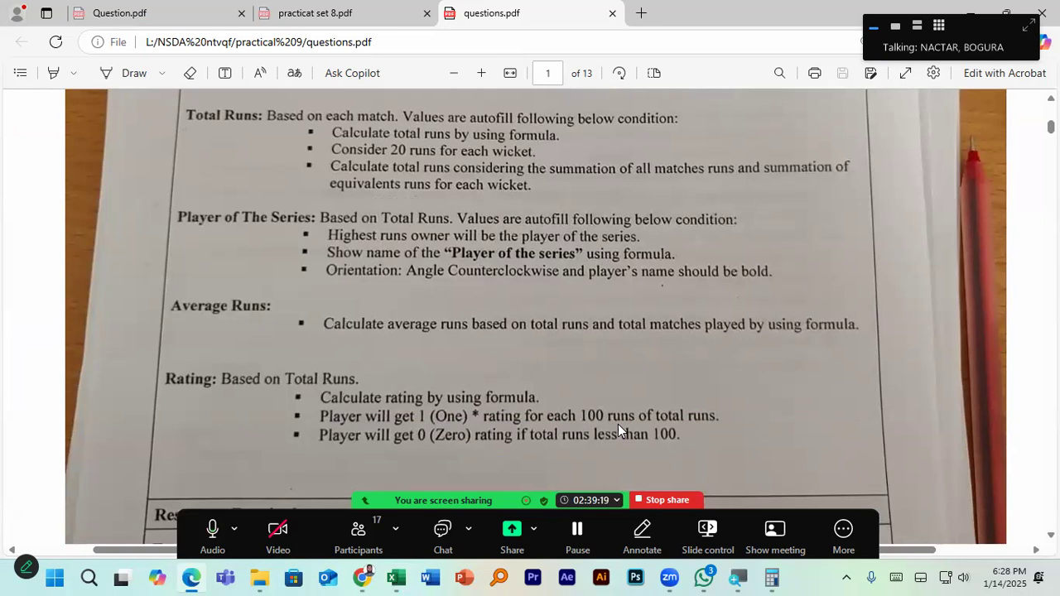
{"action": "left_click", "coordinate": [399, 578]}
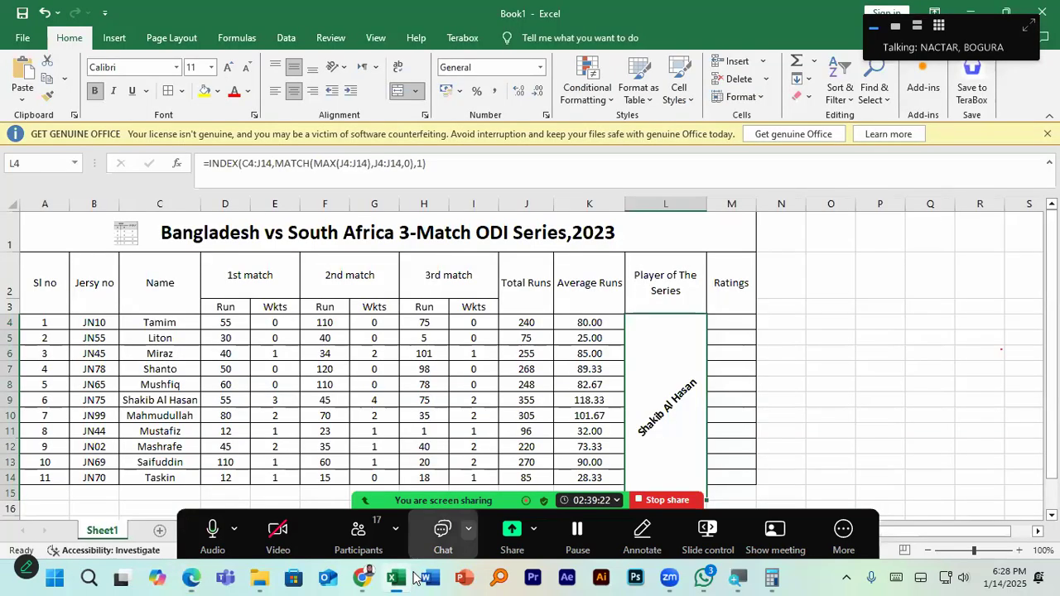
{"action": "left_click", "coordinate": [728, 329]}
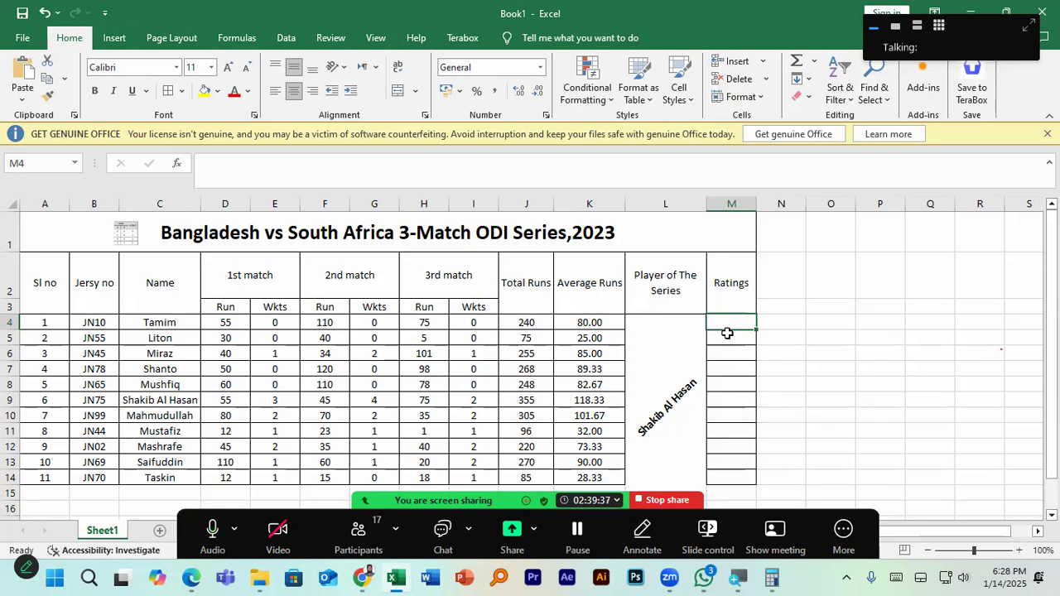
{"action": "left_click", "coordinate": [196, 578]}
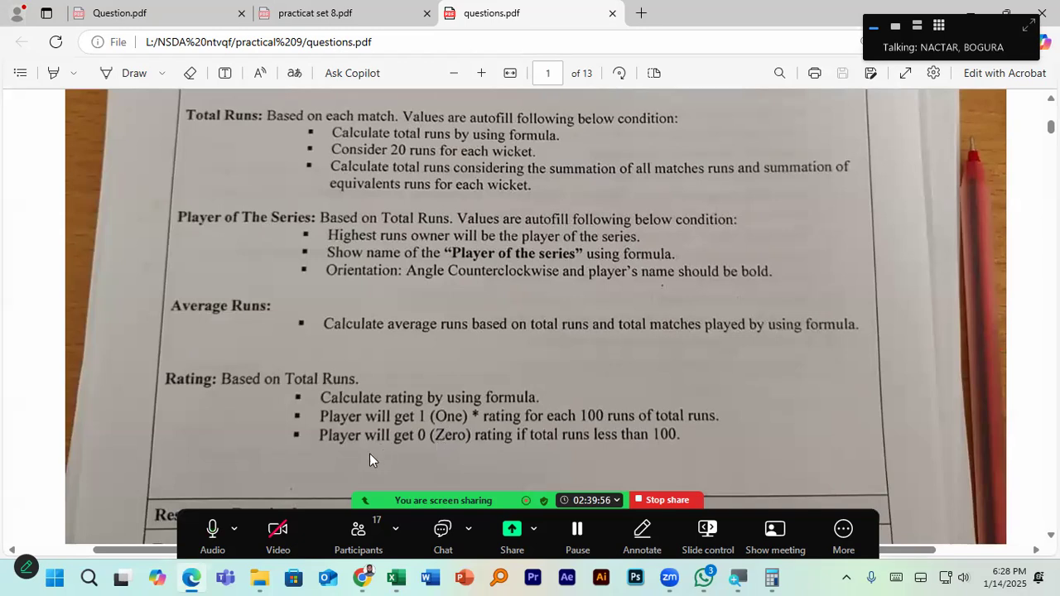
{"action": "left_click", "coordinate": [399, 578]}
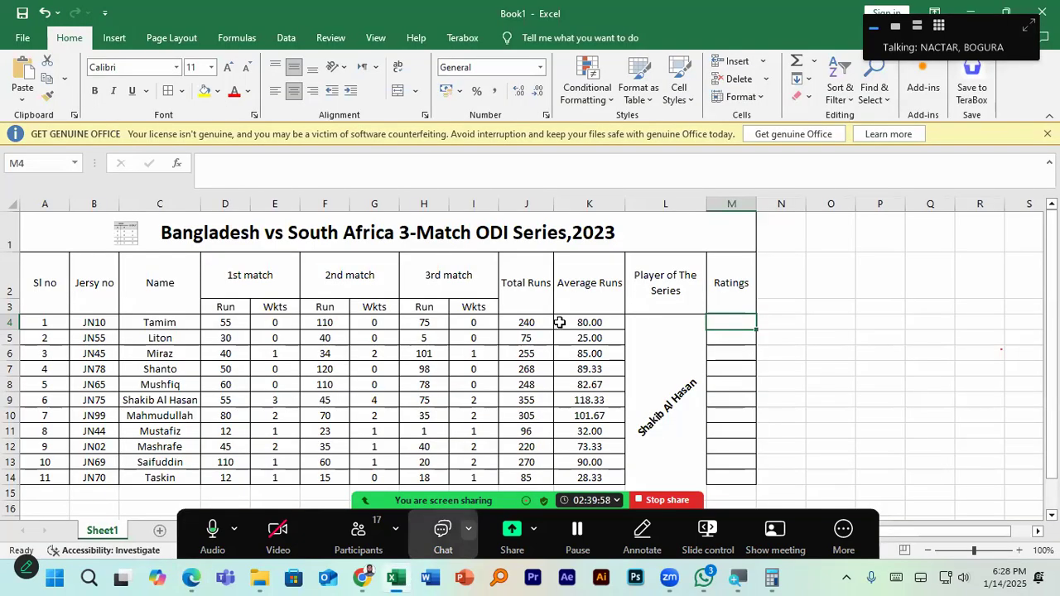
Go through the Ratings cells M5 to M14 one by one against each player's total runs
{"action": "left_click", "coordinate": [730, 338]}
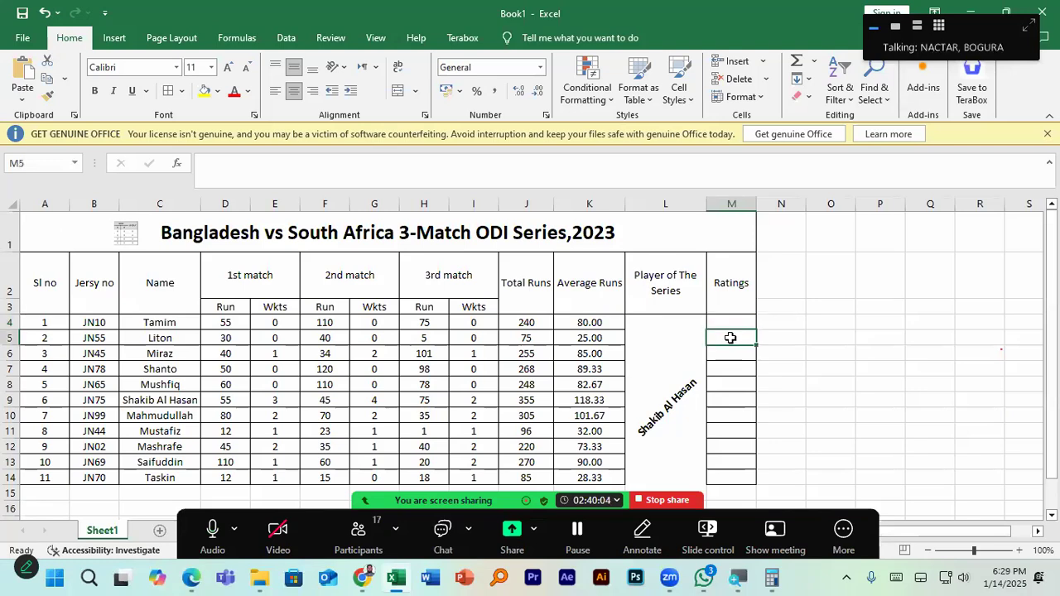
{"action": "left_click", "coordinate": [728, 352]}
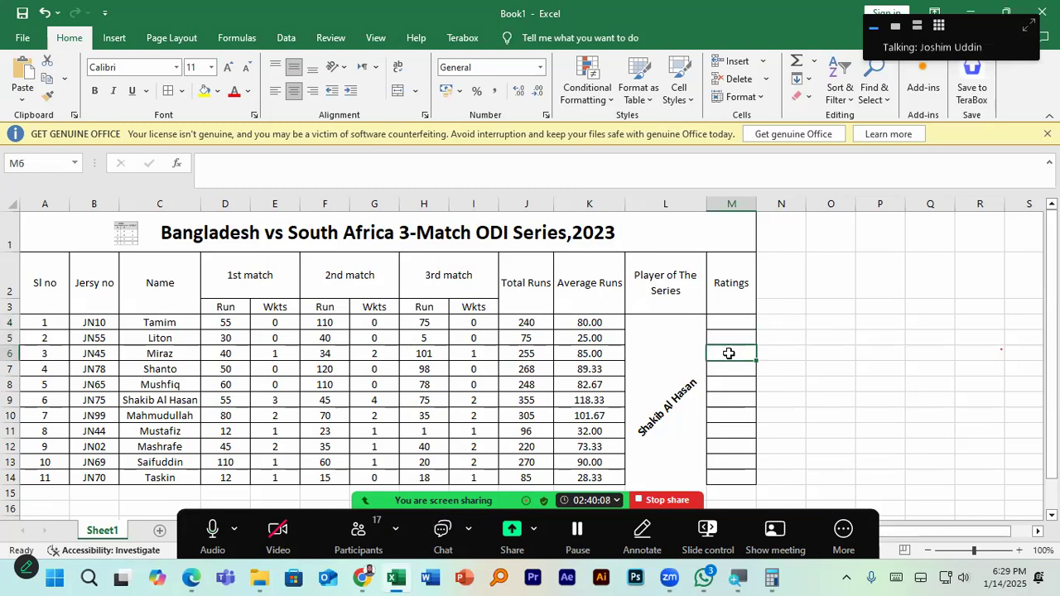
{"action": "left_click", "coordinate": [730, 370]}
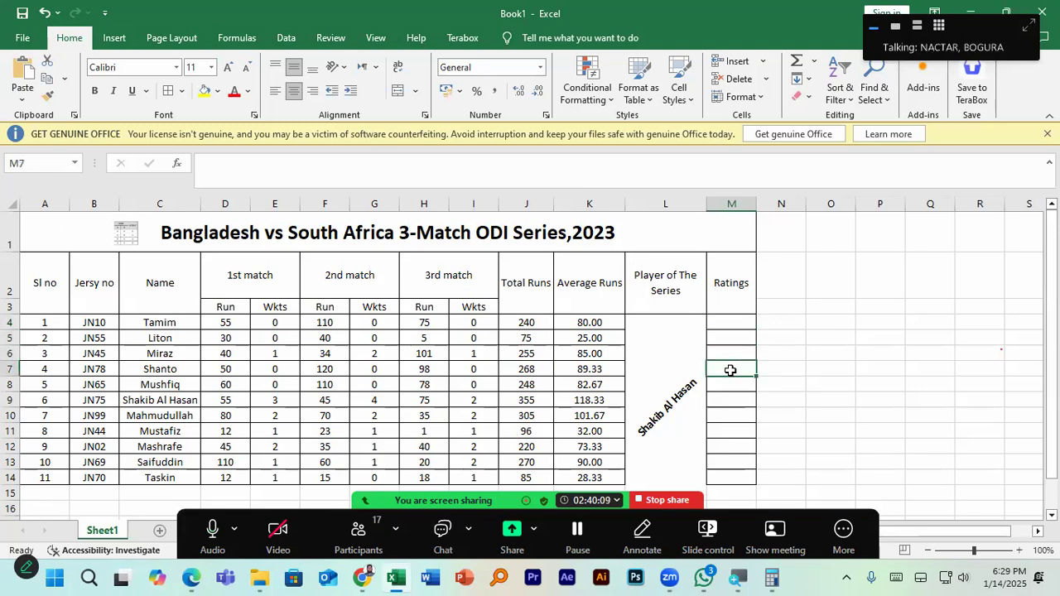
{"action": "left_click", "coordinate": [732, 385]}
{"action": "left_click", "coordinate": [734, 400]}
{"action": "left_click", "coordinate": [734, 416]}
{"action": "left_click", "coordinate": [737, 434]}
{"action": "left_click", "coordinate": [736, 447]}
{"action": "left_click", "coordinate": [737, 462]}
{"action": "left_click", "coordinate": [738, 478]}
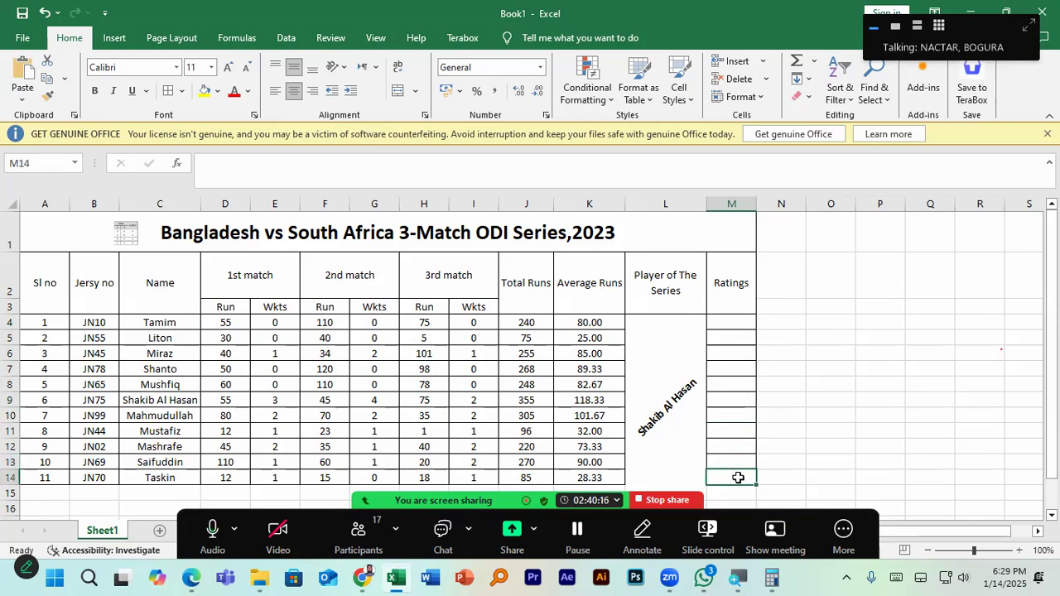
Start an IF formula in Ratings cell M4 that returns "***" when J4/100=3
{"action": "left_click", "coordinate": [727, 322]}
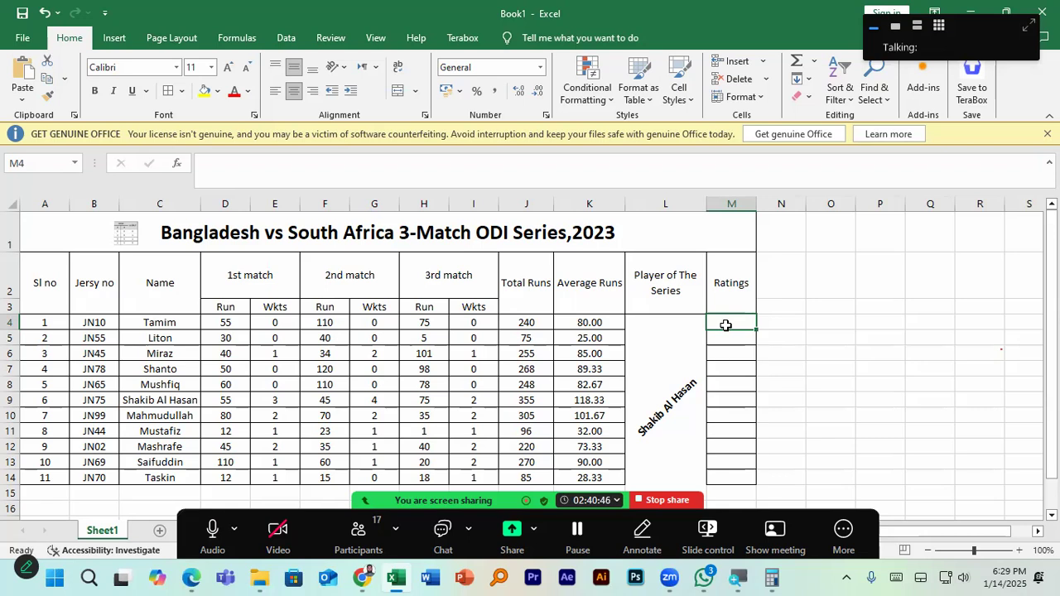
{"action": "type", "text": "="}
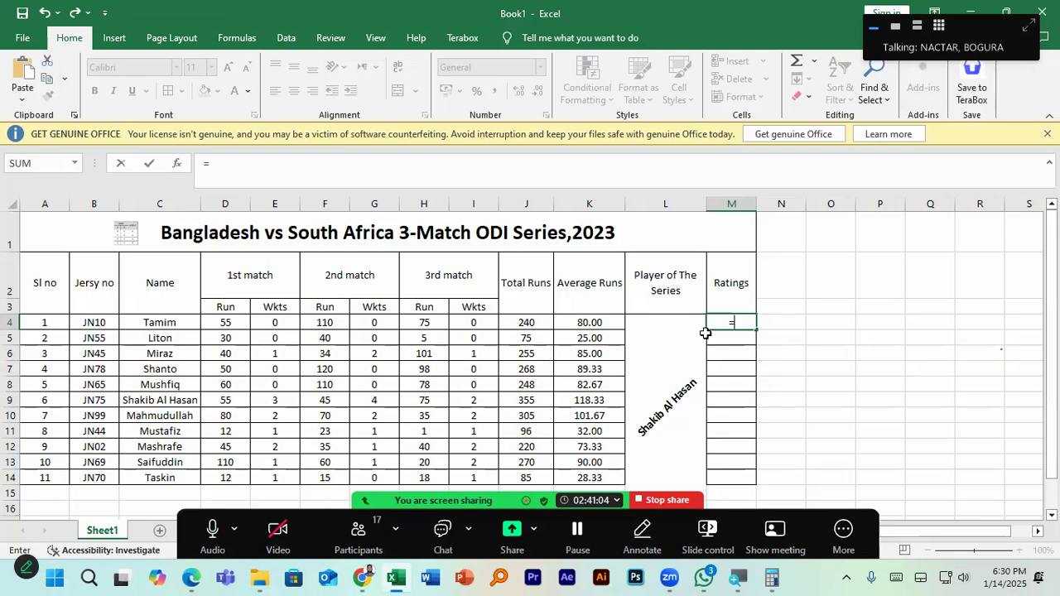
{"action": "left_click", "coordinate": [680, 499]}
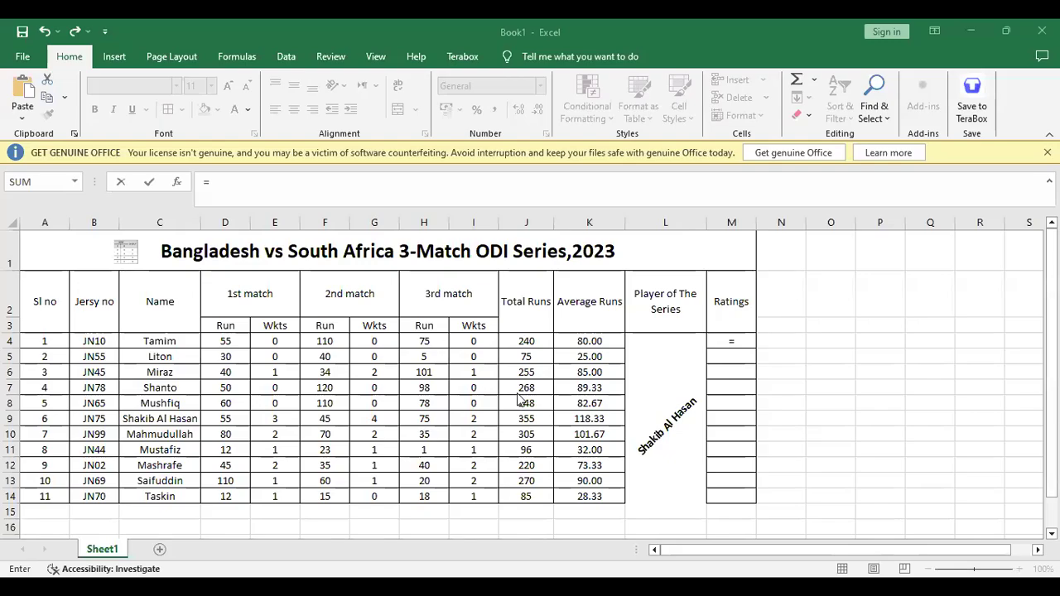
{"action": "left_click", "coordinate": [748, 342]}
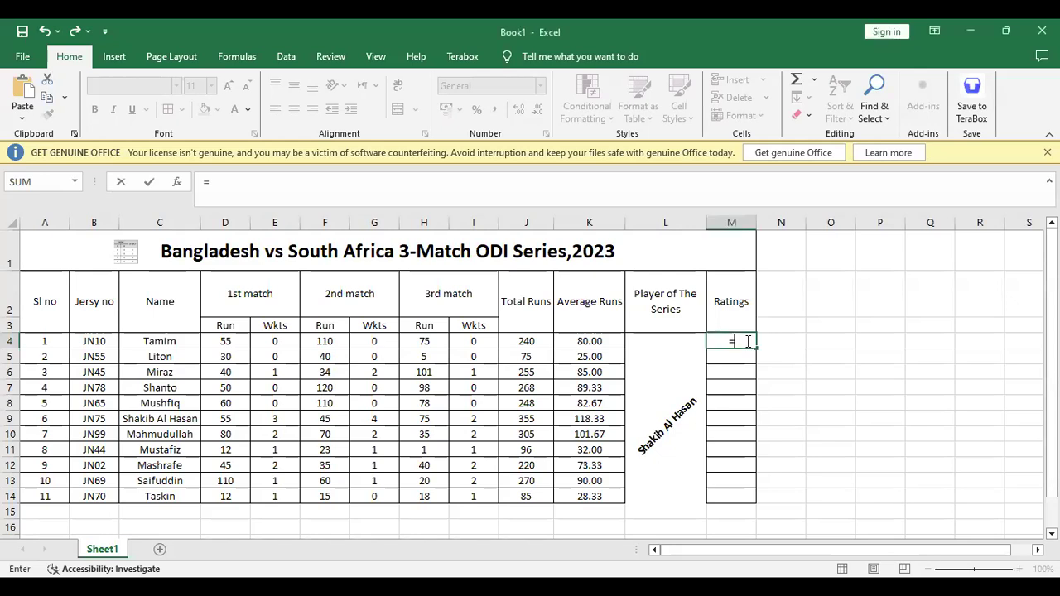
{"action": "type", "text": "if"}
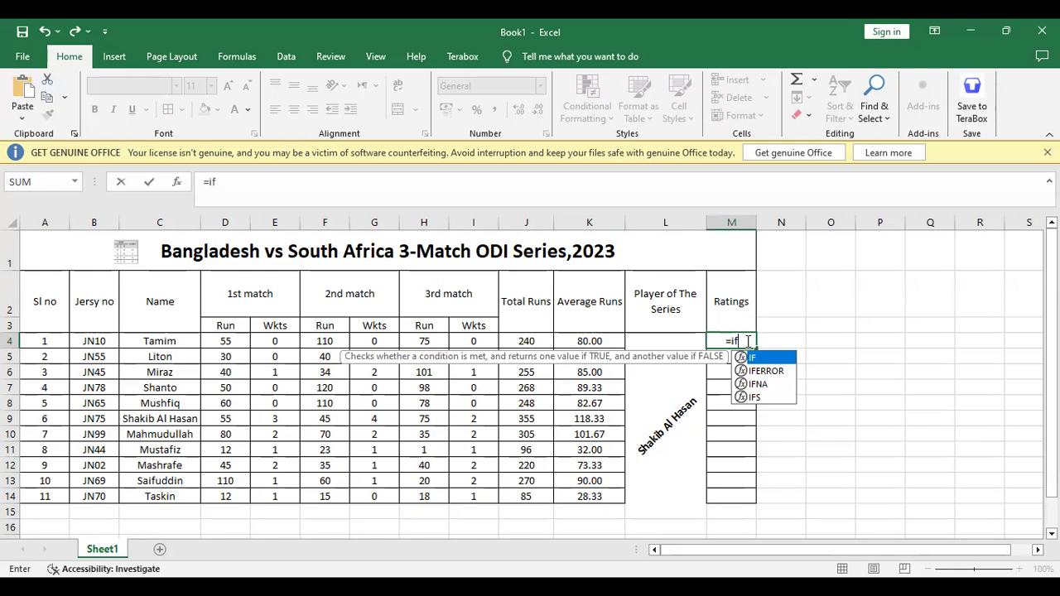
{"action": "key", "text": "Tab"}
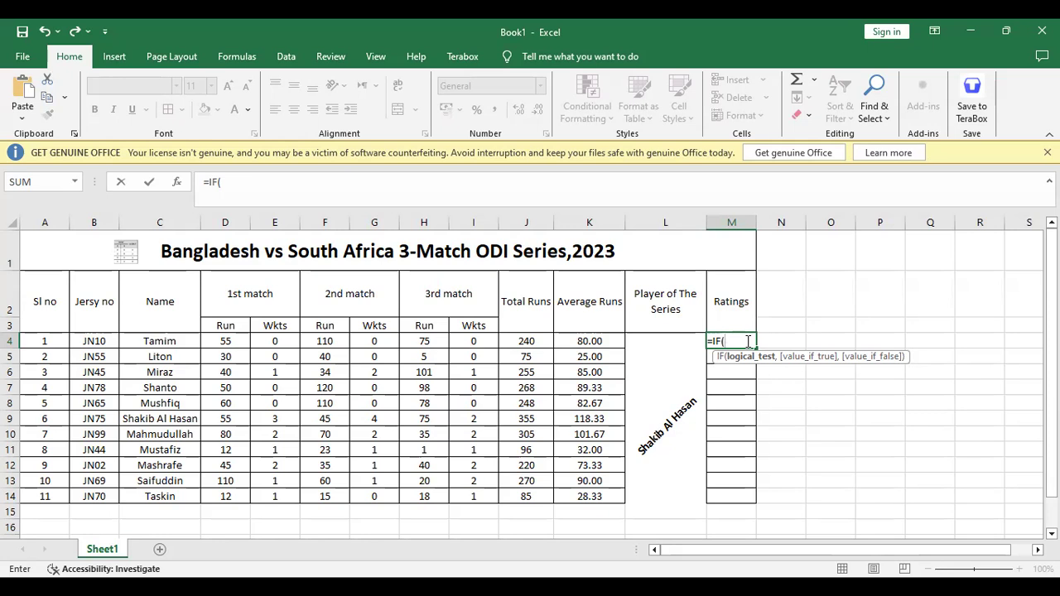
{"action": "left_click", "coordinate": [526, 343]}
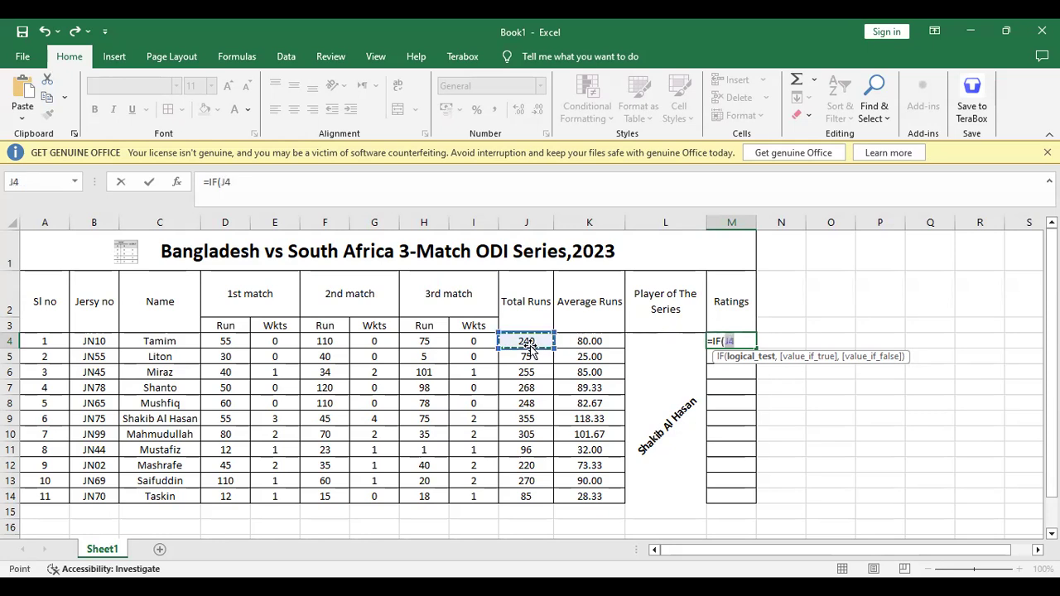
{"action": "type", "text": "/"}
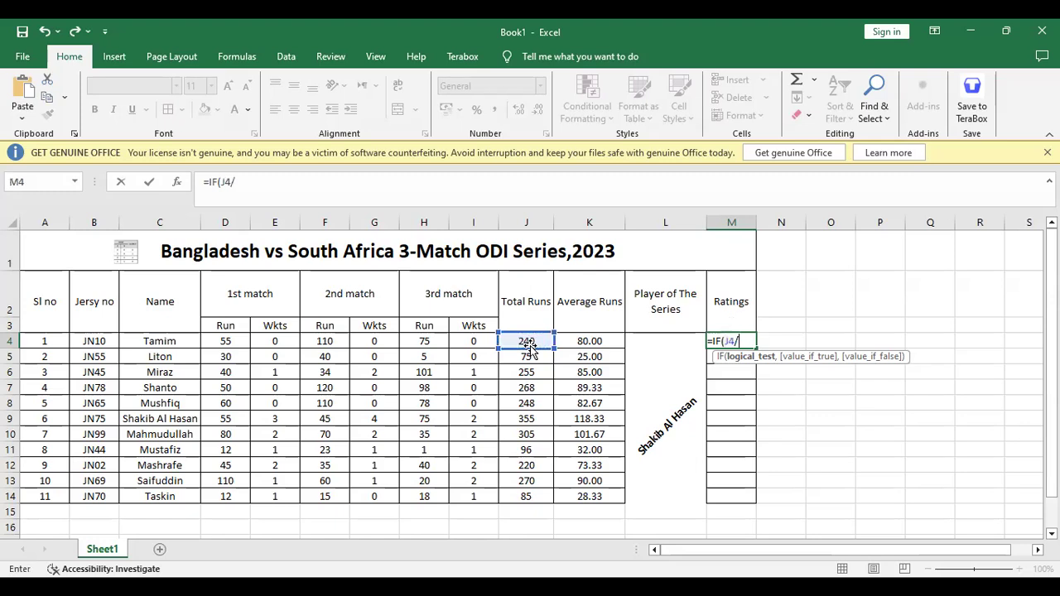
{"action": "type", "text": "100=3"}
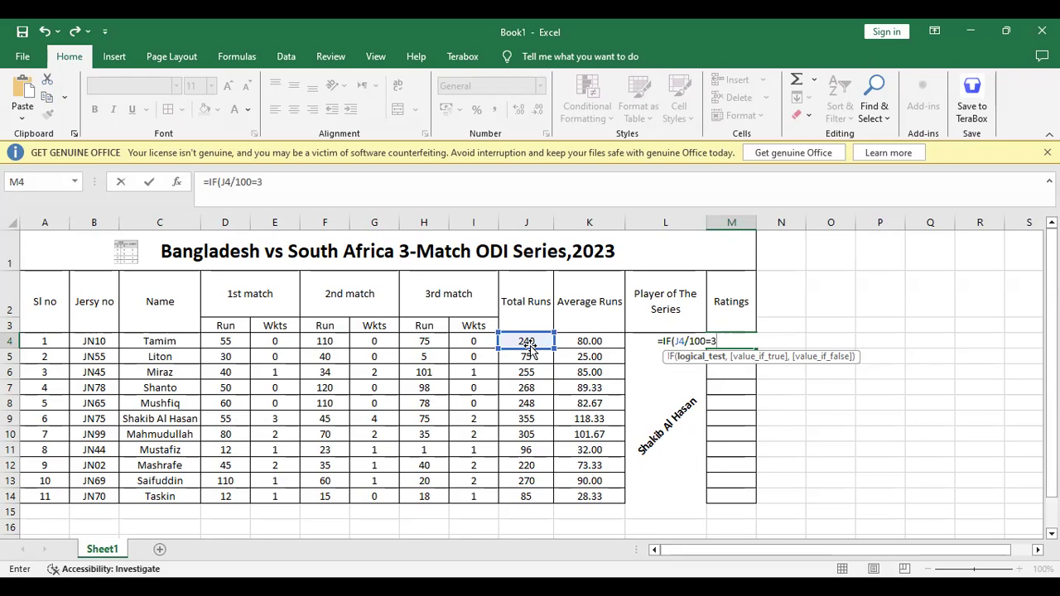
{"action": "type", "text": ",\""}
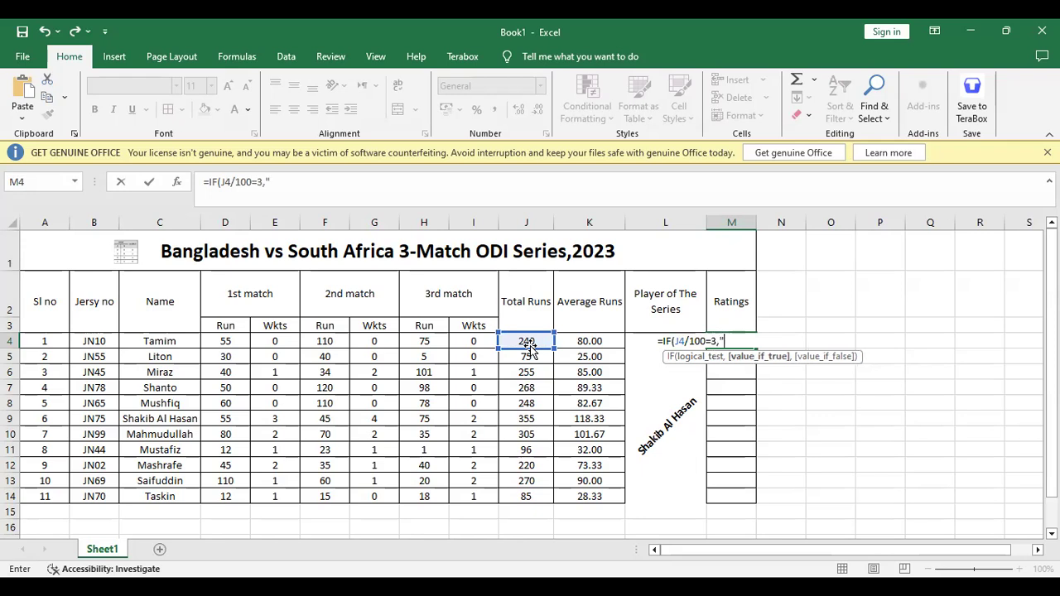
{"action": "type", "text": "***\","}
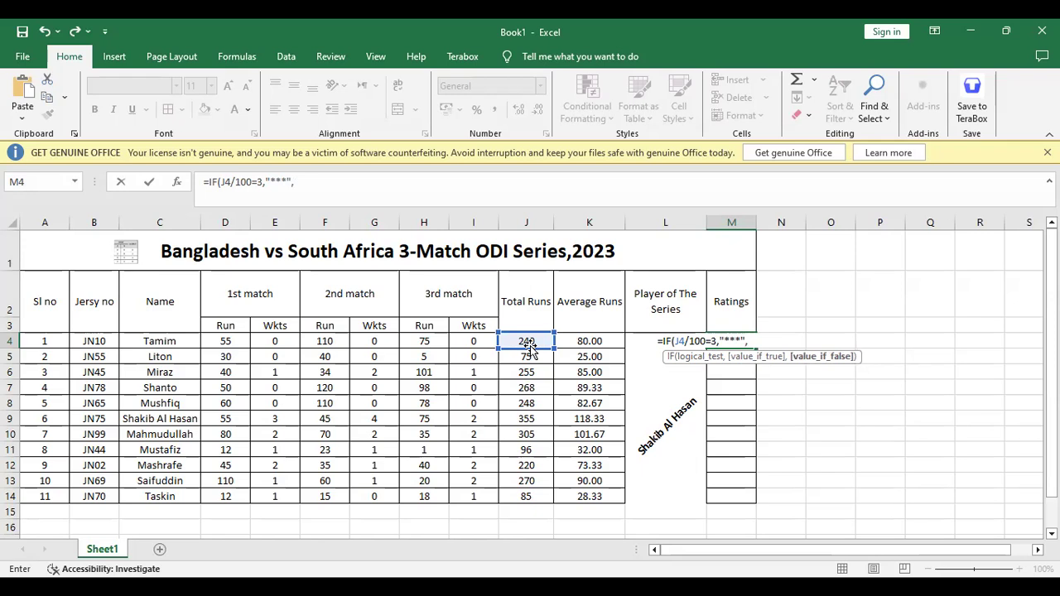
Nest a second IF in the M4 formula that returns "**" when J4/100=2
{"action": "type", "text": "IF("}
{"action": "left_click", "coordinate": [529, 342]}
{"action": "type", "text": "/100"}
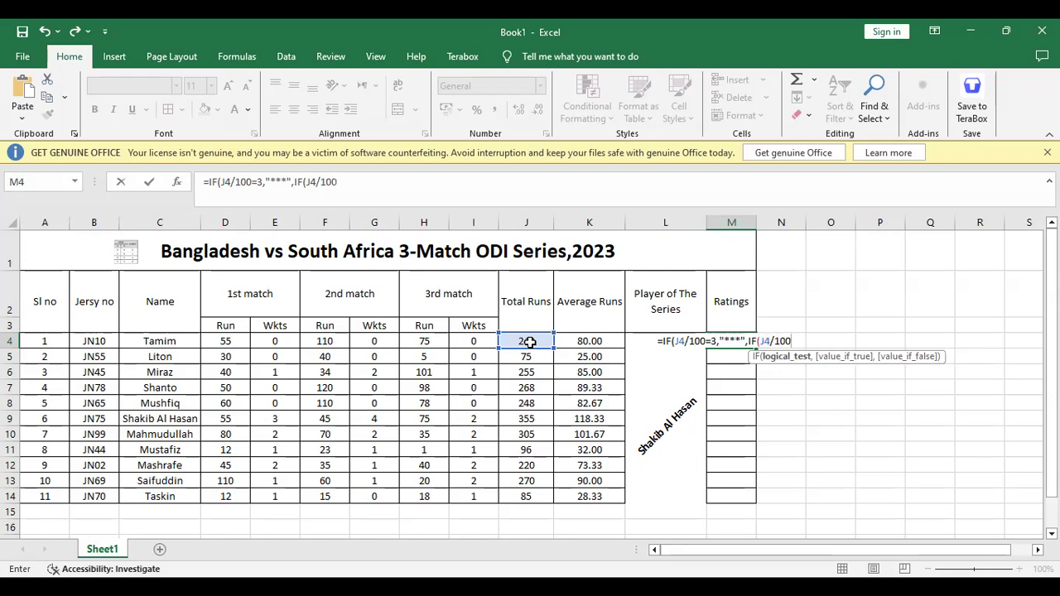
{"action": "type", "text": "=2,"}
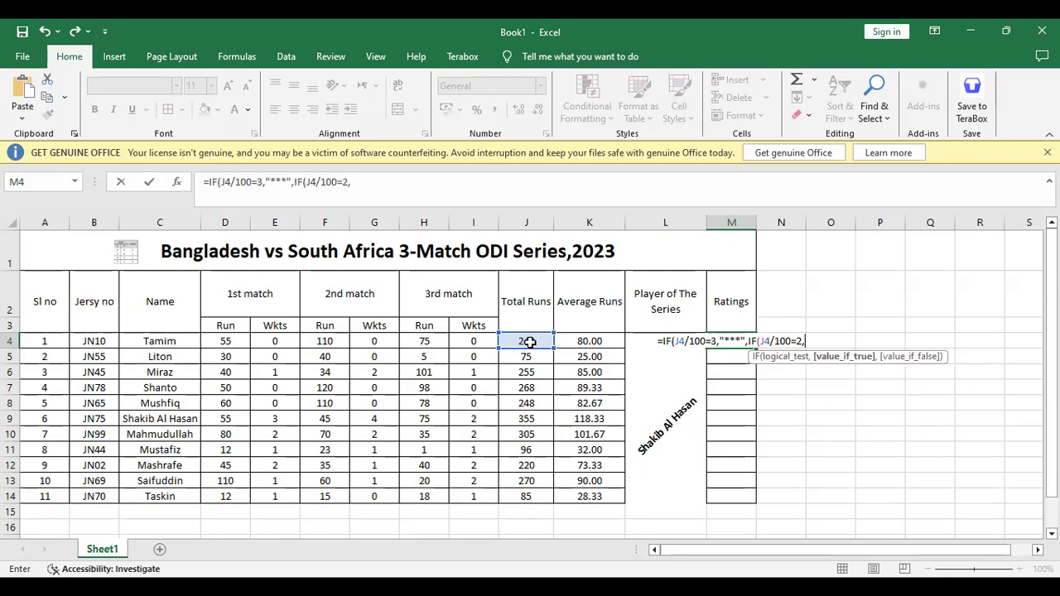
{"action": "type", "text": "\"**"}
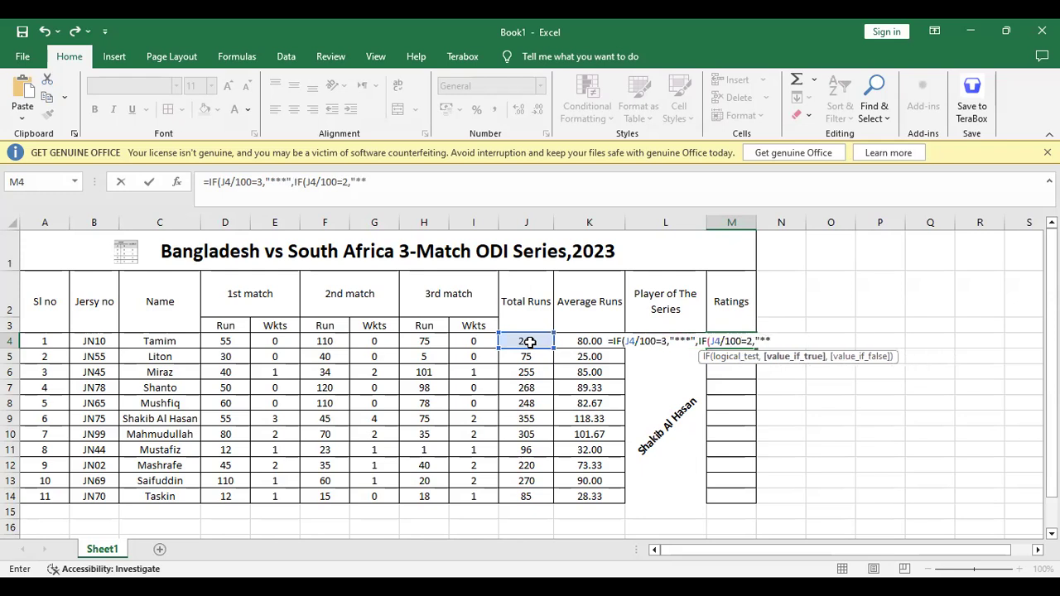
{"action": "type", "text": "\","}
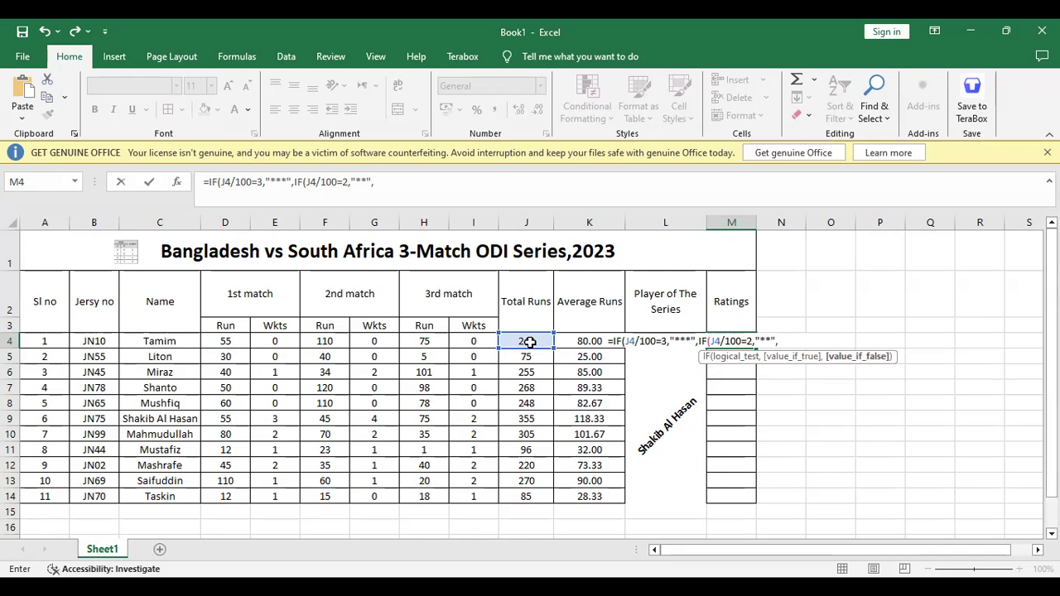
Nest a third IF returning "*" when J4/100=1 and otherwise 0, and fill the M4 formula down the Ratings column to row 15
{"action": "type", "text": "IF("}
{"action": "left_click", "coordinate": [507, 341]}
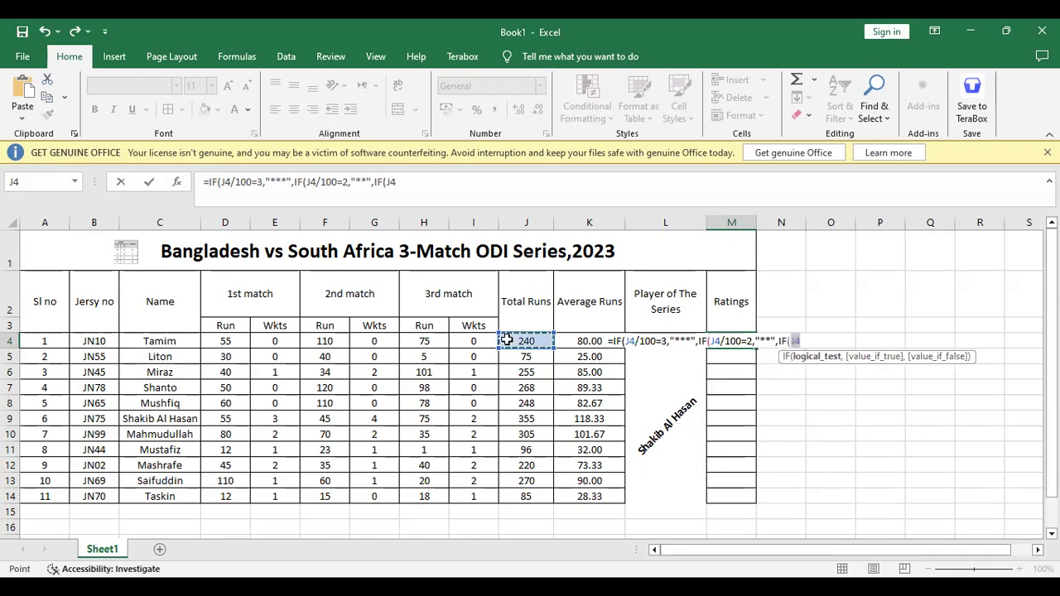
{"action": "type", "text": "/100"}
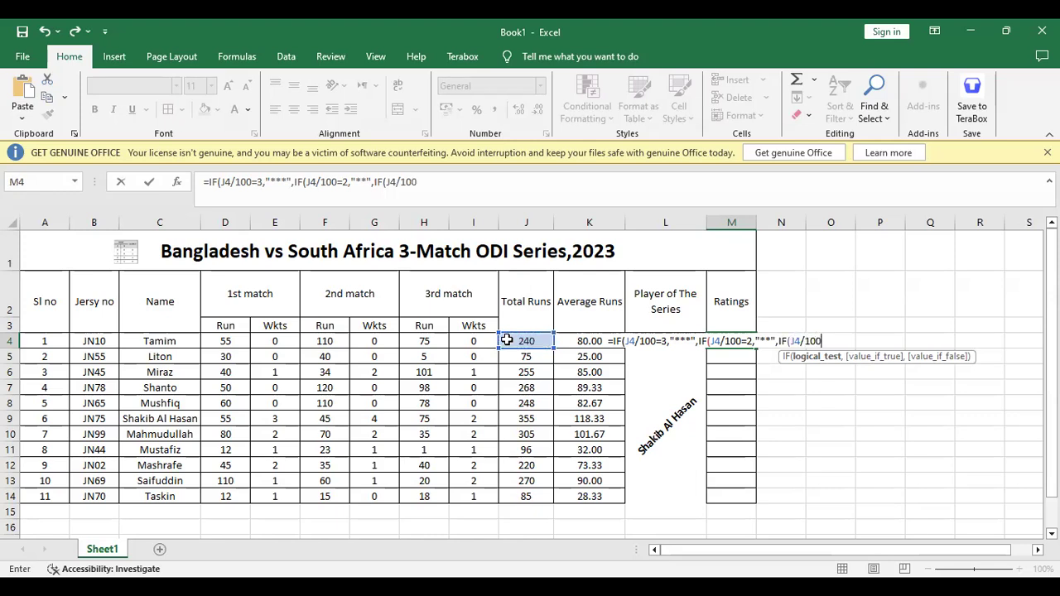
{"action": "type", "text": "=1,\"*"}
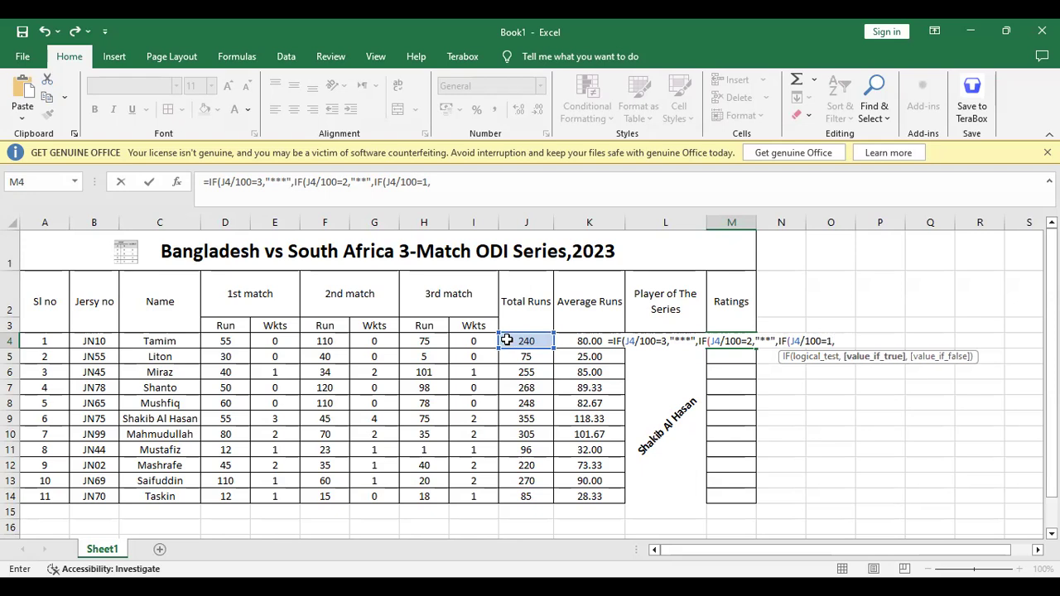
{"action": "type", "text": "\",0"}
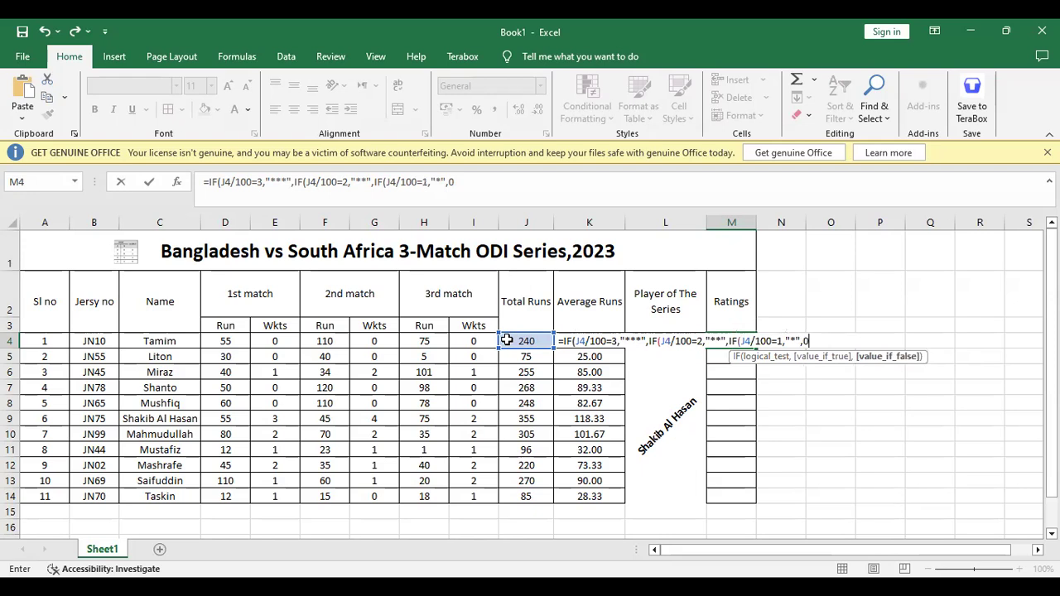
{"action": "type", "text": ")))"}
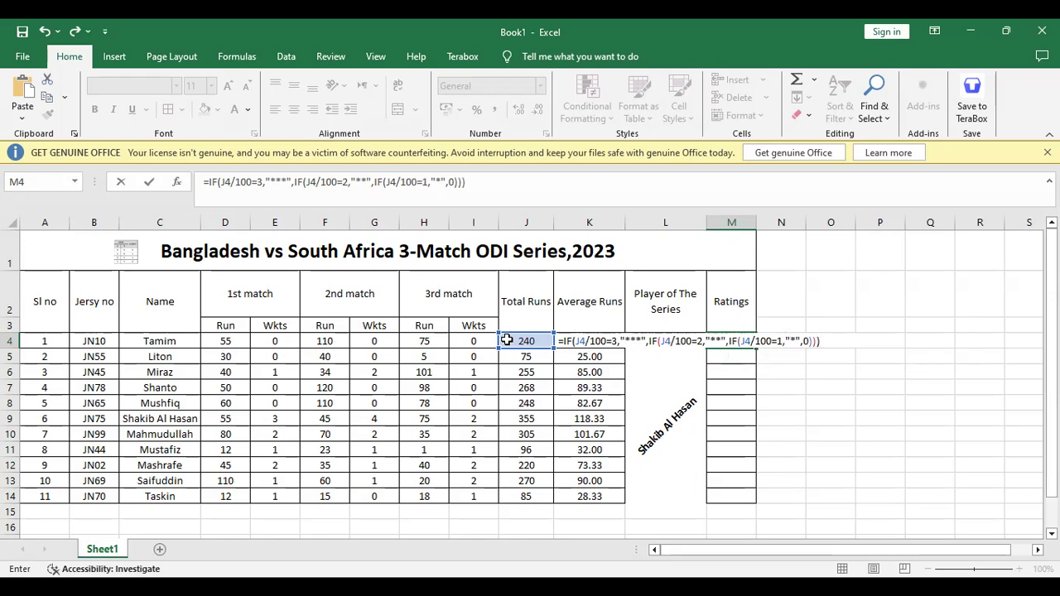
{"action": "key", "text": "Return"}
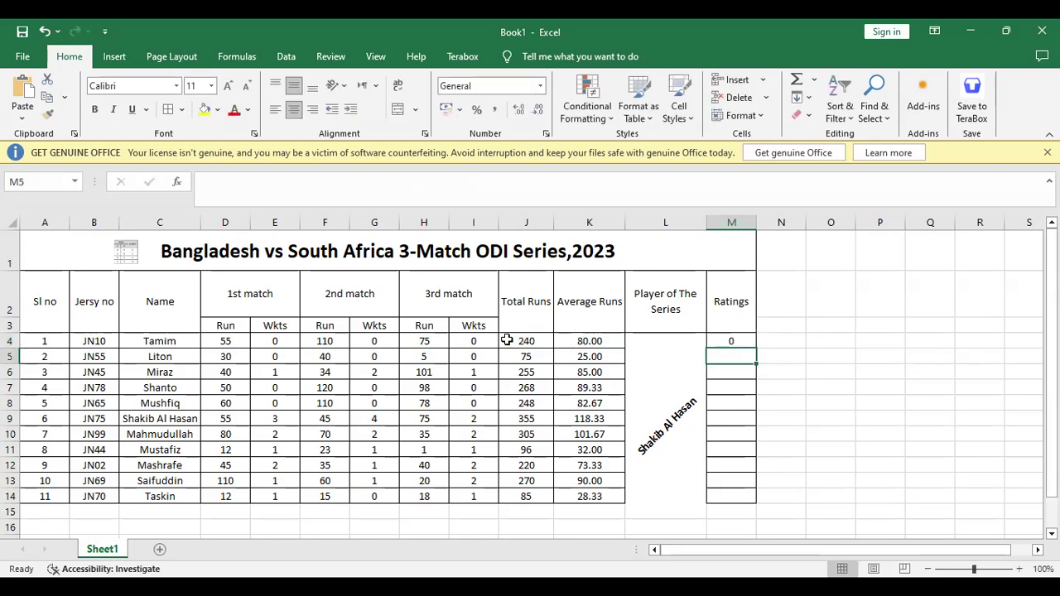
{"action": "left_click", "coordinate": [733, 339]}
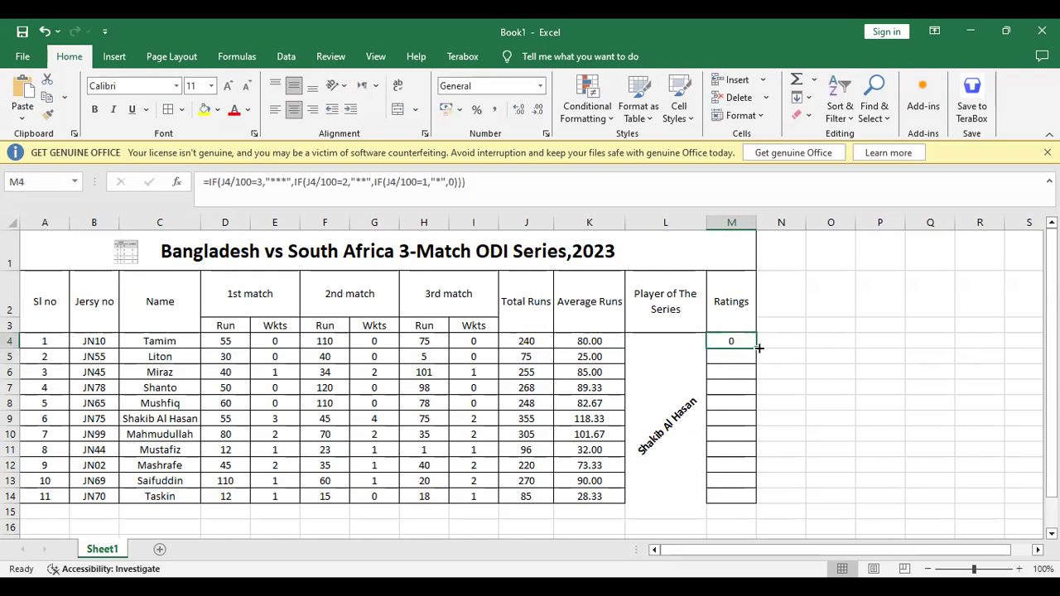
{"action": "double_click", "coordinate": [757, 347]}
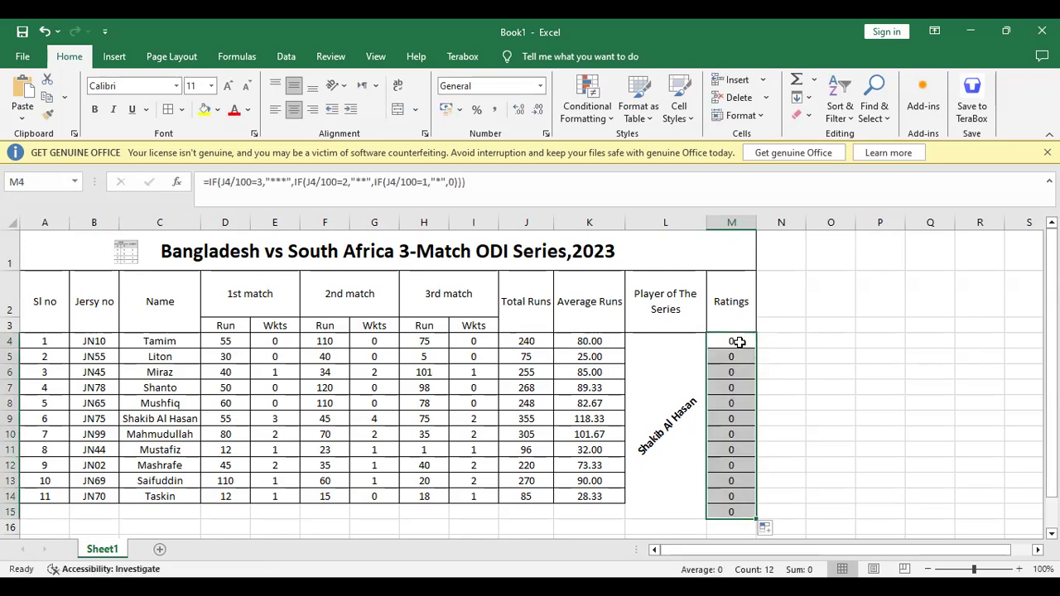
Reopen the Ratings formula in M4 and change its first condition to J4/100>=3
{"action": "left_click", "coordinate": [737, 341]}
{"action": "key", "text": "F2"}
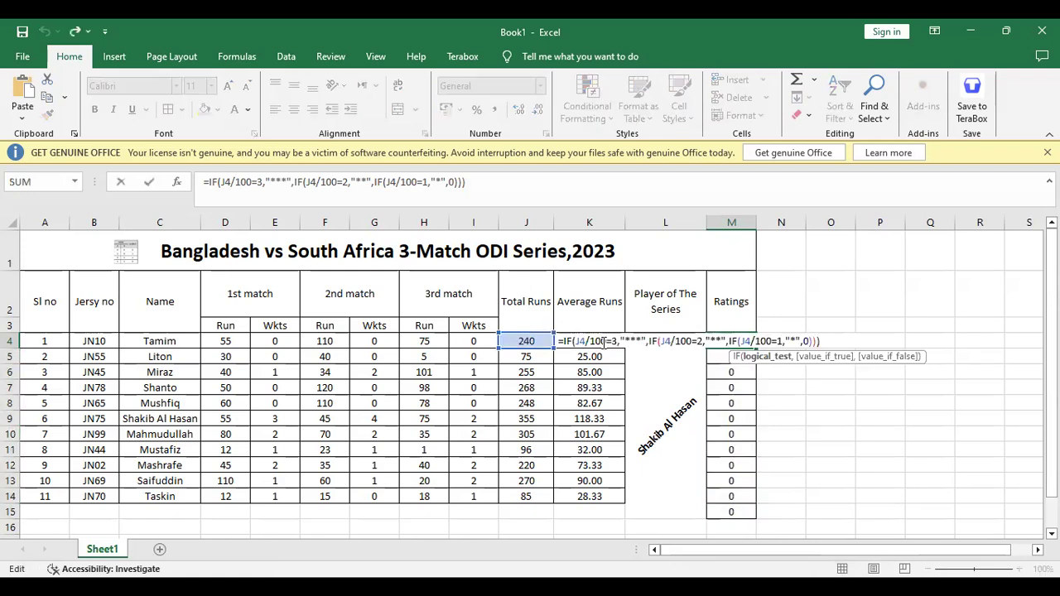
{"action": "left_click", "coordinate": [613, 342]}
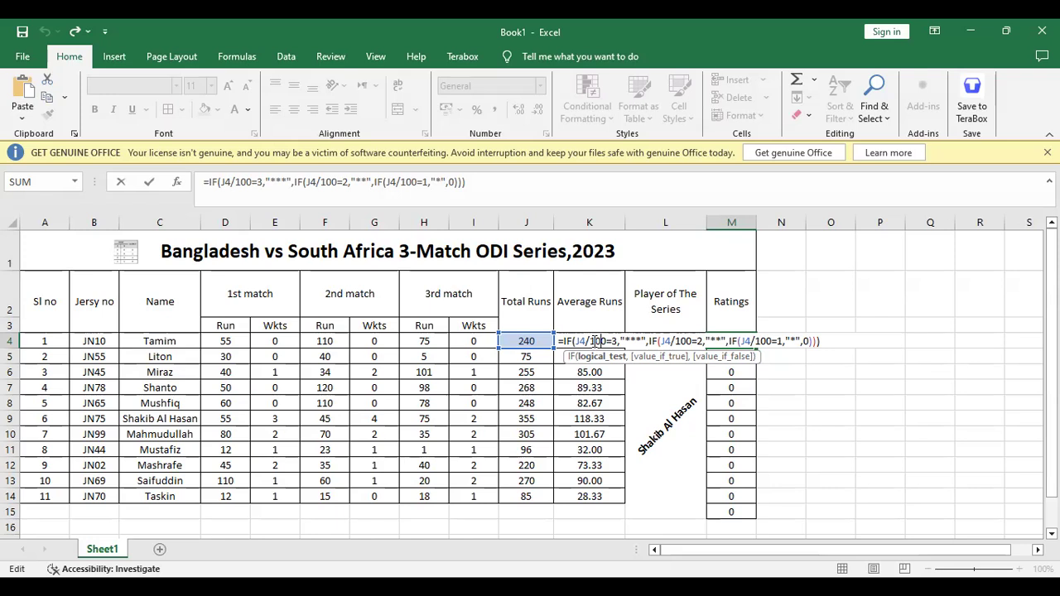
{"action": "left_click_drag", "start_coordinate": [576, 340], "coordinate": [609, 340]}
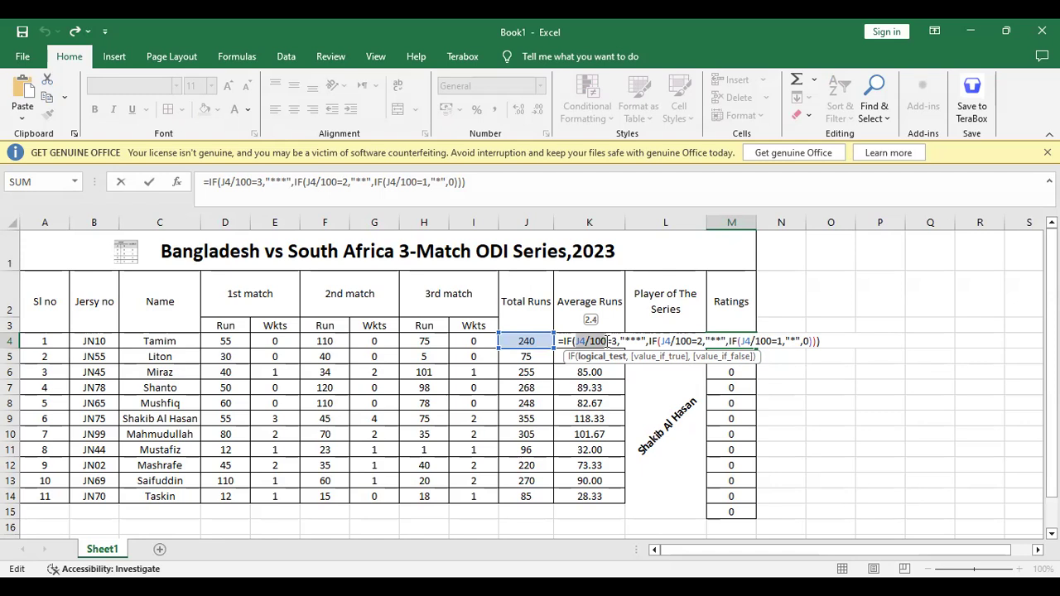
{"action": "left_click", "coordinate": [613, 342]}
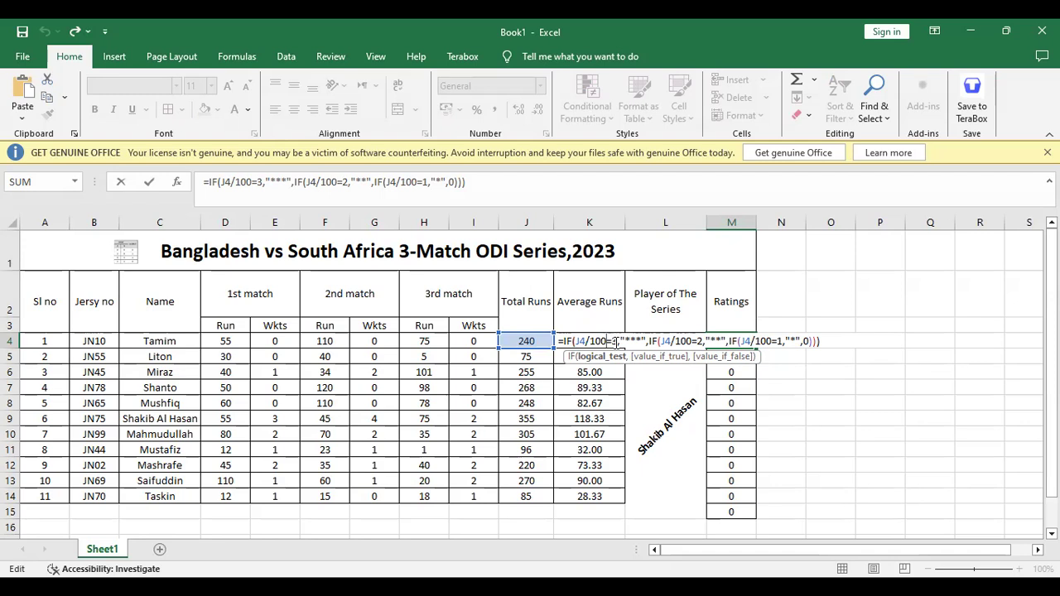
{"action": "type", "text": ">"}
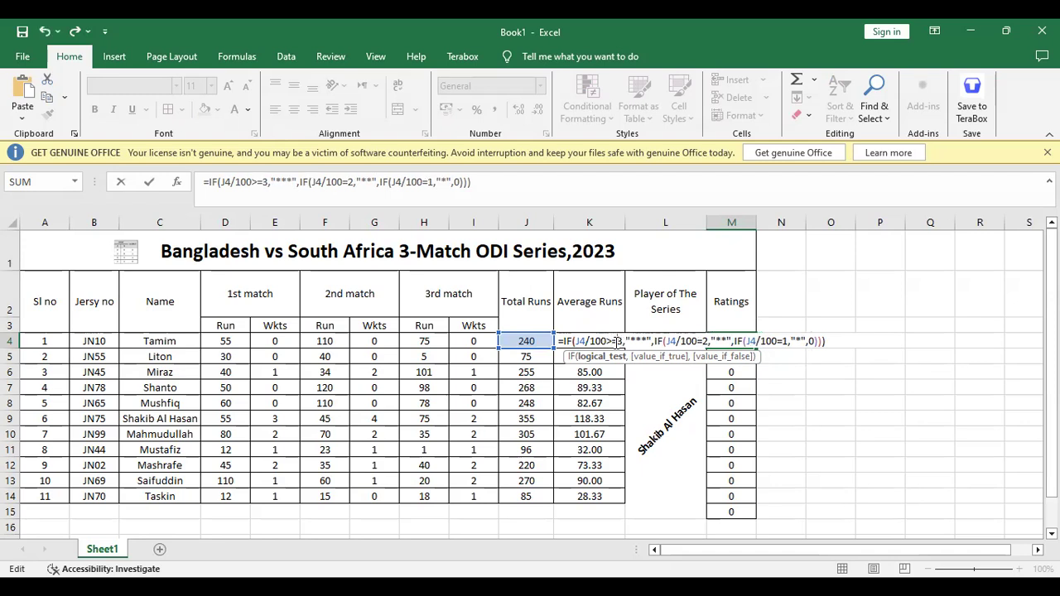
Change the second IF condition of the M4 formula to J4/100>=2
{"action": "key", "text": "Right"}
{"action": "key", "text": "Right"}
{"action": "key", "text": "Right"}
{"action": "key", "text": "Right"}
{"action": "key", "text": "Right"}
{"action": "key", "text": "Right"}
{"action": "key", "text": "Right"}
{"action": "key", "text": "Right"}
{"action": "key", "text": "Right"}
{"action": "key", "text": "Right"}
{"action": "key", "text": "Right"}
{"action": "key", "text": "Right"}
{"action": "key", "text": "Right"}
{"action": "key", "text": "Right"}
{"action": "key", "text": "Right"}
{"action": "key", "text": "Right"}
{"action": "key", "text": "Right"}
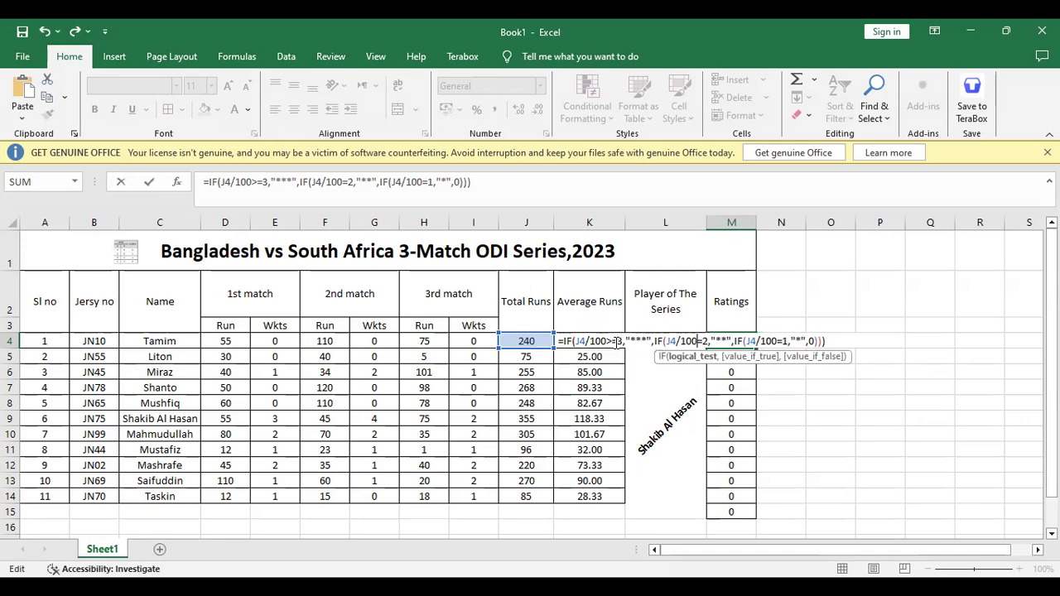
{"action": "type", "text": ">"}
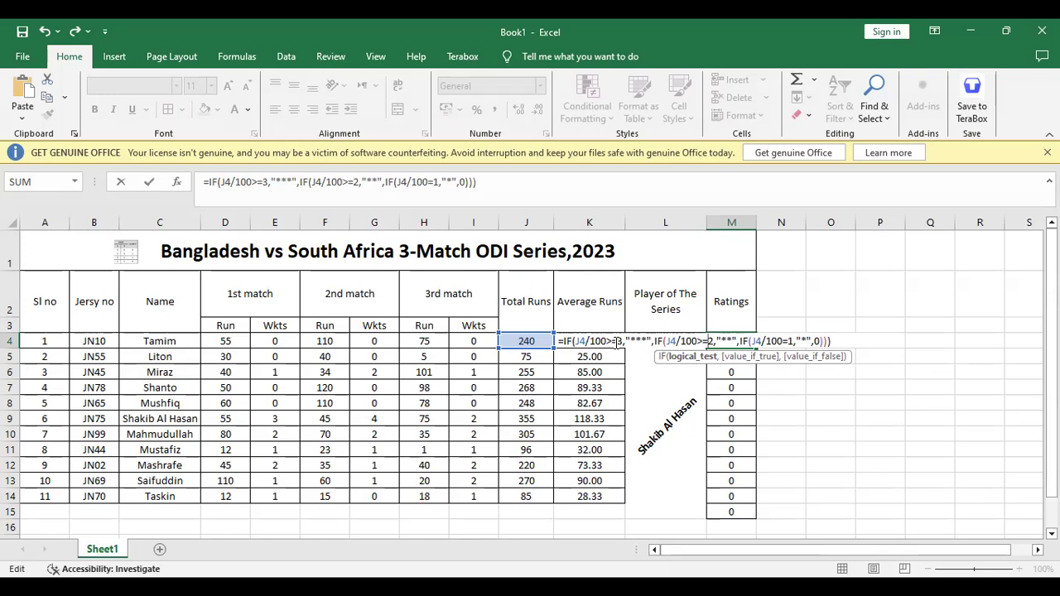
Change the third IF condition of the M4 formula to J4/100>=1 and commit the formula
{"action": "key", "text": "Right"}
{"action": "key", "text": "Right"}
{"action": "key", "text": "Right"}
{"action": "key", "text": "Right"}
{"action": "key", "text": "Right"}
{"action": "key", "text": "Right"}
{"action": "key", "text": "Right"}
{"action": "key", "text": "Right"}
{"action": "key", "text": "Right"}
{"action": "key", "text": "Right"}
{"action": "key", "text": "Right"}
{"action": "key", "text": "Right"}
{"action": "key", "text": "Right"}
{"action": "key", "text": "Right"}
{"action": "key", "text": "Right"}
{"action": "key", "text": "Right"}
{"action": "type", "text": ">"}
{"action": "key", "text": "Return"}
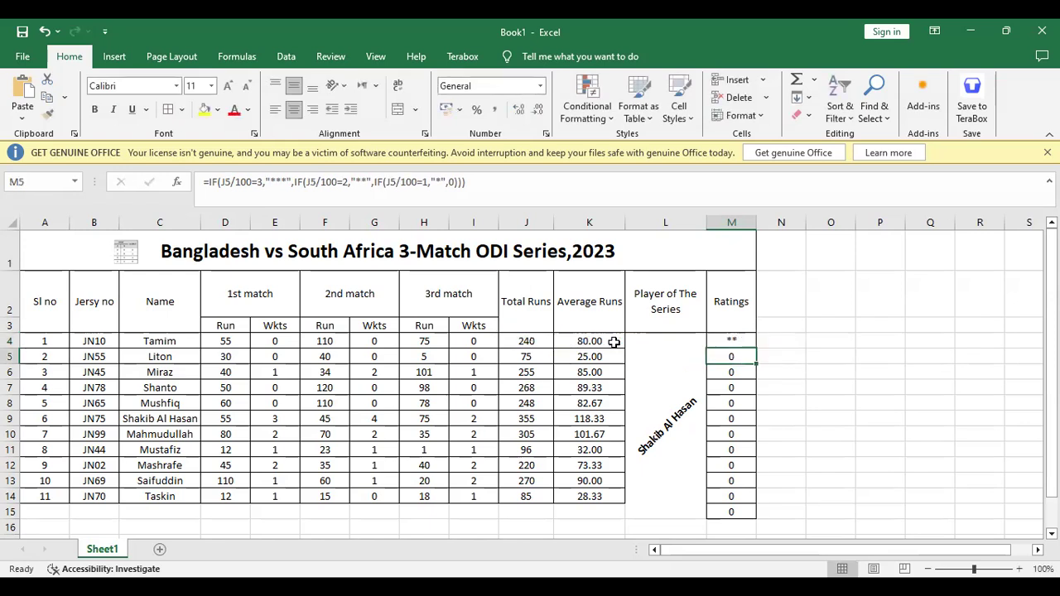
Fill the corrected Ratings formula from M4 down to M15 and review the ratings against the total runs
{"action": "left_click", "coordinate": [731, 340]}
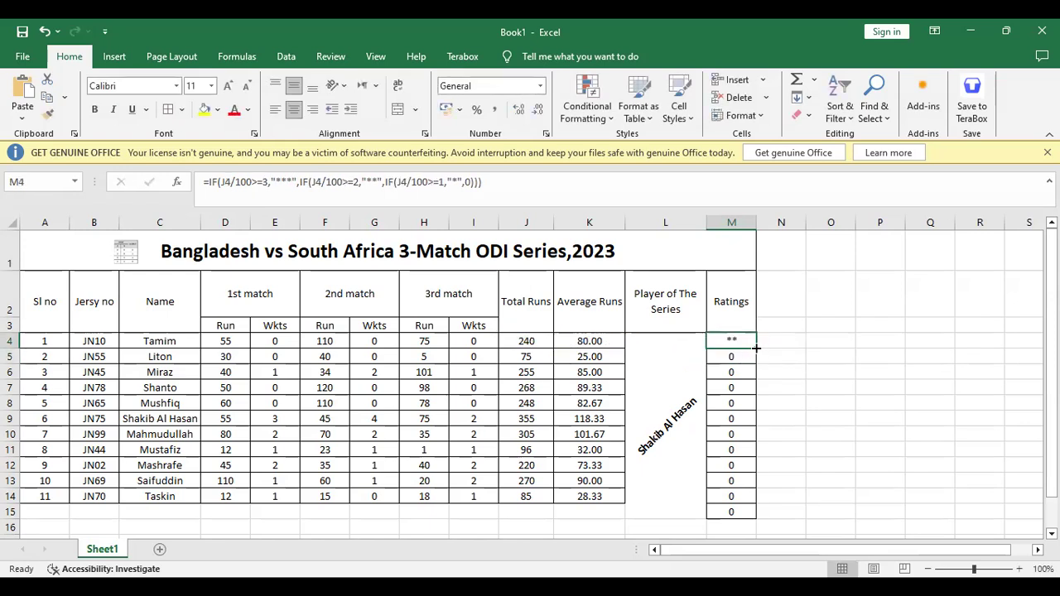
{"action": "double_click", "coordinate": [756, 349]}
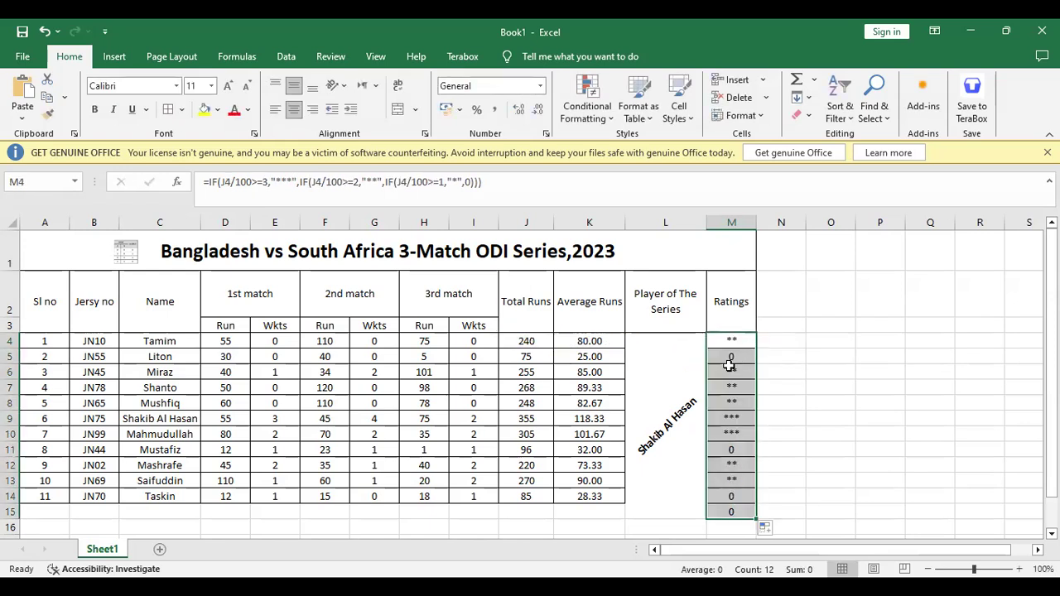
{"action": "scroll", "coordinate": [552, 420], "scroll_direction": "down", "scroll_amount": 1}
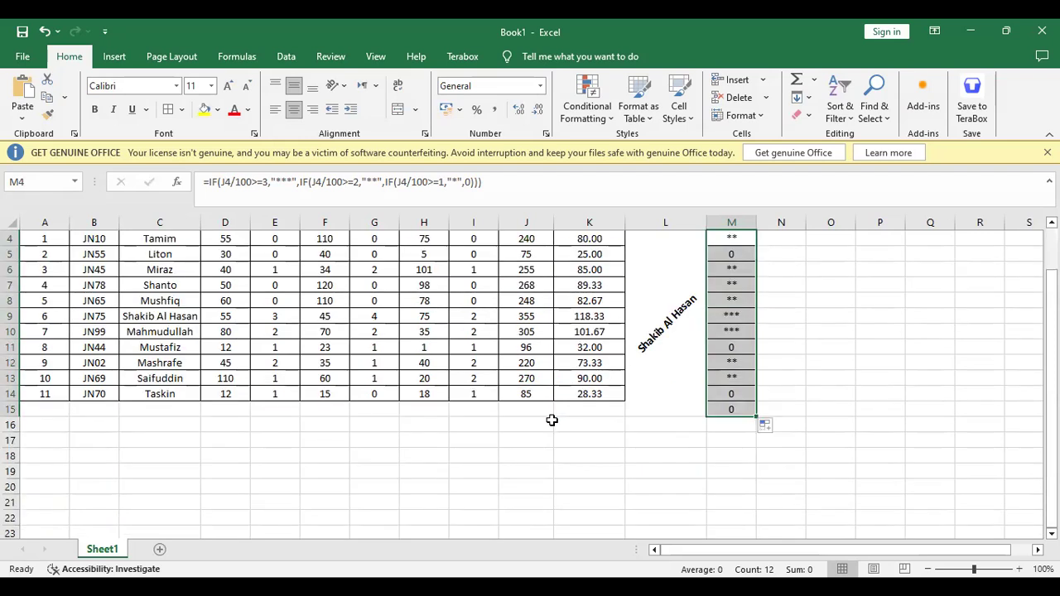
{"action": "scroll", "coordinate": [555, 420], "scroll_direction": "up", "scroll_amount": 1}
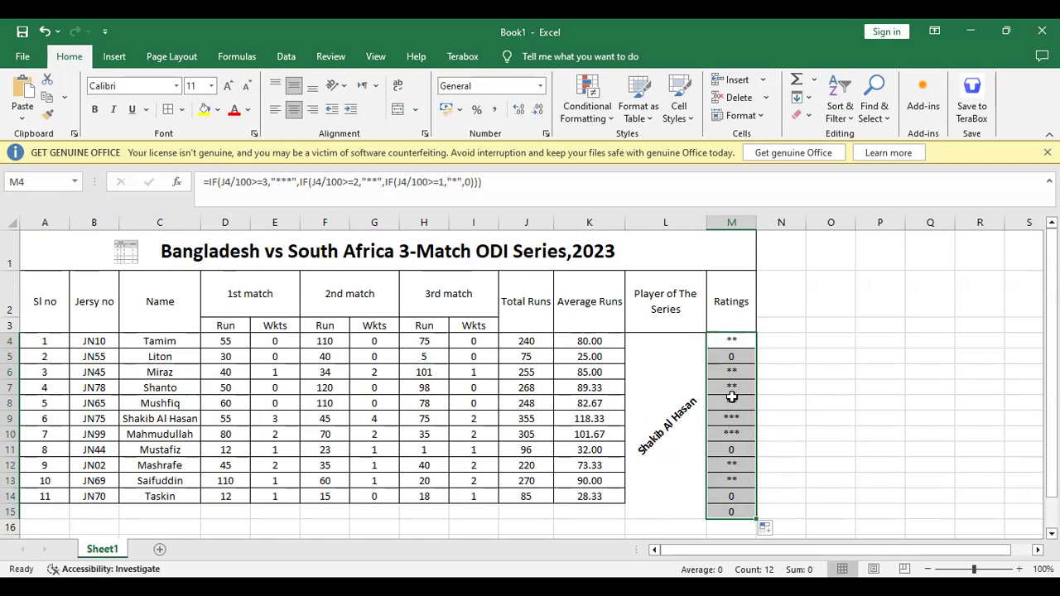
Open the Ratings formula in M4 for editing to examine its three nested IF conditions
{"action": "double_click", "coordinate": [731, 340]}
{"action": "left_click", "coordinate": [717, 342]}
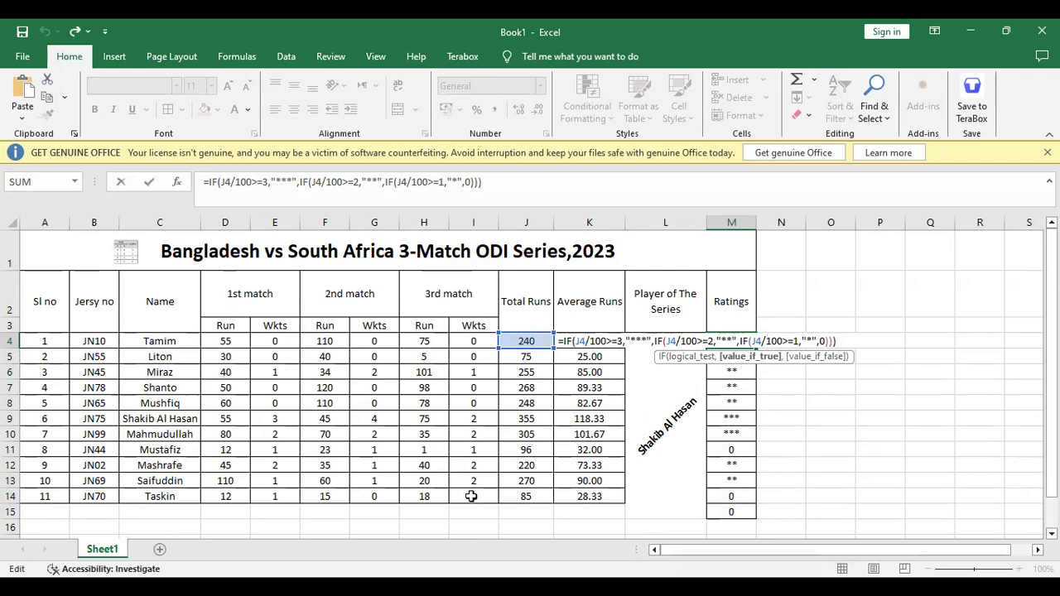
{"action": "key", "text": "alt+Tab"}
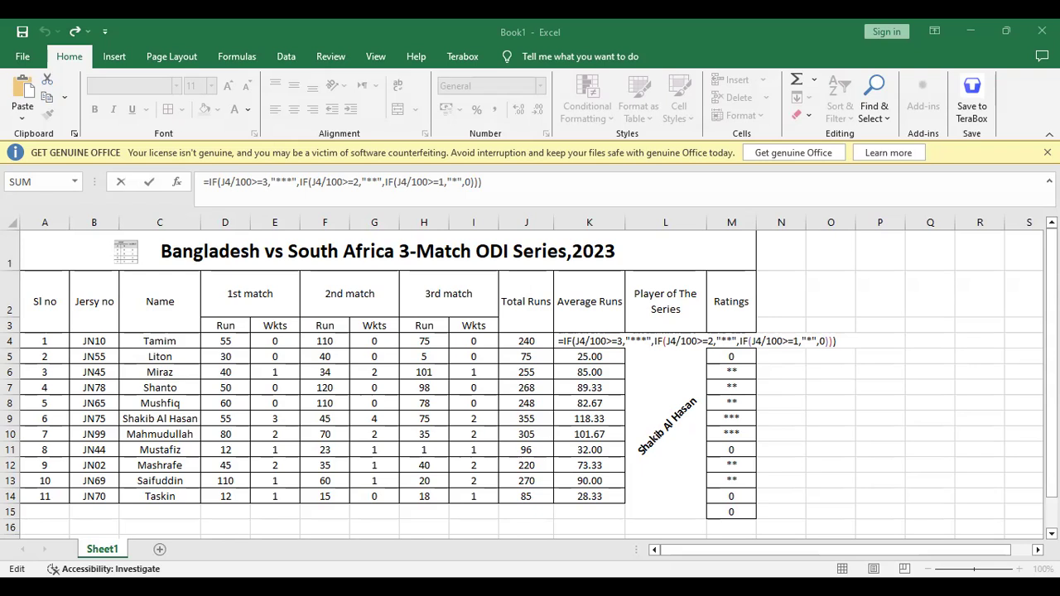
{"action": "left_click", "coordinate": [533, 295]}
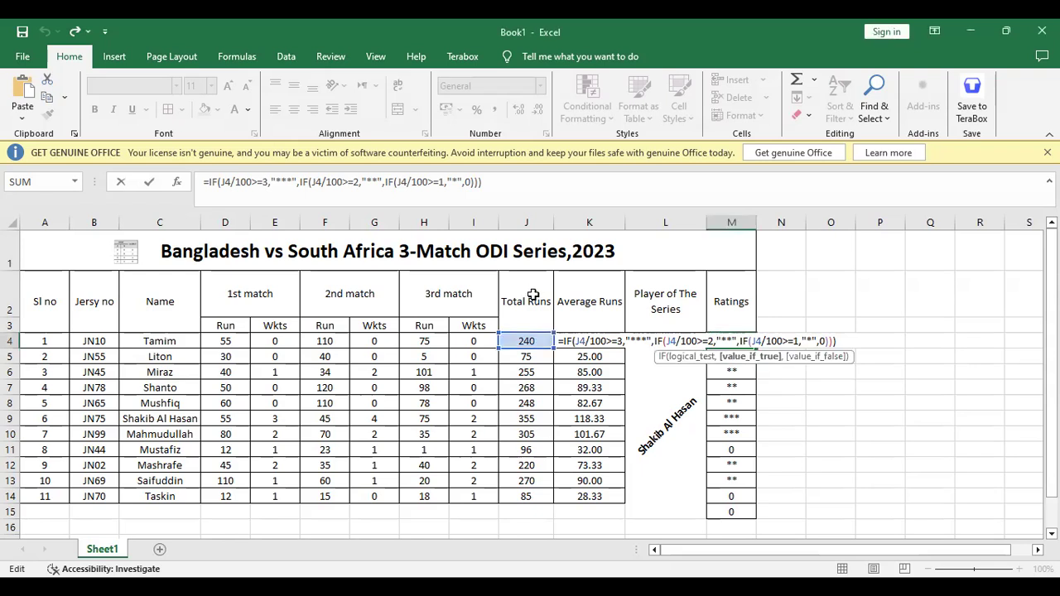